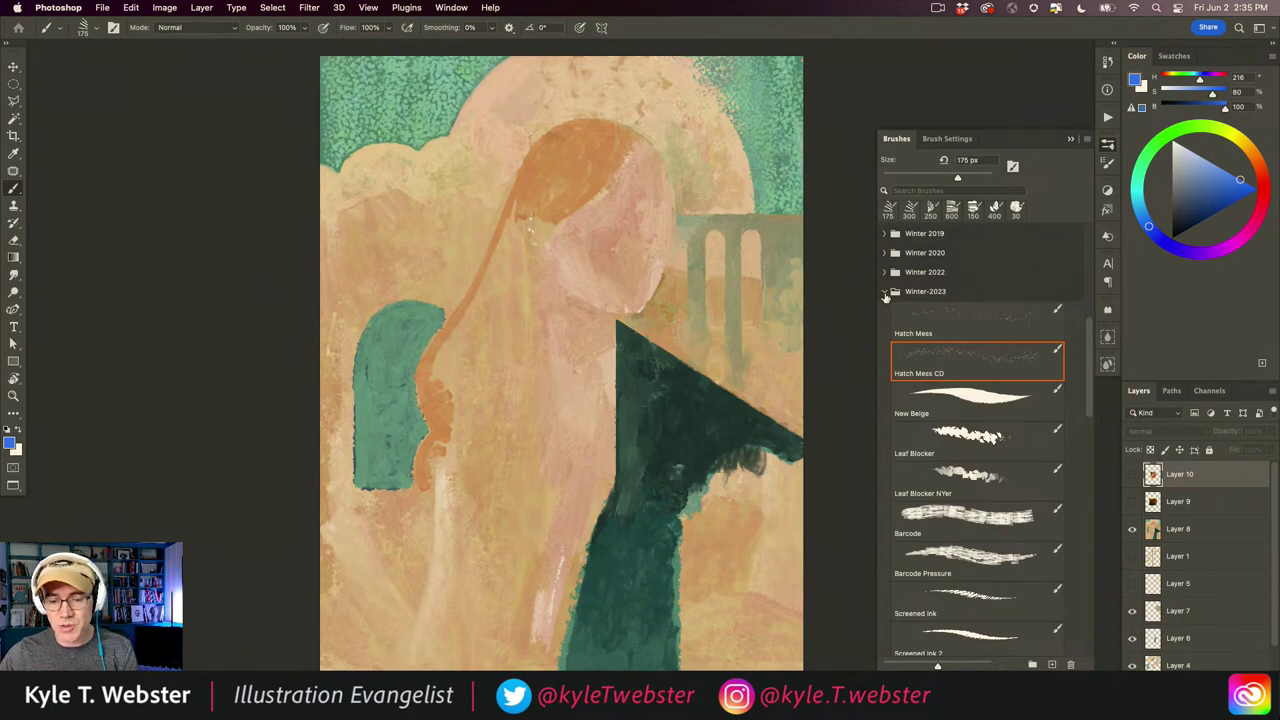
- Move the sketch on Layer 1 to the top of the layer stack at 100% opacity, and hide it after viewing
left_click_drag(445, 328, 426, 331)
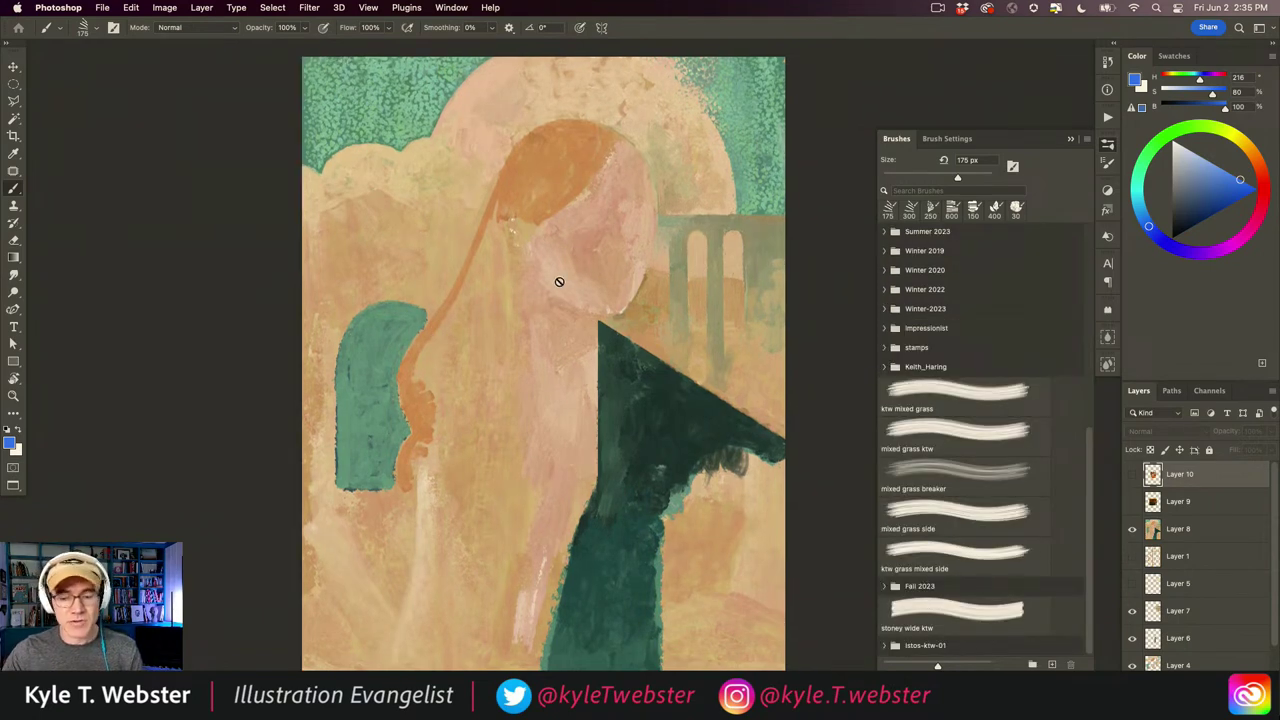
left_click(1132, 555)
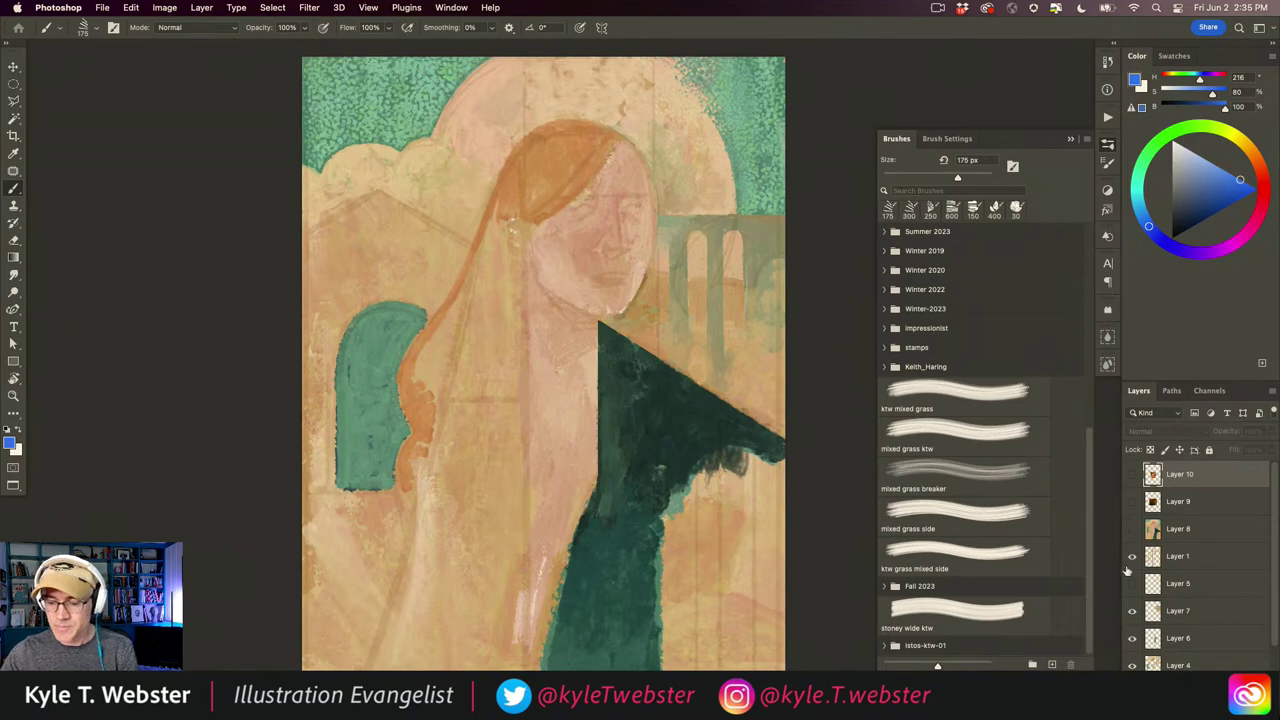
left_click_drag(1153, 557, 1148, 466)
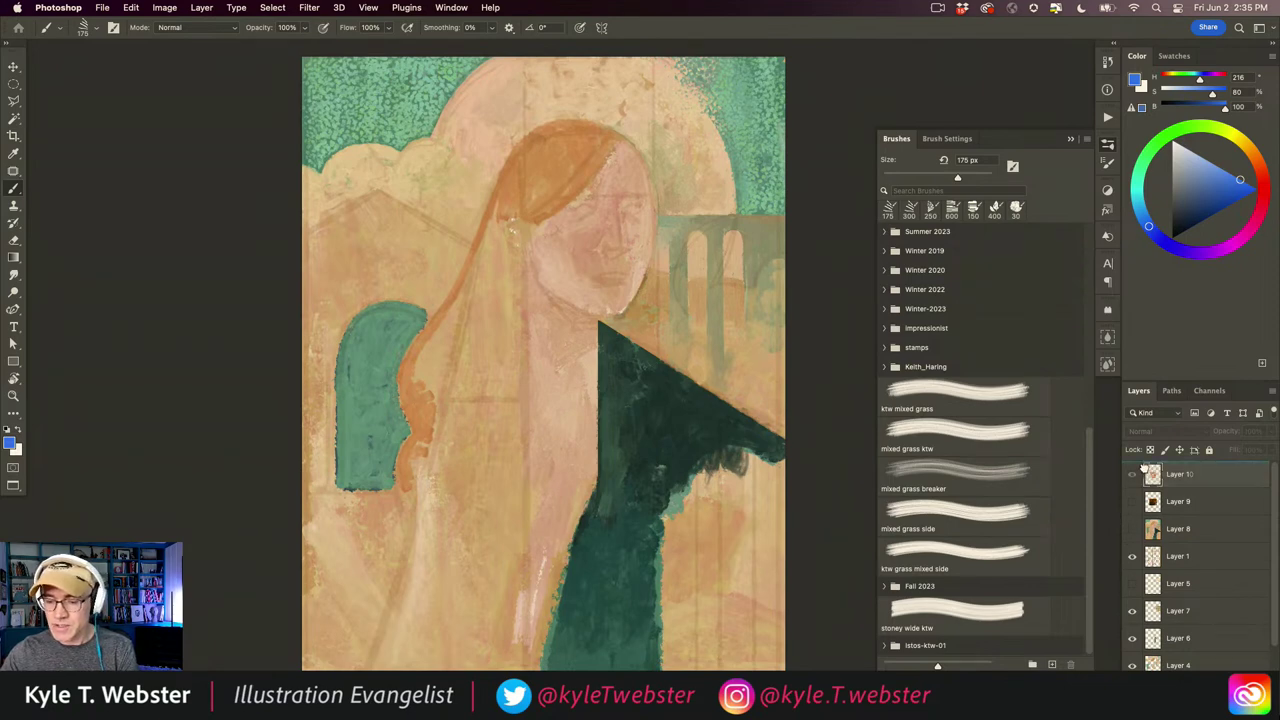
left_click(1254, 430)
type("100")
key("Return")
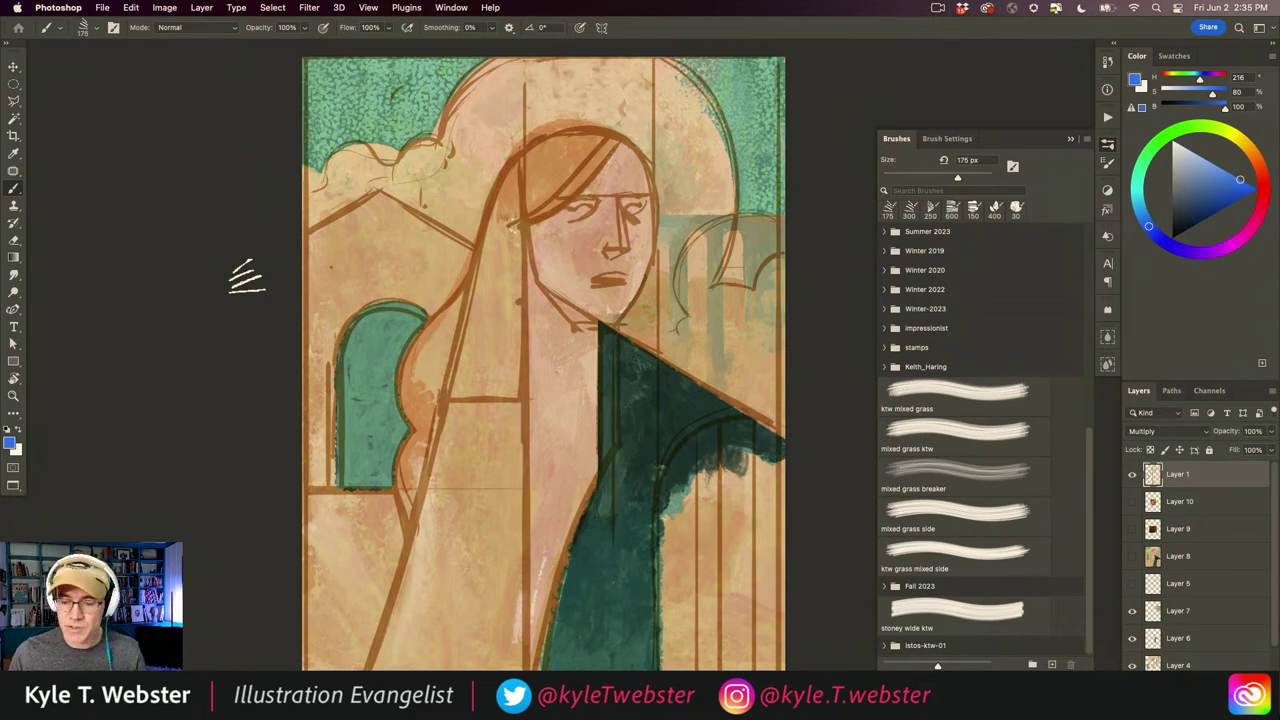
left_click(1131, 476)
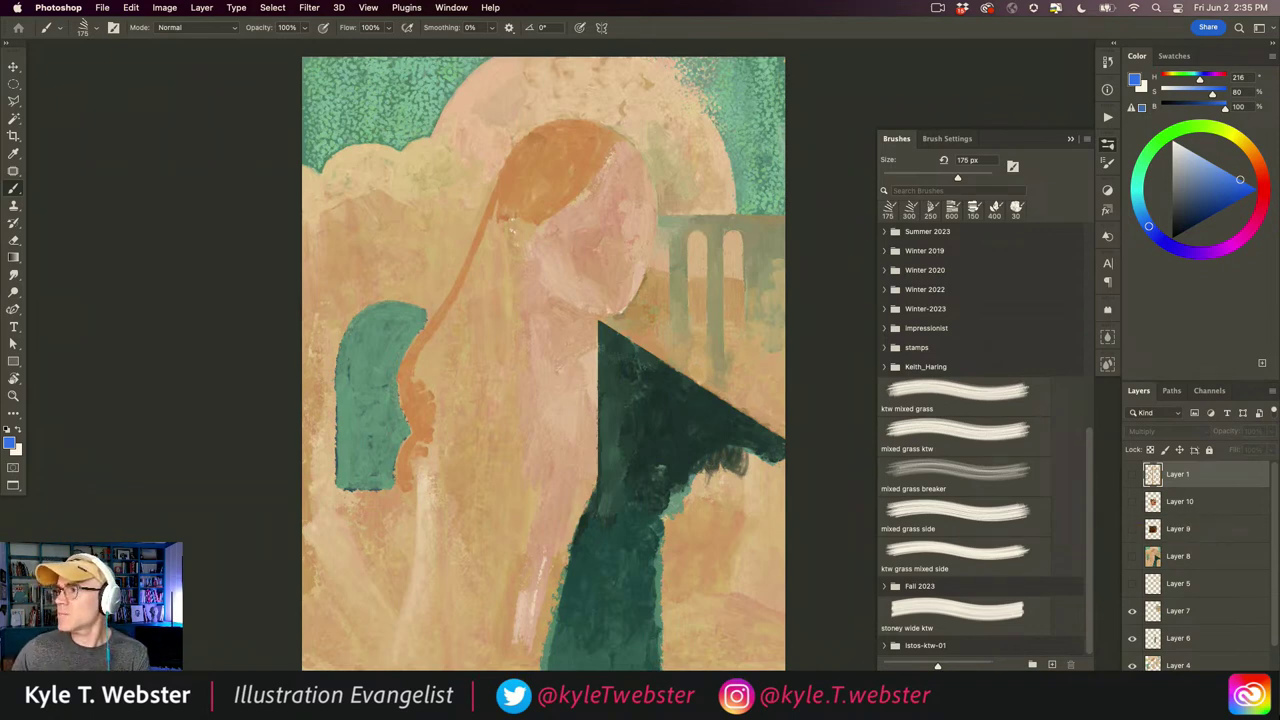
- Paste the copied landscape painting onto a new layer and examine its fields and mountains up close
key("Tab")
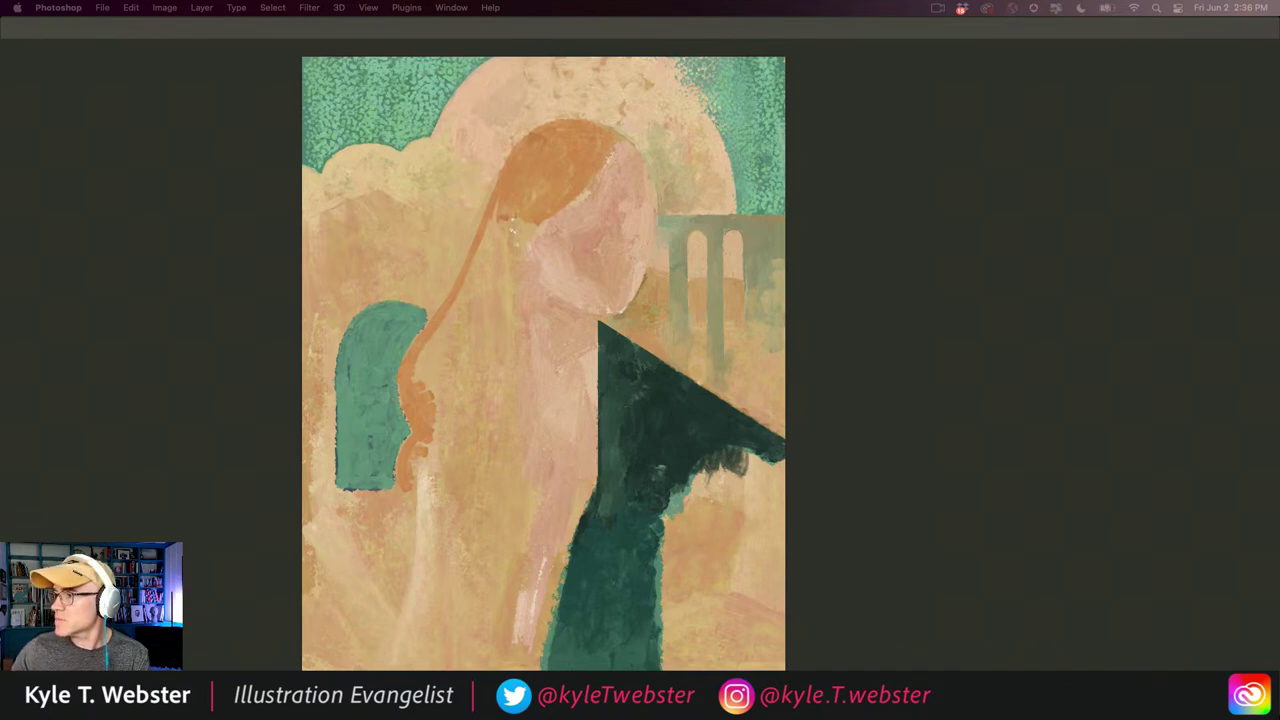
key("Tab")
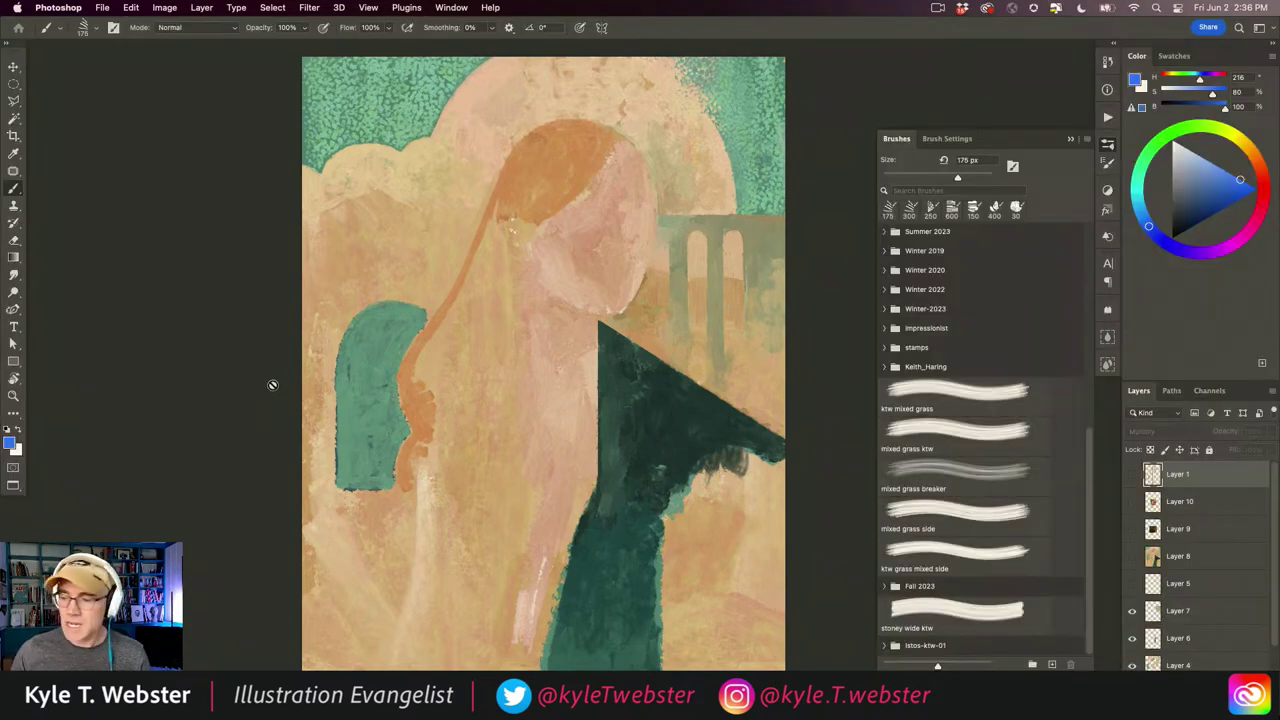
key("super+v")
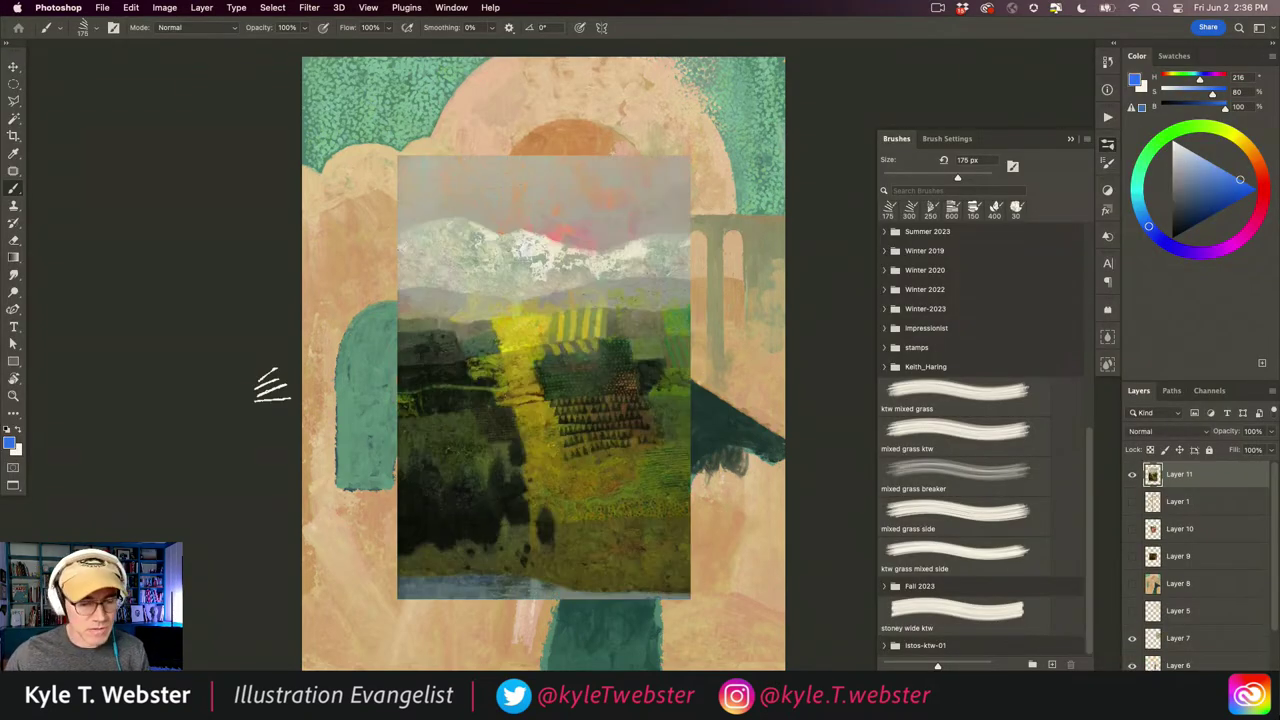
double_click(13, 396)
left_click_drag(302, 528, 374, 434)
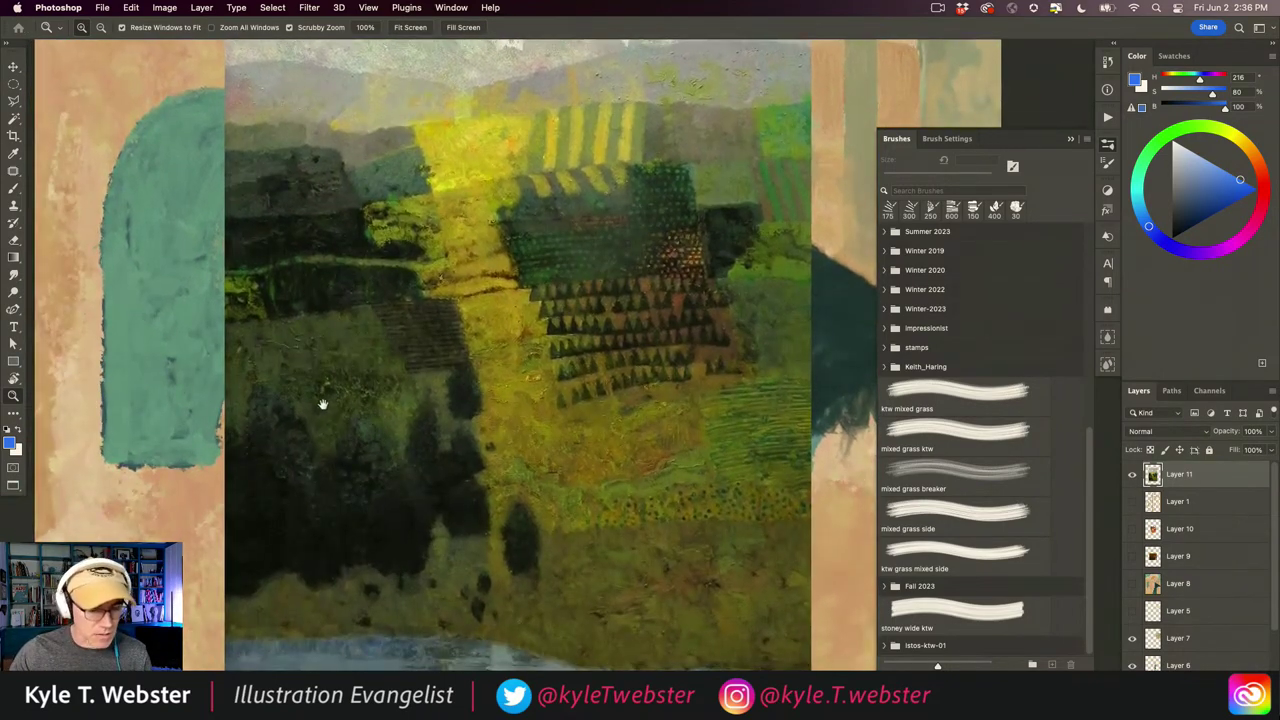
scroll(325, 420, "up", 6)
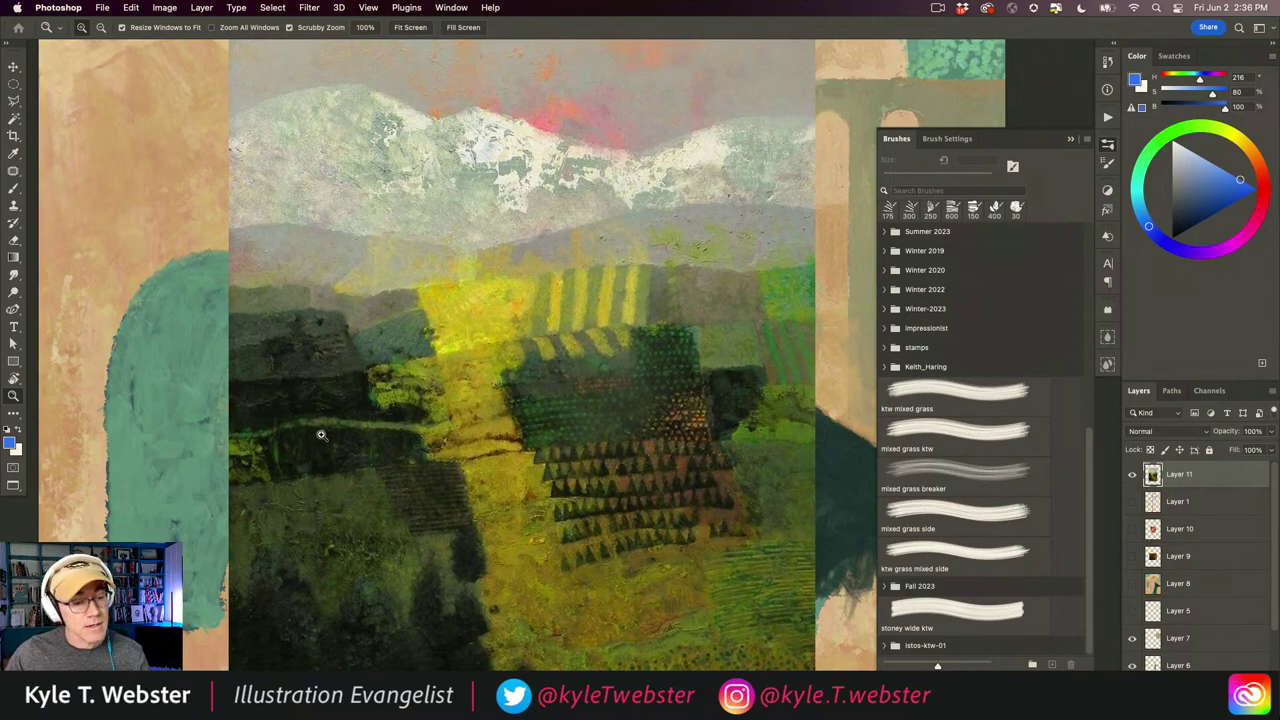
scroll(318, 434, "down", 3)
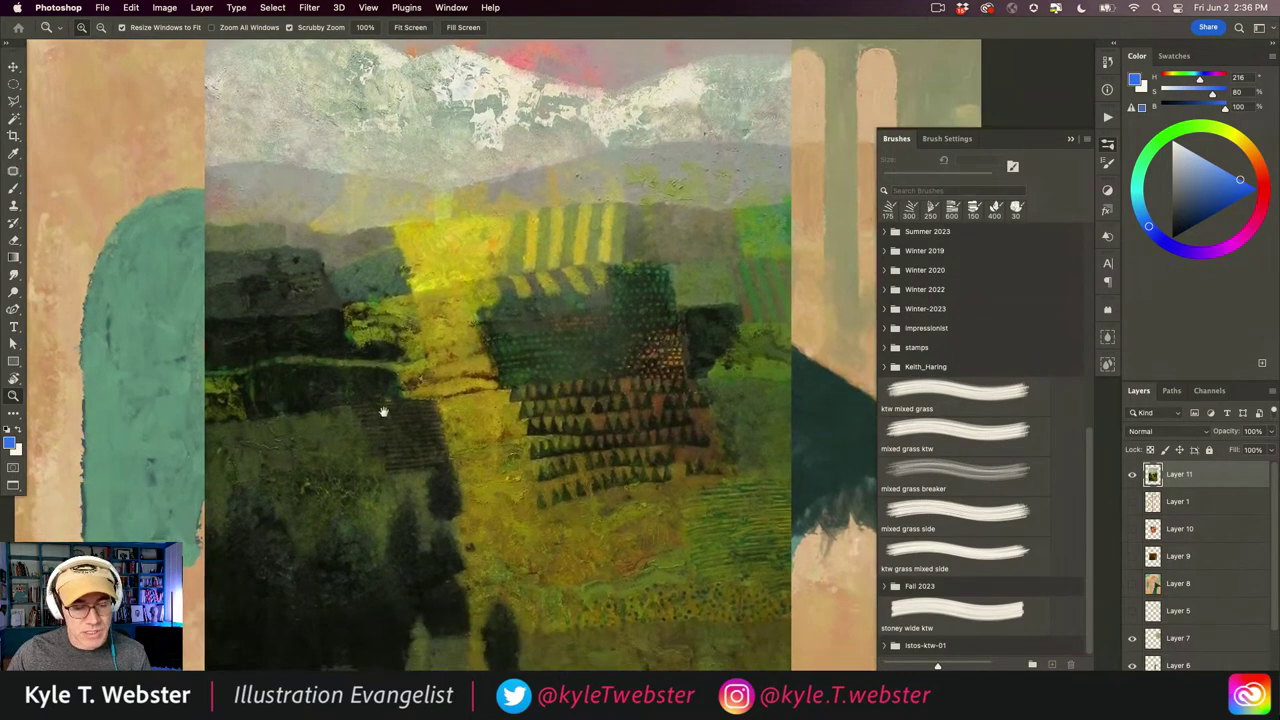
- Outline the field with rows of small trees in the landscape using a Polygonal Lasso selection, and deselect it
scroll(347, 400, "up", 3)
scroll(571, 486, "right", 2)
key("l")
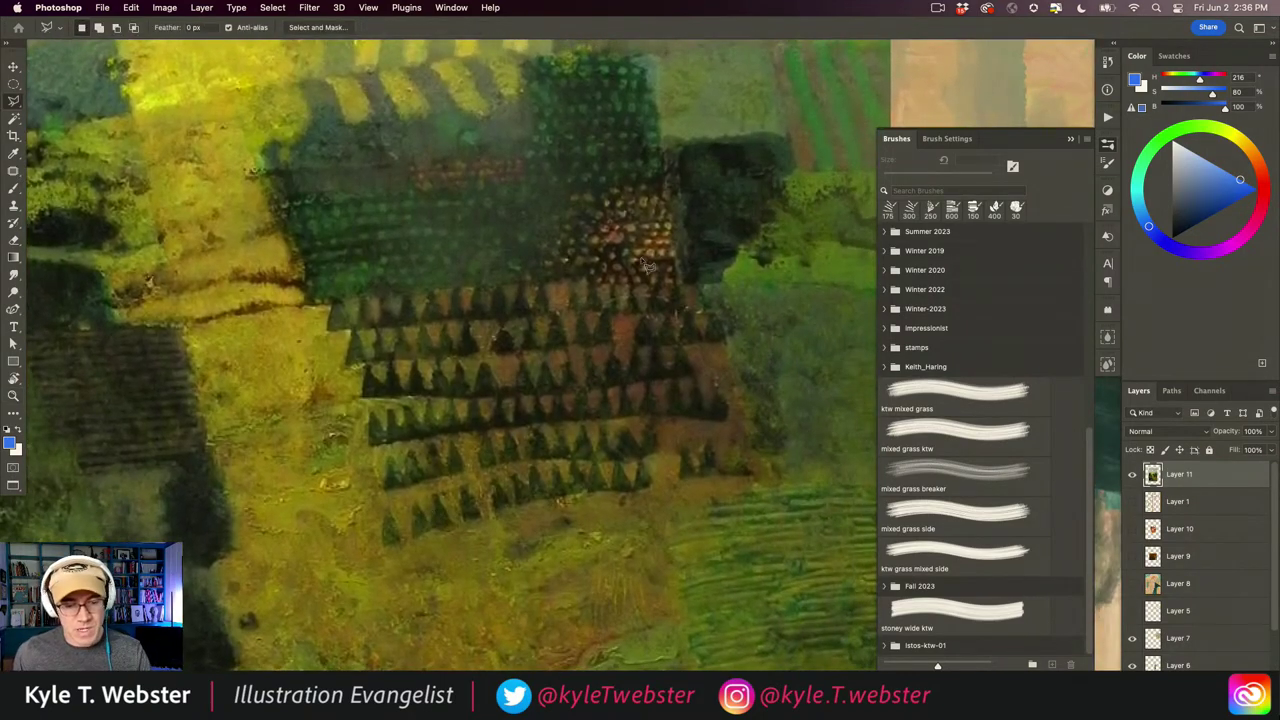
left_click(698, 256)
left_click(300, 278)
left_click(365, 578)
double_click(778, 492)
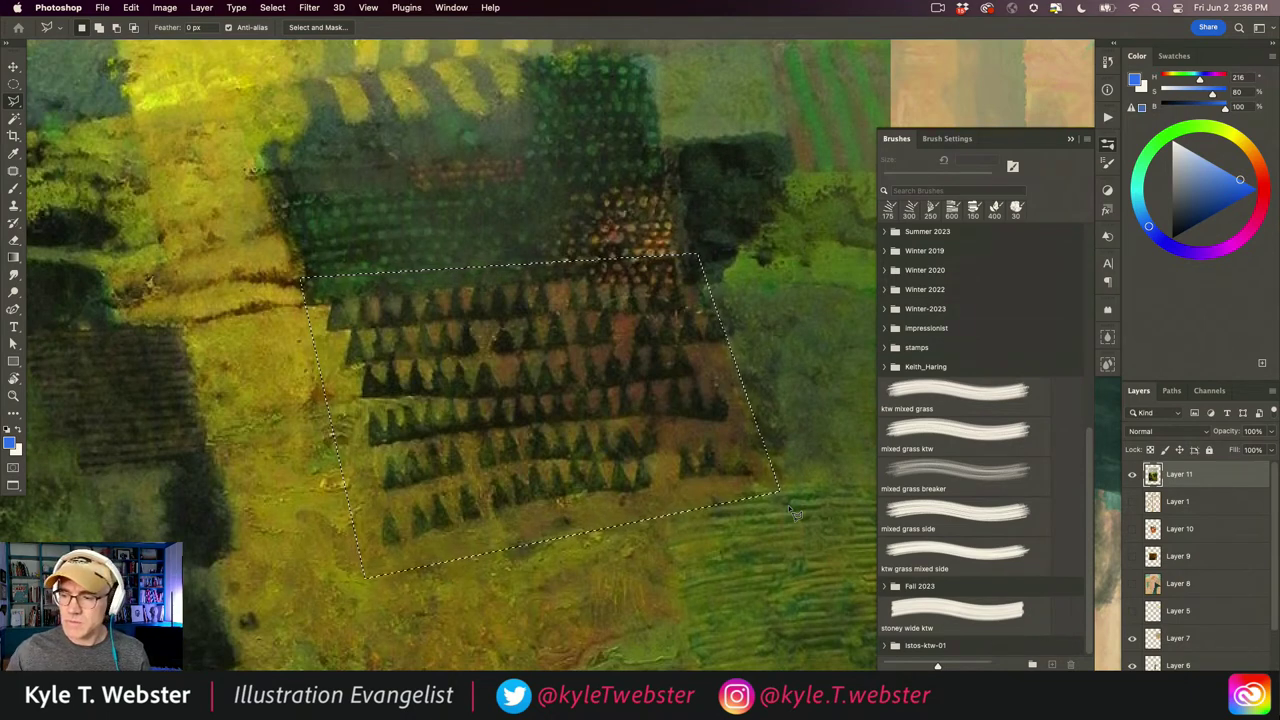
key("super+d")
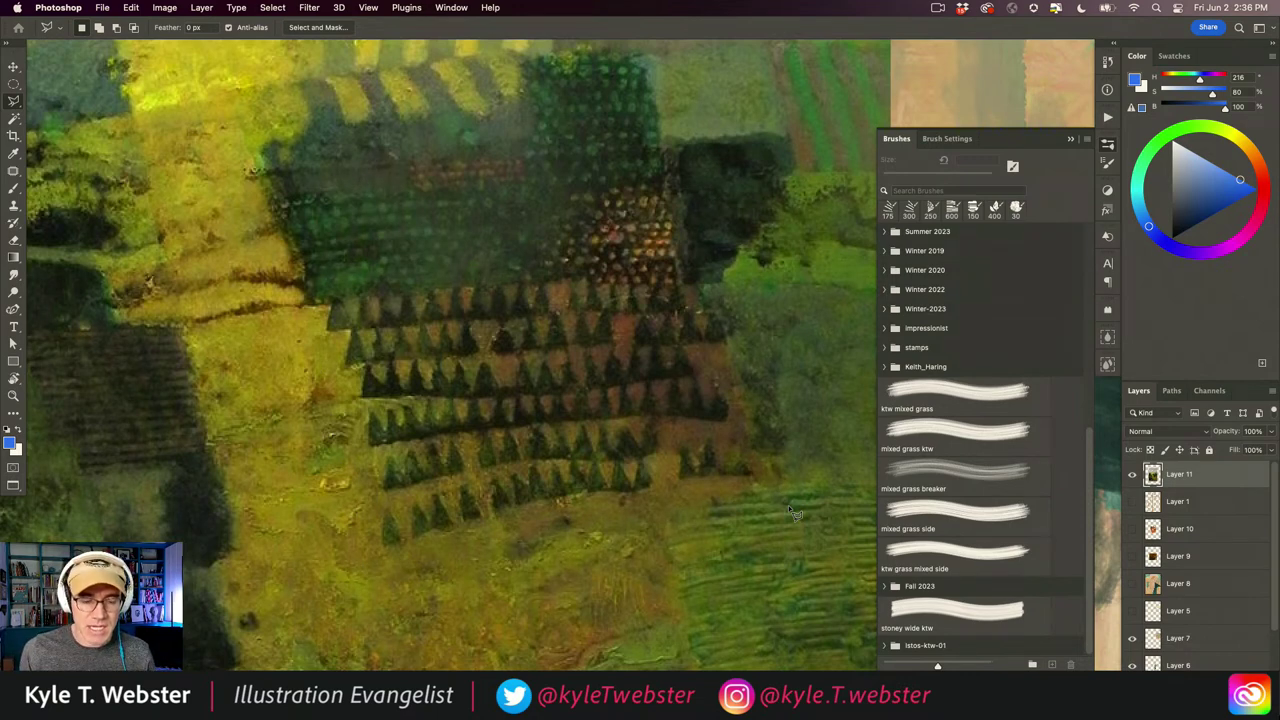
- Outline the dotted dark green field above the tree rows with a six-sided-or-more Polygonal Lasso selection, and deselect it
left_click_drag(371, 346, 398, 462)
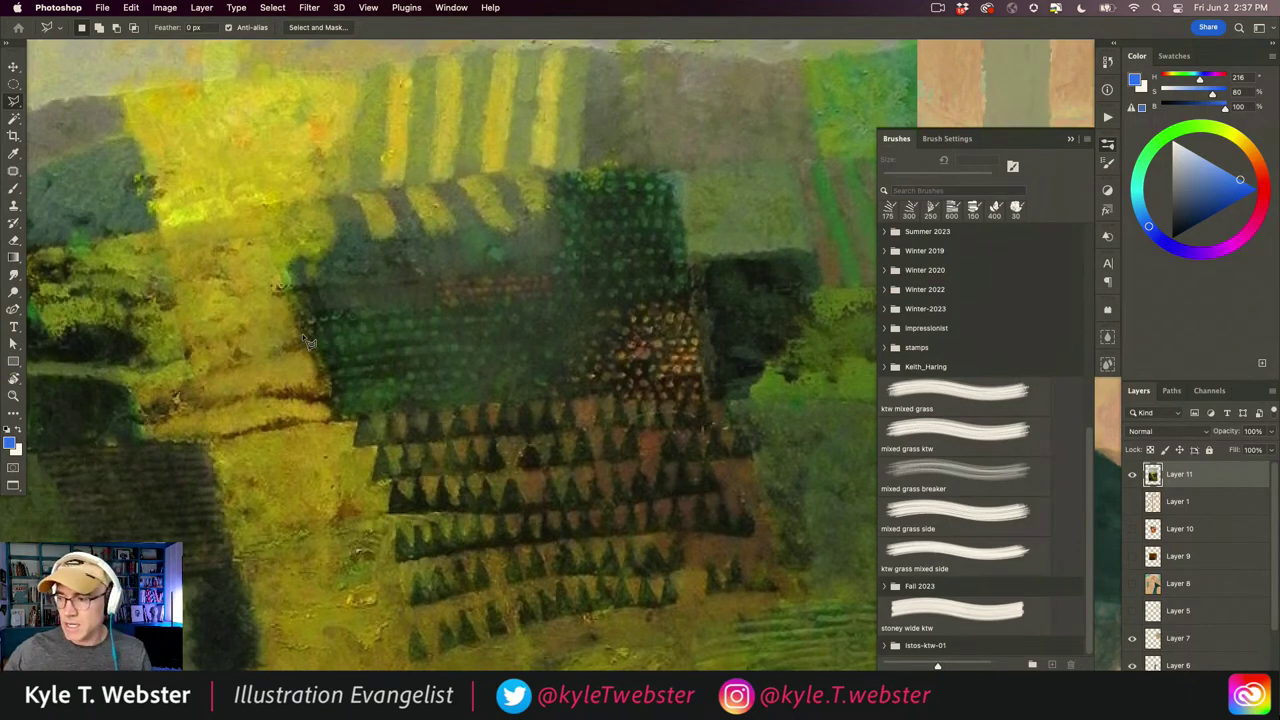
left_click(582, 155)
left_click(538, 160)
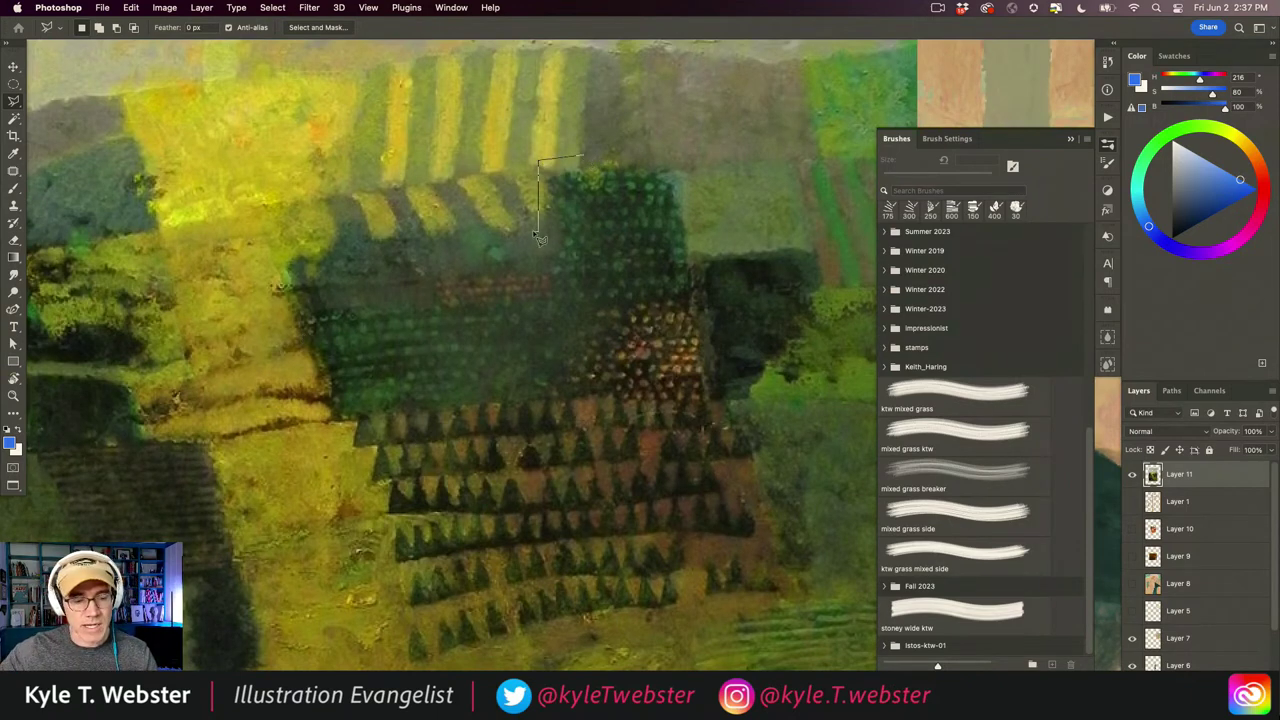
left_click(538, 232)
left_click(289, 269)
left_click(339, 431)
left_click(716, 402)
double_click(678, 162)
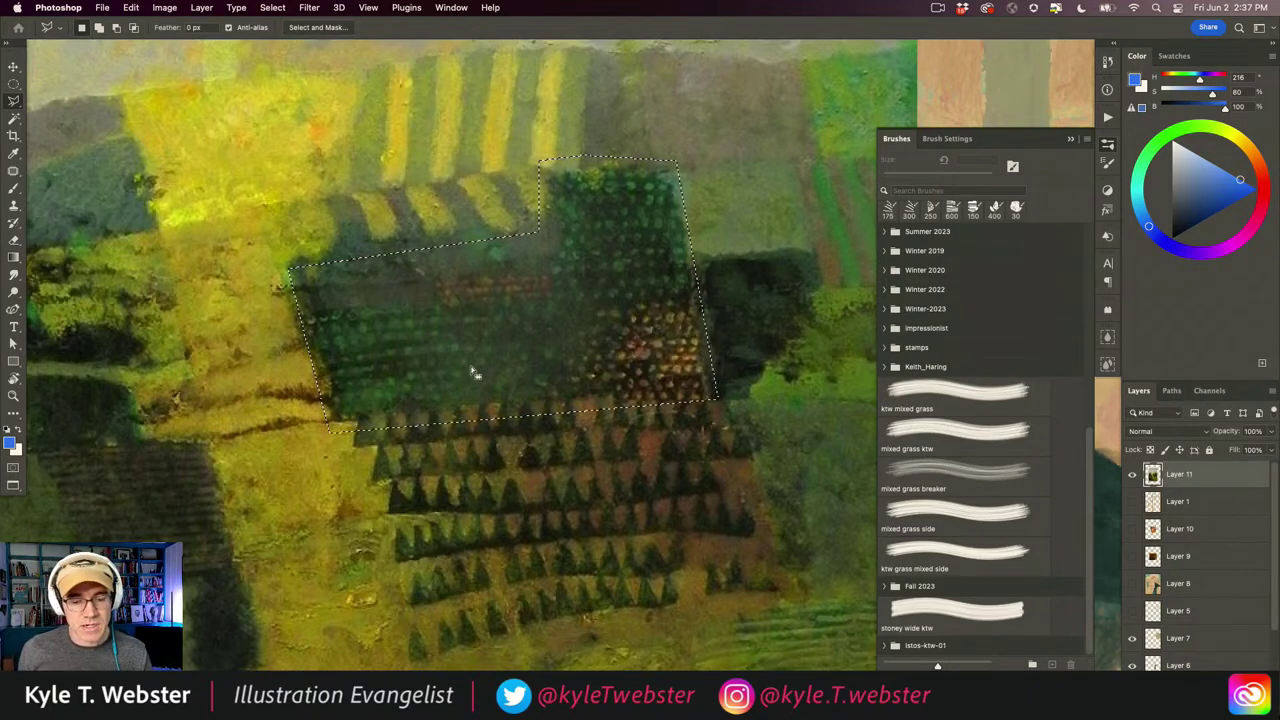
key("super+d")
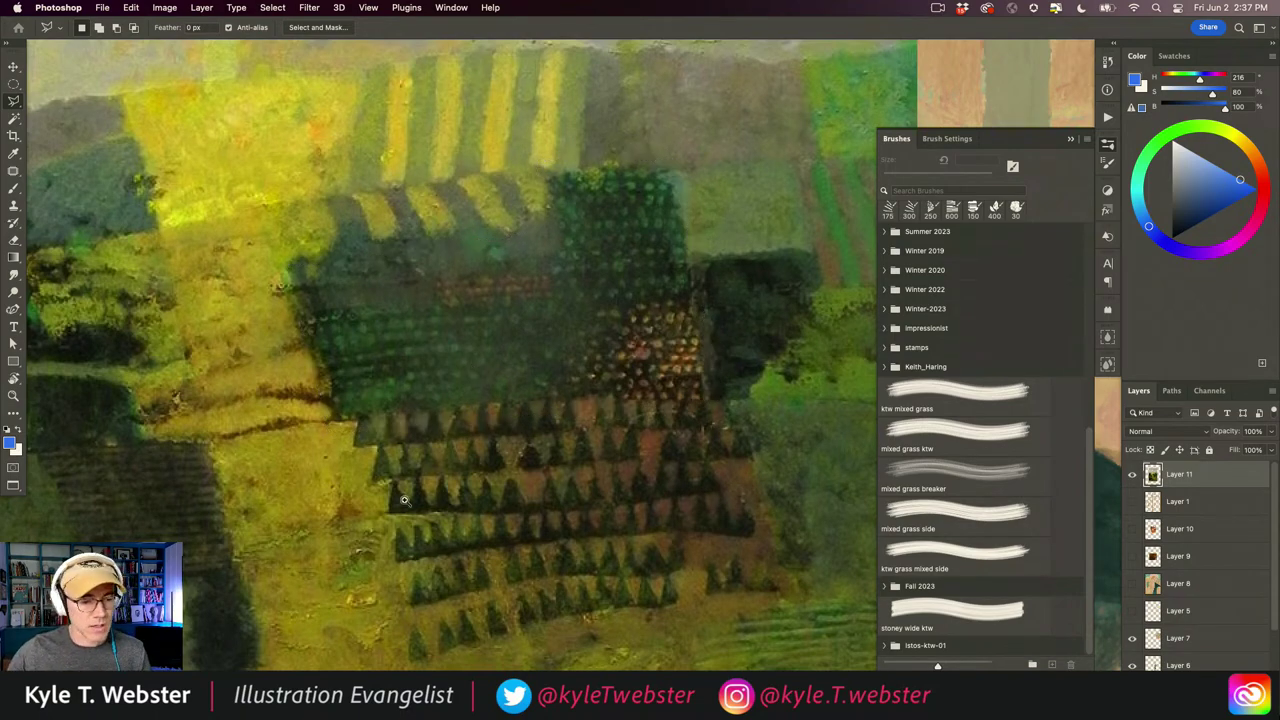
- Hide the pasted landscape on Layer 11 to reveal the portrait painting, and return to the Brush tool
scroll(396, 521, "down", 3)
scroll(400, 434, "down", 3)
scroll(400, 434, "left", 2)
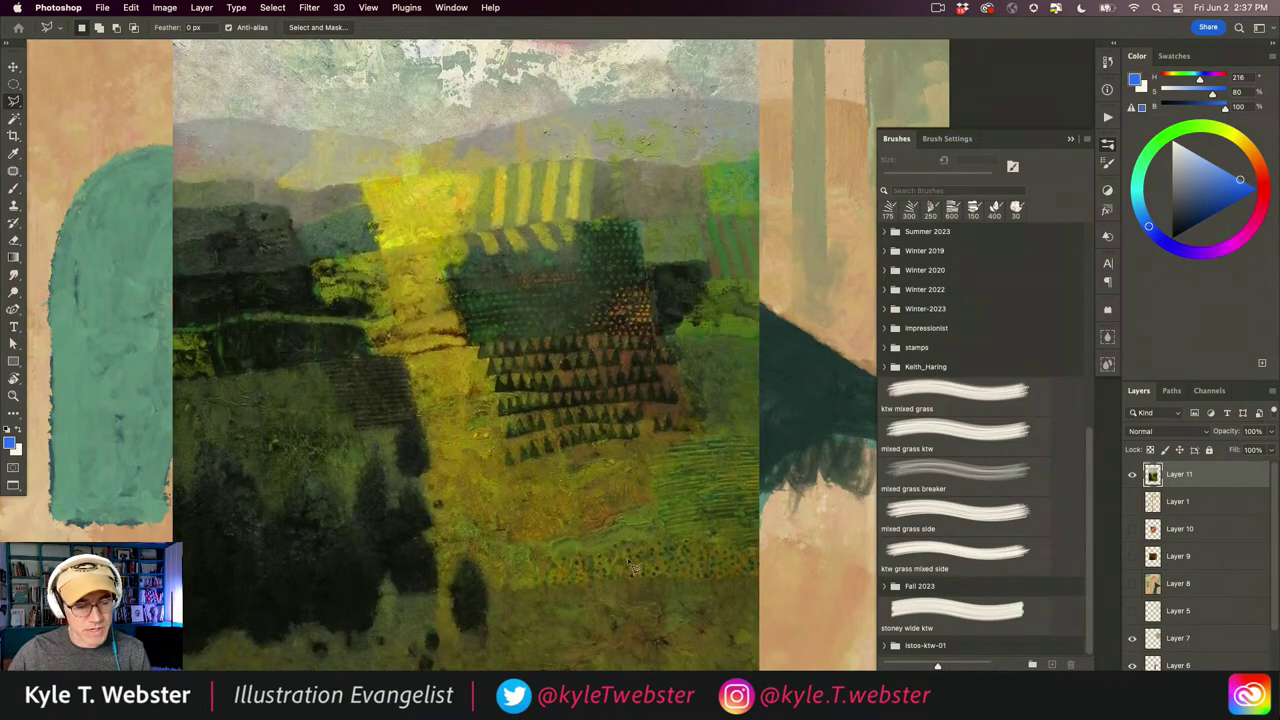
scroll(330, 460, "down", 5)
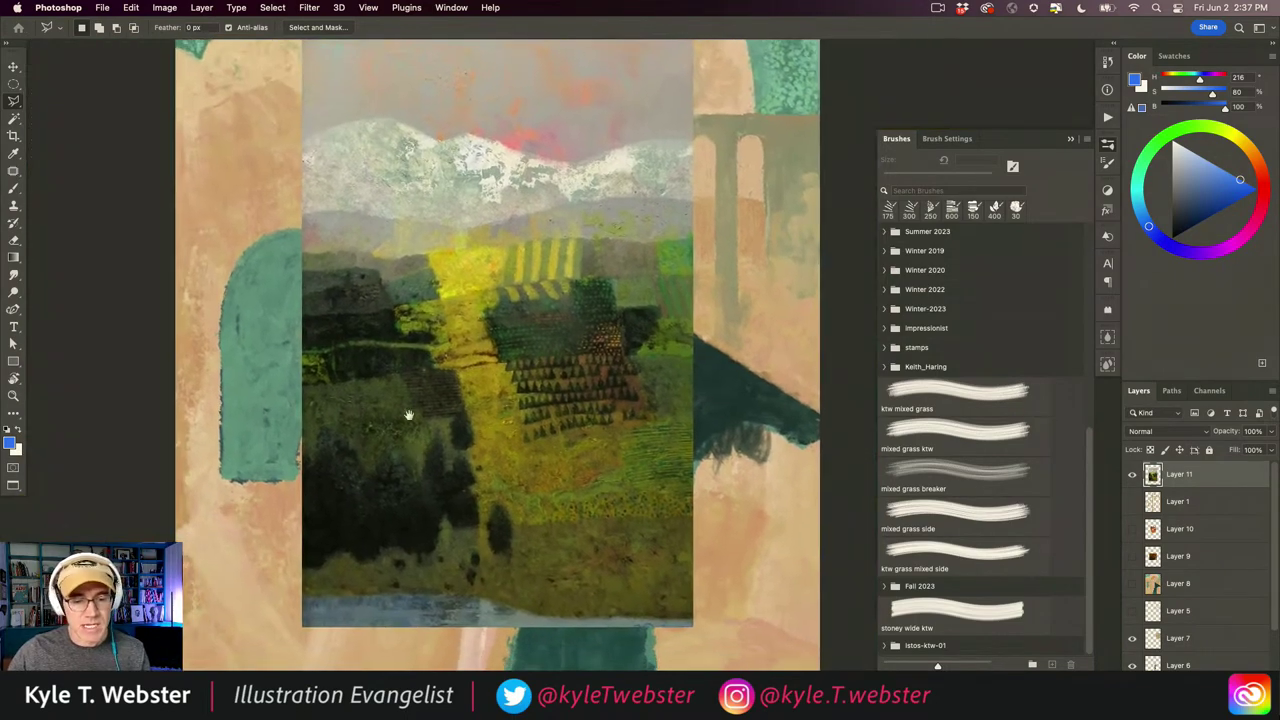
left_click(1132, 474)
scroll(455, 425, "up", 3)
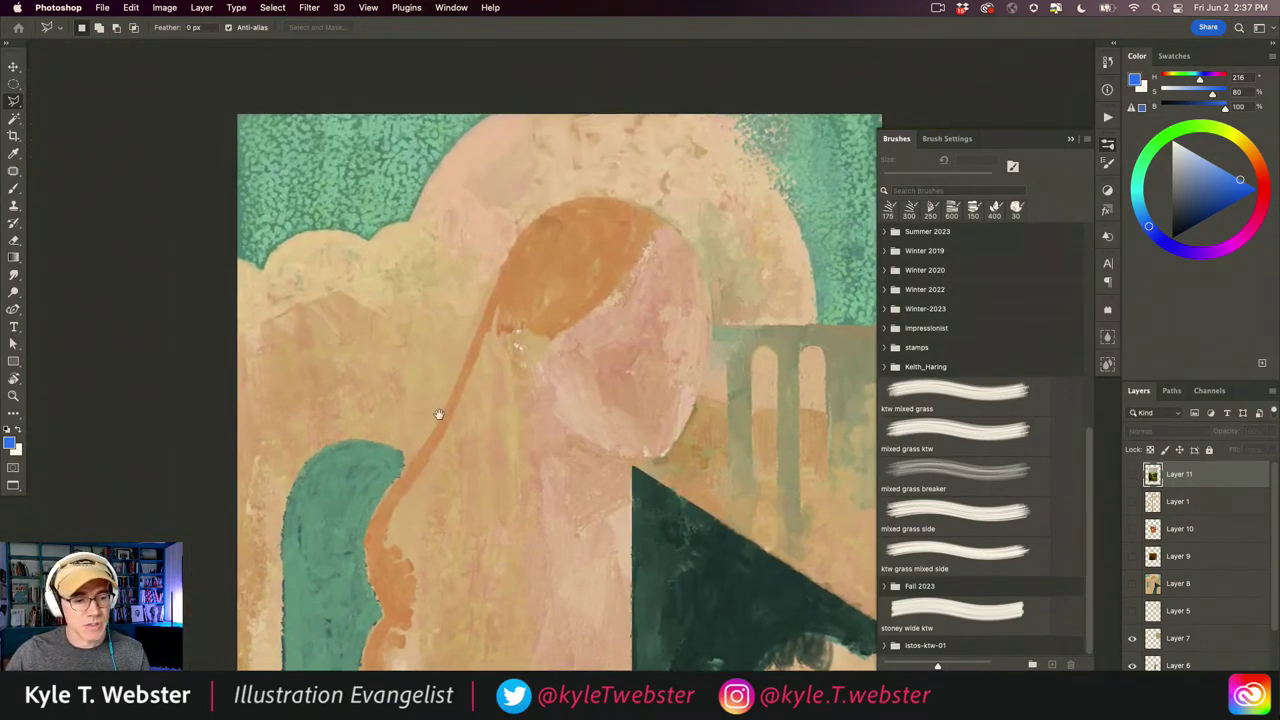
scroll(332, 212, "up", 2)
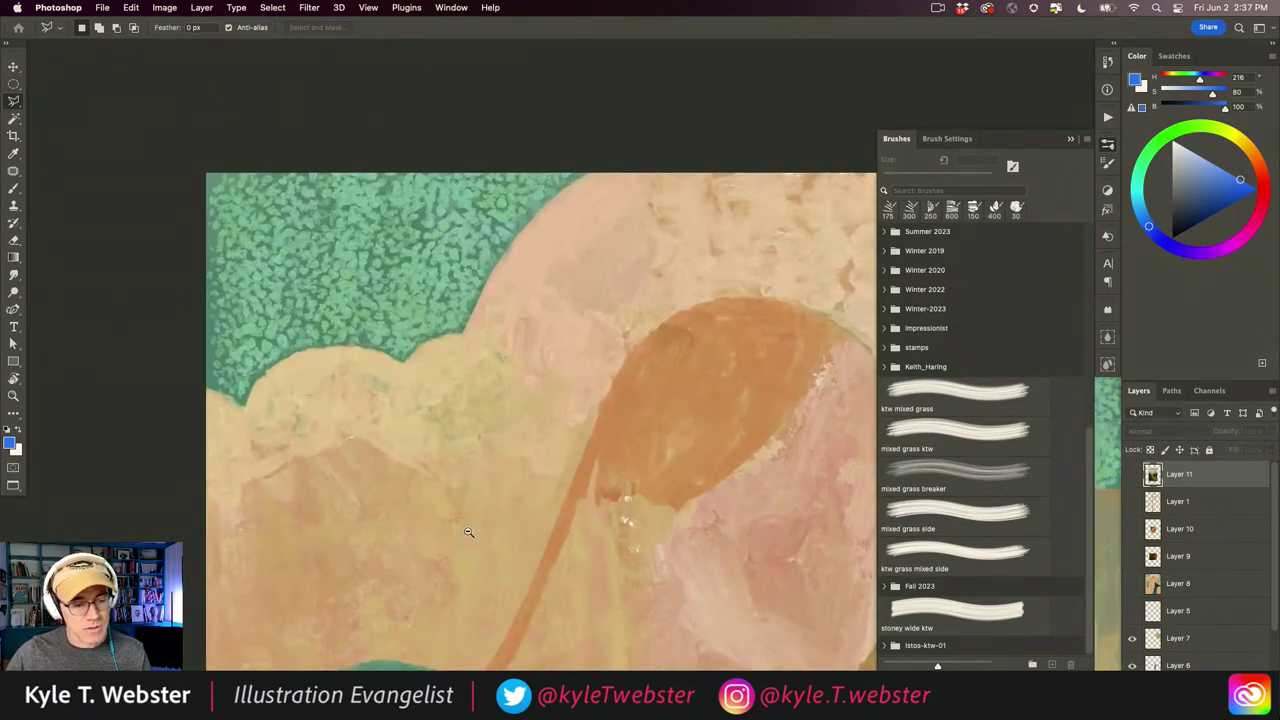
scroll(455, 535, "down", 1)
left_click_drag(443, 551, 320, 300)
key("b")
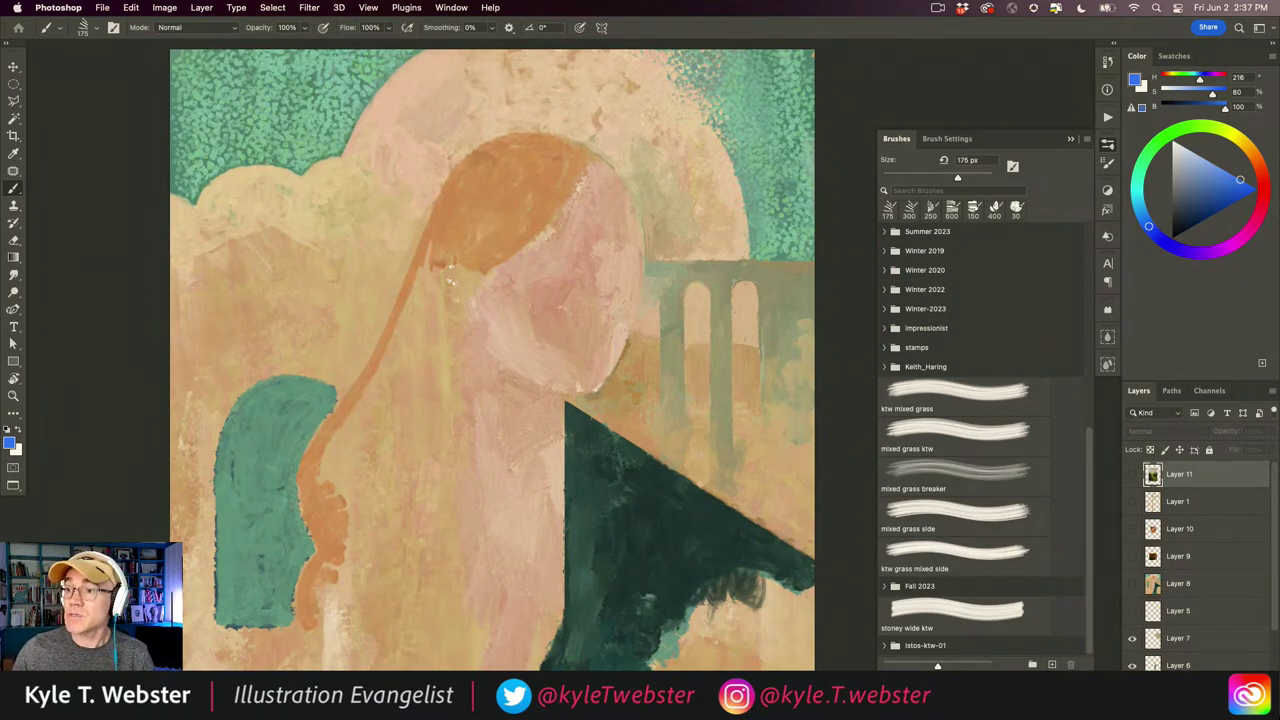
- Open Adobe's brush download page in Safari through the Get More Brushes command
key("Tab")
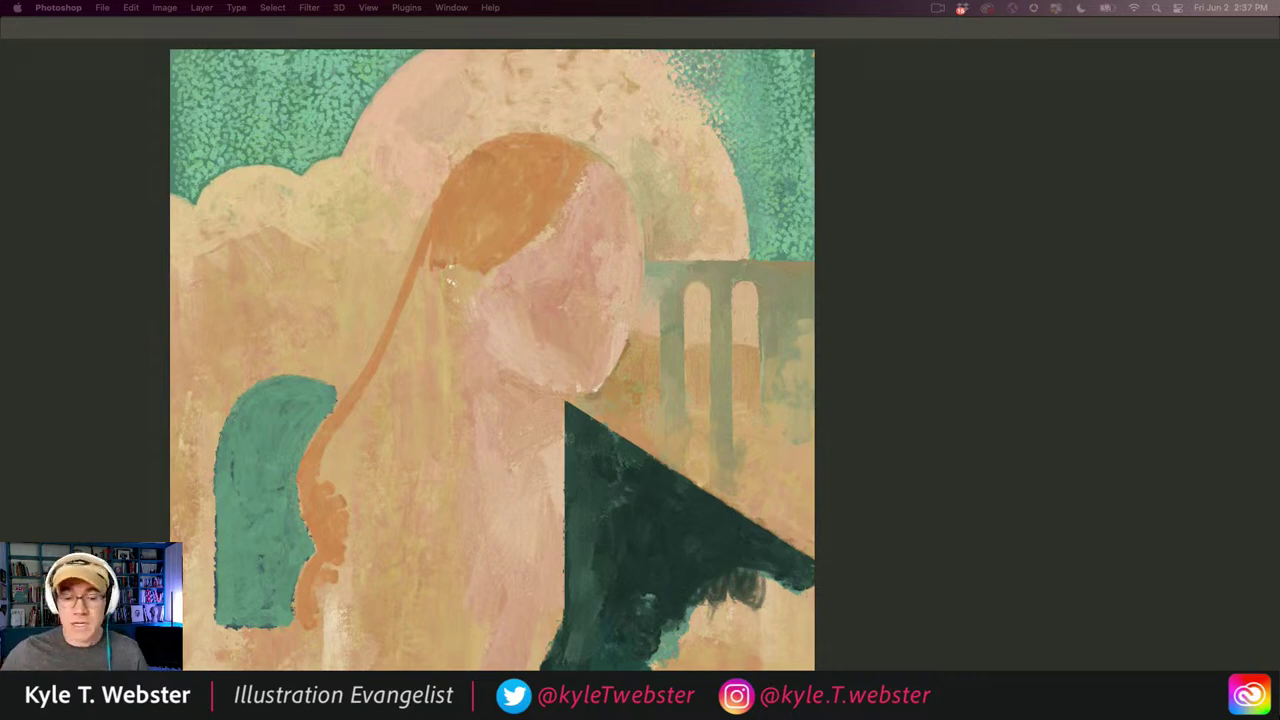
key("Tab")
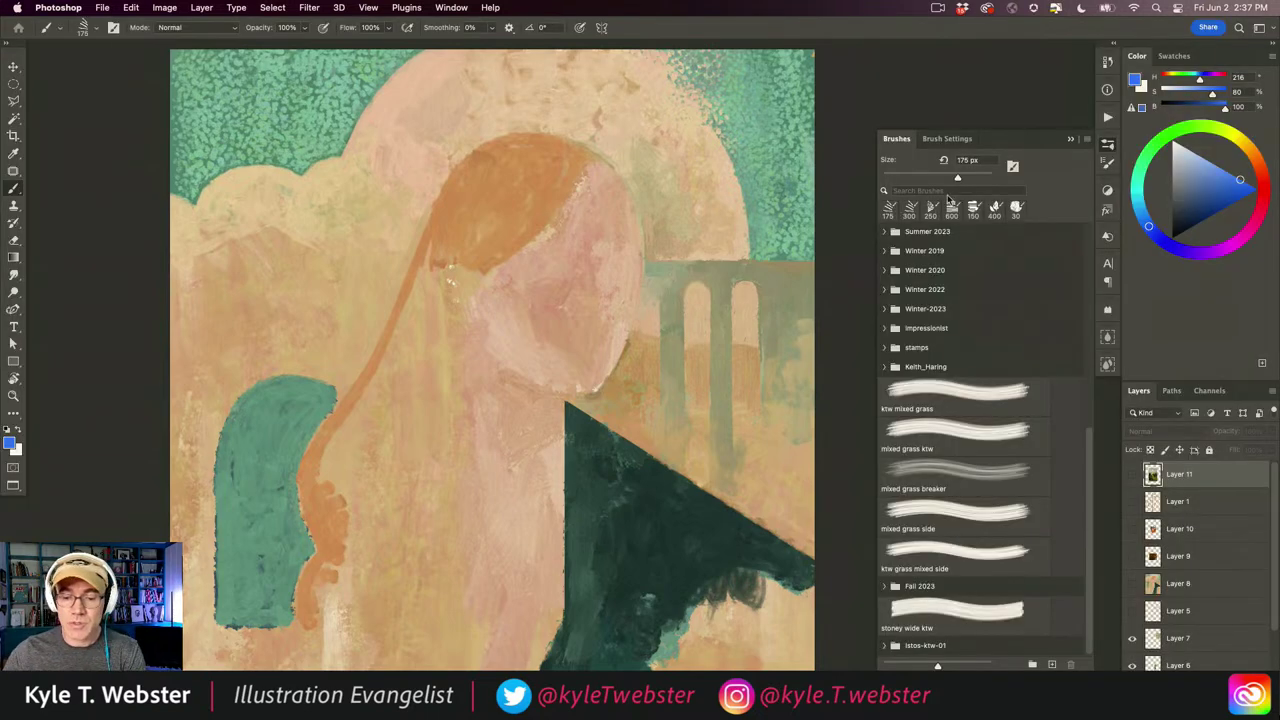
left_click(1086, 139)
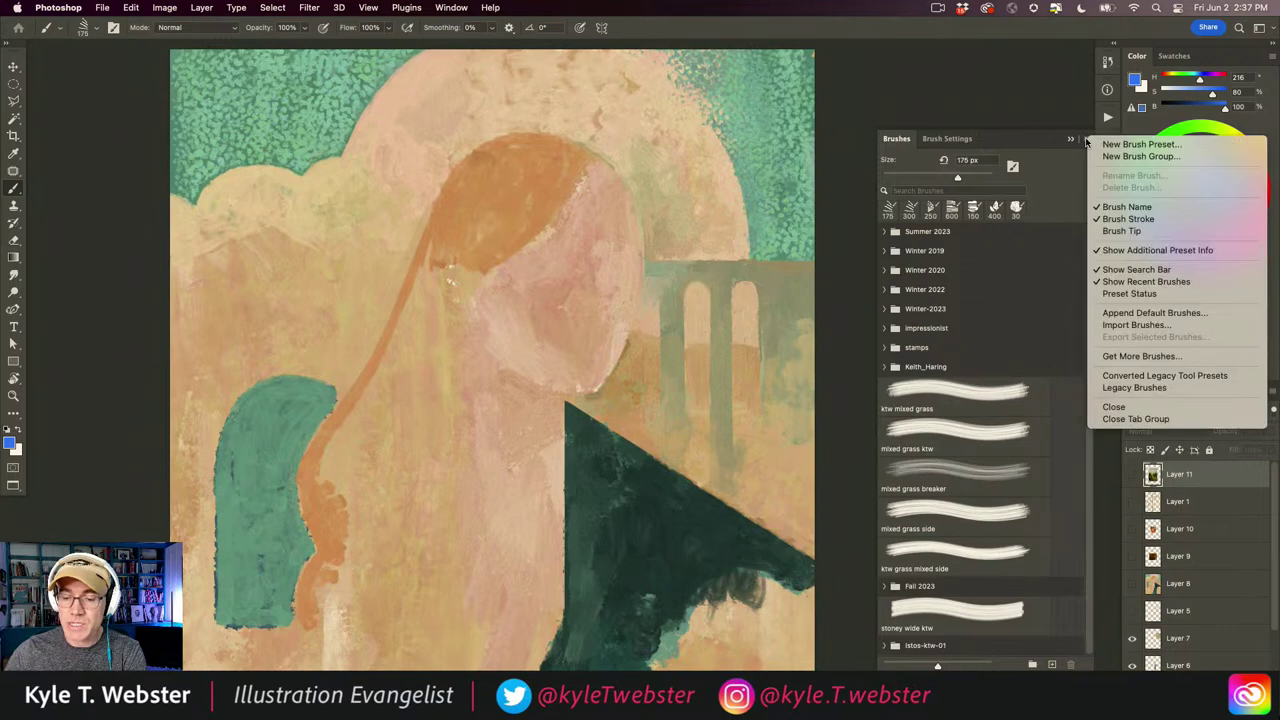
left_click(1099, 356)
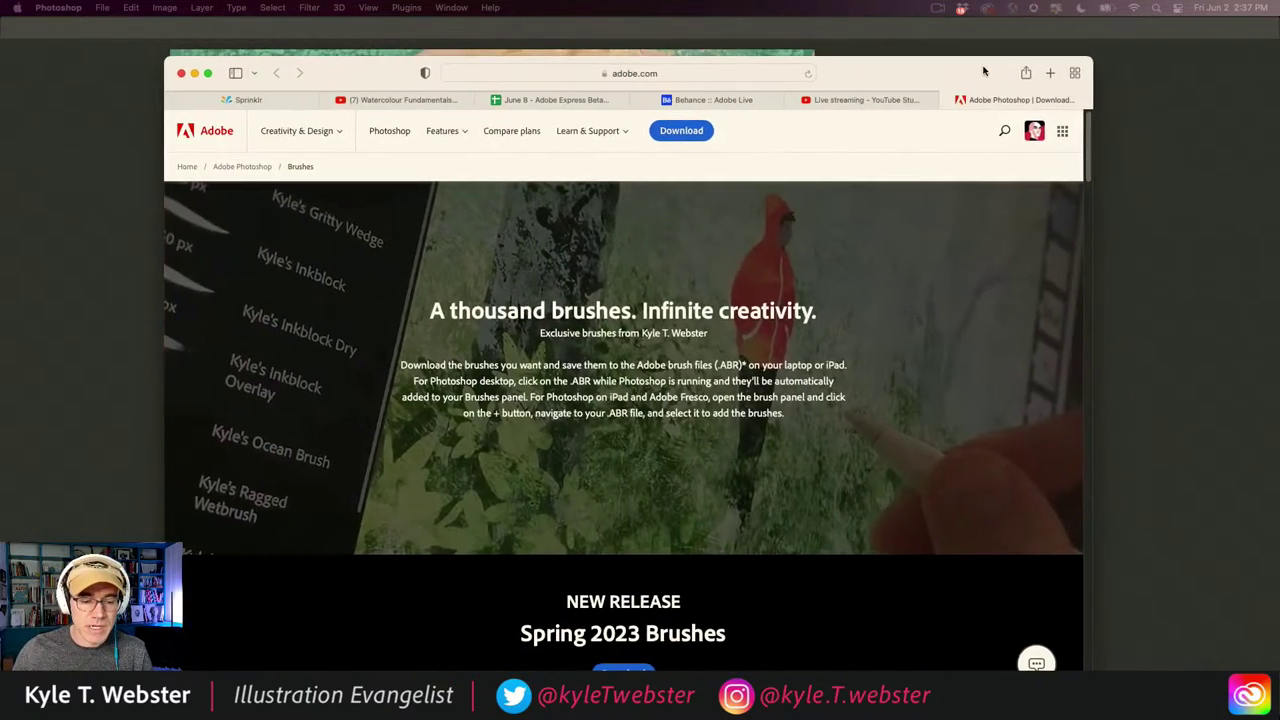
left_click_drag(984, 71, 982, 69)
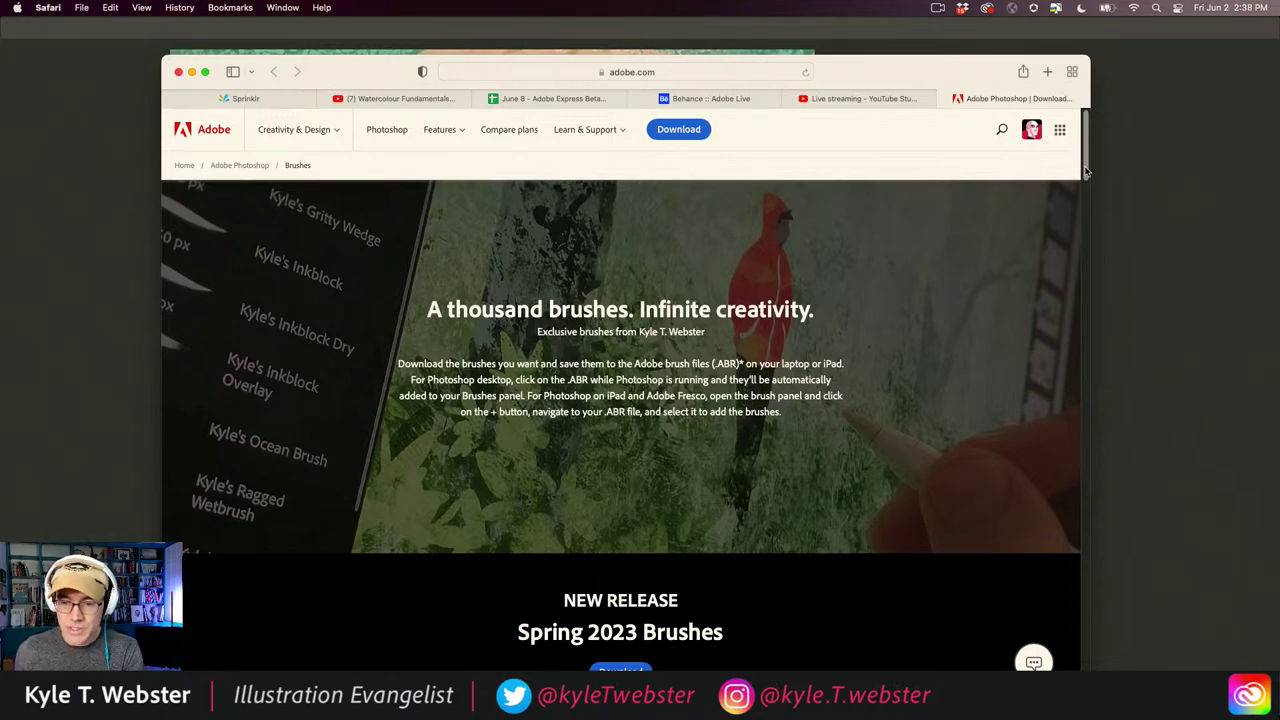
- Look through the downloadable brush sets on the page, from Spring 2023 to Winter 2023, and return to the beginning
mouse_move(1084, 176)
left_mouse_down()
mouse_move(1077, 237)
mouse_move(1075, 217)
left_mouse_up()
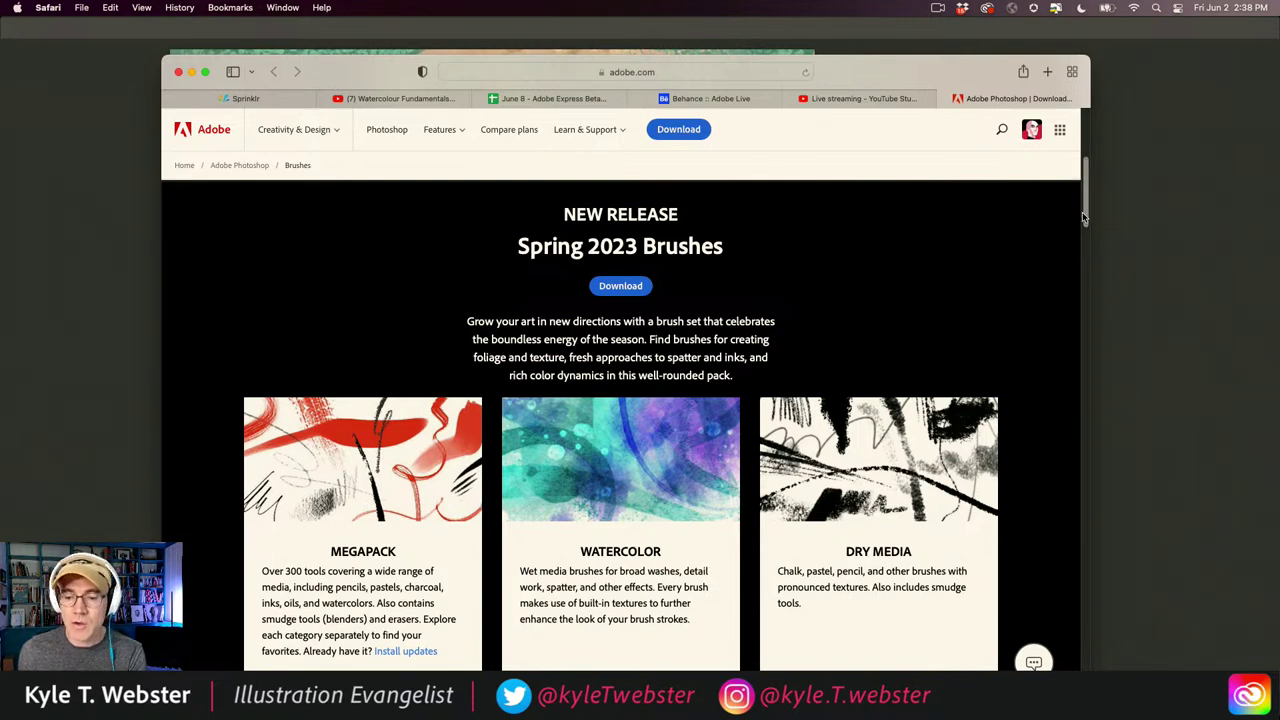
left_click_drag(1086, 218, 1052, 399)
scroll(1050, 420, "down", 10)
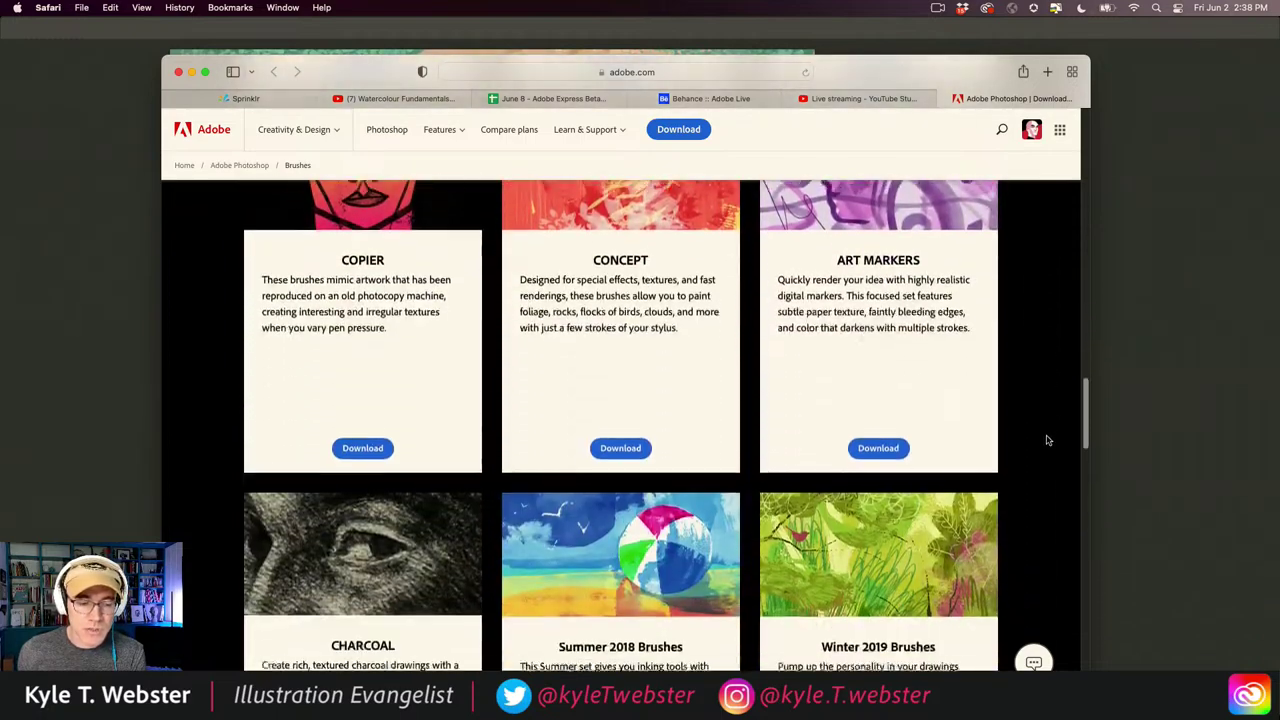
scroll(1042, 490, "down", 14)
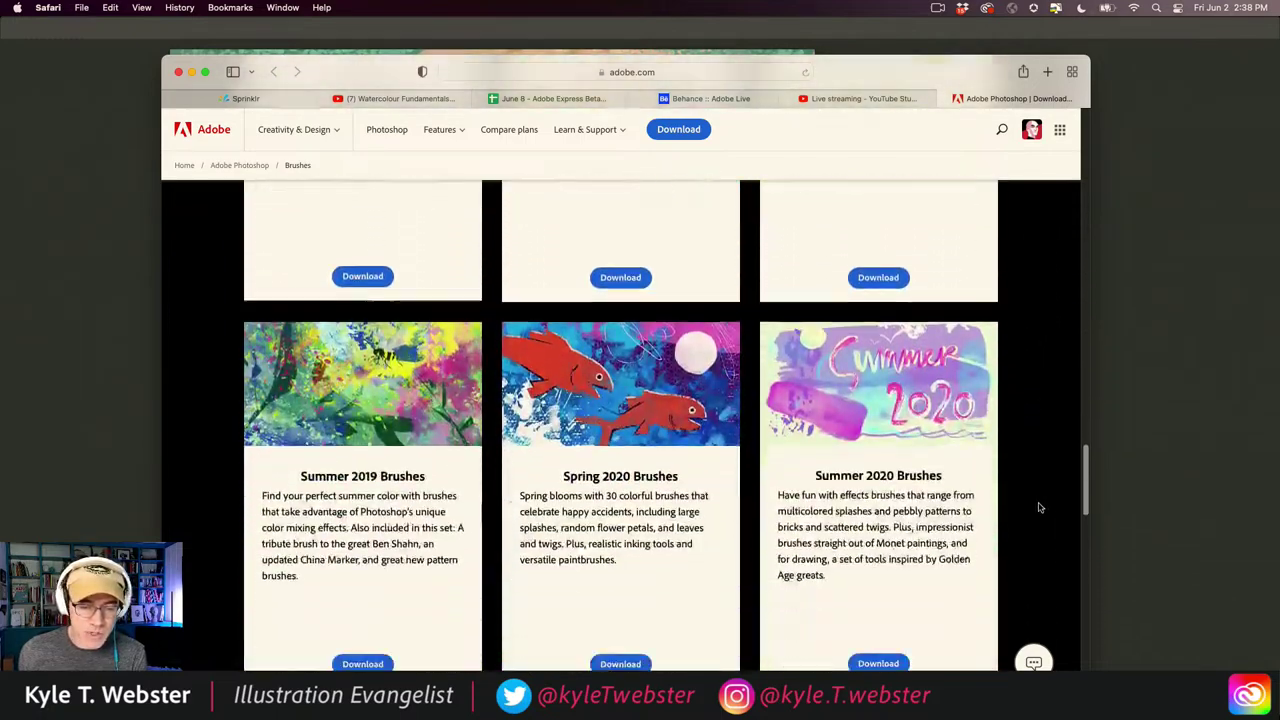
scroll(1038, 577, "down", 13)
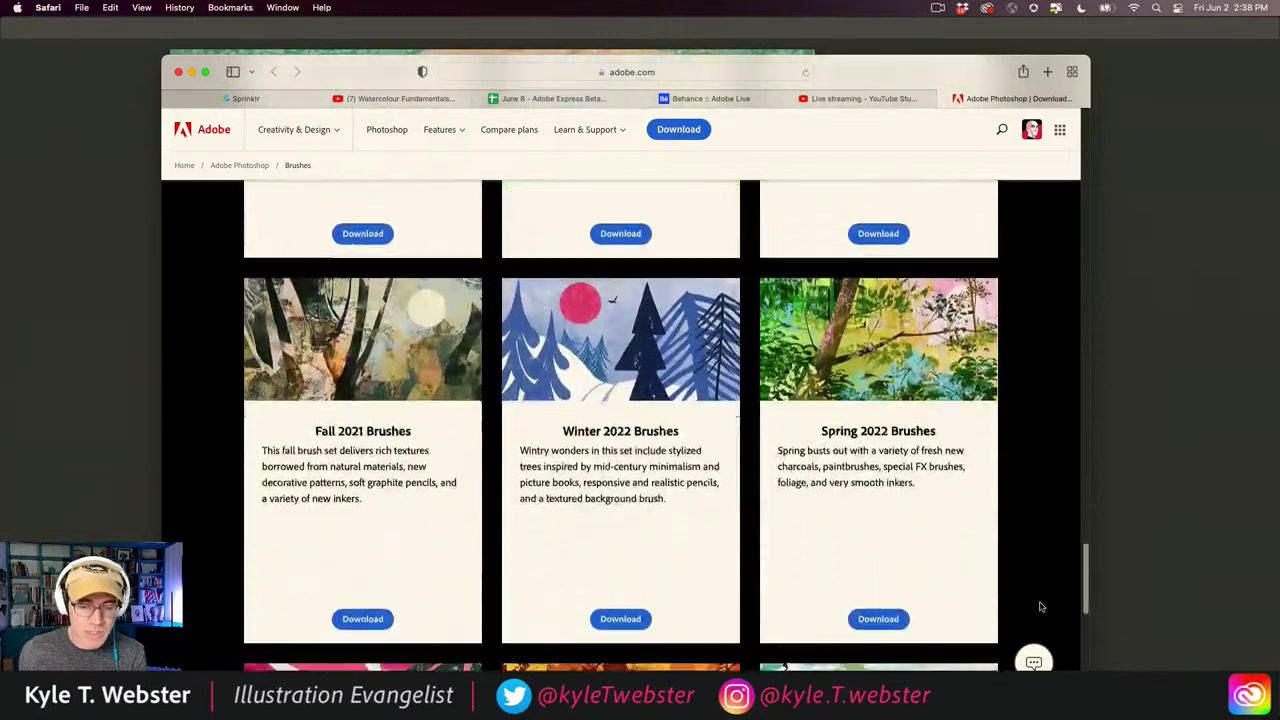
scroll(1038, 660, "up", 2)
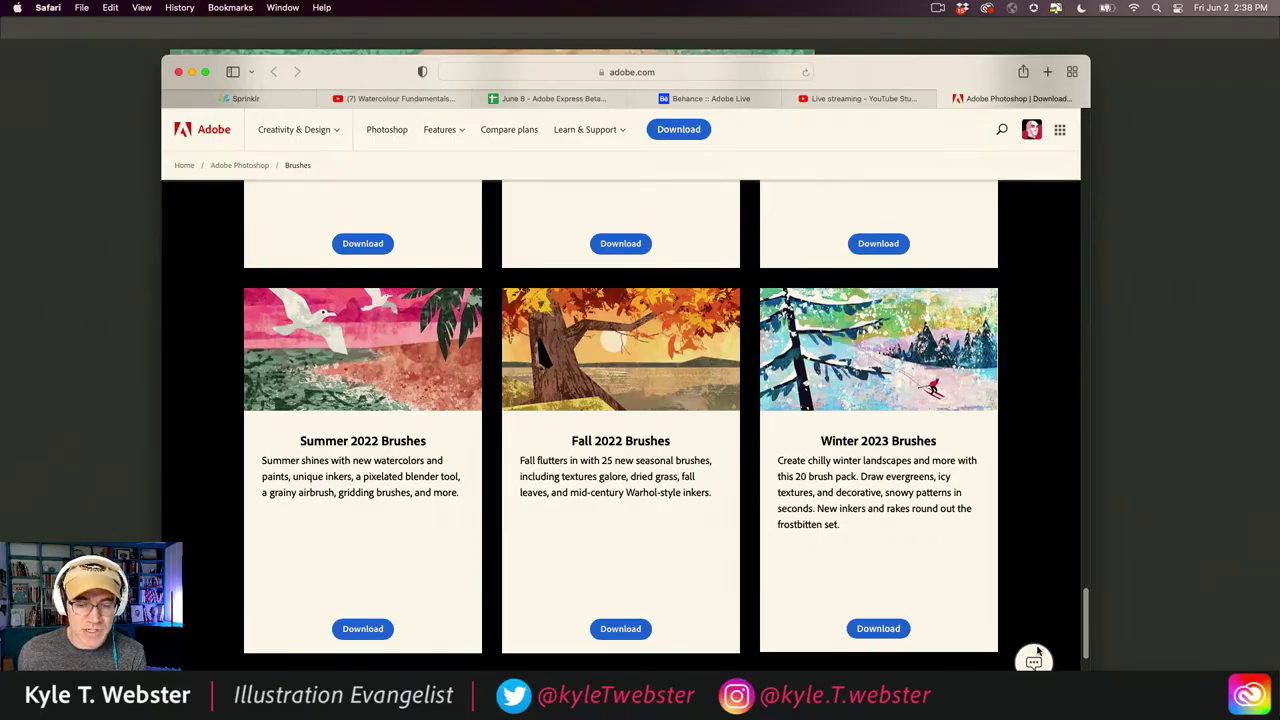
scroll(1038, 652, "up", 1)
scroll(1038, 648, "up", 20)
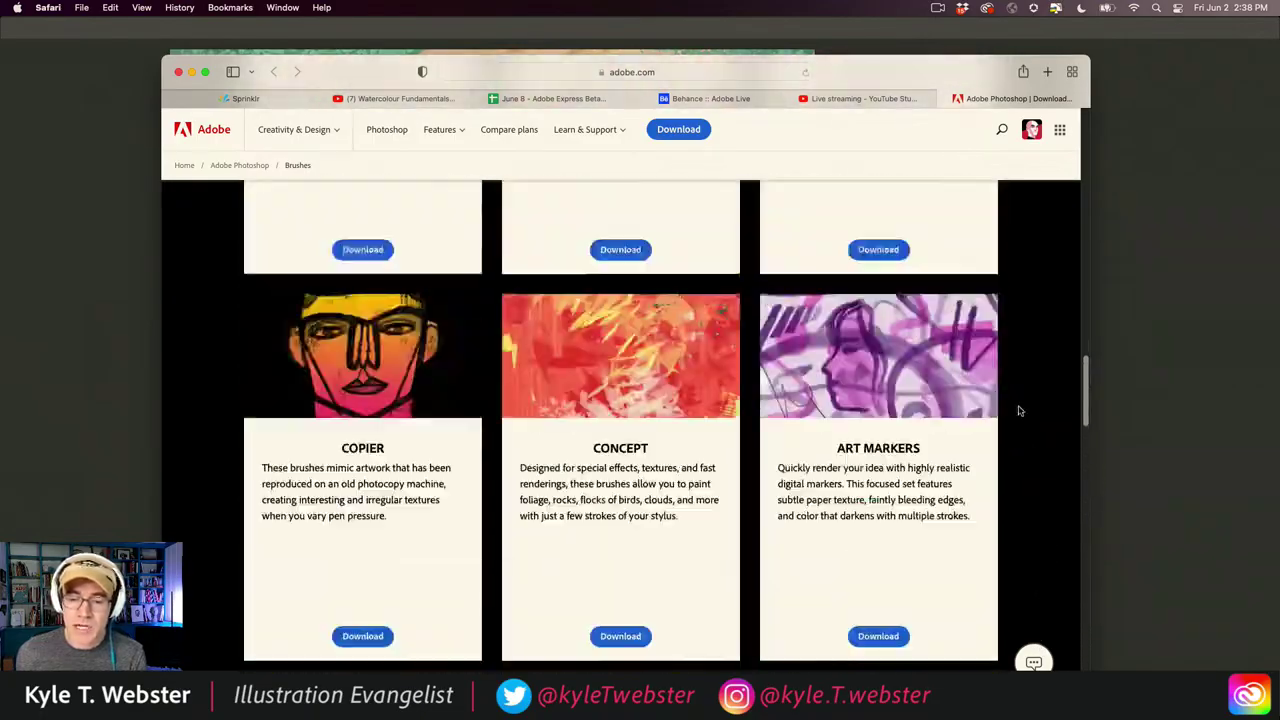
scroll(984, 201, "up", 8)
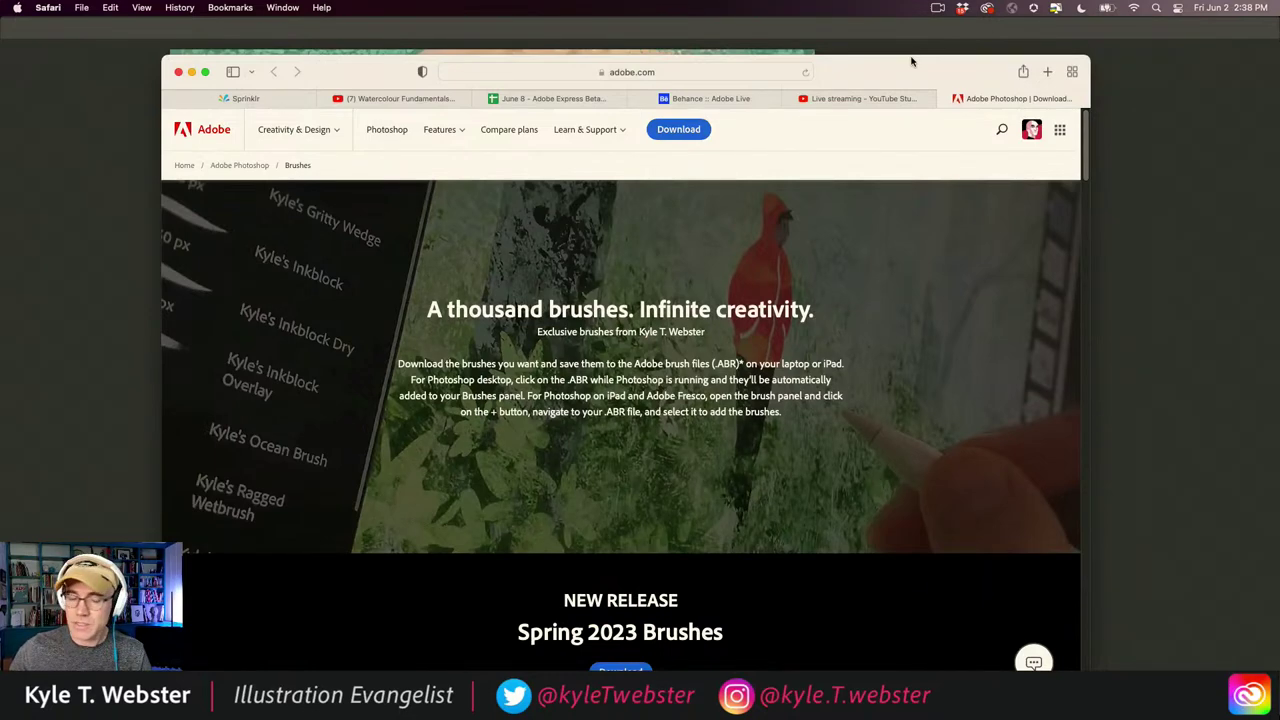
- Move the Safari window out of the way and return to the portrait painting in Photoshop
left_click_drag(911, 62, 1279, 24)
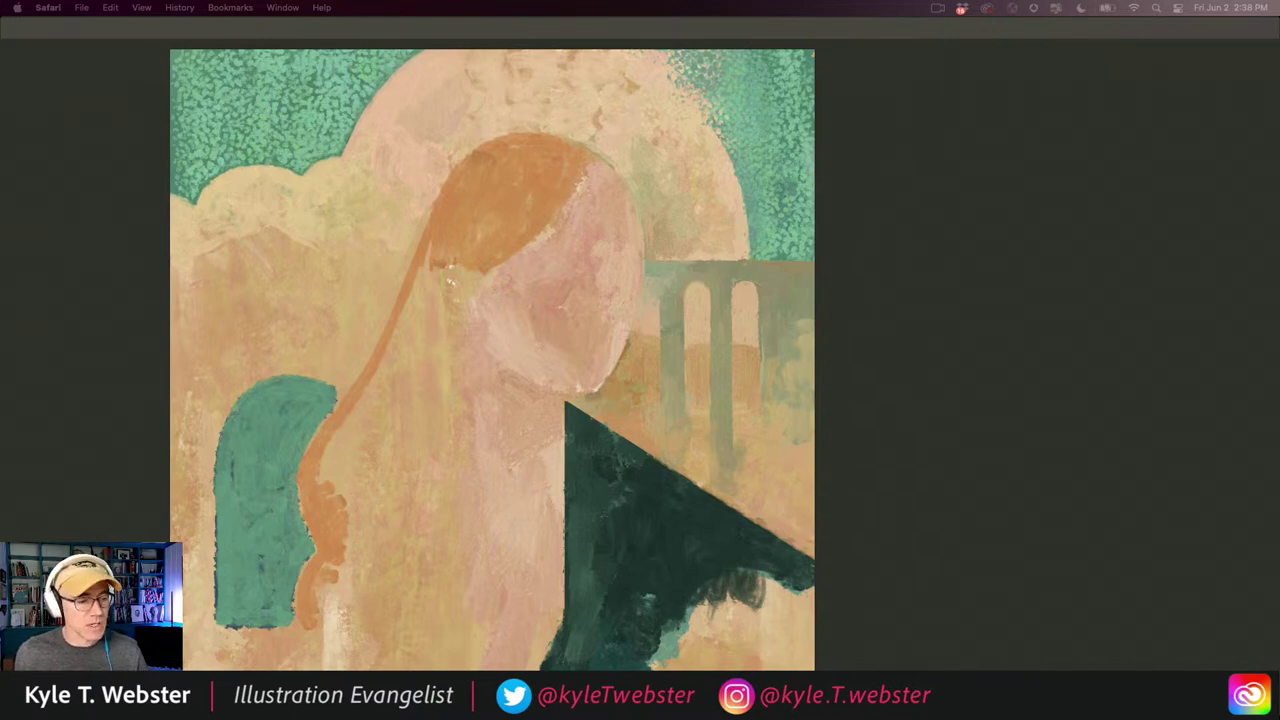
left_click(143, 360)
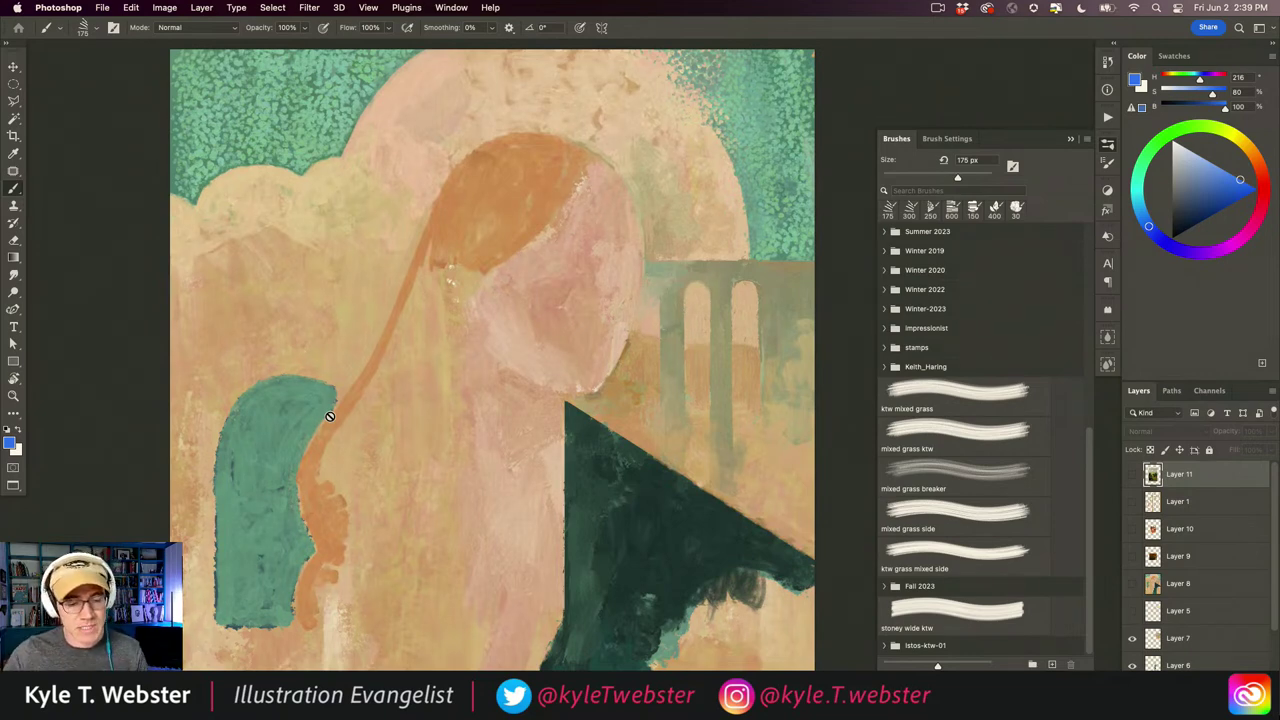
left_click(449, 425, "alt")
left_click_drag(438, 429, 485, 371)
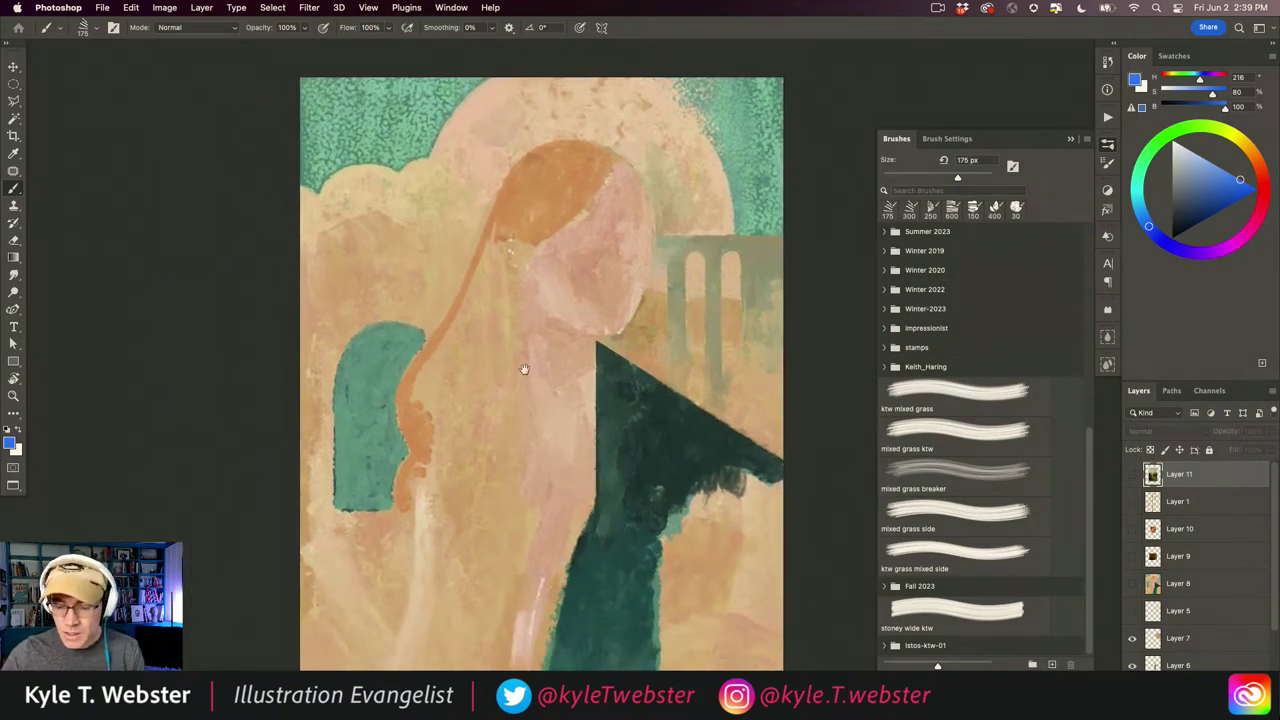
- Show Layer 9 and examine its autumn painting of a kneeling woman under a tree, up close and as a whole
left_click(1133, 557)
scroll(508, 435, "up", 5)
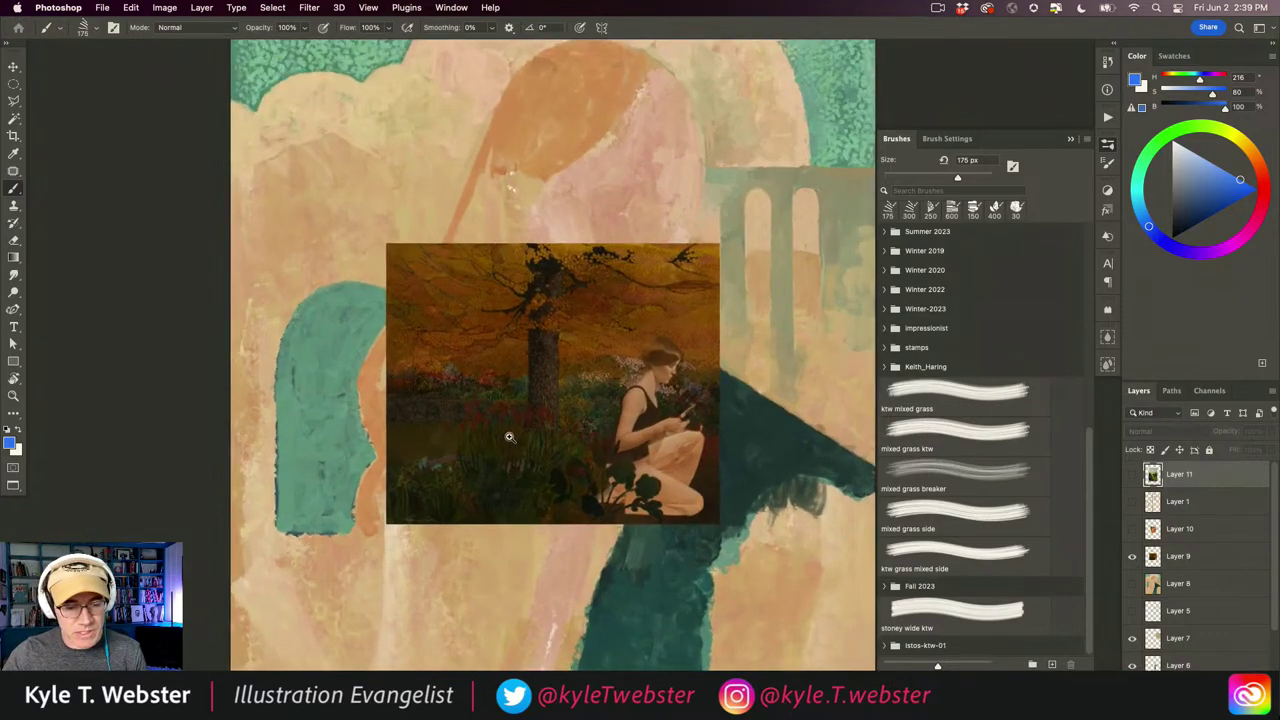
scroll(508, 435, "down", 6)
left_click_drag(420, 451, 474, 423)
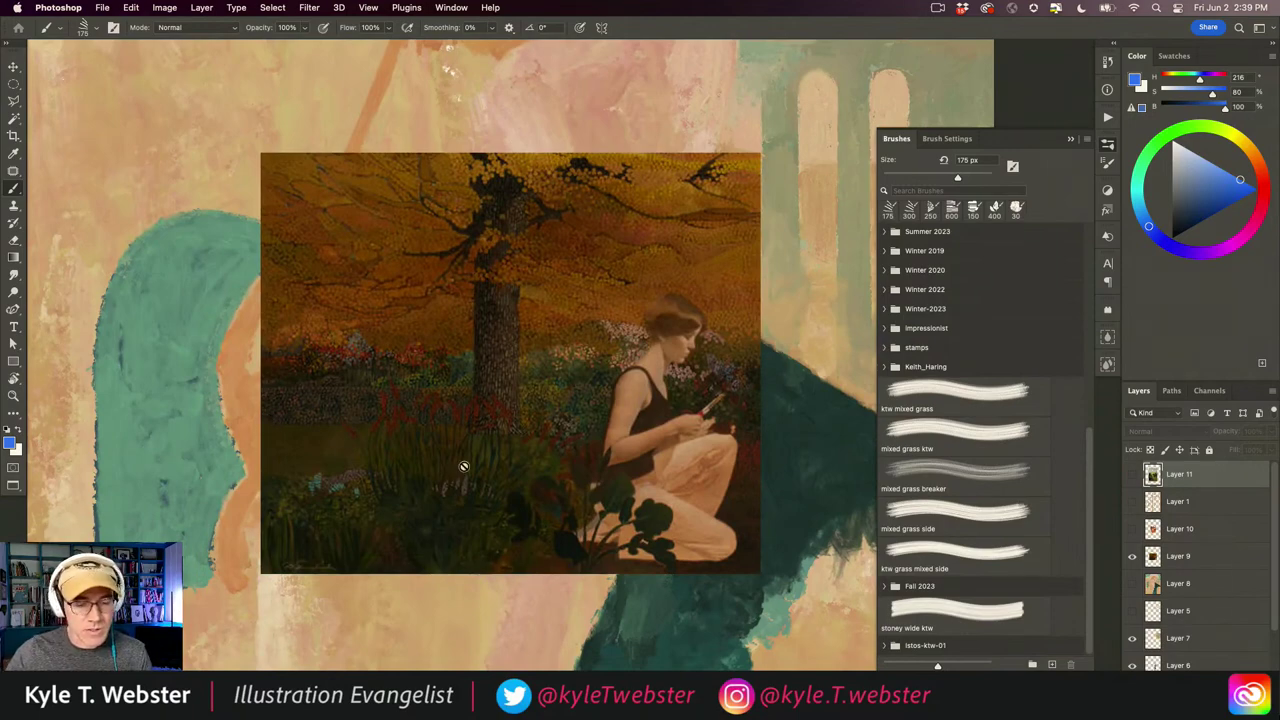
scroll(682, 358, "up", 3)
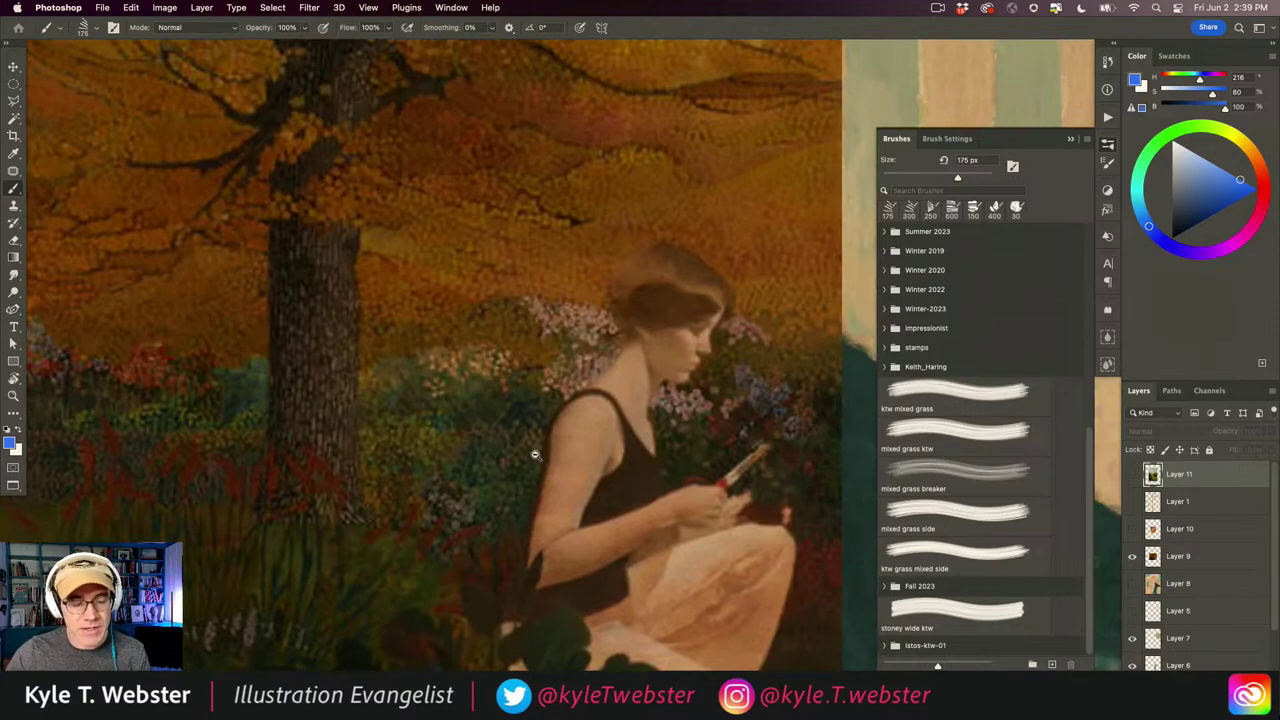
scroll(534, 449, "down", 3)
left_click_drag(366, 403, 430, 372)
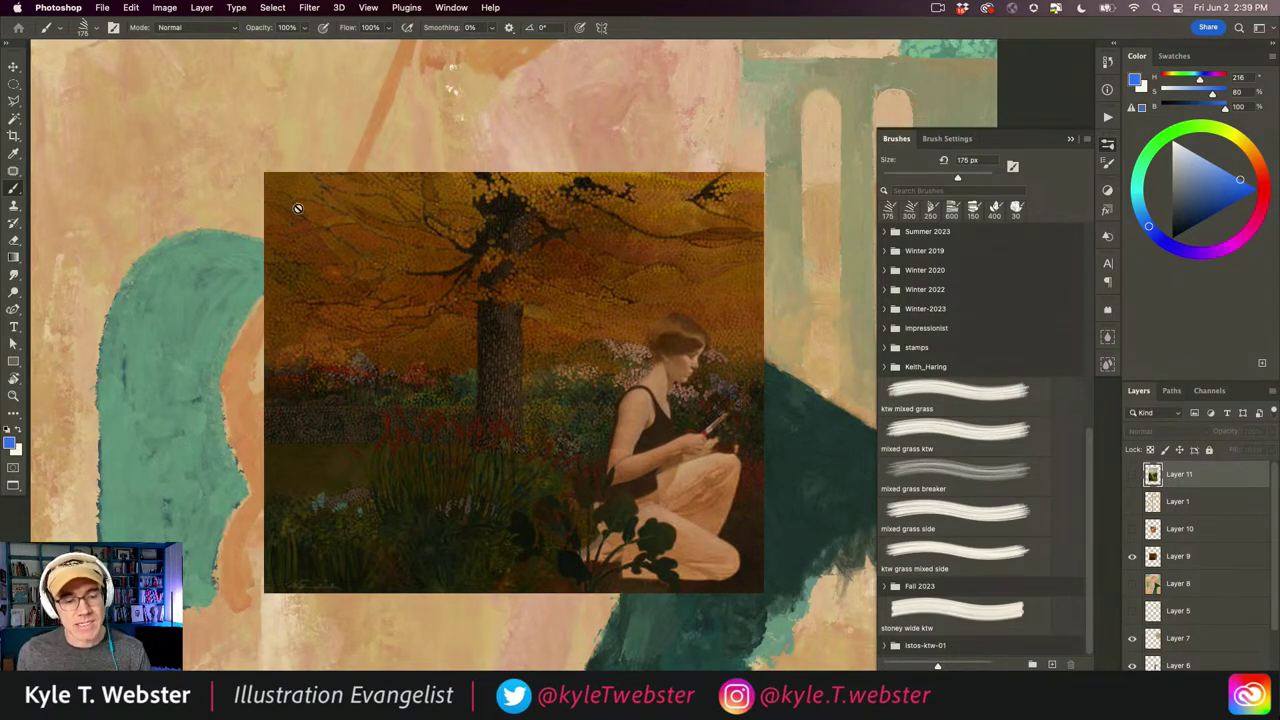
- Show Layer 10 in place of Layer 9, examine its painting of two seated women up close, and hide it again
left_click(1132, 556)
left_click(1132, 529)
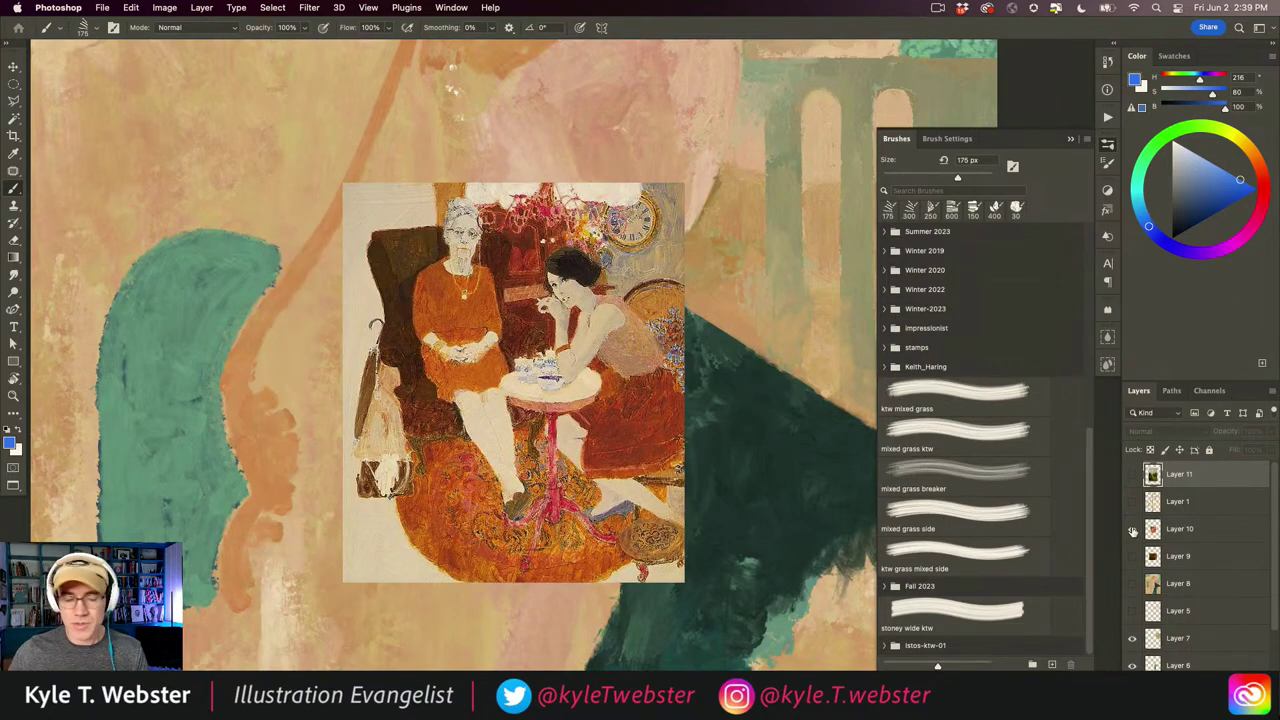
scroll(470, 430, "up", 5)
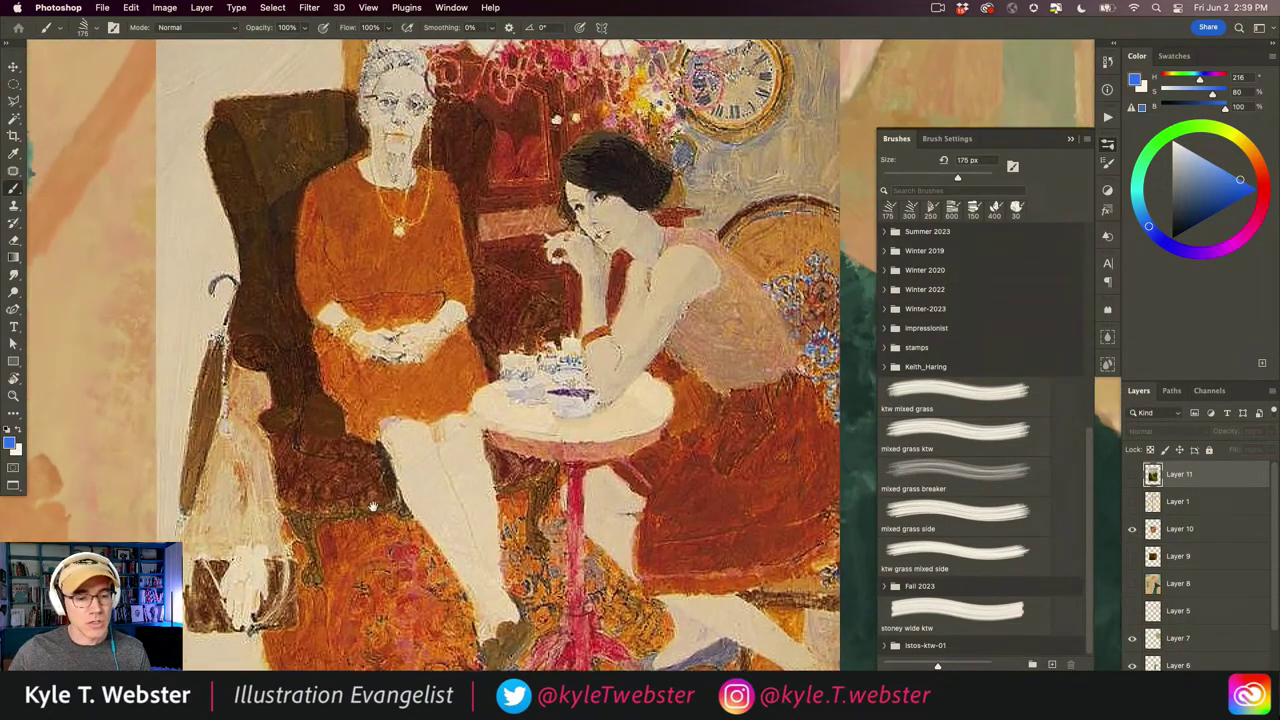
scroll(372, 507, "down", 5)
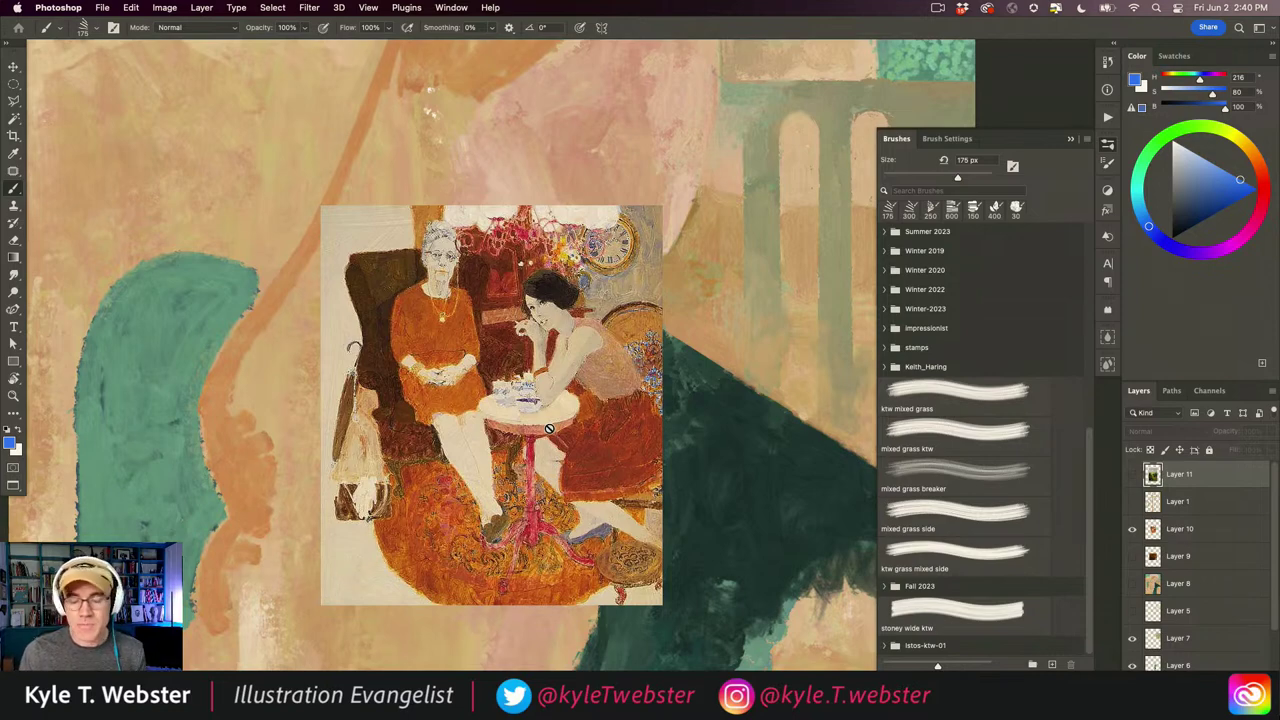
left_click_drag(433, 482, 476, 424)
left_click(453, 467, "alt")
left_click(1131, 531)
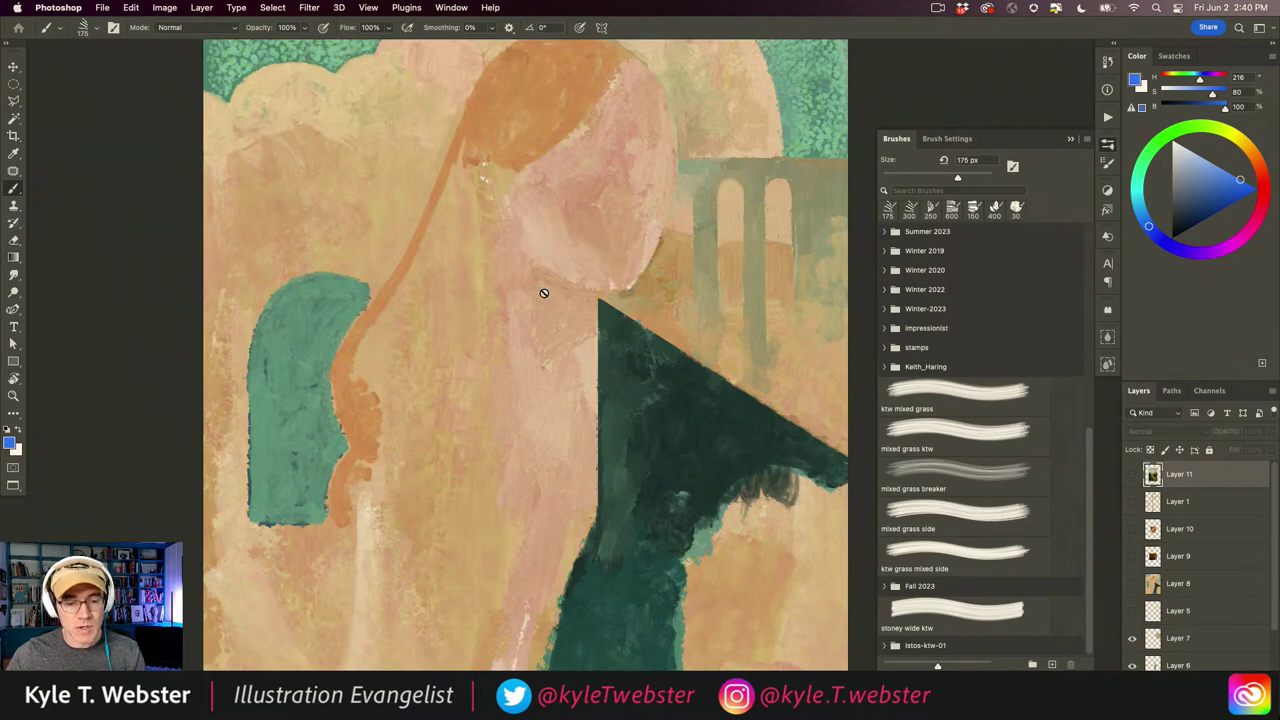
- Examine the edges and brush texture of the dark green garment below the face, and how it sits within the whole portrait
left_click_drag(492, 395, 431, 371)
left_click(571, 527, "super")
left_click_drag(570, 535, 550, 435)
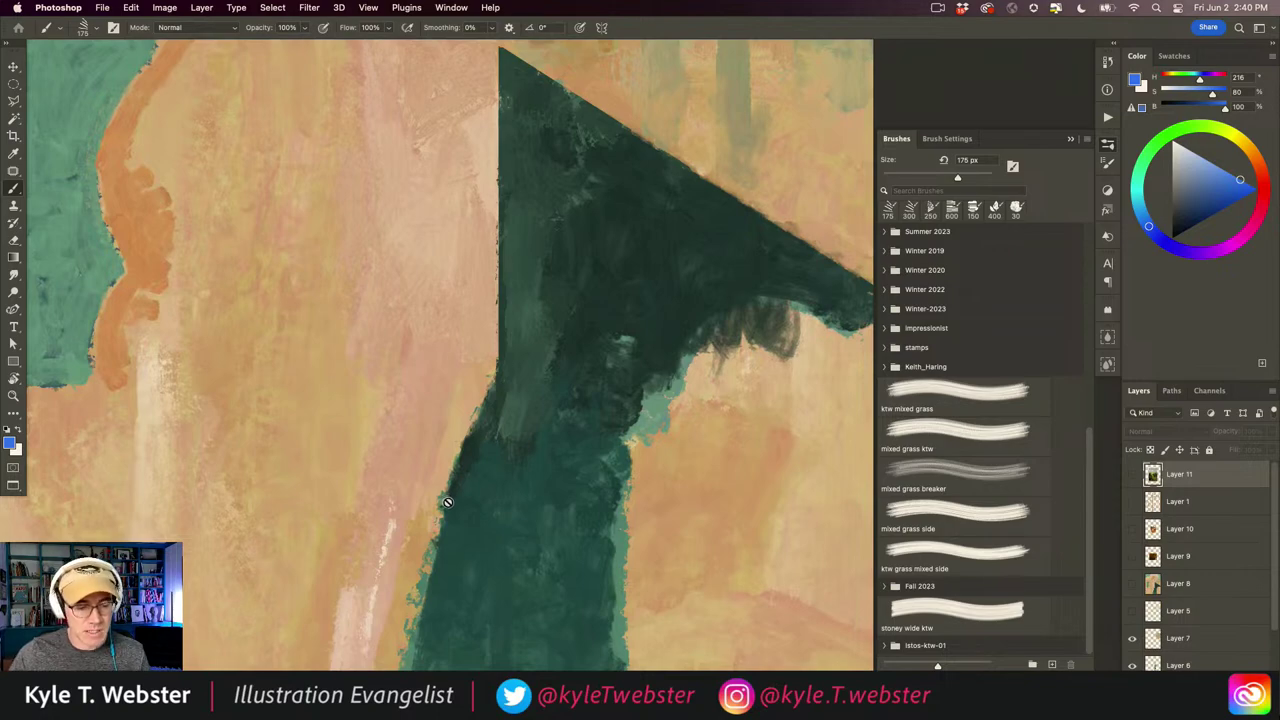
scroll(510, 460, "down", 5)
scroll(506, 536, "up", 3)
left_click_drag(511, 340, 506, 455)
scroll(506, 455, "down", 5)
scroll(463, 469, "down", 2)
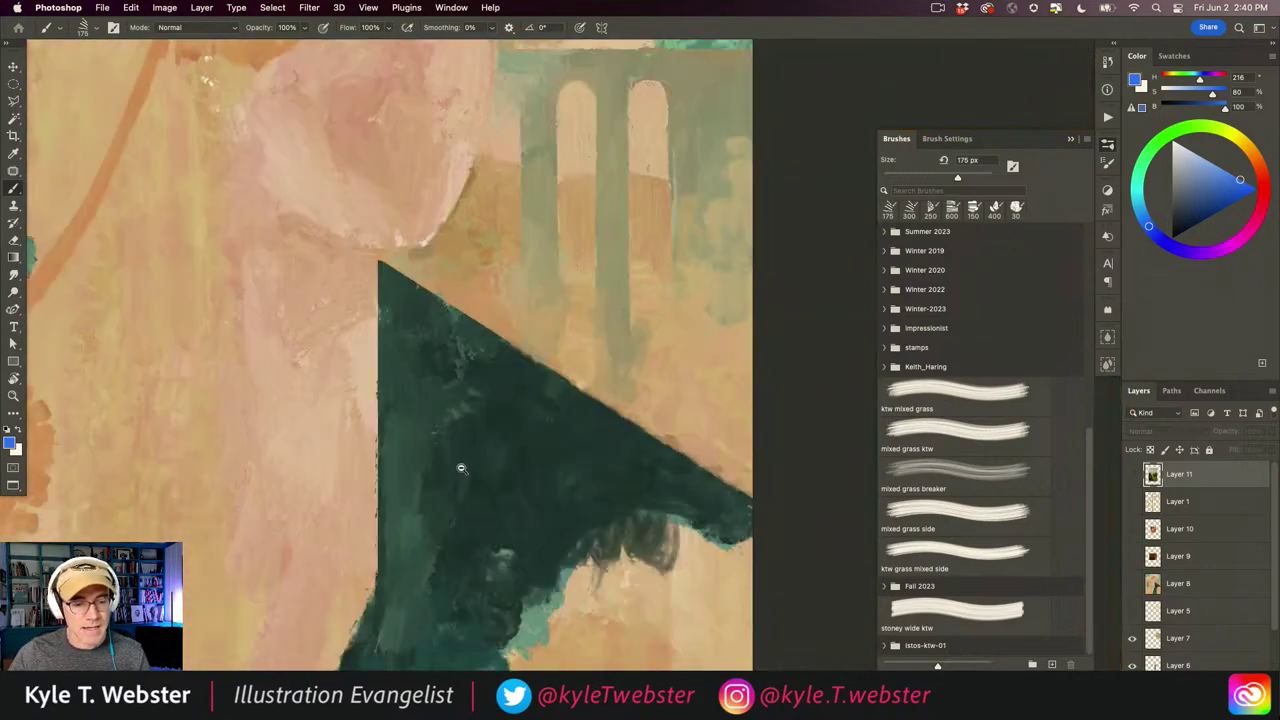
scroll(470, 440, "down", 6)
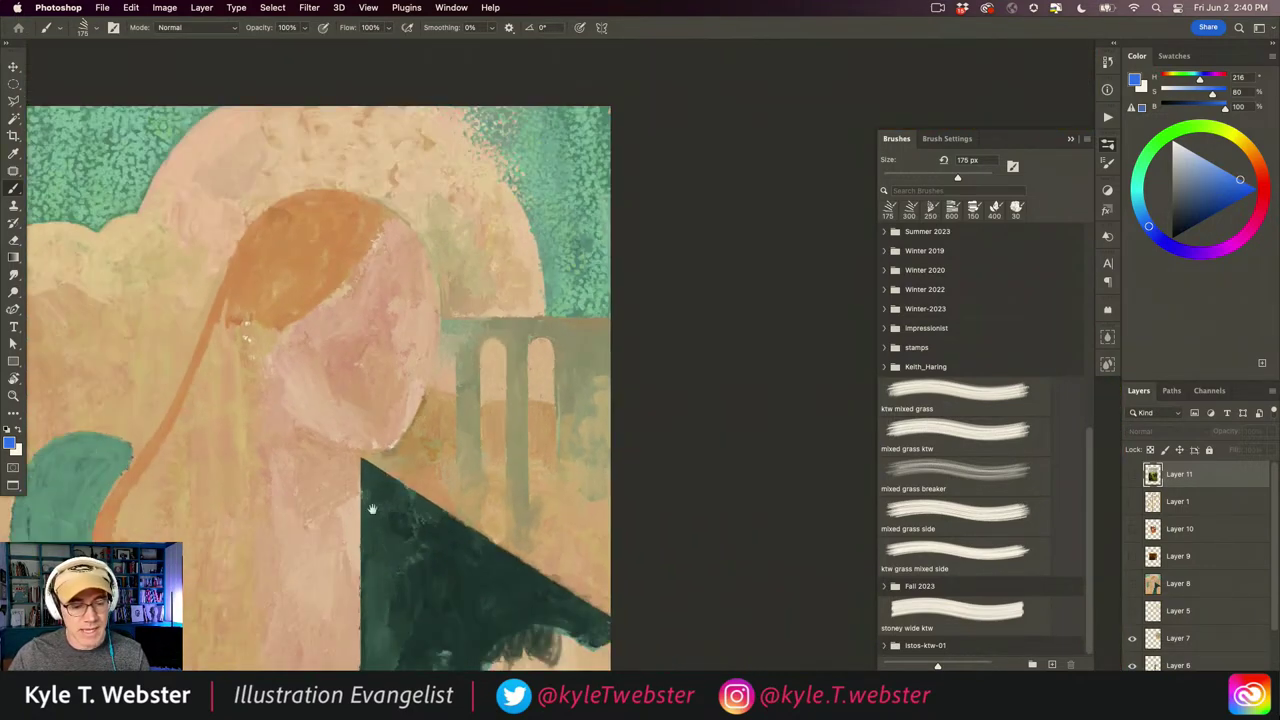
left_click_drag(314, 547, 481, 490)
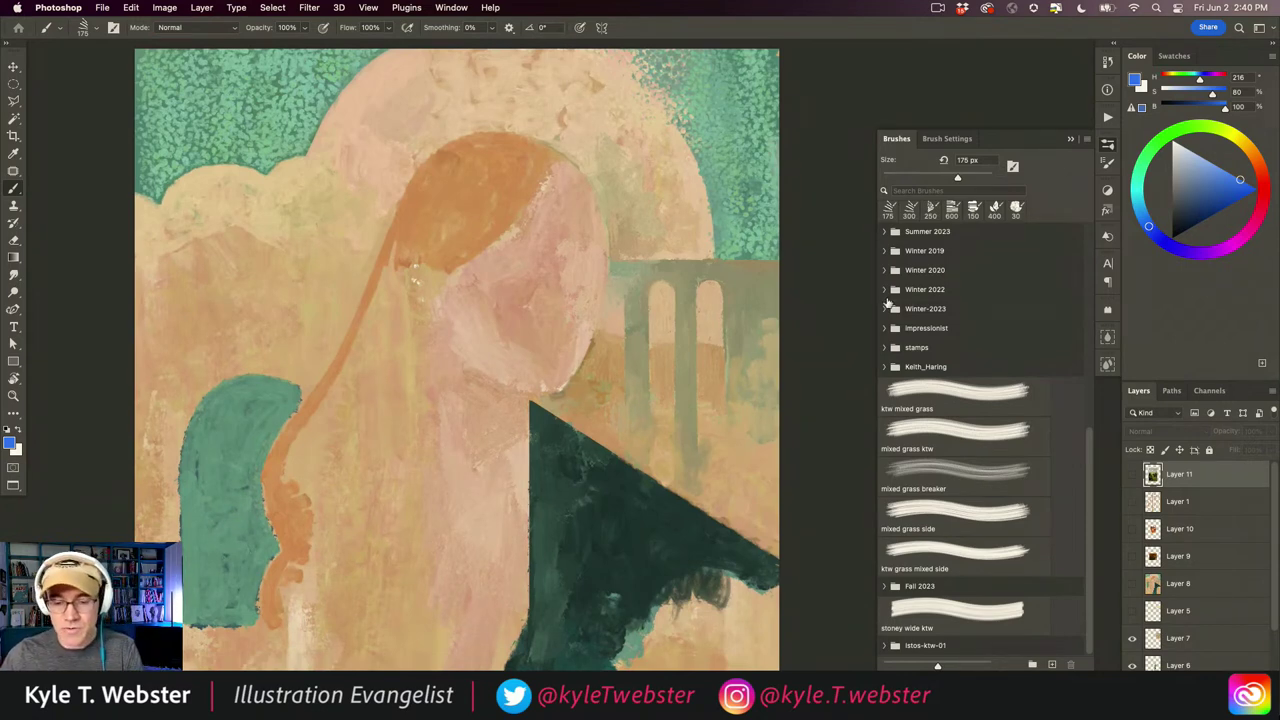
- Choose the Color Push brush from the Spring 2023 brush set
left_click_drag(1083, 442, 1078, 351)
left_click(885, 328)
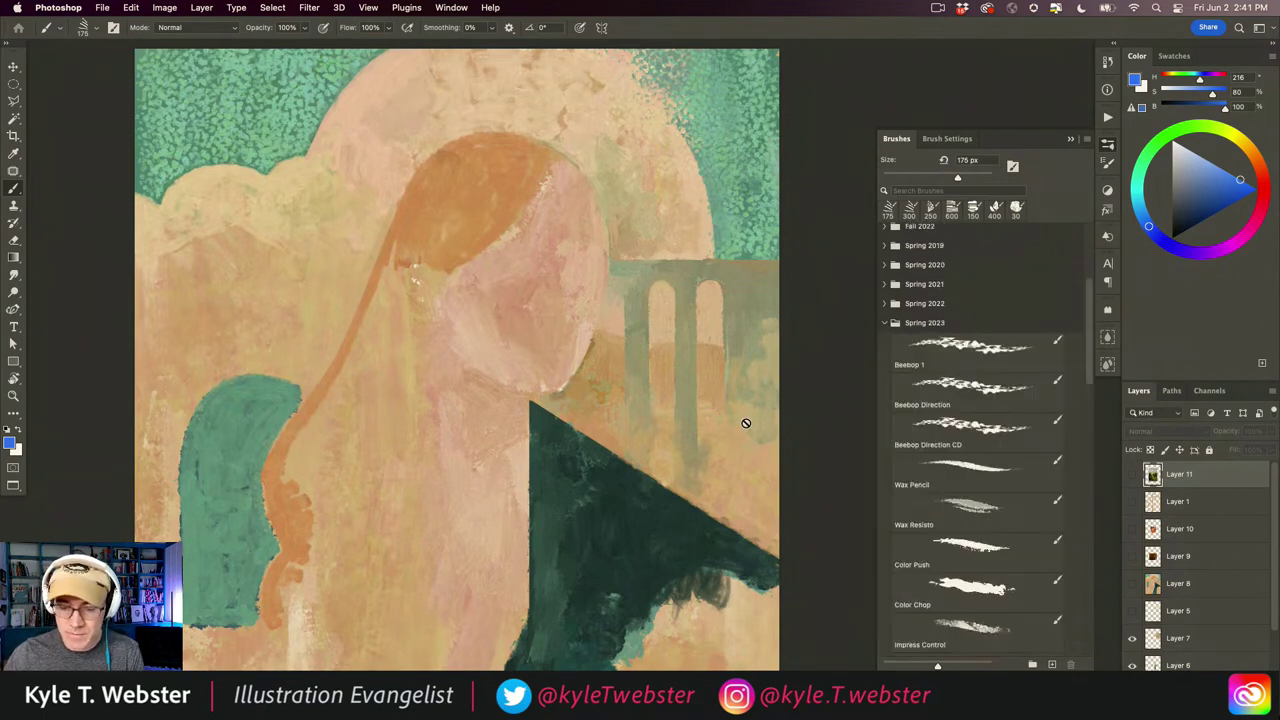
scroll(1090, 297, "down", 1)
scroll(1090, 297, "down", 3)
left_click(966, 410)
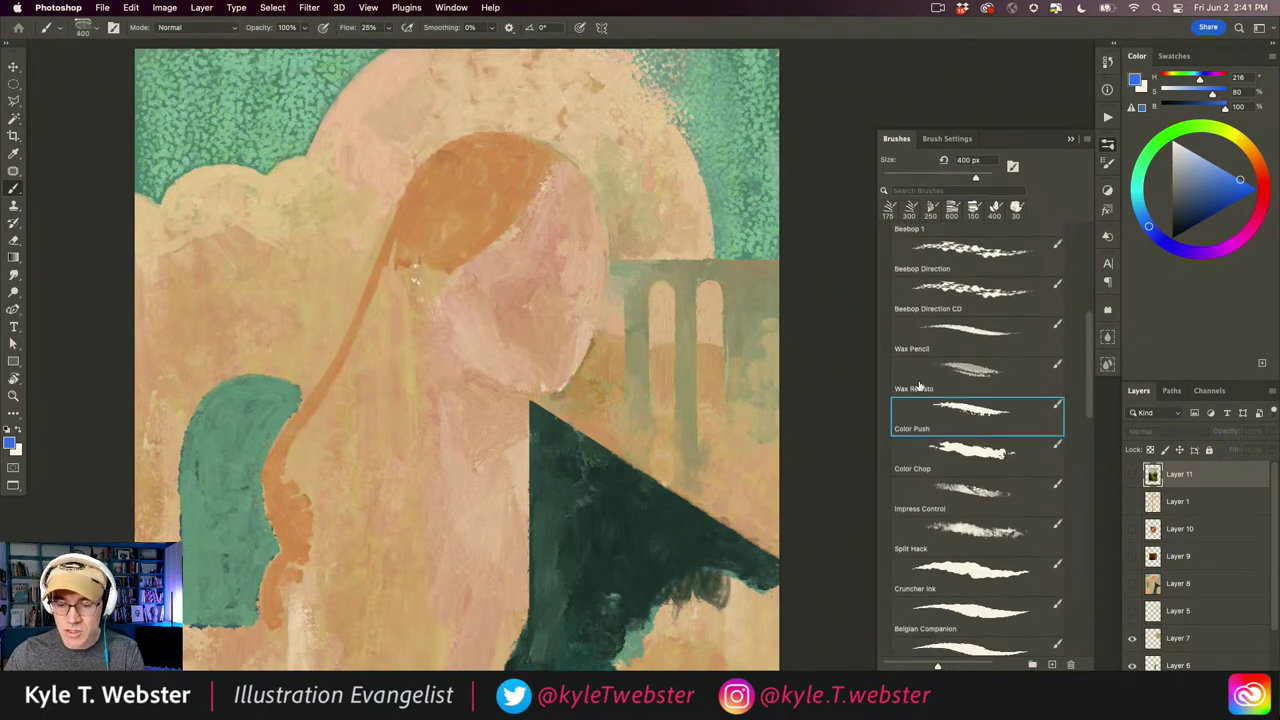
- Create a new layer directly above Layer 8 and reduce the brush size to 100 px
left_click(1156, 586)
key("ctrl+shift+alt+n")
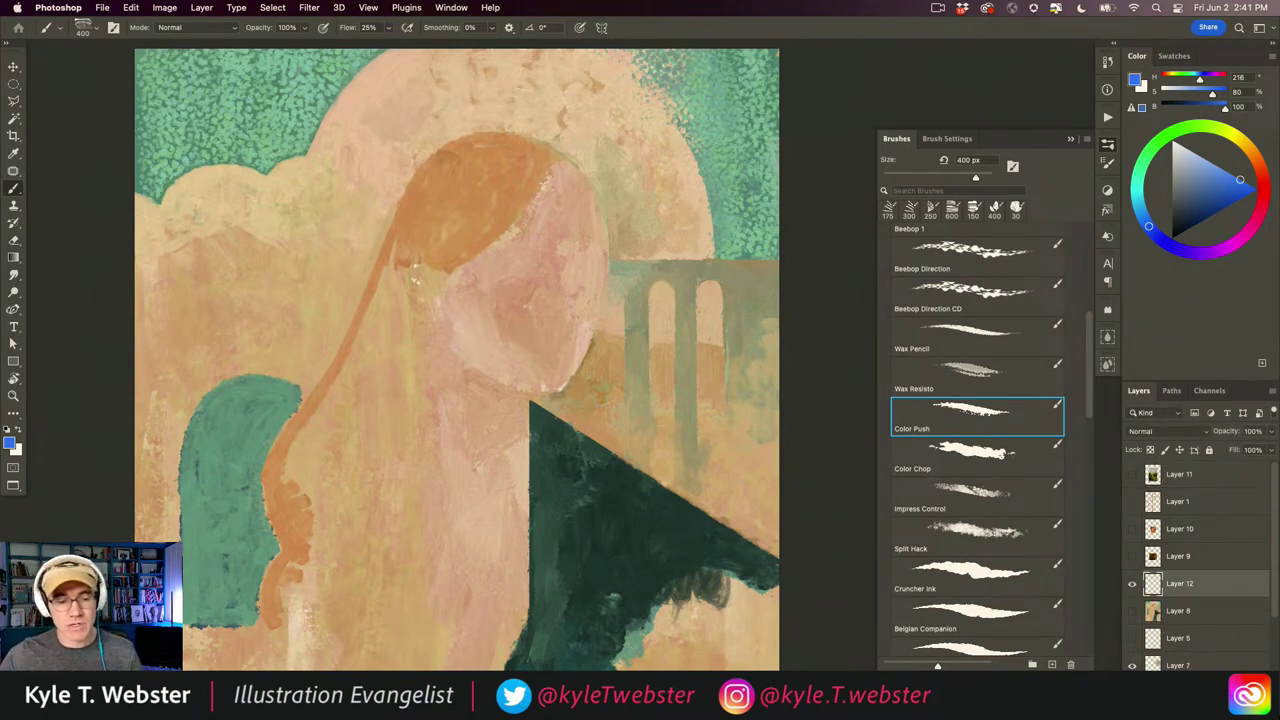
key("bracketleft")
key("bracketleft")
key("bracketleft")
key("bracketleft")
key("bracketleft")
key("bracketleft")
key("bracketleft")
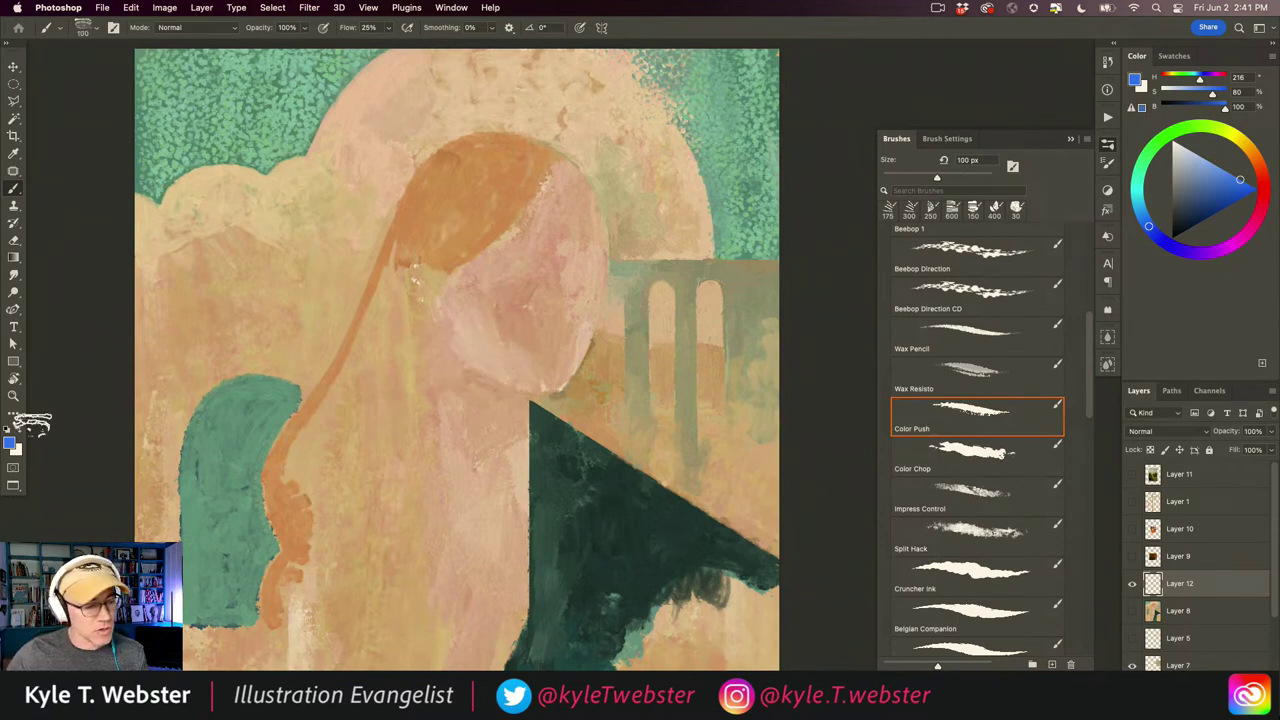
- Sample the green of the rounded shape beside the hair as foreground colour, and set the background colour to dark teal 2a6c7f
left_click_drag(177, 451, 209, 421)
left_click_drag(276, 358, 306, 366)
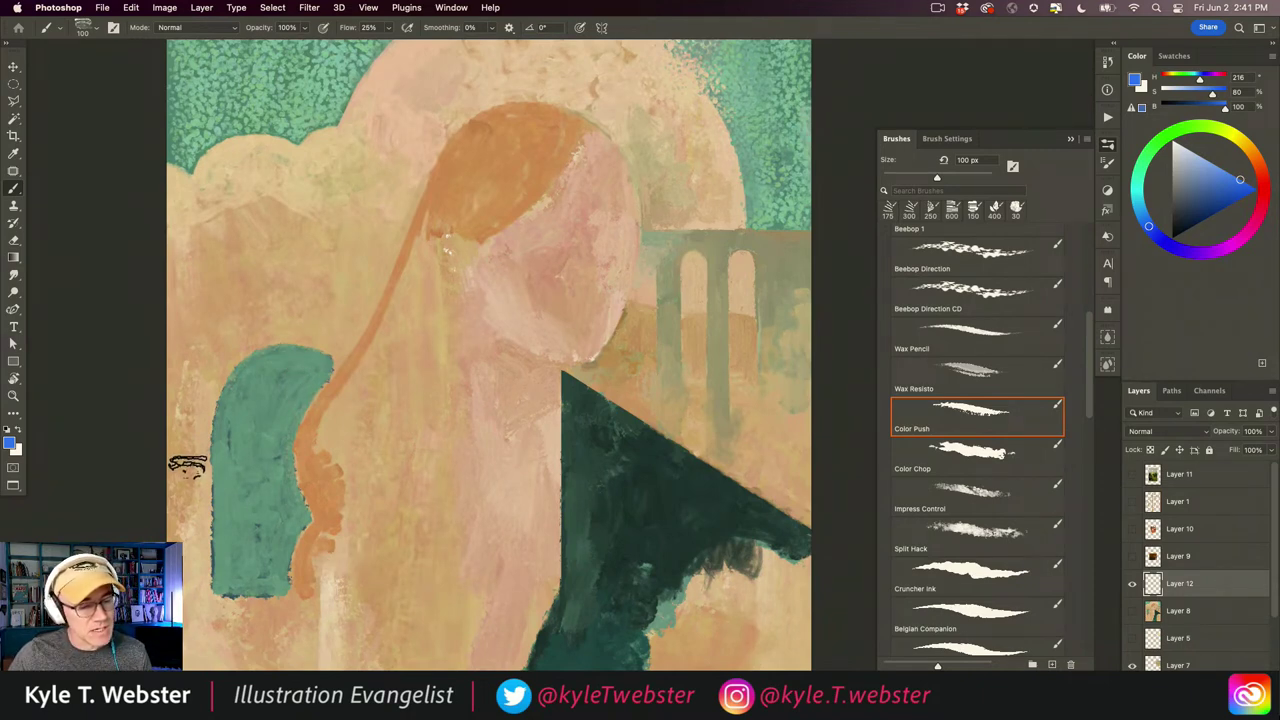
left_click(322, 363, "alt")
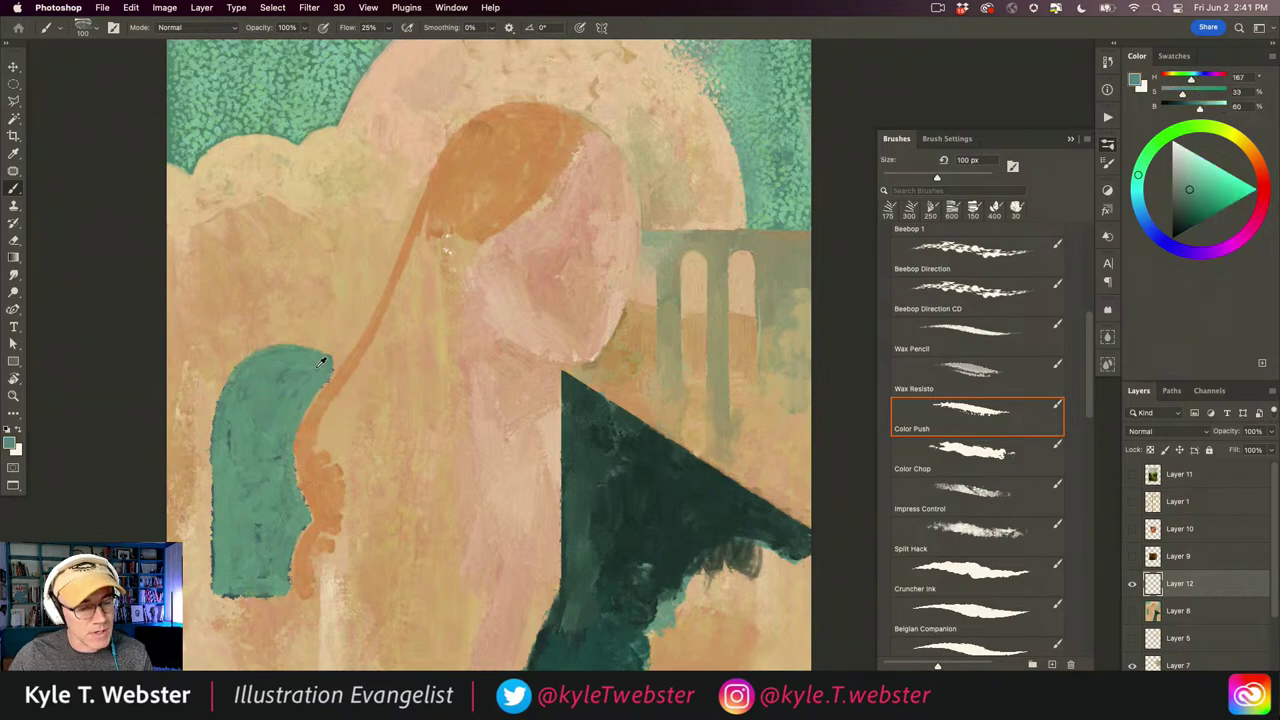
left_click(18, 452)
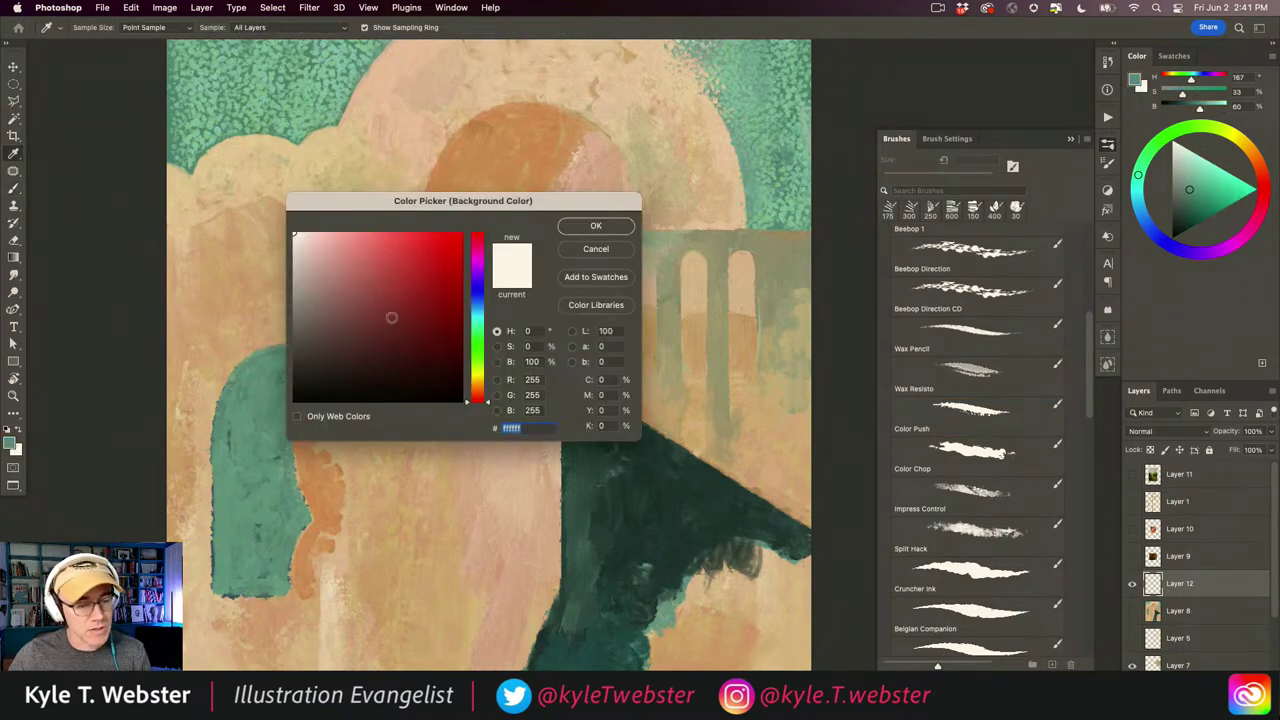
left_click(478, 311)
left_click(410, 272)
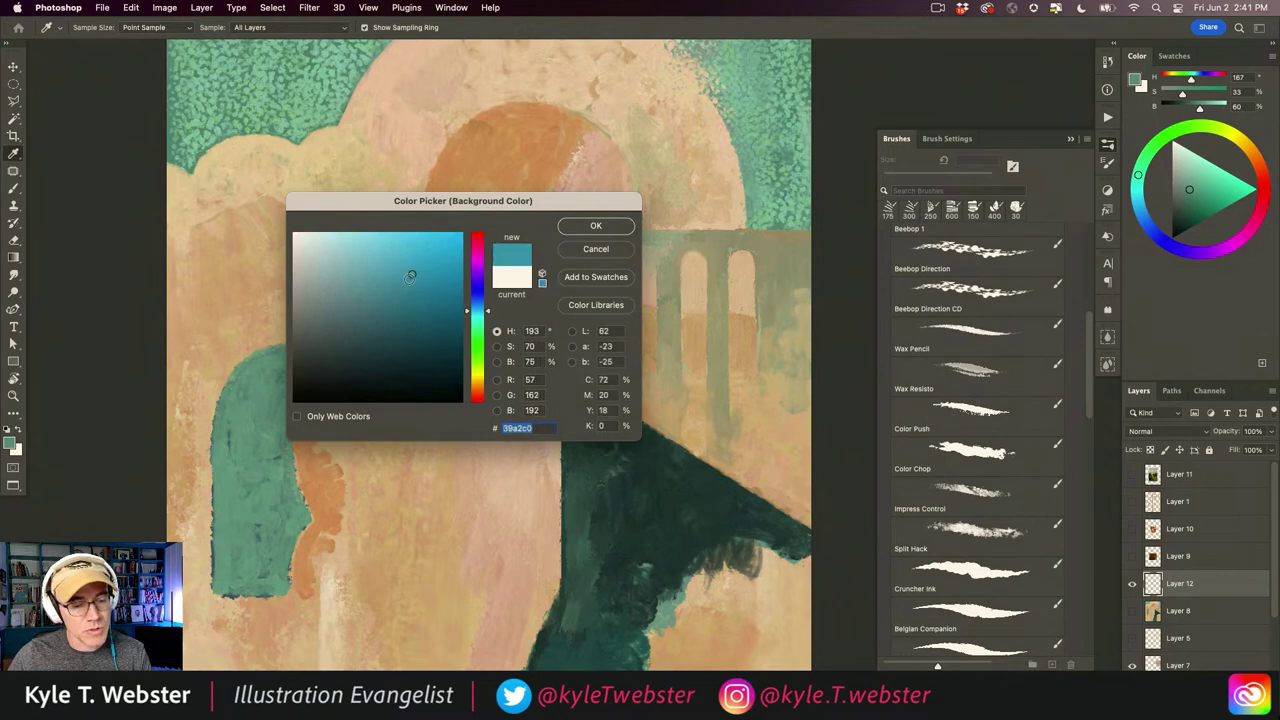
left_click(406, 317)
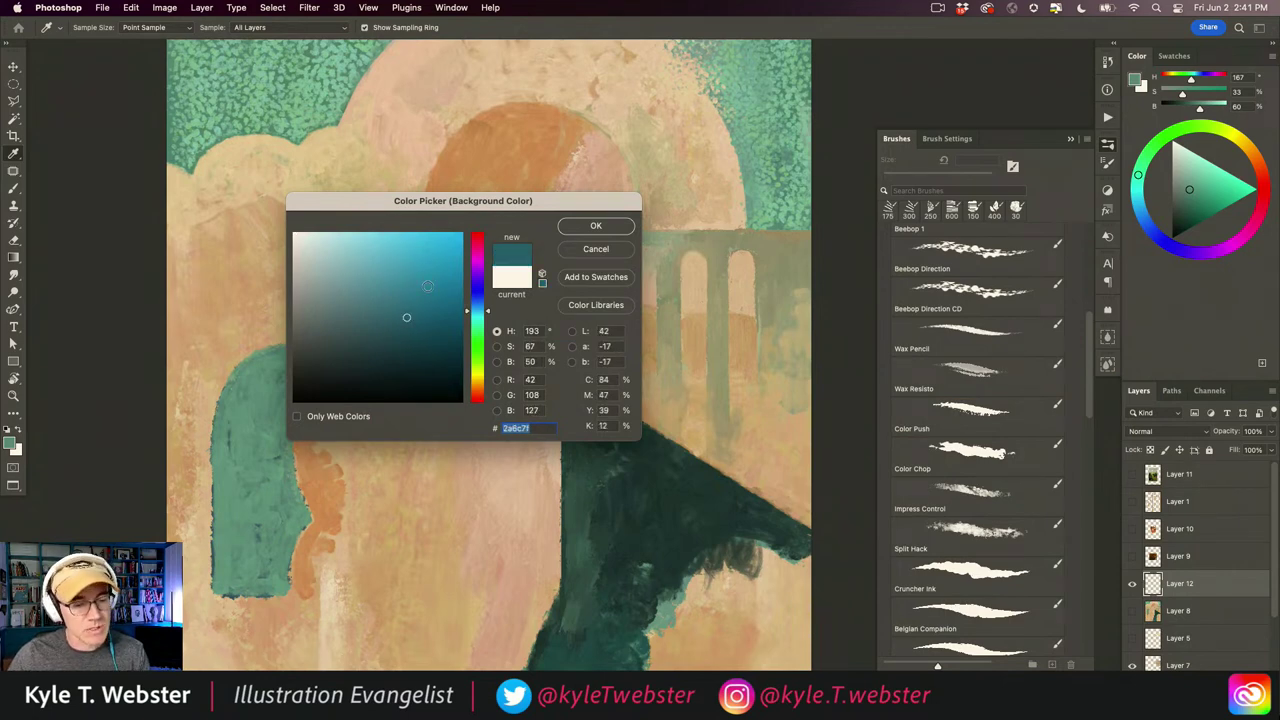
left_click(595, 226)
key("b")
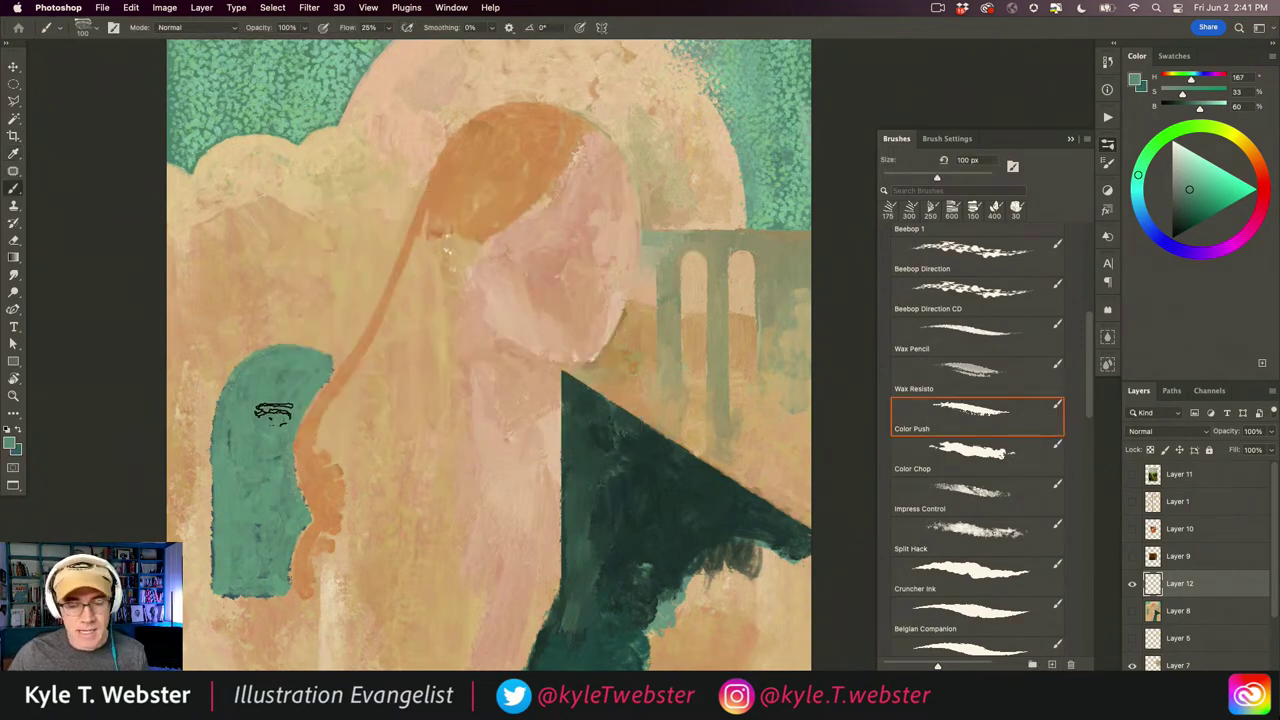
- Try out overlapping teal strokes with the Color Push brush above the rounded green shape, and undo them
mouse_move(326, 280)
left_mouse_down()
mouse_move(351, 314)
mouse_move(326, 277)
mouse_move(350, 315)
mouse_move(326, 273)
mouse_move(351, 309)
mouse_move(333, 271)
mouse_move(356, 306)
mouse_move(317, 296)
mouse_move(369, 276)
mouse_move(450, 368)
mouse_move(409, 334)
mouse_move(504, 391)
mouse_move(438, 314)
mouse_move(425, 274)
mouse_move(550, 401)
mouse_move(464, 306)
mouse_move(496, 326)
mouse_move(463, 282)
mouse_move(537, 382)
mouse_move(520, 327)
mouse_move(573, 407)
mouse_move(478, 368)
mouse_move(500, 349)
mouse_move(550, 344)
mouse_move(525, 376)
mouse_move(553, 402)
mouse_move(539, 439)
mouse_move(505, 424)
mouse_move(526, 438)
mouse_move(512, 468)
mouse_move(483, 376)
mouse_move(512, 348)
mouse_move(522, 476)
mouse_move(543, 428)
left_mouse_up()
scroll(358, 305, "up", 3)
left_click_drag(393, 433, 438, 376)
key("super+minus")
mouse_move(482, 430)
left_mouse_down()
mouse_move(385, 463)
mouse_move(434, 393)
left_mouse_up()
key("super+z")
key("super+z")
key("super+z")
key("super+z")
key("super+z")
key("super+z")
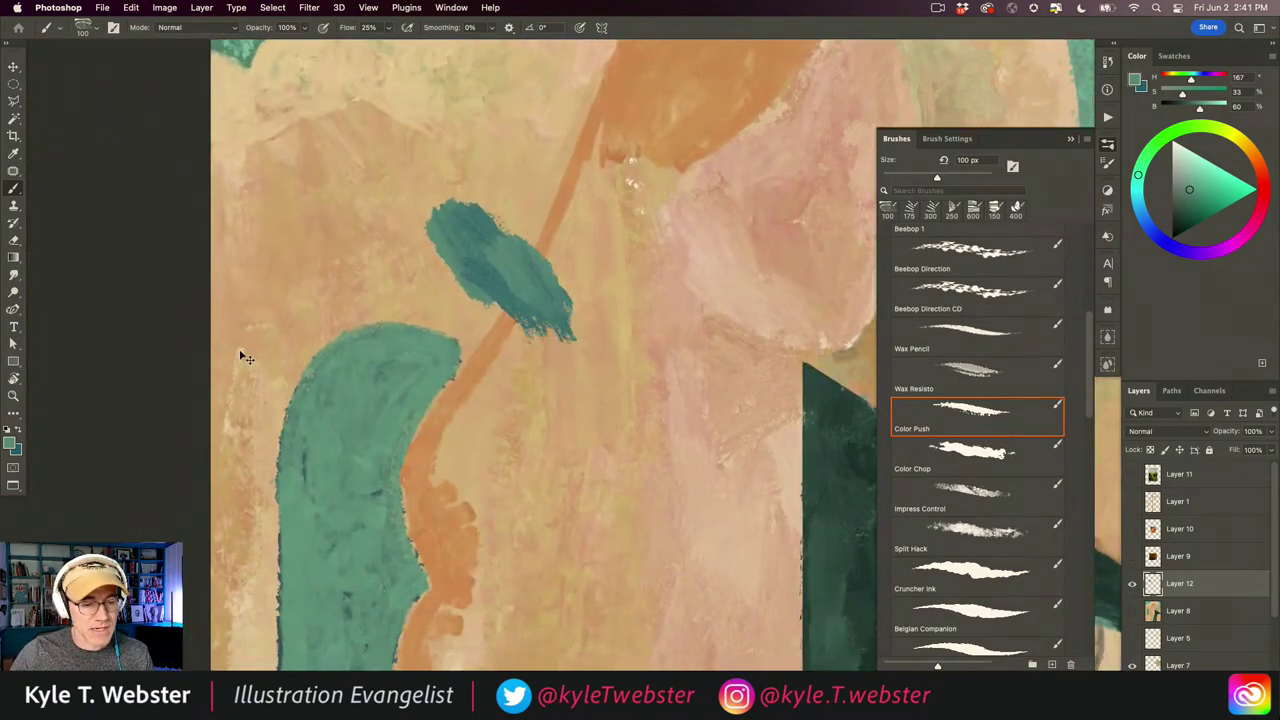
- Reduce the brush to 60 px and paint the rounded green shape's upper corner out to the orange hair strand
key("bracketleft")
key("bracketleft")
key("bracketleft")
key("bracketleft")
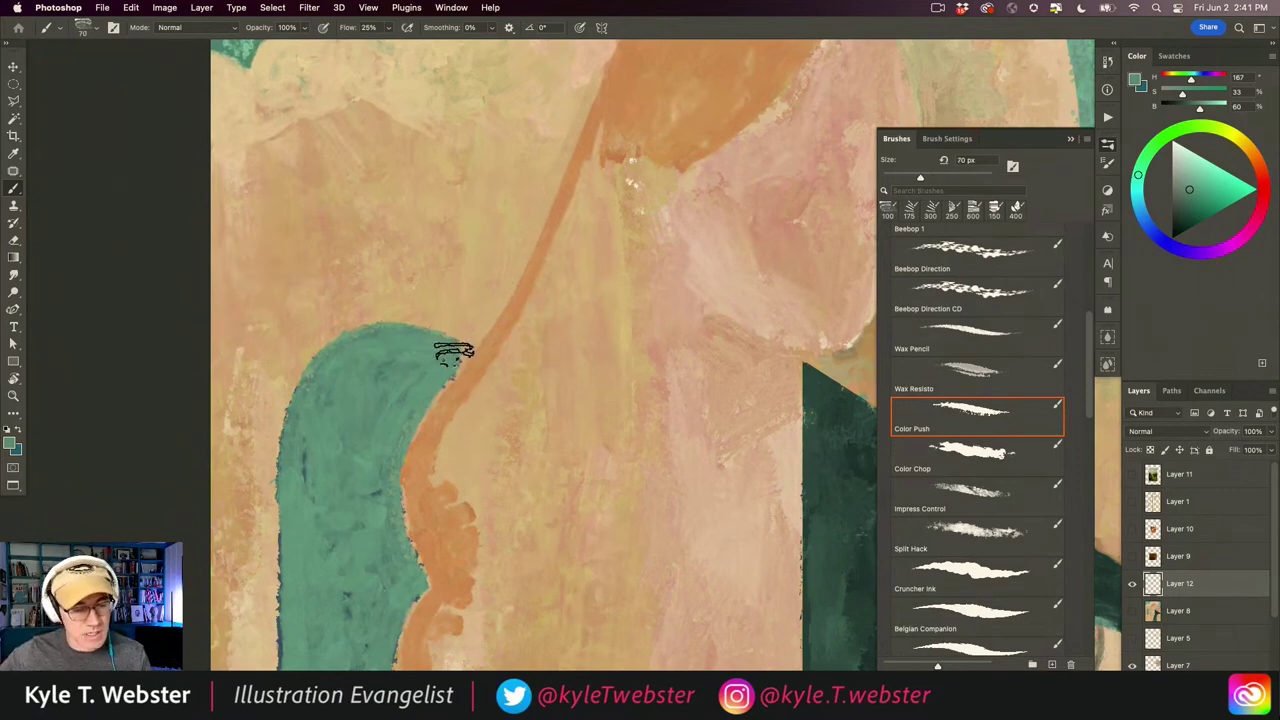
mouse_move(463, 360)
left_mouse_down()
mouse_move(441, 399)
mouse_move(458, 359)
mouse_move(433, 345)
mouse_move(438, 396)
mouse_move(426, 352)
mouse_move(436, 373)
mouse_move(441, 349)
mouse_move(427, 345)
mouse_move(453, 361)
mouse_move(433, 356)
mouse_move(431, 400)
mouse_move(446, 390)
mouse_move(404, 445)
left_mouse_up()
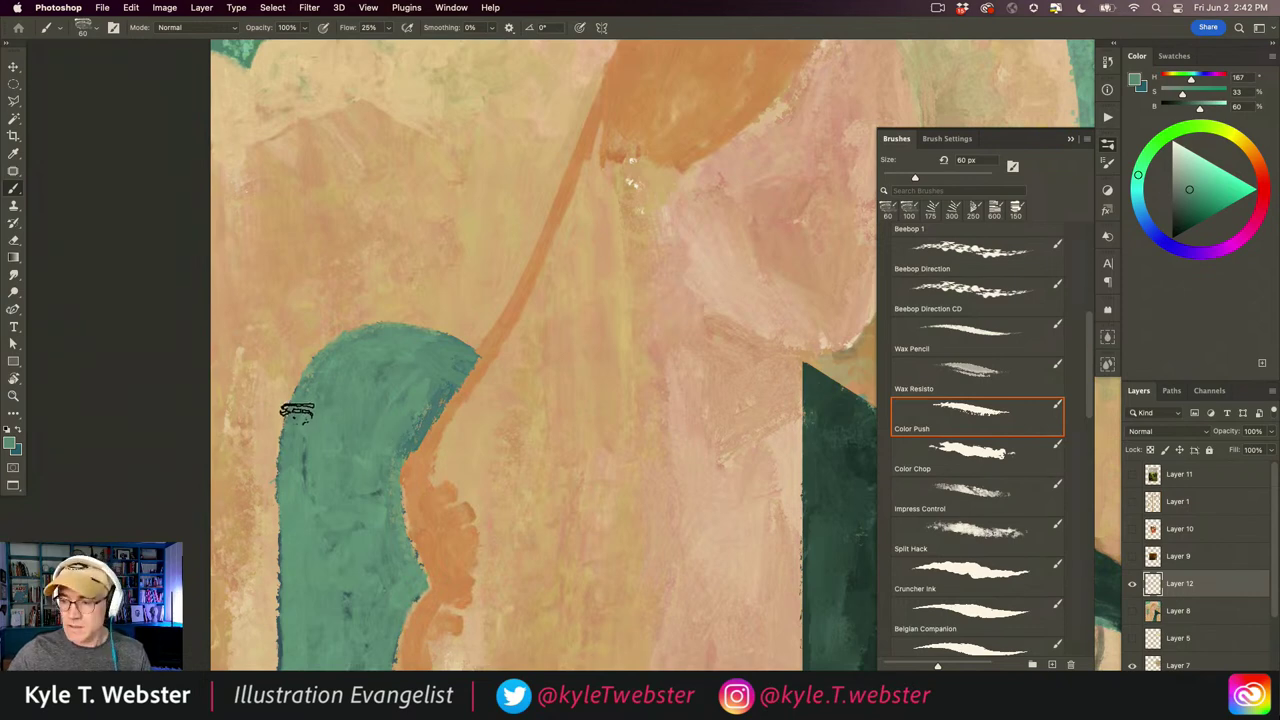
left_click_drag(373, 438, 320, 431)
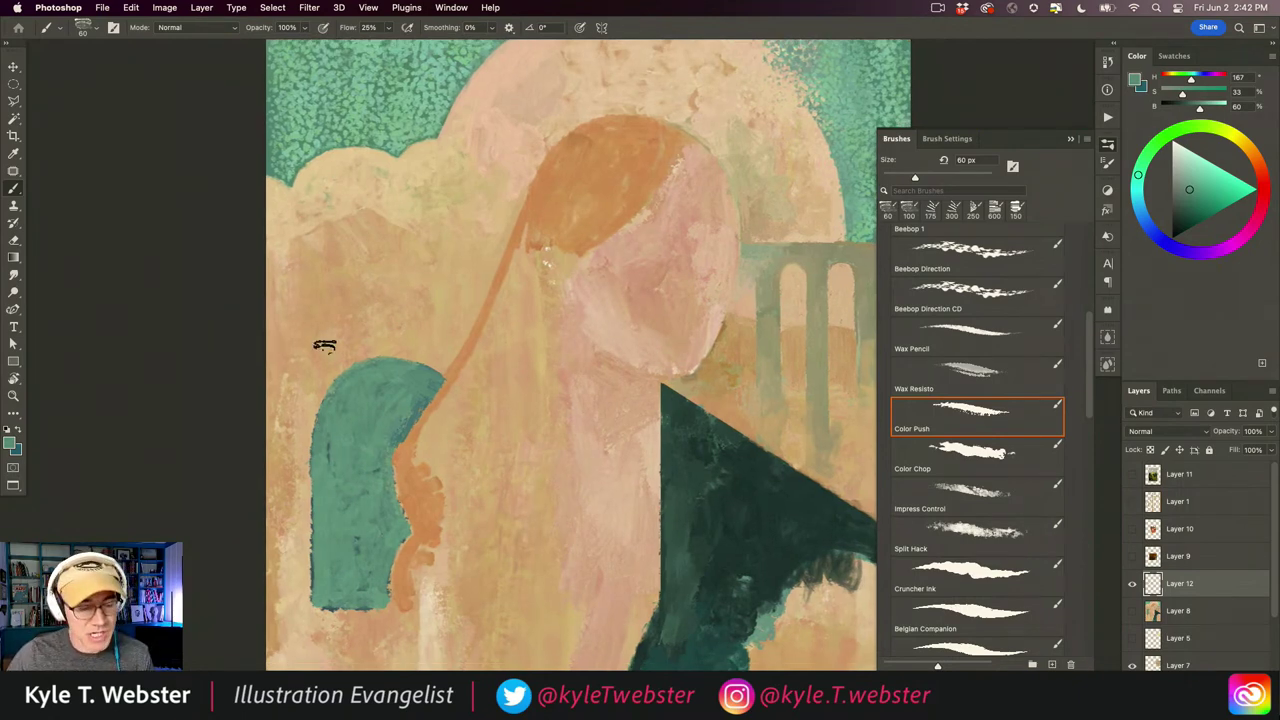
left_click_drag(357, 419, 331, 420)
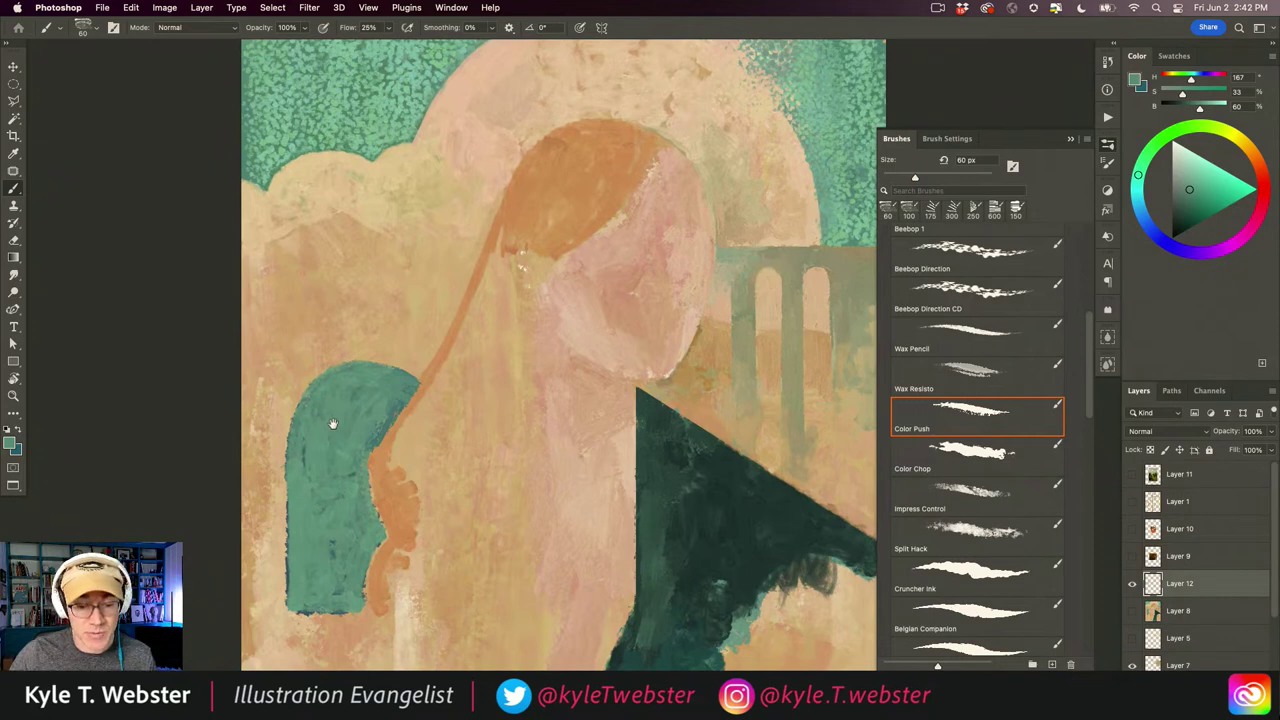
scroll(311, 351, "down", 3)
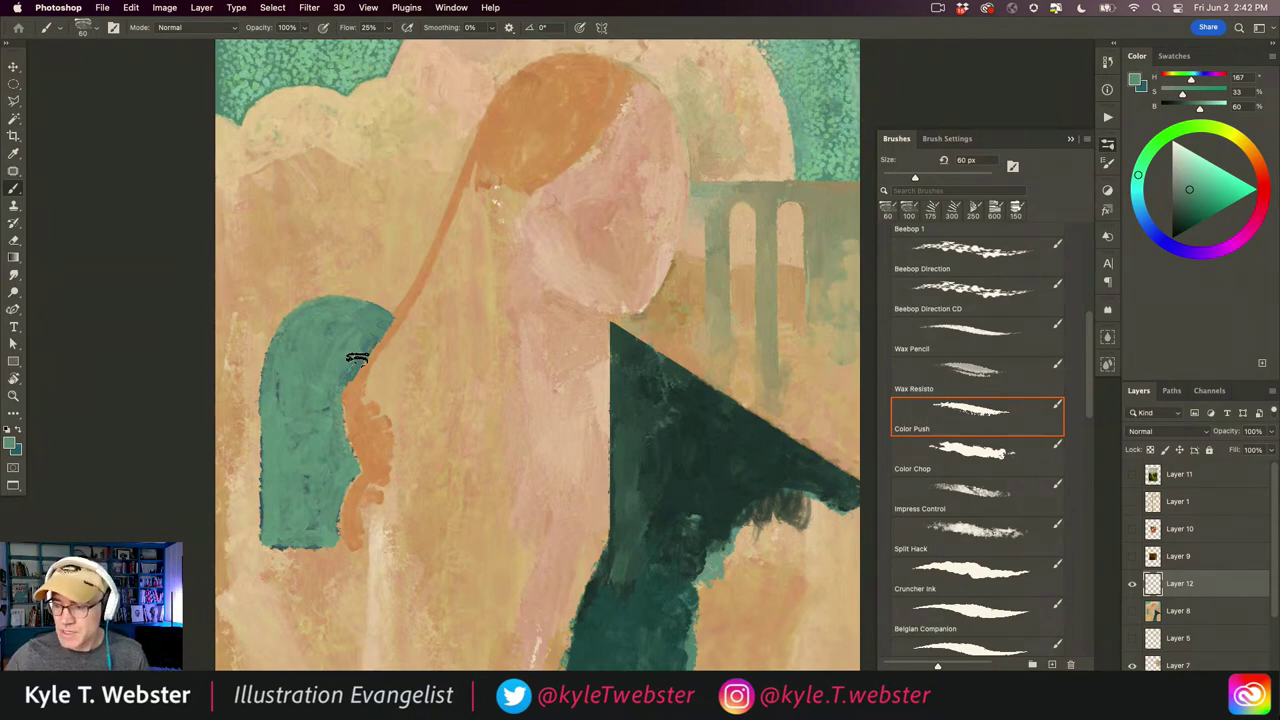
left_click_drag(496, 418, 462, 442)
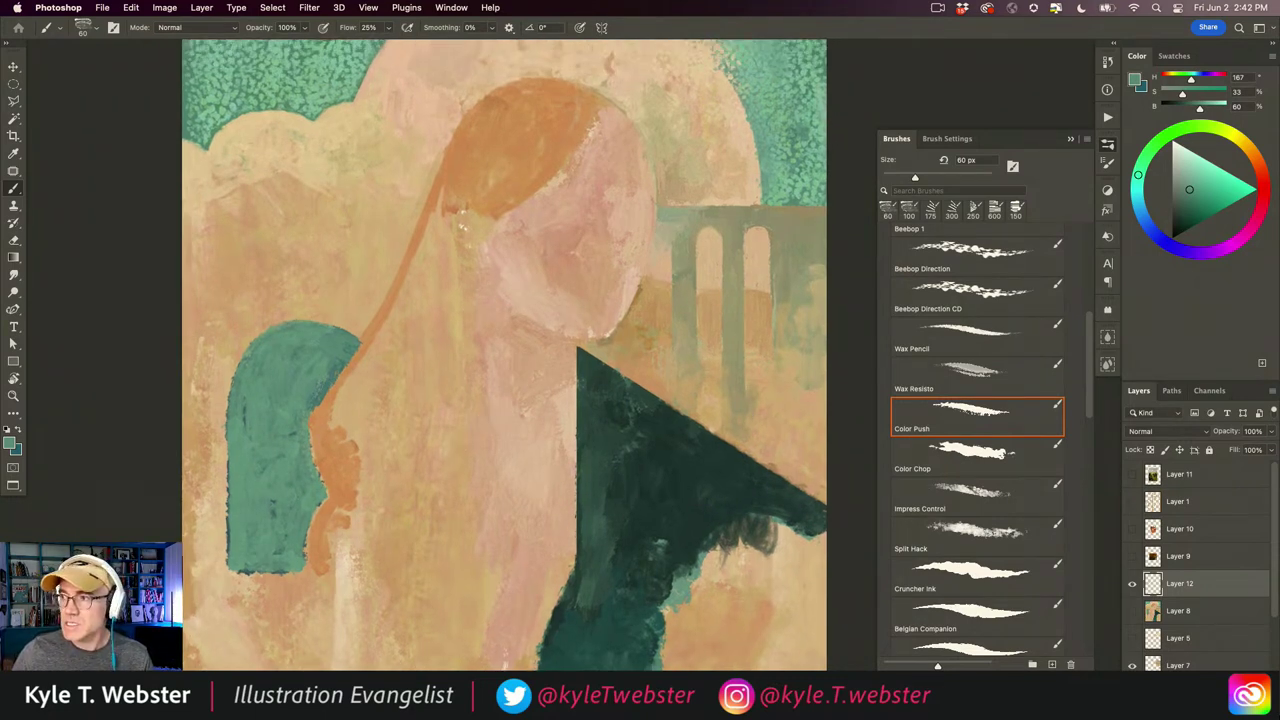
key("Tab")
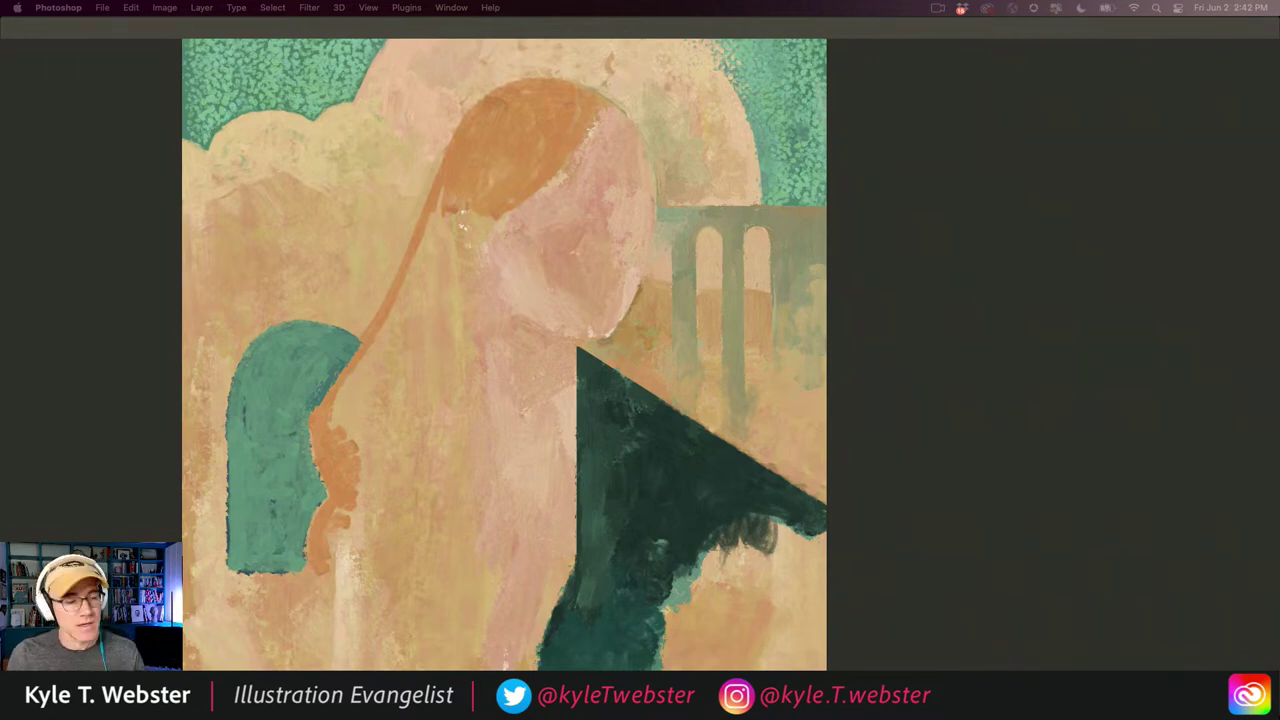
key("Tab")
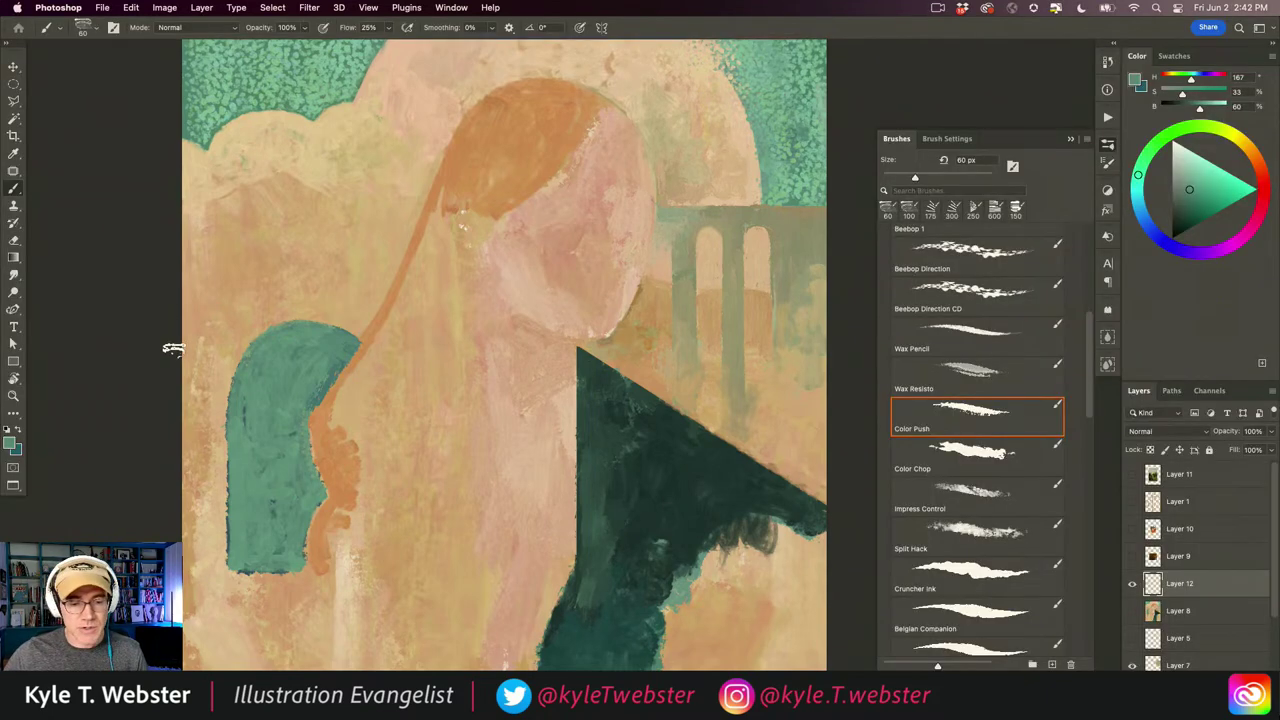
- Show the pencil sketch on Layer 1 over the painting and set its opacity to 30%
left_click(1132, 501)
left_click(1185, 501)
left_click(1250, 431)
type("30")
key("Return")
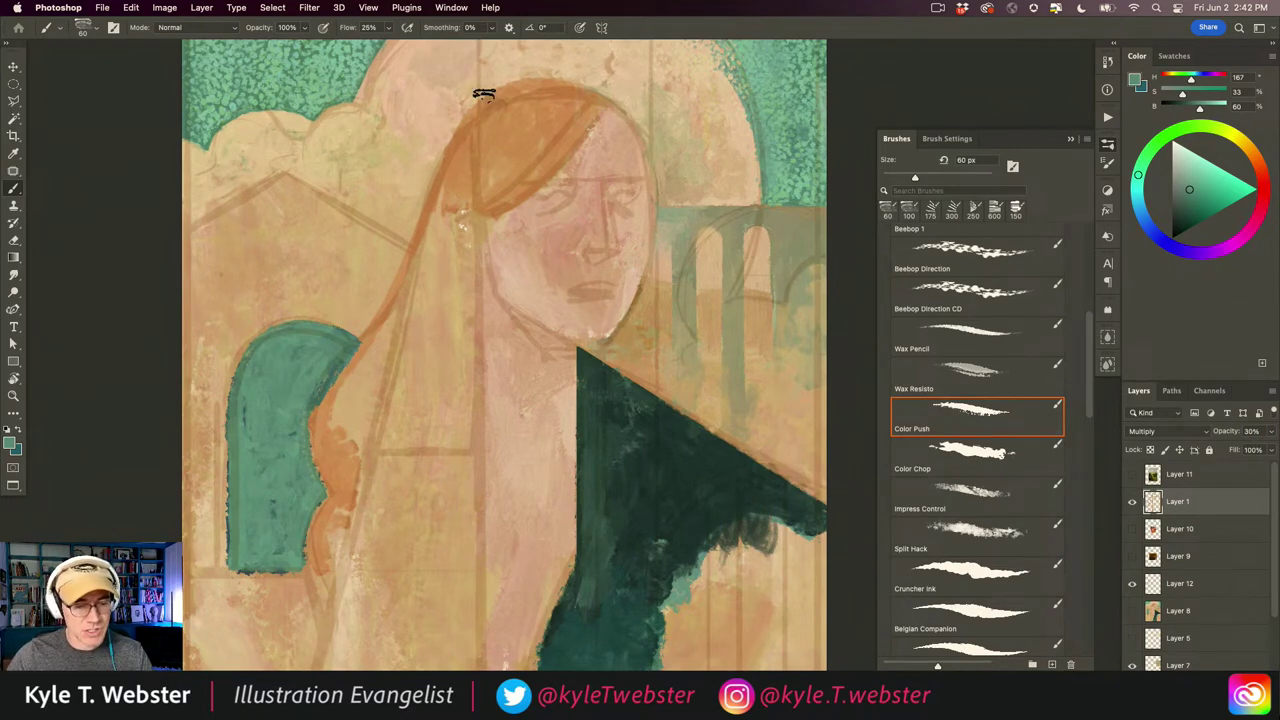
- Examine the whole portrait under the sketch and compare its textures with the landscape reference on Layer 11
key("super+minus")
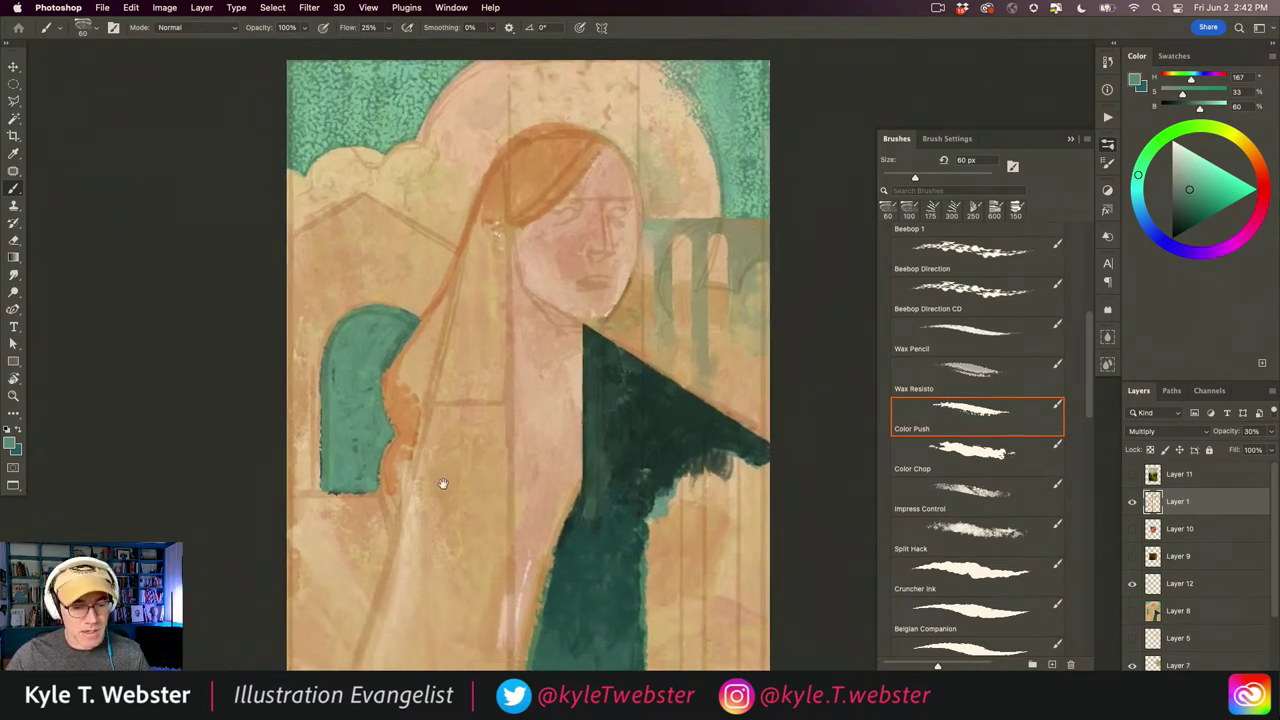
left_click_drag(405, 490, 409, 435)
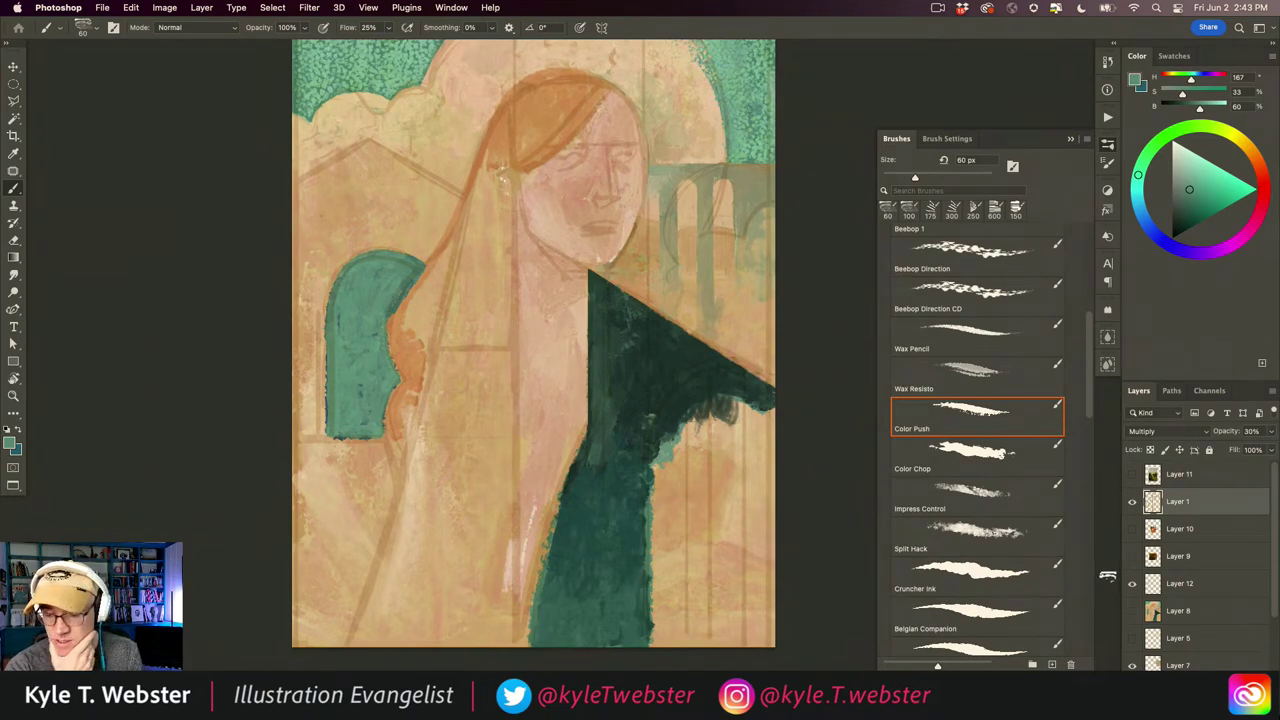
left_click(1133, 476)
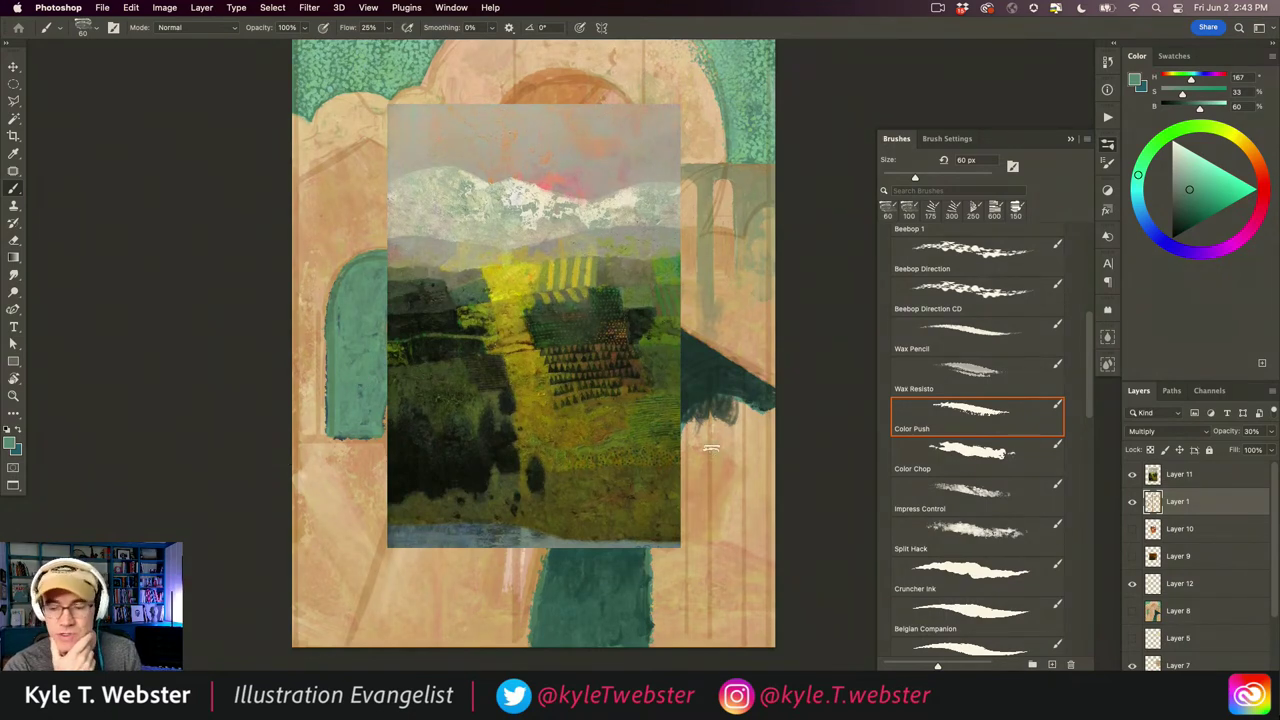
left_click(1132, 475)
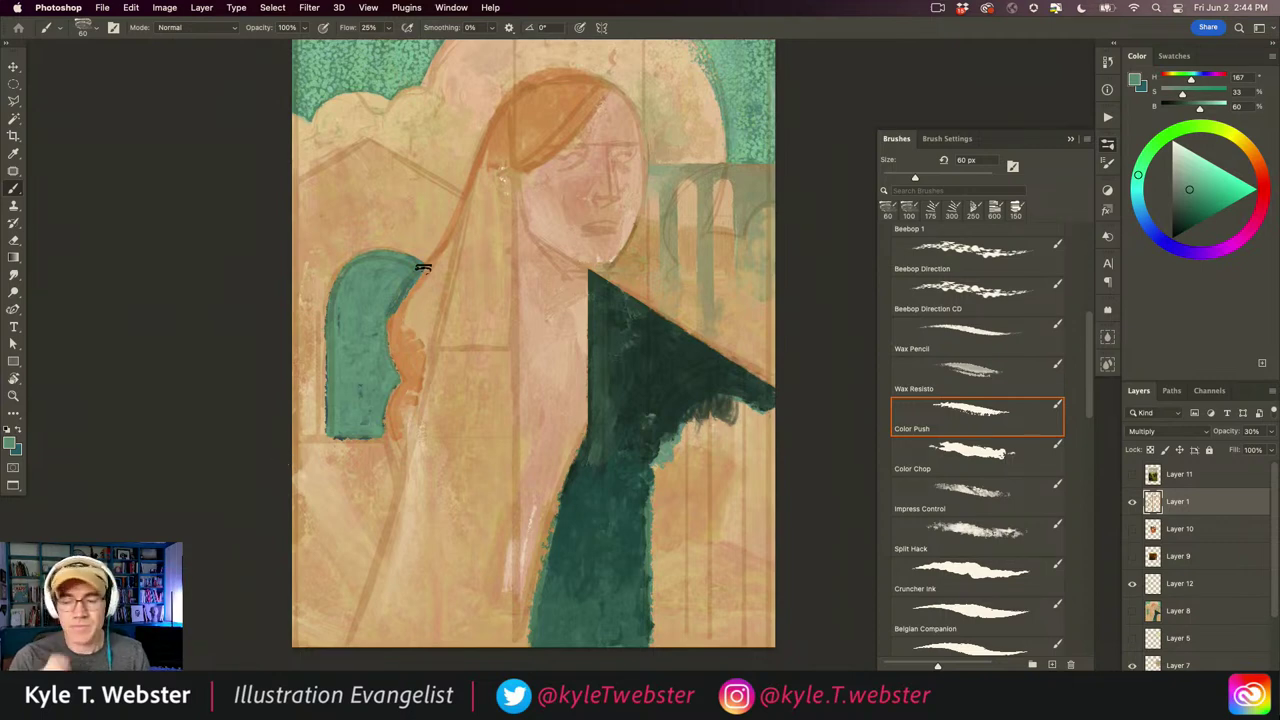
scroll(441, 227, "up", 3)
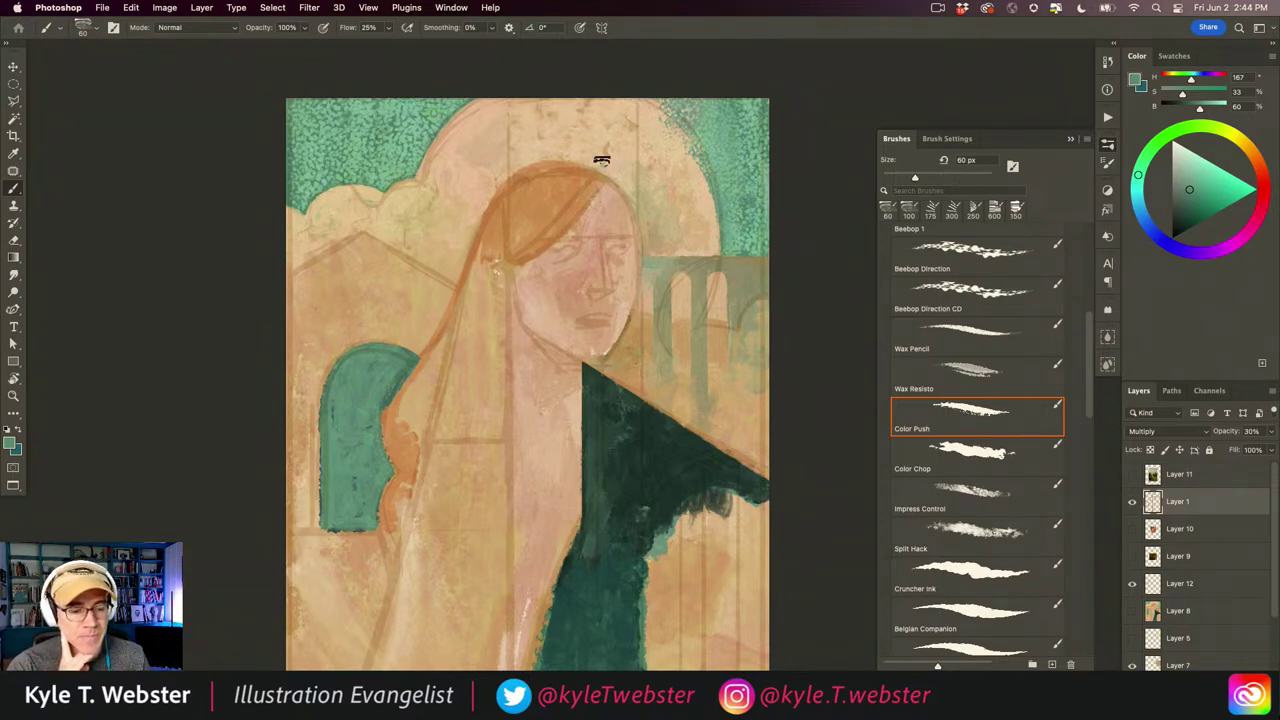
scroll(380, 363, "down", 5)
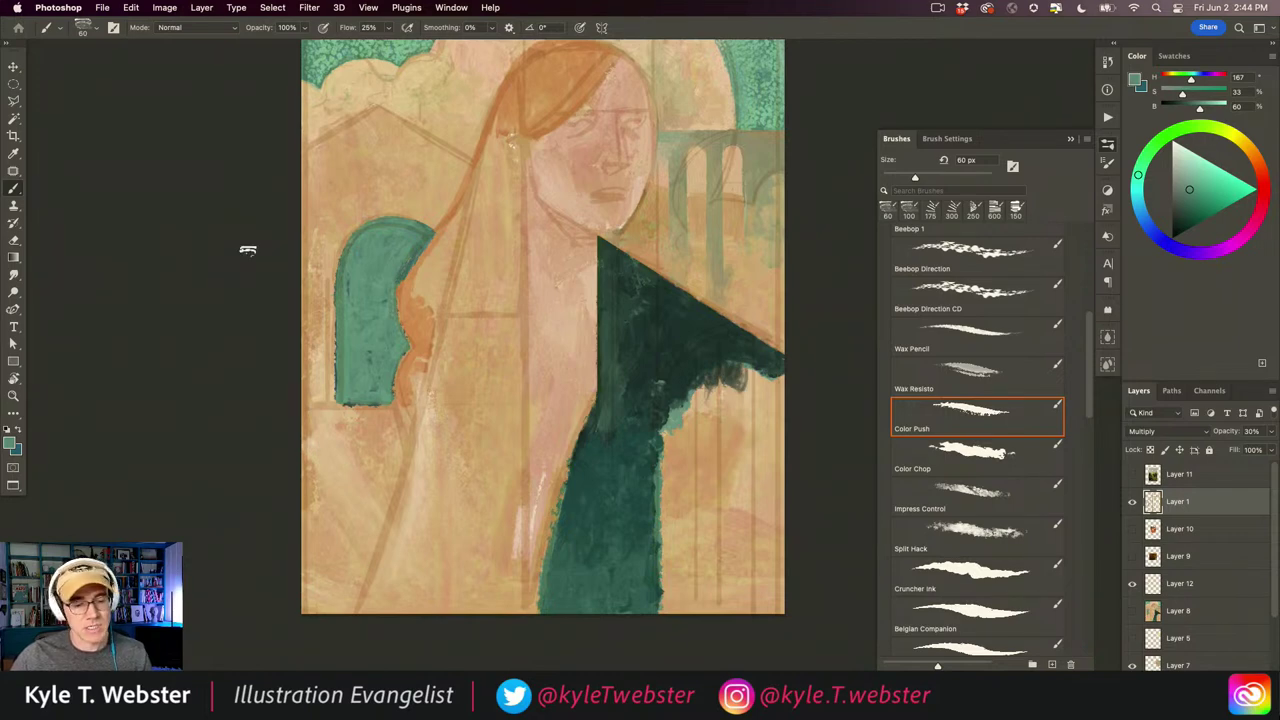
scroll(288, 367, "up", 3)
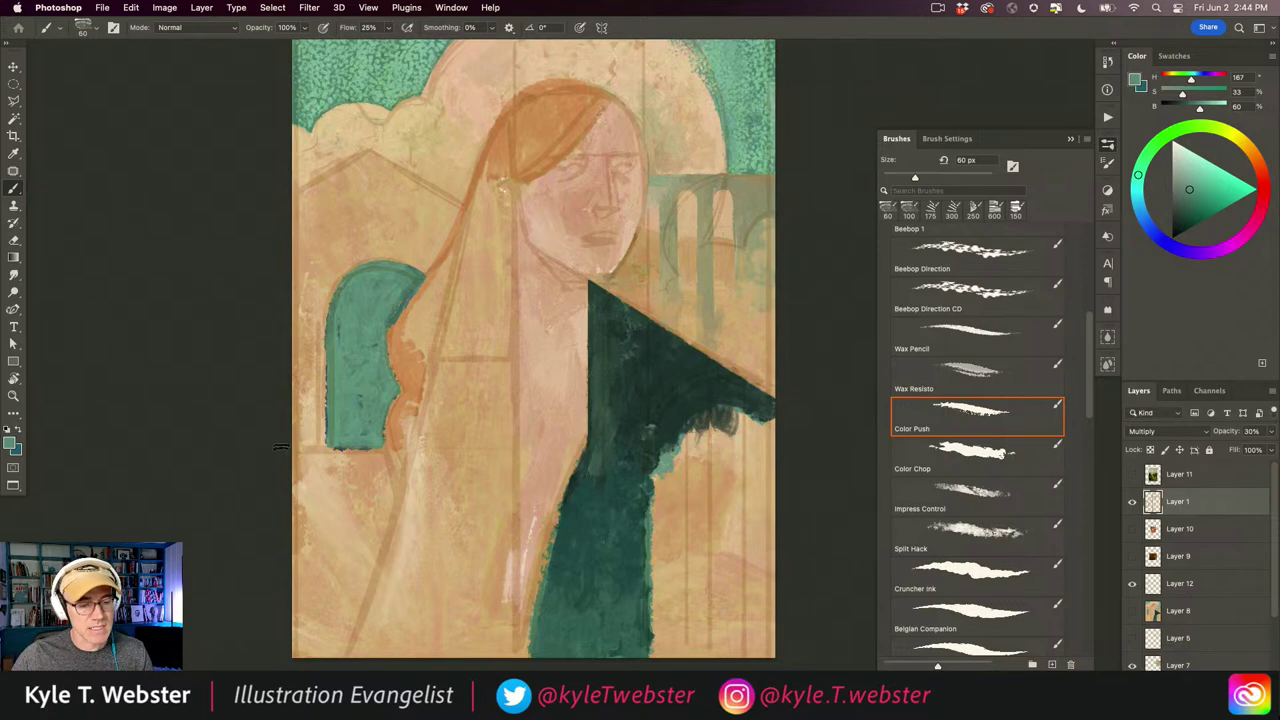
scroll(257, 466, "right", 2)
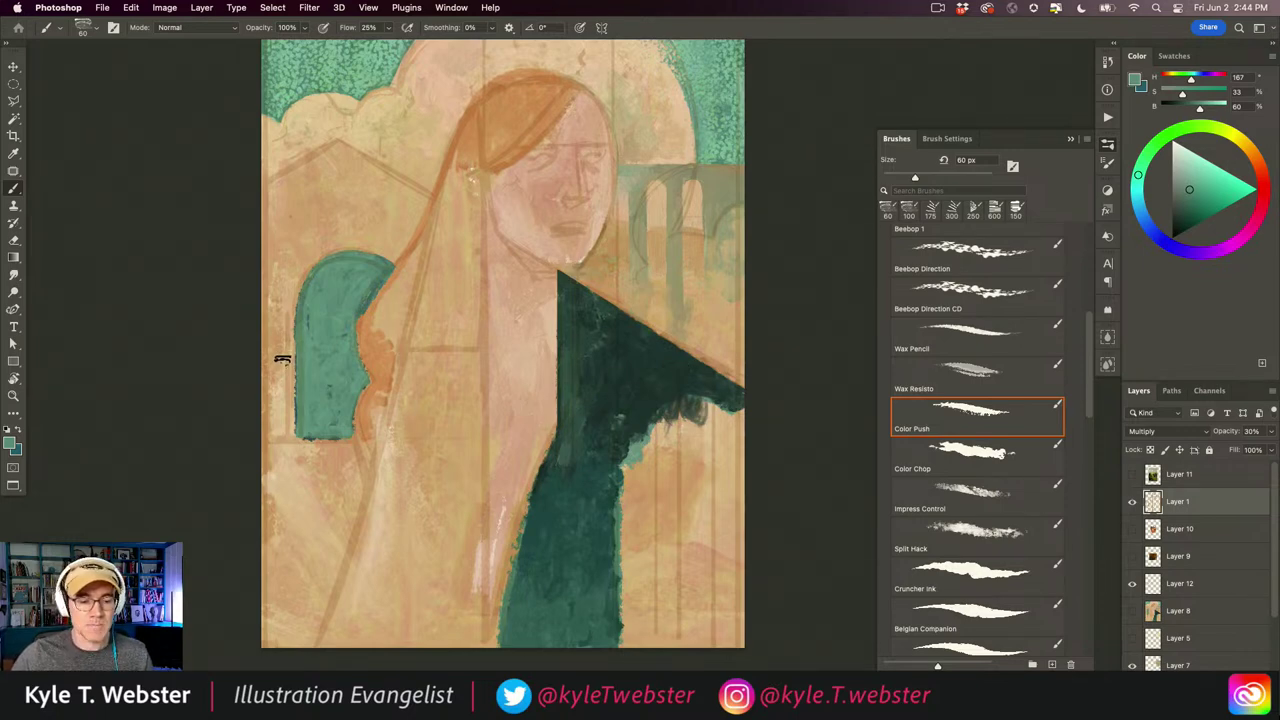
scroll(353, 410, "up", 3)
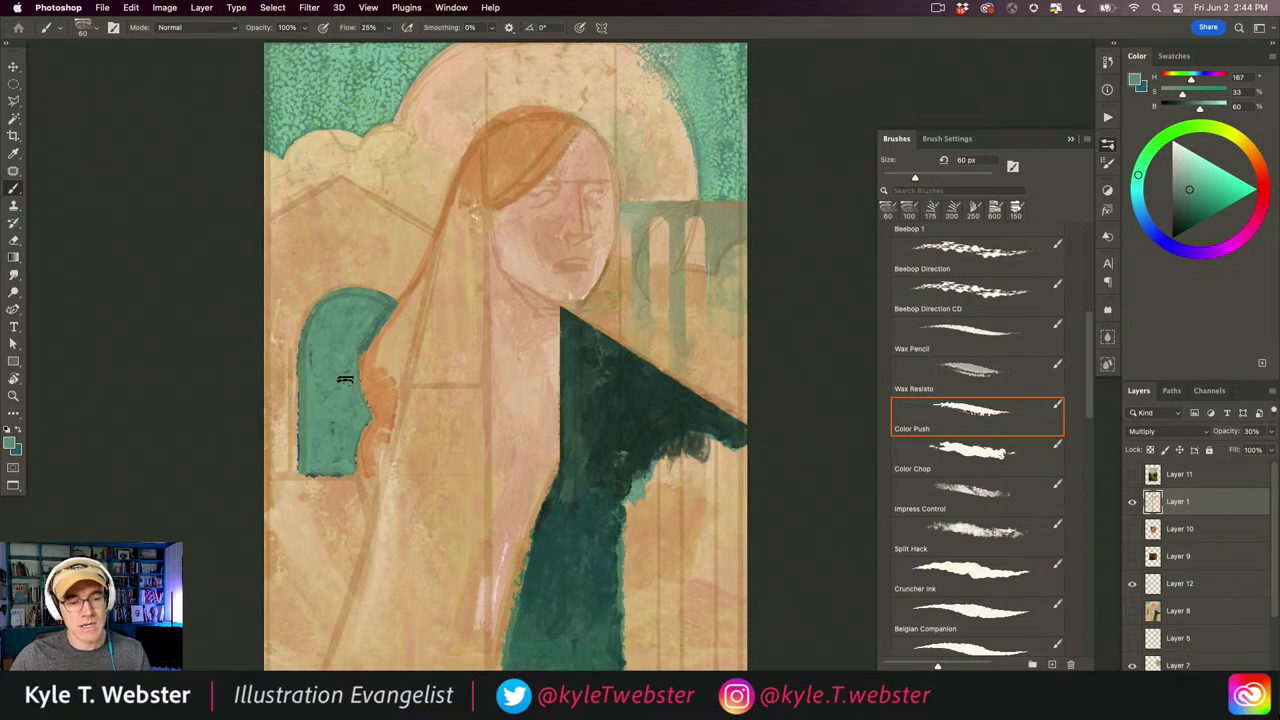
left_click_drag(366, 417, 369, 422)
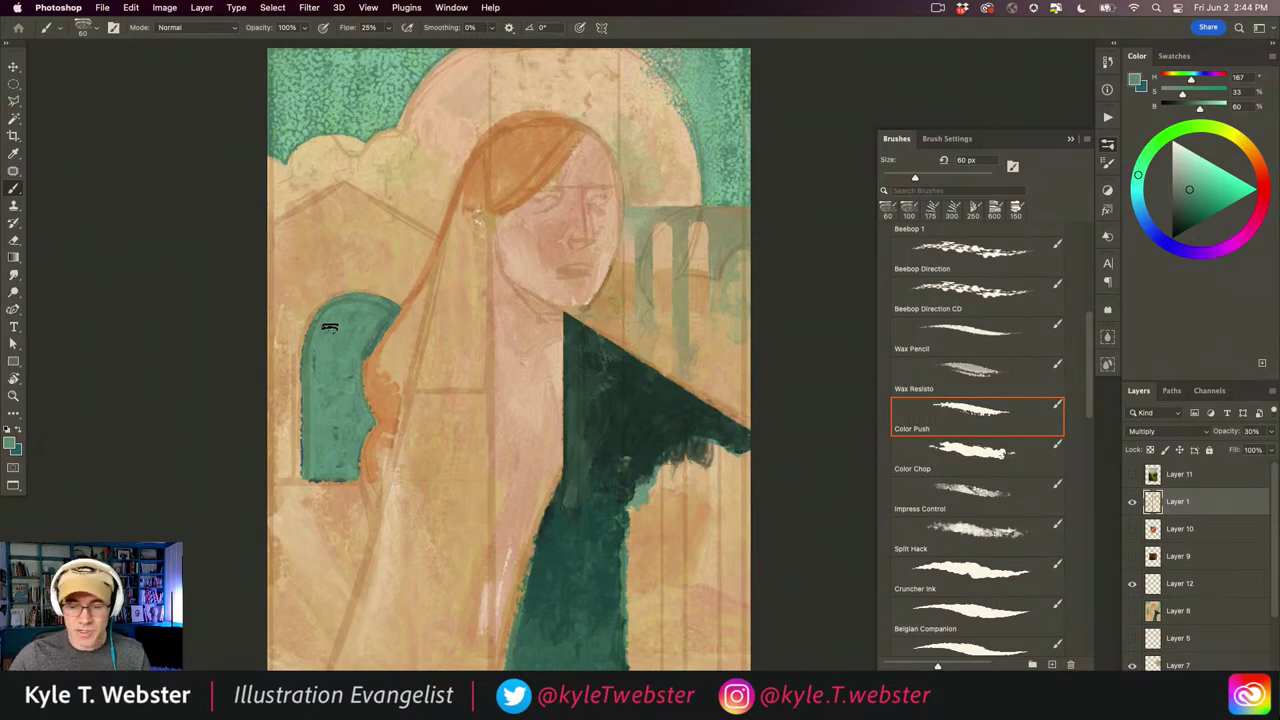
- Hide the sketch on Layer 1 and sample the hair's orange as foreground colour
left_click(1132, 502)
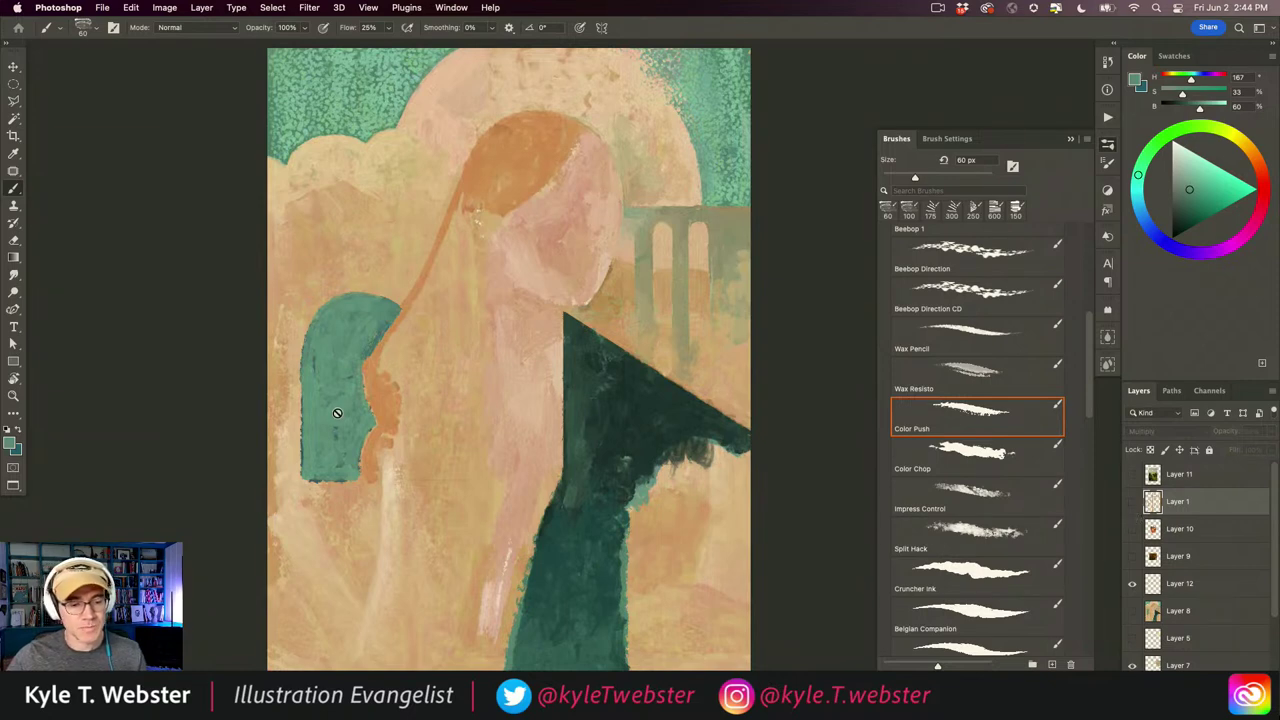
left_click(512, 166, "alt")
scroll(443, 266, "up", 3)
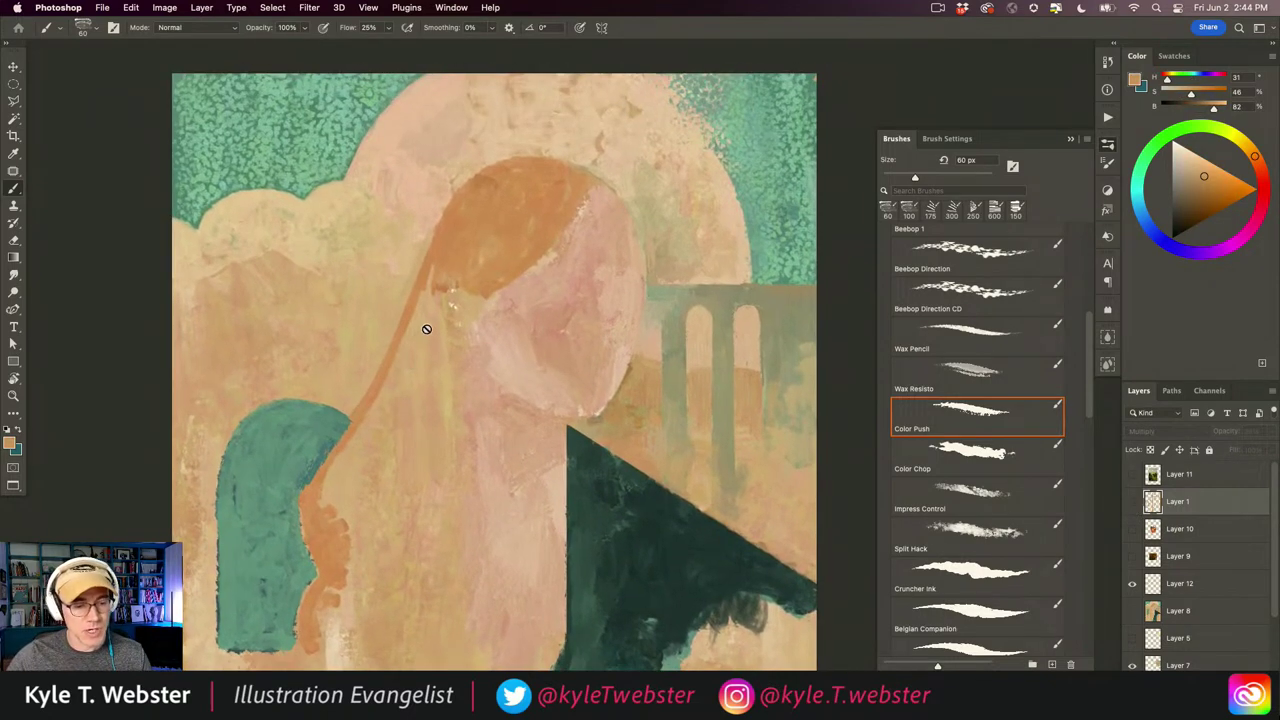
- Add a new empty layer directly above Layer 12 for painting the hair
left_click_drag(412, 401, 446, 291)
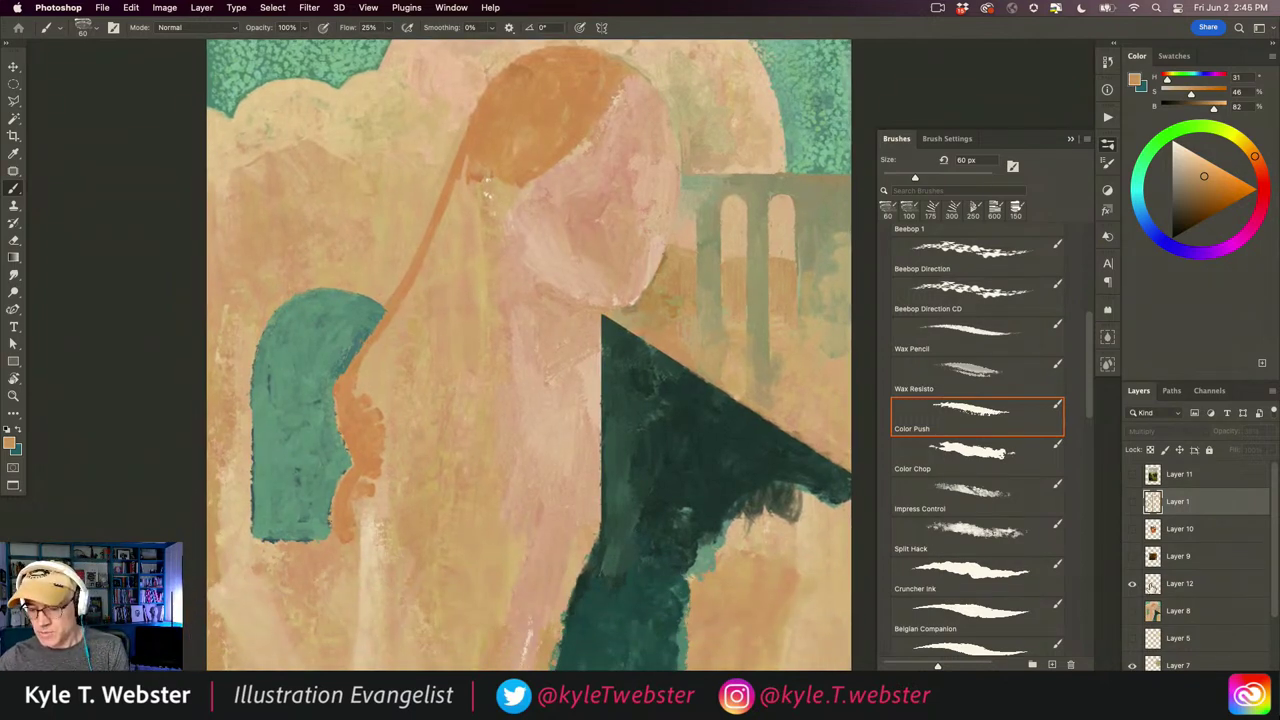
left_click(1153, 586)
key("super+shift+alt+n")
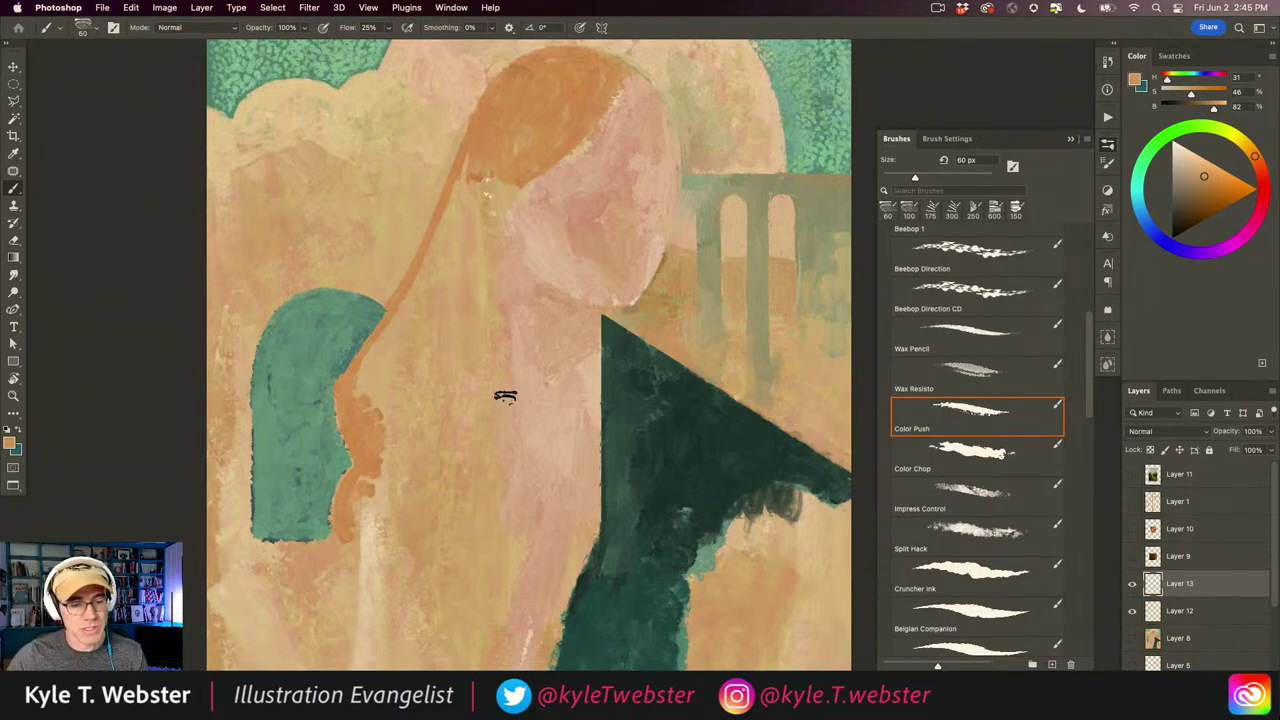
- Set the background colour to the pale yellow dfc58e sampled from the streaks beside the neck
left_click(17, 452)
left_click_drag(426, 204, 467, 399)
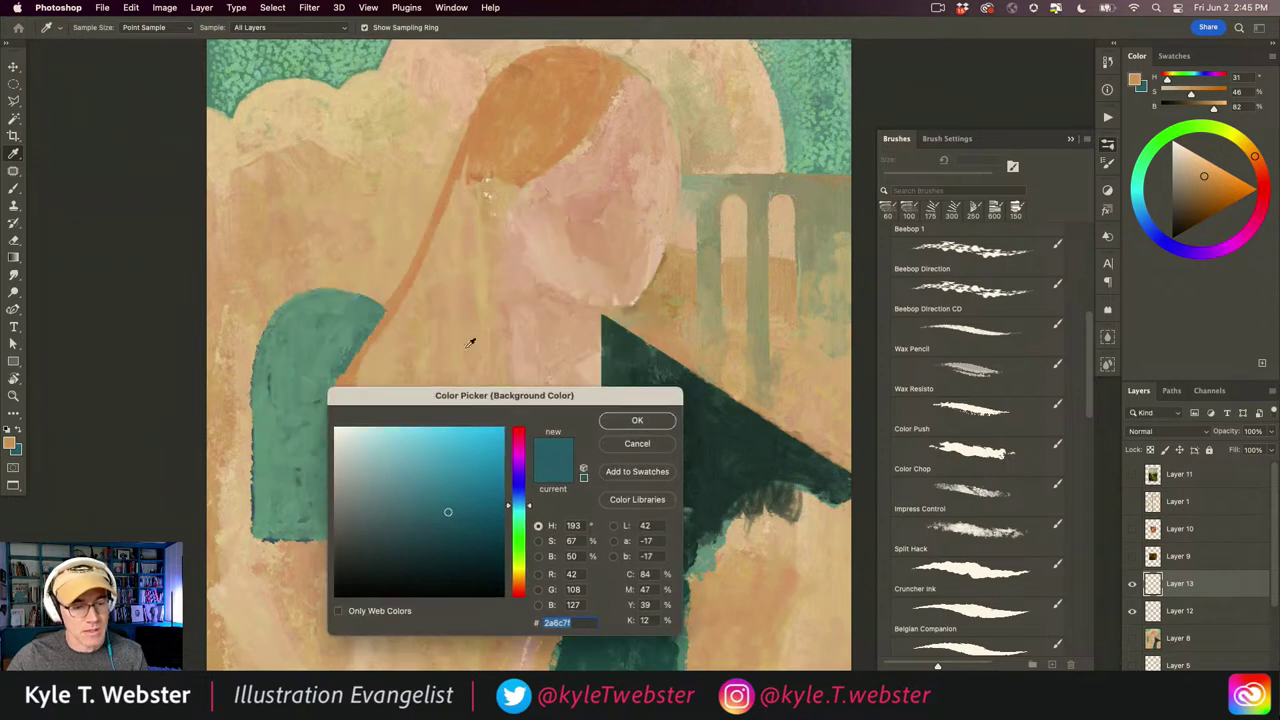
left_click(484, 303, "super")
left_click(484, 303, "super")
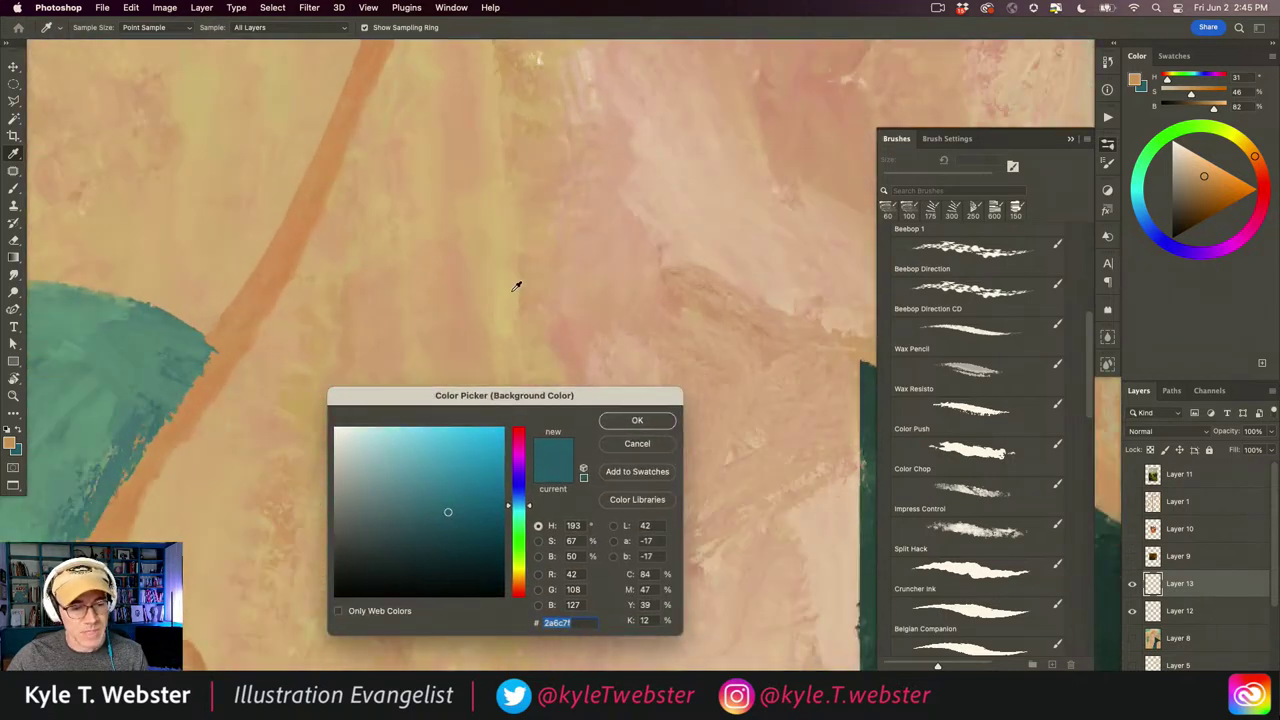
left_click(514, 289)
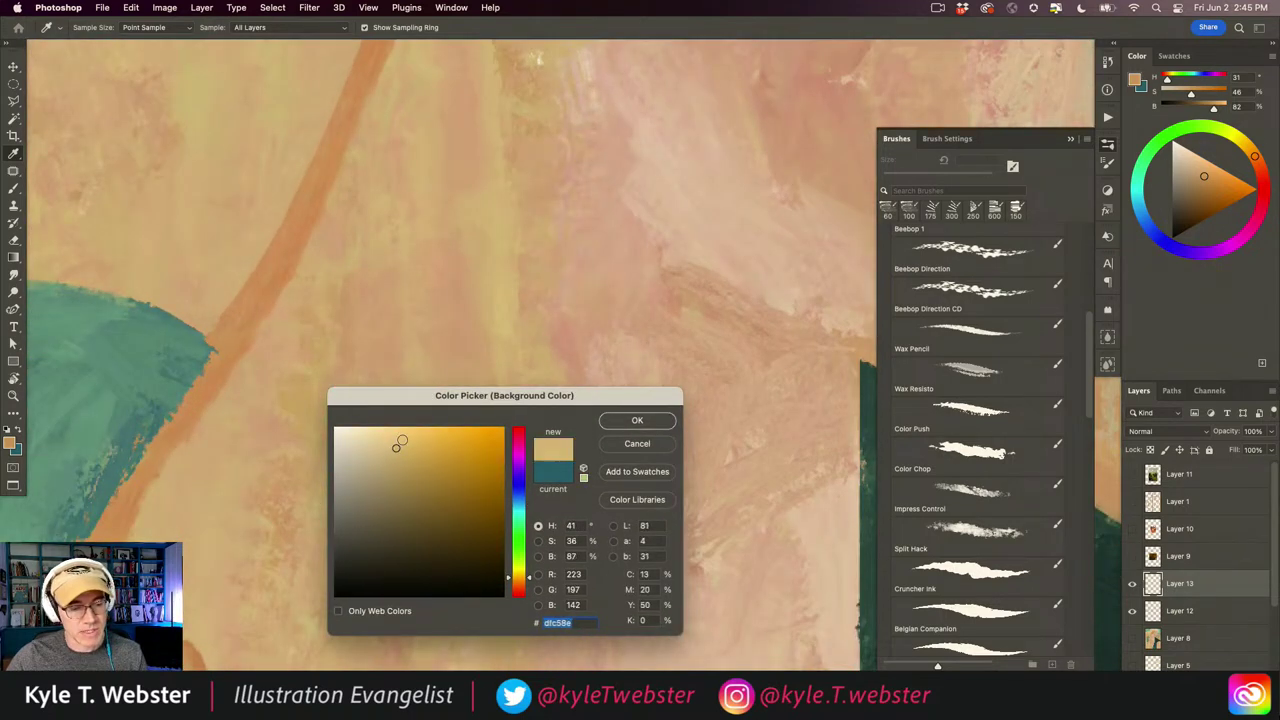
left_click(634, 421)
key("b")
left_click(471, 454, "alt+super")
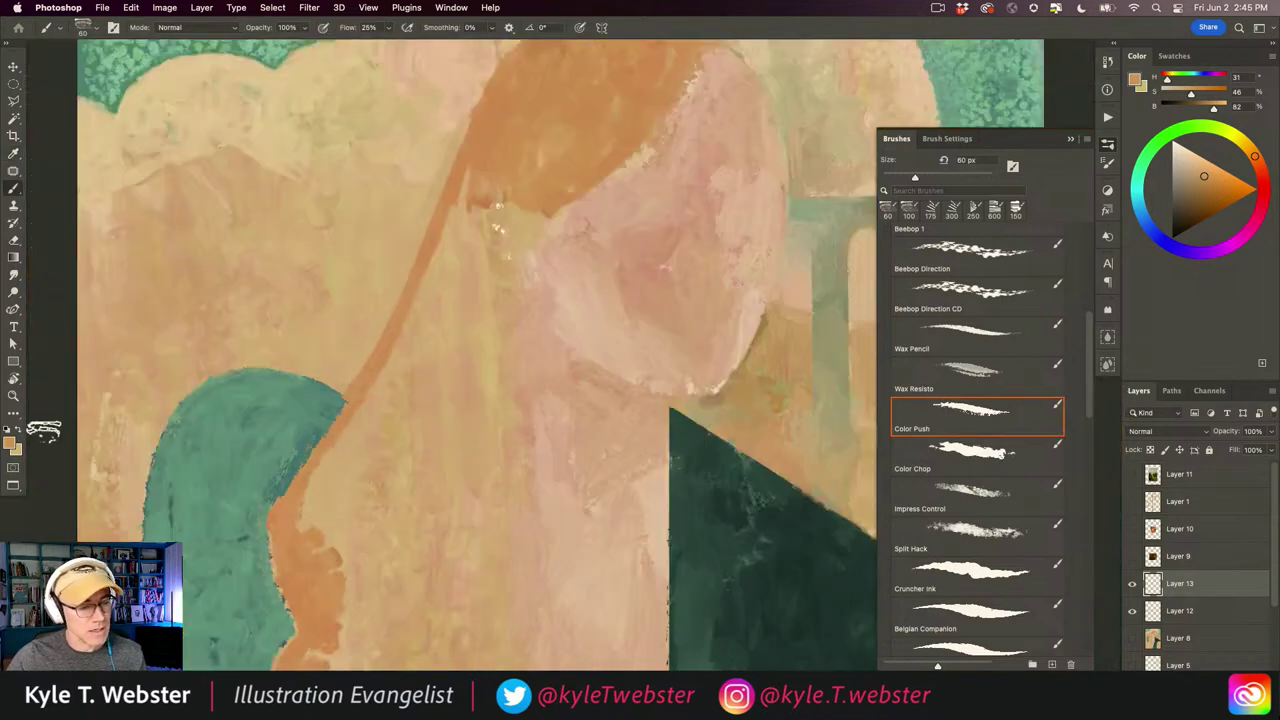
- Adjust the foreground orange to hue 28°, saturation 52% and brightness 82%
left_click(12, 444)
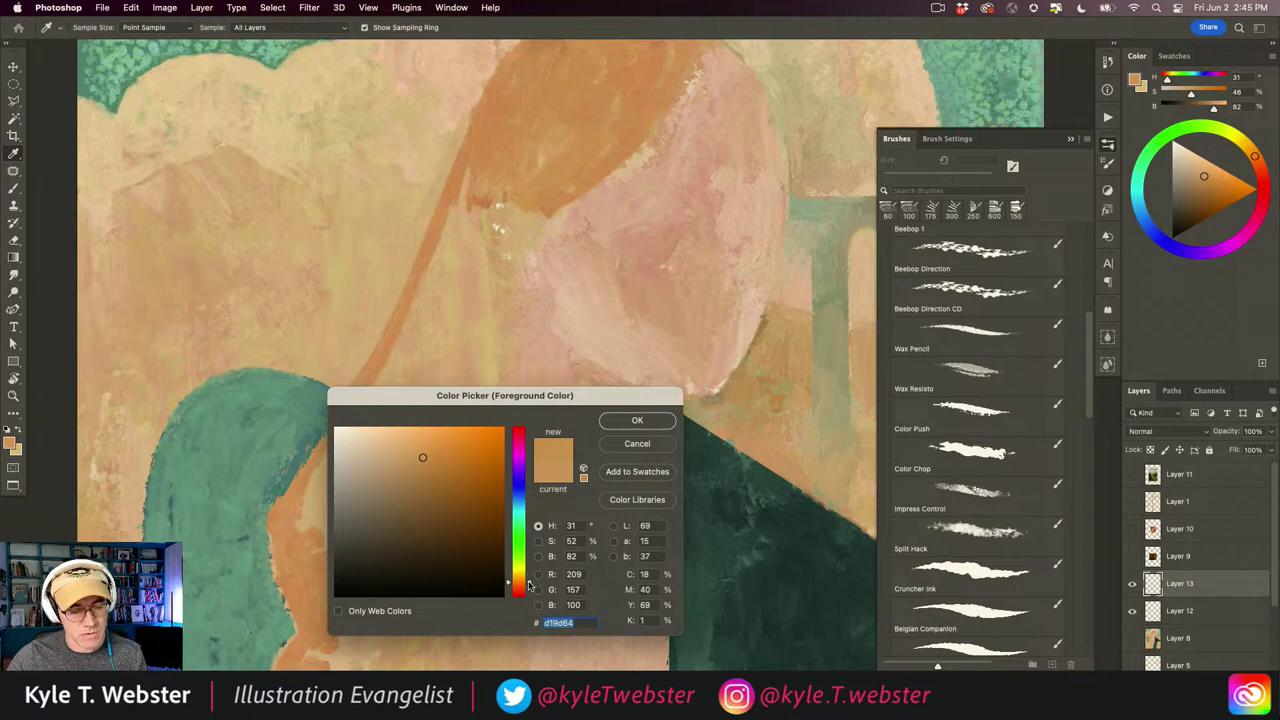
left_click(637, 420)
key("b")
- Paint the long orange hair down beside the face and neck with the Color Push brush at 90 px
key("super+minus")
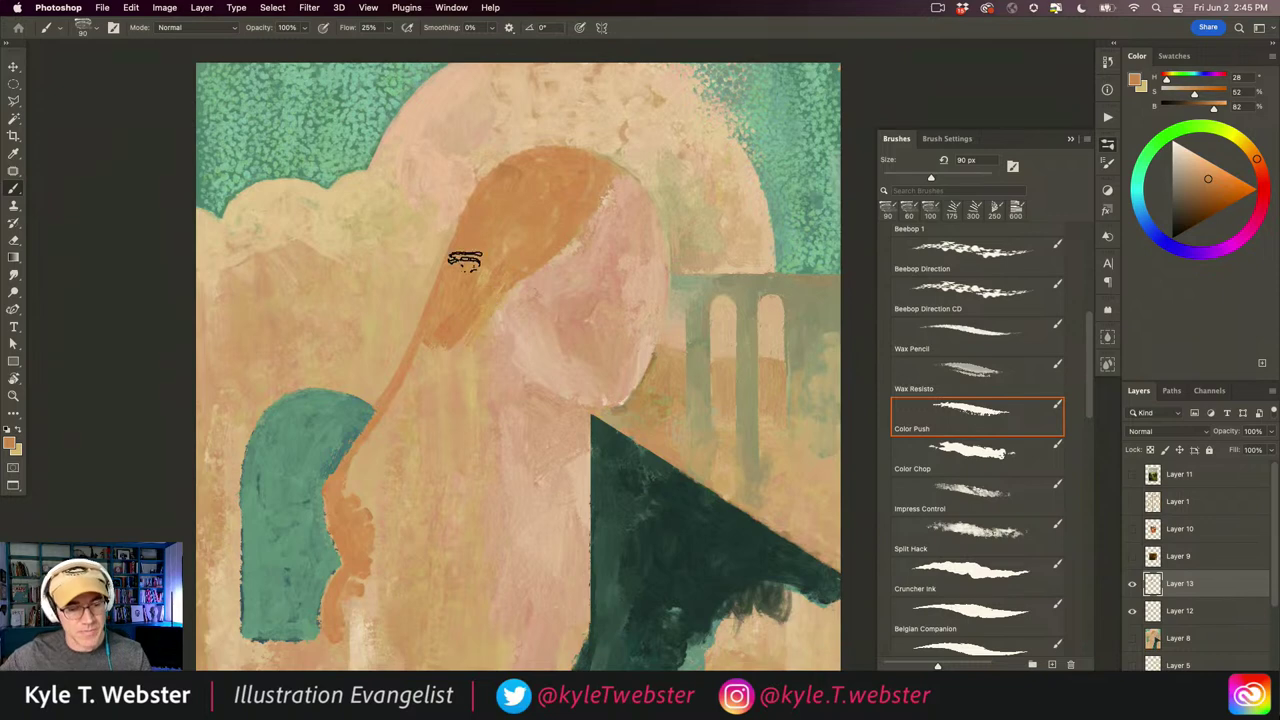
left_click_drag(365, 401, 302, 287)
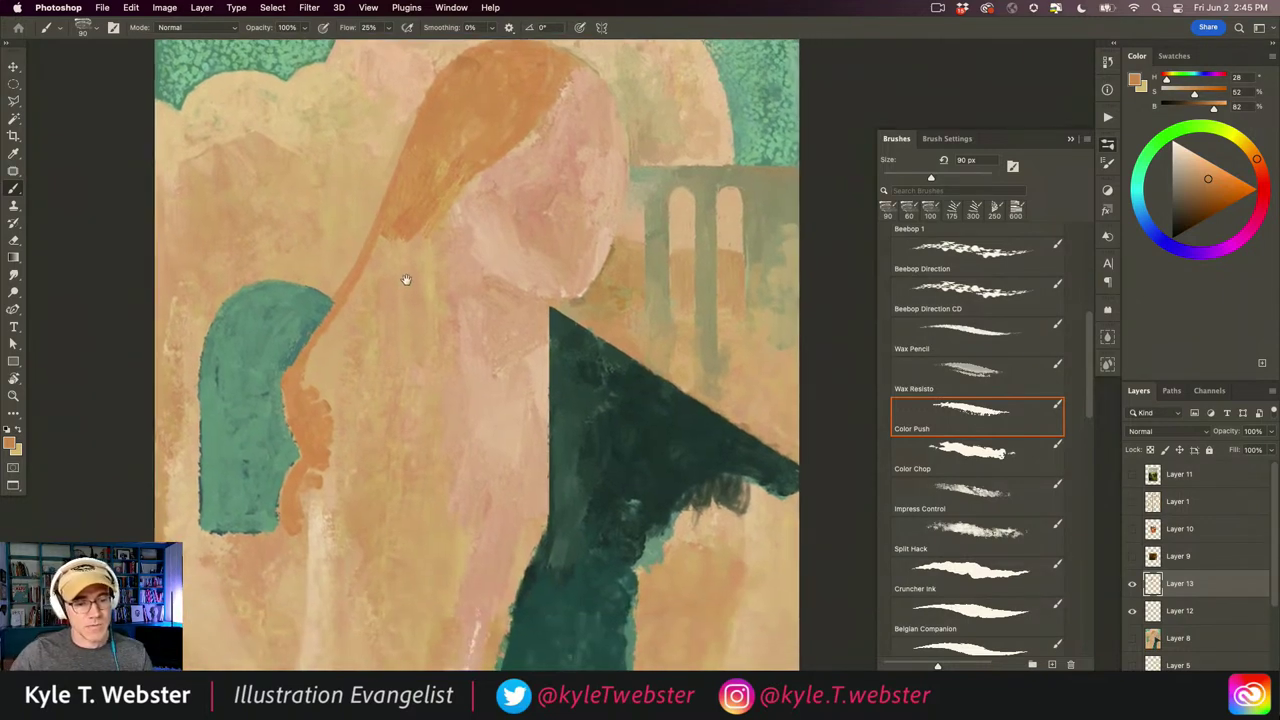
left_click_drag(401, 287, 425, 259)
left_click_drag(471, 192, 456, 565)
mouse_move(451, 509)
left_mouse_down()
mouse_move(460, 327)
mouse_move(441, 381)
mouse_move(458, 349)
left_mouse_up()
mouse_move(457, 237)
left_mouse_down()
mouse_move(455, 182)
mouse_move(409, 238)
mouse_move(425, 181)
mouse_move(391, 244)
left_mouse_up()
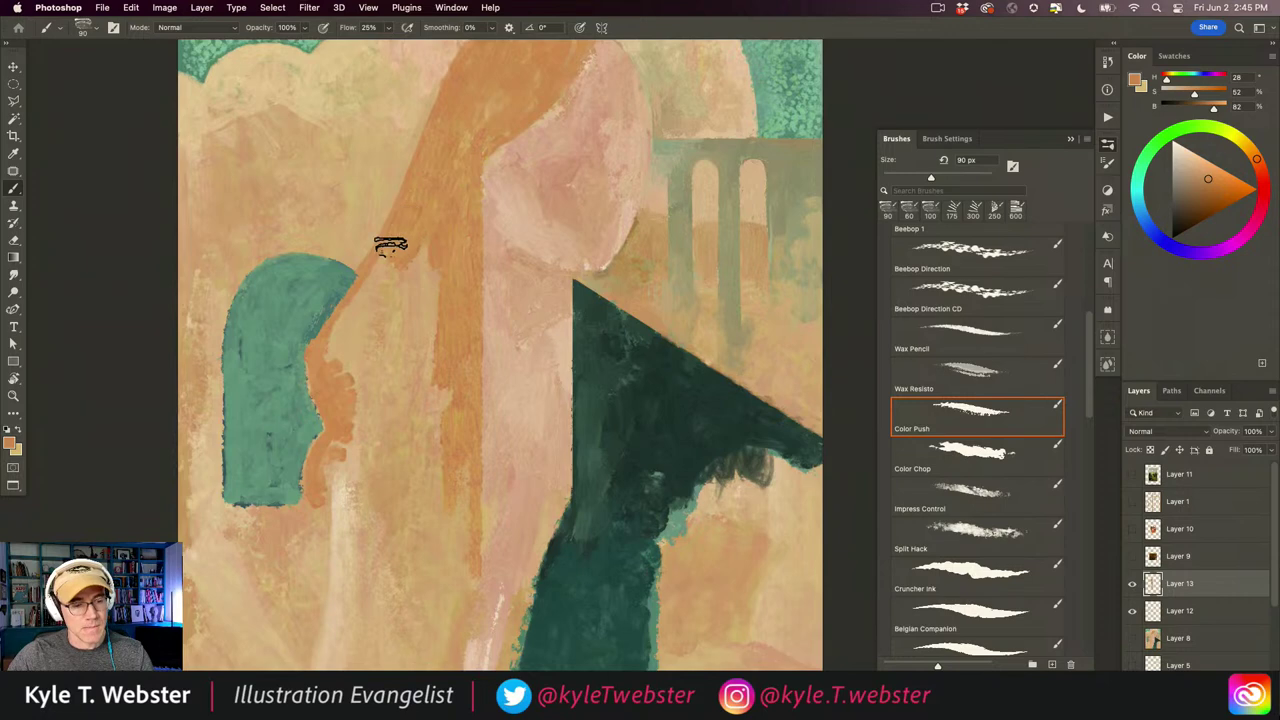
mouse_move(442, 202)
left_mouse_down()
mouse_move(424, 294)
mouse_move(412, 269)
mouse_move(419, 235)
mouse_move(416, 297)
mouse_move(419, 287)
mouse_move(442, 310)
left_mouse_up()
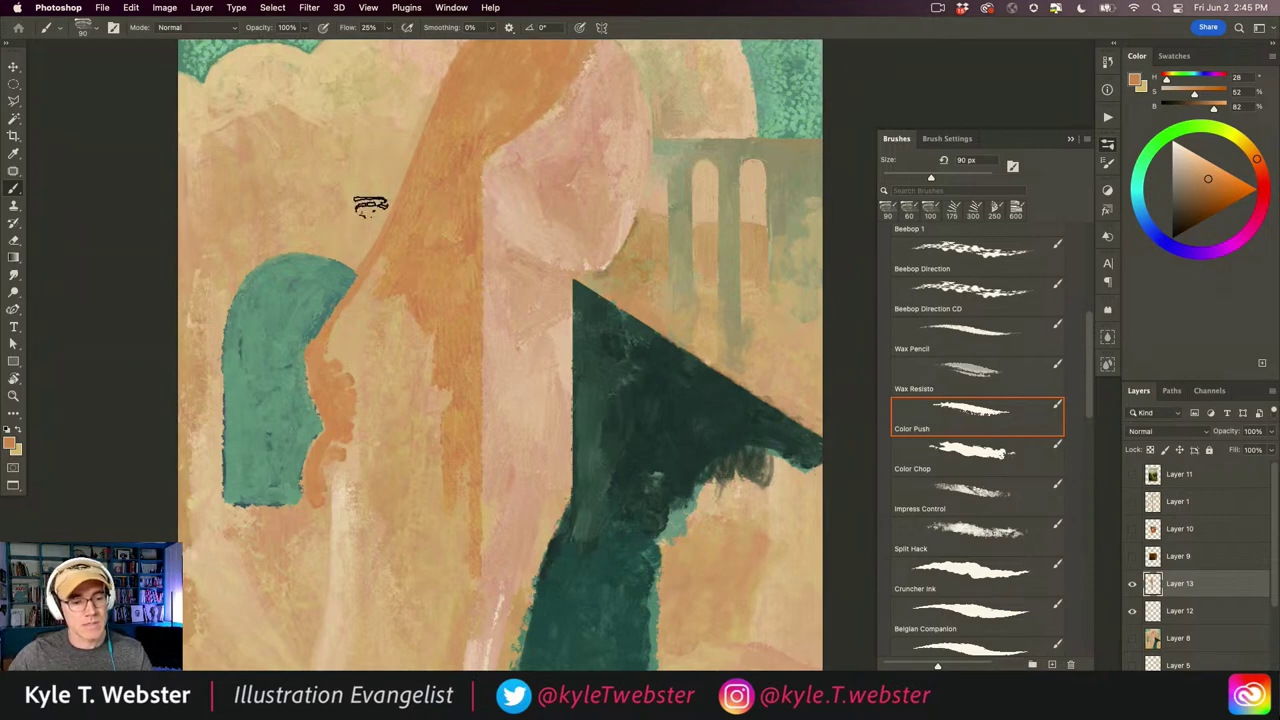
left_click(391, 305, "alt")
left_click(397, 307, "super")
left_click_drag(421, 222, 413, 329)
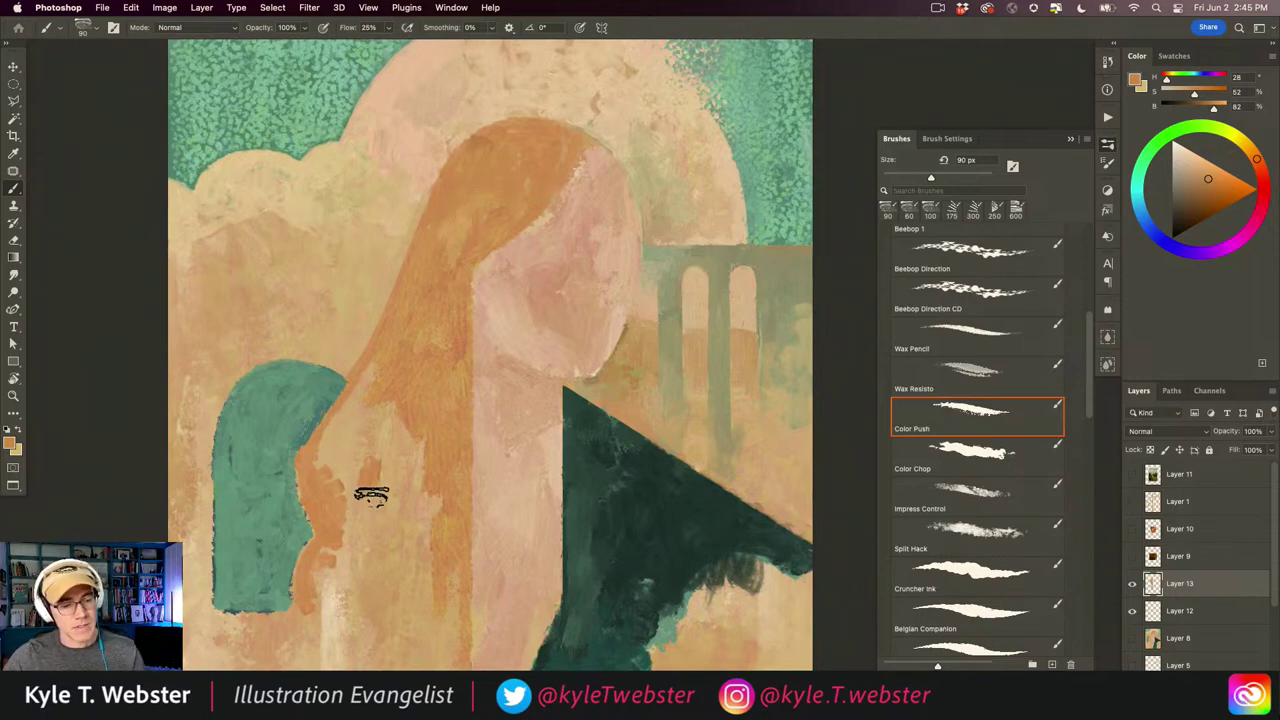
- Enlarge the brush to 200 px and fill the lower hair with textured orange out to the wavy edge by the green arch
left_click_drag(383, 534, 366, 423)
key("bracketright")
key("bracketright")
key("bracketright")
key("bracketright")
key("bracketright")
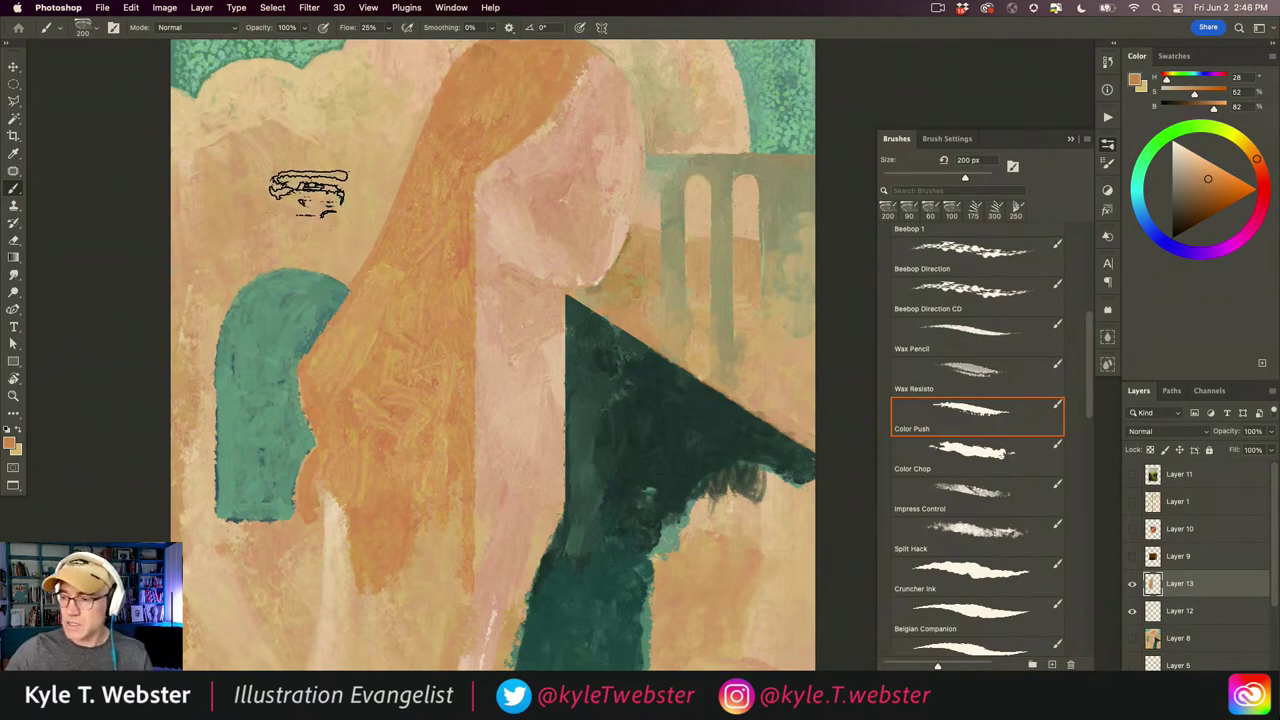
scroll(370, 355, "down", 2)
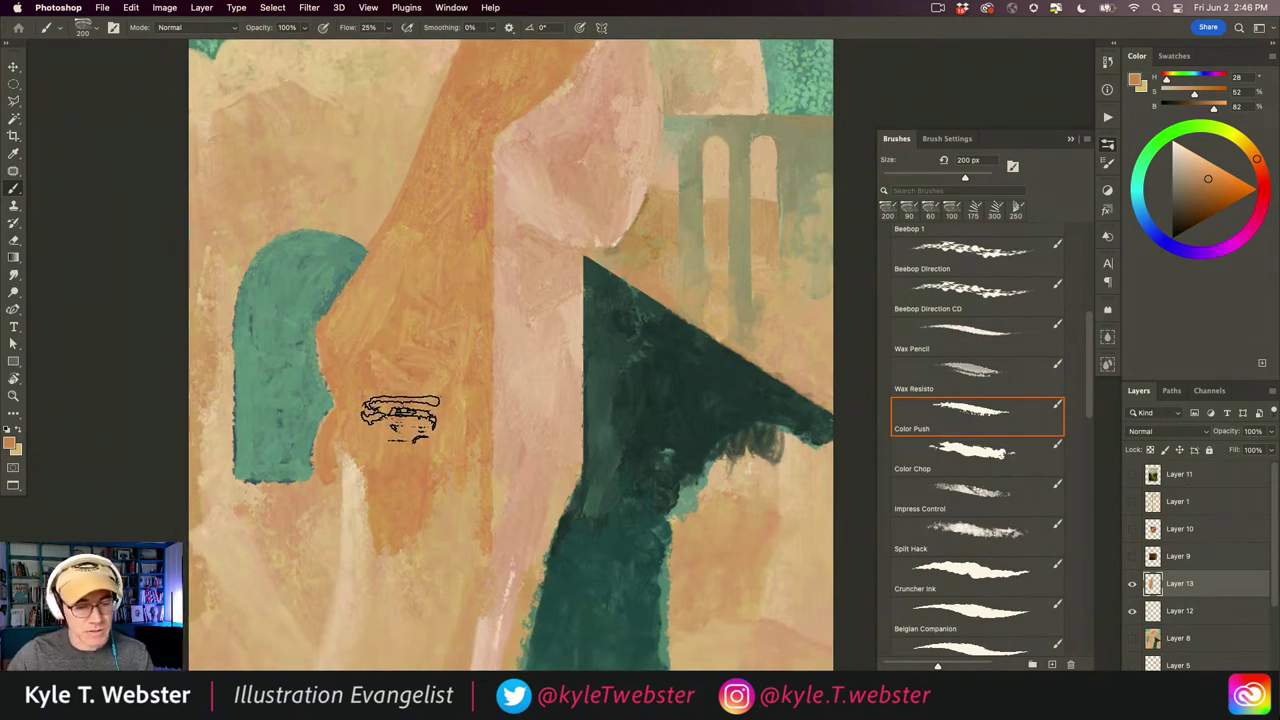
scroll(414, 428, "up", 2)
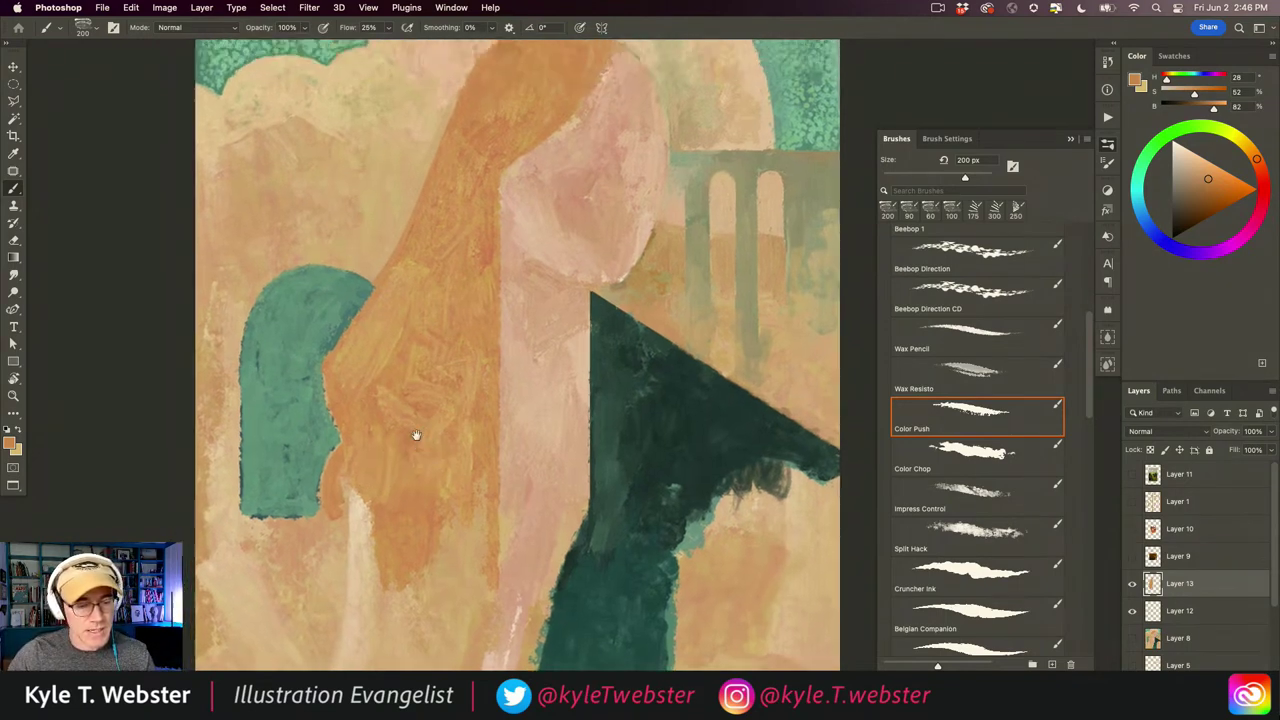
- Show the sketch on Layer 1 again and check the painted hair and dress against it
left_click(1132, 501)
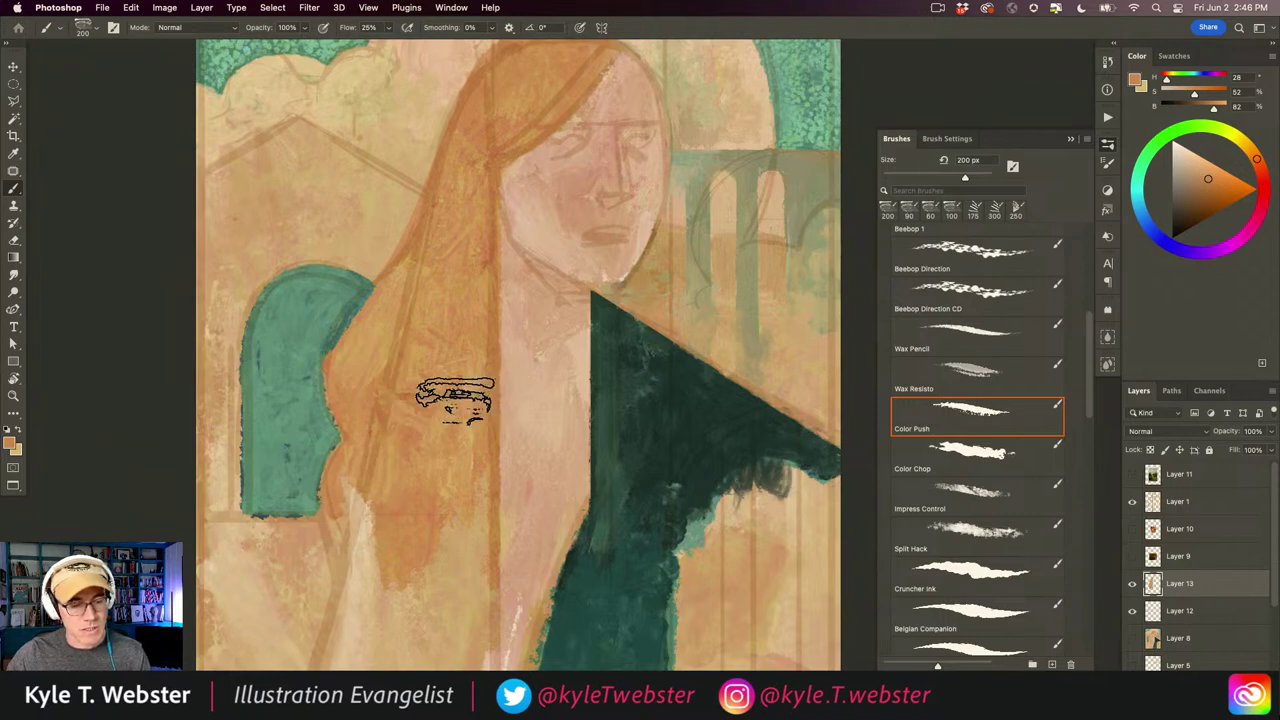
scroll(430, 390, "down", 4)
scroll(466, 190, "down", 2)
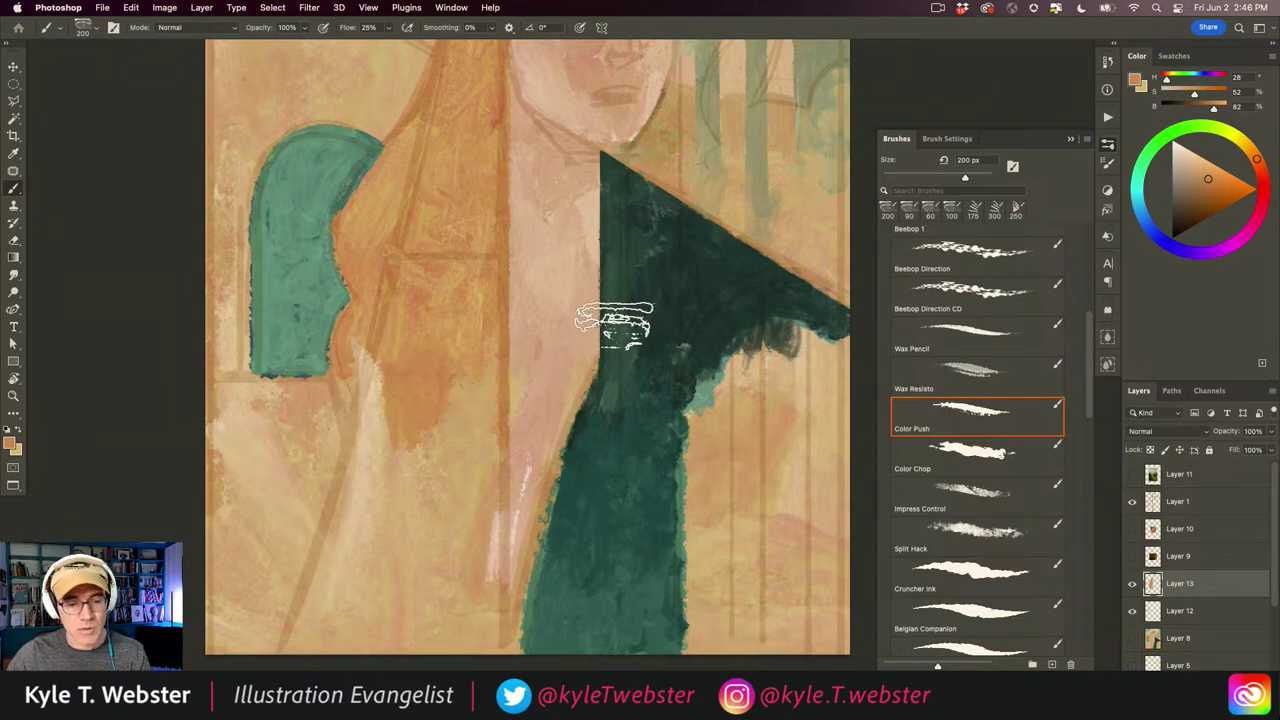
scroll(585, 255, "up", 1)
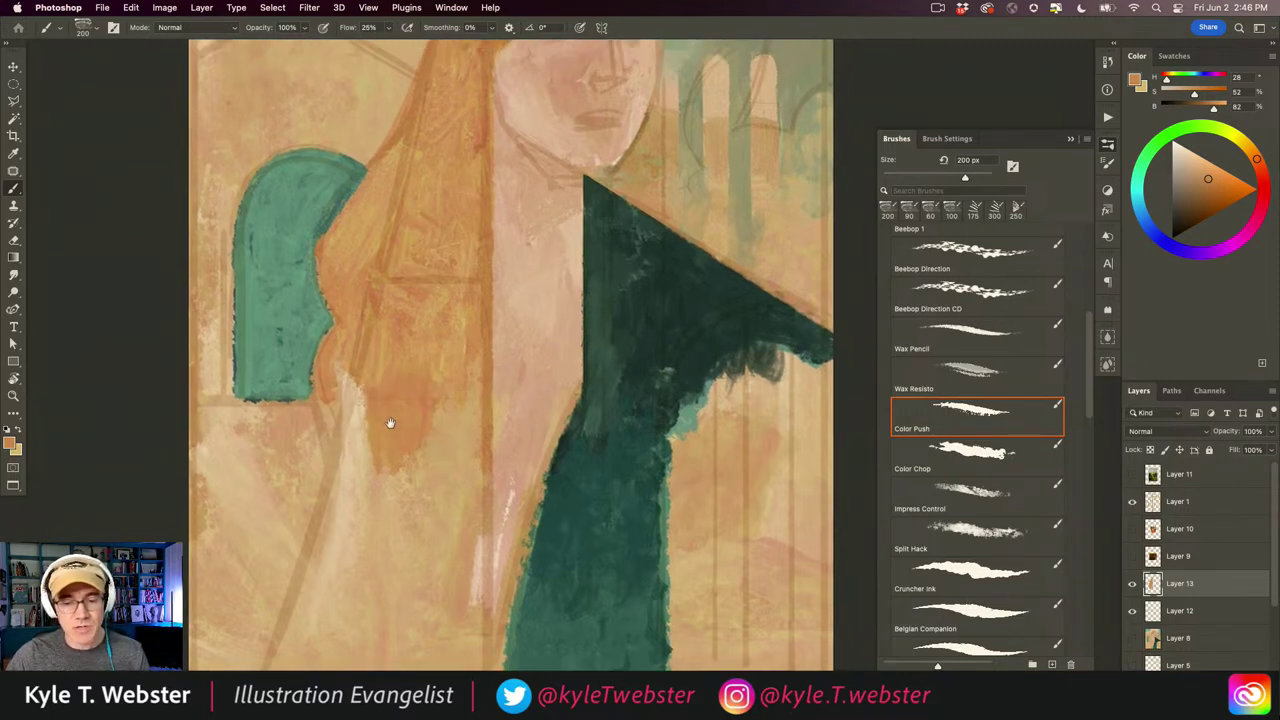
- Collapse the Spring 2023 and Summer 2020 CC brush groups, and check the Summer 2023 group's contents
scroll(985, 272, "up", 5)
scroll(960, 285, "up", 3)
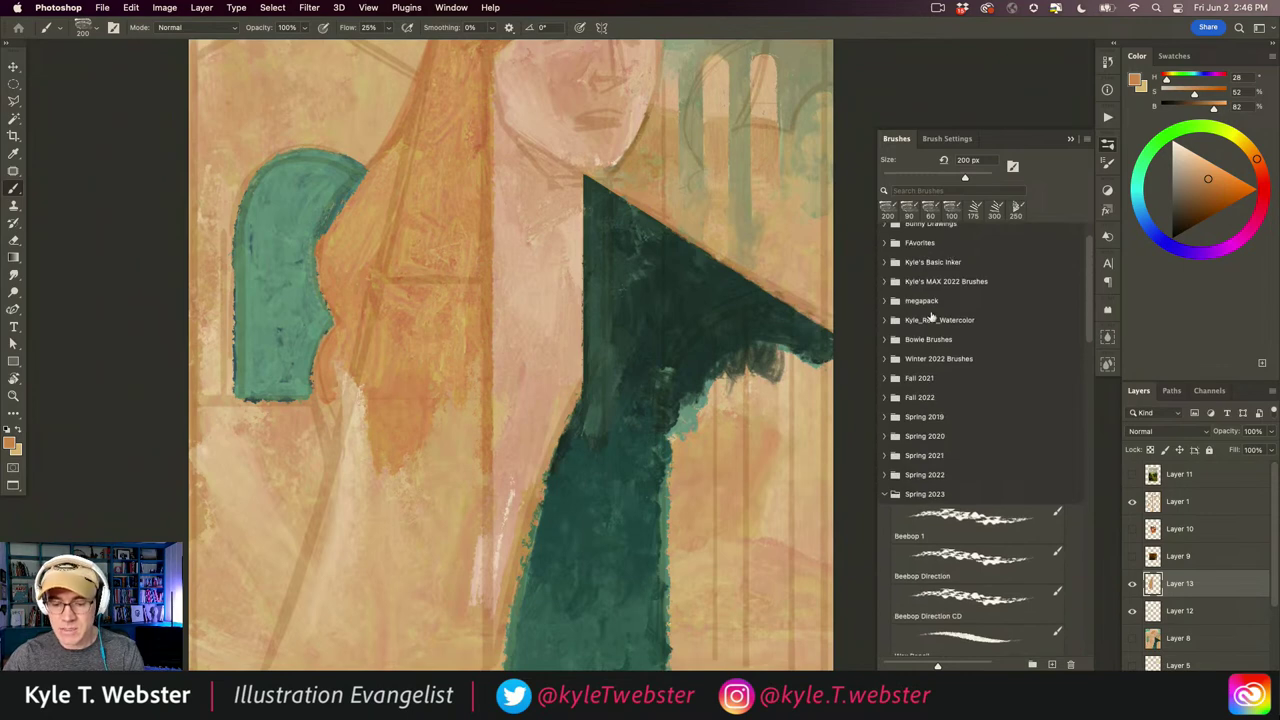
left_click(883, 494)
left_click(884, 513)
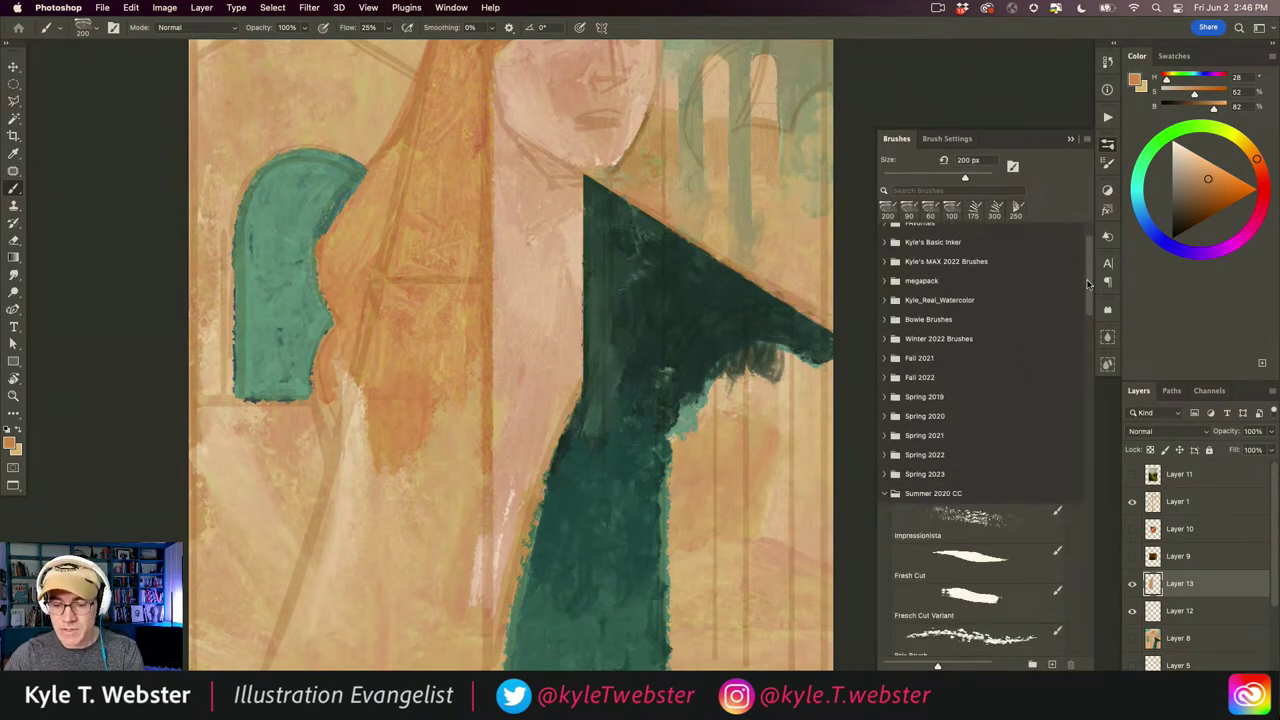
left_click(884, 358)
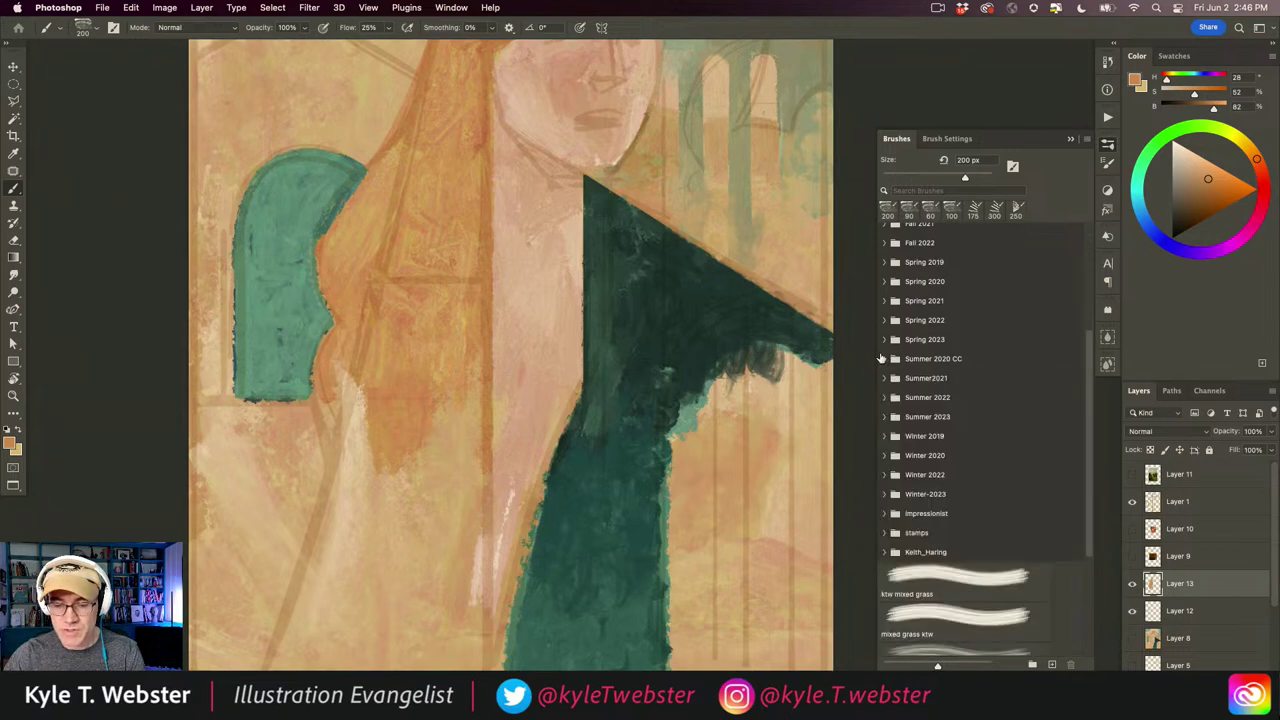
left_click(885, 417)
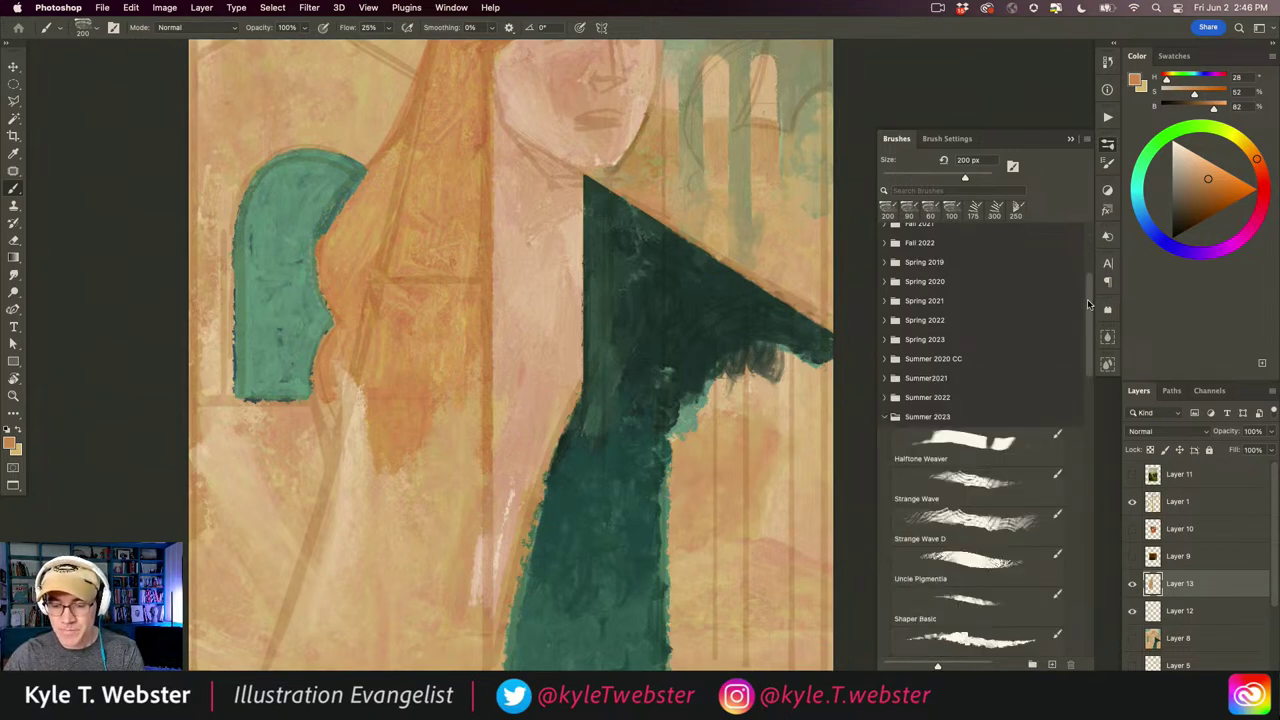
left_click(887, 417)
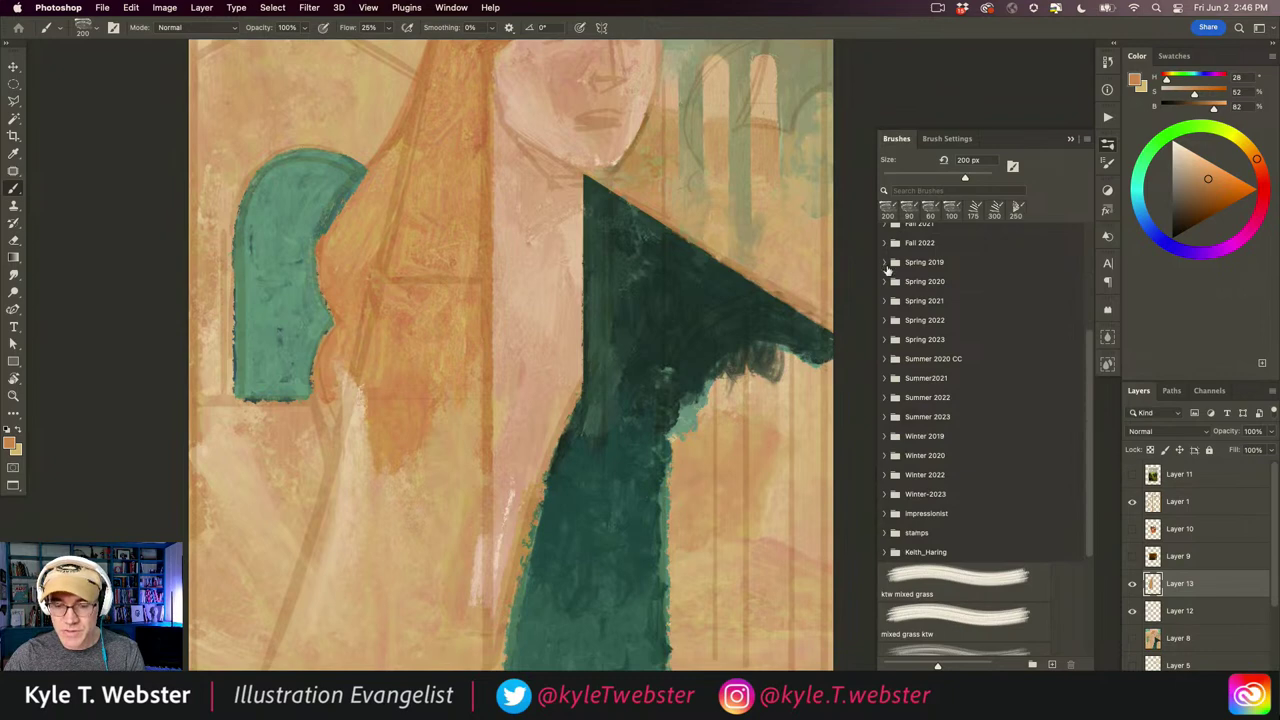
- Check the contents of the existing Fall 2023 brush group and delete the group
scroll(979, 437, "down", 5)
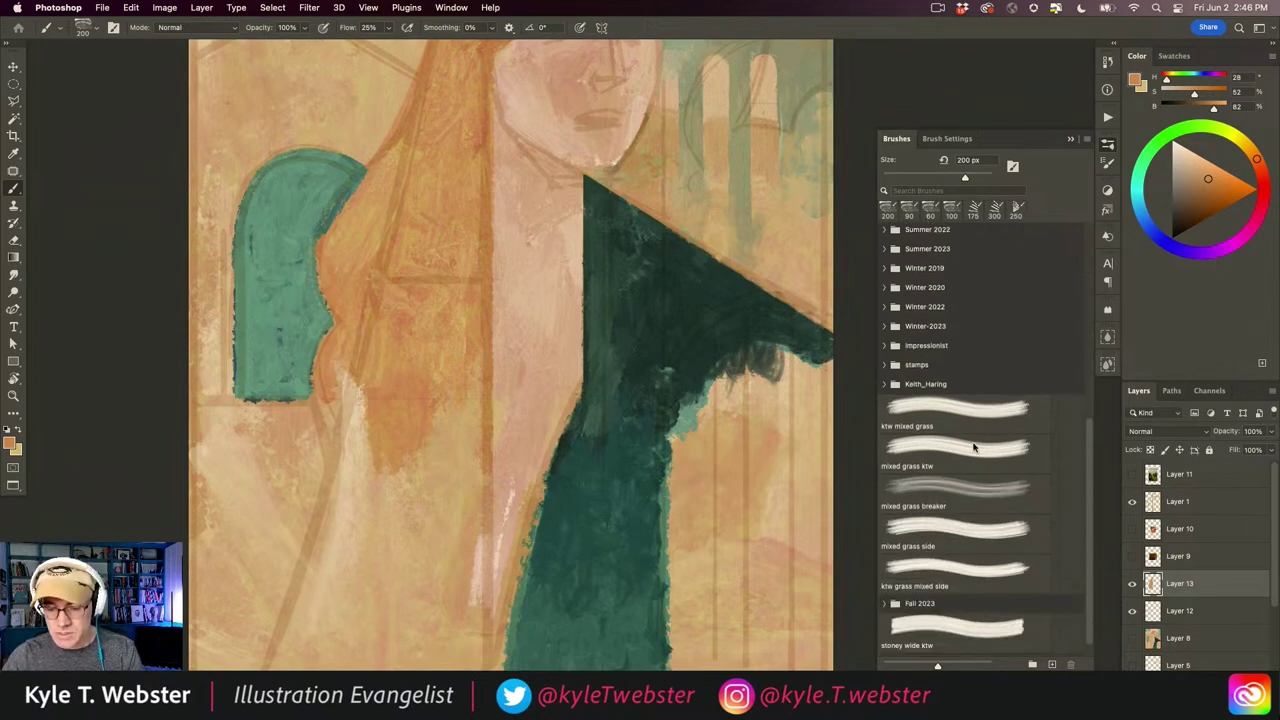
left_click(884, 587)
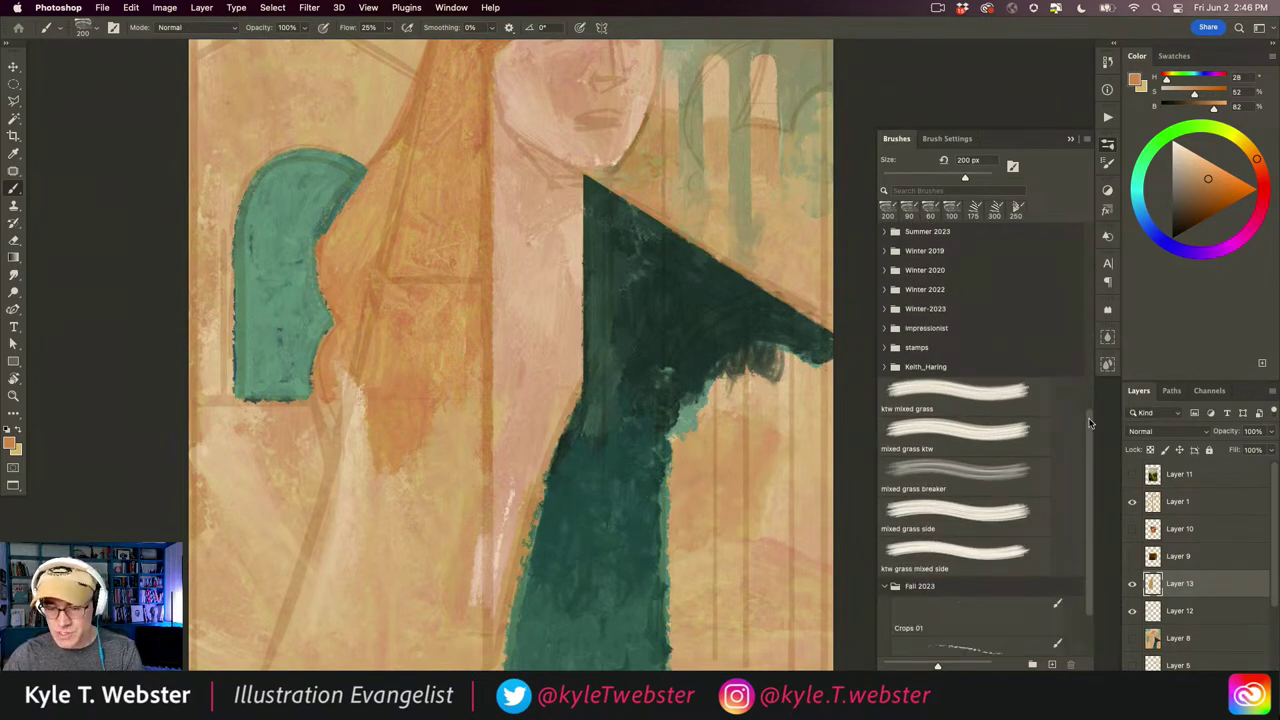
scroll(1028, 453, "down", 2)
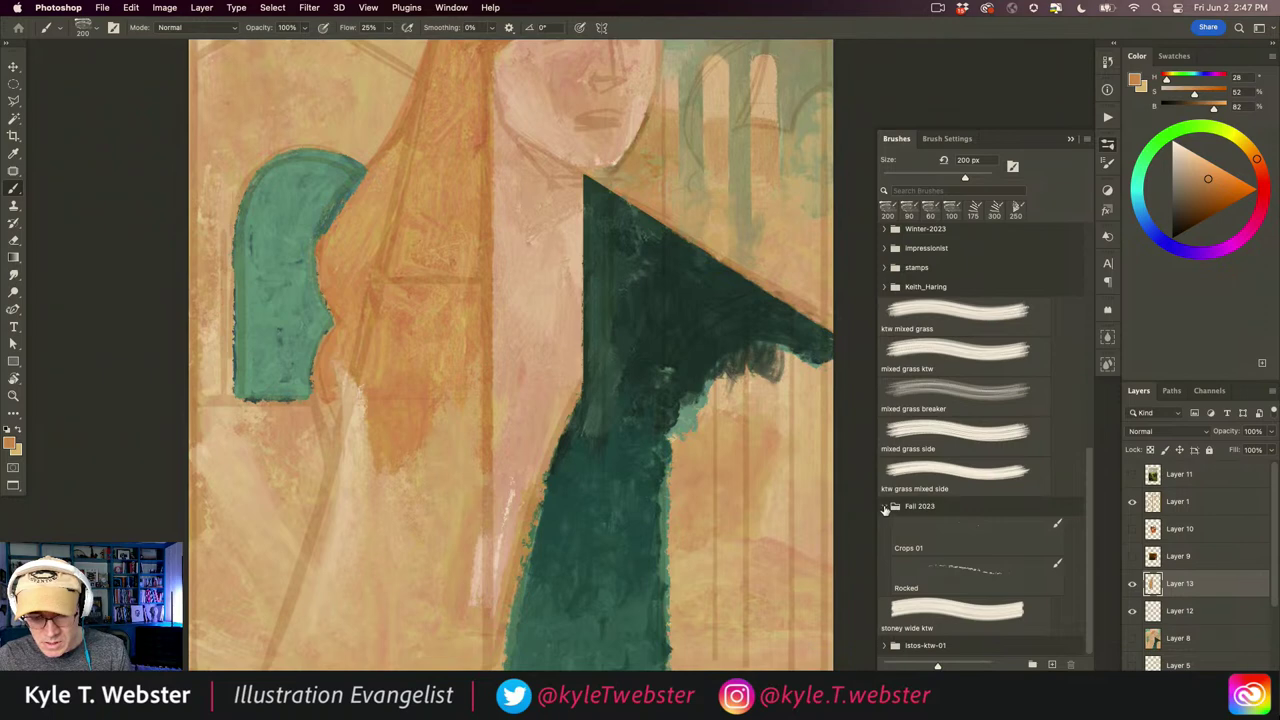
left_click(895, 506)
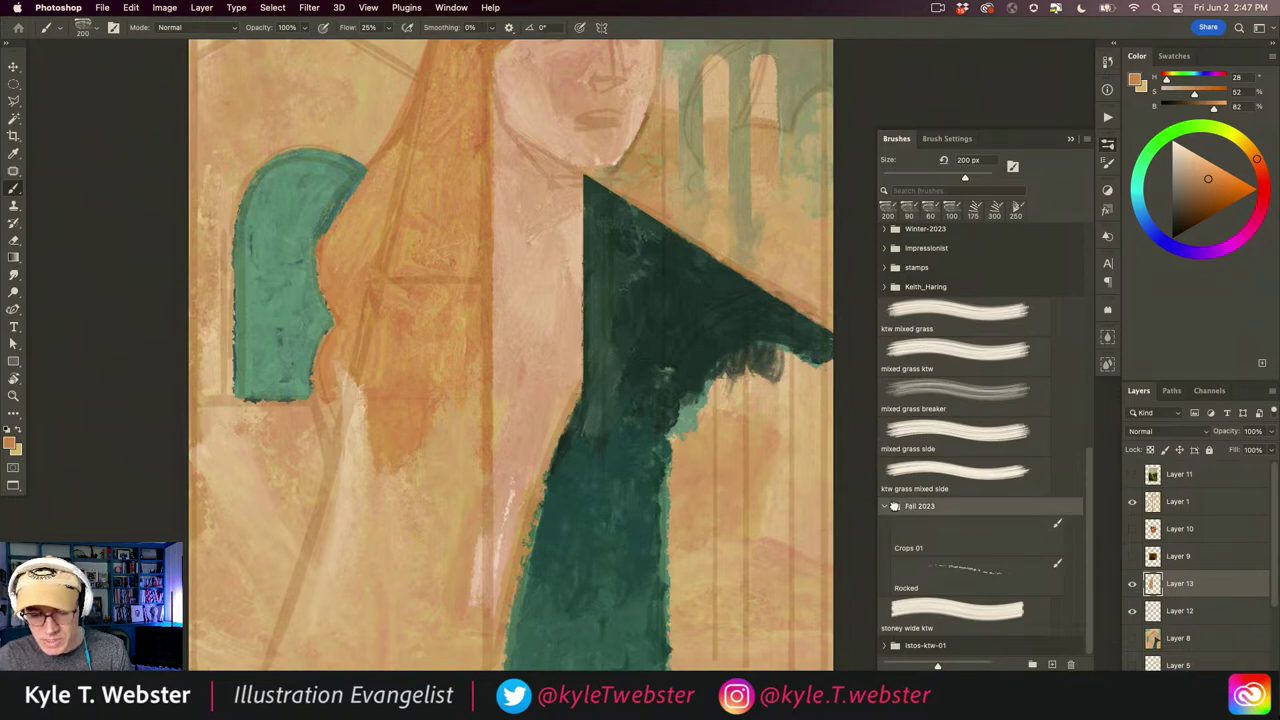
left_click(1070, 664)
left_click(674, 280)
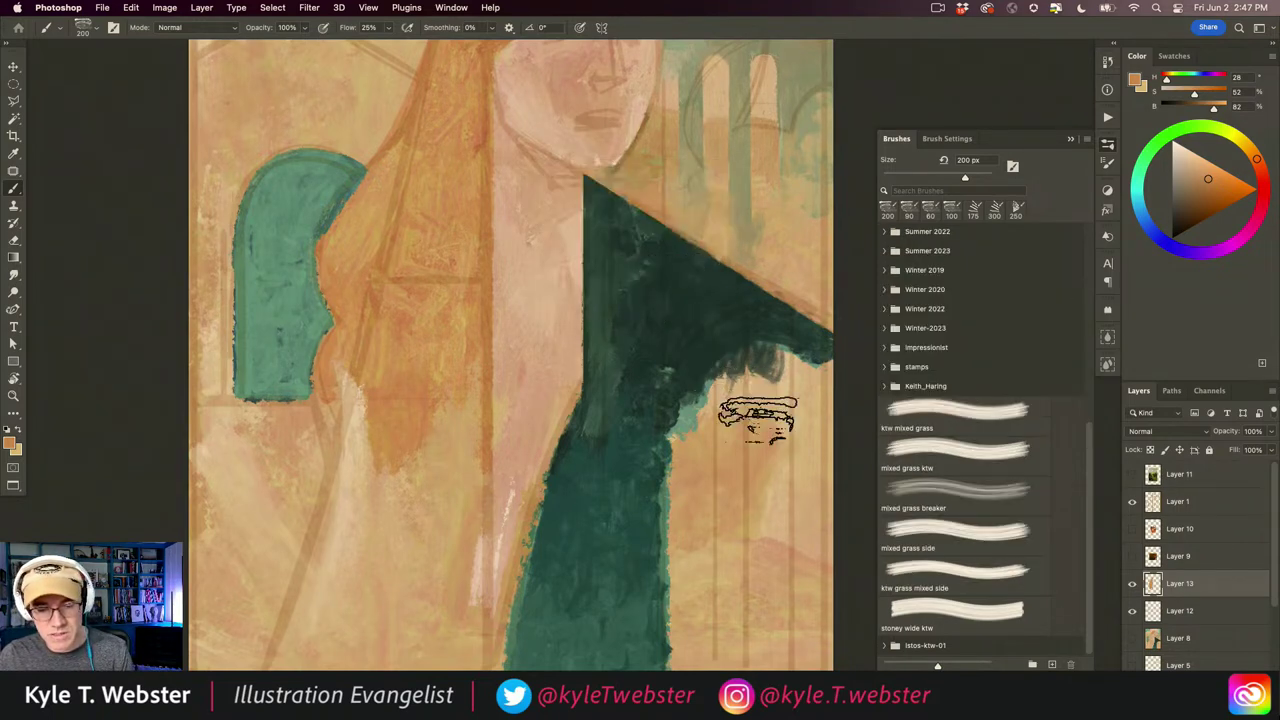
- Import the brush file Fall 2023.abr from the Fall 2023 folder within Brush Sets
left_click(1087, 138)
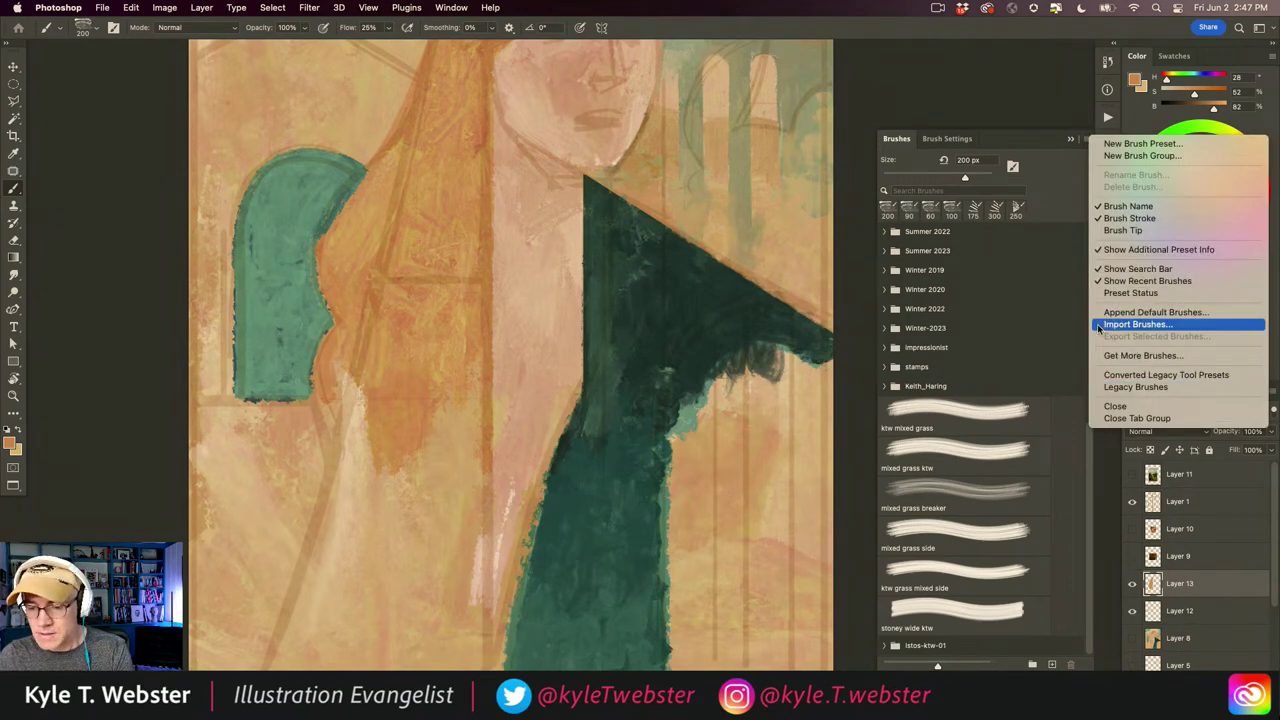
left_click(1104, 326)
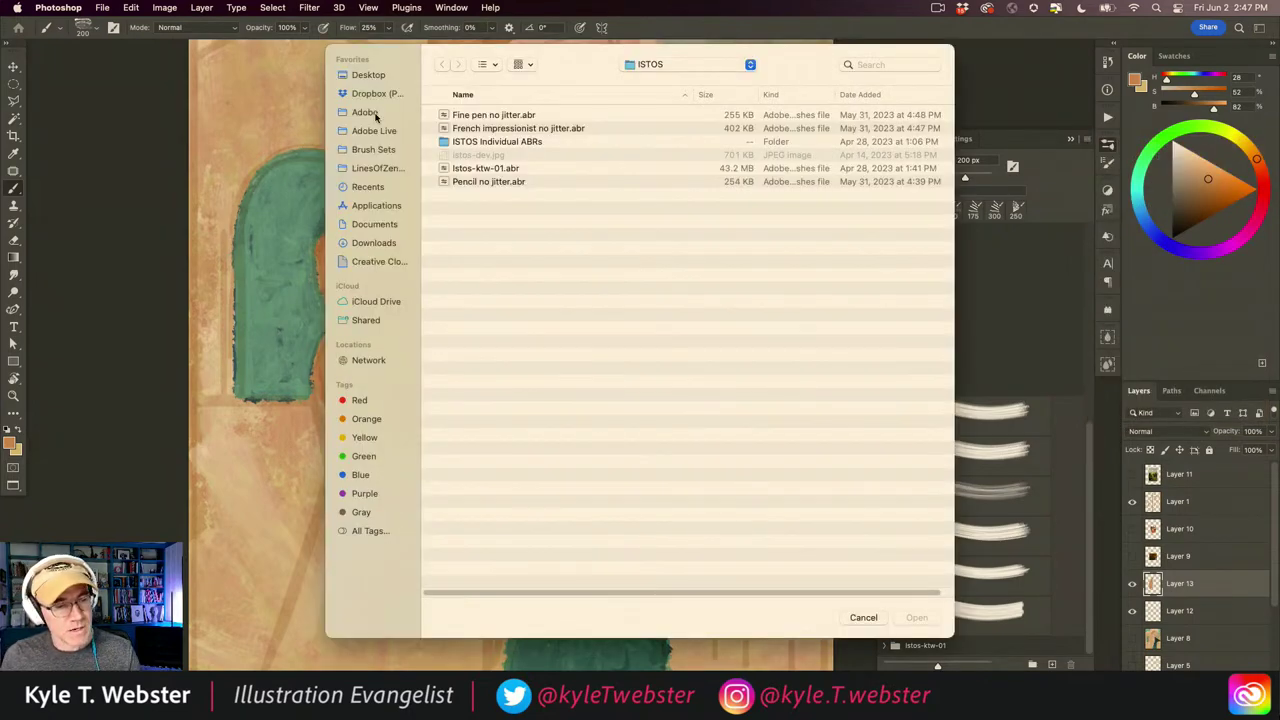
left_click(369, 151)
double_click(441, 156)
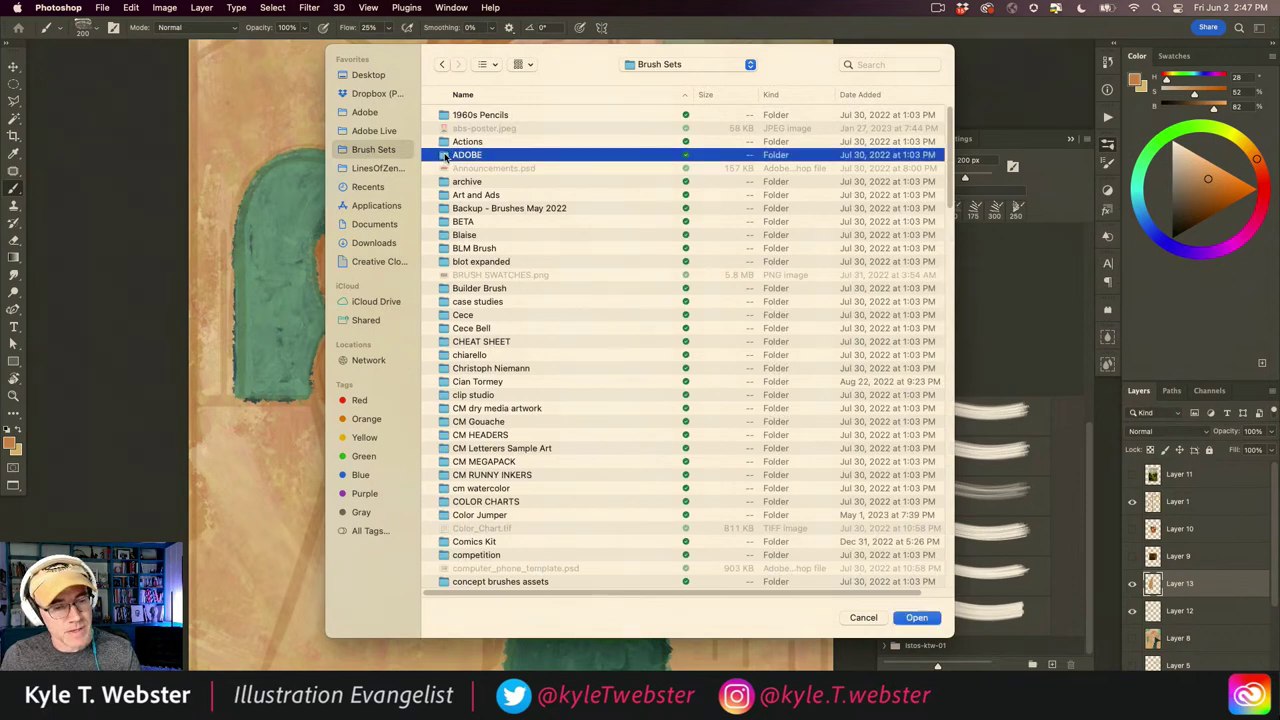
double_click(447, 260)
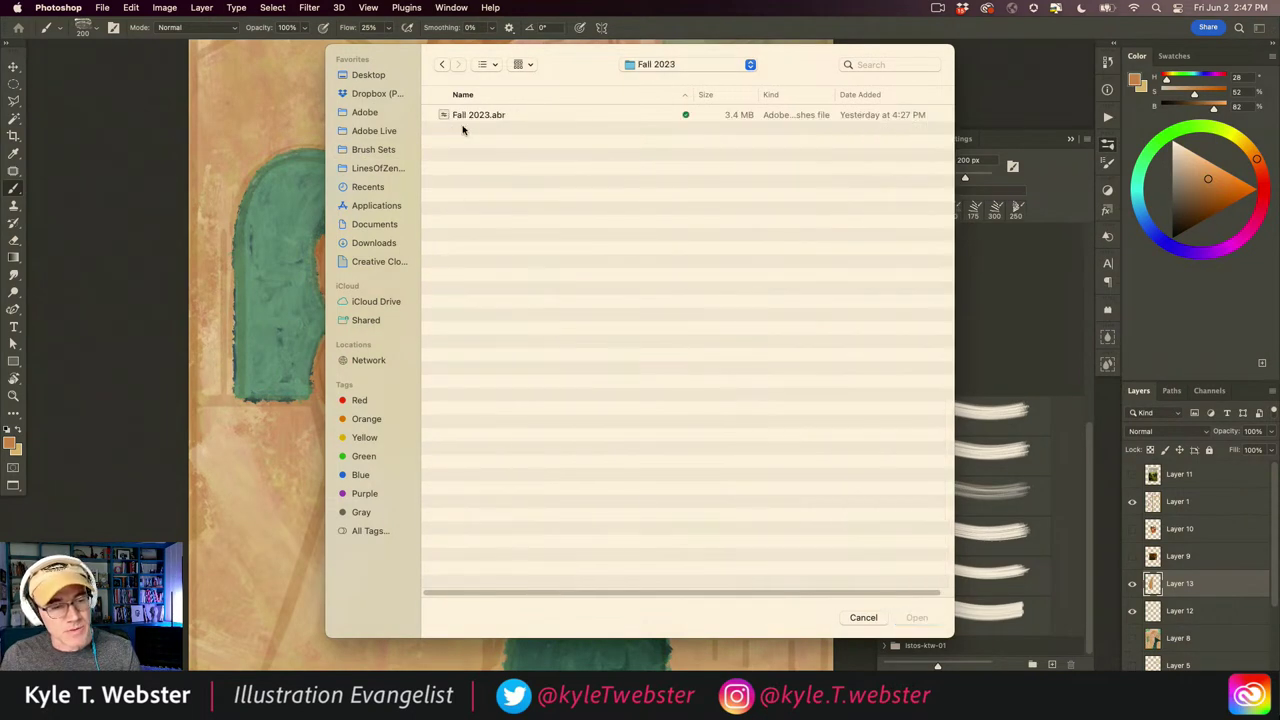
left_click(465, 117)
left_click(916, 618)
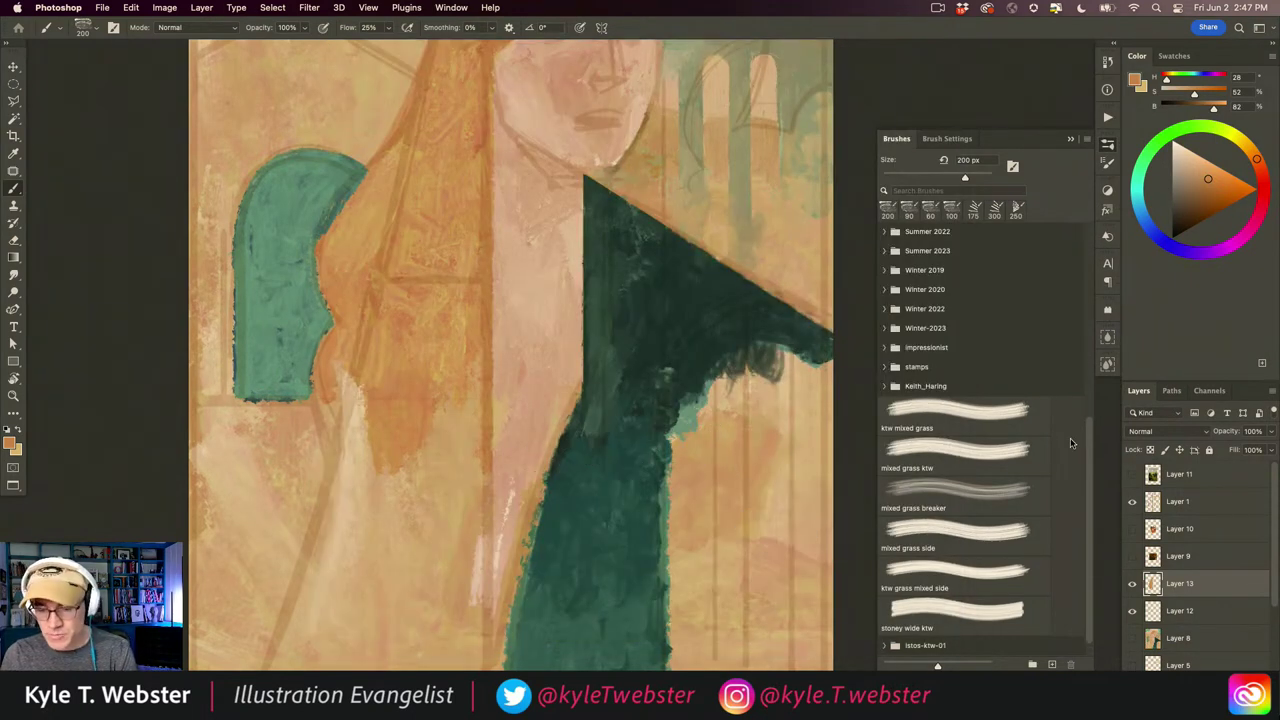
- Move the imported Fall 2023 group directly below Fall 2022 and choose its Great Paint brush
scroll(1085, 487, "down", 1)
mouse_move(901, 645)
left_mouse_down()
mouse_move(900, 270)
mouse_move(880, 210)
mouse_move(885, 332)
left_mouse_up()
left_click(886, 337)
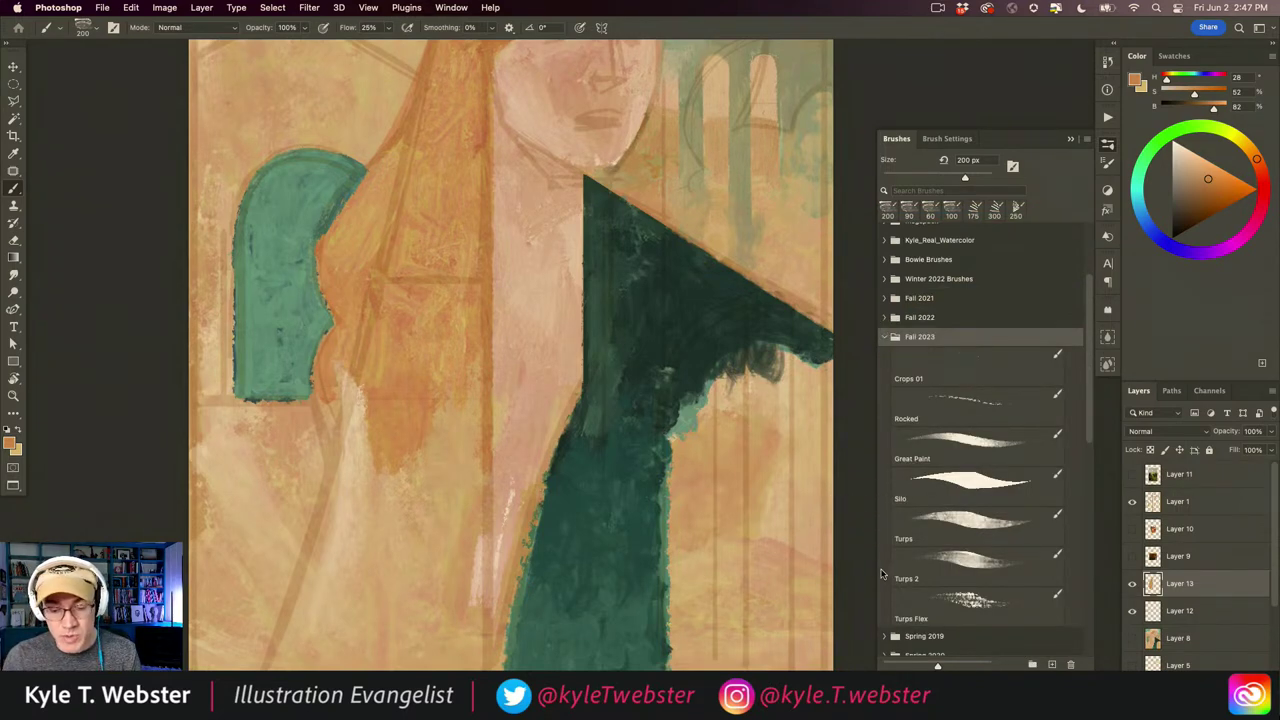
left_click(963, 437)
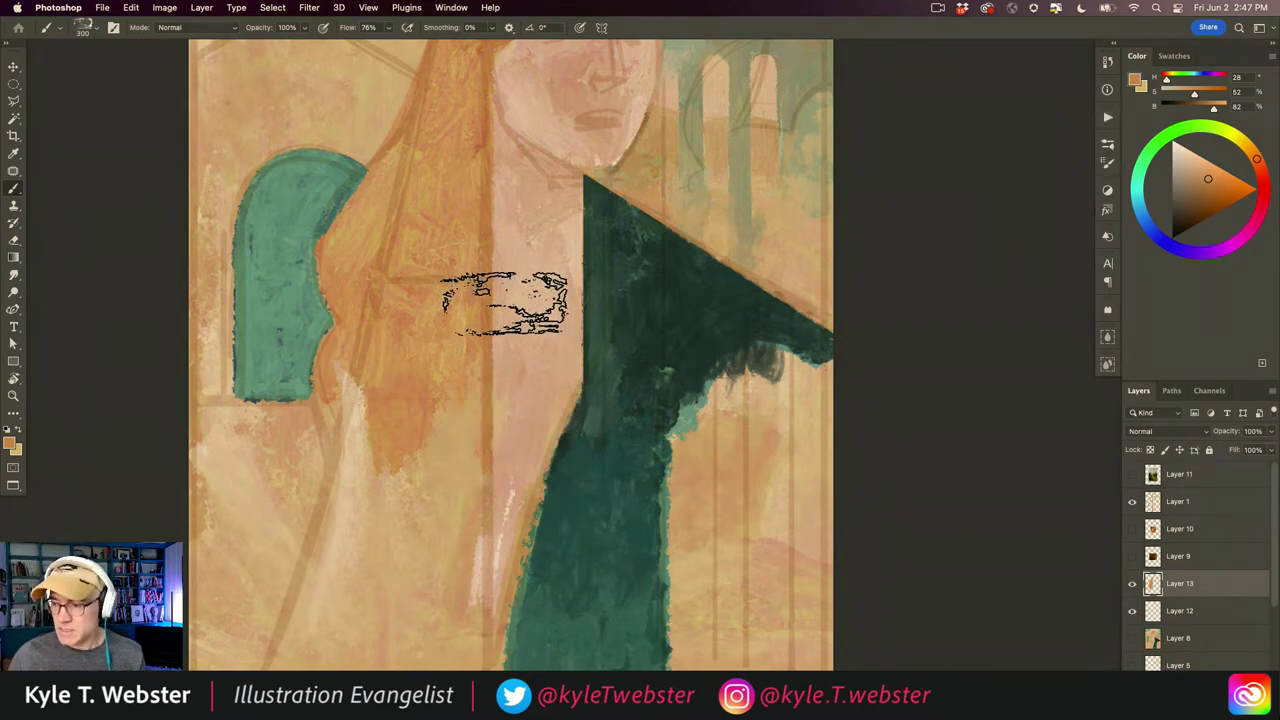
- Try orange strokes down the lower hair with the Great Paint brush at 300 px, comparing and undoing them
mouse_move(406, 460)
left_mouse_down()
mouse_move(445, 356)
mouse_move(449, 503)
mouse_move(465, 343)
mouse_move(477, 420)
mouse_move(474, 382)
mouse_move(438, 400)
mouse_move(437, 318)
mouse_move(432, 438)
mouse_move(411, 438)
mouse_move(384, 481)
mouse_move(411, 353)
mouse_move(410, 413)
mouse_move(312, 439)
mouse_move(425, 460)
mouse_move(446, 507)
mouse_move(360, 450)
left_mouse_up()
key("super+z")
key("super+z")
key("super+z")
key("super+z")
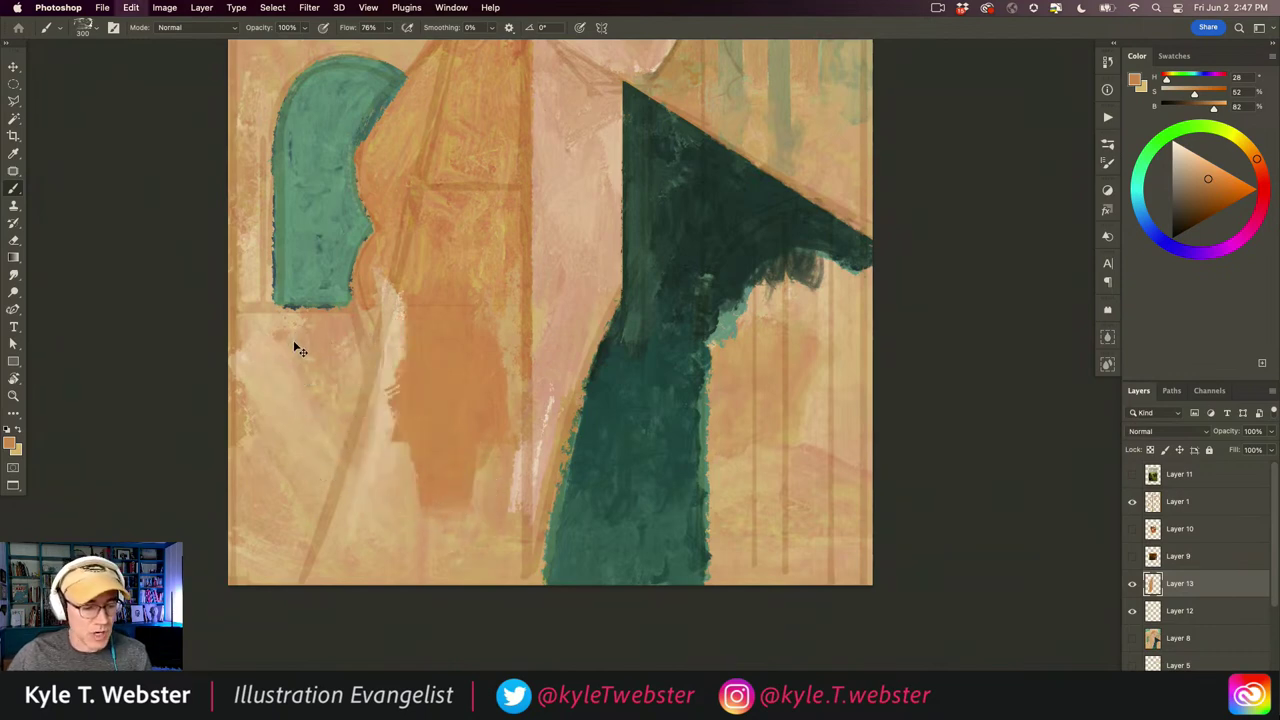
key("super+z")
key("super+z")
key("super+z")
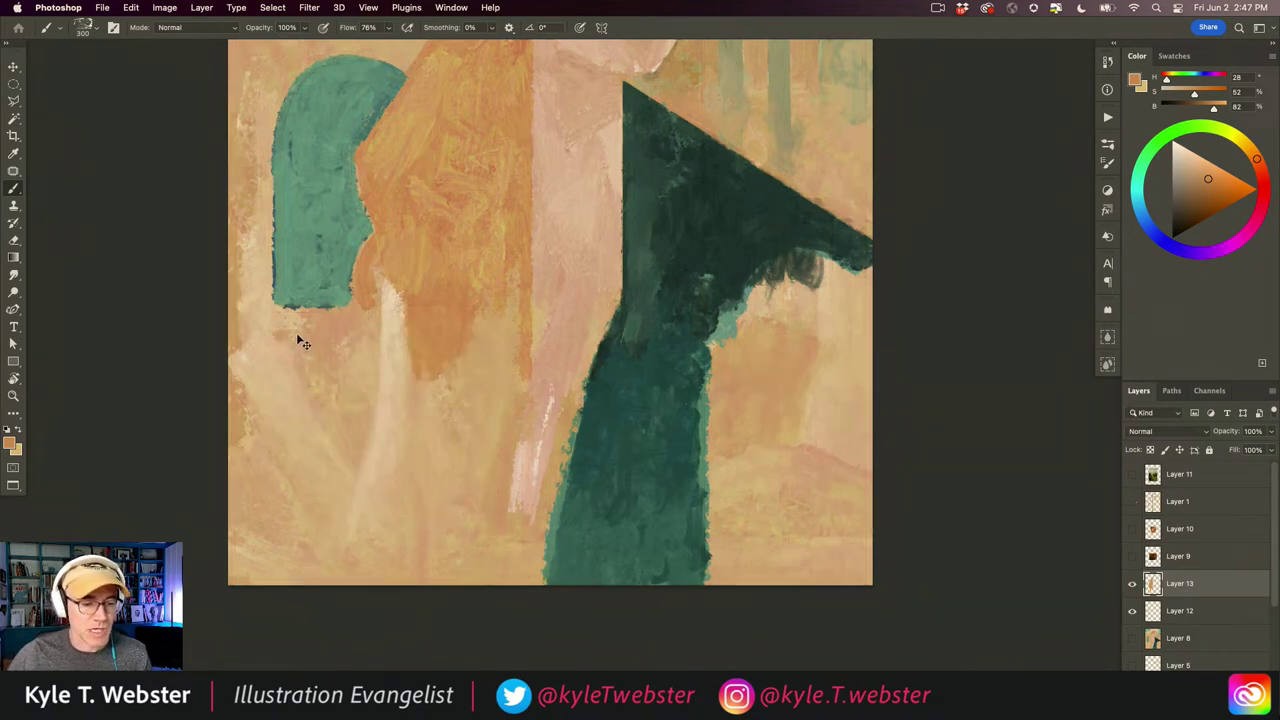
key("super+shift+z")
key("super+shift+z")
key("super+shift+z")
key("super+shift+z")
key("super+shift+z")
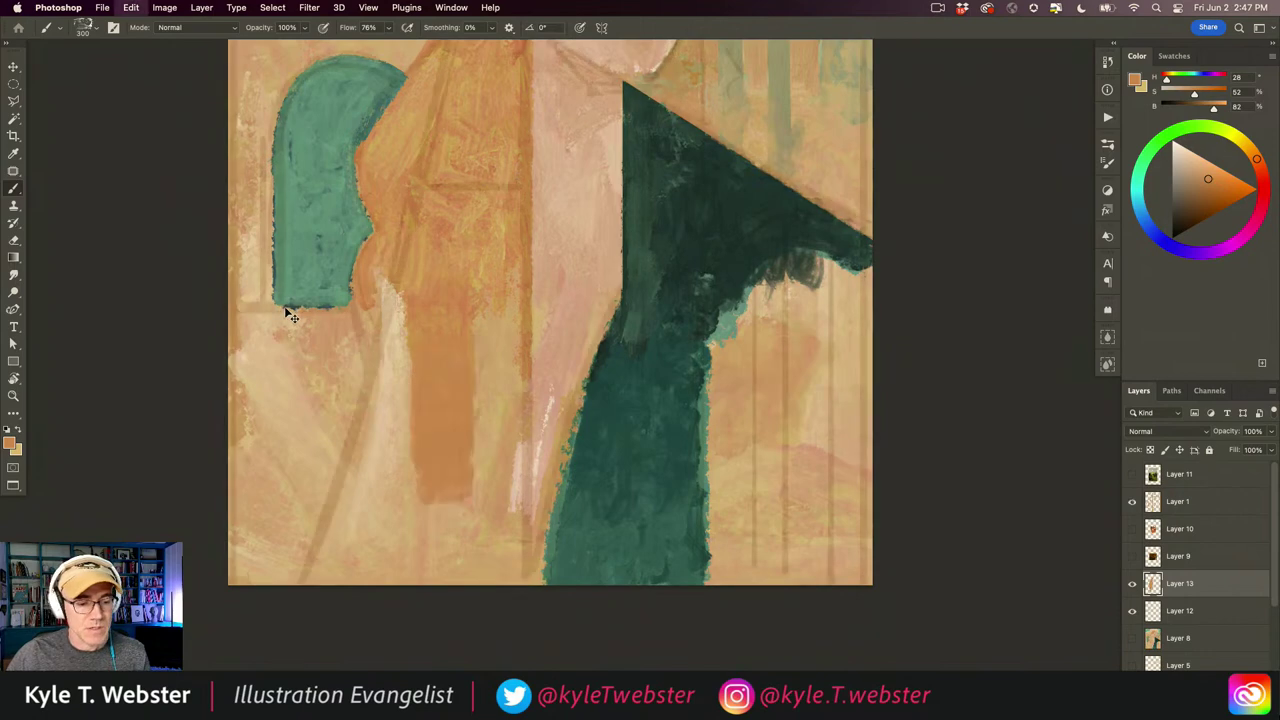
scroll(255, 250, "up", 5)
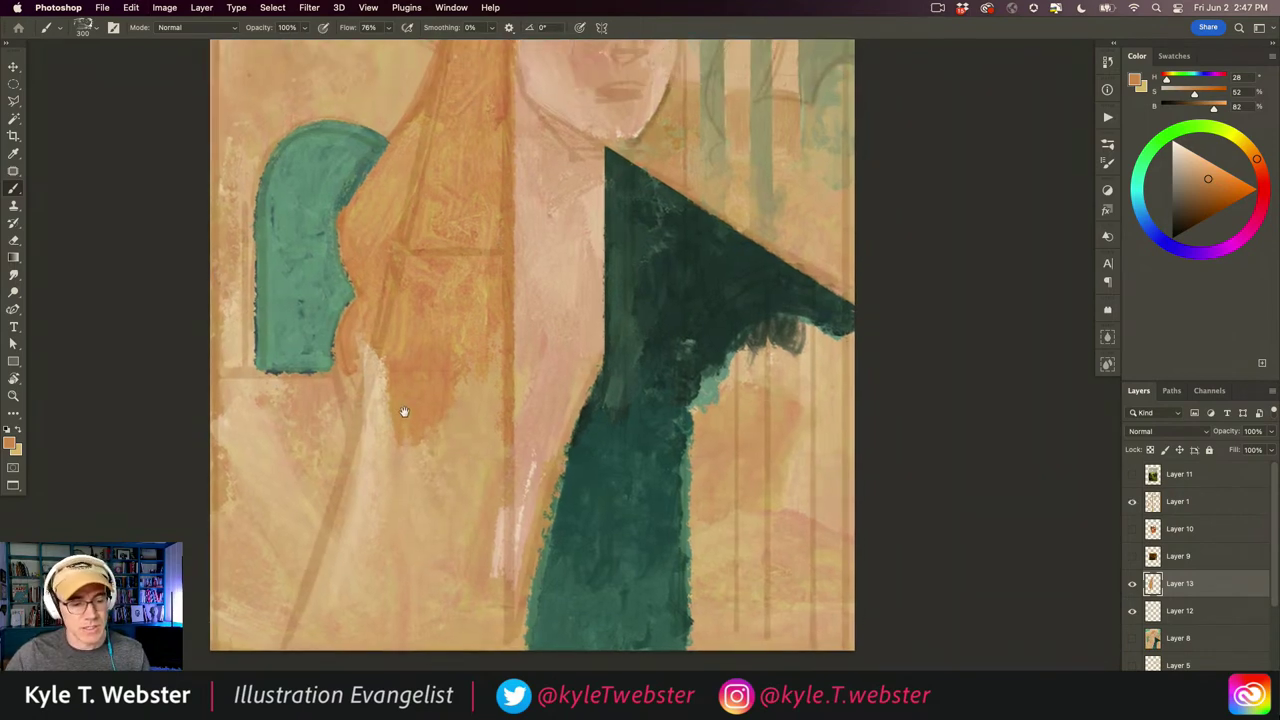
- Set the Great Paint brush's foreground/background colour control to Pen Pressure in its Color Dynamics
left_click(1107, 144)
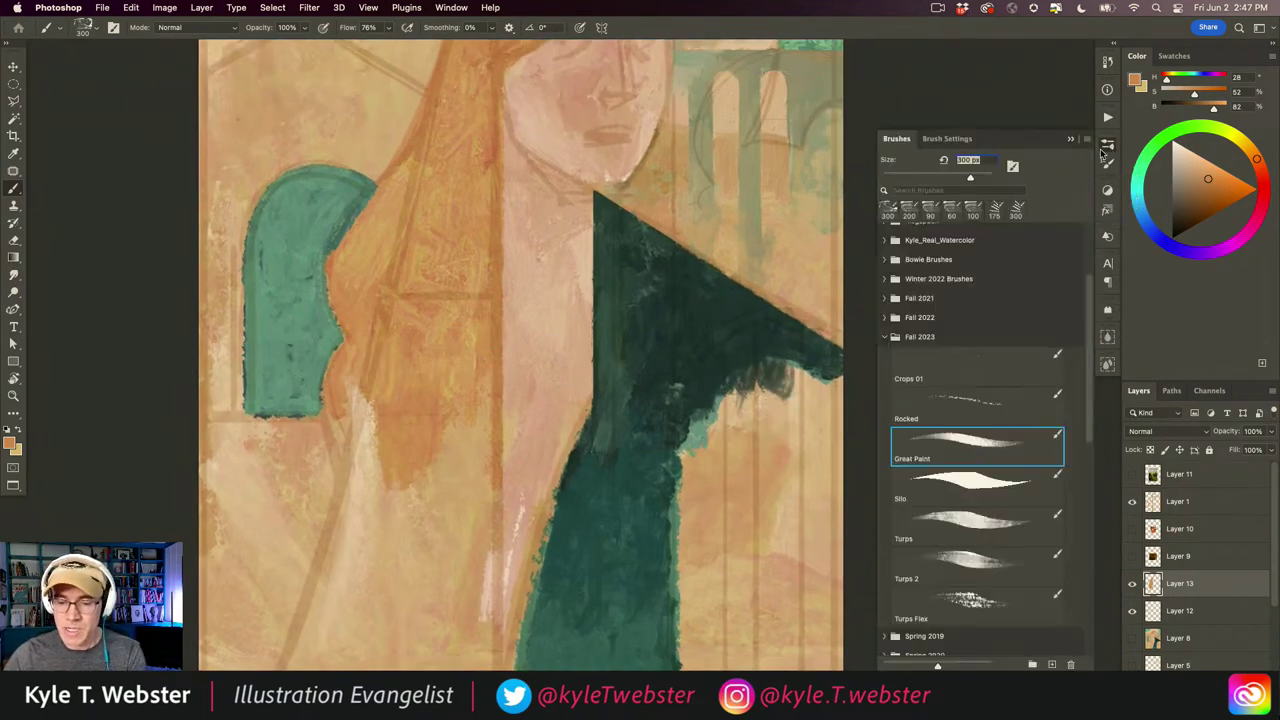
left_click(884, 338)
left_click(939, 141)
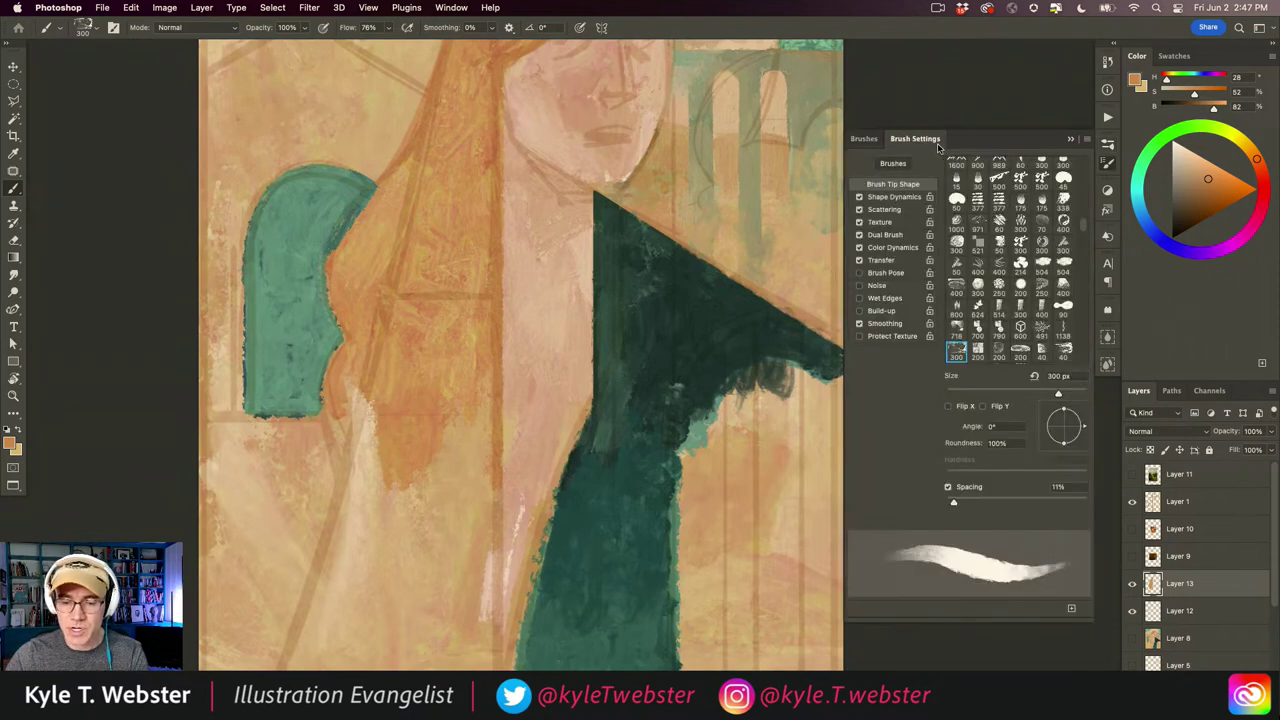
left_click(890, 247)
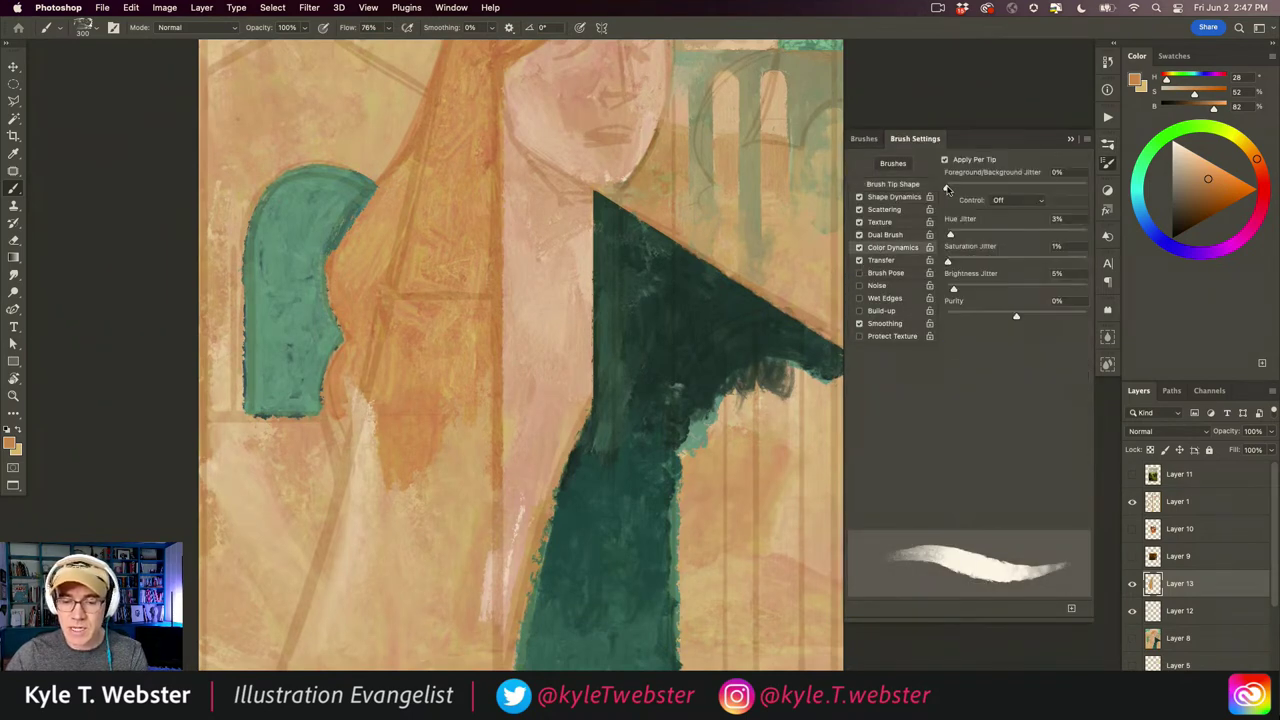
left_click(995, 200)
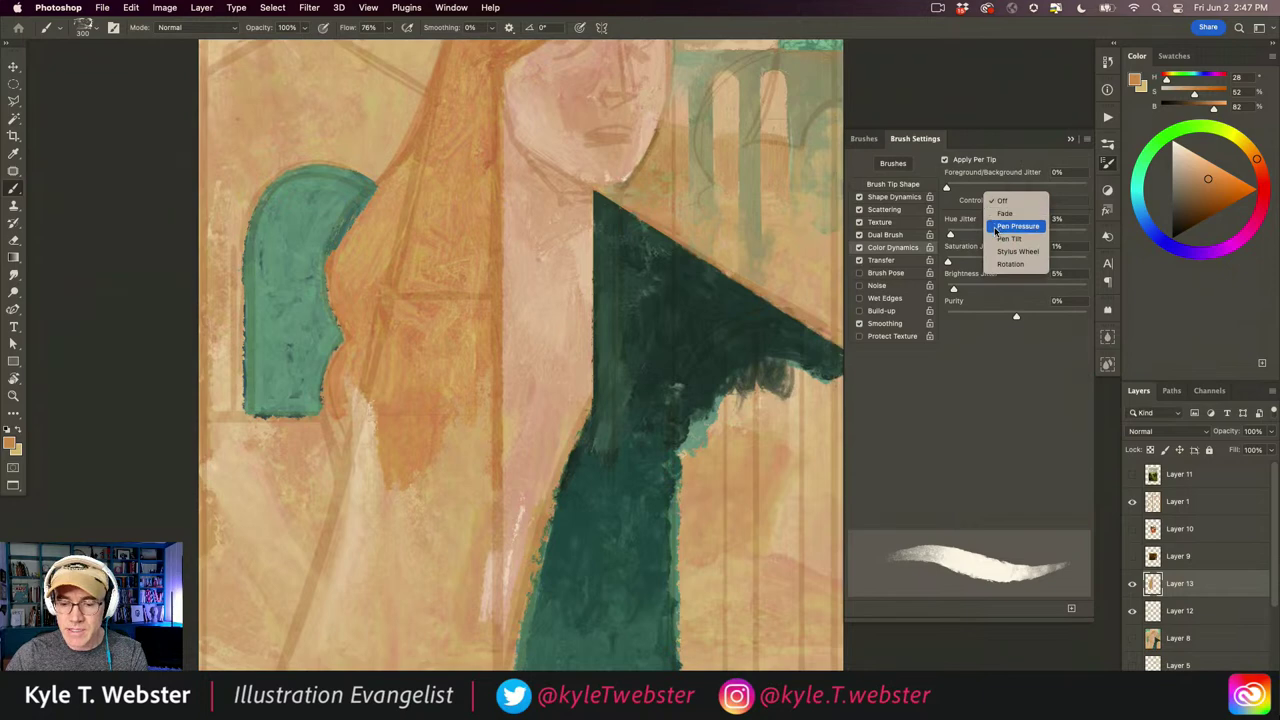
left_click(1017, 226)
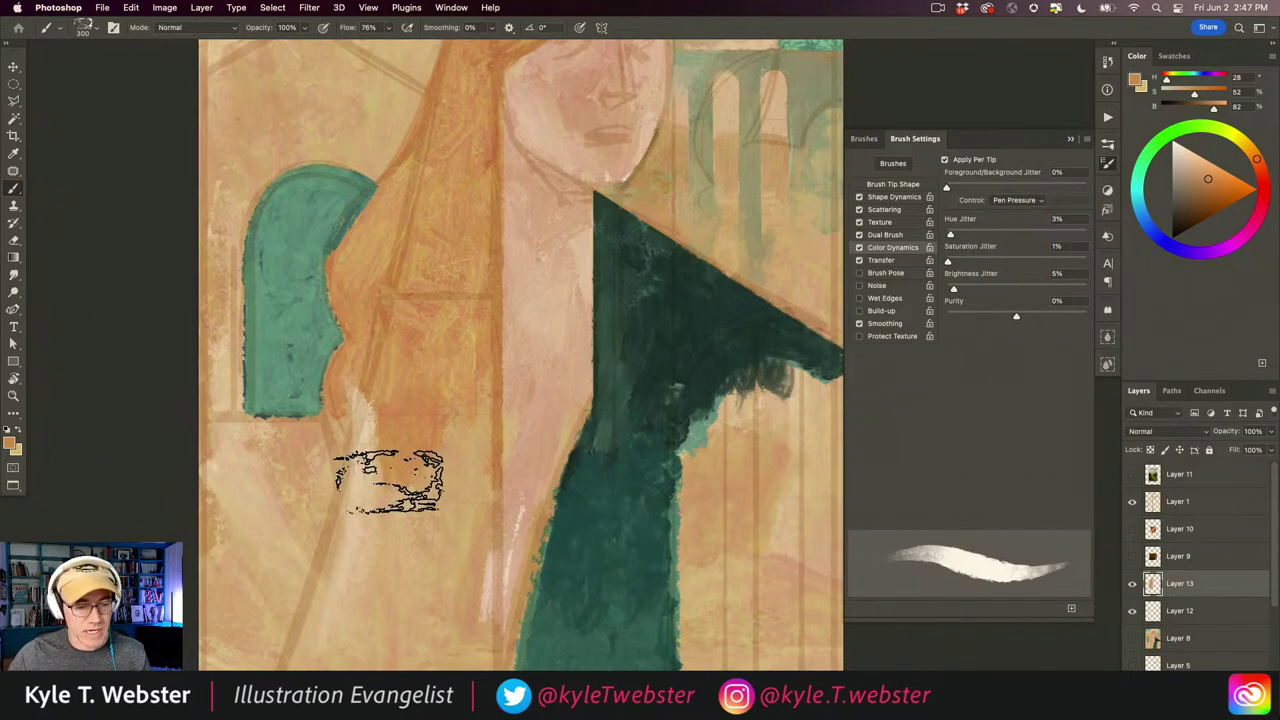
- Paint the lower hair with the pressure-controlled orange and yellow blend, undoing the last strokes
left_click_drag(428, 409, 423, 500)
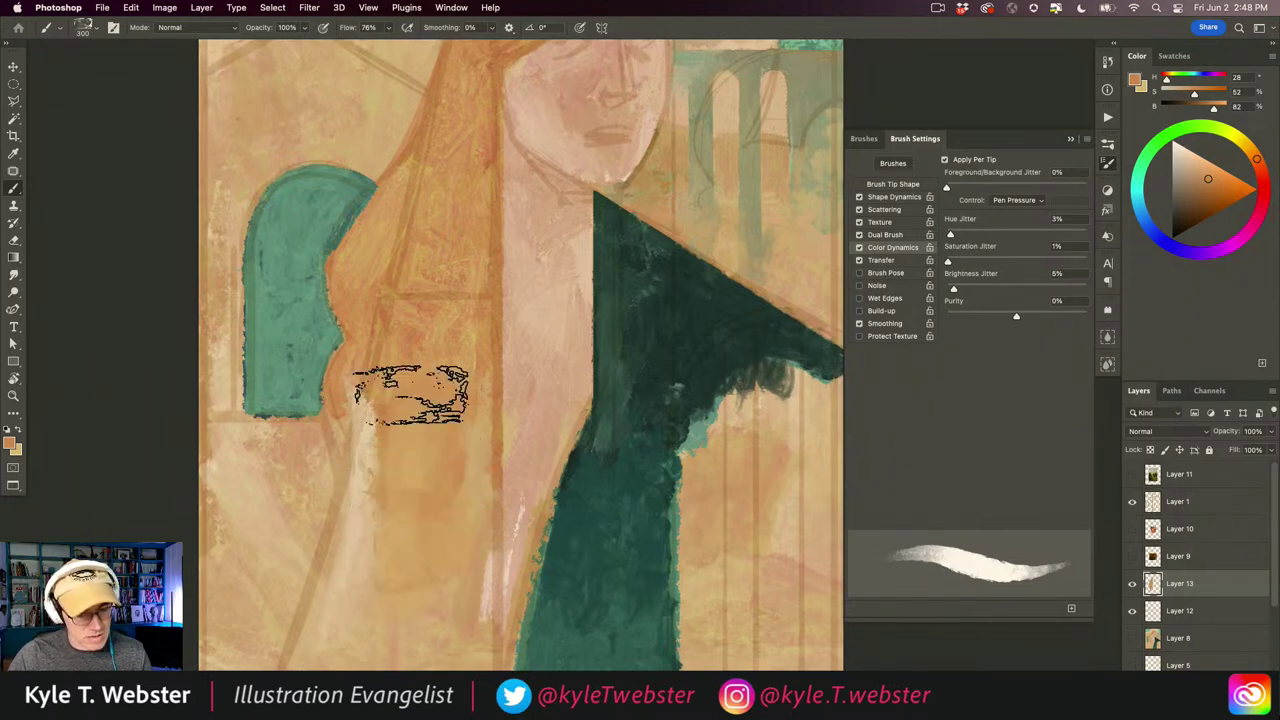
key("super+z")
key("super+z")
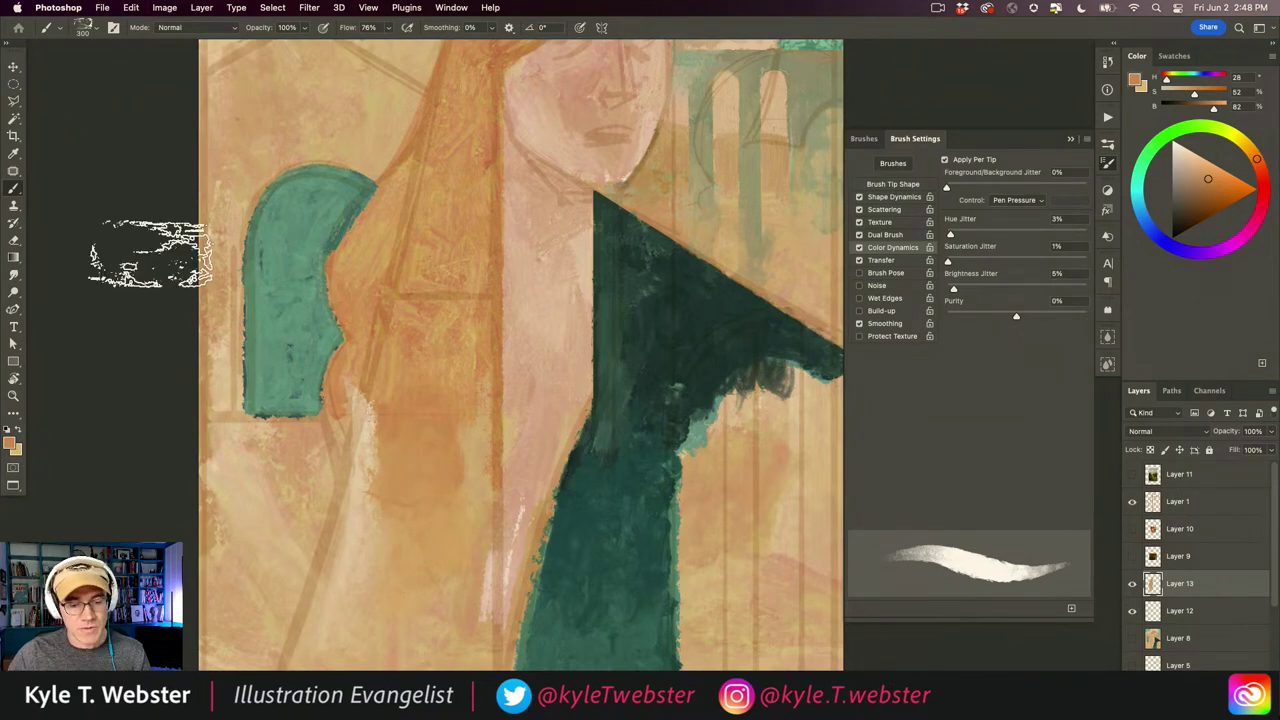
- Sample the dress's dark green as the foreground colour and reduce the brush size to 150 px
left_click(732, 307, "alt")
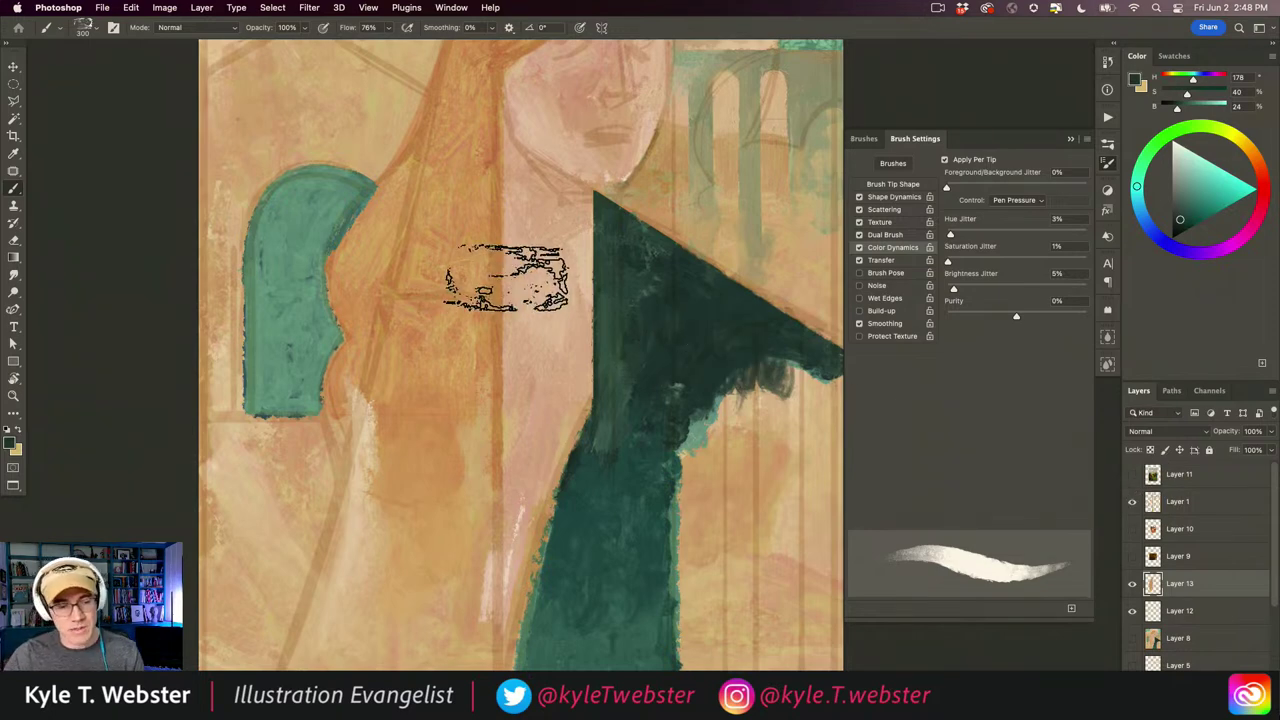
key("bracketleft")
key("bracketleft")
key("bracketleft")
key("bracketleft")
key("bracketleft")
key("bracketleft")
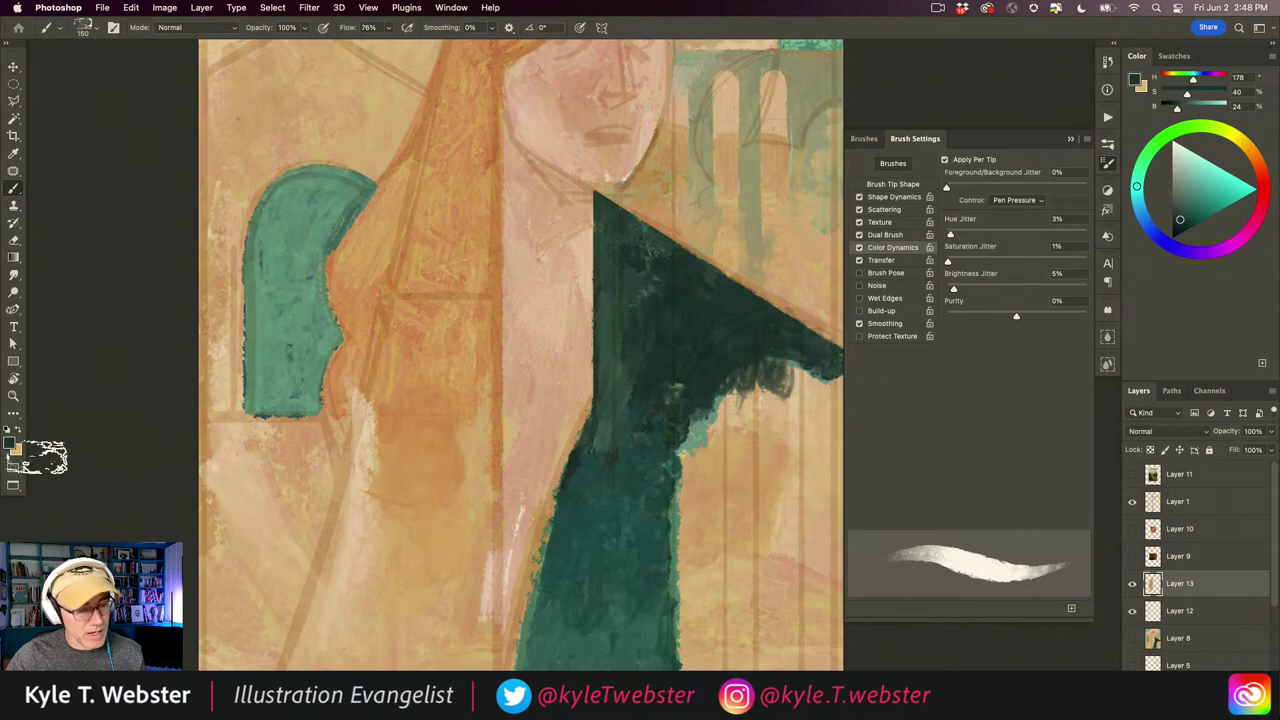
- Set the background colour to the lighter green sampled from the dress's edge below the shoulder
left_click(18, 452)
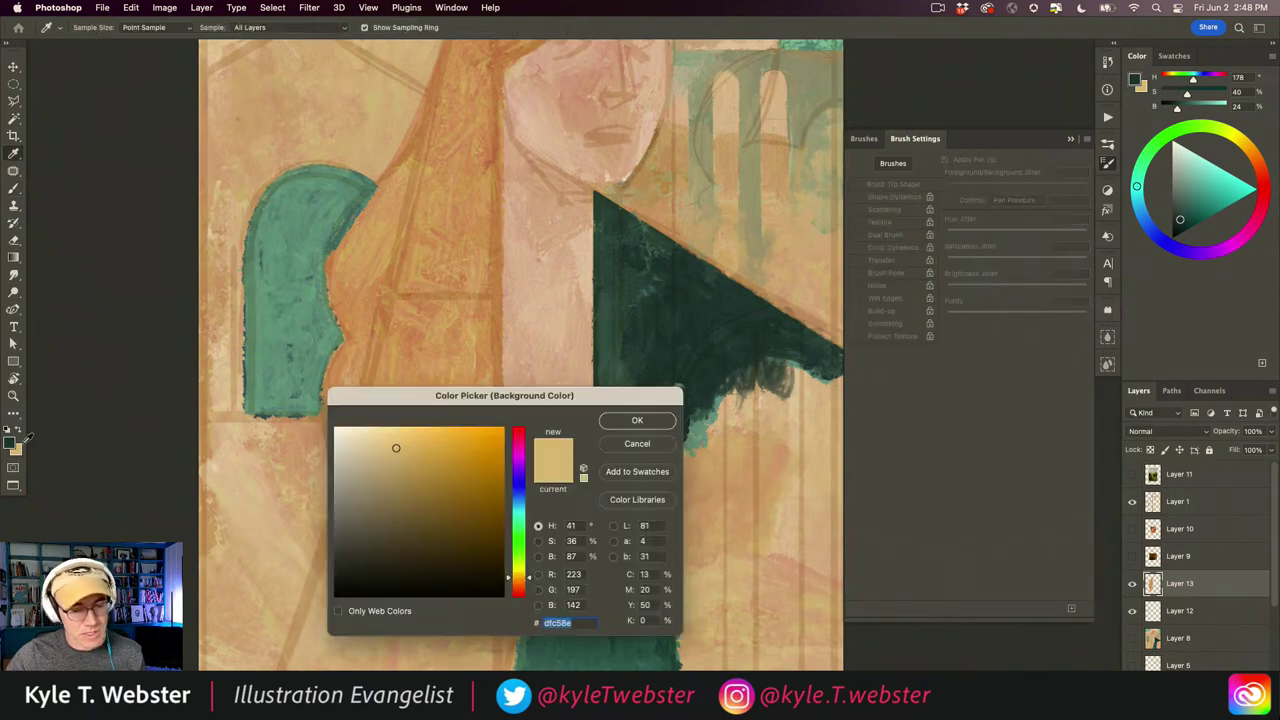
left_click(699, 423)
left_click(630, 423)
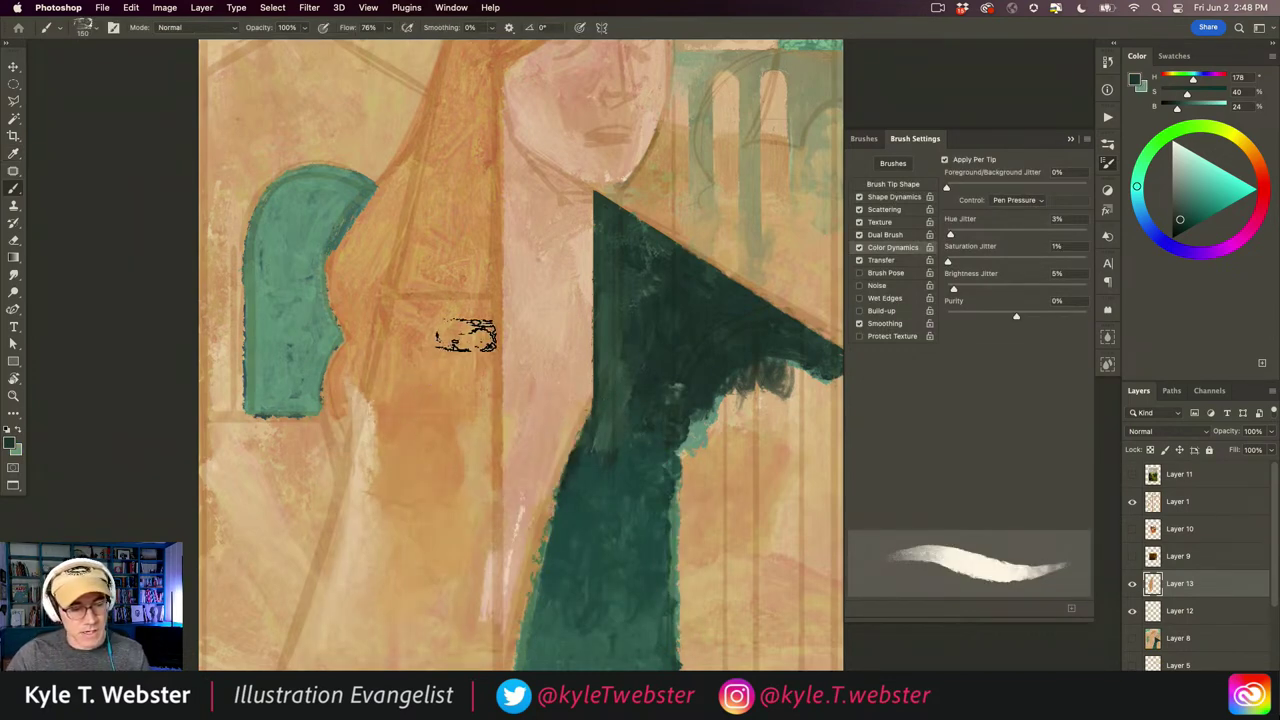
- Paint the dress's dark green section below the orange hair, with a straight upper edge and textured strokes downward
left_click_drag(486, 306, 452, 309)
left_click_drag(410, 307, 468, 308)
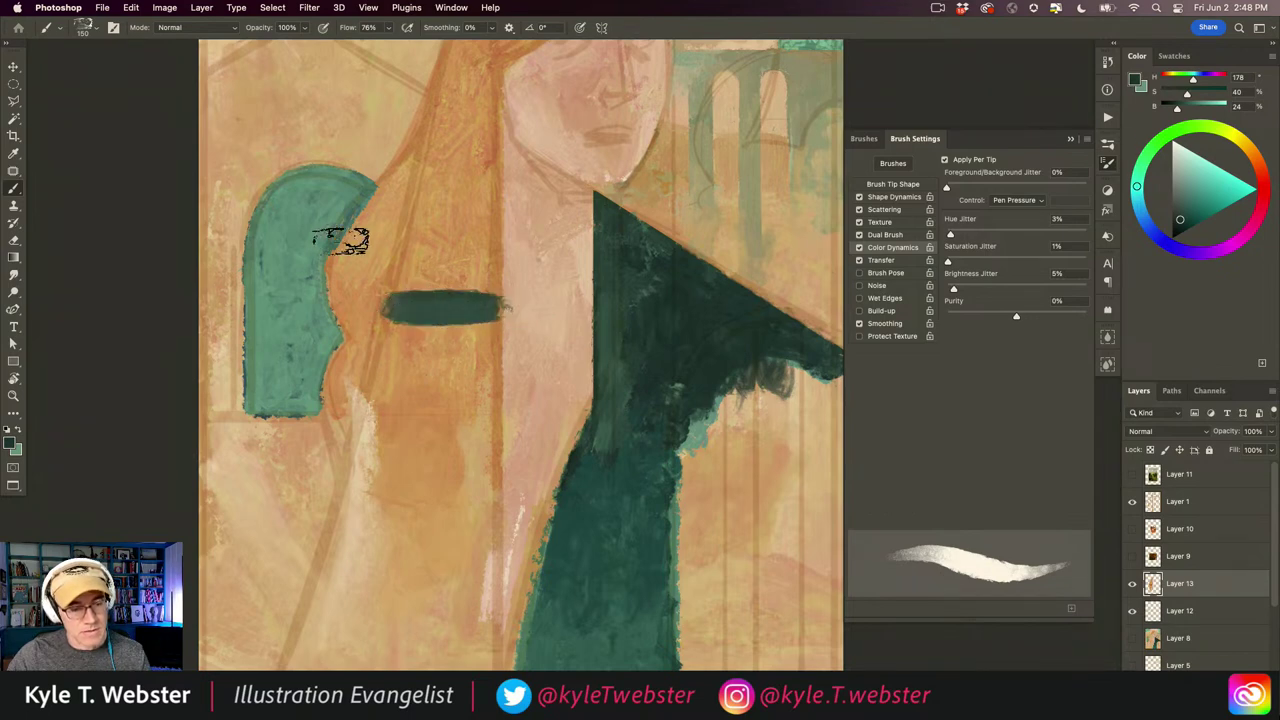
mouse_move(443, 323)
left_mouse_down()
mouse_move(433, 369)
mouse_move(414, 314)
mouse_move(402, 346)
mouse_move(403, 314)
mouse_move(388, 394)
mouse_move(420, 427)
mouse_move(440, 330)
mouse_move(453, 367)
mouse_move(460, 317)
mouse_move(476, 334)
mouse_move(480, 321)
mouse_move(480, 394)
mouse_move(473, 404)
mouse_move(448, 374)
mouse_move(430, 374)
mouse_move(458, 317)
mouse_move(433, 444)
mouse_move(459, 400)
mouse_move(463, 372)
mouse_move(427, 444)
mouse_move(442, 462)
mouse_move(459, 400)
mouse_move(474, 450)
mouse_move(481, 411)
mouse_move(467, 405)
mouse_move(473, 427)
mouse_move(482, 406)
mouse_move(485, 449)
mouse_move(485, 397)
mouse_move(486, 486)
left_mouse_up()
mouse_move(490, 312)
left_mouse_down()
mouse_move(491, 457)
mouse_move(474, 437)
left_mouse_up()
mouse_move(481, 311)
left_mouse_down()
mouse_move(480, 523)
mouse_move(466, 462)
left_mouse_up()
mouse_move(466, 380)
left_mouse_down()
mouse_move(457, 503)
mouse_move(425, 485)
mouse_move(419, 428)
mouse_move(405, 495)
mouse_move(429, 459)
mouse_move(421, 407)
mouse_move(401, 396)
mouse_move(394, 449)
mouse_move(380, 457)
mouse_move(389, 375)
mouse_move(380, 431)
mouse_move(341, 348)
left_mouse_up()
mouse_move(420, 263)
left_mouse_down()
mouse_move(365, 497)
mouse_move(383, 420)
mouse_move(377, 510)
mouse_move(417, 441)
mouse_move(423, 397)
mouse_move(390, 447)
mouse_move(411, 366)
mouse_move(419, 411)
mouse_move(432, 384)
mouse_move(420, 381)
mouse_move(427, 476)
mouse_move(467, 475)
mouse_move(487, 541)
mouse_move(501, 499)
mouse_move(501, 539)
mouse_move(495, 444)
mouse_move(431, 400)
left_mouse_up()
mouse_move(447, 487)
left_mouse_down()
mouse_move(438, 537)
mouse_move(450, 515)
mouse_move(414, 515)
mouse_move(395, 492)
mouse_move(441, 451)
mouse_move(426, 443)
mouse_move(436, 418)
mouse_move(460, 409)
mouse_move(462, 468)
mouse_move(450, 388)
mouse_move(464, 343)
mouse_move(463, 430)
mouse_move(469, 413)
mouse_move(422, 367)
mouse_move(444, 298)
mouse_move(421, 419)
mouse_move(460, 364)
mouse_move(446, 310)
mouse_move(419, 338)
mouse_move(269, 353)
mouse_move(431, 450)
left_mouse_up()
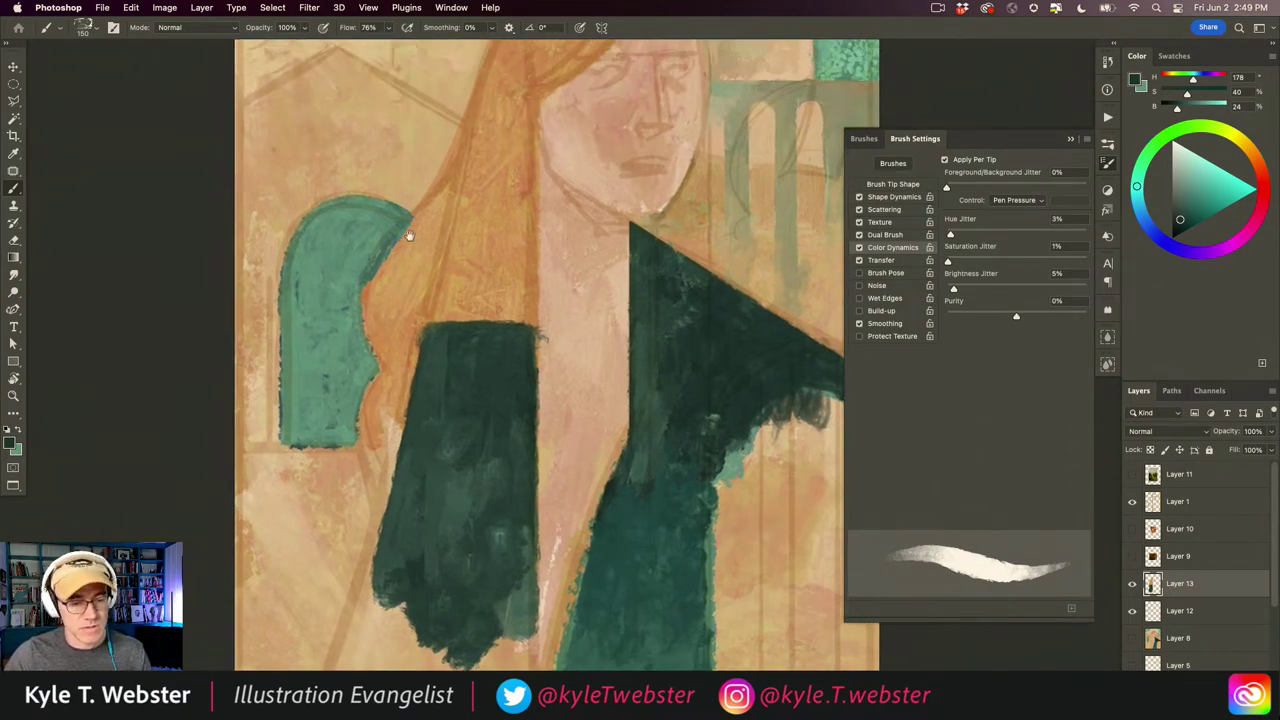
left_click(494, 316)
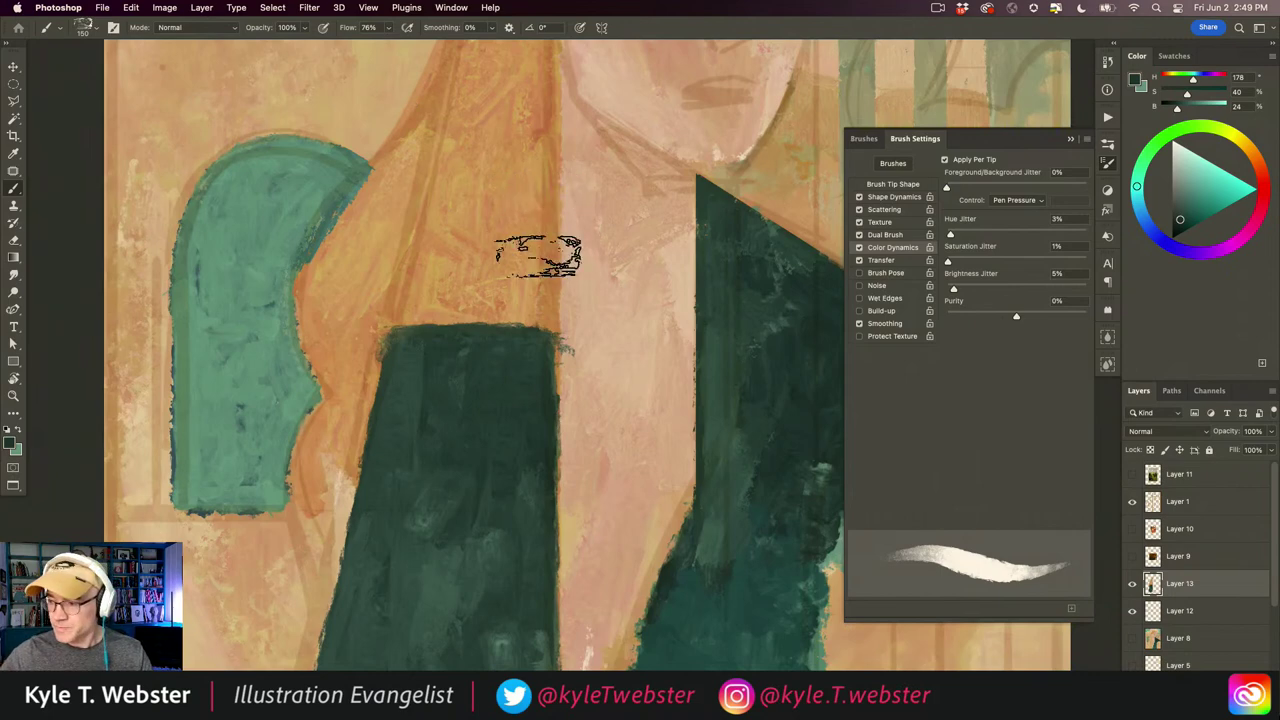
- Reduce the brush size to 50 px and extend the dress's dark green upward in a curve beside the neck, using sampled green
key("bracketleft")
key("bracketleft")
key("bracketleft")
key("bracketleft")
key("bracketleft")
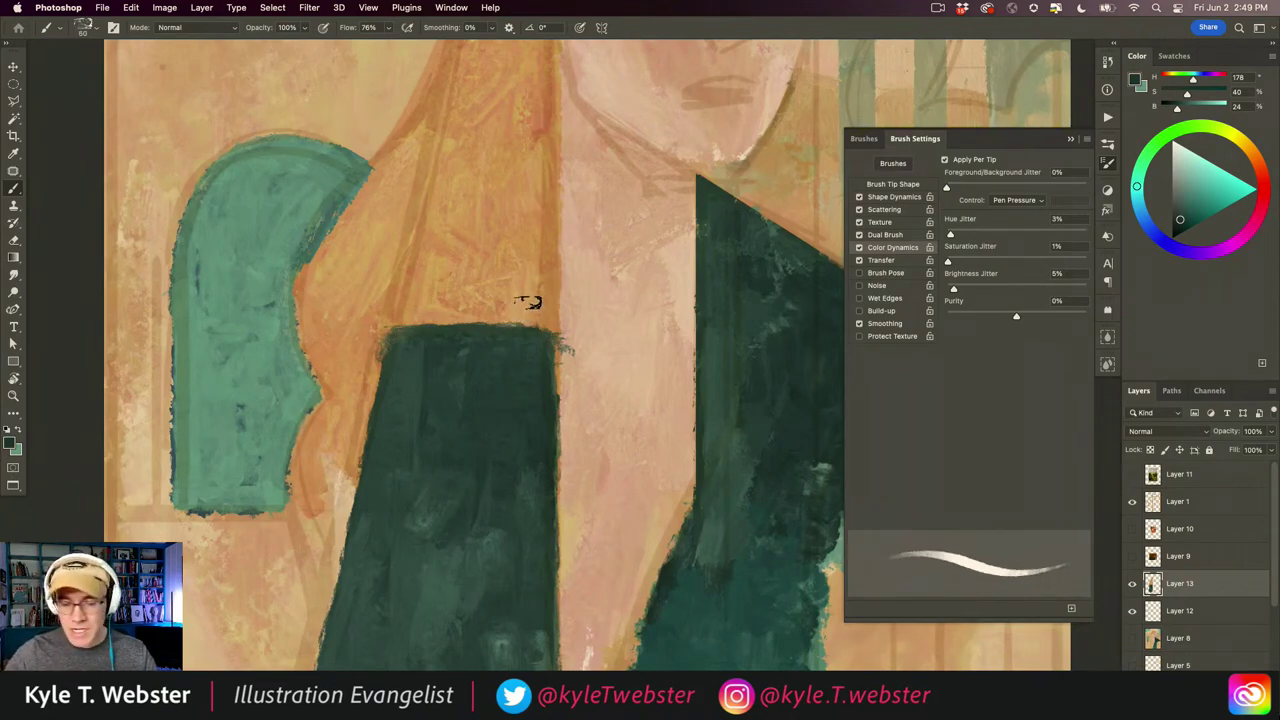
left_click(496, 331, "alt")
mouse_move(530, 323)
left_mouse_down()
mouse_move(558, 276)
mouse_move(551, 347)
mouse_move(553, 297)
mouse_move(533, 325)
mouse_move(486, 334)
mouse_move(546, 305)
left_mouse_up()
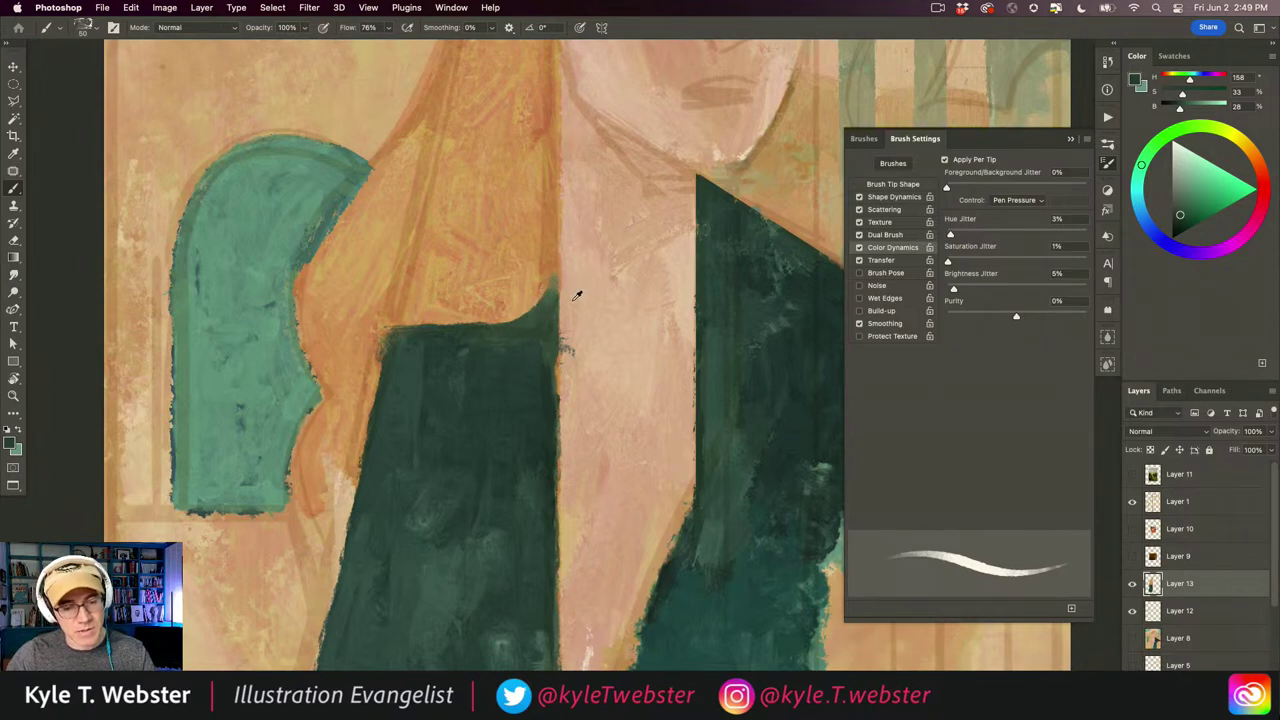
- Paint over the neck edge beside the dress with sampled skin tone and rework the hair above the dress's curve with sampled orange
left_click(576, 296, "alt")
left_click_drag(569, 266, 570, 378)
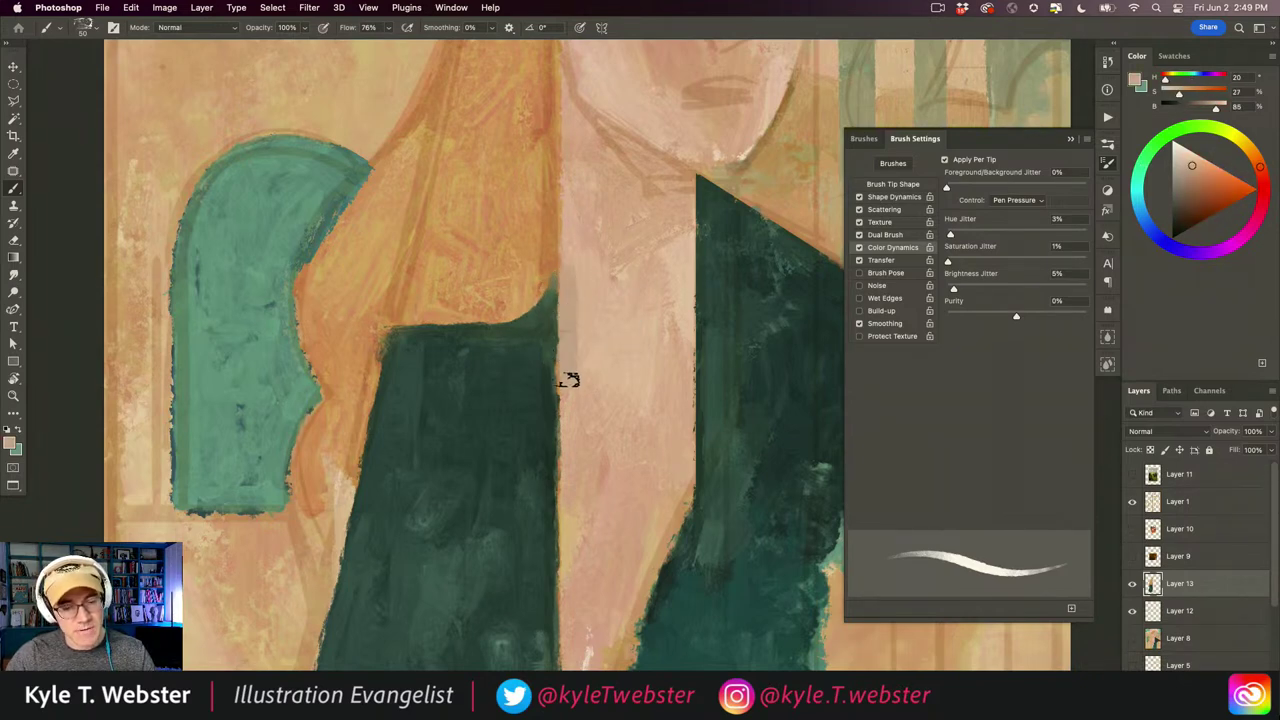
left_click(543, 259, "alt")
mouse_move(533, 293)
left_mouse_down()
mouse_move(504, 314)
mouse_move(540, 247)
mouse_move(538, 282)
mouse_move(488, 302)
mouse_move(501, 236)
mouse_move(479, 255)
mouse_move(511, 206)
mouse_move(485, 240)
left_mouse_up()
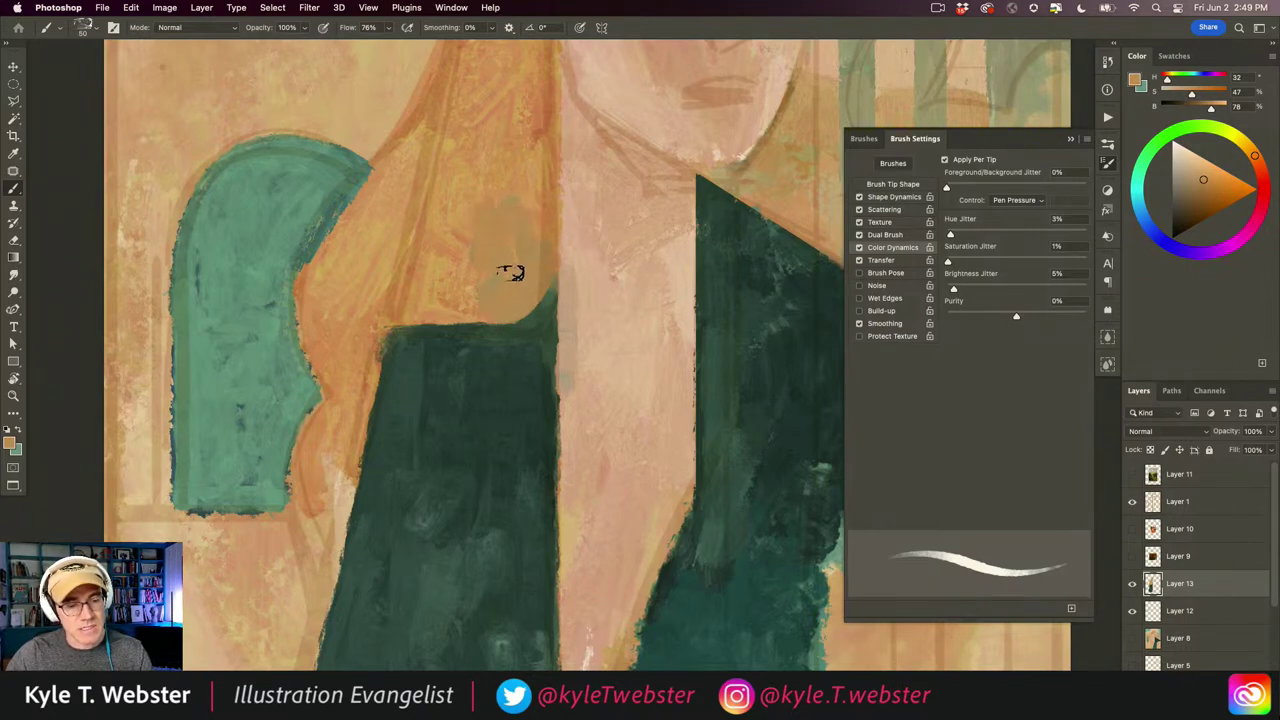
- Set the foreground colour to an orange and the background colour to a yellow, both sampled from the lower hair
left_click(440, 399, "alt")
left_click(440, 399, "alt")
left_click(432, 447, "super")
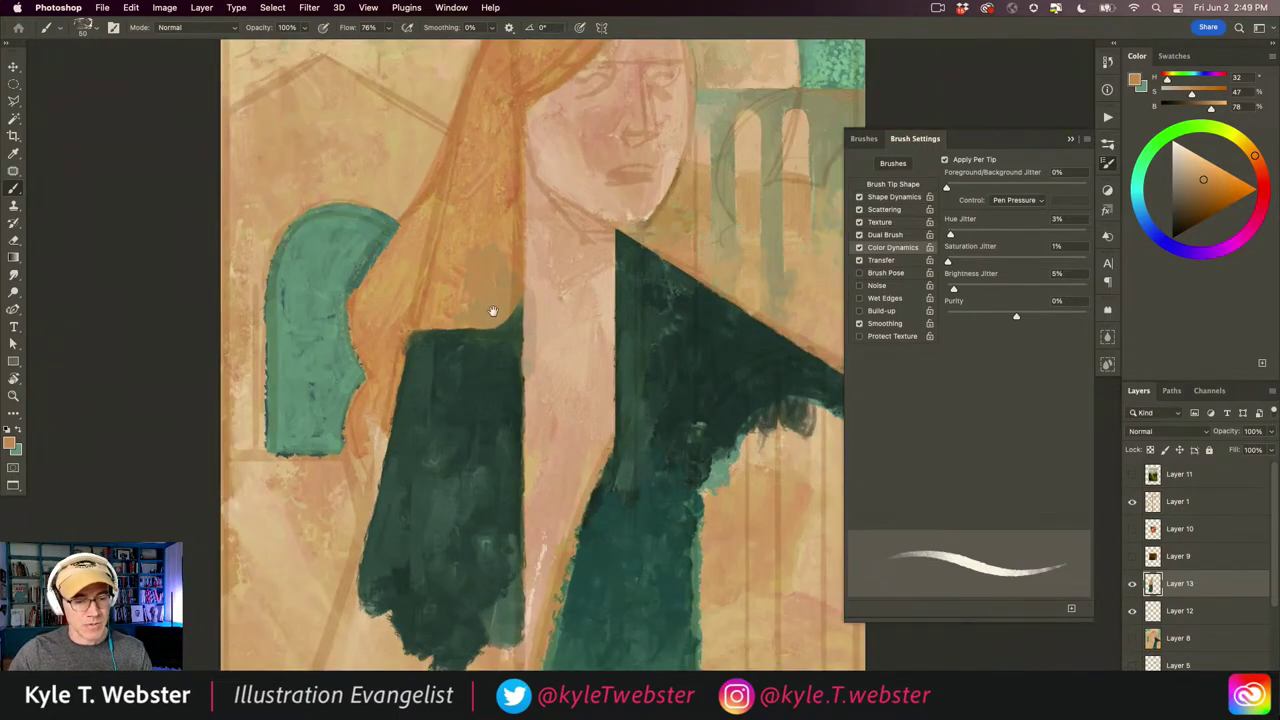
left_click_drag(383, 379, 401, 378)
left_click(399, 382, "super")
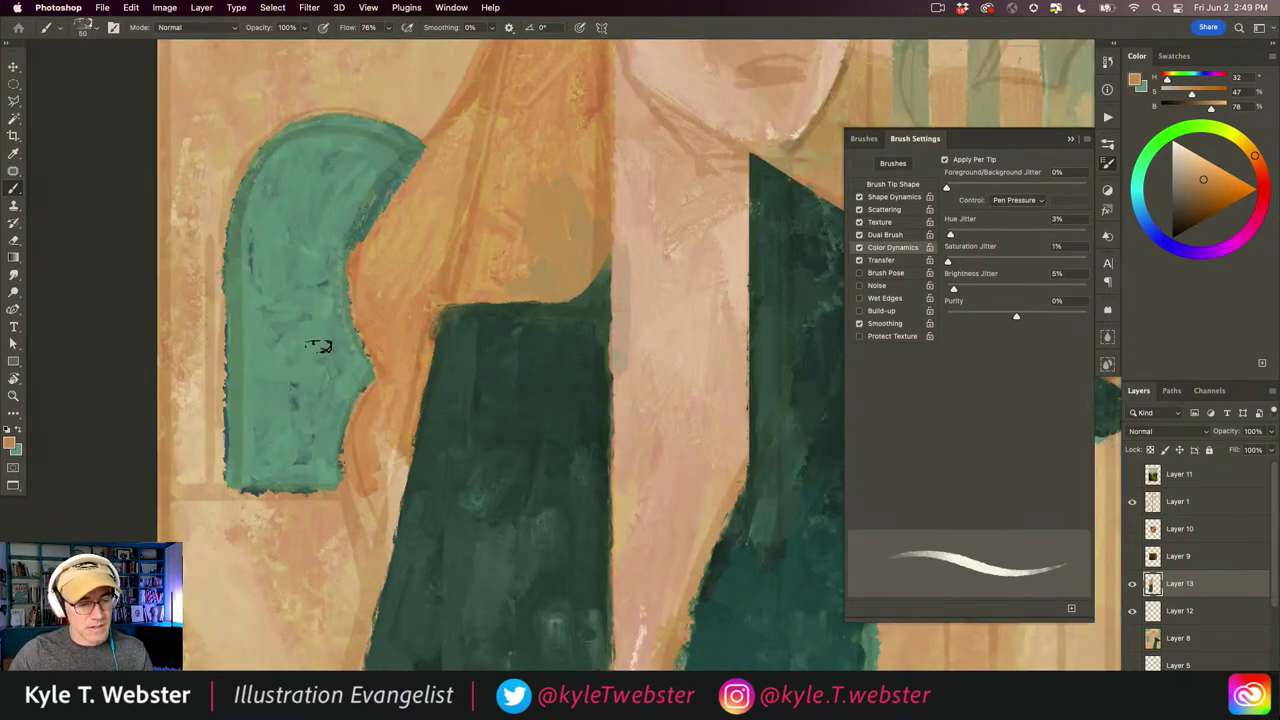
left_click(405, 279, "alt")
left_click(18, 450)
left_click(434, 241)
left_click(634, 421)
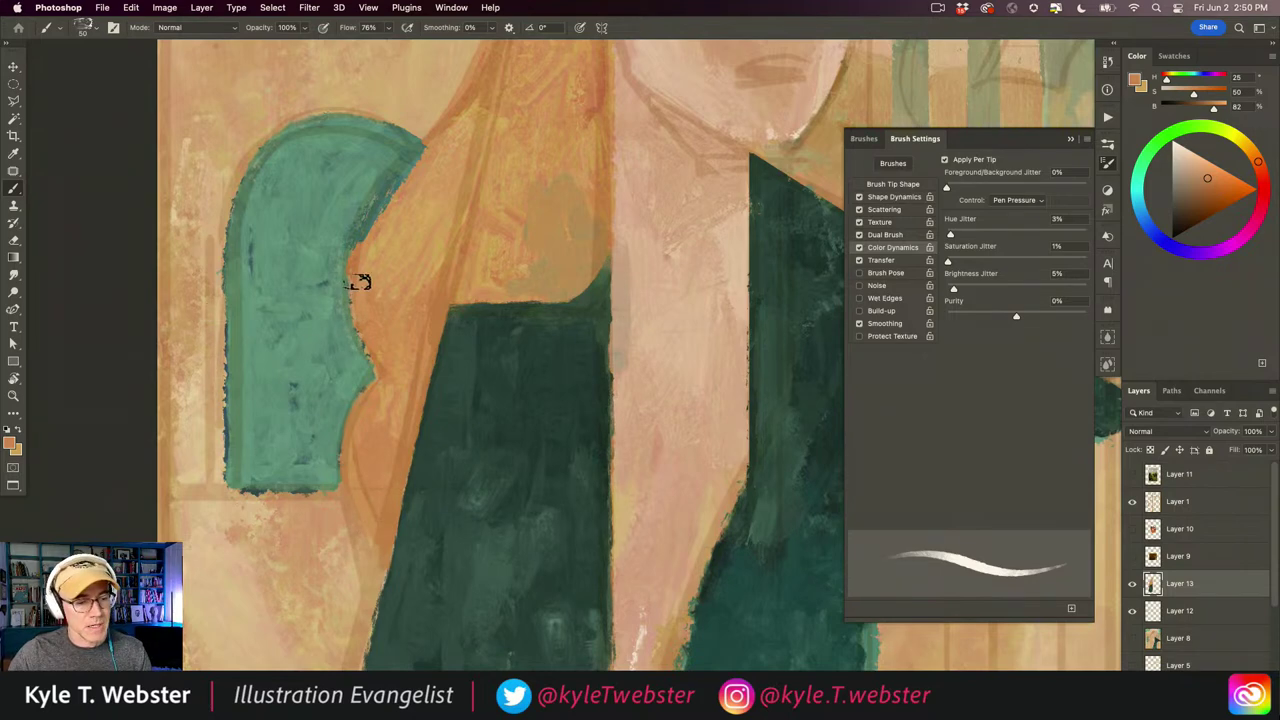
- Hide Layer 1's sketch and paint the lower hair's wavy outer edge in orange where it meets the green arch
scroll(380, 294, "up", 3)
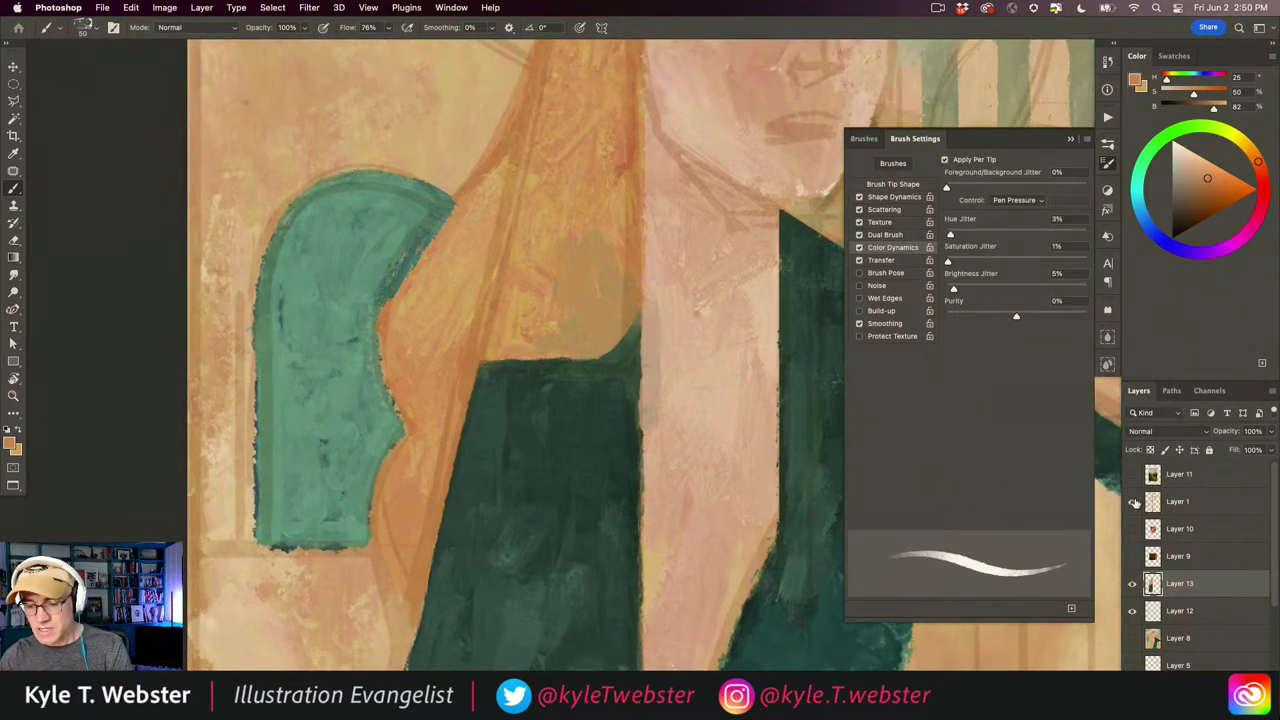
left_click(1134, 502)
mouse_move(460, 210)
left_mouse_down()
mouse_move(466, 197)
mouse_move(417, 269)
mouse_move(472, 216)
left_mouse_up()
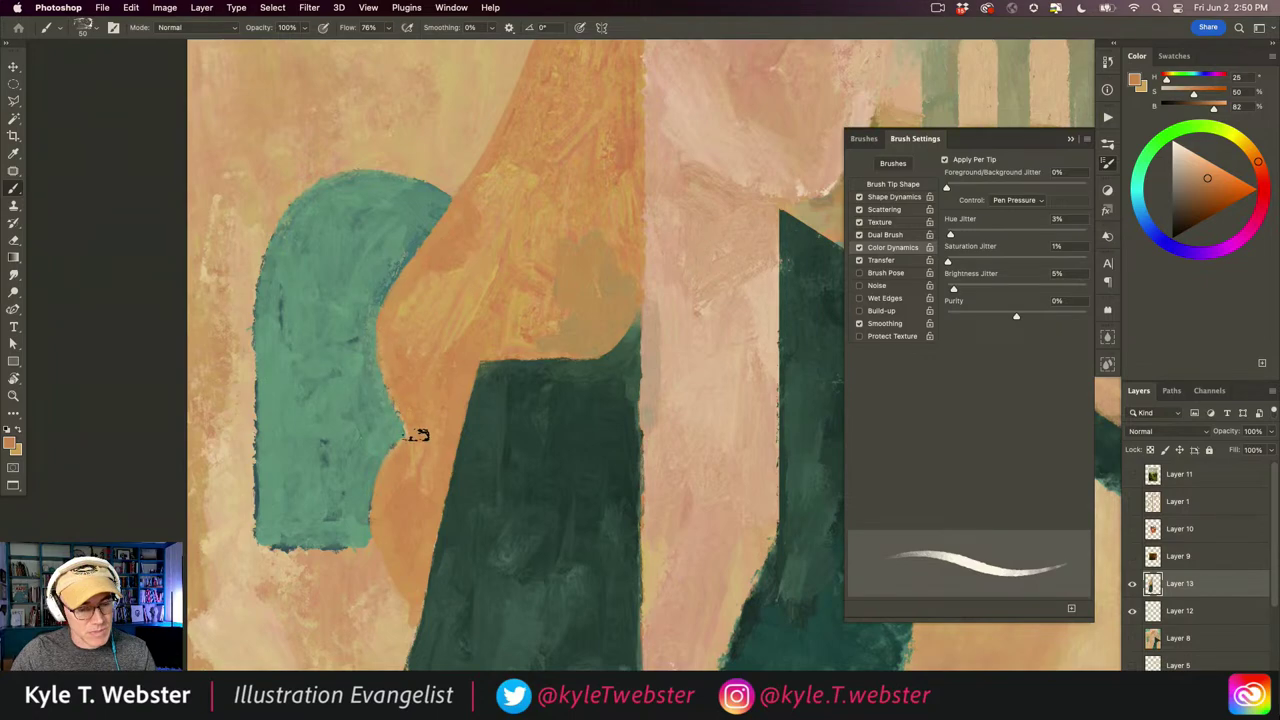
left_click_drag(385, 432, 442, 428)
left_click_drag(368, 306, 342, 302)
scroll(343, 320, "down", 3)
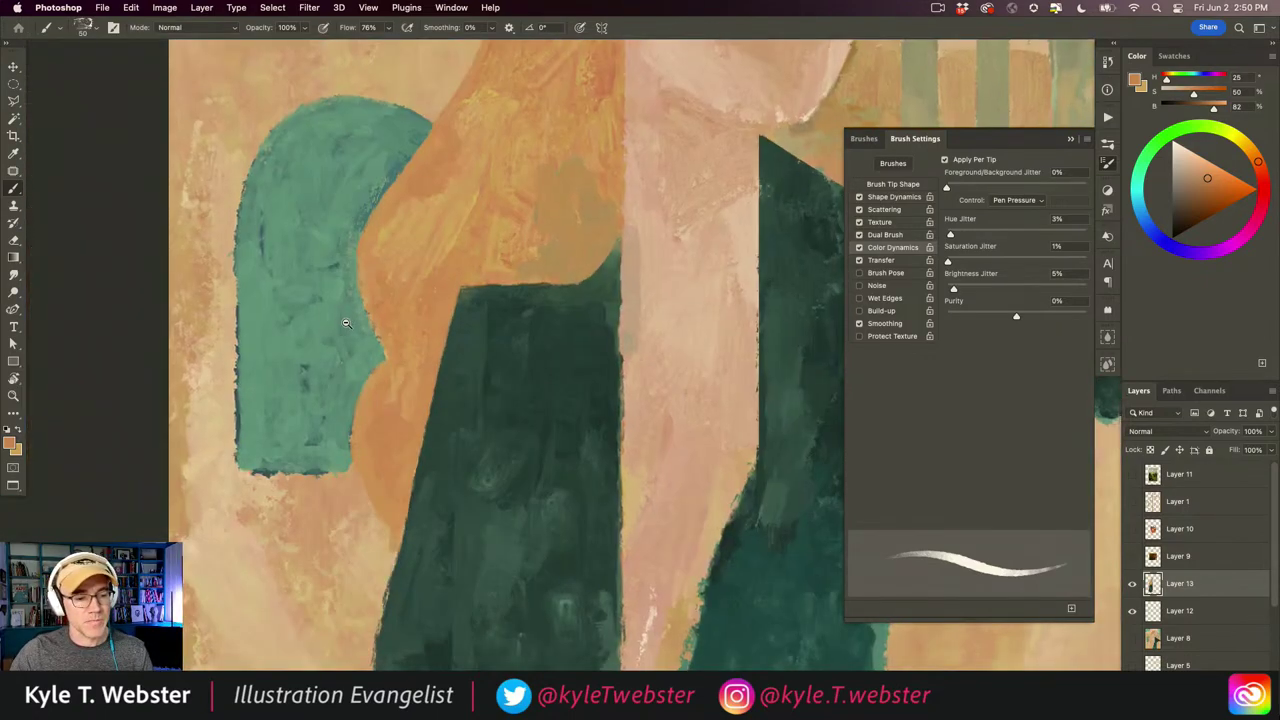
scroll(352, 318, "up", 2)
left_click(355, 318)
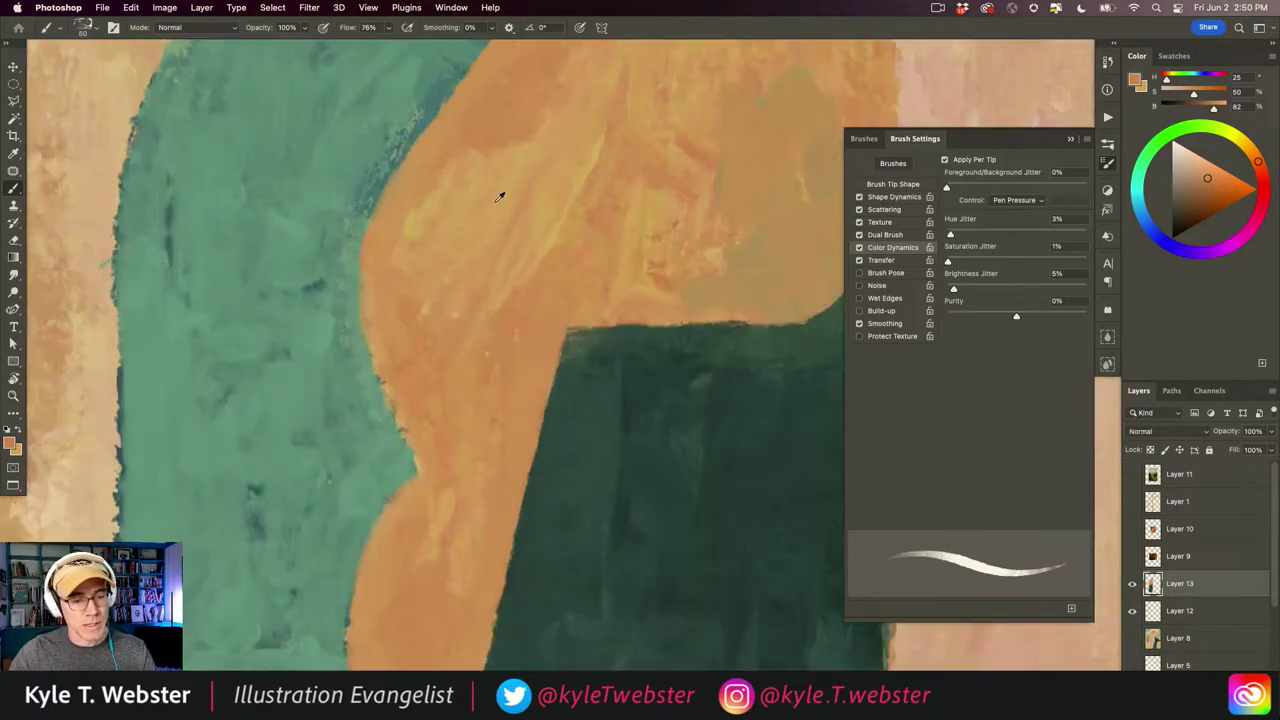
mouse_move(395, 407)
left_mouse_down()
mouse_move(357, 434)
mouse_move(352, 397)
left_mouse_up()
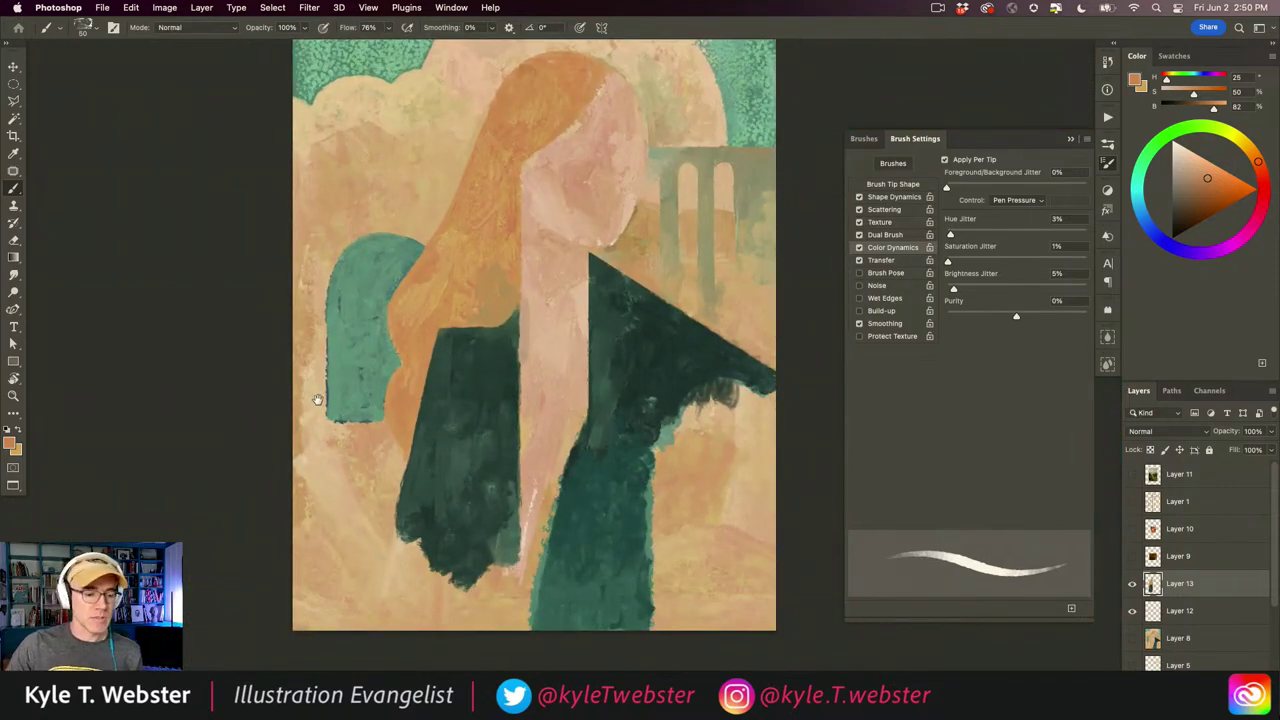
- Sample the light beige beside the green arch and paint along the arch's outer vertical edge to clean it up
left_click(337, 428)
left_click_drag(335, 441, 406, 465)
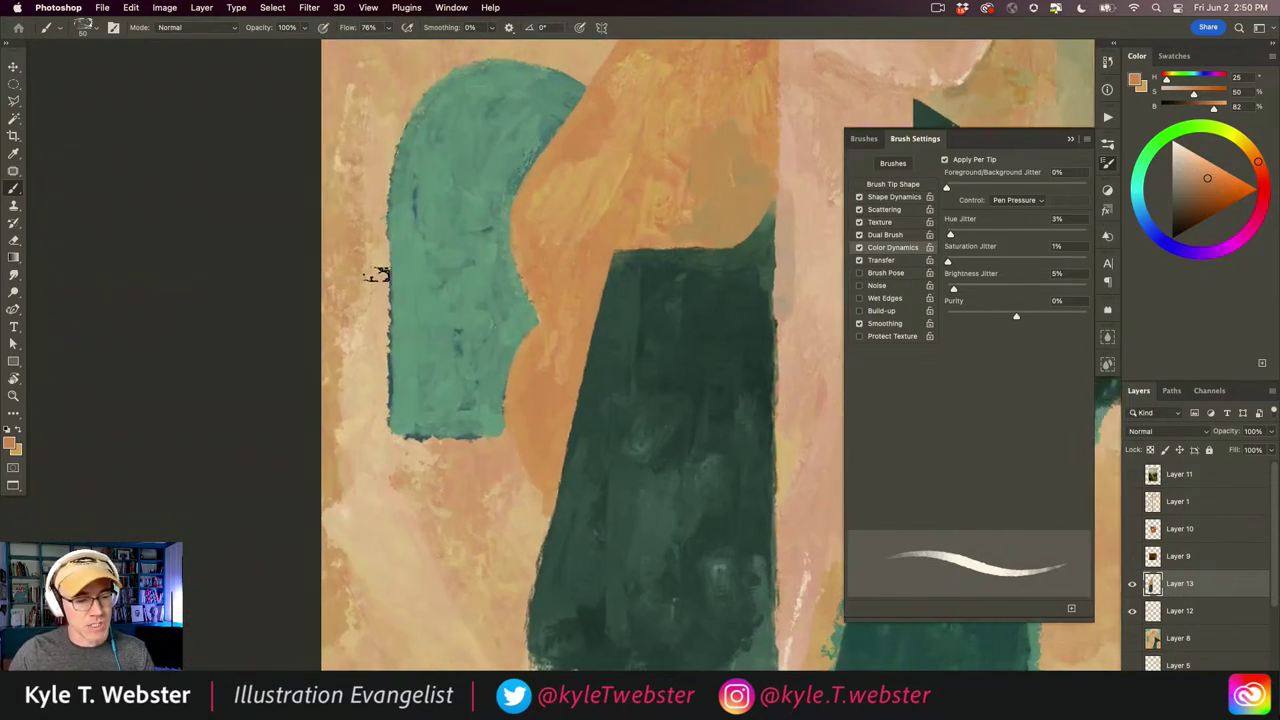
left_click(381, 295, "alt")
left_click_drag(367, 201, 369, 431)
left_click_drag(375, 166, 378, 479)
scroll(379, 478, "down", 5)
scroll(369, 434, "up", 5)
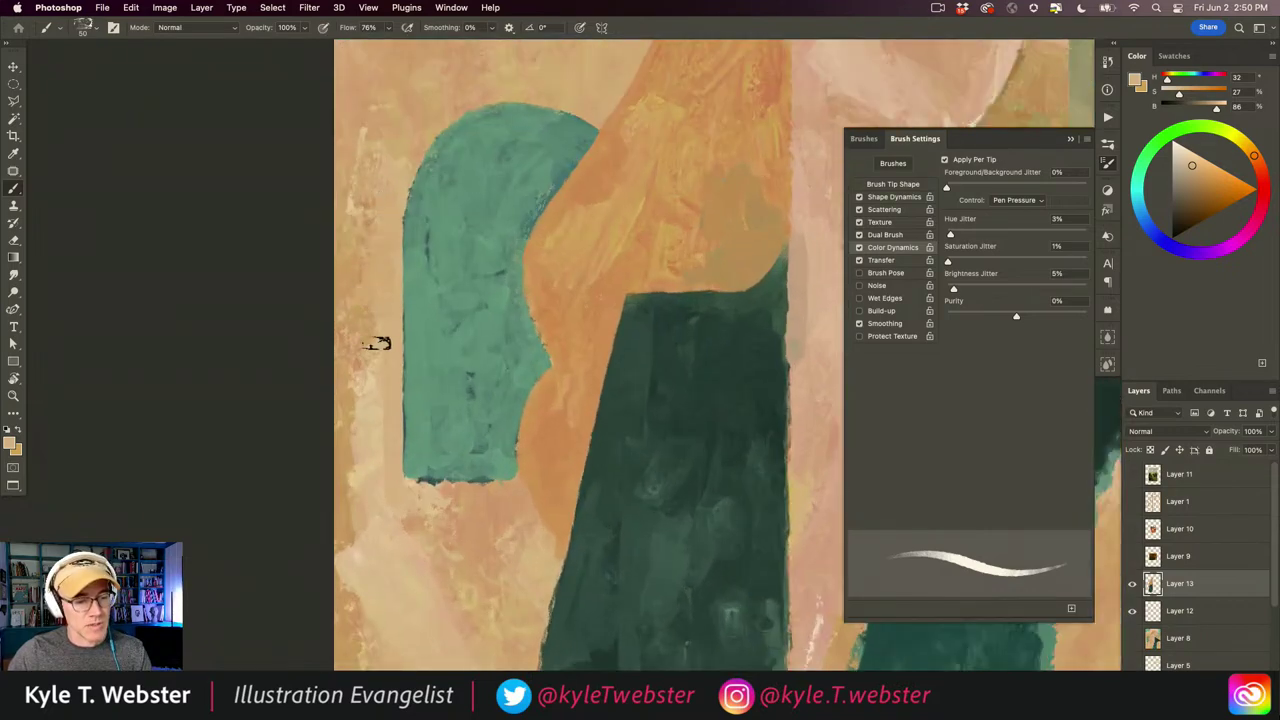
- Touch up the background beside and below the green arch with beige and pinkish tones sampled nearby
left_click(453, 526, "alt")
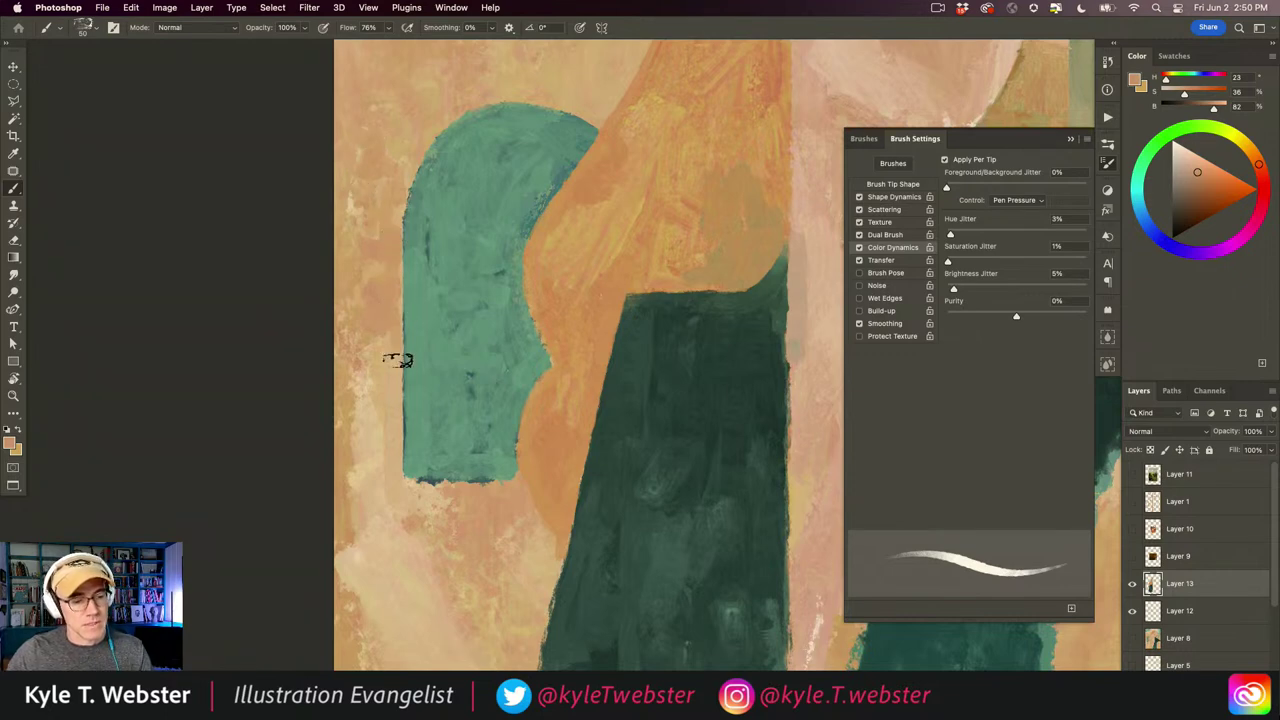
left_click(371, 429, "alt")
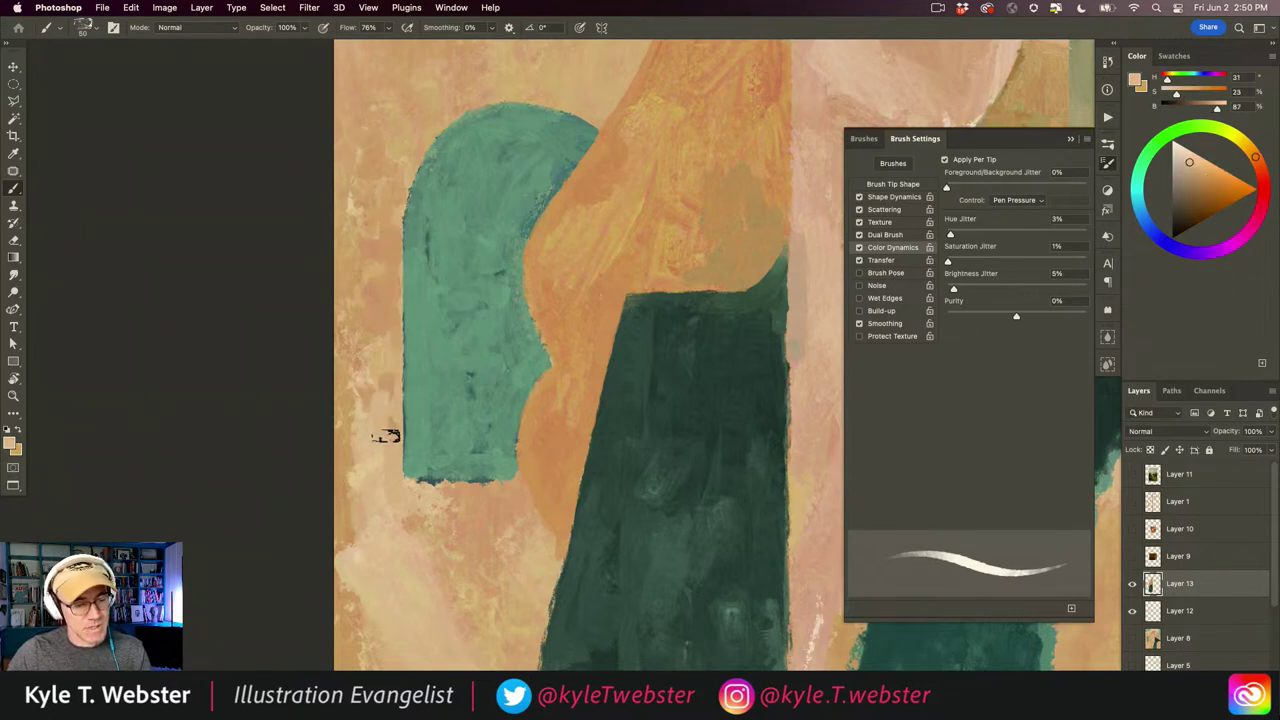
left_click(405, 533, "alt")
left_click_drag(400, 537, 342, 470)
left_click_drag(353, 517, 329, 553)
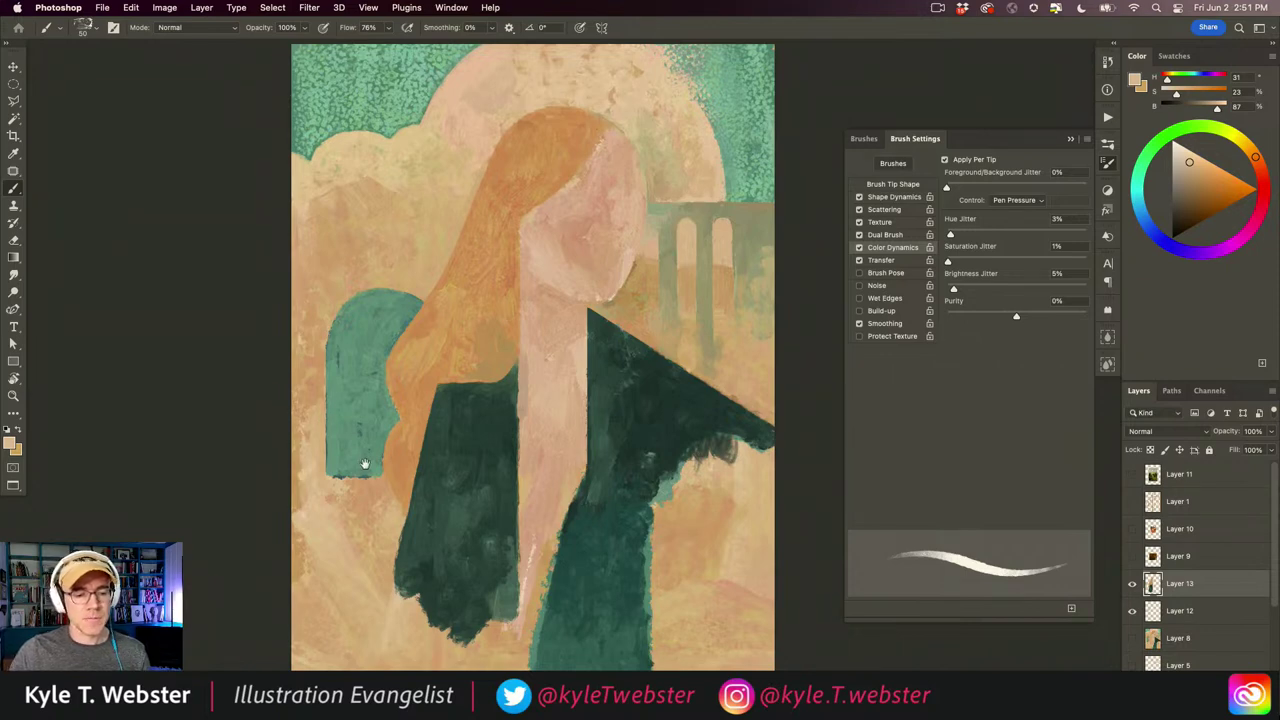
- Examine the whole portrait's painted shapes and the face's texture close up
scroll(357, 456, "down", 3)
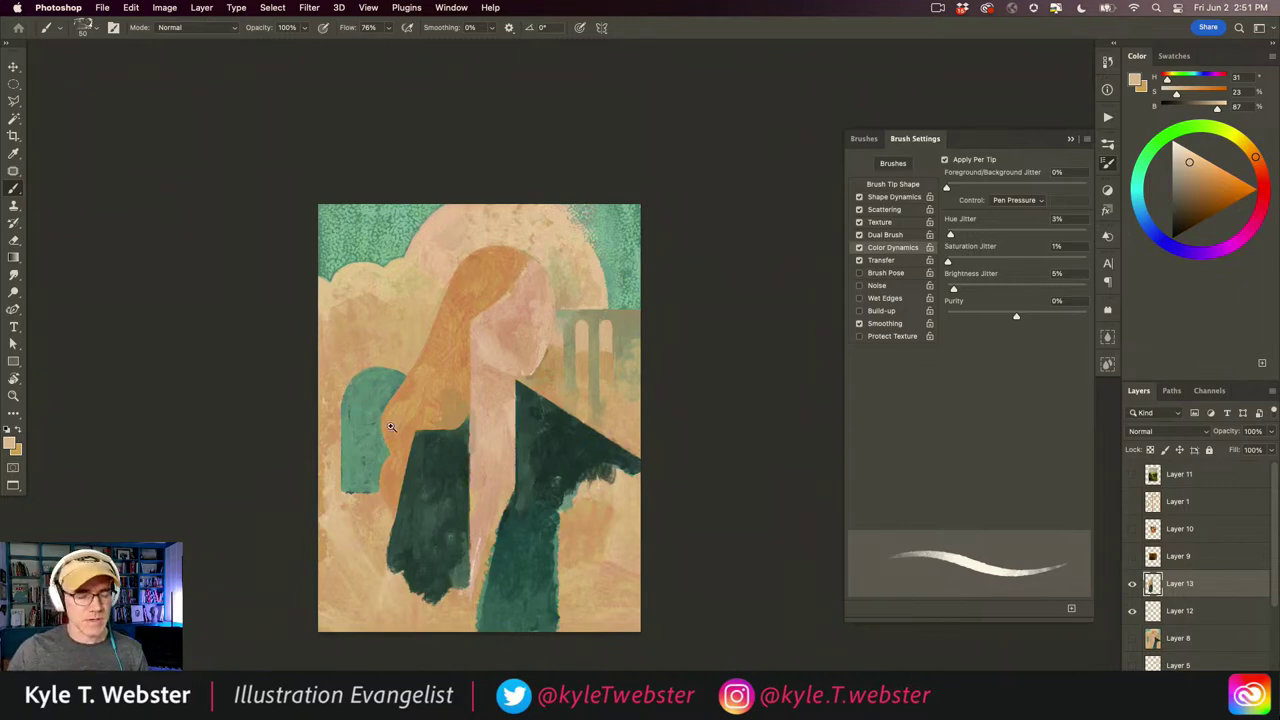
scroll(391, 426, "up", 3)
scroll(425, 462, "down", 3)
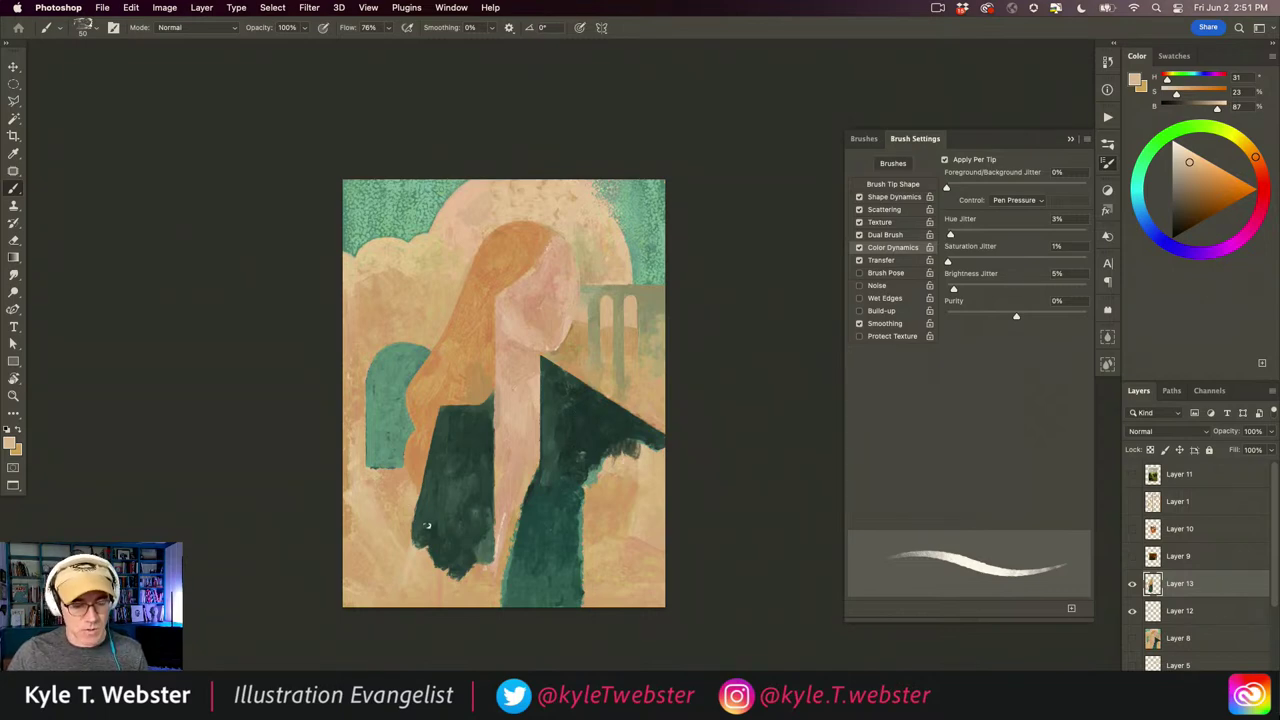
scroll(547, 578, "up", 3)
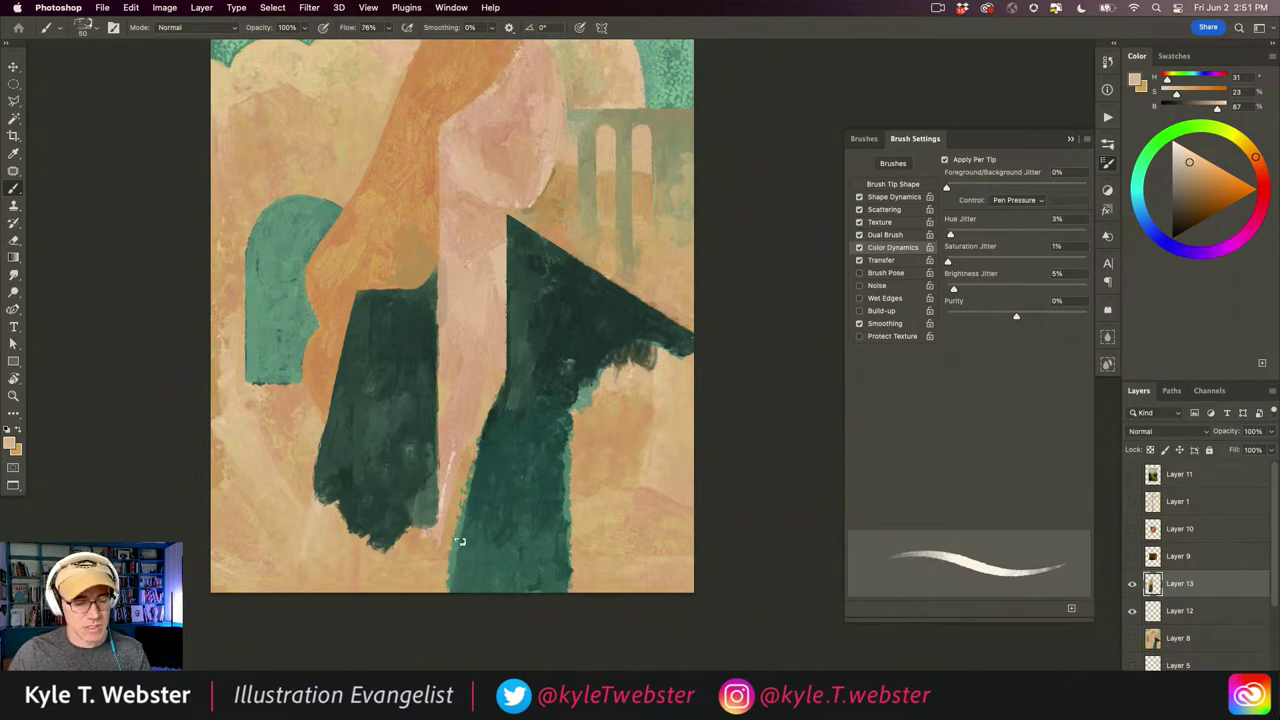
left_click_drag(462, 462, 492, 532)
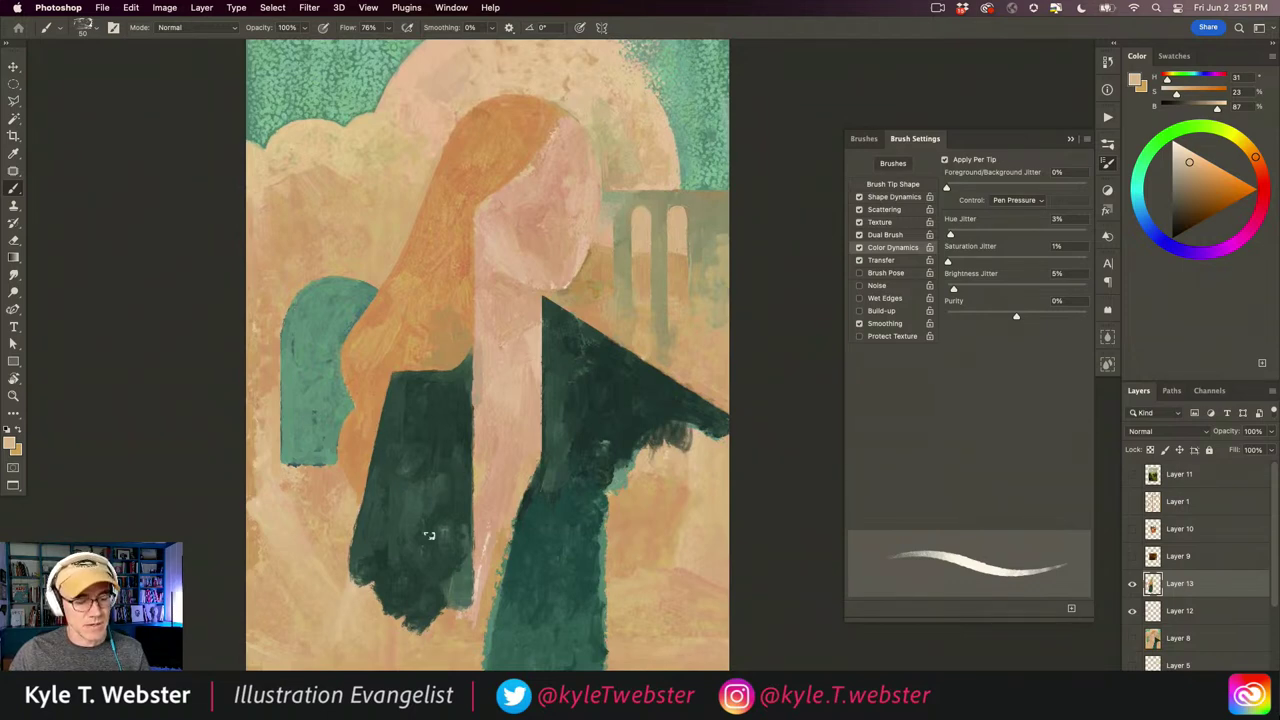
left_click_drag(358, 438, 382, 434)
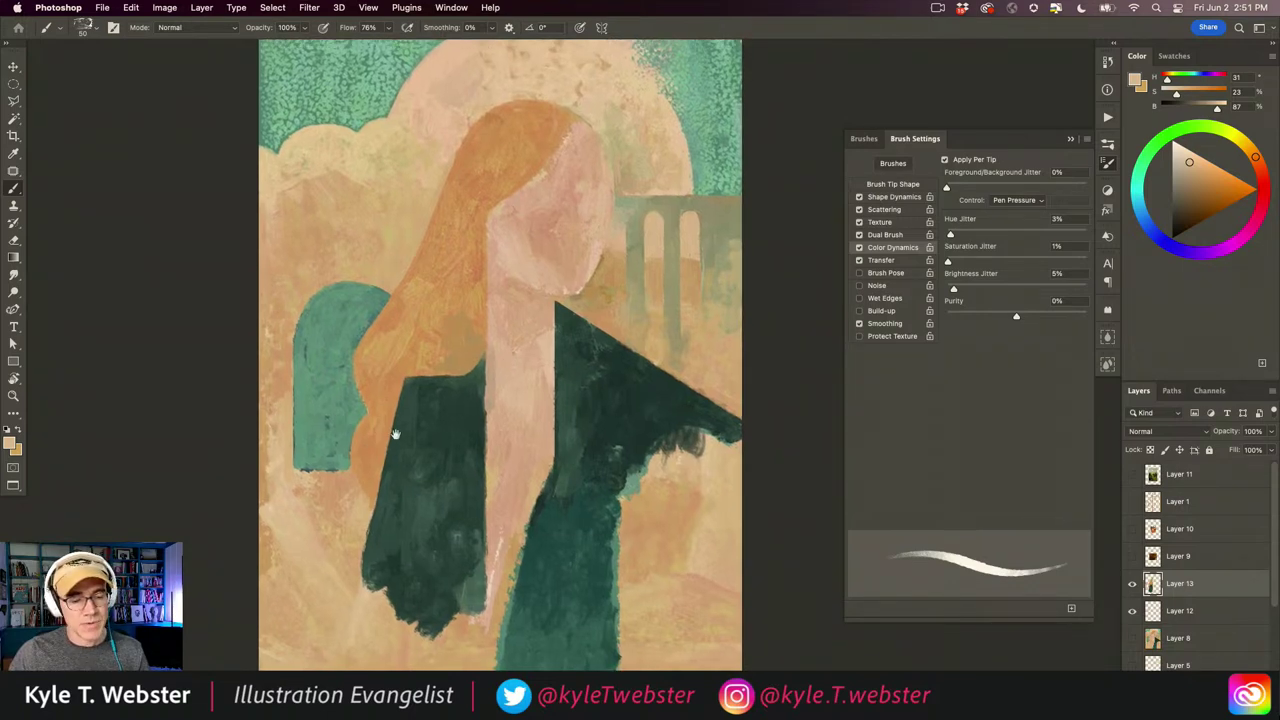
left_click_drag(358, 366, 372, 410)
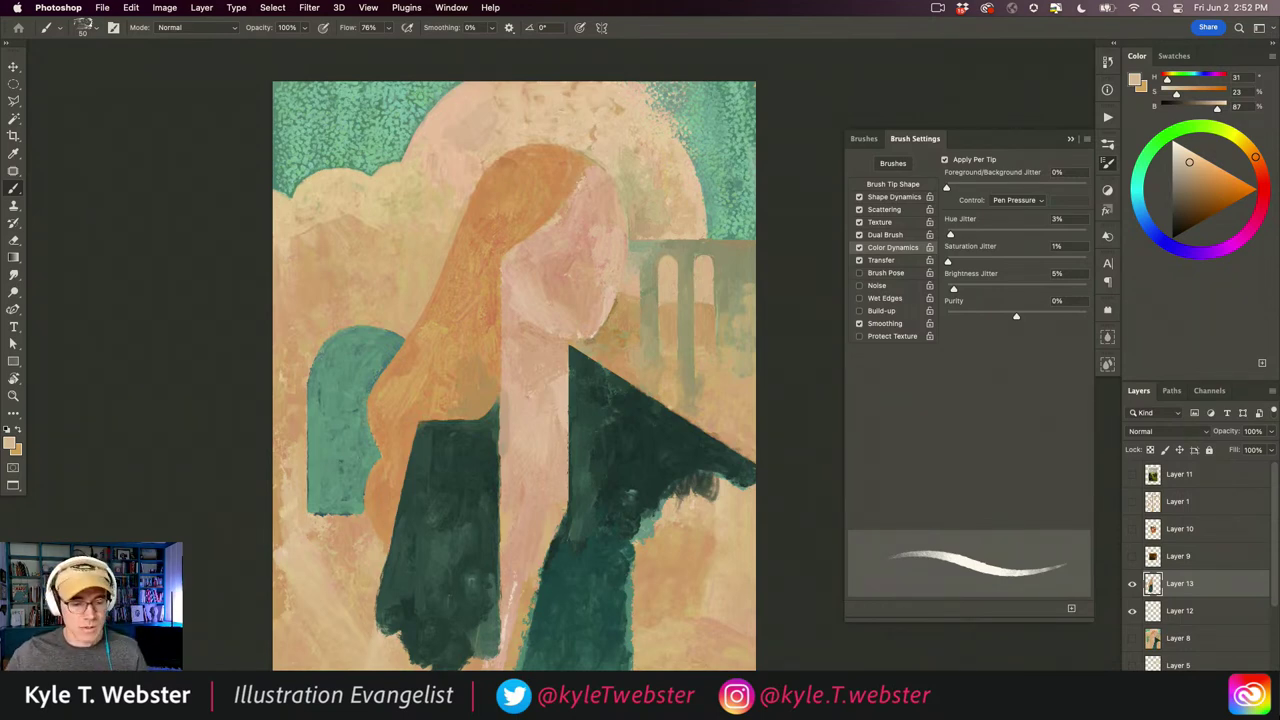
mouse_move(424, 458)
left_mouse_down()
mouse_move(400, 424)
mouse_move(391, 455)
left_mouse_up()
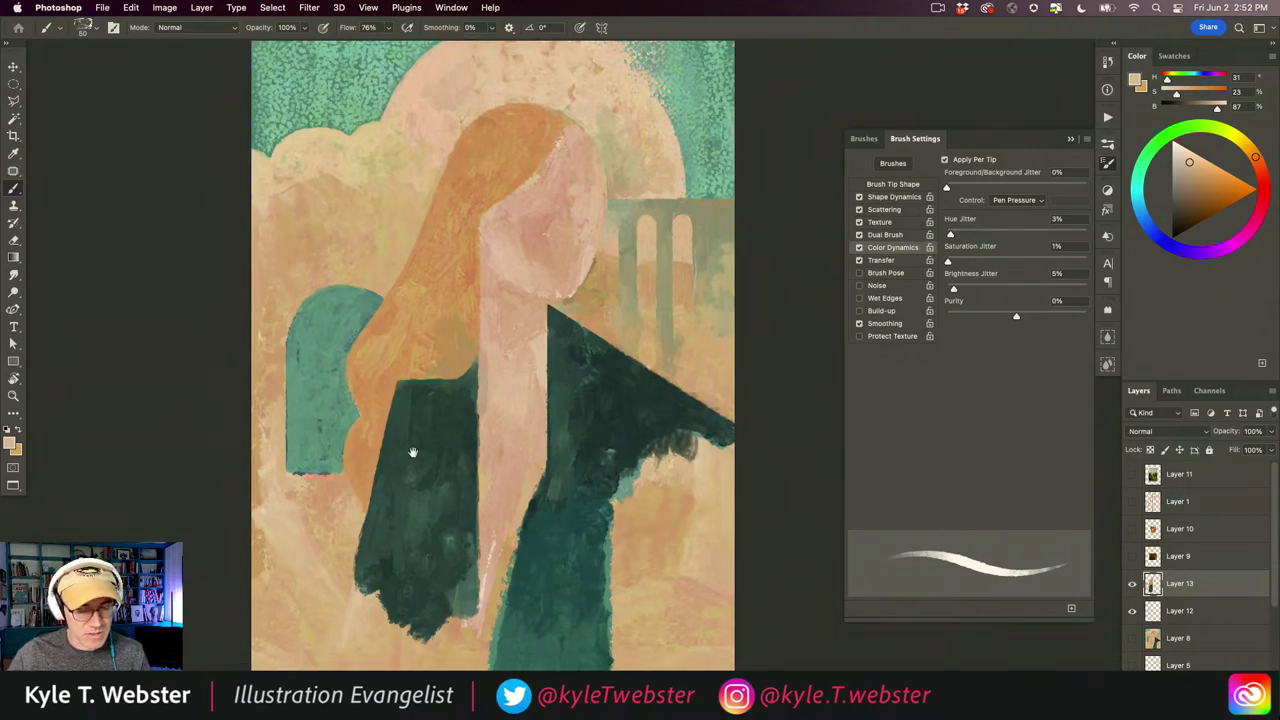
left_click_drag(461, 573, 455, 599)
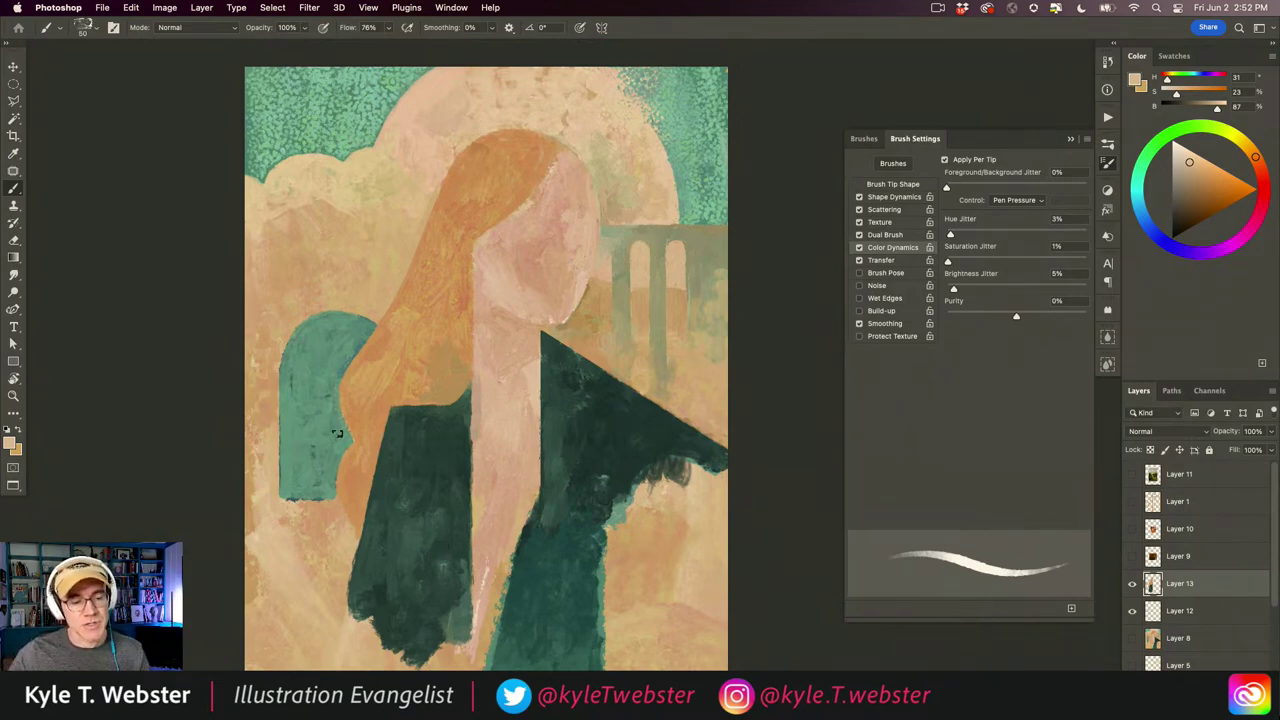
left_click(314, 490, "alt")
left_click_drag(299, 503, 354, 474)
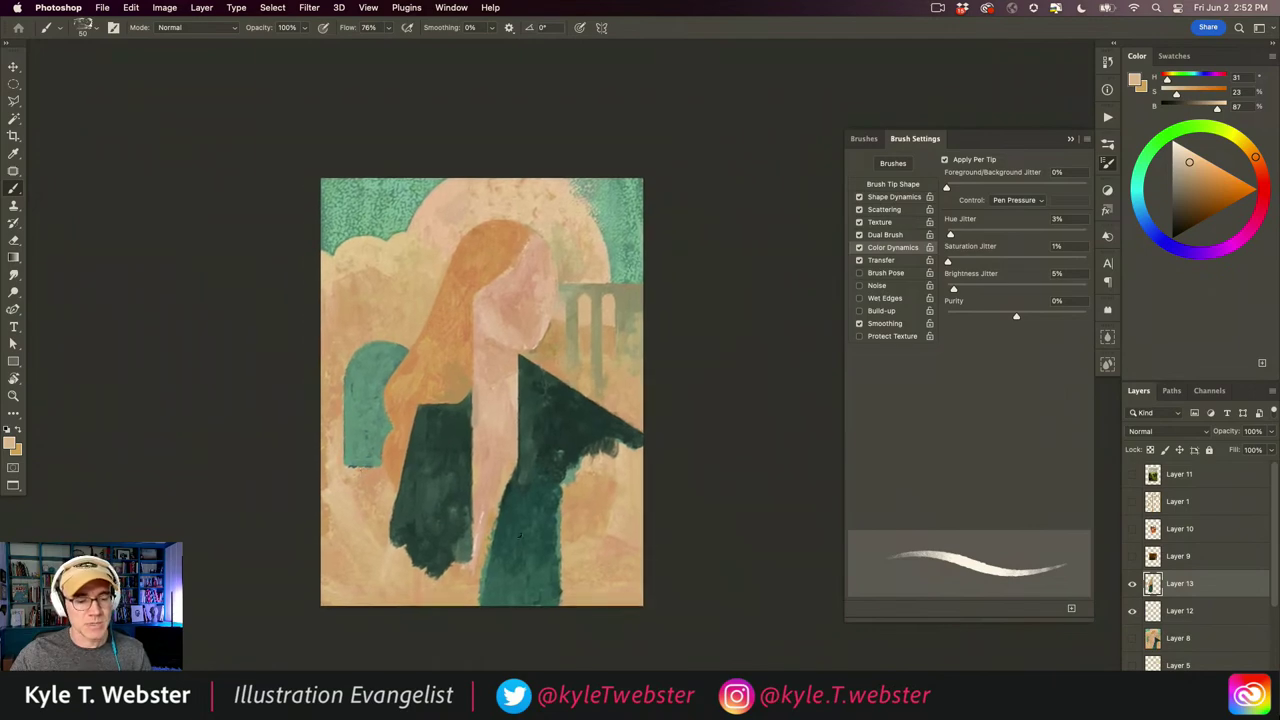
left_click(404, 439, "alt")
mouse_move(404, 439)
left_mouse_down()
mouse_move(401, 459)
mouse_move(383, 442)
left_mouse_up()
left_click(402, 449, "super")
left_click(397, 446, "super")
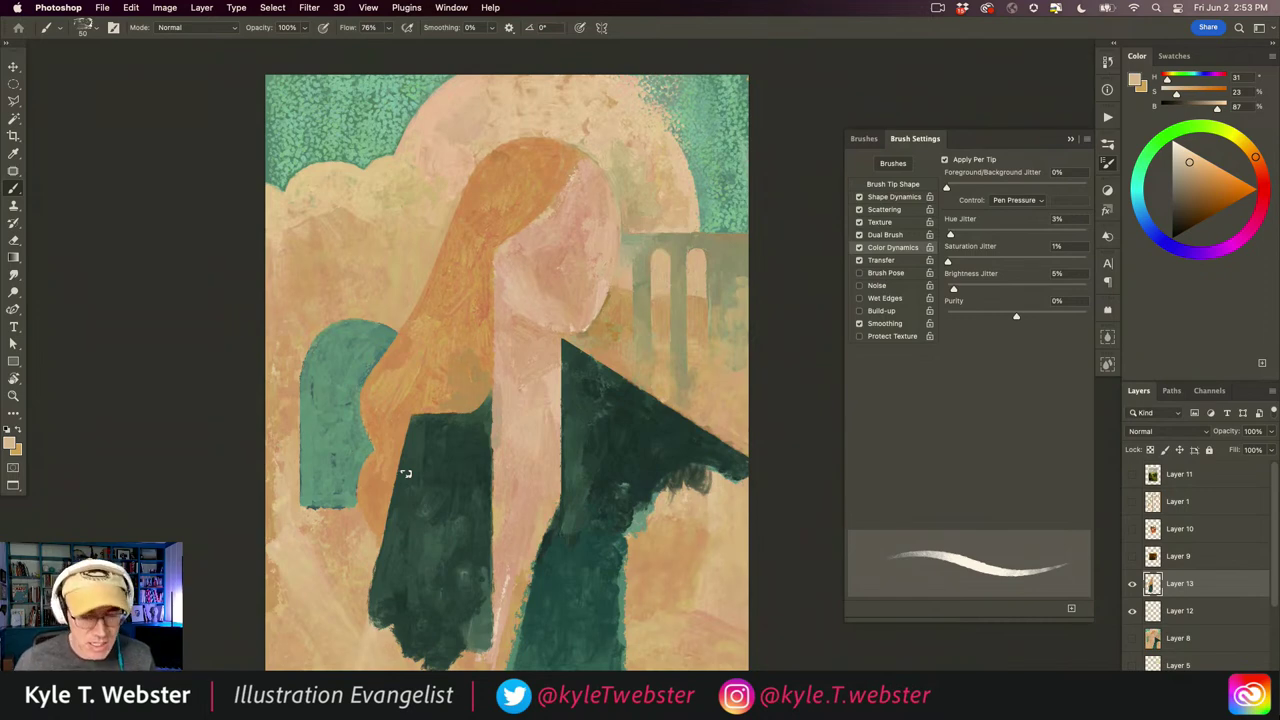
left_click(575, 223, "super")
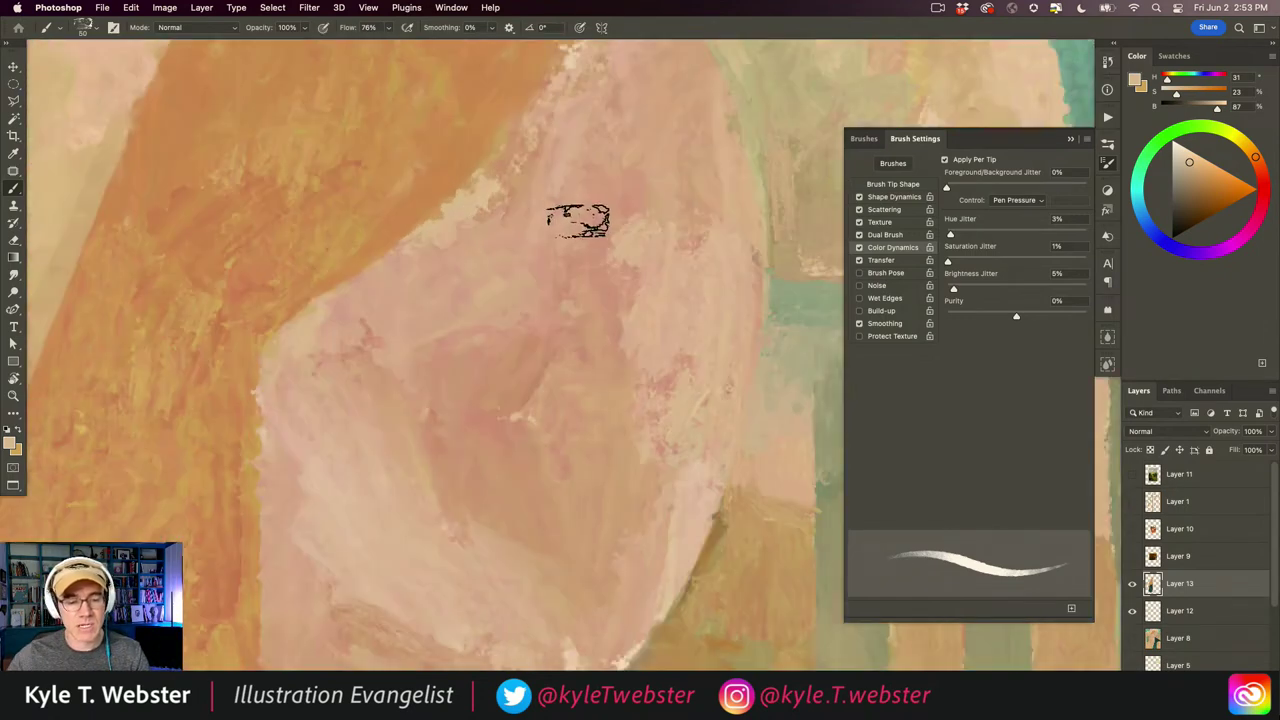
left_click(505, 440, "alt+super")
left_click_drag(426, 486, 463, 354)
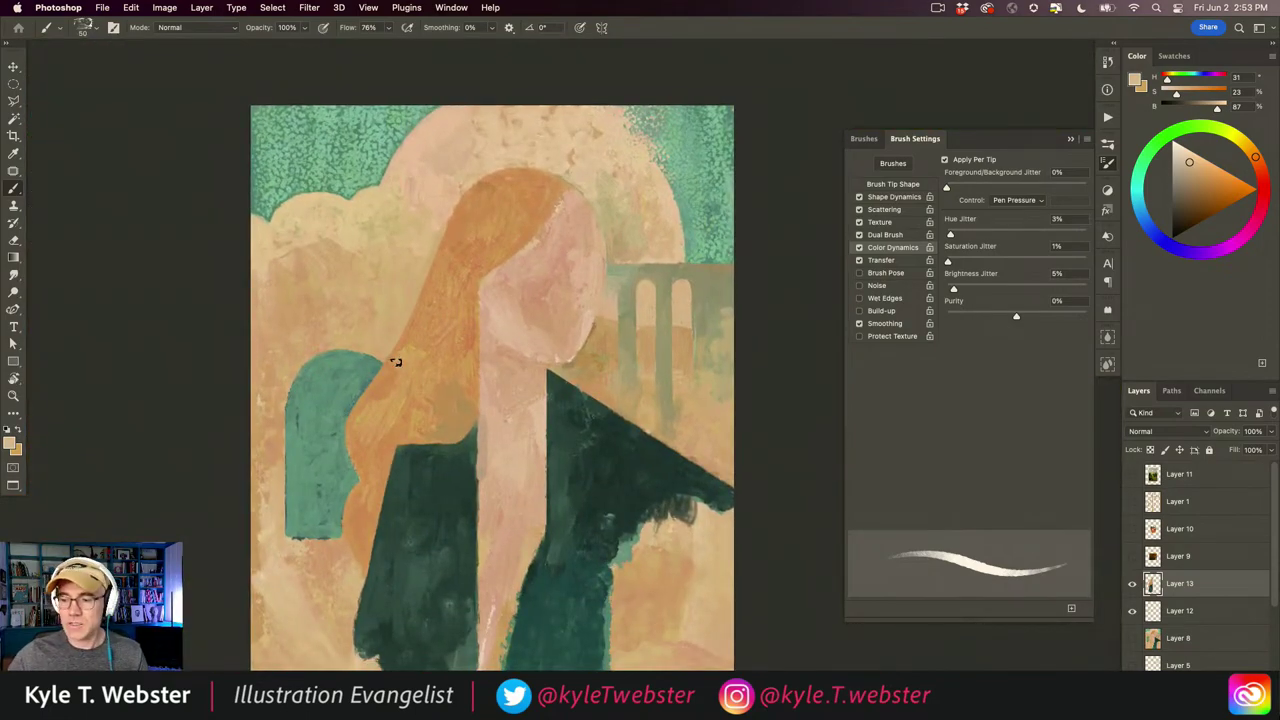
- Sample the face's pink and intensify it into a coral red foreground colour with hue 10, saturation 57 and brightness 94
left_click(598, 214, "super")
left_click(516, 350, "alt")
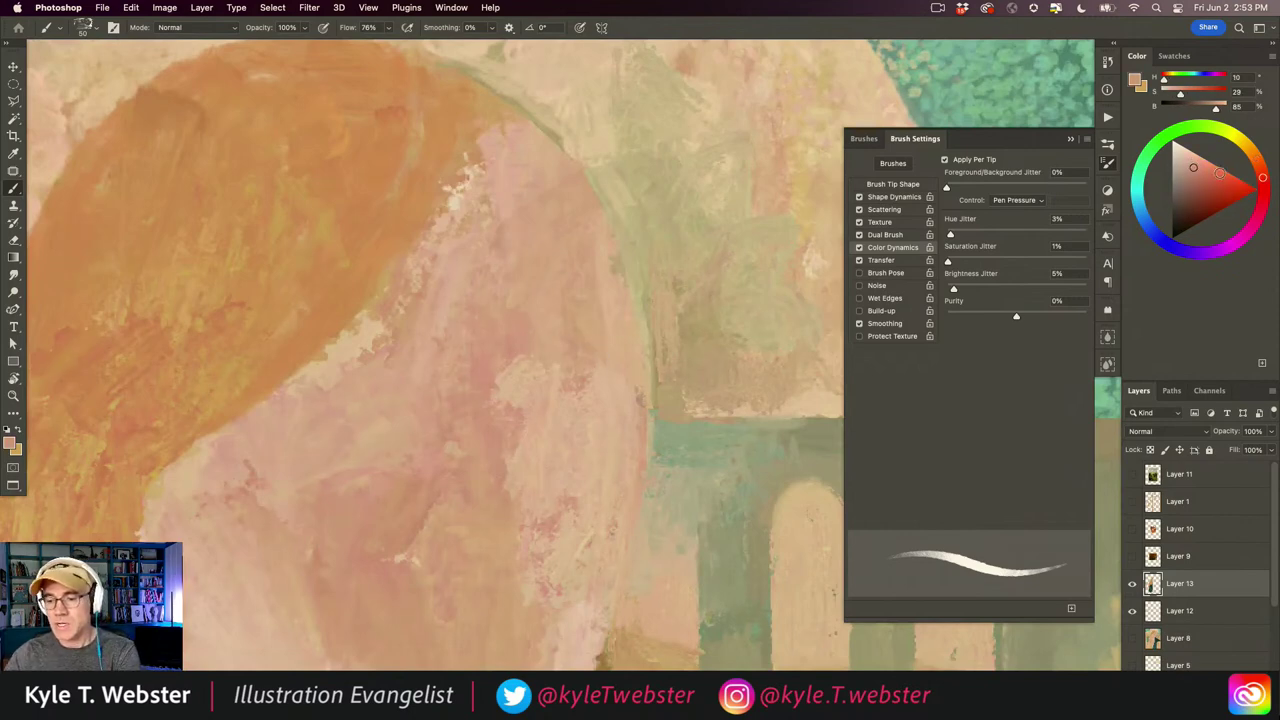
left_click(1218, 172)
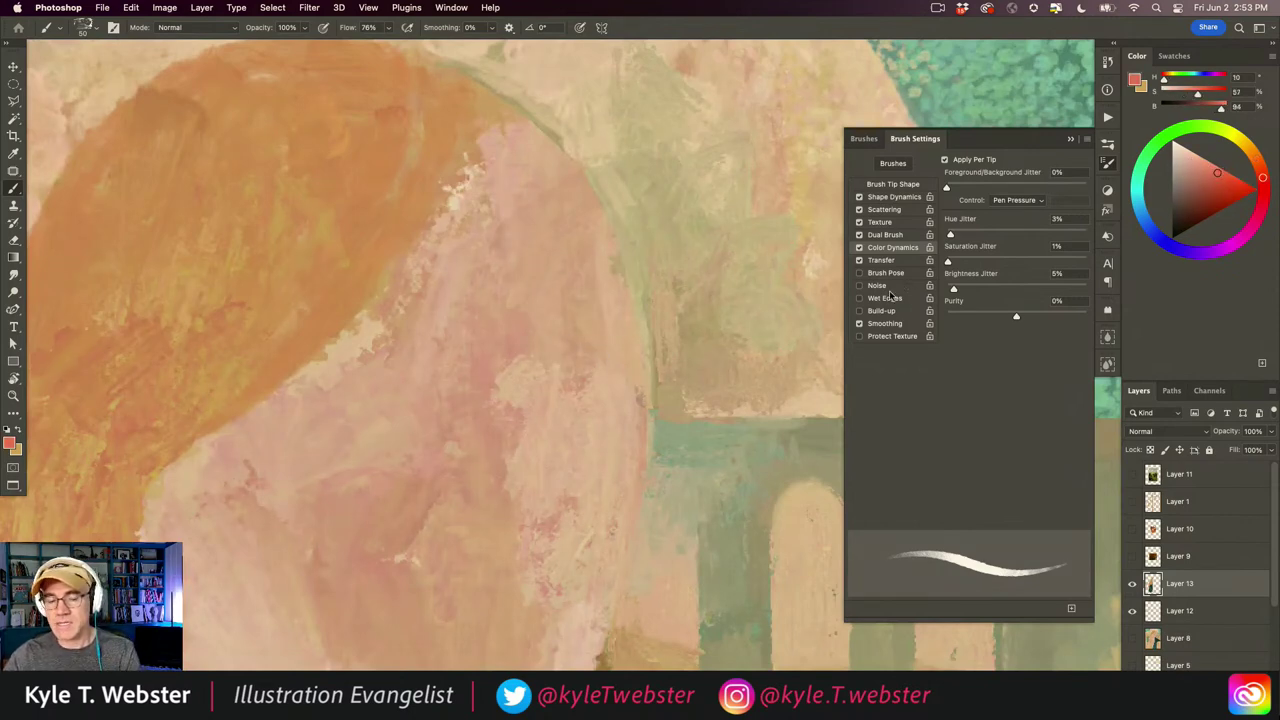
- Increase the brush size to 125 px with the whole figure back in view
key("super+0")
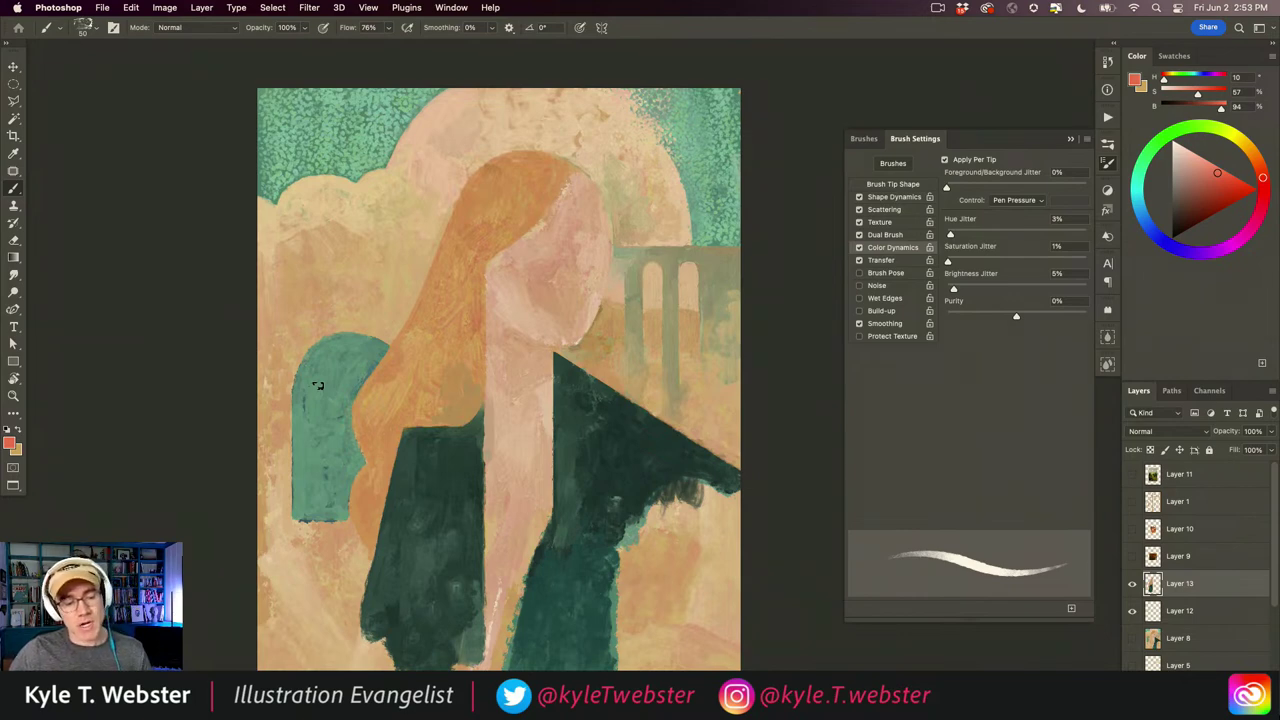
left_click_drag(325, 445, 357, 419)
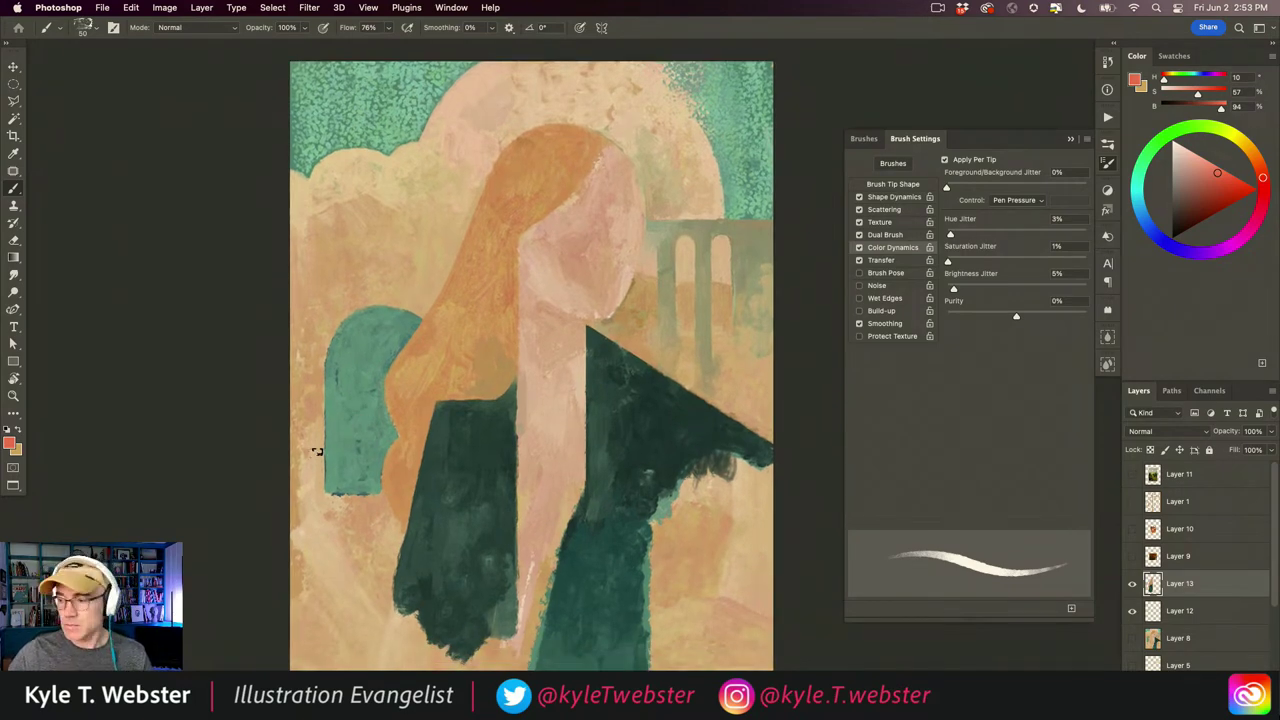
key("bracketright")
key("bracketright")
key("bracketright")
key("bracketright")
key("bracketright")
key("bracketright")
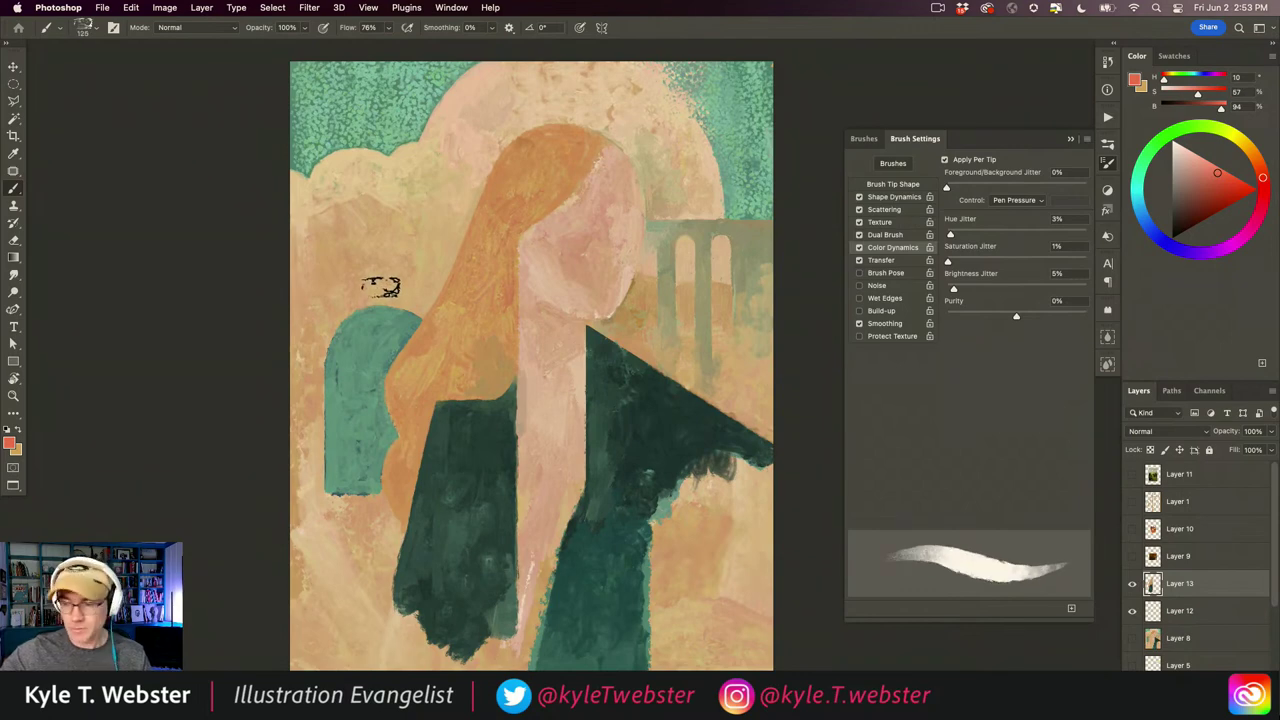
scroll(372, 306, "up", 2)
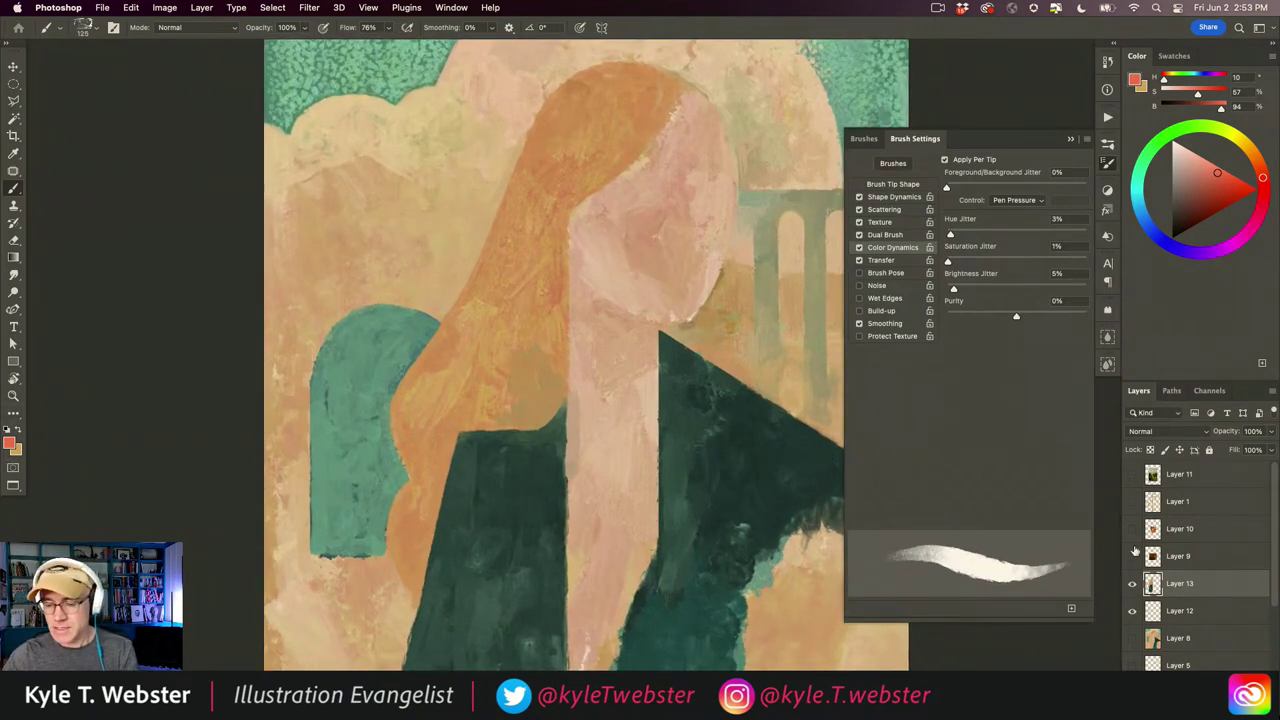
- Add a new layer beneath the figure's layer and block in a coral house shape behind the hair, above the green arch
left_click(1156, 609)
key("alt+shift+super+n")
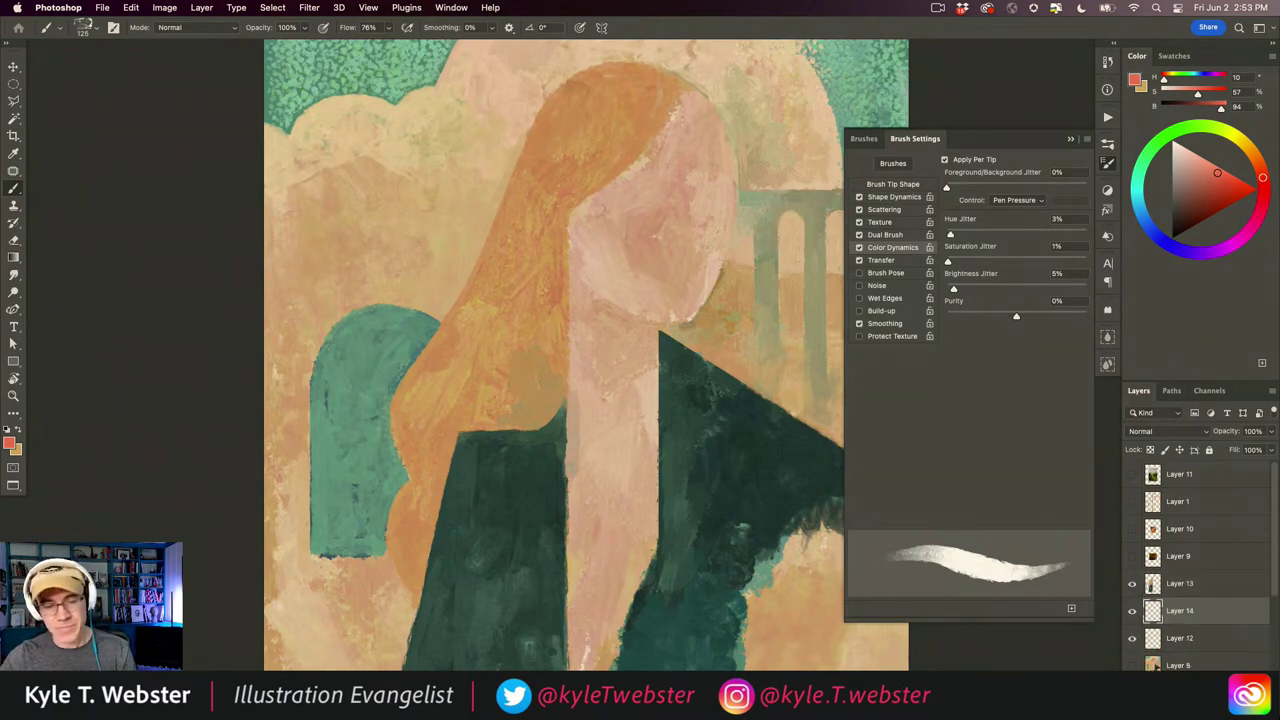
mouse_move(443, 257)
left_mouse_down()
mouse_move(415, 227)
mouse_move(451, 280)
mouse_move(415, 273)
mouse_move(422, 217)
mouse_move(391, 204)
mouse_move(432, 222)
mouse_move(367, 180)
mouse_move(457, 228)
mouse_move(449, 277)
mouse_move(472, 236)
mouse_move(437, 303)
mouse_move(372, 285)
mouse_move(425, 300)
mouse_move(355, 293)
mouse_move(379, 291)
mouse_move(342, 303)
mouse_move(394, 298)
mouse_move(345, 303)
mouse_move(312, 339)
mouse_move(338, 286)
mouse_move(429, 259)
mouse_move(353, 249)
mouse_move(380, 221)
mouse_move(331, 185)
mouse_move(339, 243)
mouse_move(319, 244)
mouse_move(307, 283)
mouse_move(319, 278)
mouse_move(346, 186)
mouse_move(292, 250)
mouse_move(330, 268)
mouse_move(283, 299)
mouse_move(269, 283)
mouse_move(296, 314)
mouse_move(297, 247)
mouse_move(377, 234)
mouse_move(422, 287)
left_mouse_up()
key("super+z")
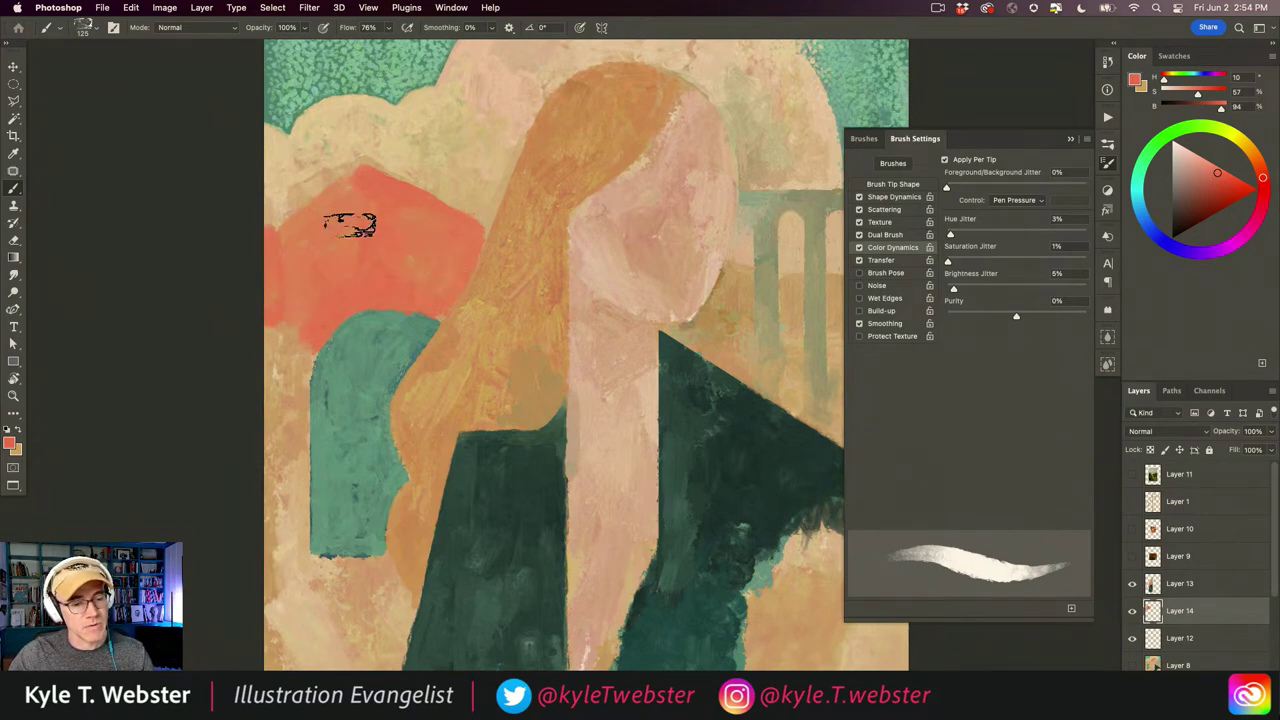
- Sharpen both slopes of the coral house's pointed roof with the brush reduced to 80 px
key("bracketleft")
key("bracketleft")
key("bracketleft")
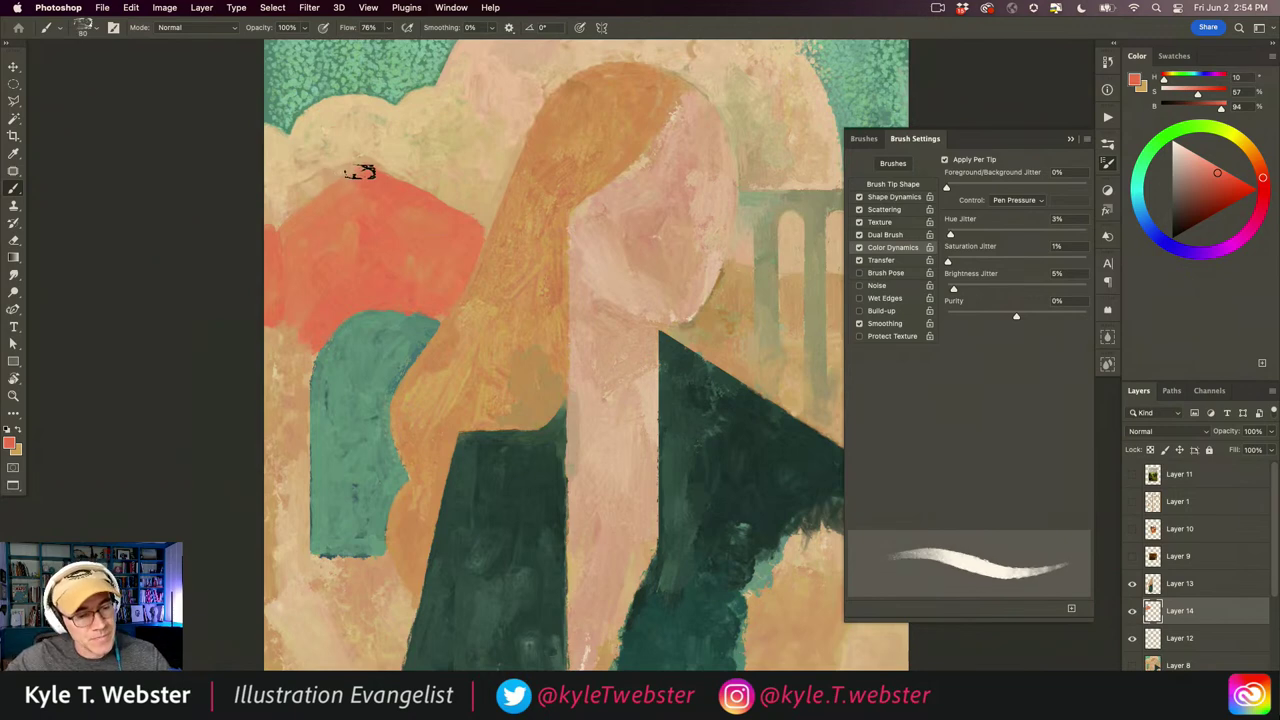
mouse_move(363, 167)
left_mouse_down()
mouse_move(278, 216)
mouse_move(329, 190)
mouse_move(279, 241)
left_mouse_up()
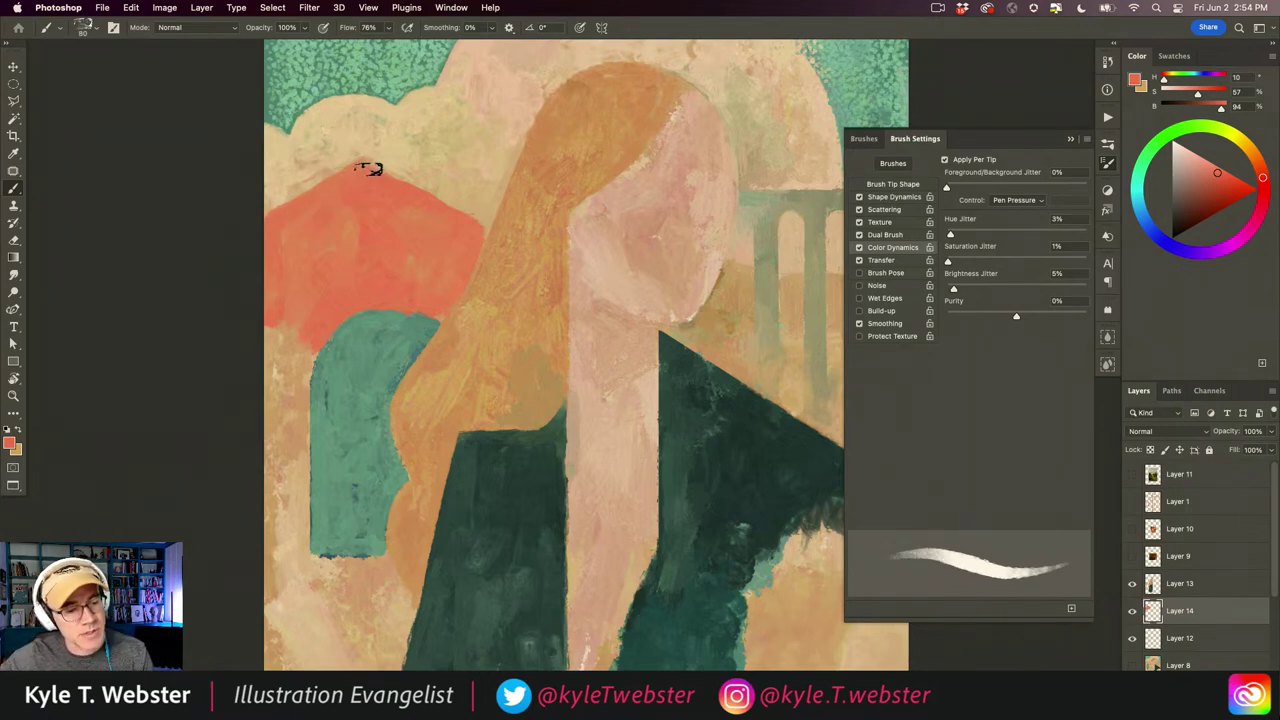
left_click_drag(373, 166, 454, 218)
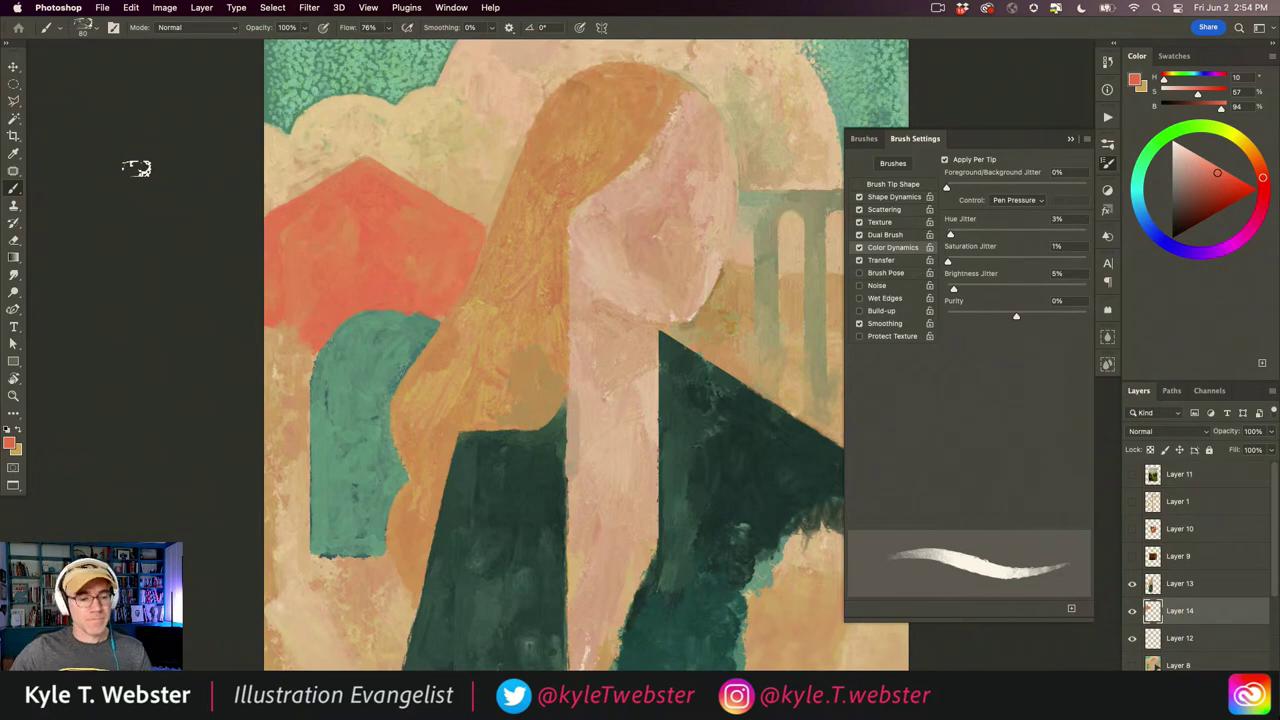
- Extend the coral house wall down over the green arch with the brush enlarged to 125 px
left_click(312, 452, "alt")
left_click(320, 452, "alt")
left_click_drag(282, 476, 308, 460)
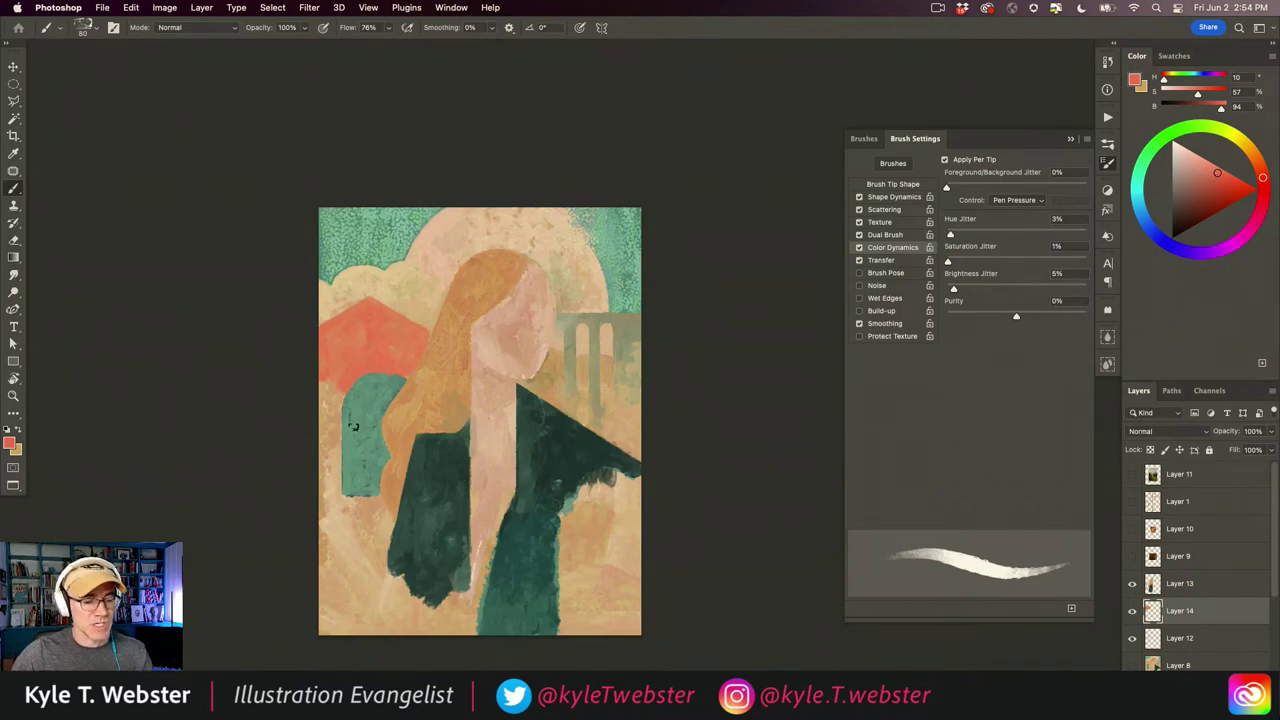
left_click(346, 512, "super")
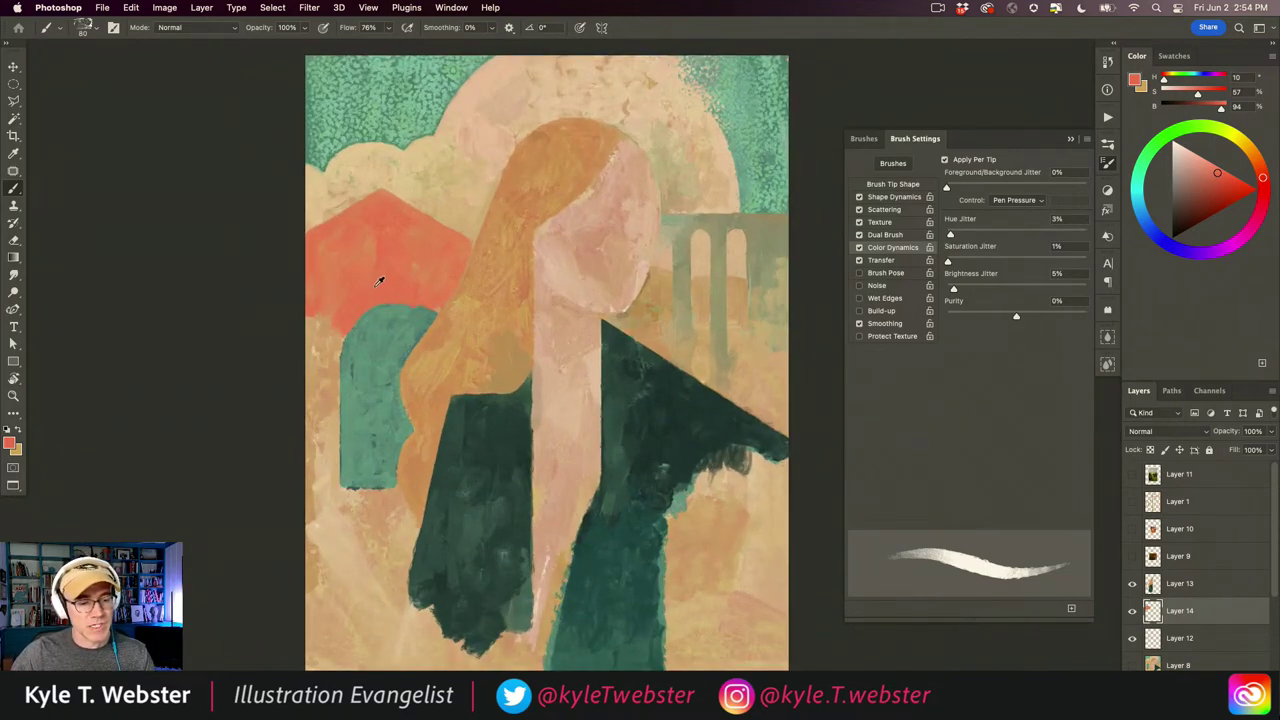
key("bracketright")
key("bracketright")
key("bracketright")
mouse_move(381, 300)
left_mouse_down()
mouse_move(419, 300)
mouse_move(417, 322)
mouse_move(432, 304)
mouse_move(388, 369)
mouse_move(402, 427)
mouse_move(393, 380)
mouse_move(437, 298)
mouse_move(400, 270)
mouse_move(384, 471)
mouse_move(359, 479)
mouse_move(354, 387)
mouse_move(373, 383)
mouse_move(373, 410)
mouse_move(357, 308)
mouse_move(335, 347)
mouse_move(324, 333)
mouse_move(323, 392)
mouse_move(319, 330)
mouse_move(311, 346)
mouse_move(317, 433)
left_mouse_up()
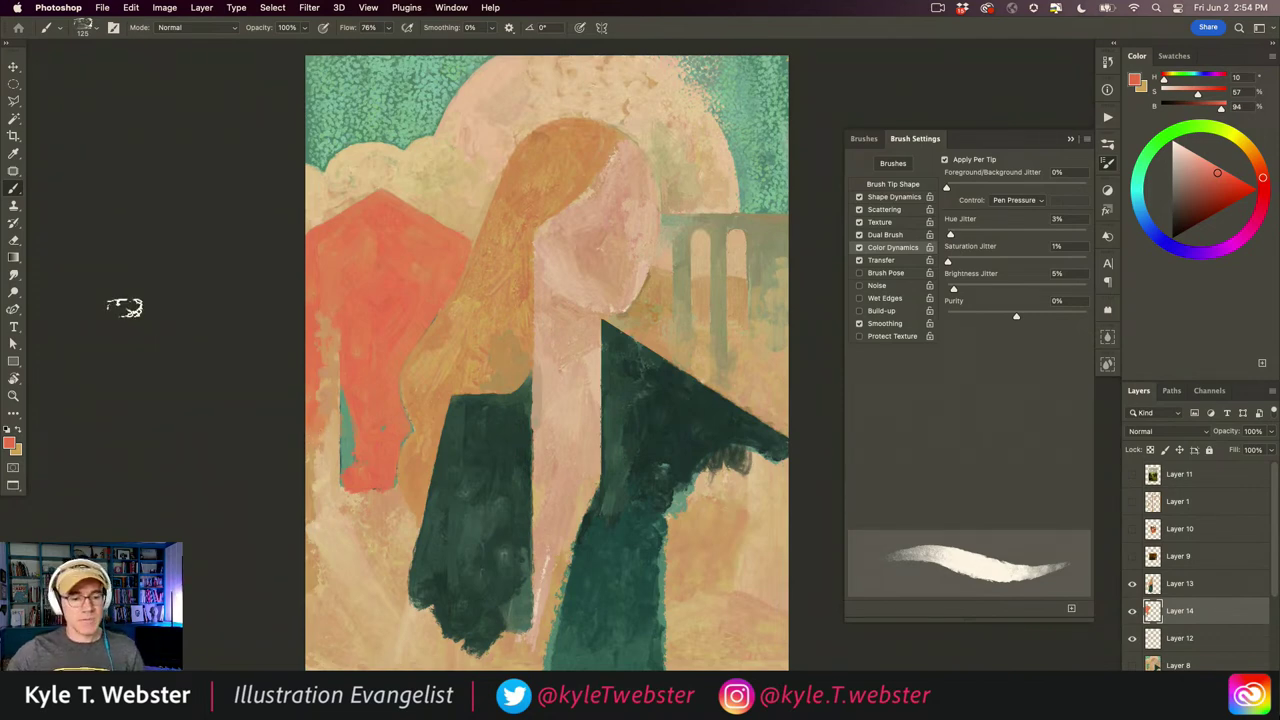
- Cover the remaining beige and green gaps in the lower house wall with coral on Layer 13
left_click(343, 499, "alt+super")
left_click(345, 499, "alt+super")
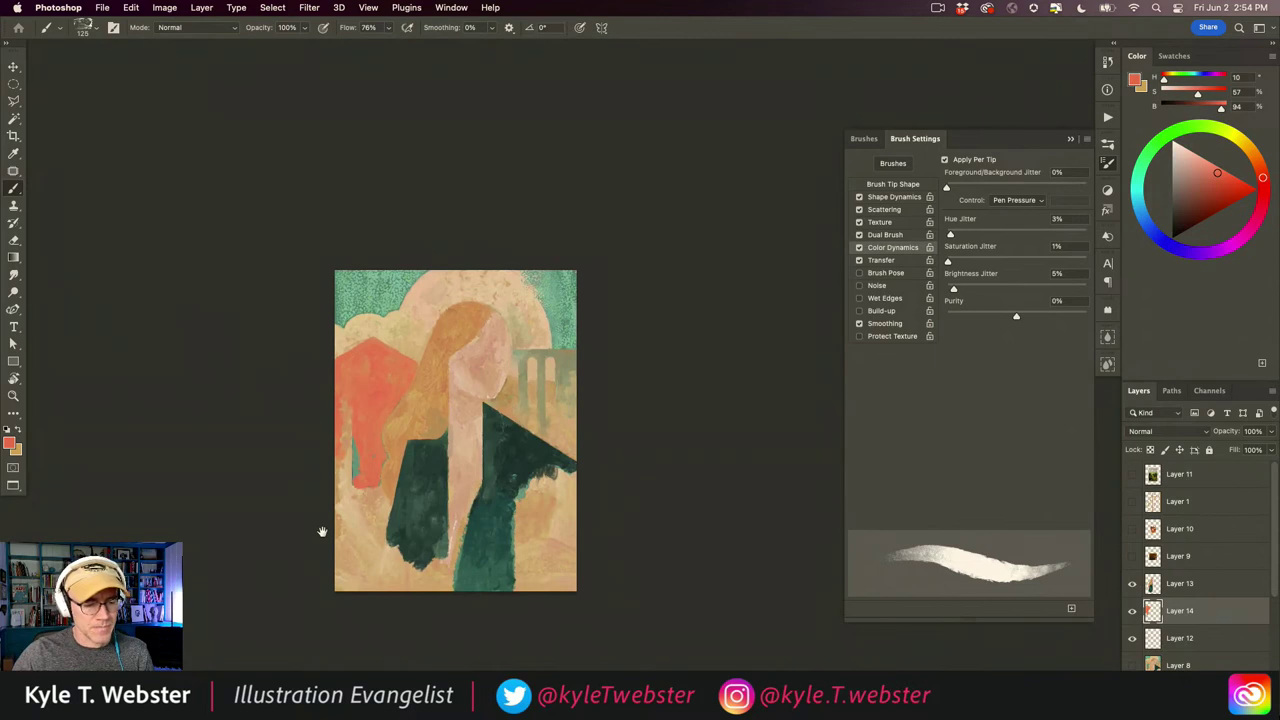
key("super+0")
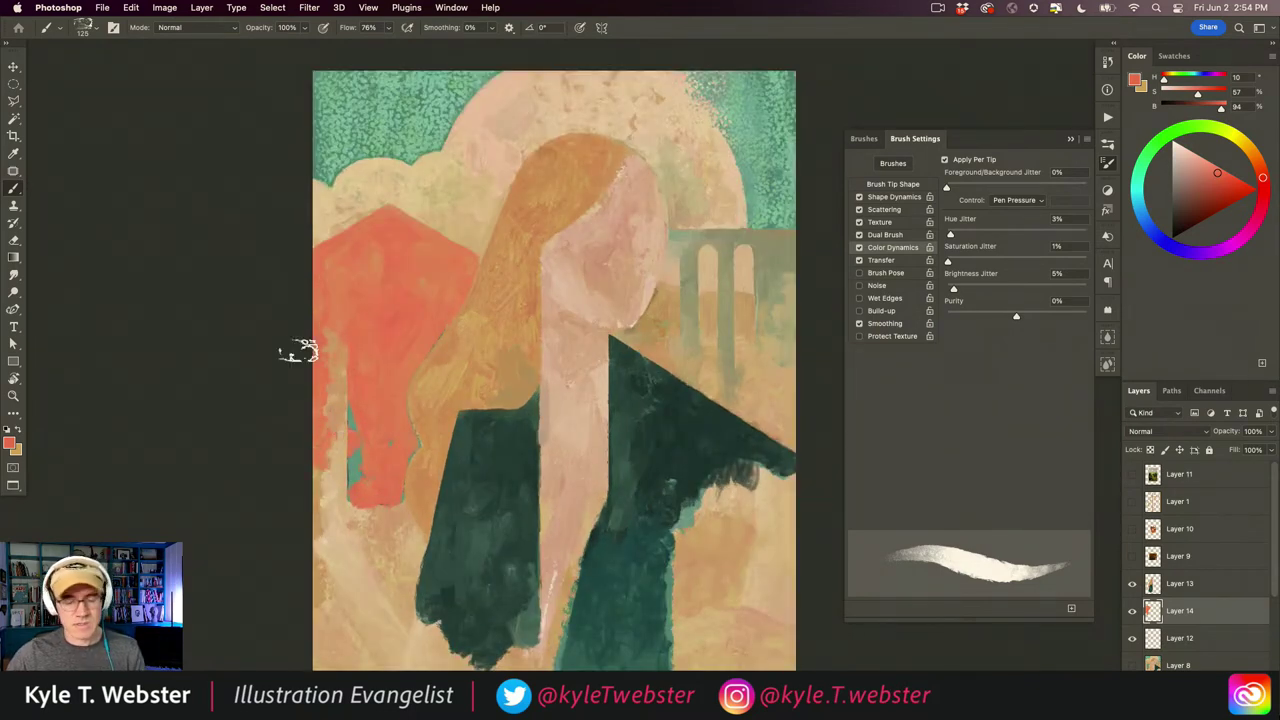
left_click(1155, 585)
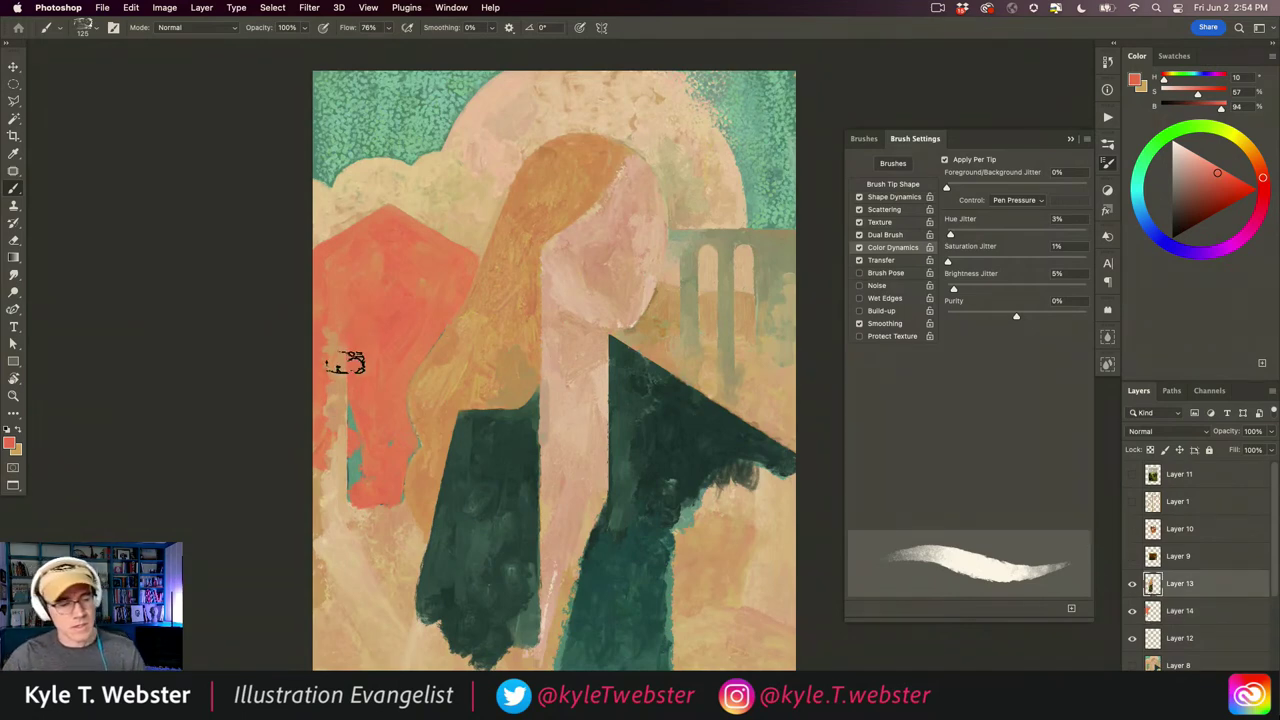
mouse_move(340, 352)
left_mouse_down()
mouse_move(331, 413)
mouse_move(345, 441)
mouse_move(354, 411)
mouse_move(351, 474)
mouse_move(327, 485)
left_mouse_up()
scroll(323, 400, "up", 5)
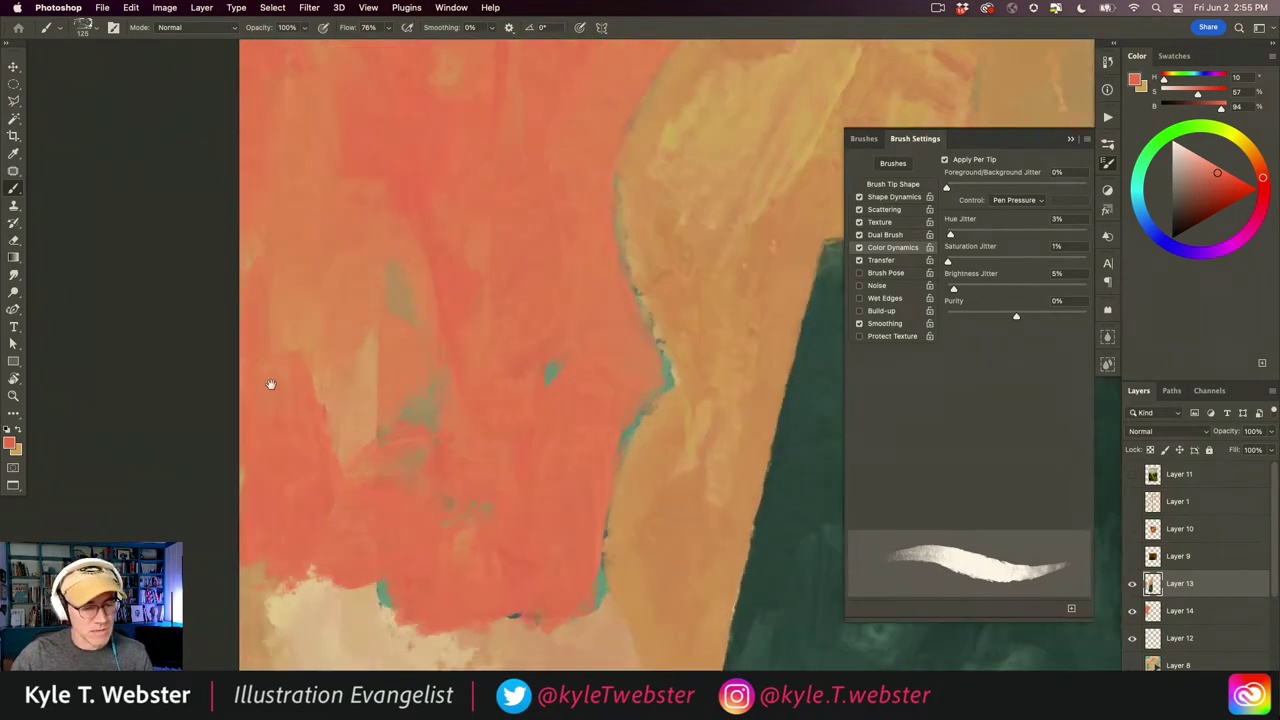
left_click(349, 524, "alt")
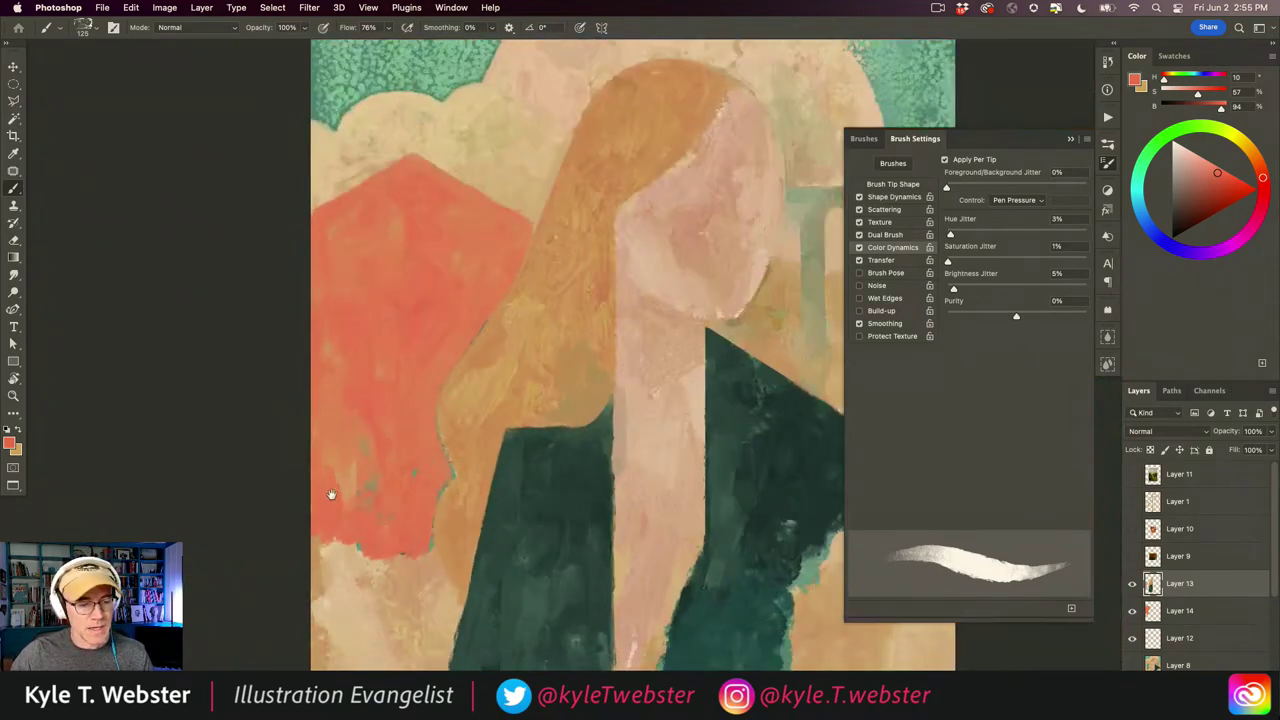
- Show the landscape reference on Layer 11 and examine the textures of its sky and snowy mountains close up
left_click_drag(329, 494, 302, 441)
left_click(1132, 474)
left_click_drag(590, 112, 512, 254)
left_click(552, 243, "super")
left_click_drag(580, 300, 391, 309)
left_click(391, 312, "alt")
mouse_move(436, 388)
left_mouse_down()
mouse_move(360, 388)
mouse_move(406, 344)
left_mouse_up()
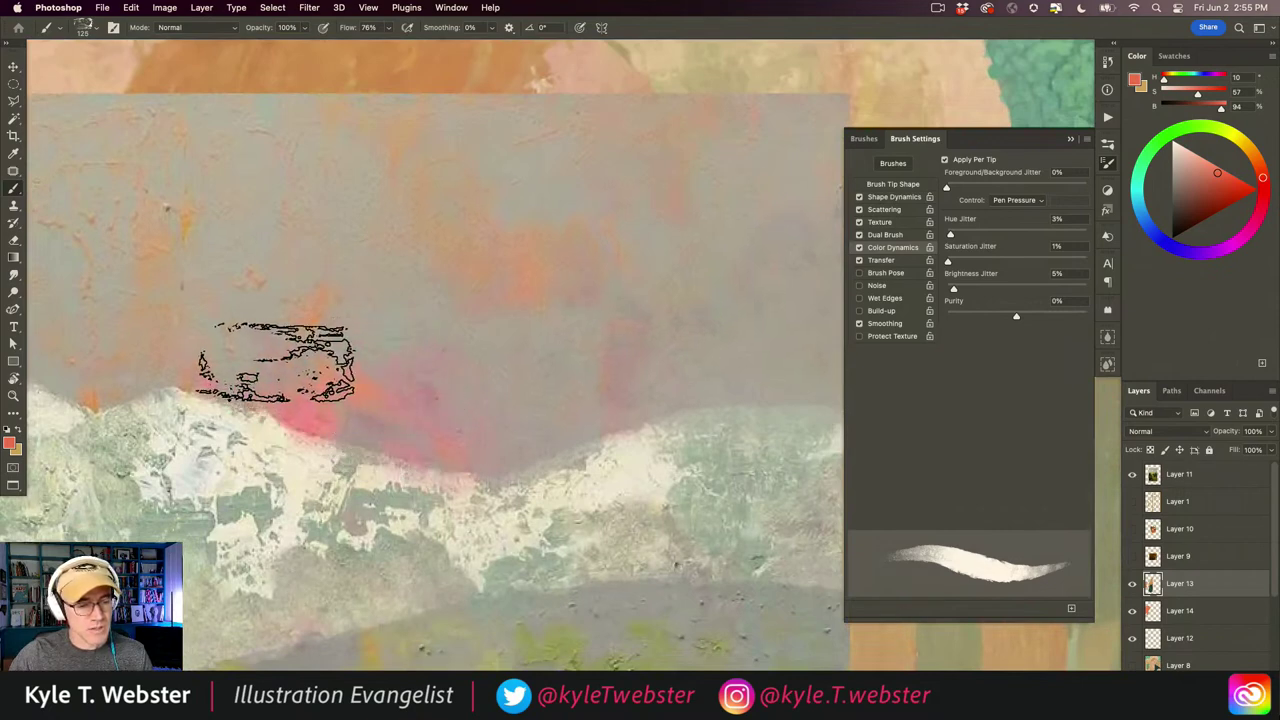
left_click_drag(395, 393, 442, 377)
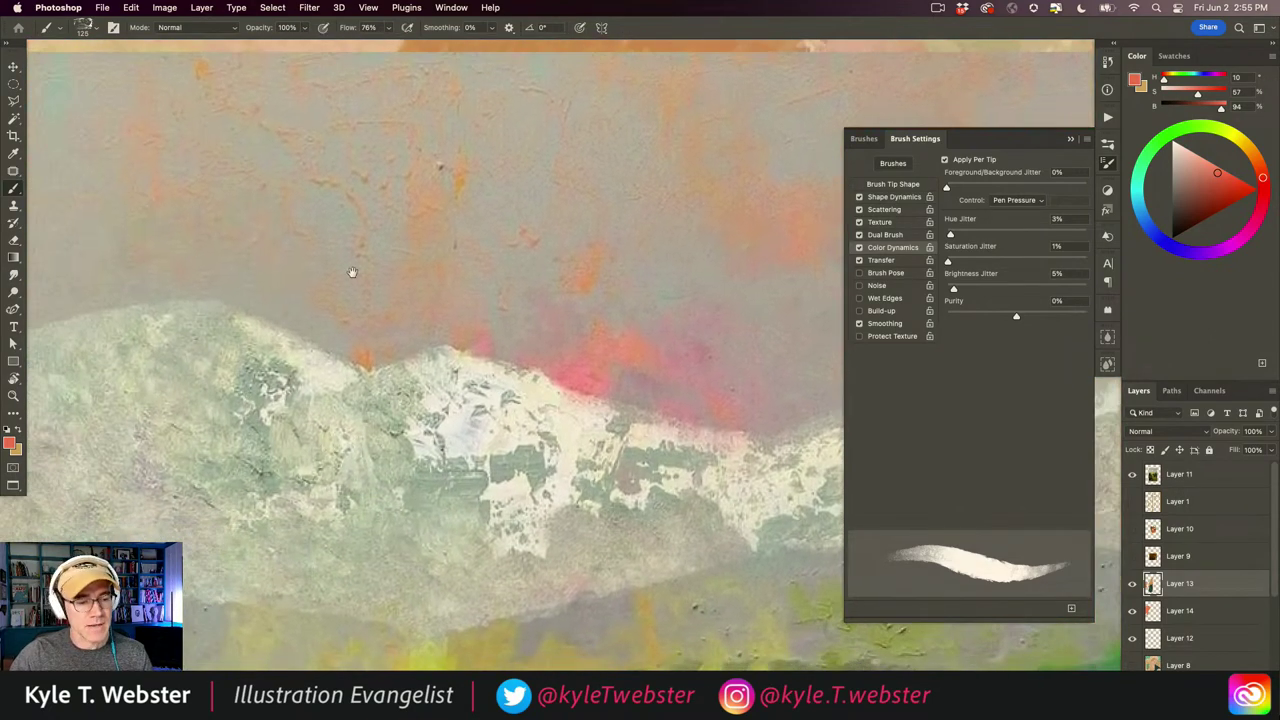
- Examine the hills and striped fields of the landscape reference close up and as a whole, and hide Layer 11
left_click(400, 503, "alt")
left_click(370, 508, "alt")
left_click_drag(320, 586, 352, 409)
left_click(568, 370, "super")
left_click(568, 370, "super")
left_click(568, 370, "super")
left_click_drag(545, 378, 457, 389)
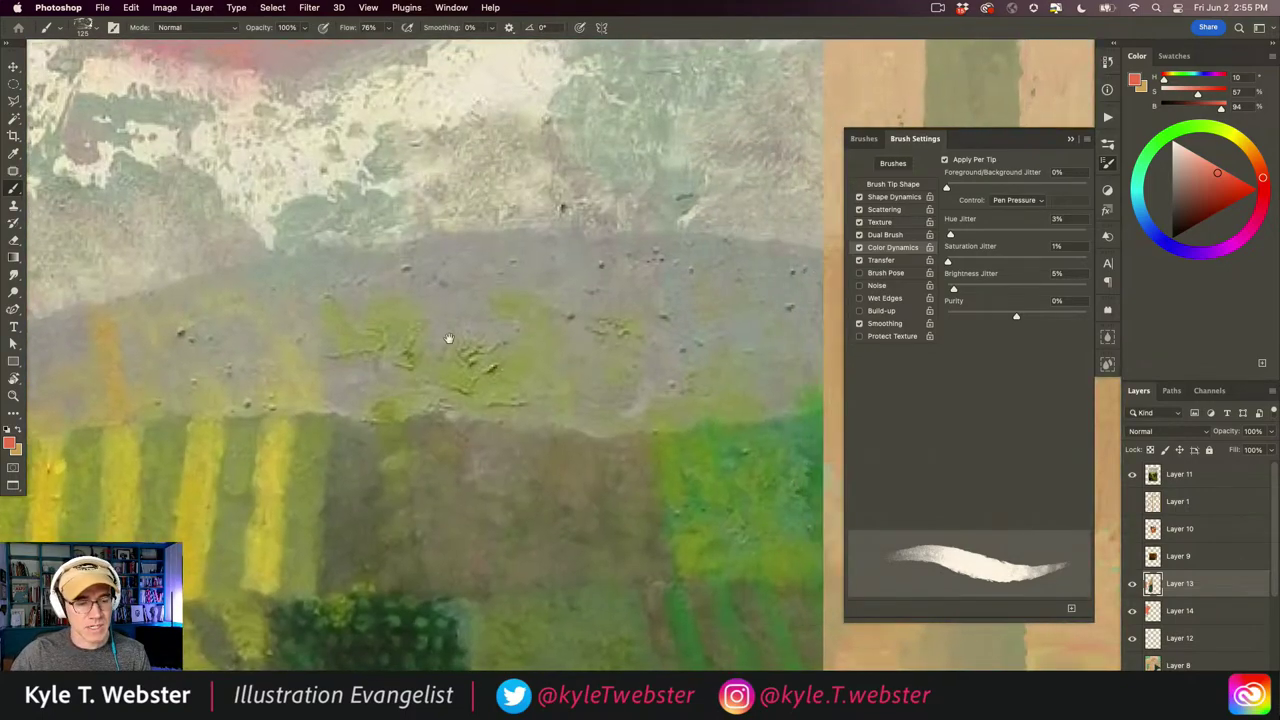
left_click(363, 498, "alt")
left_click(363, 498, "alt")
left_click(363, 498, "alt")
left_click_drag(247, 528, 394, 434)
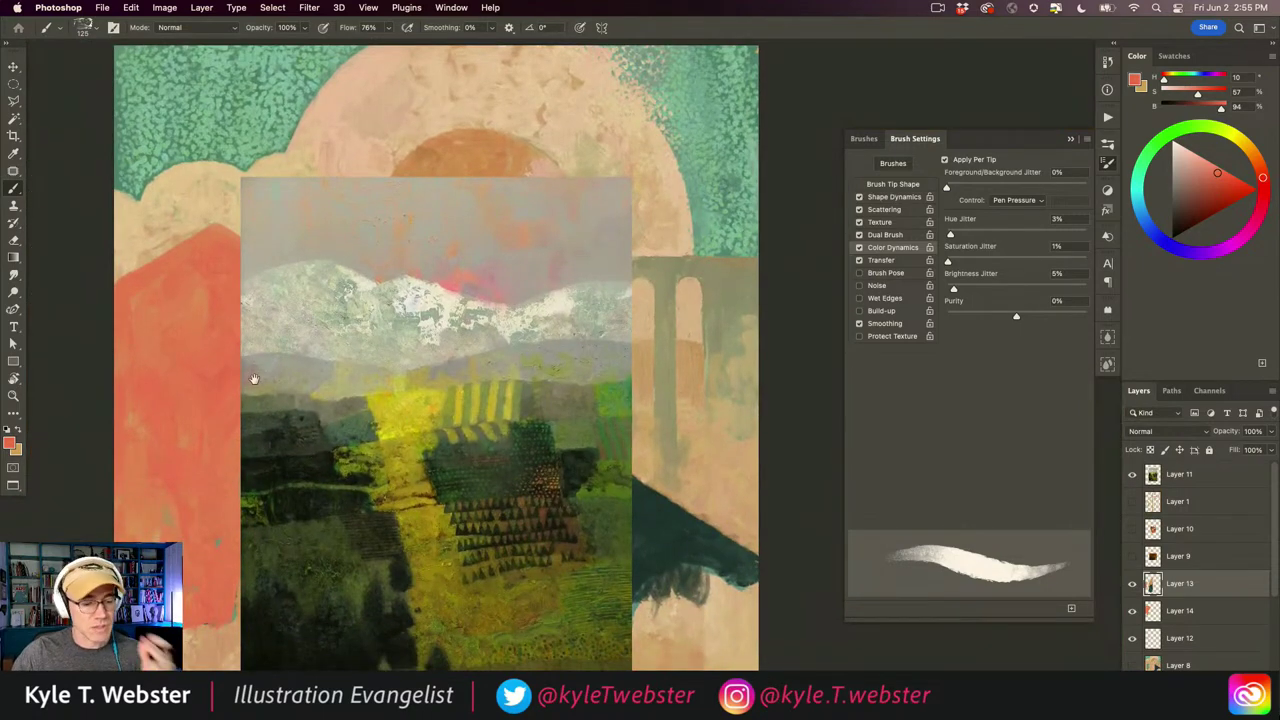
left_click_drag(336, 435, 356, 422)
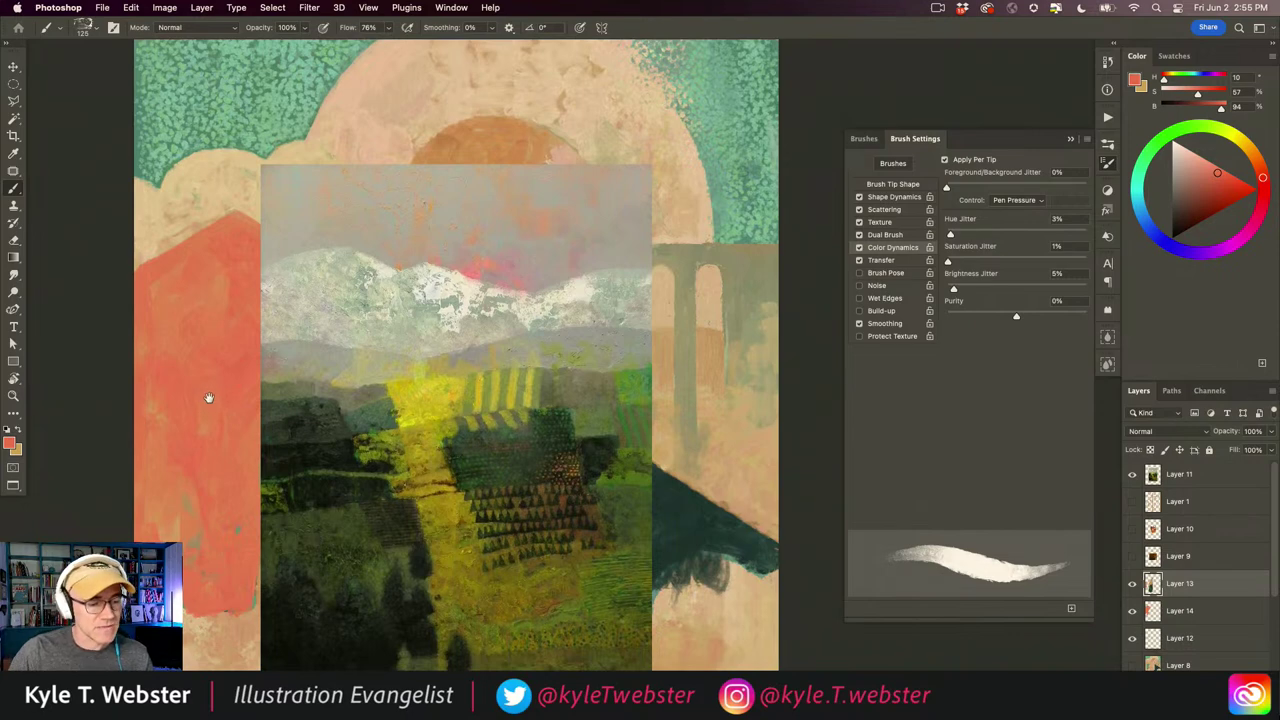
left_click(1132, 474)
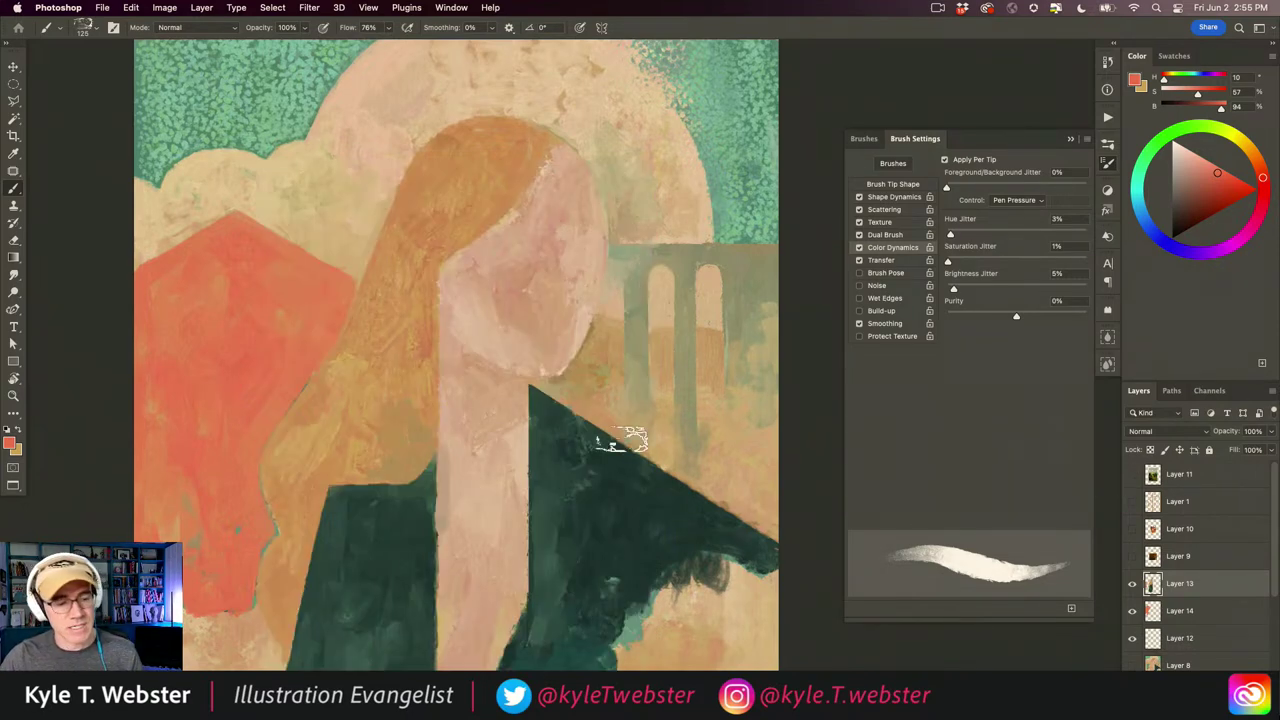
- Examine the texture of the portrait's background around the columns close up and compare it with the whole composition
key("super+minus")
left_click_drag(311, 383, 301, 428)
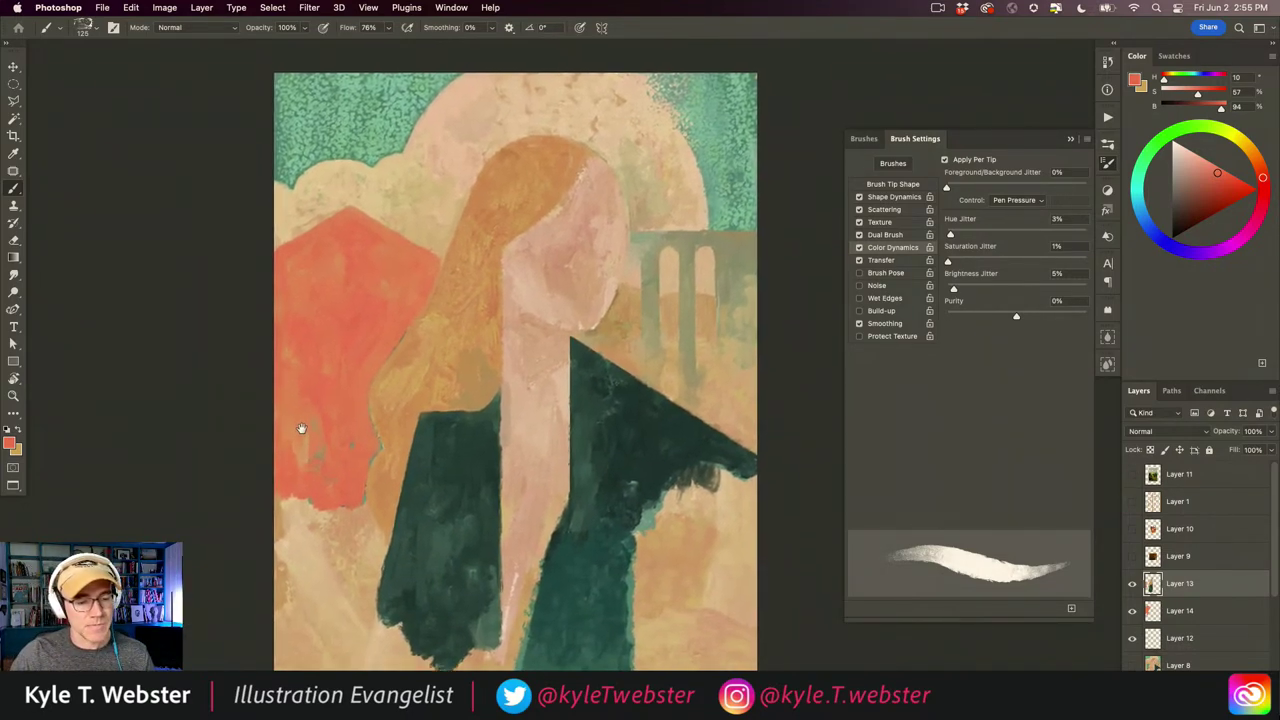
left_click(636, 355, "super")
left_click(636, 355, "super")
left_click(636, 355, "super")
left_click_drag(517, 394, 262, 412)
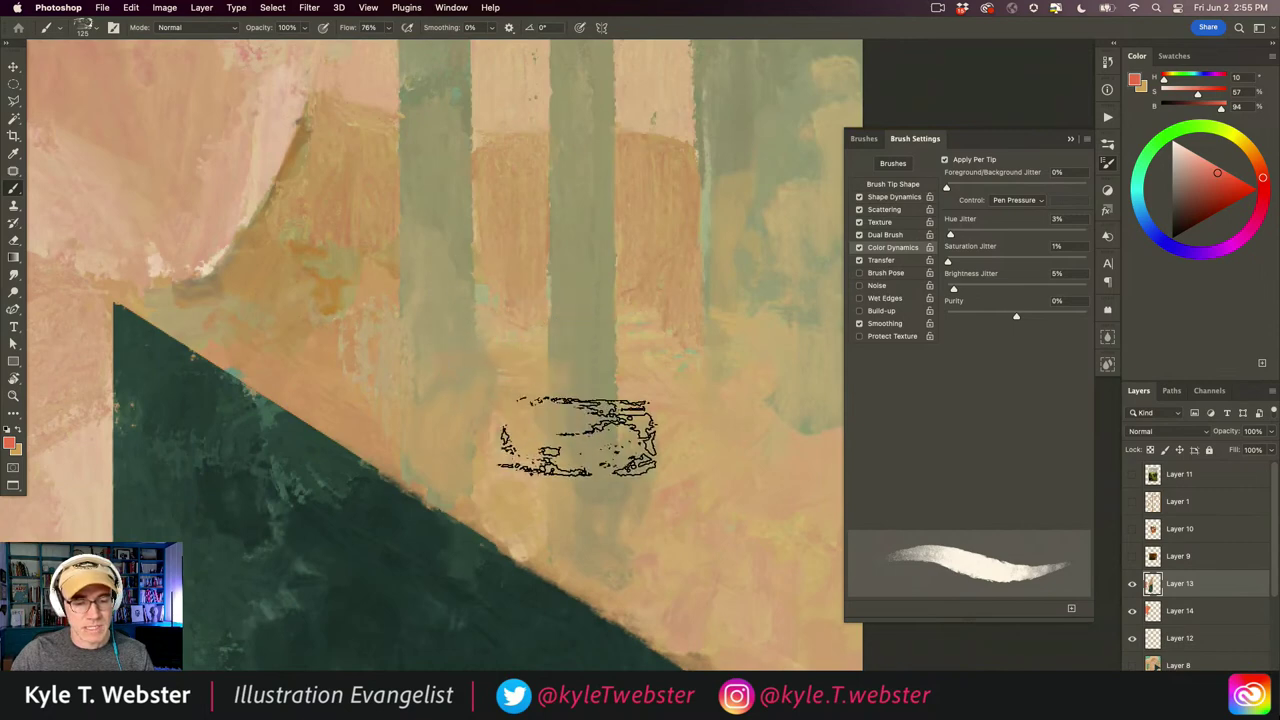
left_click(452, 469, "alt")
left_click(452, 469, "alt")
left_click(452, 469, "alt")
left_click(452, 469, "alt")
left_click_drag(320, 486, 434, 420)
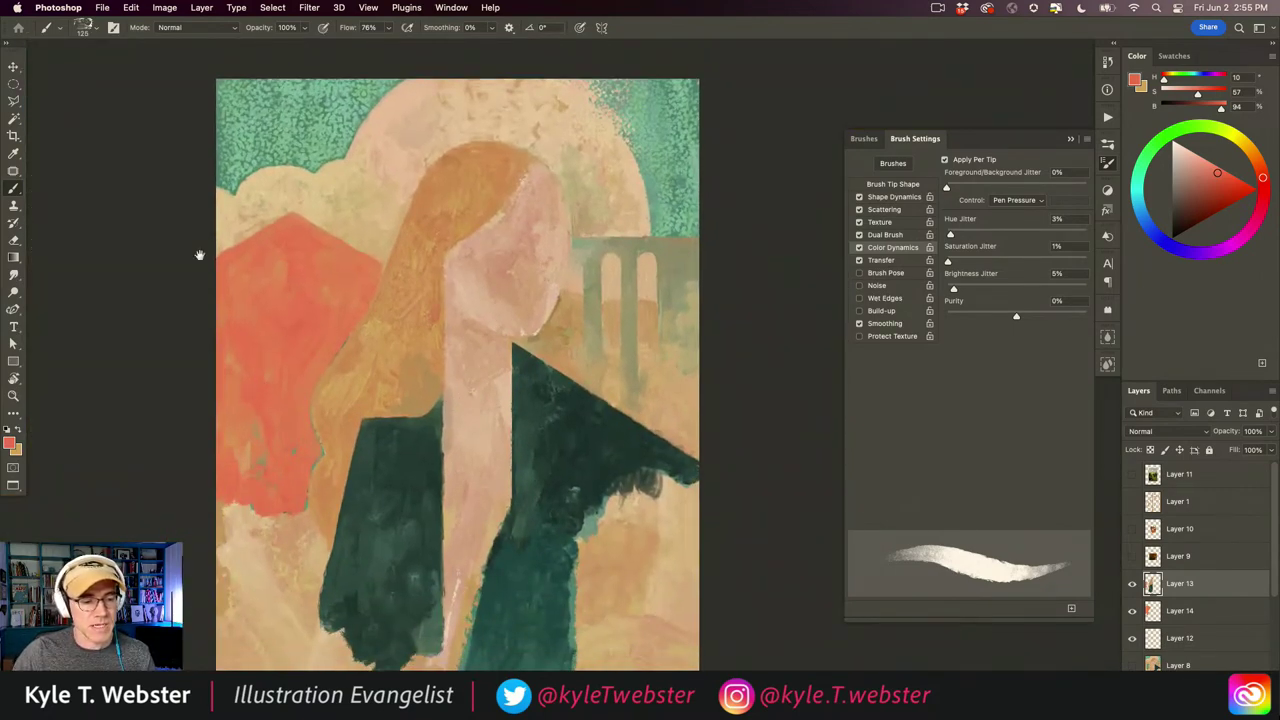
- Clean the house's roofline with beige and peach tones sampled from the nearby cloud, using a 50 px brush
left_click(298, 250, "ctrl")
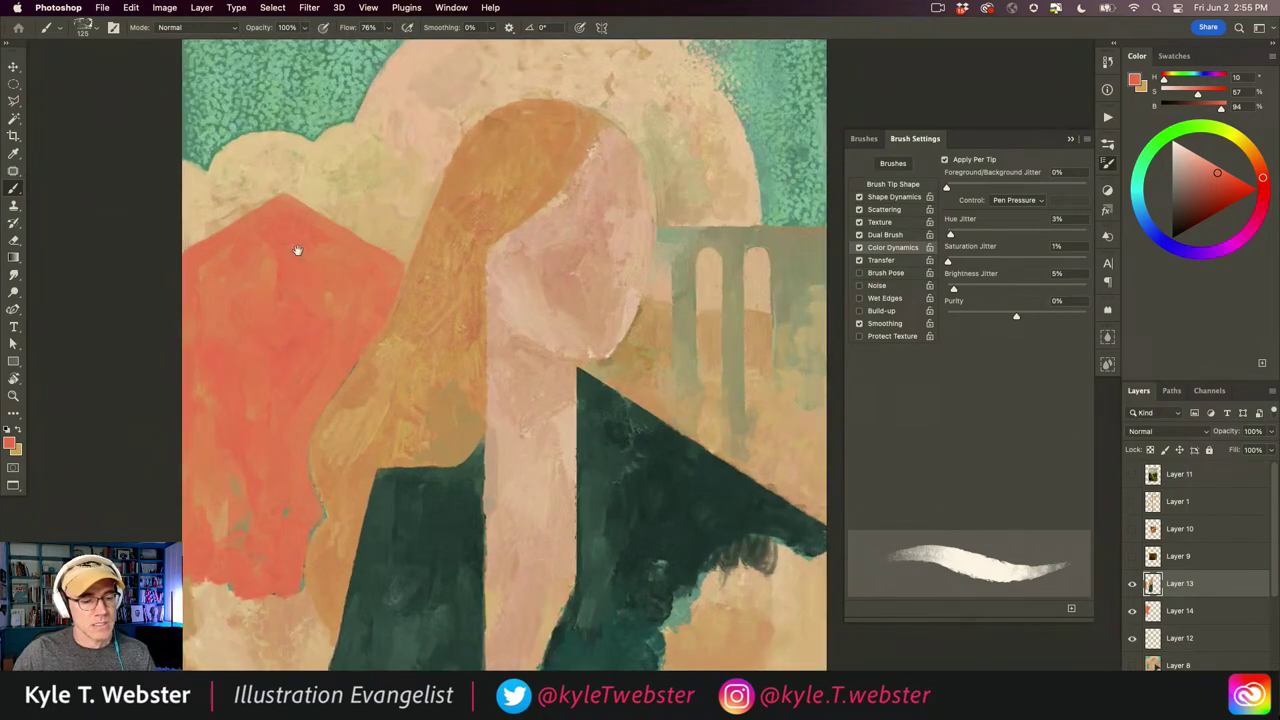
left_click(290, 247, "ctrl")
left_click(431, 208, "alt")
key("bracketleft")
key("bracketleft")
key("bracketleft")
key("bracketleft")
key("bracketleft")
key("bracketleft")
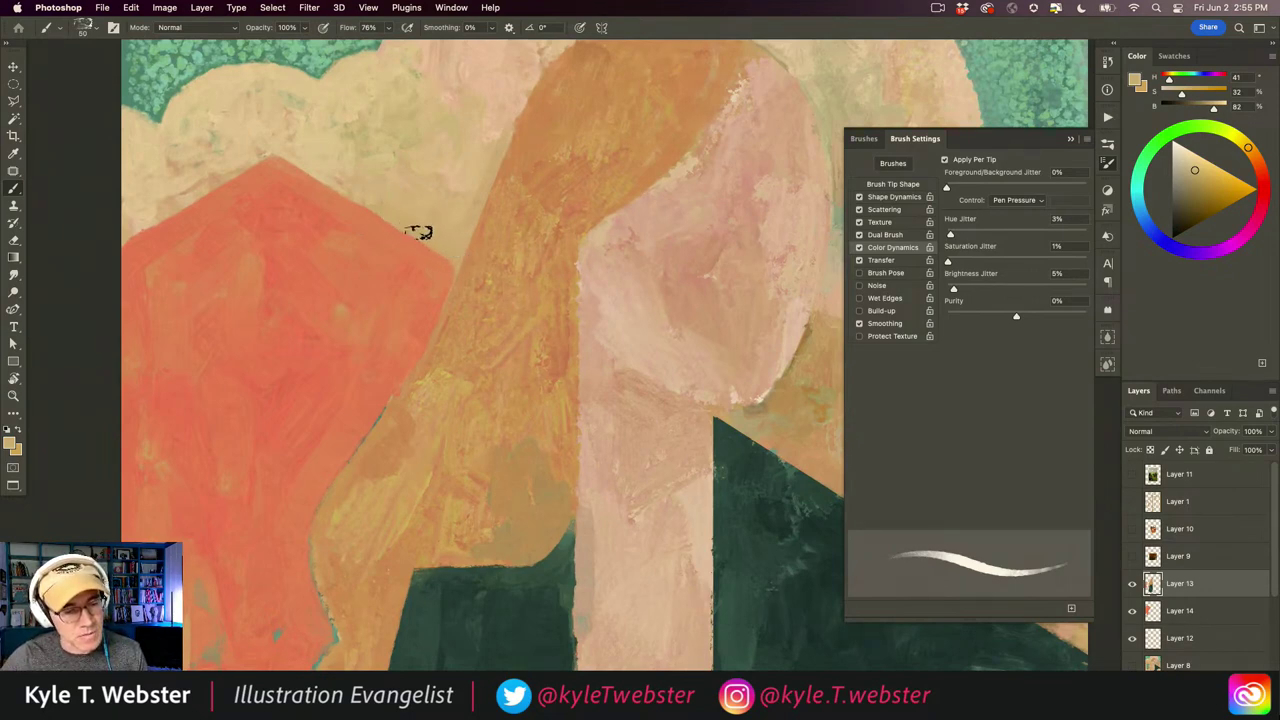
scroll(222, 125, "left", 5)
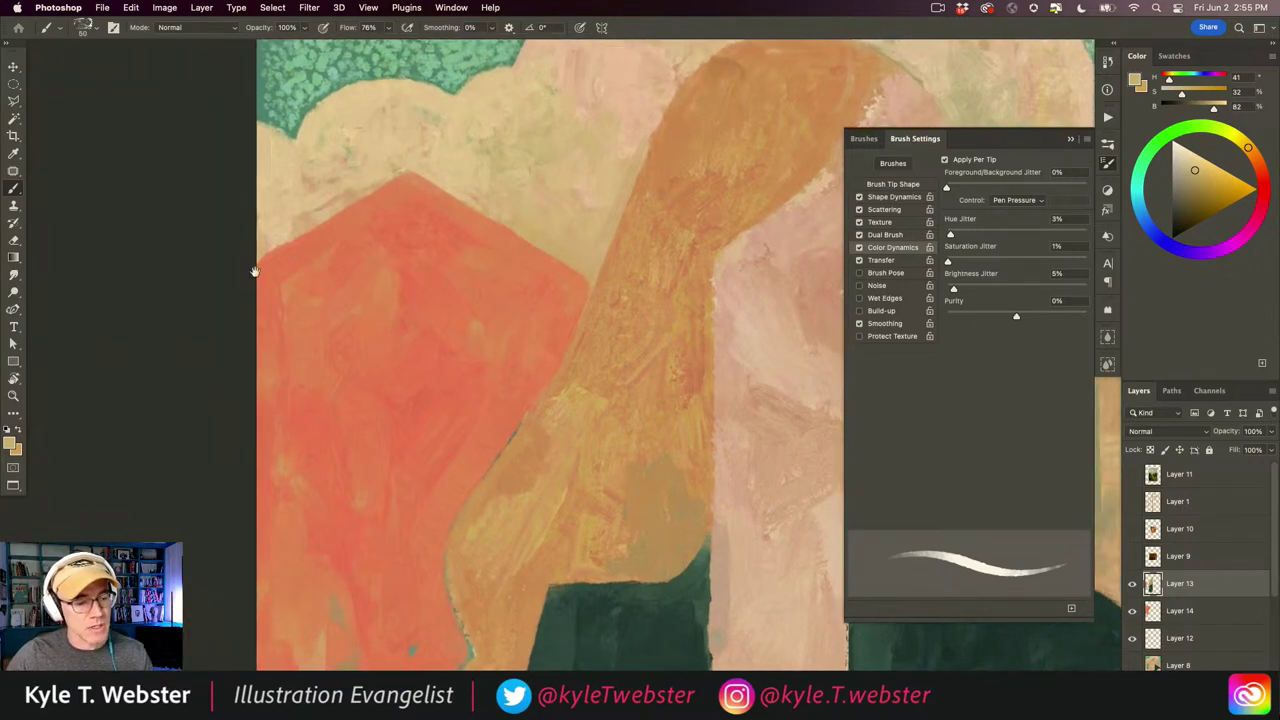
left_click(295, 233, "alt")
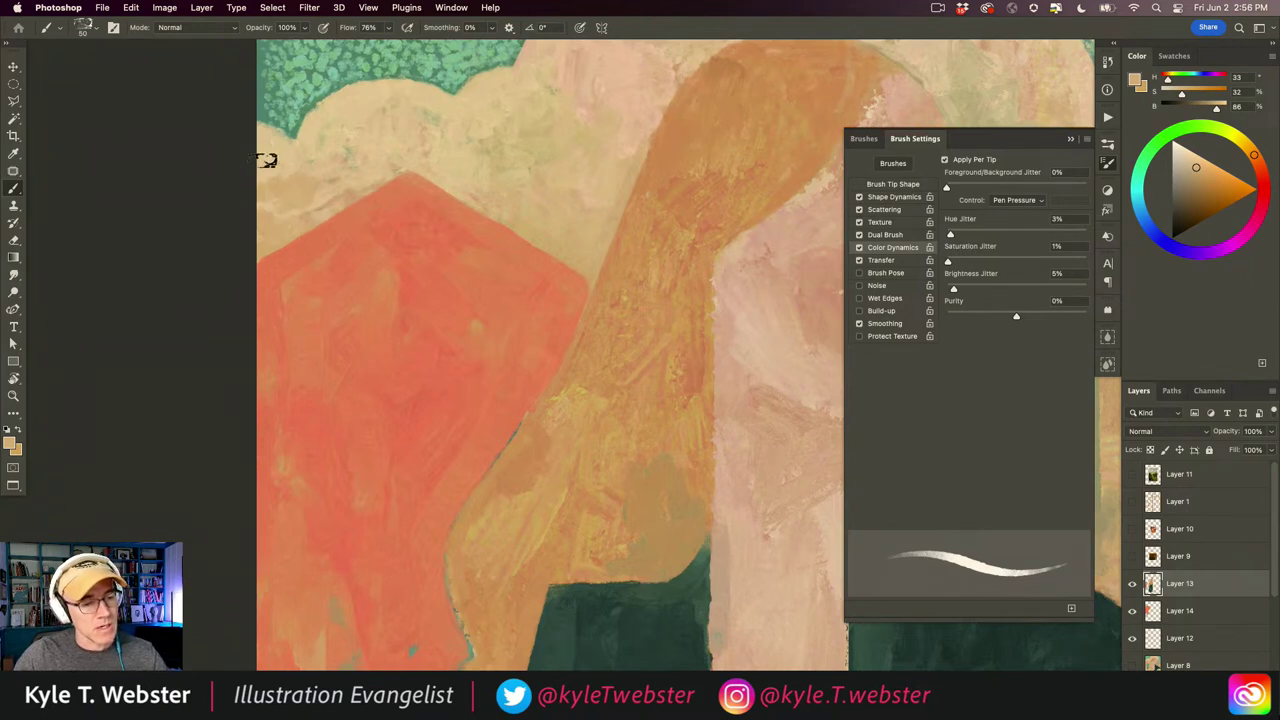
- Sample the dress's dark green and paint a straight roof edge along the right slope of the coral house
left_click(257, 405, "alt")
left_click(257, 405, "alt")
left_click_drag(229, 439, 312, 374)
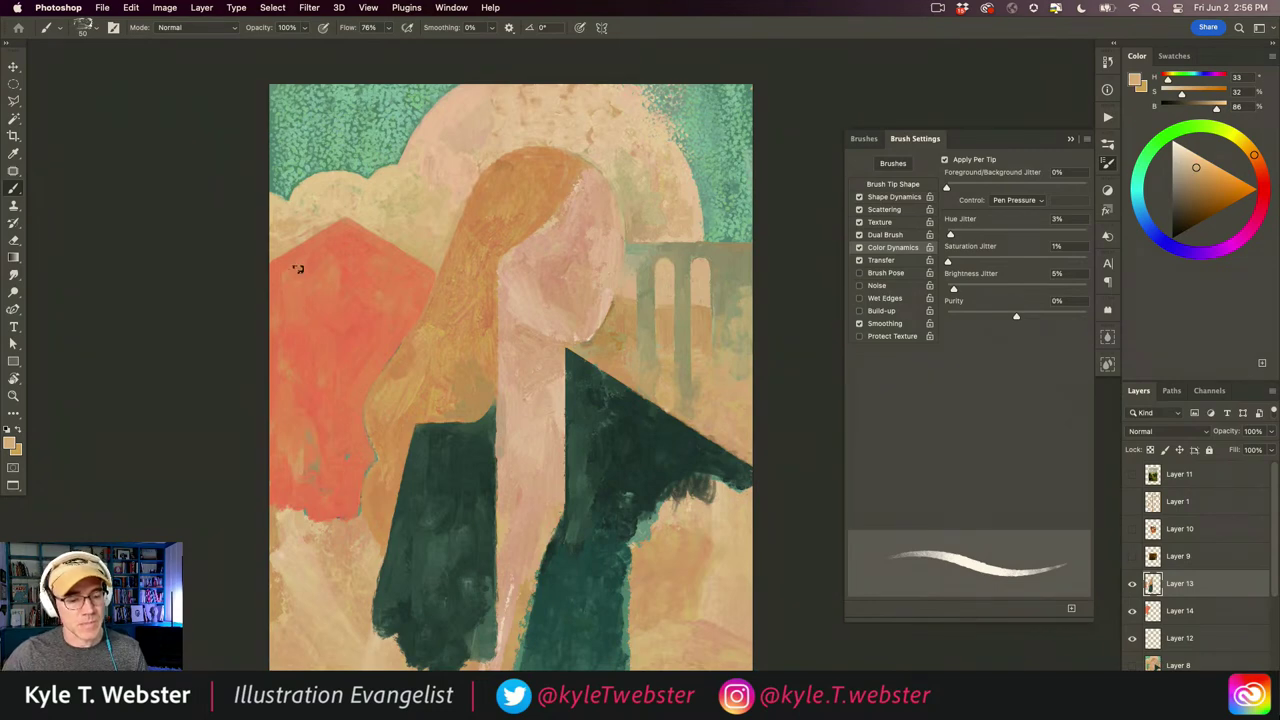
left_click_drag(337, 464, 360, 393)
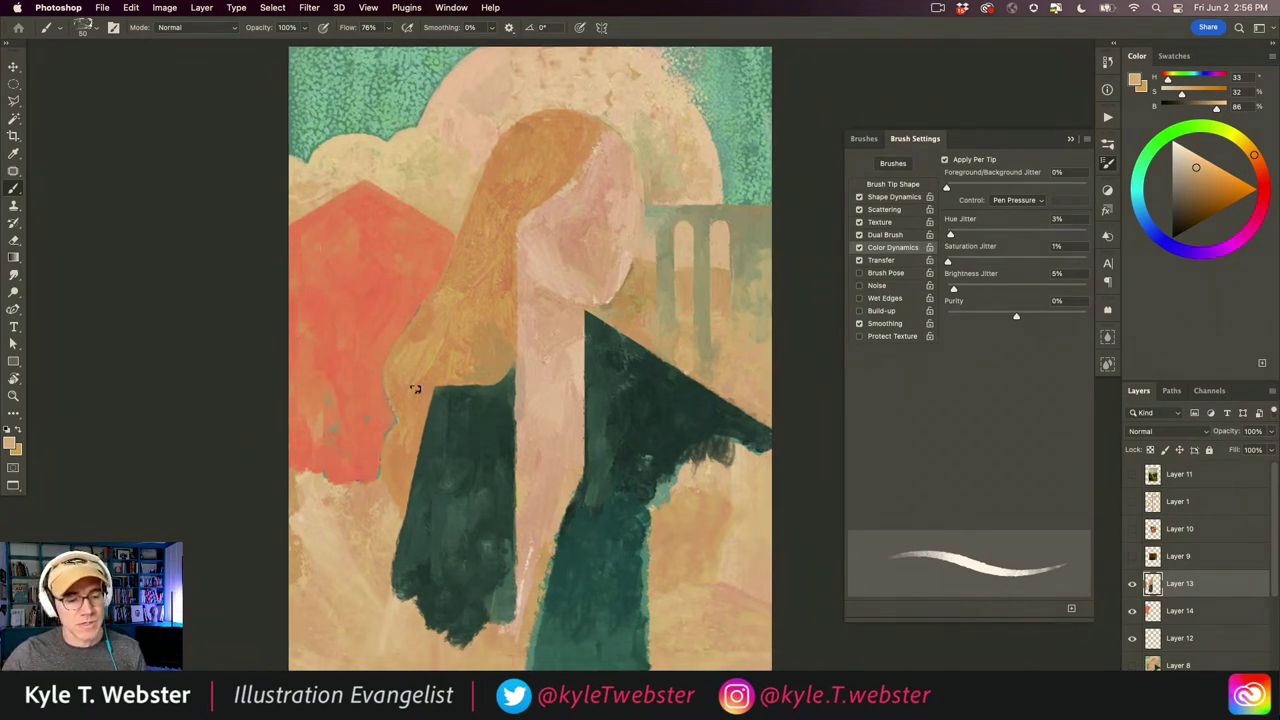
left_click(672, 422, "alt")
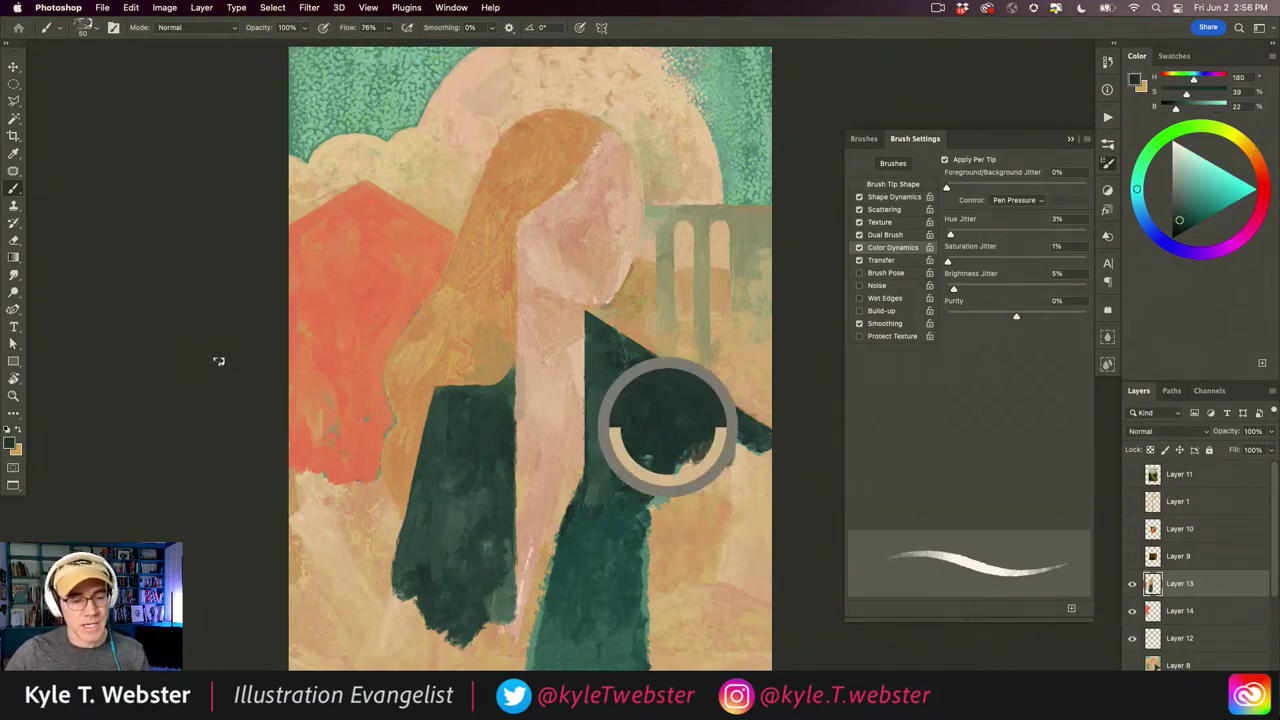
left_click(638, 441, "alt")
left_click(640, 433, "super")
left_click_drag(614, 438, 580, 428)
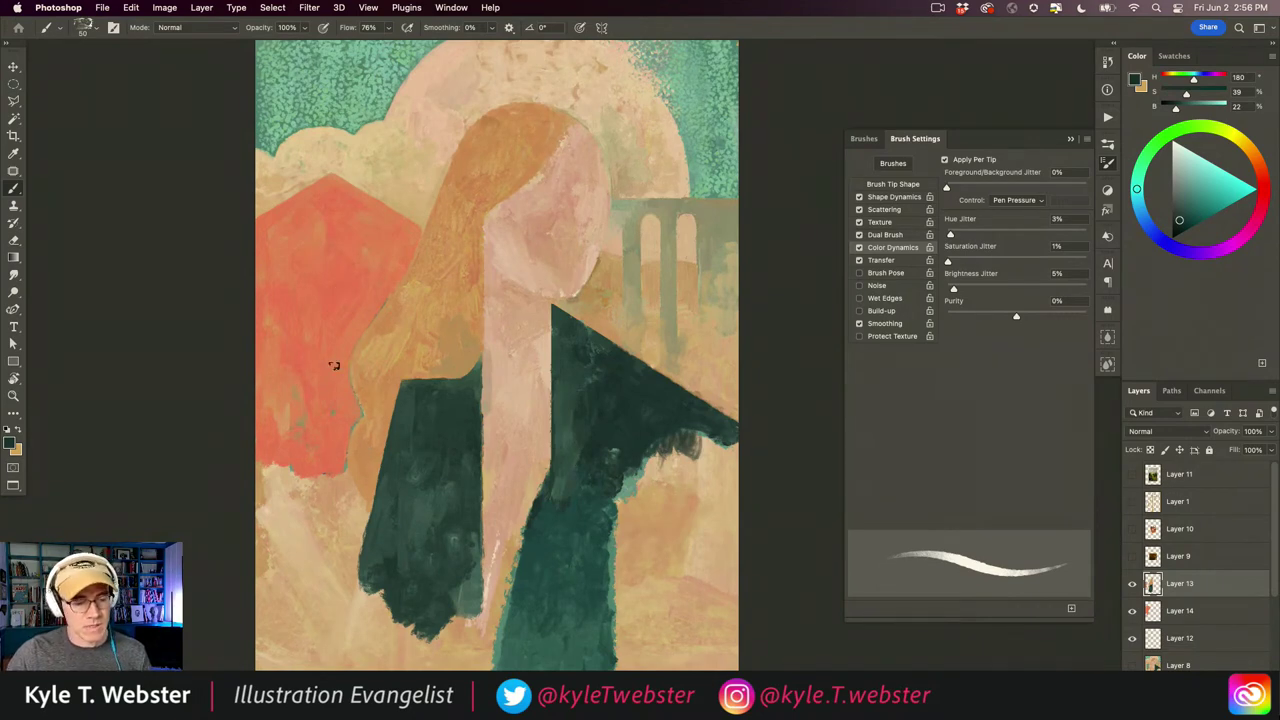
left_click_drag(340, 358, 363, 386)
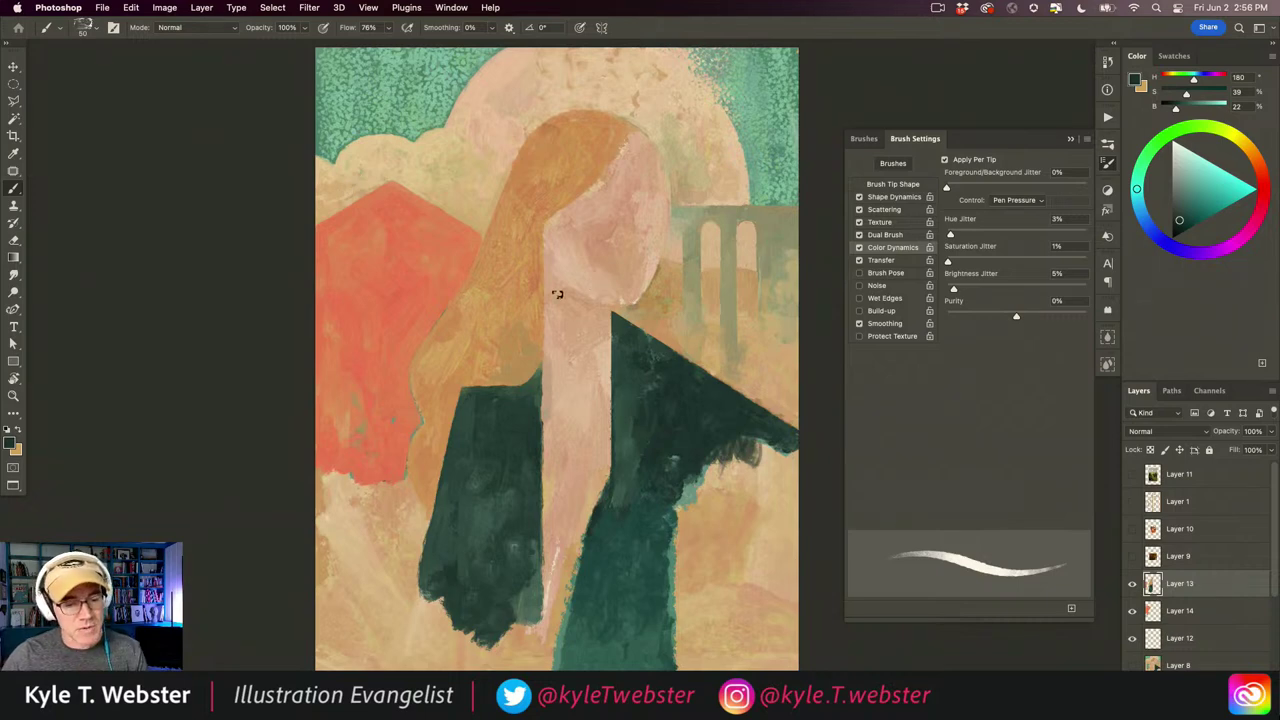
left_click_drag(474, 236, 405, 192)
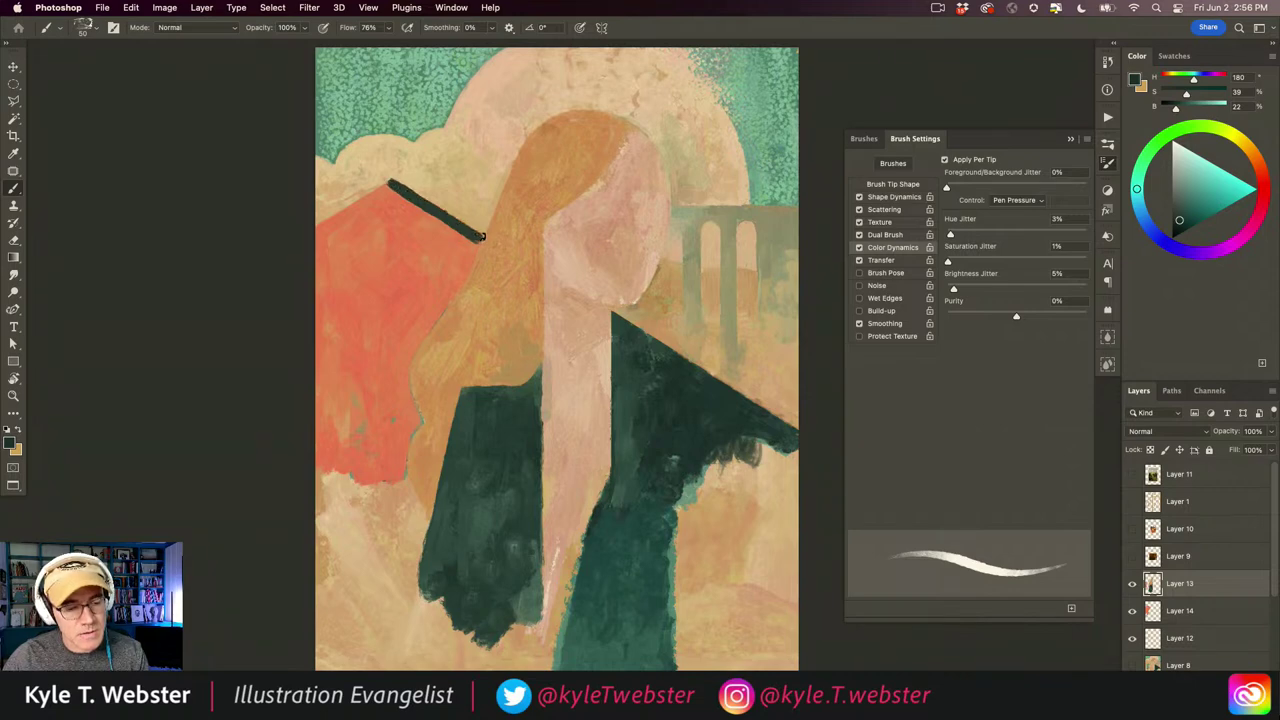
- Paint a matching dark green roof edge down the left slope, from the peak to the canvas border
left_click(360, 306, "super")
left_click_drag(340, 336, 443, 446)
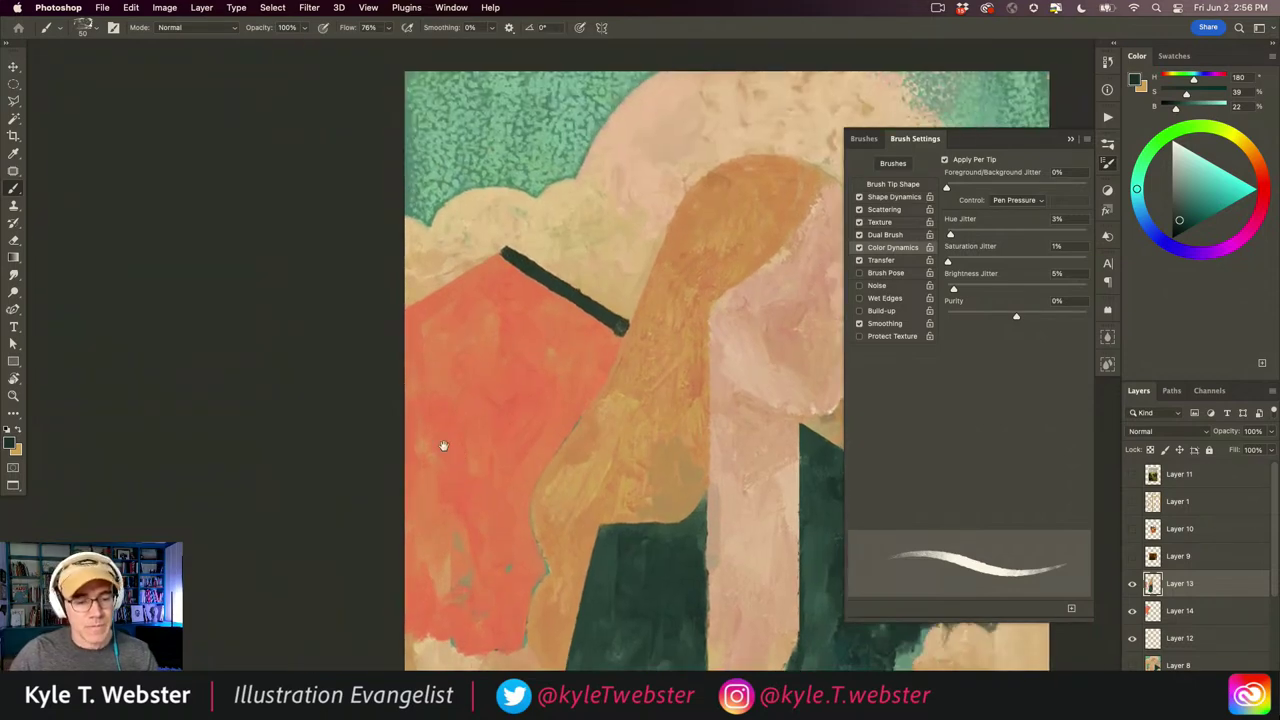
mouse_move(506, 252)
left_mouse_down()
mouse_move(408, 314)
mouse_move(443, 290)
left_mouse_up()
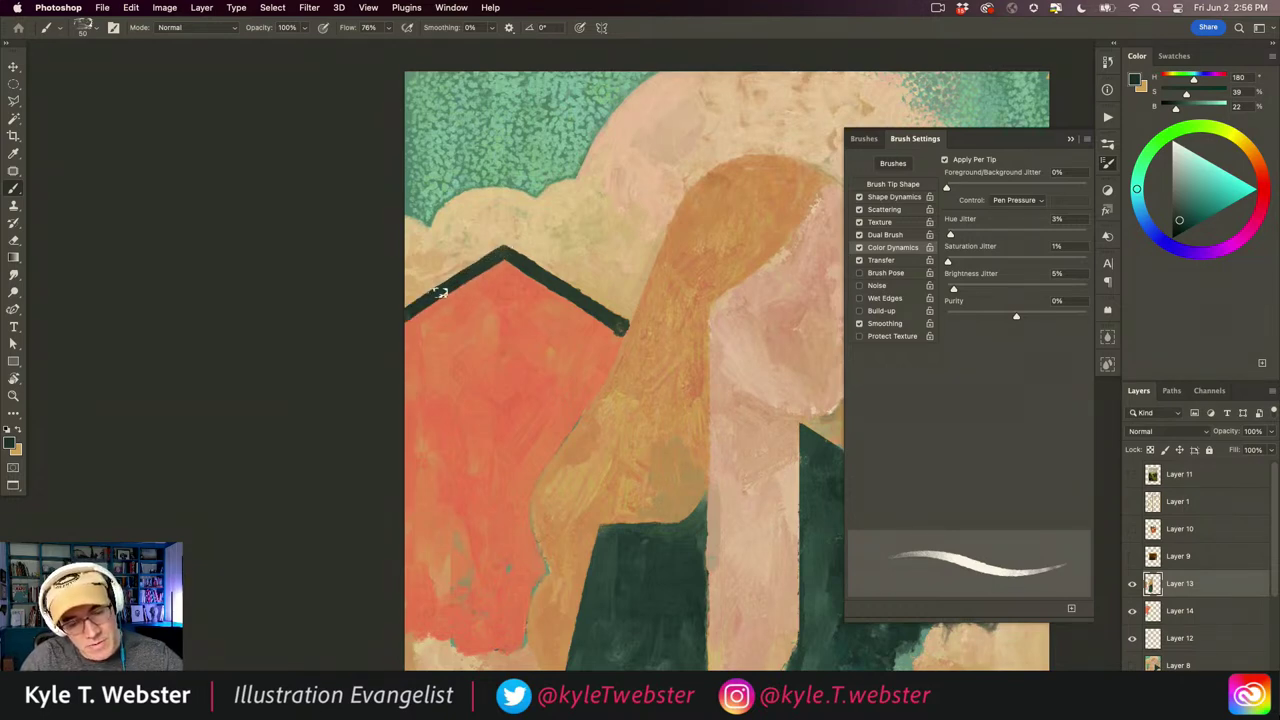
- Thicken the dark edge on the right roof slope and trim its end with orange sampled from the hair
left_click(573, 326, "super")
left_click_drag(477, 217, 646, 322)
left_click_drag(486, 220, 650, 325)
left_click(678, 315, "alt")
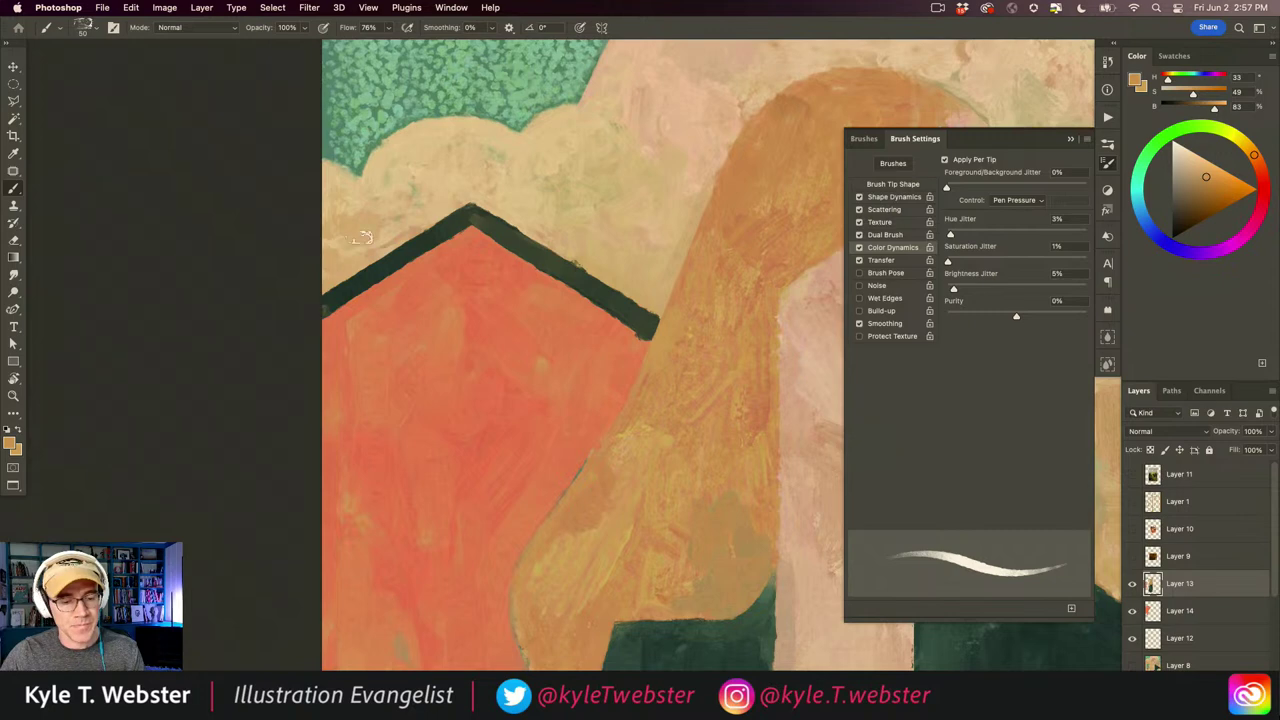
- Touch up the coral wall beneath the right roof slope with orange and coral tones sampled from the house
left_click(600, 326, "alt")
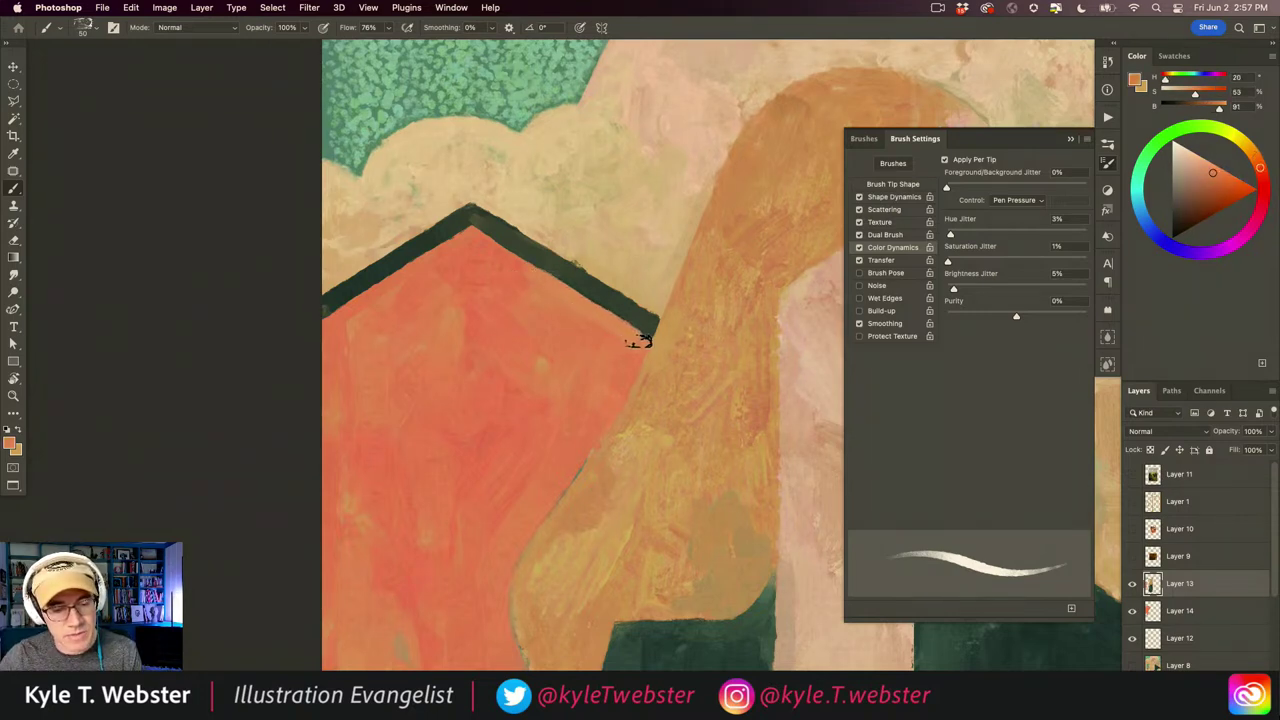
left_click(545, 288, "alt")
mouse_move(555, 318)
left_mouse_down()
mouse_move(560, 329)
mouse_move(535, 297)
mouse_move(551, 326)
mouse_move(535, 302)
mouse_move(521, 320)
mouse_move(571, 328)
mouse_move(550, 307)
left_mouse_up()
left_click(564, 303, "alt")
left_click_drag(464, 456, 418, 447)
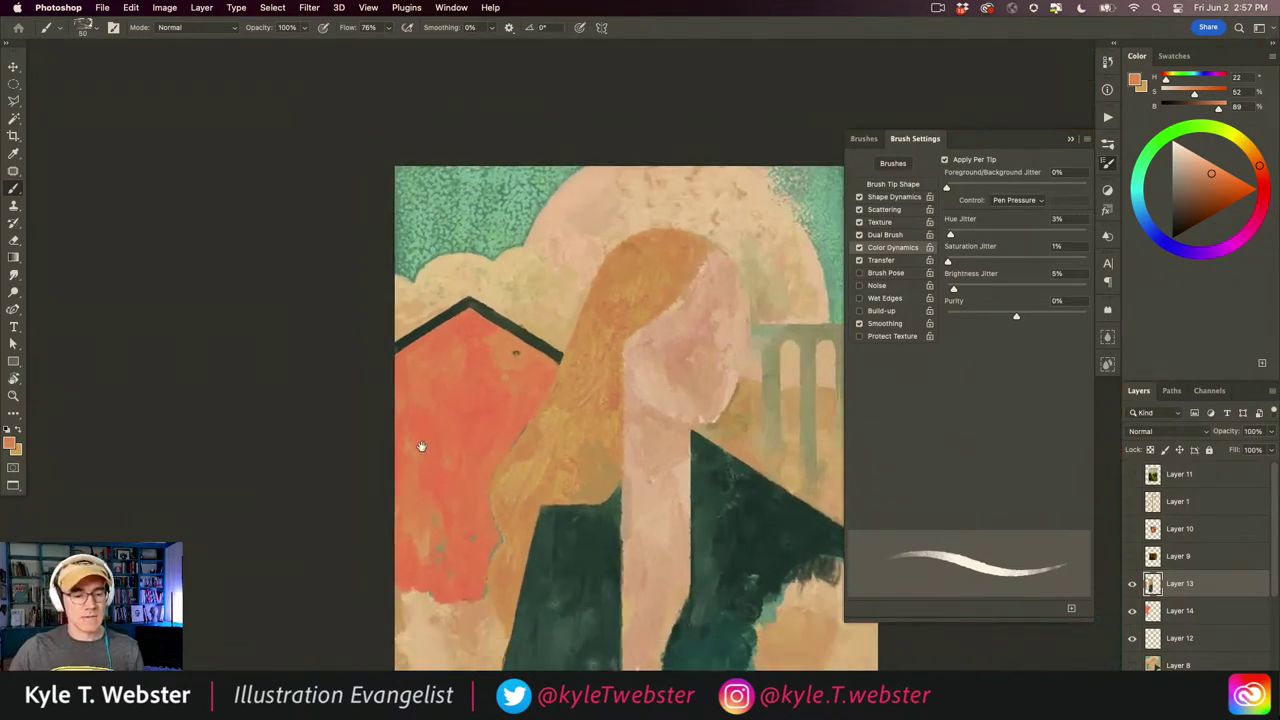
left_click_drag(510, 358, 525, 358)
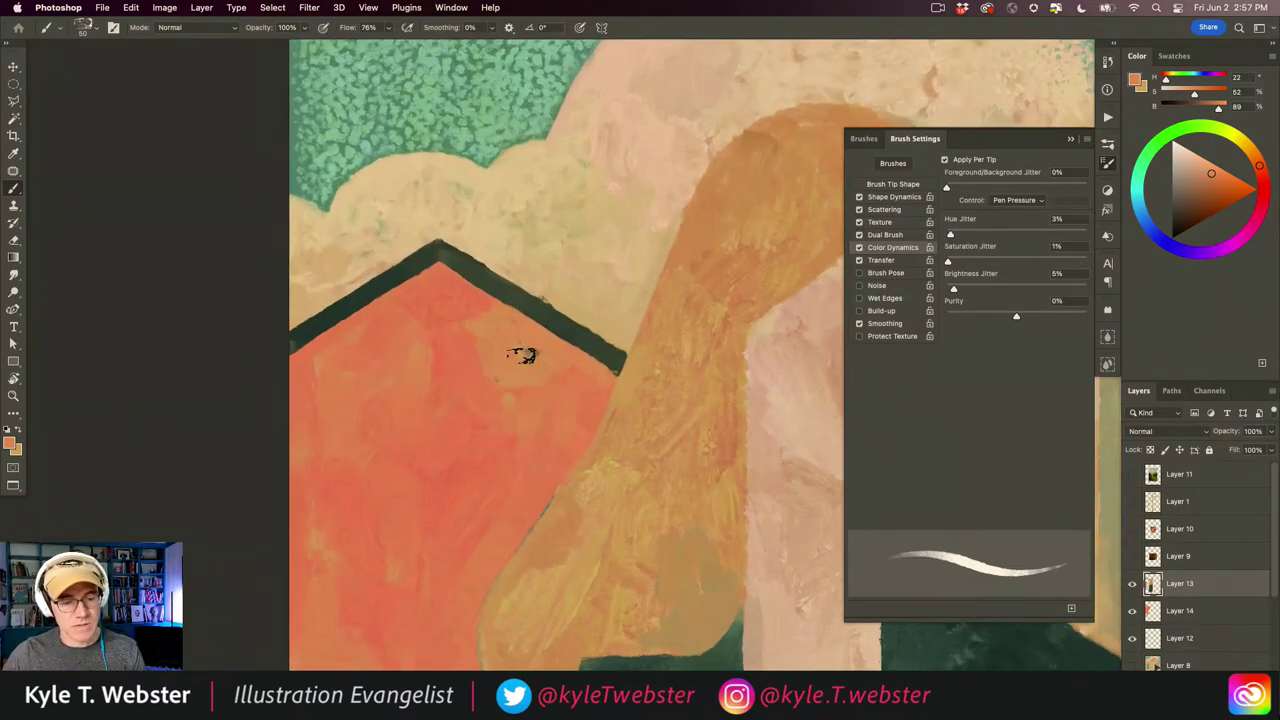
left_click(456, 354, "alt")
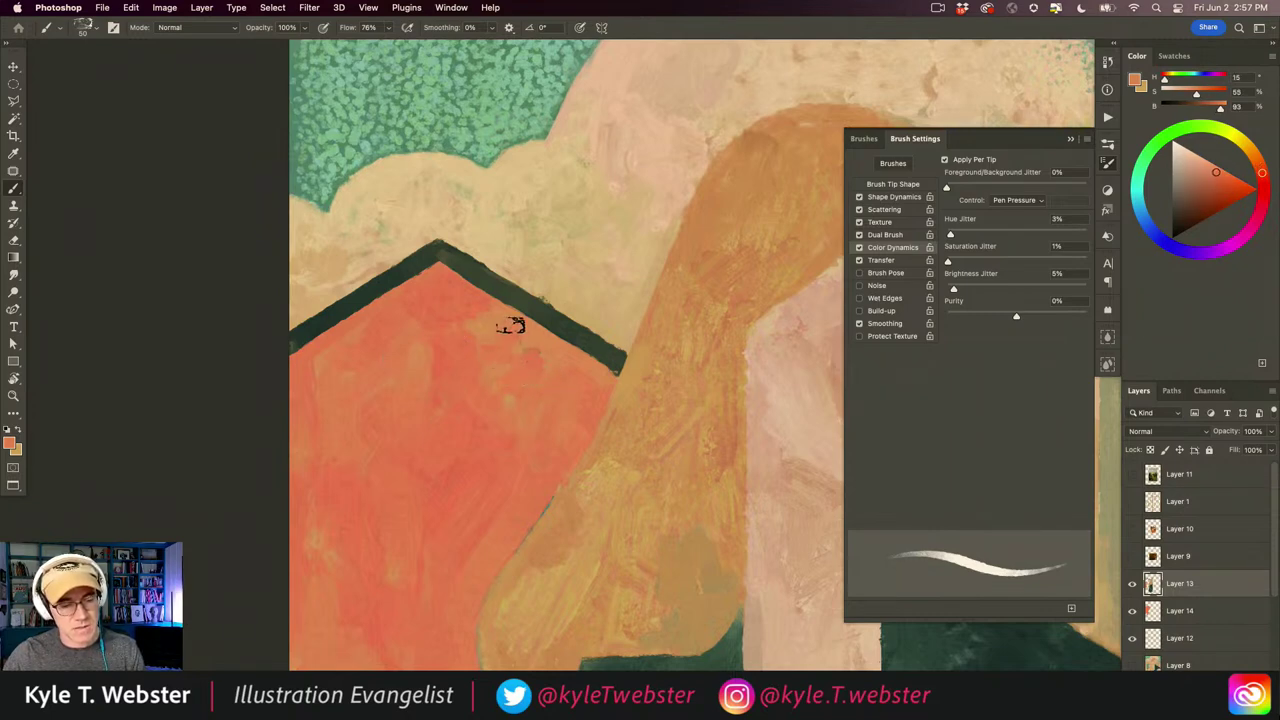
left_click_drag(411, 477, 388, 500)
left_click_drag(388, 502, 377, 388)
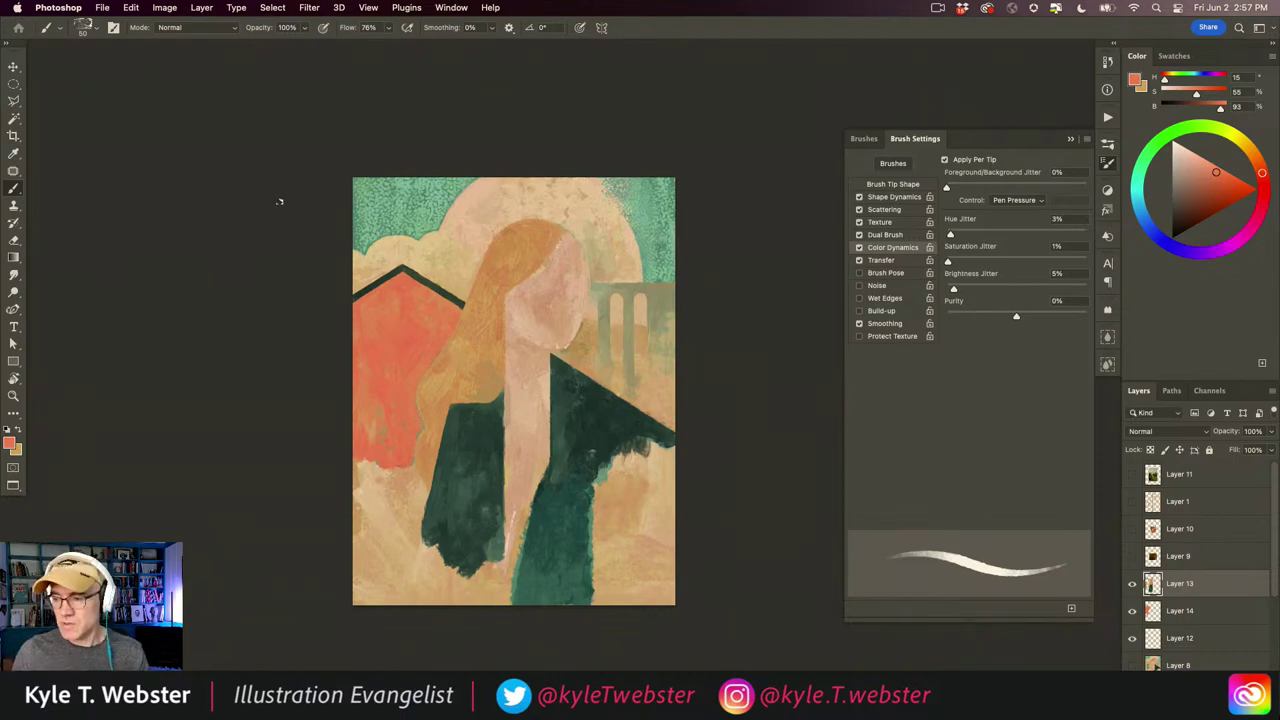
- Repaint the left roof slope in muted olive green sampled from the arcade, blending a darker tone at the peak
left_click(379, 293)
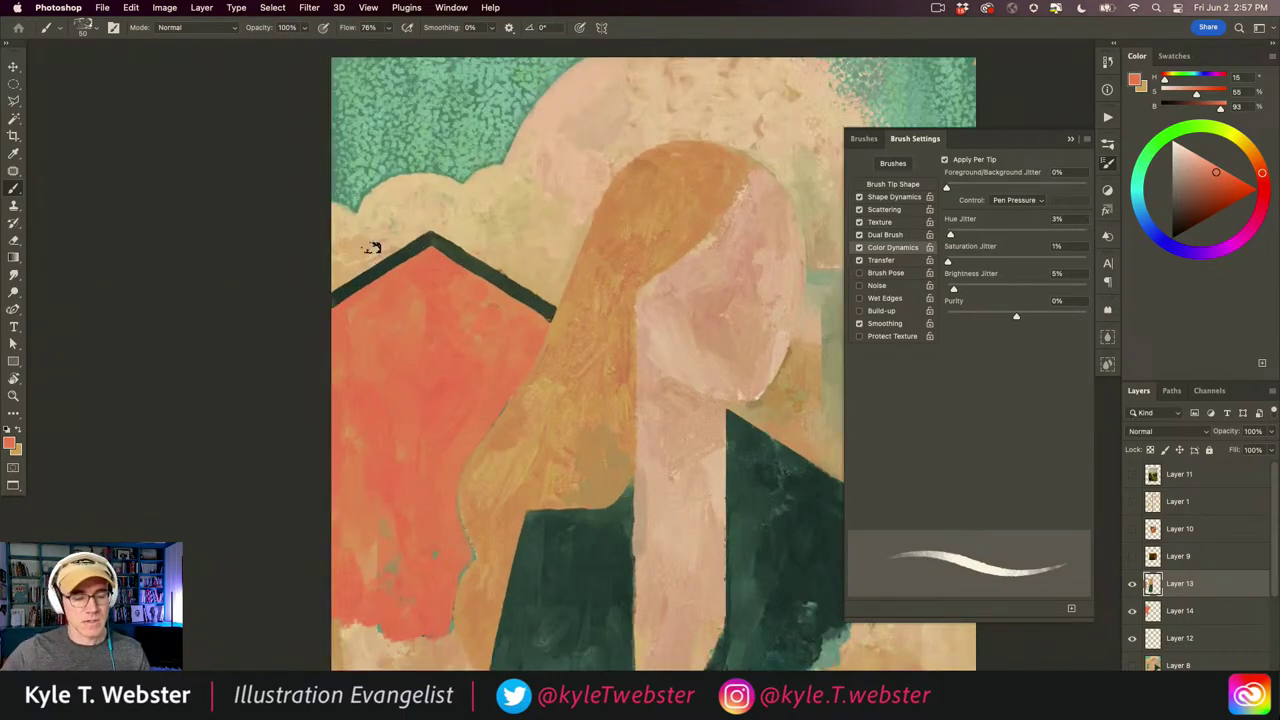
left_click_drag(417, 349, 399, 354)
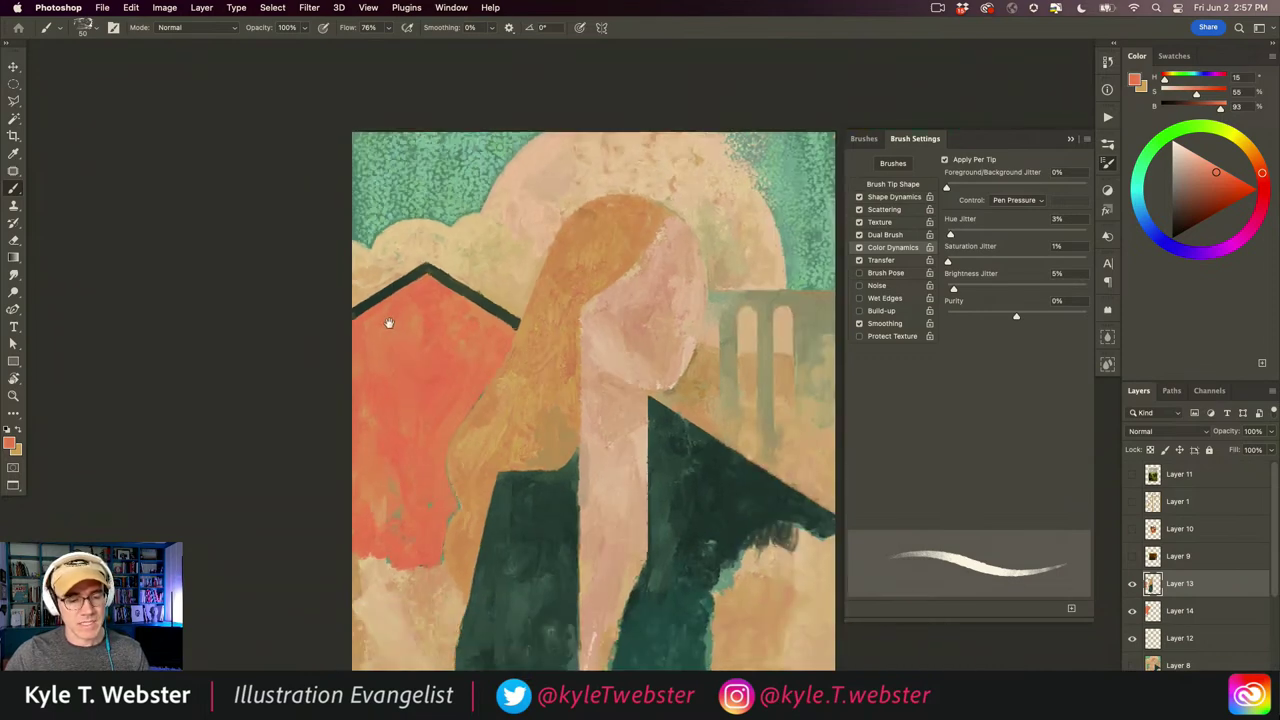
left_click(390, 331)
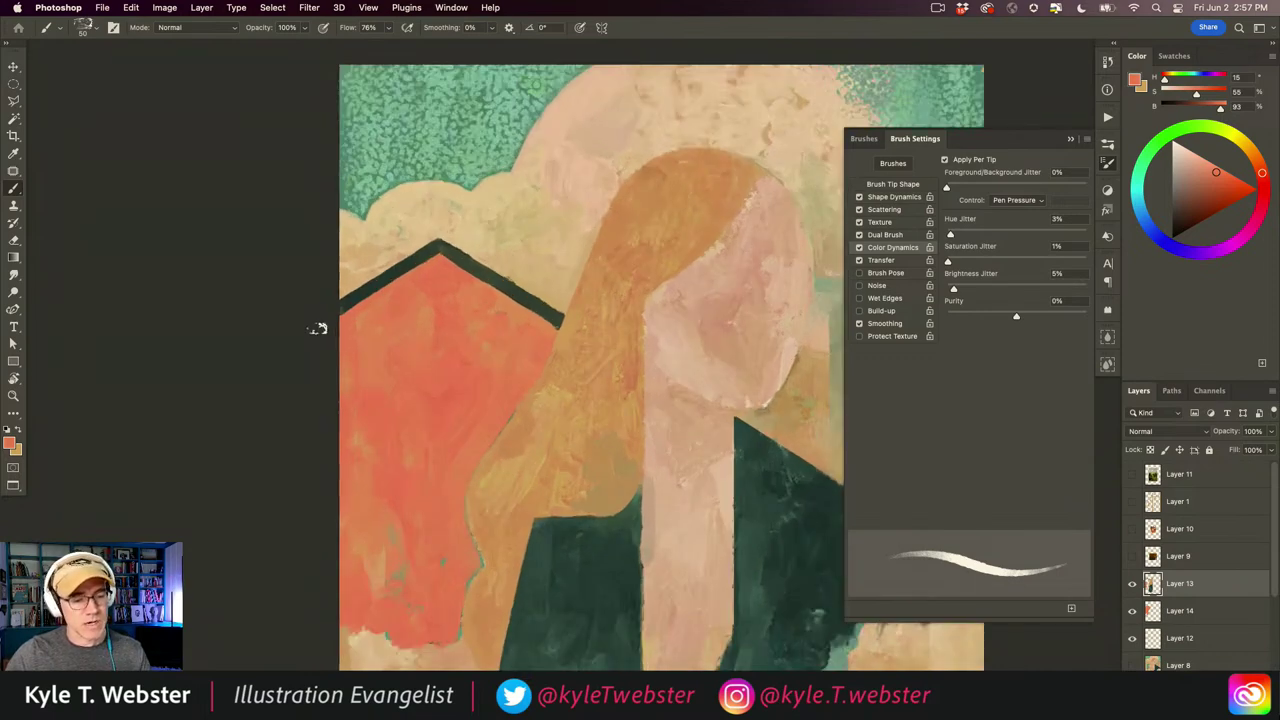
left_click_drag(349, 335, 371, 343)
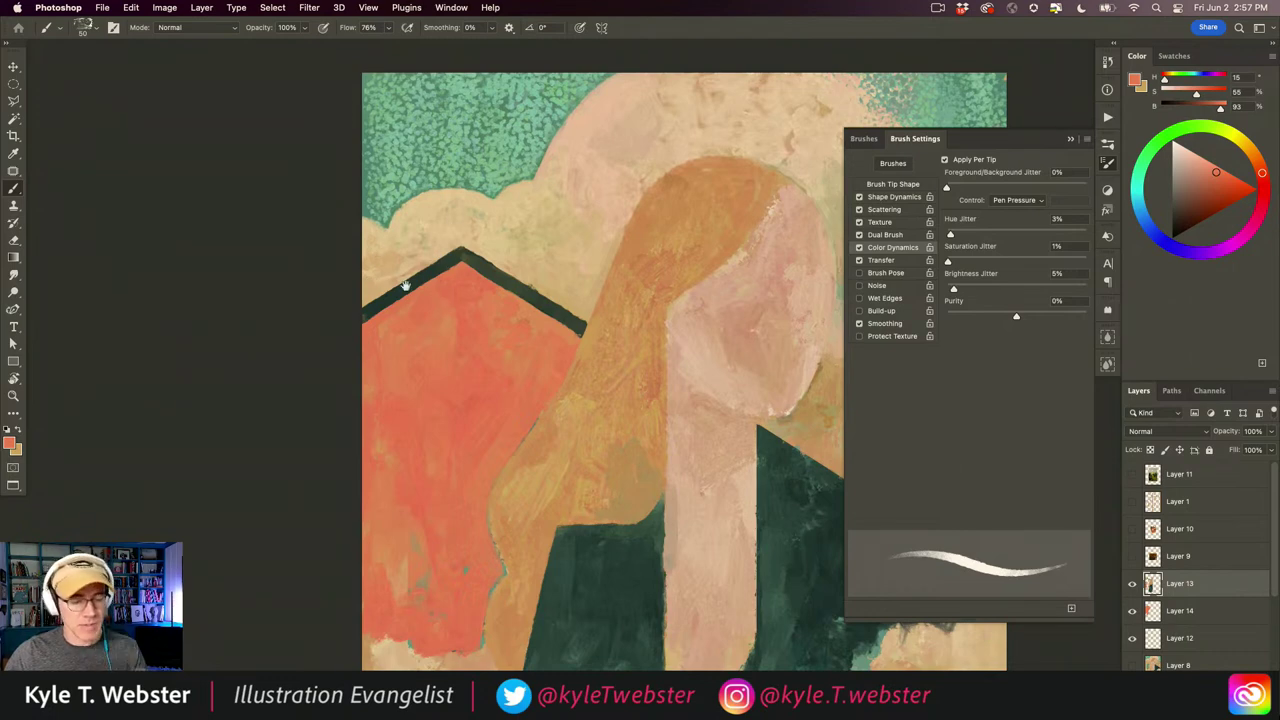
left_click(390, 378, "alt")
left_click_drag(426, 386, 371, 356)
left_click(786, 290, "alt")
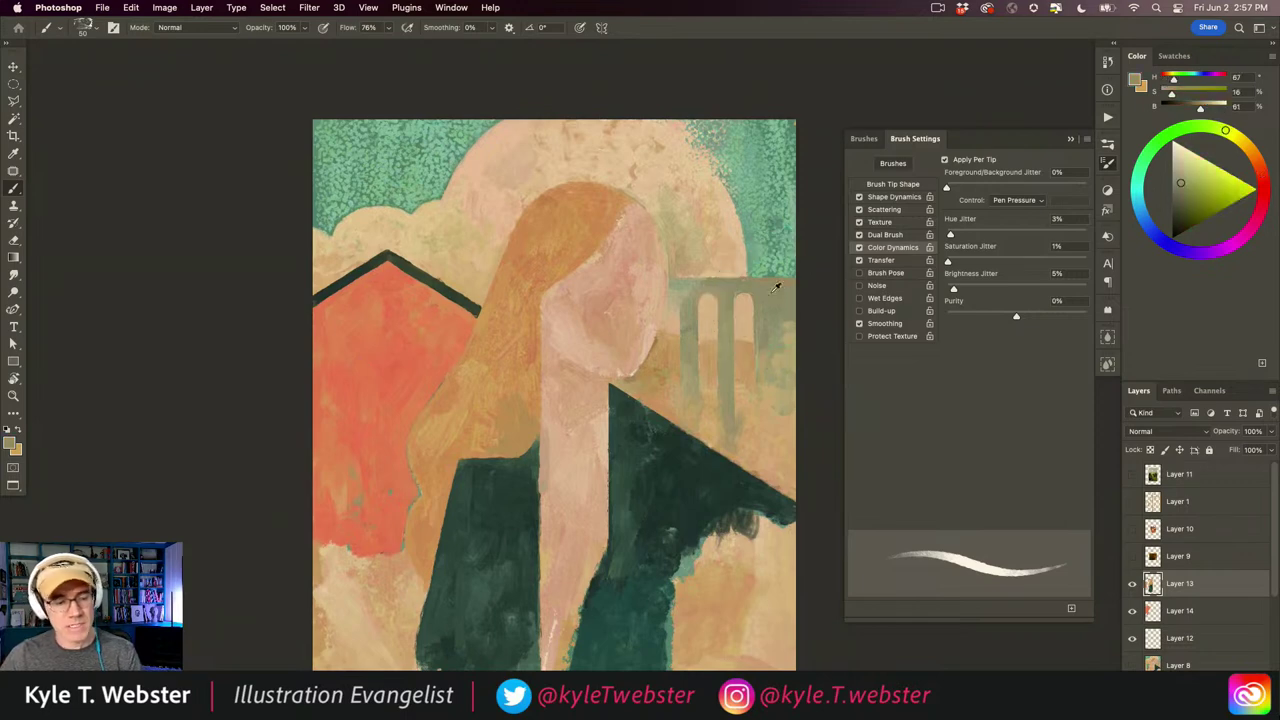
left_click(320, 264)
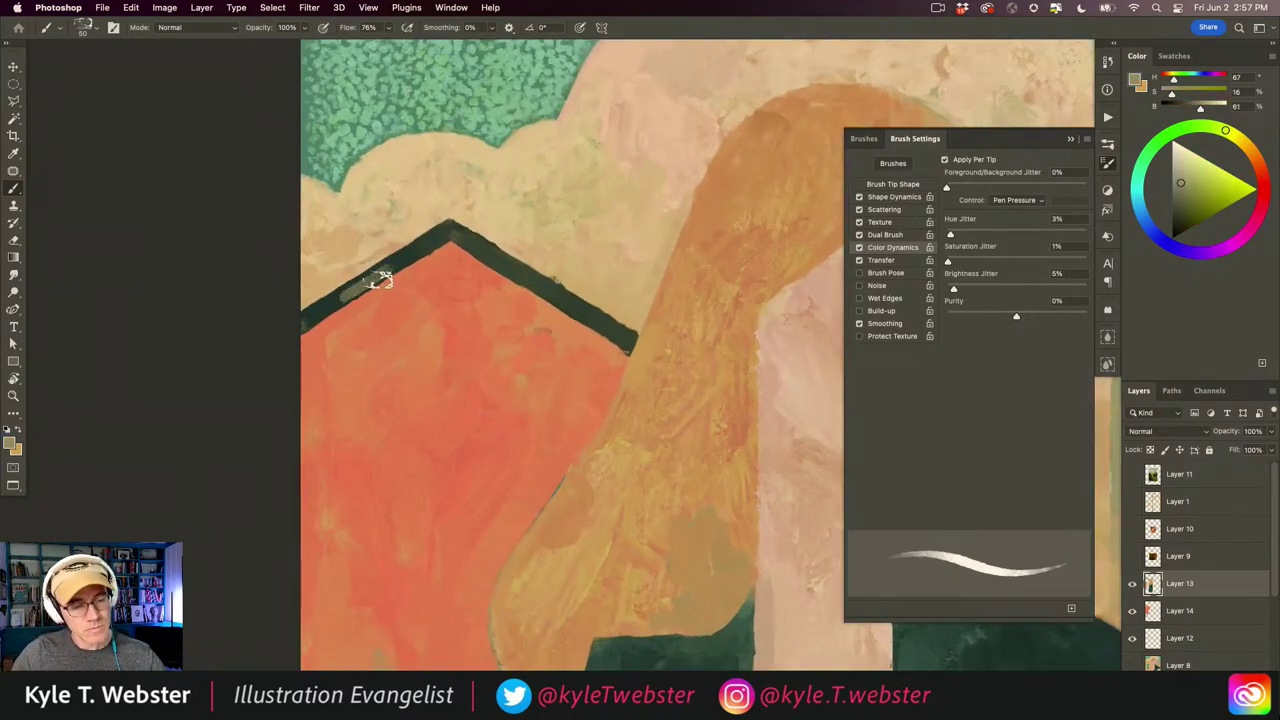
mouse_move(348, 295)
left_mouse_down()
mouse_move(387, 268)
mouse_move(298, 328)
mouse_move(443, 241)
mouse_move(362, 290)
mouse_move(422, 240)
mouse_move(383, 270)
mouse_move(445, 239)
mouse_move(318, 316)
left_mouse_up()
left_click(438, 238, "alt")
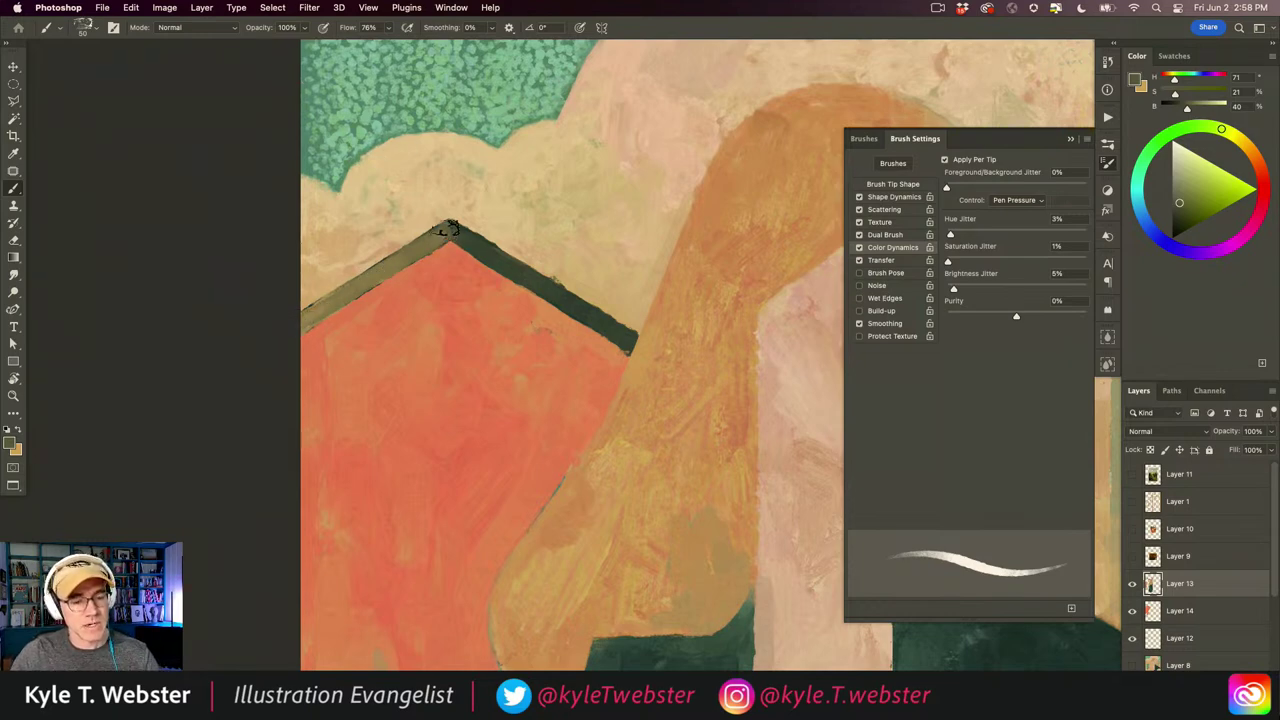
left_click_drag(391, 506, 340, 517)
left_click_drag(340, 517, 308, 402)
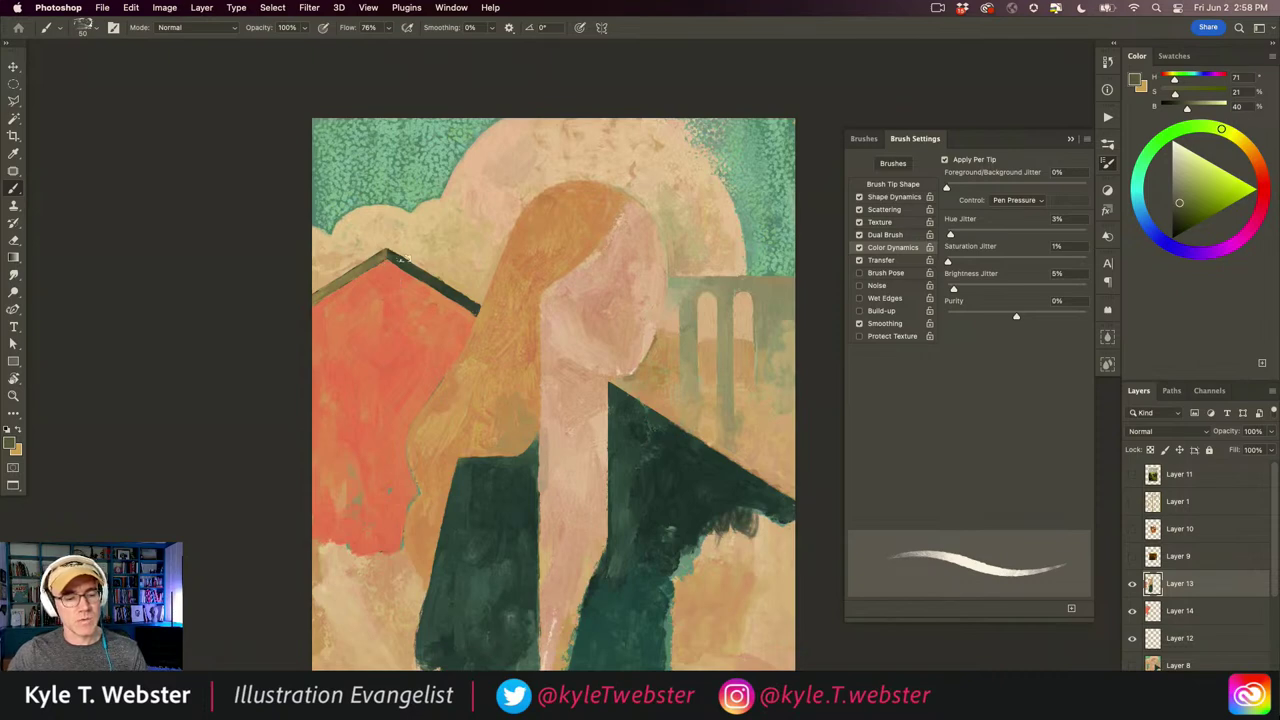
- Sample the sky's green and brush it over the upper part of the coral house wall with a 100 px brush
scroll(391, 486, "down", 1)
left_click_drag(280, 403, 286, 393)
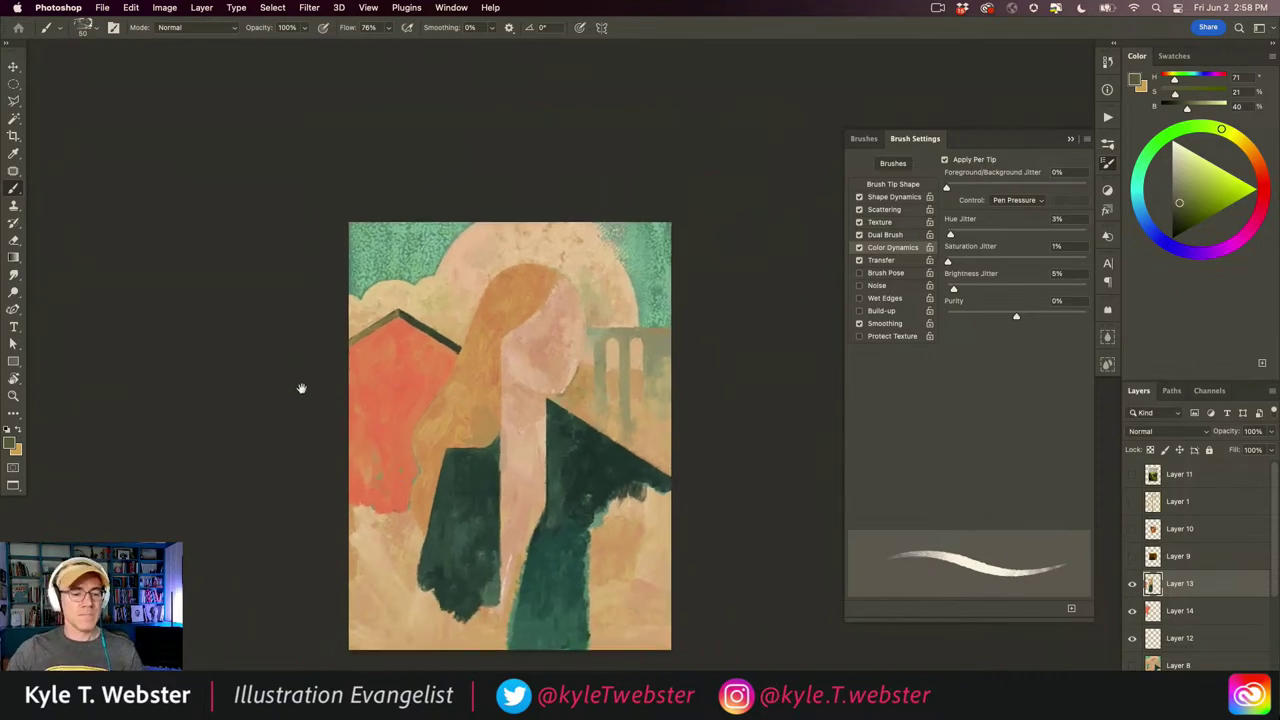
scroll(368, 388, "up", 3)
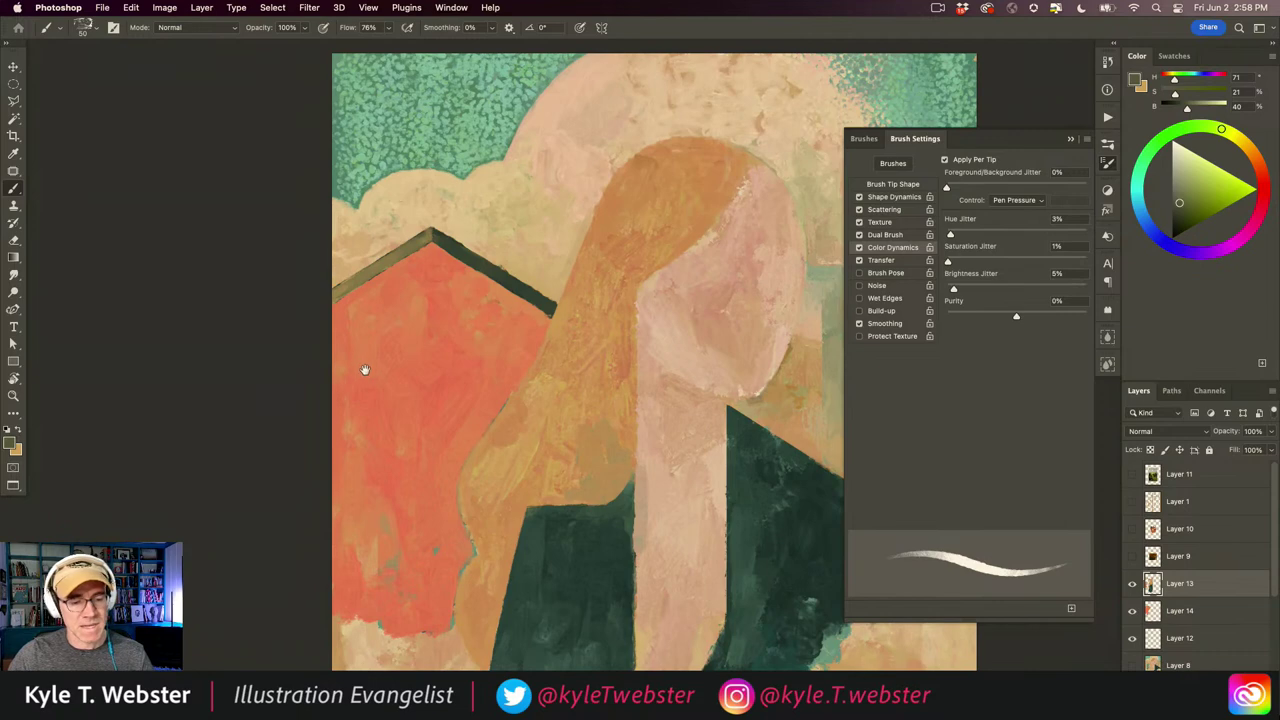
scroll(360, 375, "down", 1)
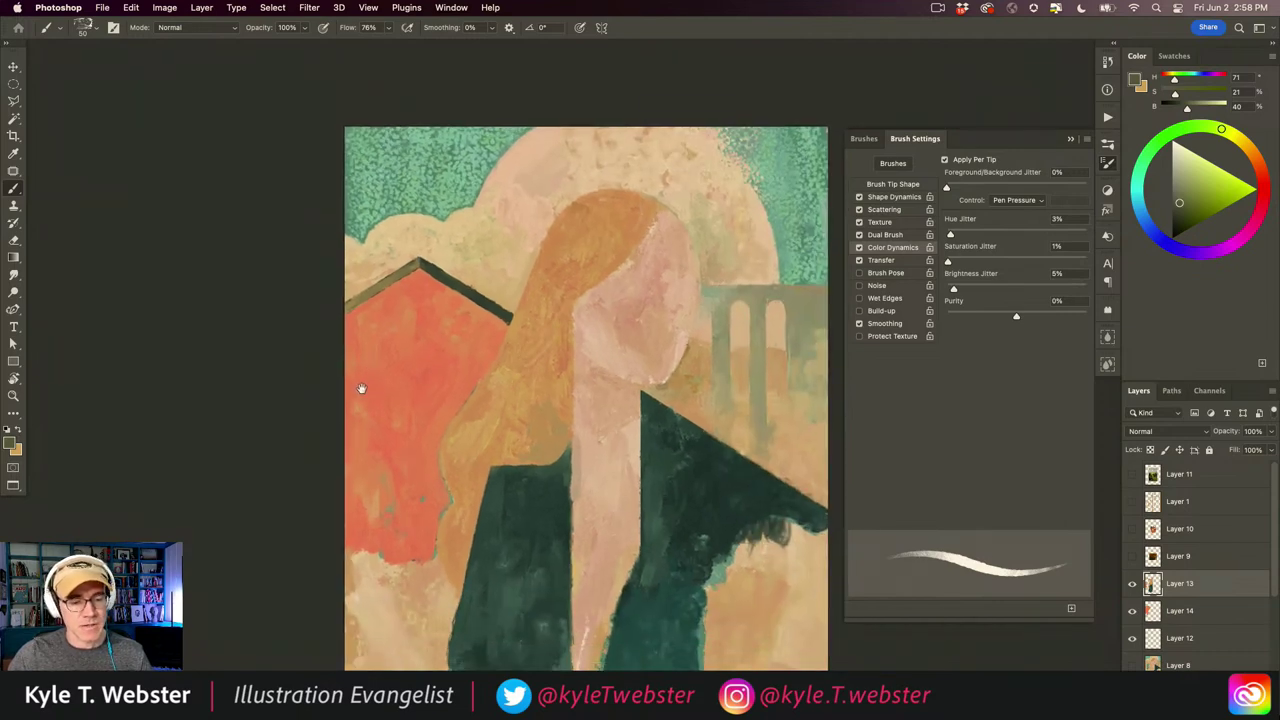
left_click_drag(377, 391, 352, 367)
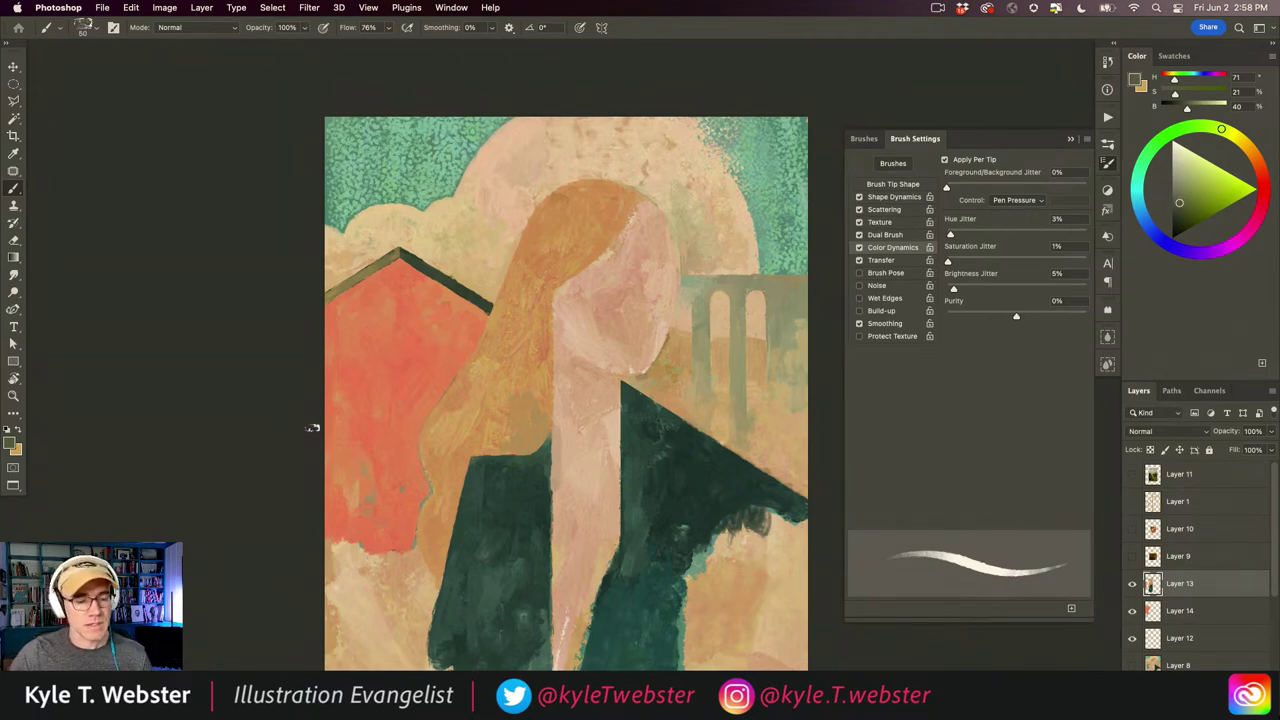
scroll(376, 312, "up", 1)
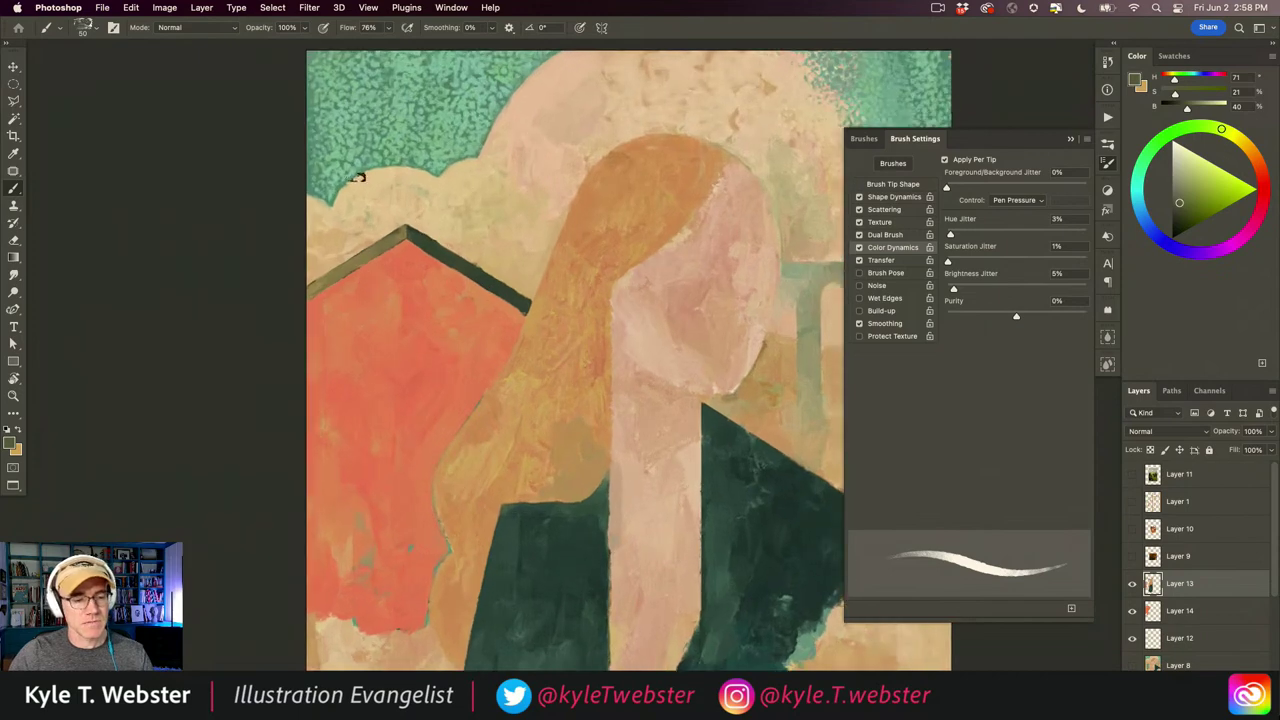
left_click(418, 103, "alt")
key("bracketright")
key("bracketright")
key("bracketright")
key("bracketright")
key("bracketright")
mouse_move(394, 331)
left_mouse_down()
mouse_move(362, 344)
mouse_move(391, 319)
mouse_move(400, 327)
mouse_move(417, 291)
mouse_move(396, 286)
mouse_move(384, 301)
mouse_move(404, 265)
mouse_move(369, 276)
mouse_move(347, 307)
mouse_move(374, 327)
mouse_move(387, 320)
mouse_move(347, 334)
mouse_move(356, 323)
mouse_move(339, 317)
mouse_move(364, 278)
mouse_move(318, 306)
mouse_move(330, 322)
mouse_move(318, 333)
mouse_move(350, 352)
left_mouse_up()
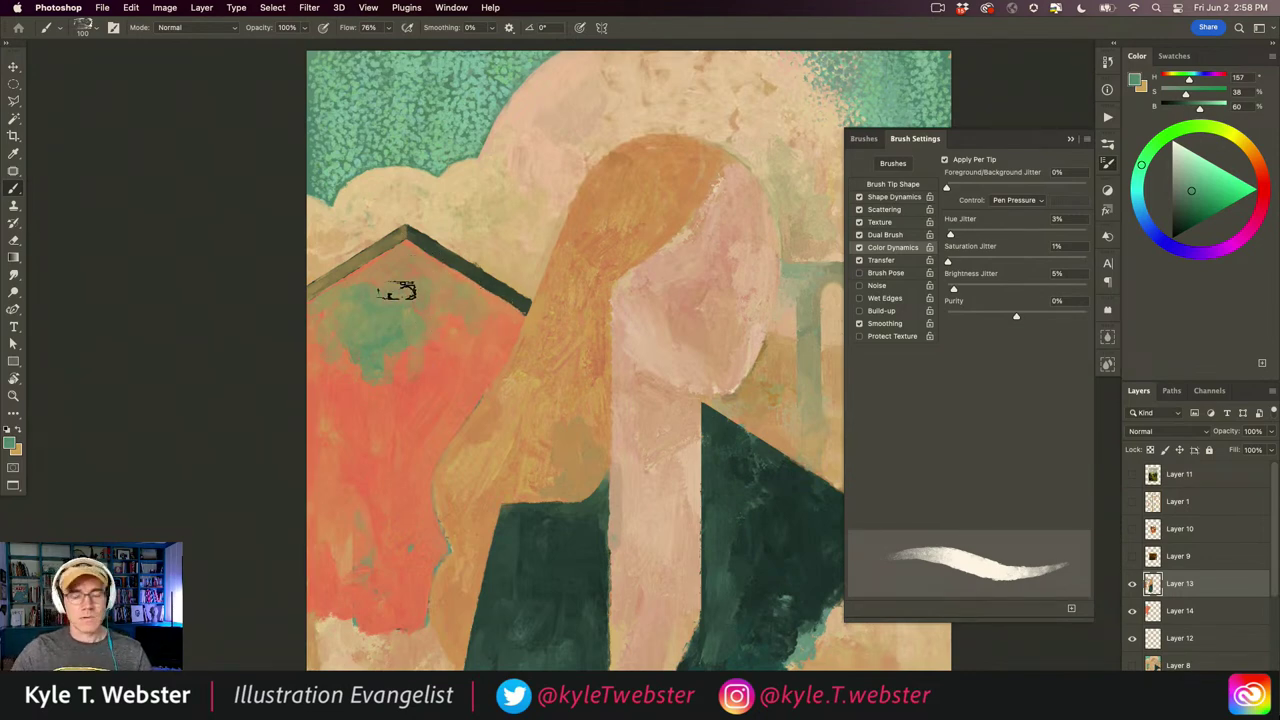
- Blend coral sampled from the house over the green patches on the wall, leaving streaks of green beneath the roof
left_click(350, 365, "alt")
mouse_move(350, 365)
left_mouse_down()
mouse_move(377, 322)
mouse_move(375, 339)
mouse_move(403, 311)
mouse_move(417, 338)
mouse_move(415, 287)
mouse_move(383, 294)
mouse_move(372, 377)
mouse_move(344, 323)
mouse_move(360, 323)
mouse_move(366, 286)
mouse_move(341, 366)
mouse_move(353, 360)
mouse_move(365, 385)
mouse_move(396, 375)
mouse_move(398, 291)
mouse_move(425, 288)
mouse_move(433, 320)
mouse_move(445, 292)
mouse_move(483, 312)
mouse_move(428, 265)
left_mouse_up()
key("super+minus")
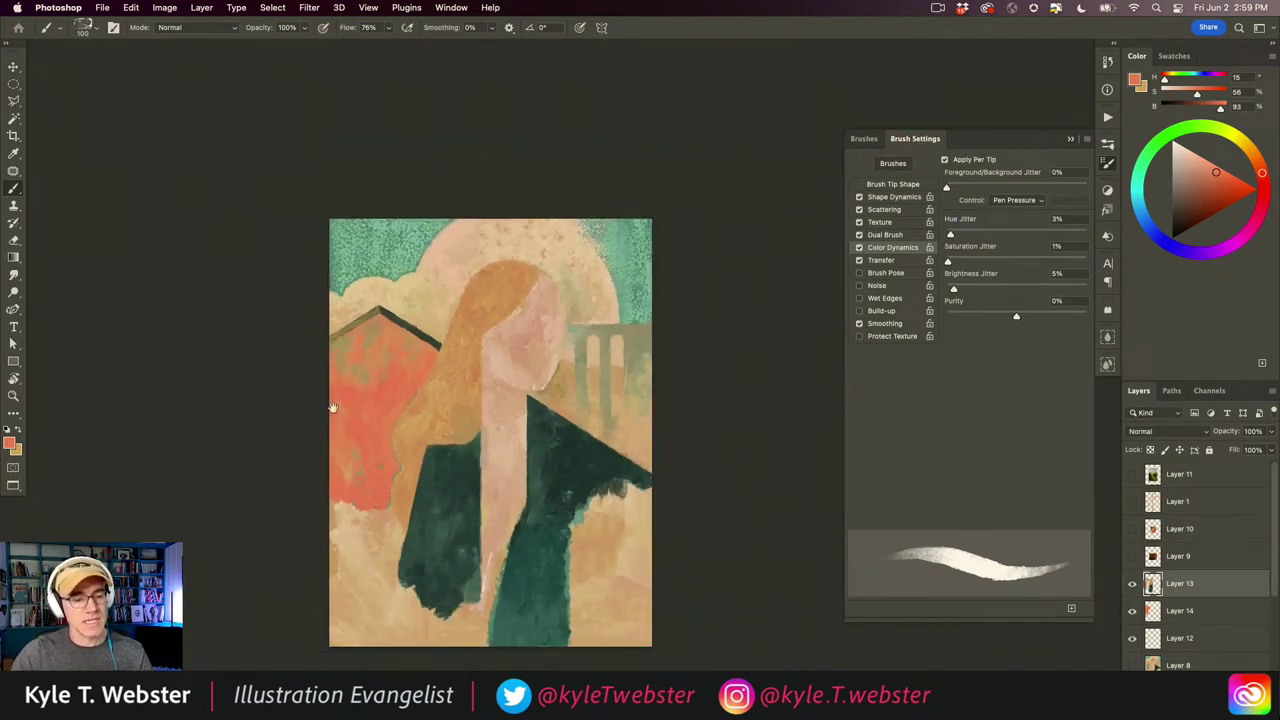
key("super+equal")
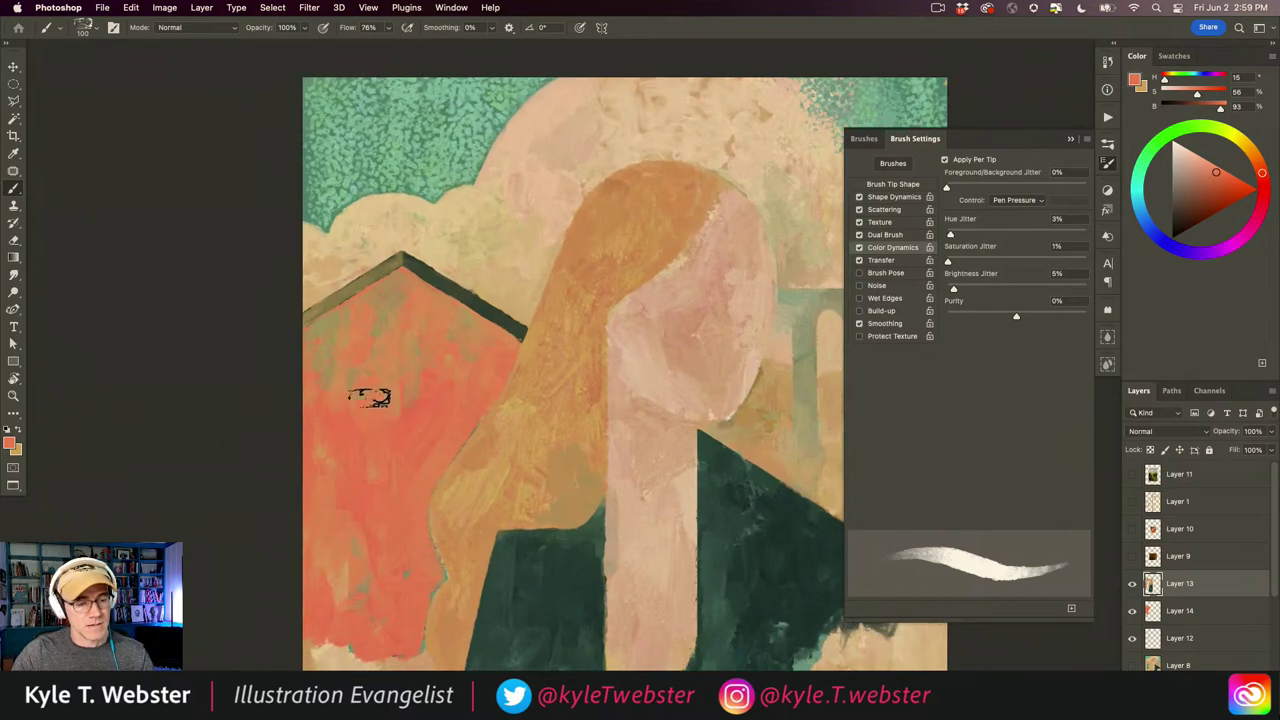
key("super+minus")
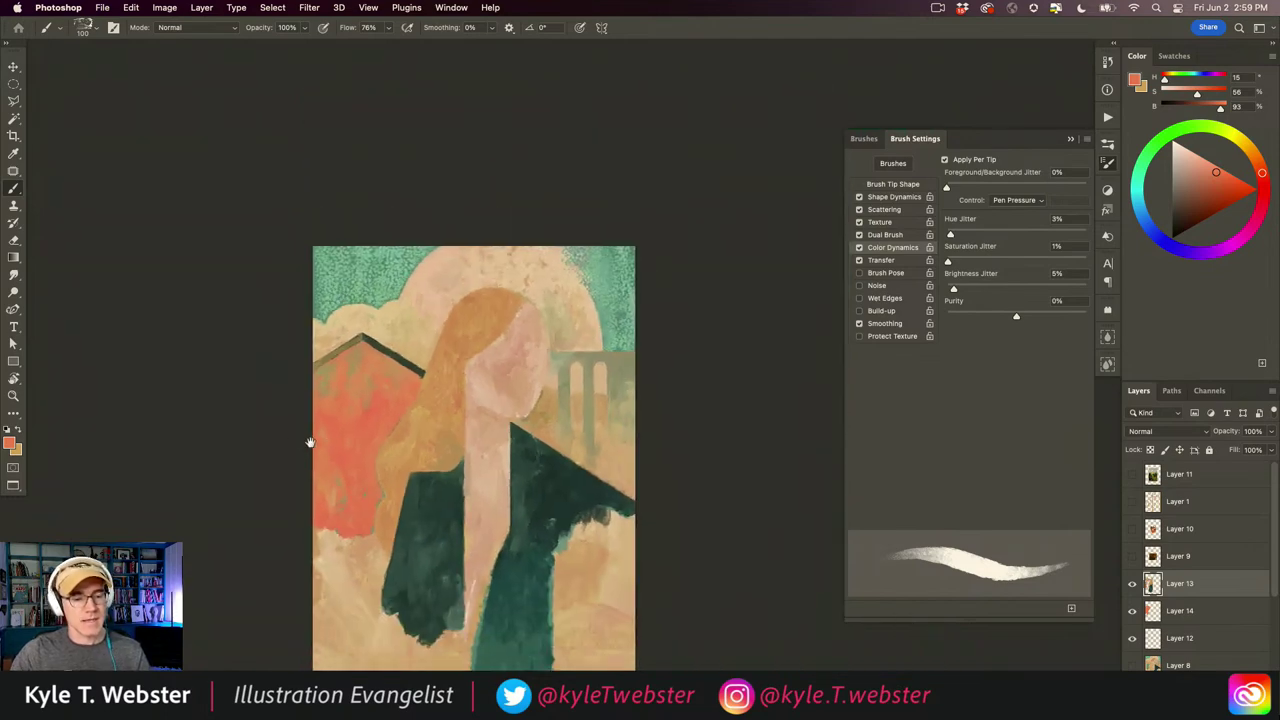
left_click(331, 388, "super")
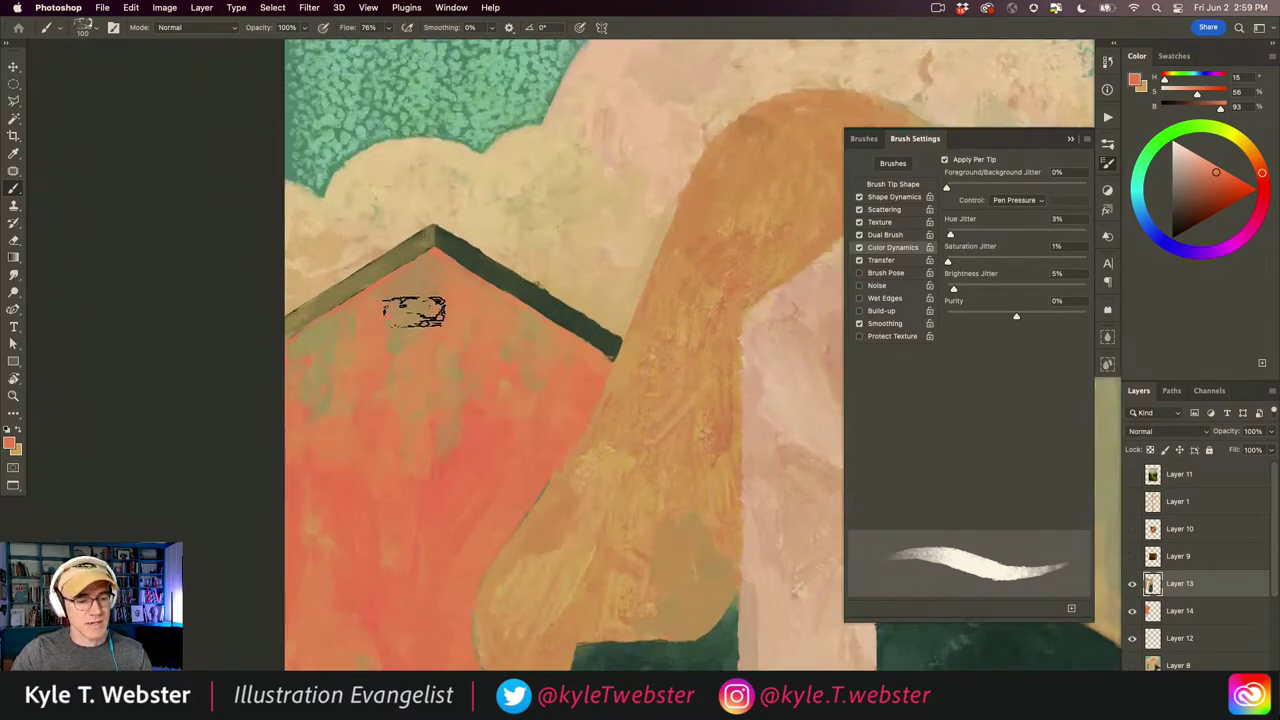
left_click(400, 438, "alt")
left_click(398, 438, "alt")
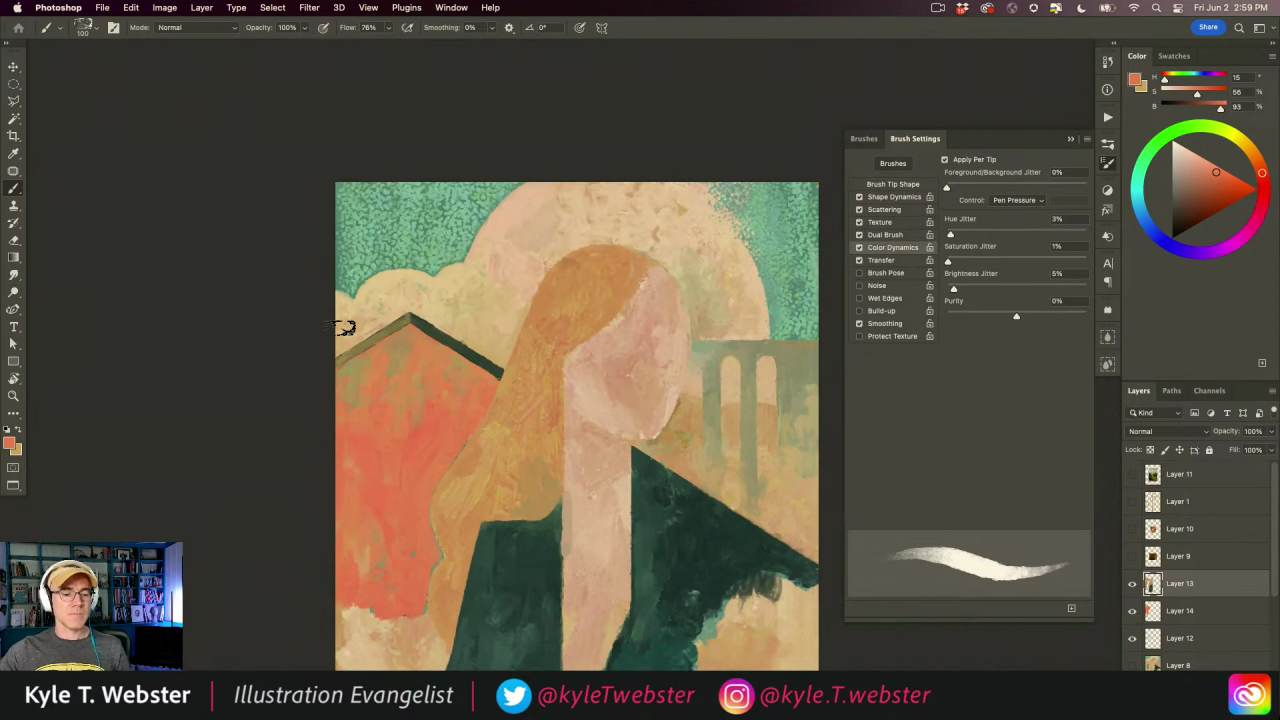
left_click_drag(391, 470, 336, 365)
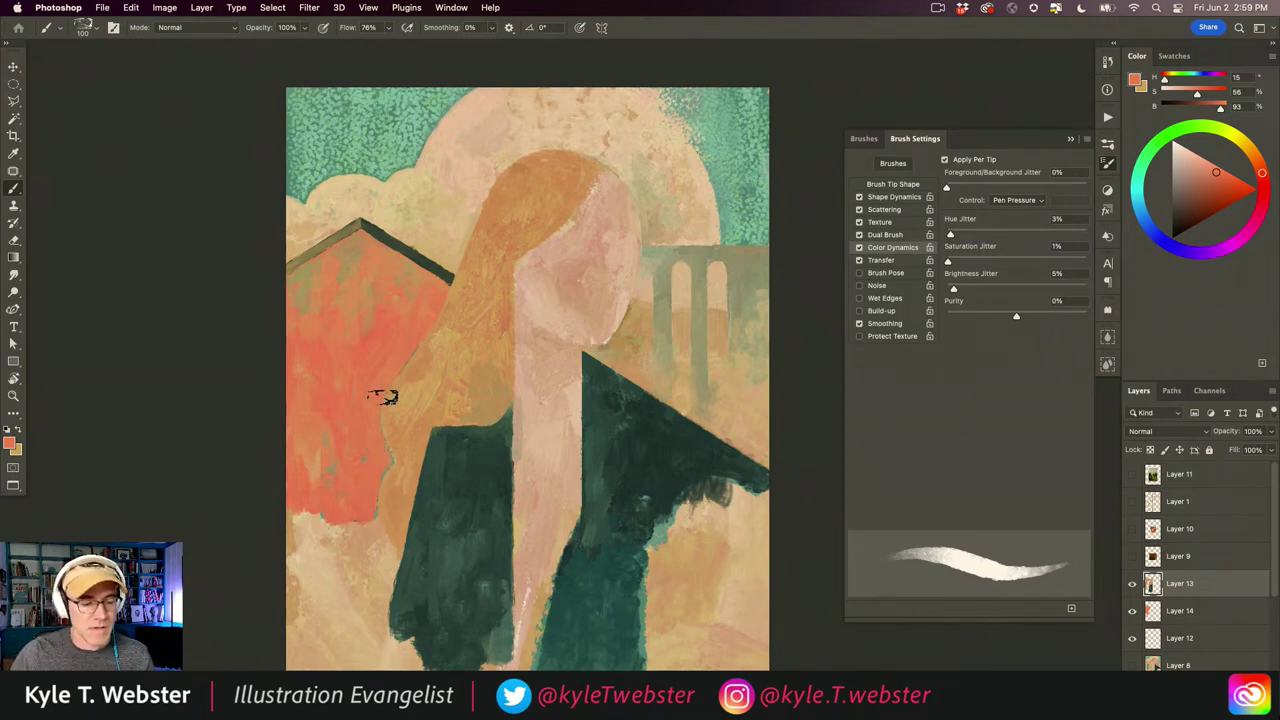
scroll(391, 404, "down", 2)
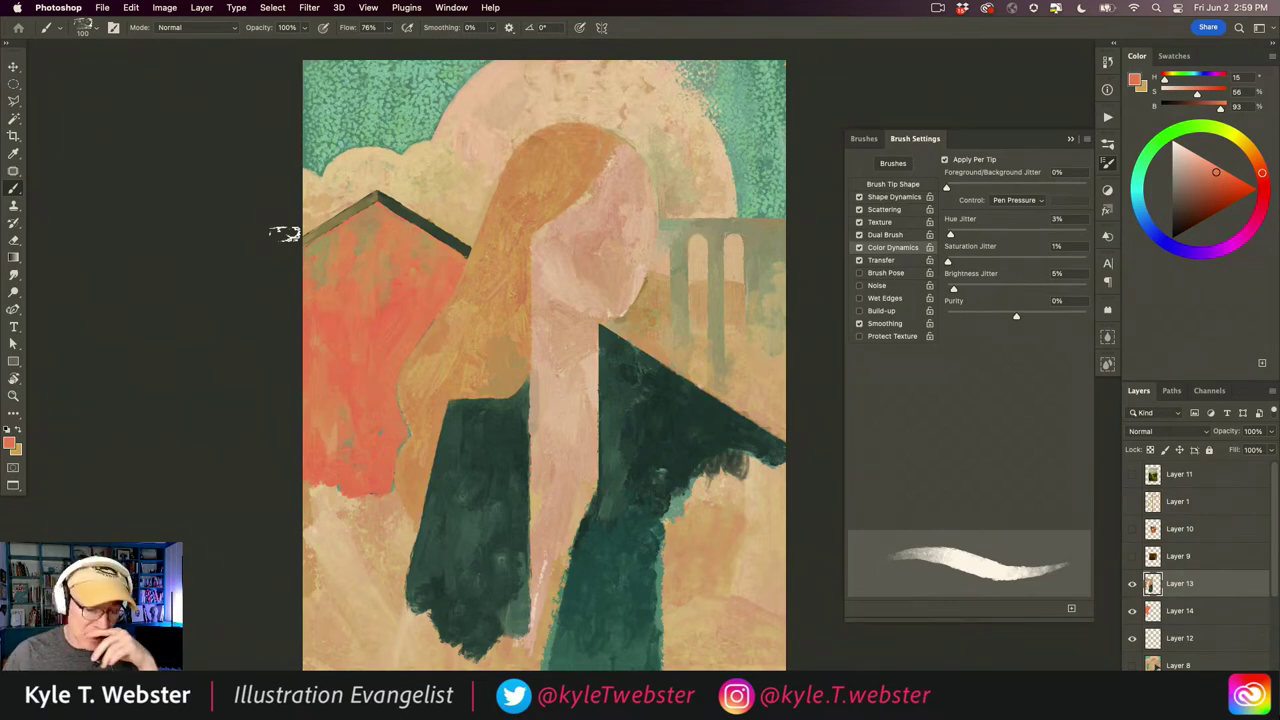
- Smooth the large cloud's right edge down to the arcade with pale peach sampled nearby, using a 35 px brush
left_click(744, 238, "super")
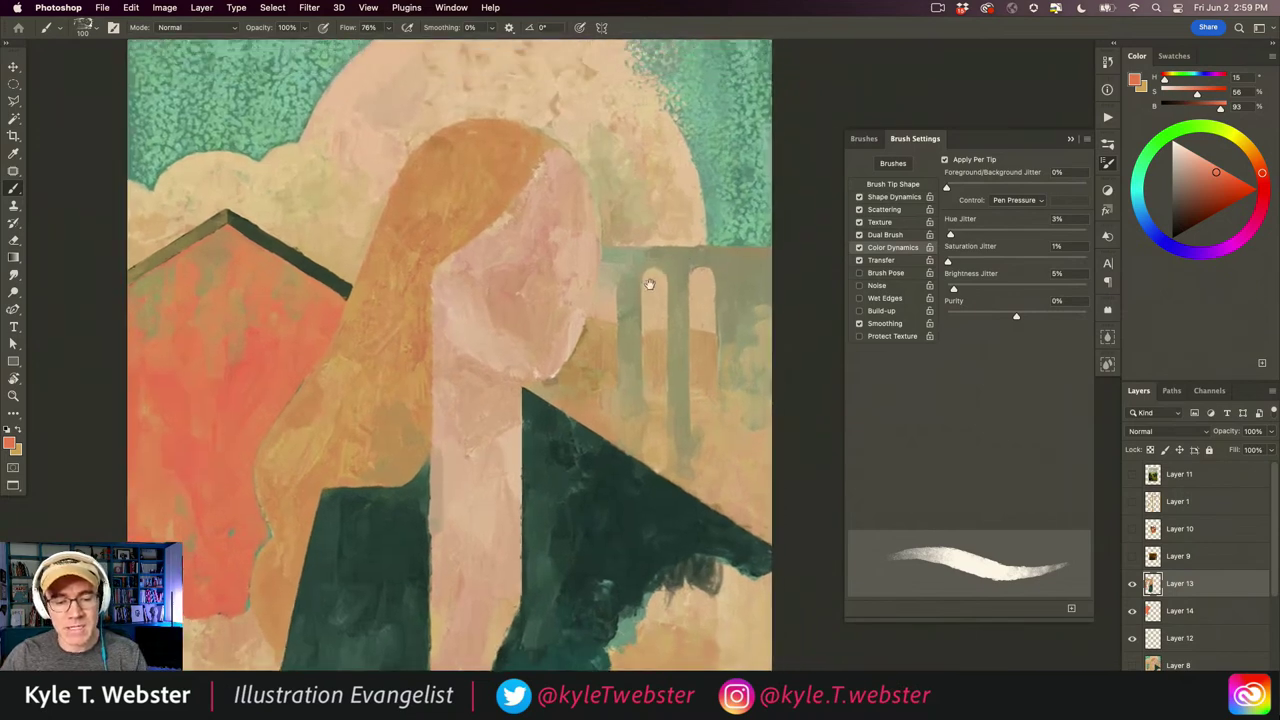
left_click(556, 226, "alt")
key("bracketleft")
key("bracketleft")
key("bracketleft")
key("bracketleft")
key("bracketleft")
key("bracketleft")
key("bracketleft")
key("bracketleft")
left_click_drag(569, 218, 597, 358)
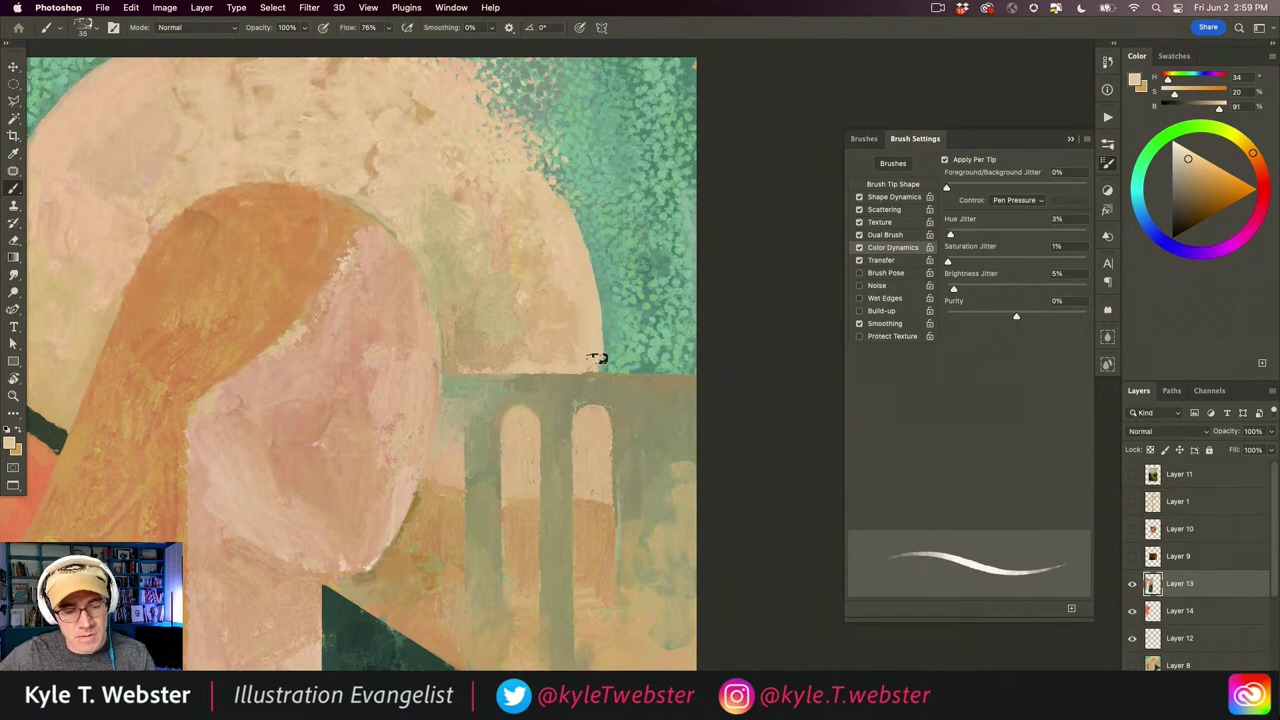
mouse_move(562, 196)
left_mouse_down()
mouse_move(586, 237)
mouse_move(603, 325)
left_mouse_up()
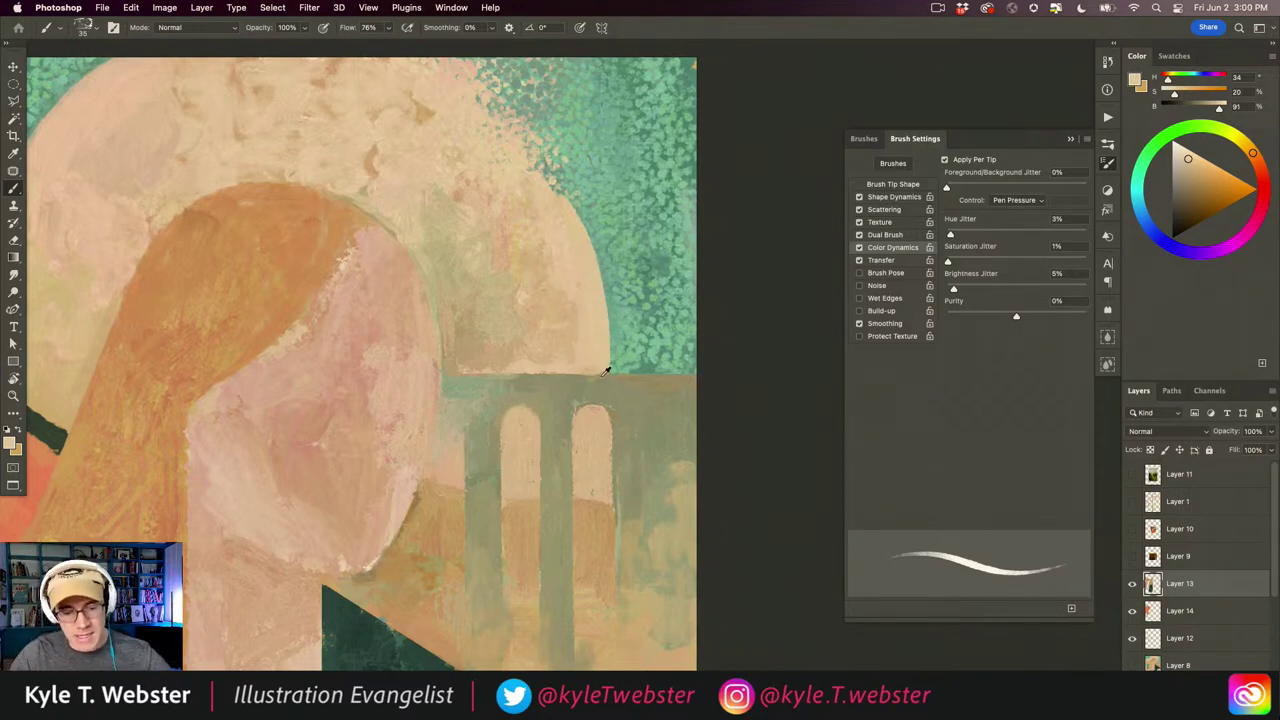
- Mask the arcade's top with an inverted rectangular selection, paint the cloud's lower right corner in sampled peach, and deselect
left_click(601, 367, "alt")
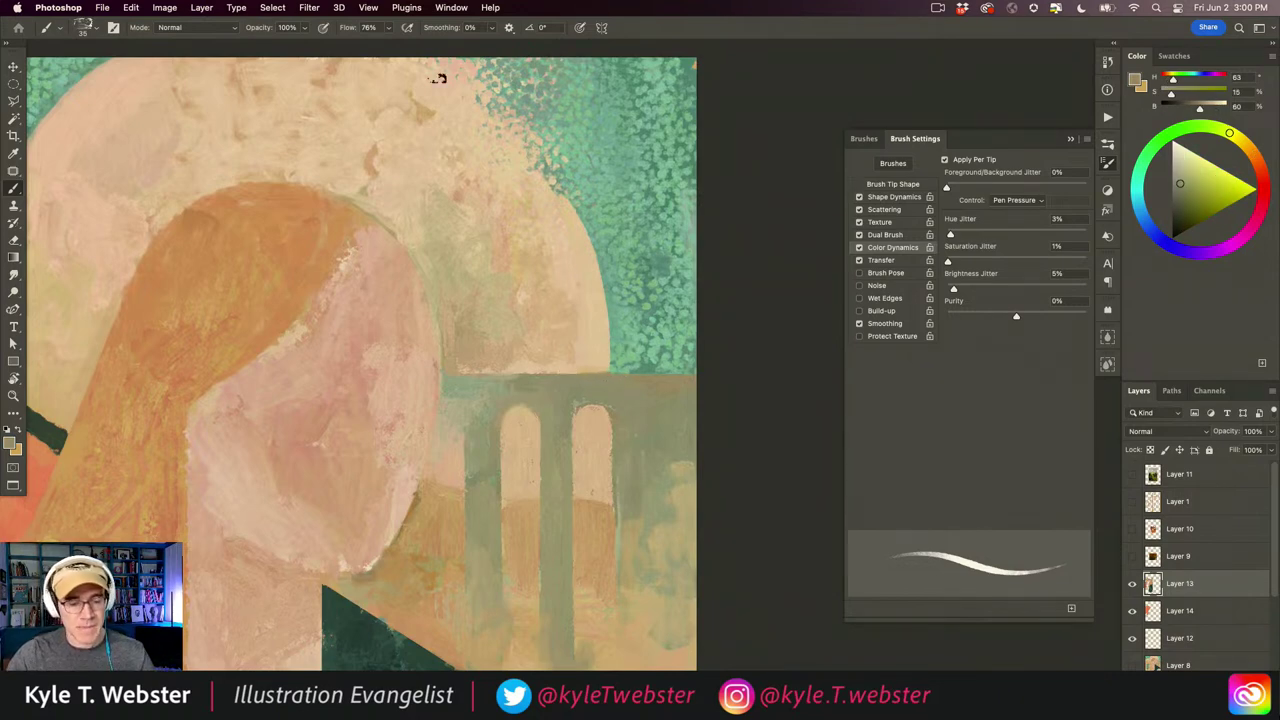
left_click(591, 354, "alt")
key("super+equal")
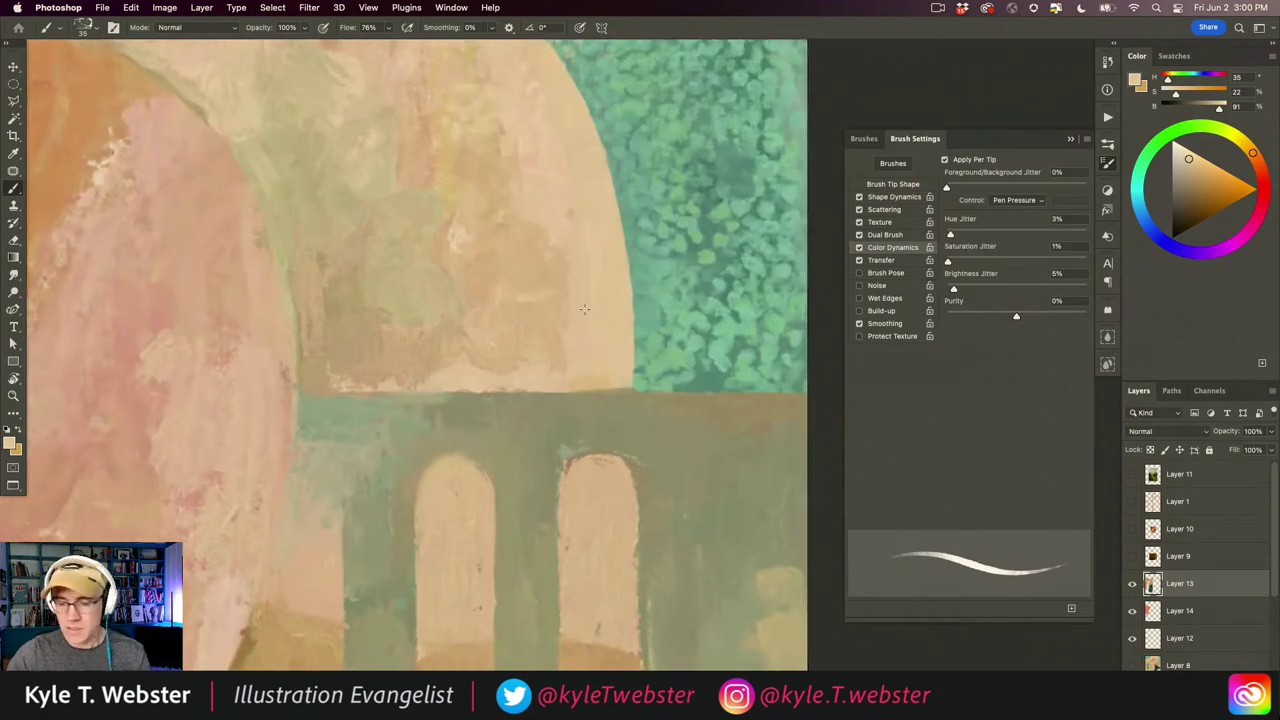
key("m")
left_click_drag(549, 392, 688, 499)
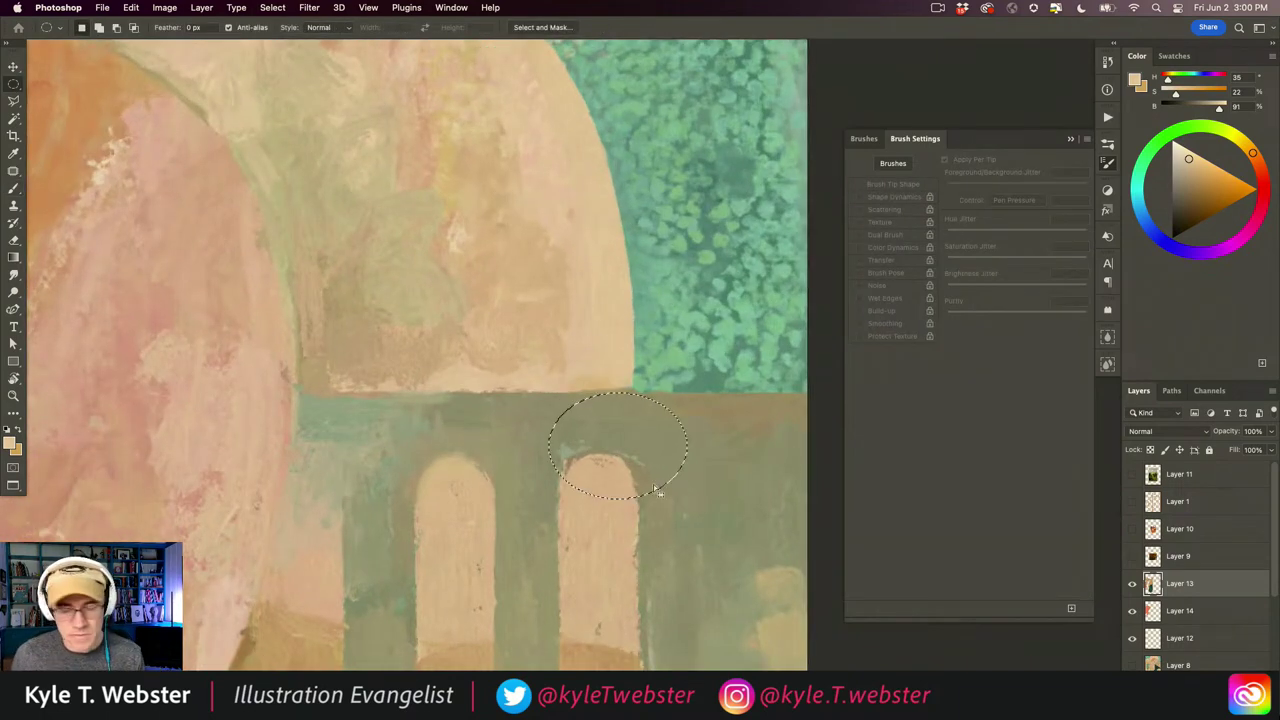
left_click(502, 418)
mouse_move(500, 393)
left_mouse_down()
mouse_move(608, 434)
mouse_move(742, 557)
mouse_move(840, 589)
left_mouse_up()
key("super+shift+i")
key("b")
left_click_drag(610, 368, 349, 252)
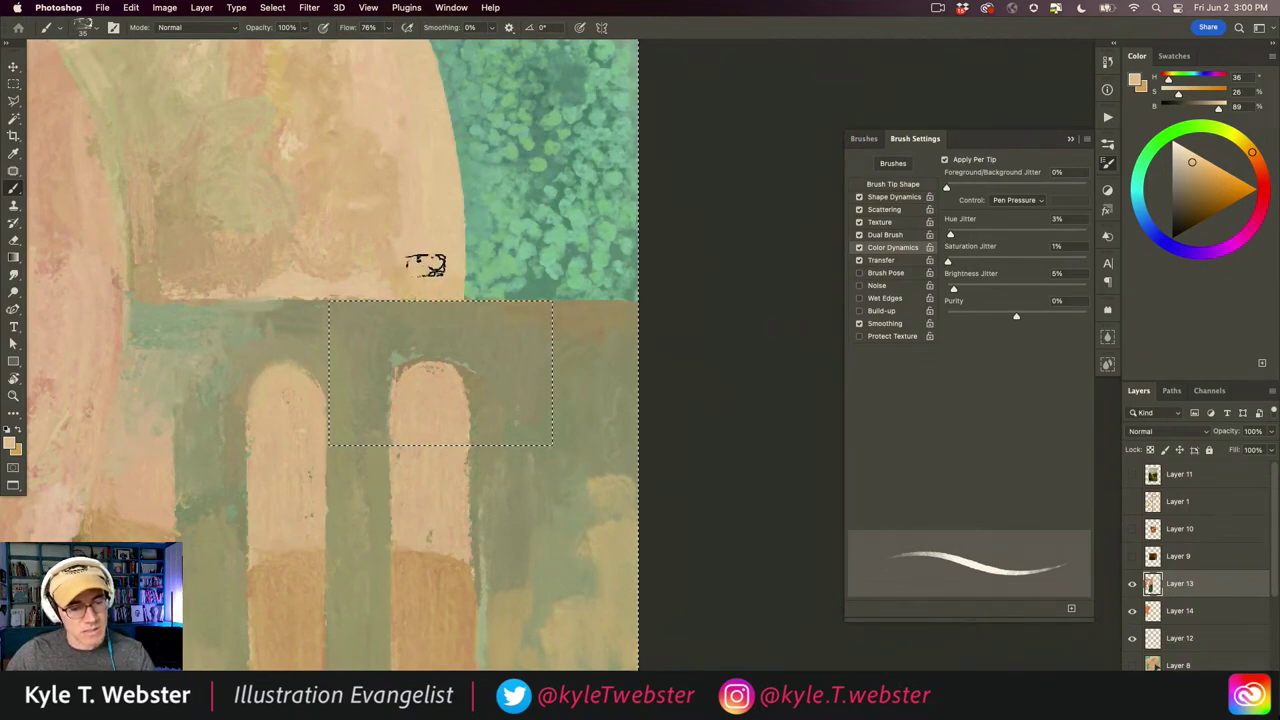
key("super+d")
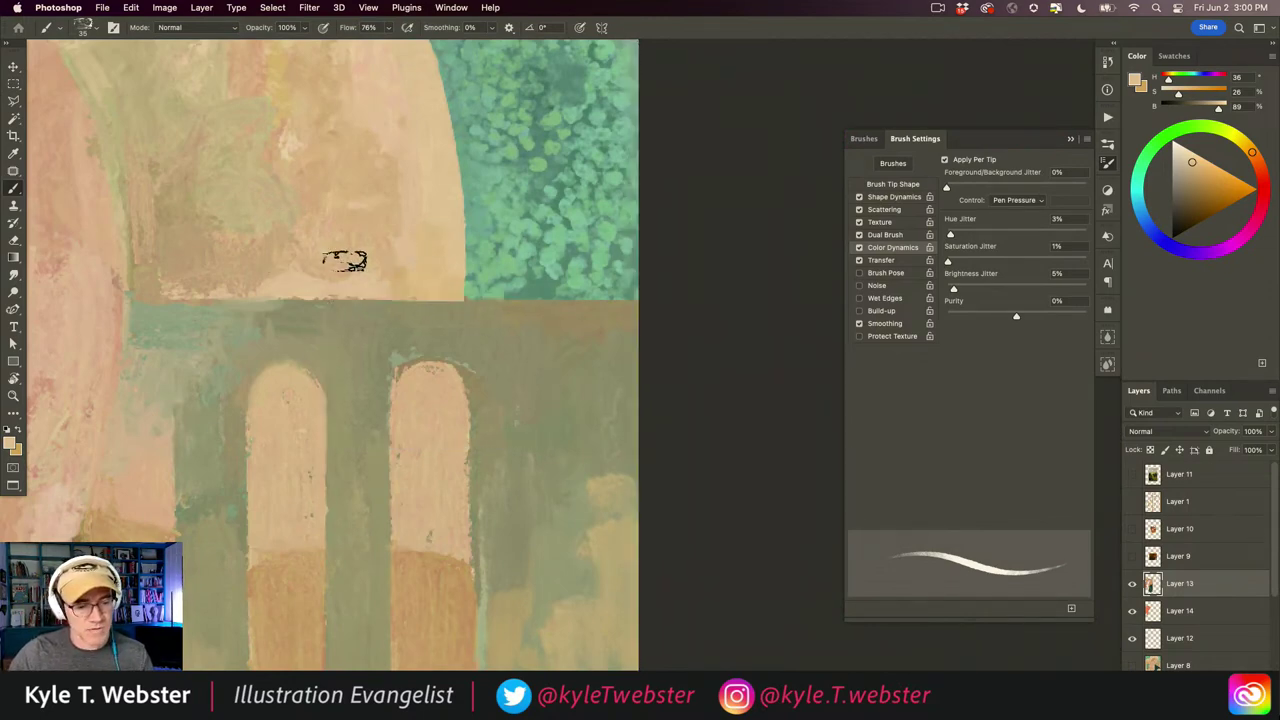
- Mask the arcade's top with a rectangular selection, clean its upper edge beneath the cloud with sampled grey-green paint, and deselect
left_click_drag(331, 399, 225, 482)
left_click_drag(226, 484, 353, 436)
mouse_move(484, 379)
left_mouse_down()
mouse_move(400, 329)
mouse_move(424, 385)
left_mouse_up()
key("m")
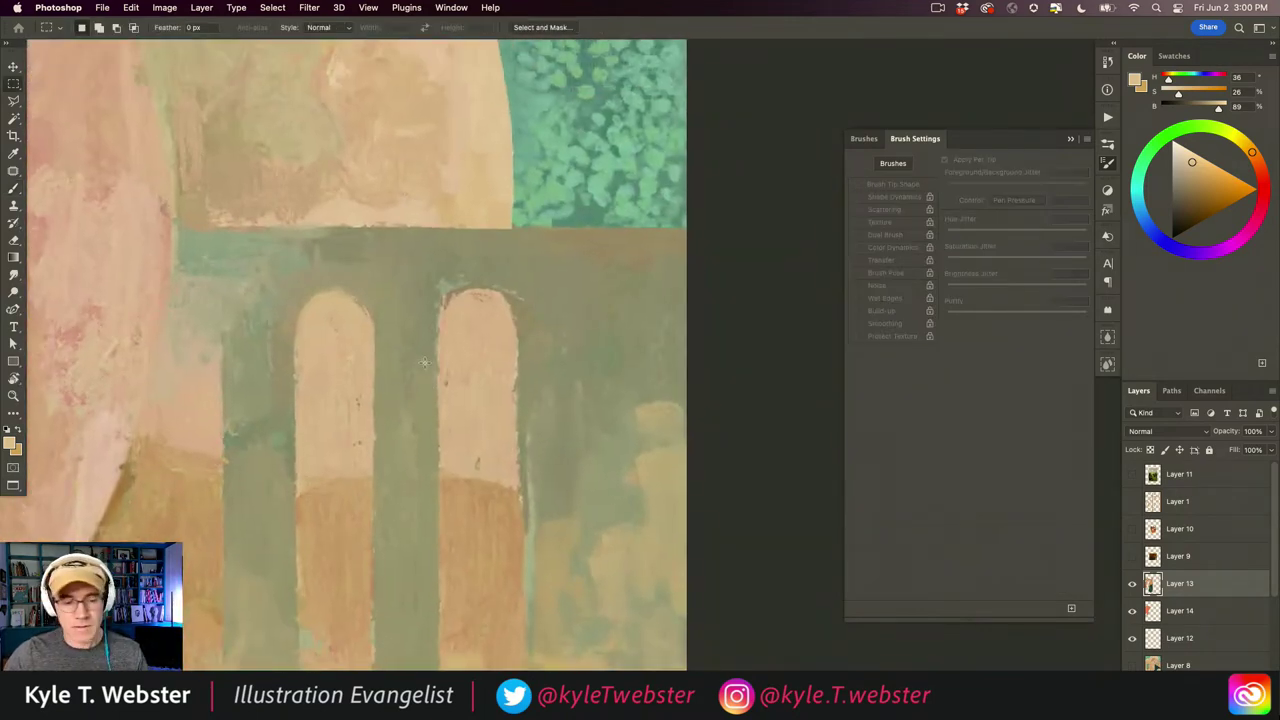
key("b")
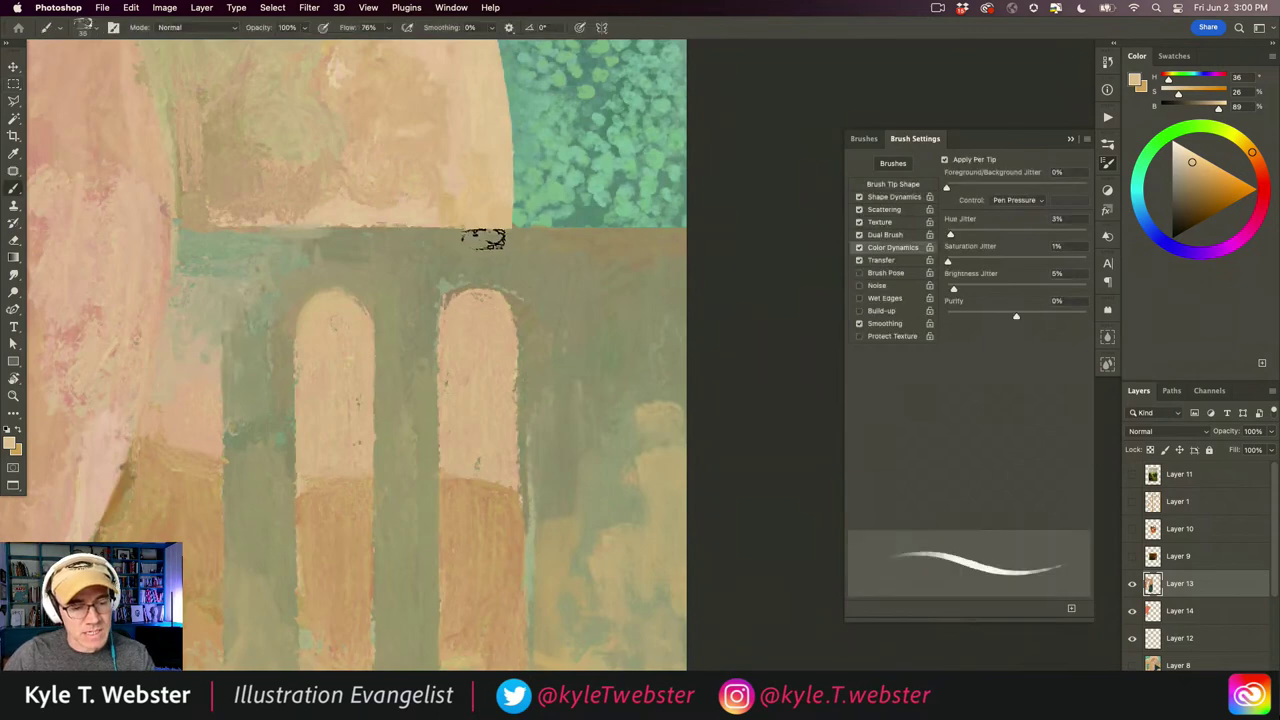
left_click(488, 232, "alt")
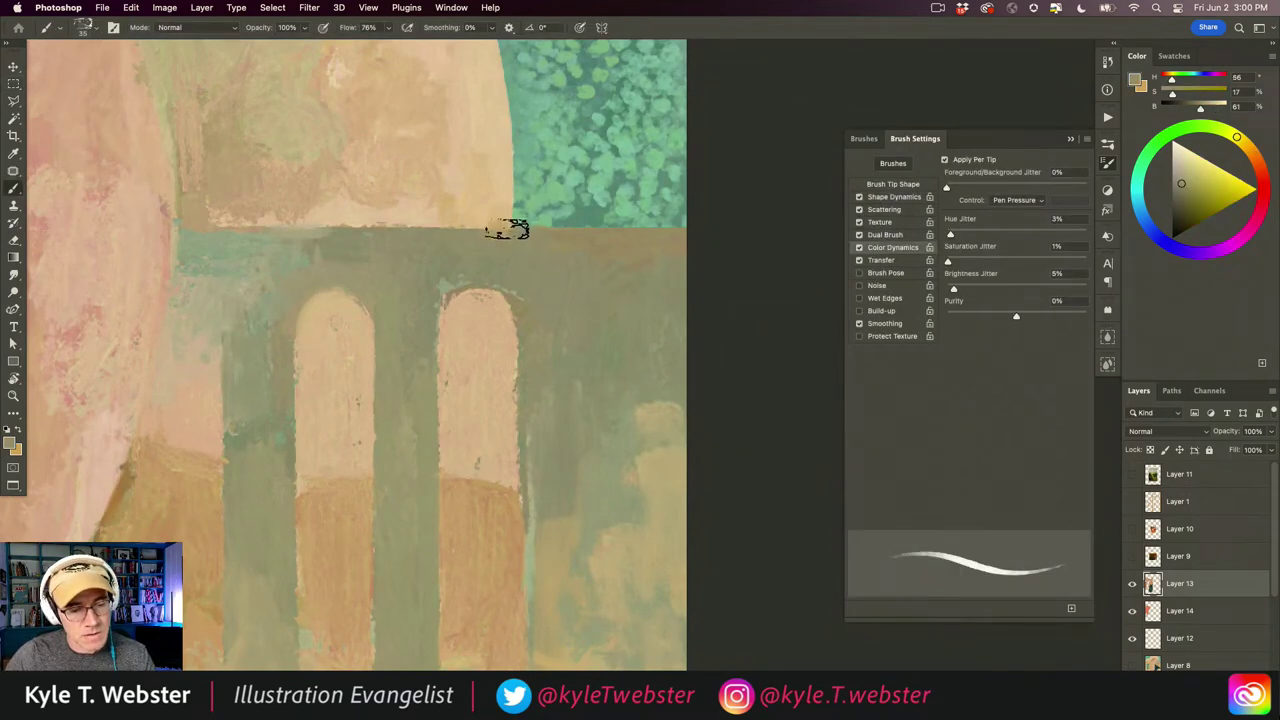
left_click_drag(369, 378, 290, 390)
left_click_drag(355, 451, 448, 401)
scroll(481, 305, "up", 3)
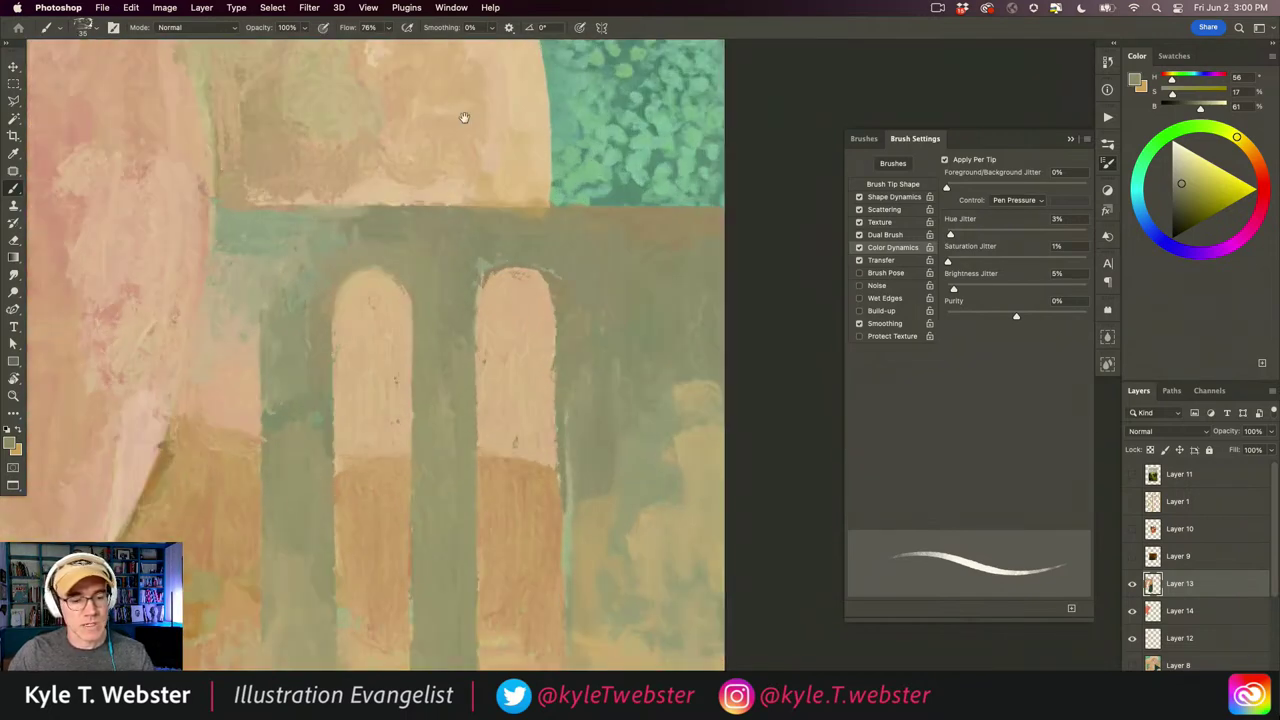
left_click(555, 182, "alt")
key("m")
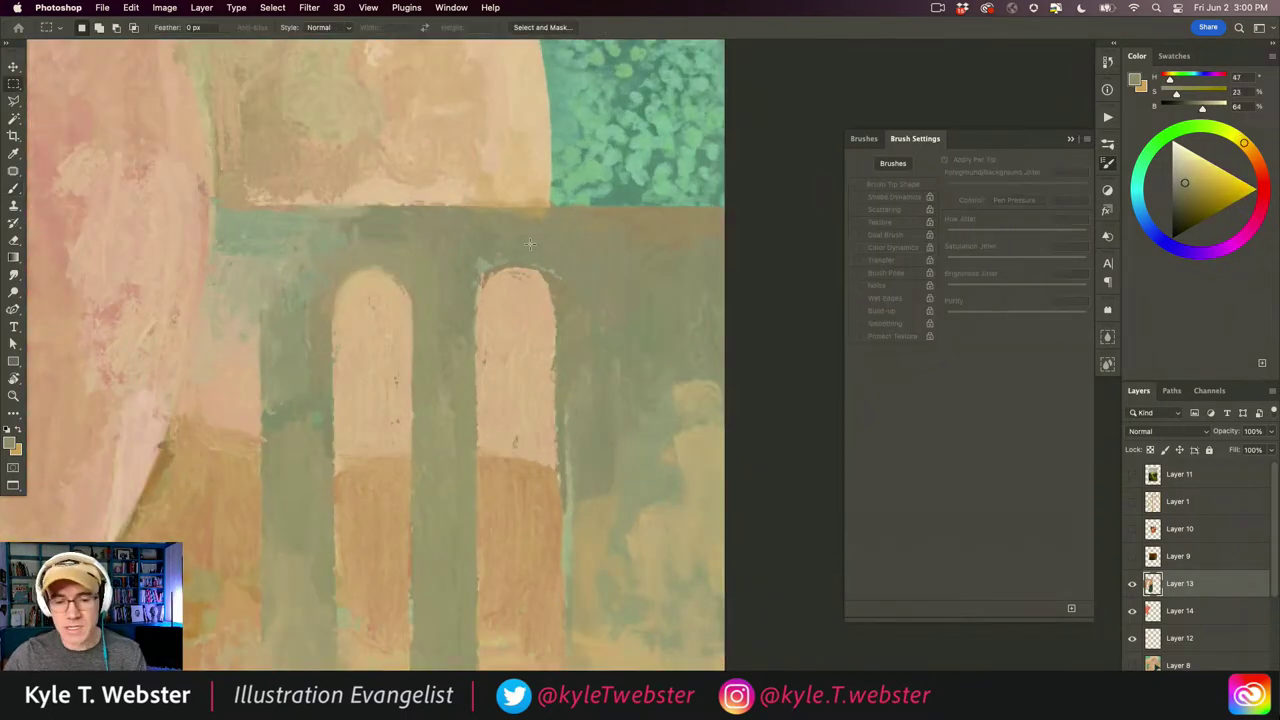
mouse_move(726, 204)
left_mouse_down()
mouse_move(466, 286)
mouse_move(326, 303)
mouse_move(371, 305)
left_mouse_up()
key("b")
mouse_move(536, 208)
left_mouse_down()
mouse_move(528, 177)
mouse_move(500, 208)
mouse_move(480, 191)
mouse_move(458, 204)
left_mouse_up()
key("super+d")
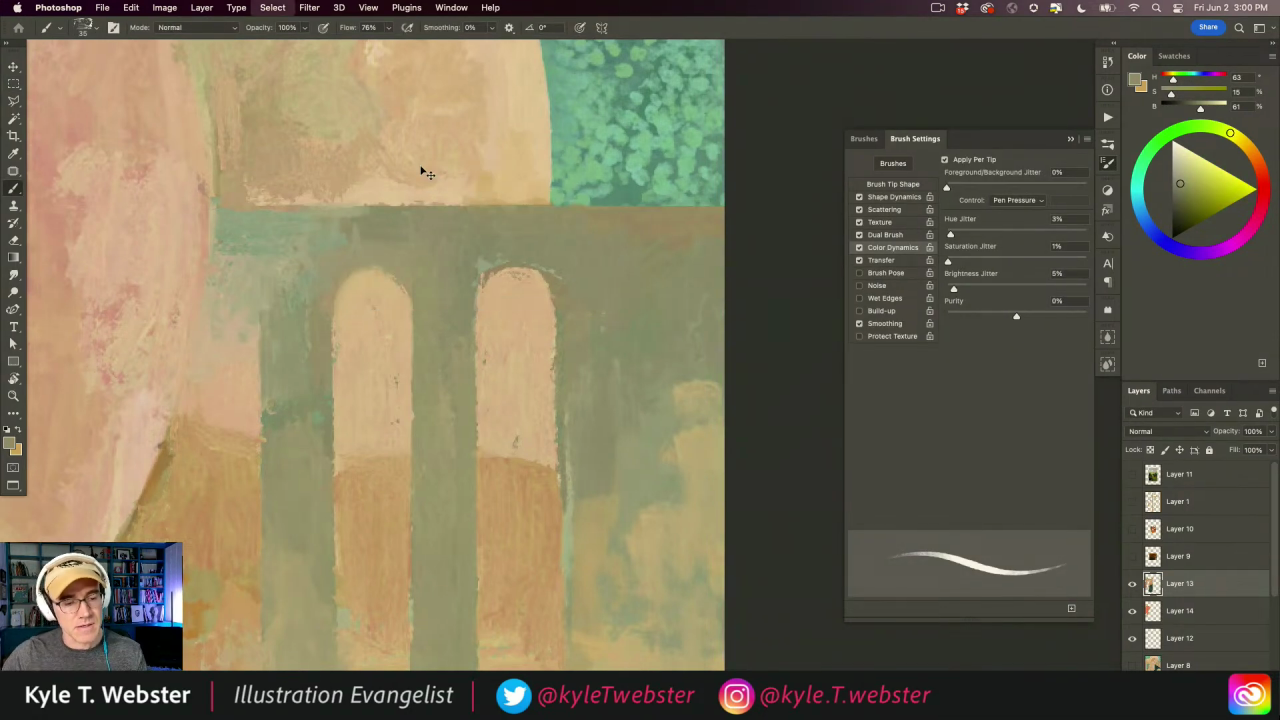
- Sample the coat's dark green as the foreground color and the sky green above the arcade as the background color
mouse_move(416, 443)
left_mouse_down()
mouse_move(391, 454)
mouse_move(438, 431)
left_mouse_up()
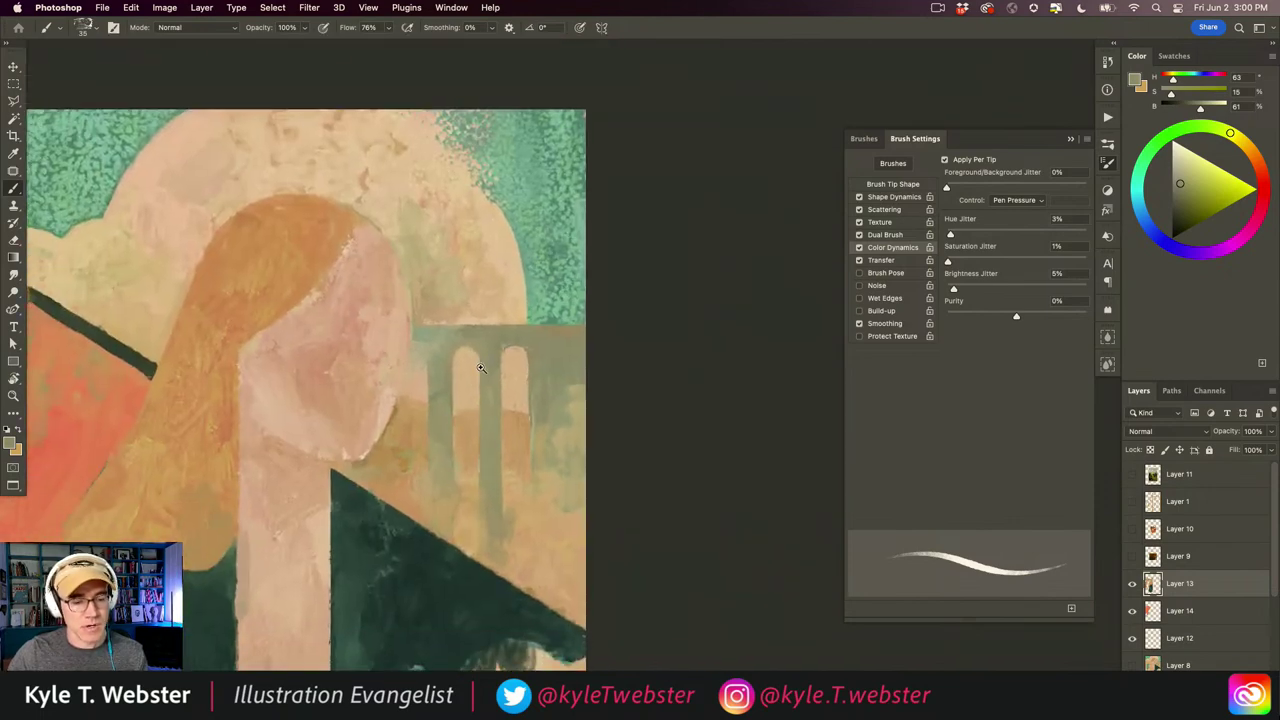
left_click(480, 369, "super")
left_click(480, 369, "super")
left_click_drag(438, 330, 434, 361)
left_click(432, 355, "alt")
left_click(432, 355, "alt")
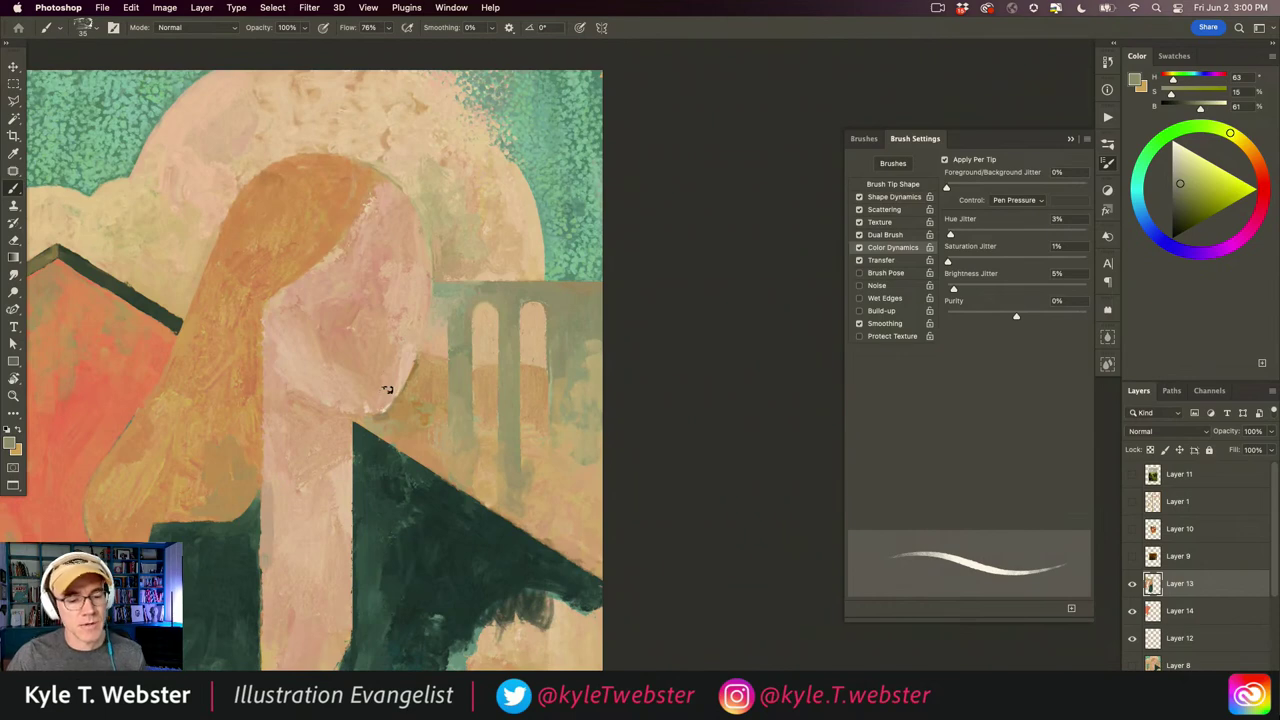
left_click(544, 318, "super")
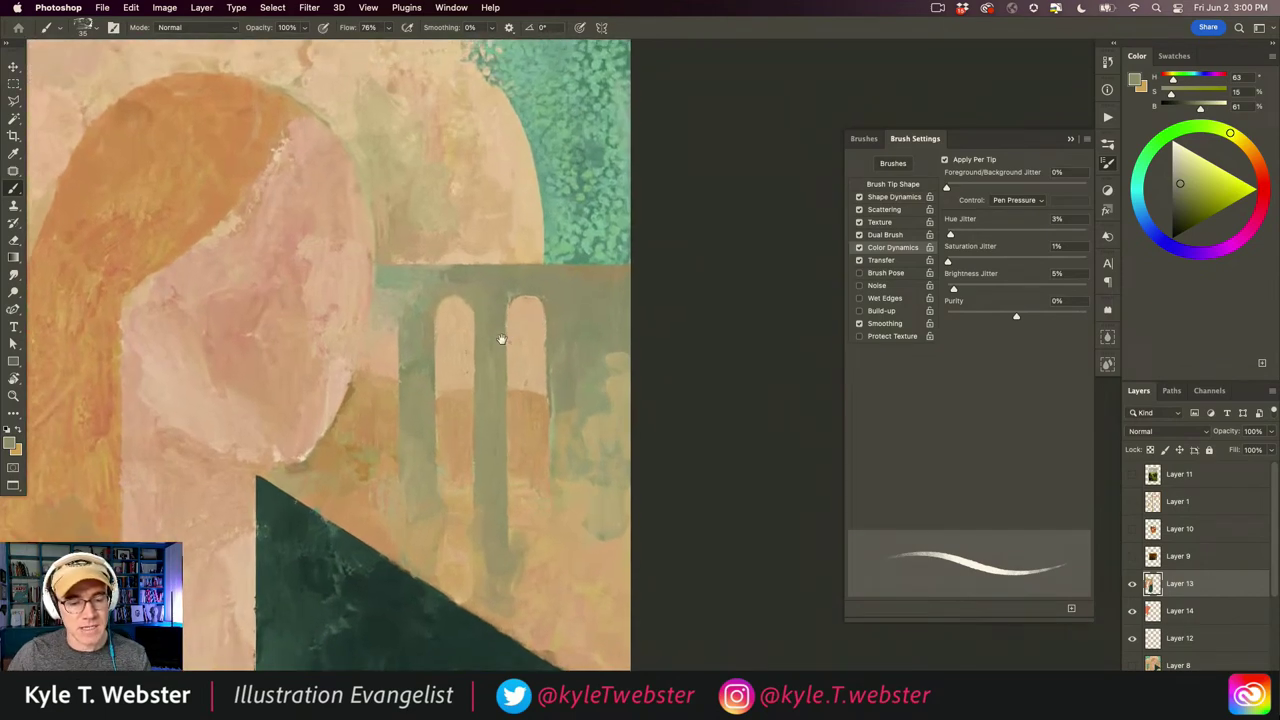
left_click(577, 260, "alt")
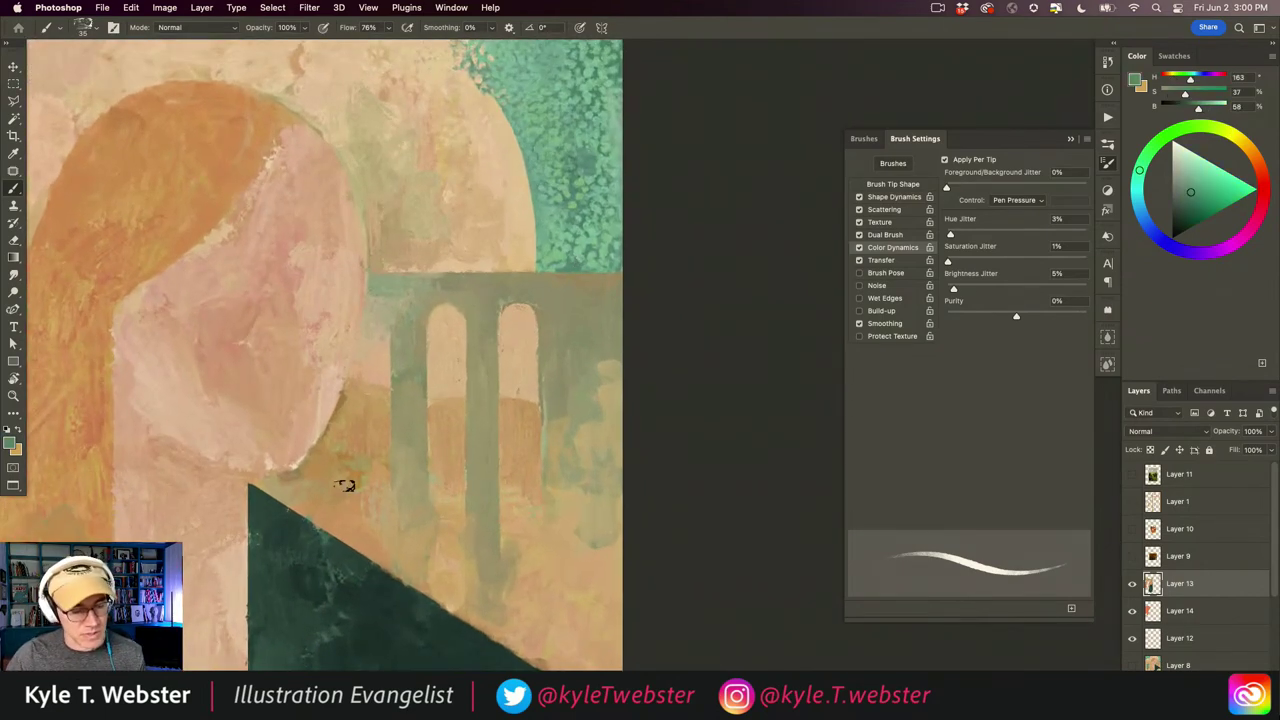
left_click(310, 606, "alt")
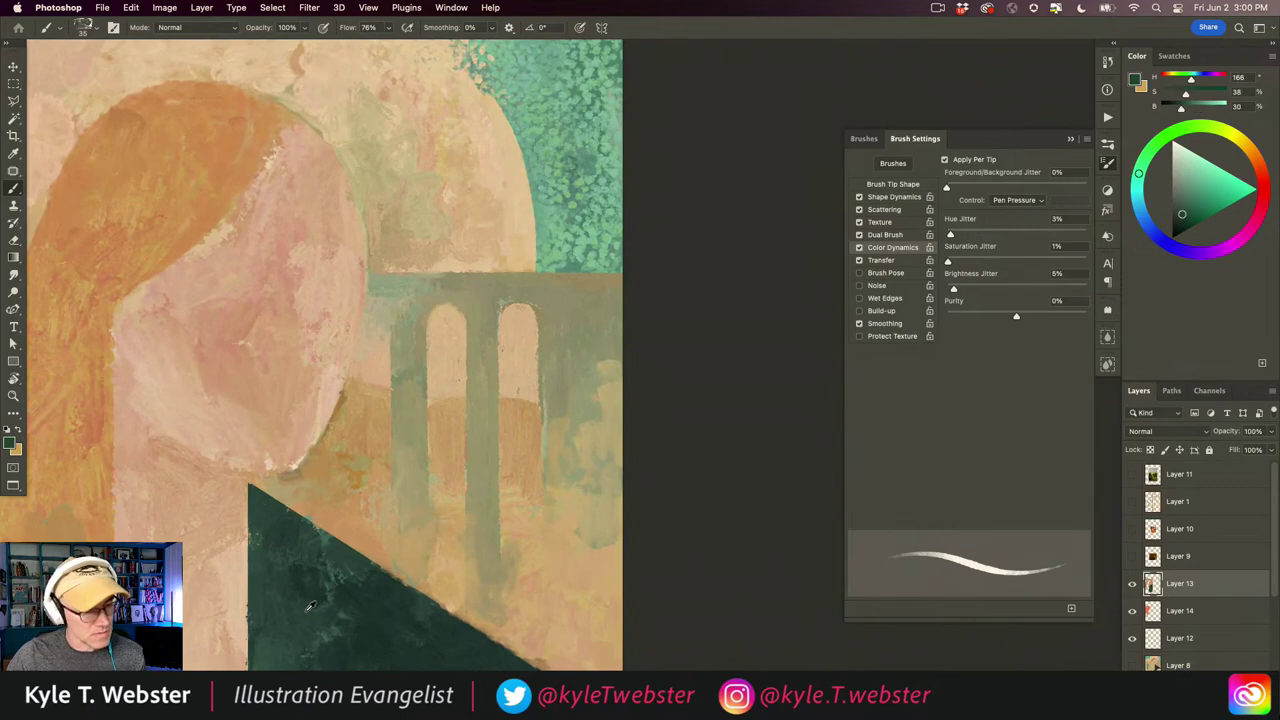
left_click(18, 449)
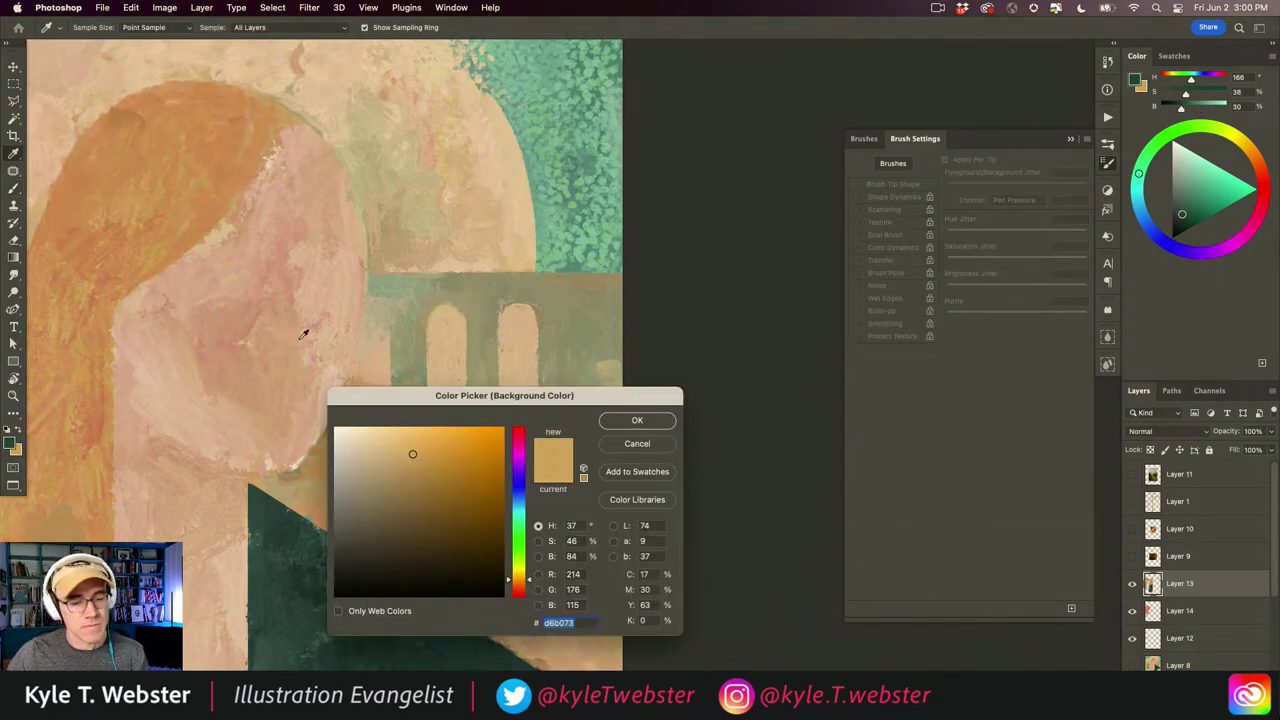
left_click(575, 268)
key("Return")
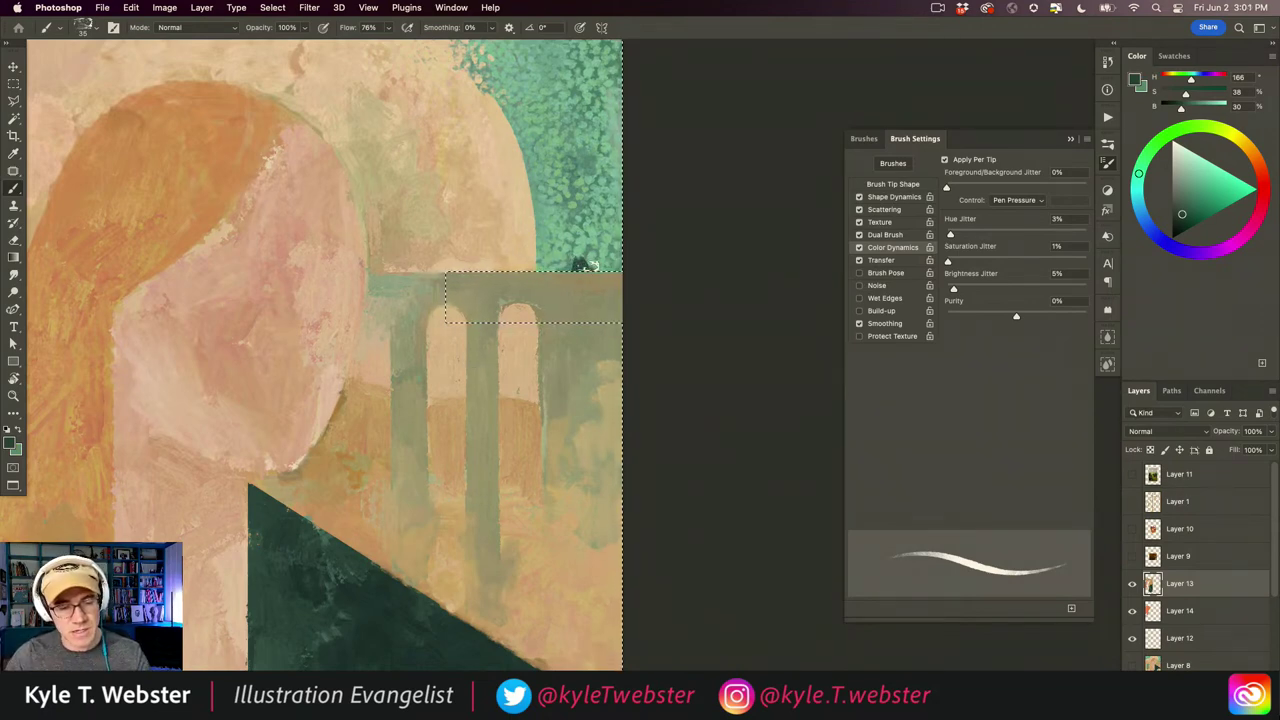
- With the arcade's top masked by an inverted rectangular selection, brush dark green into the sky just above it at 100 px
key("bracketright")
key("bracketright")
key("bracketright")
key("bracketright")
key("bracketright")
key("bracketright")
key("bracketright")
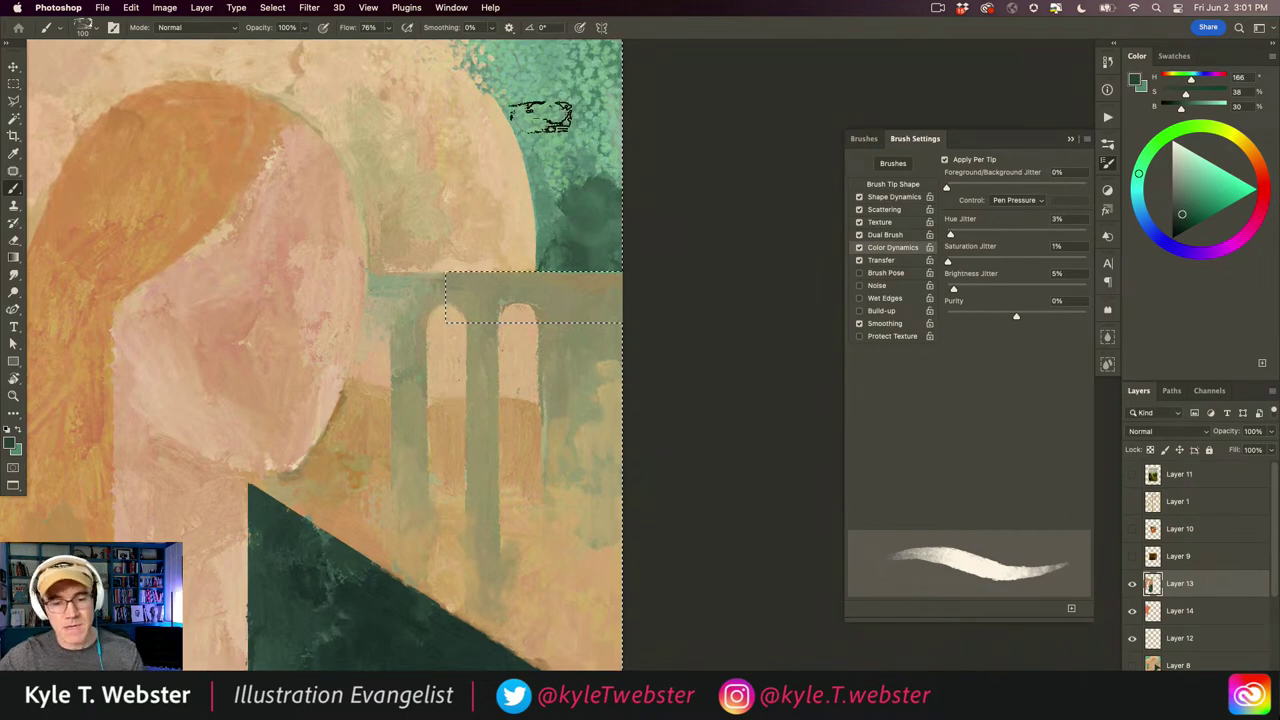
- Switch to the leafy brush that stamps scattered clusters of rounded dabs
left_click(866, 140)
left_click_drag(1090, 313, 894, 377)
left_click(886, 485)
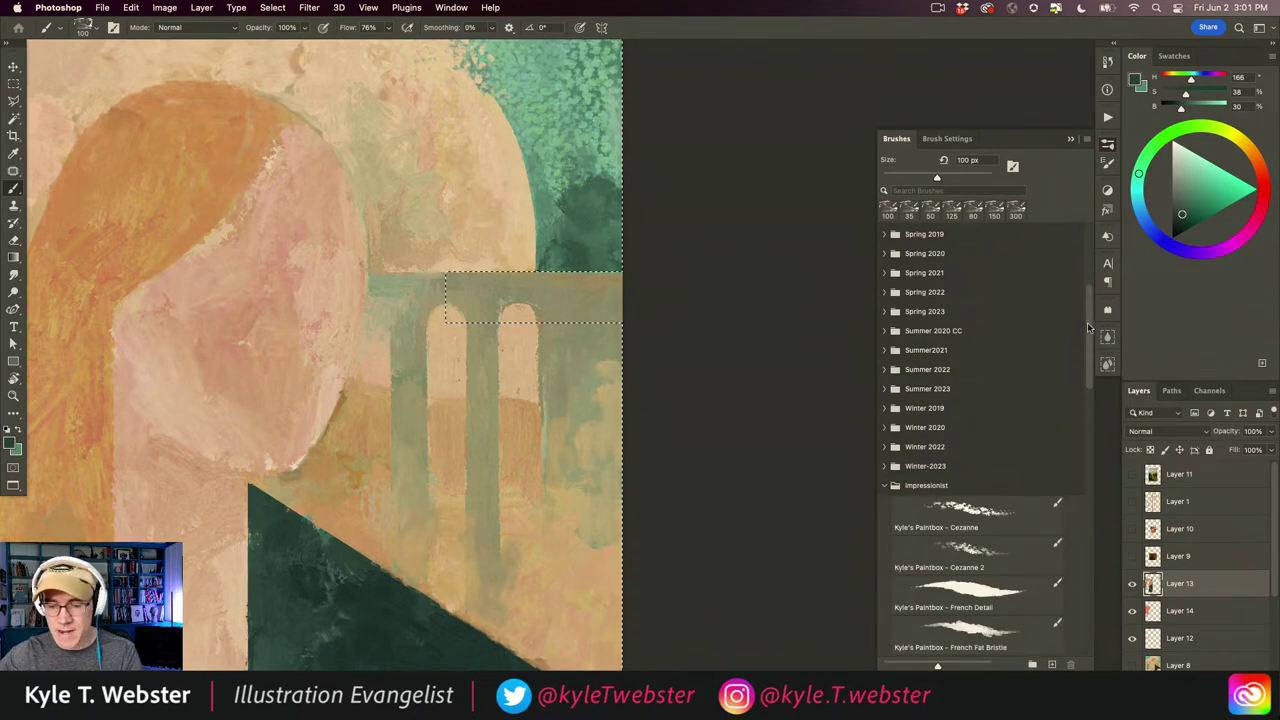
scroll(908, 469, "down", 10)
left_click(950, 449)
left_click(1070, 140)
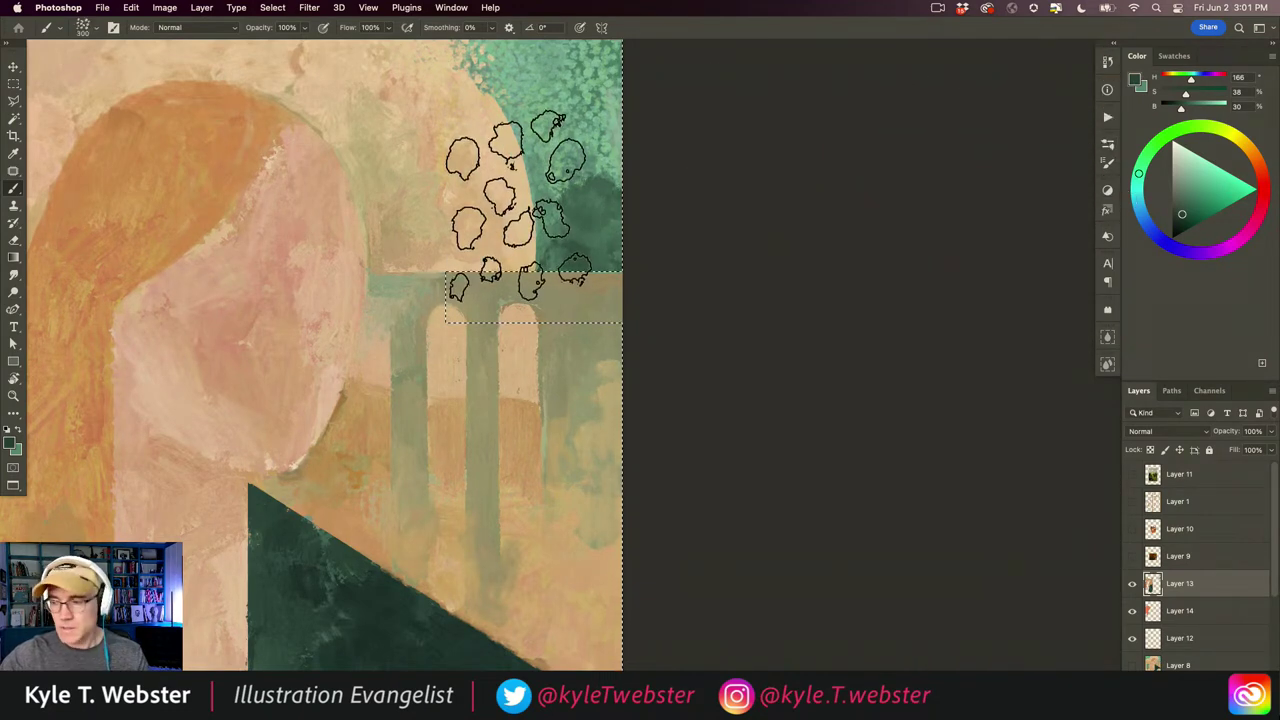
- Reduce the brush to 90 px and stipple dark green dabs over the shaded sky between the cloud and the canvas edge
key("bracketleft")
key("bracketleft")
key("bracketleft")
key("bracketleft")
key("bracketleft")
key("bracketleft")
key("bracketleft")
key("bracketleft")
key("bracketleft")
key("bracketleft")
key("bracketleft")
key("bracketleft")
key("bracketleft")
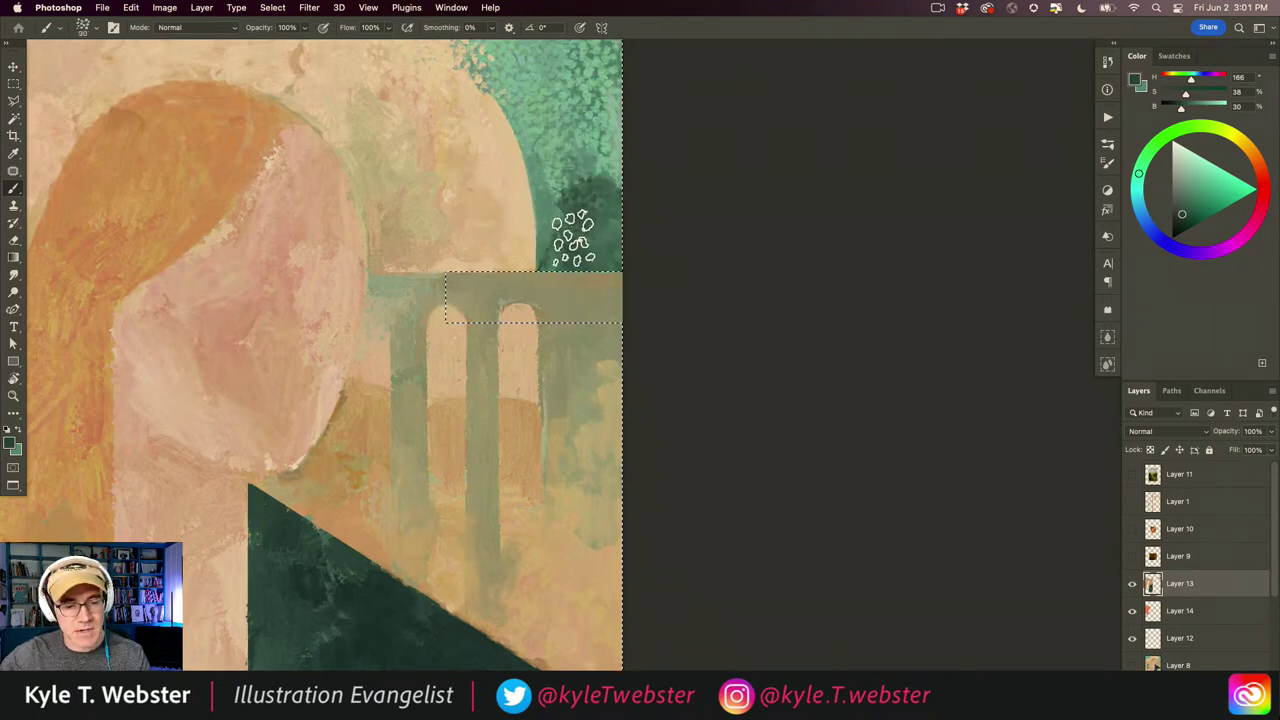
mouse_move(555, 280)
left_mouse_down()
mouse_move(554, 183)
mouse_move(590, 163)
mouse_move(537, 143)
left_mouse_up()
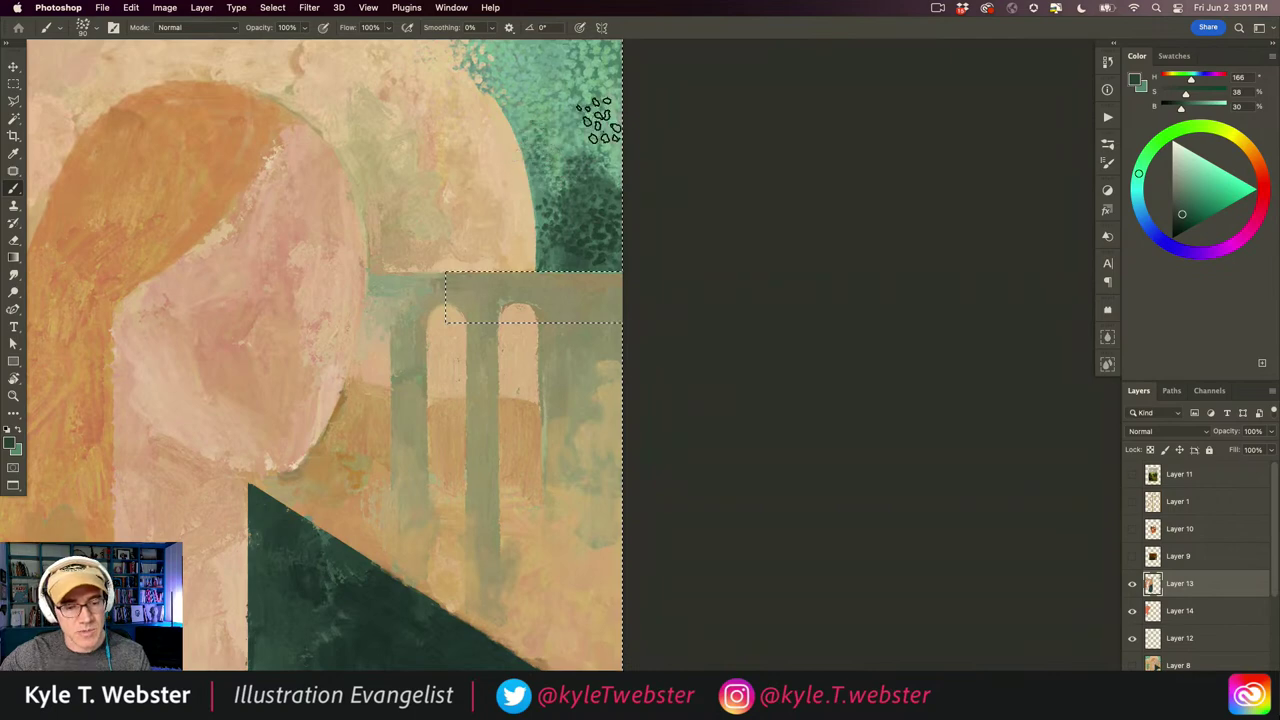
- Sample the lighter sky green, dab it over the dark foliage above the arcade, and deselect
left_click(594, 105, "alt")
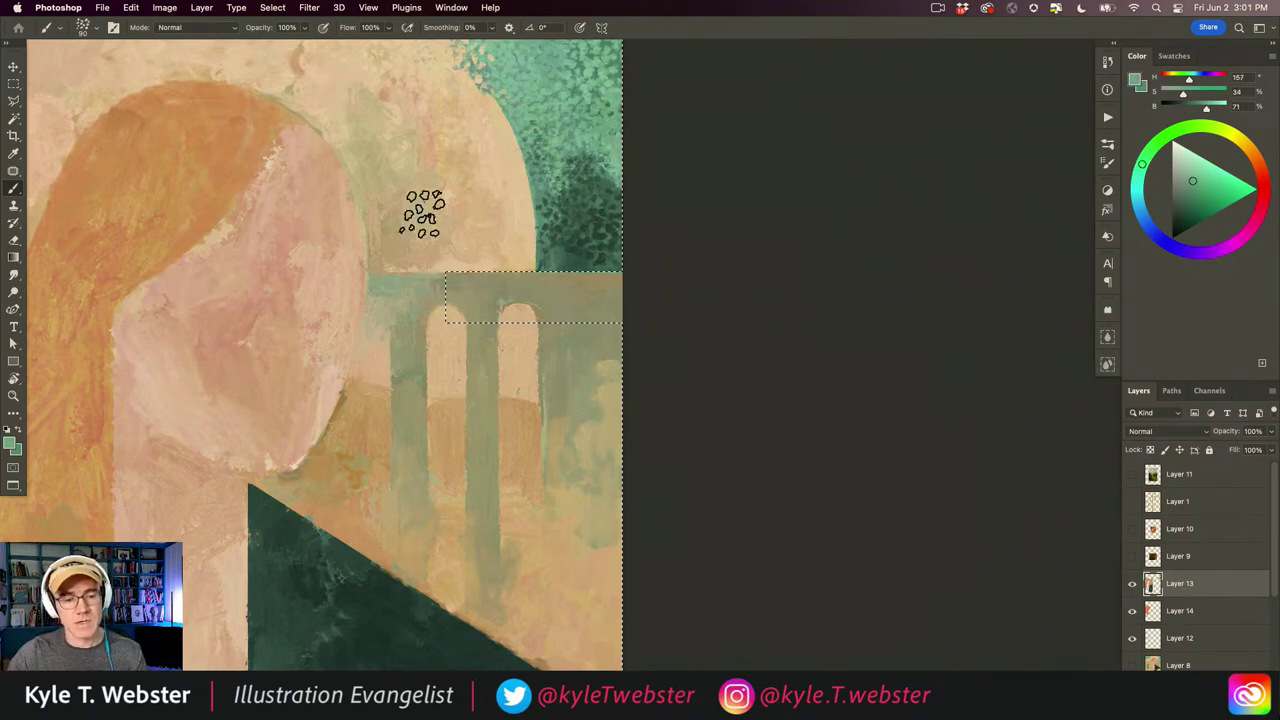
scroll(452, 420, "down", 5)
scroll(490, 364, "up", 5)
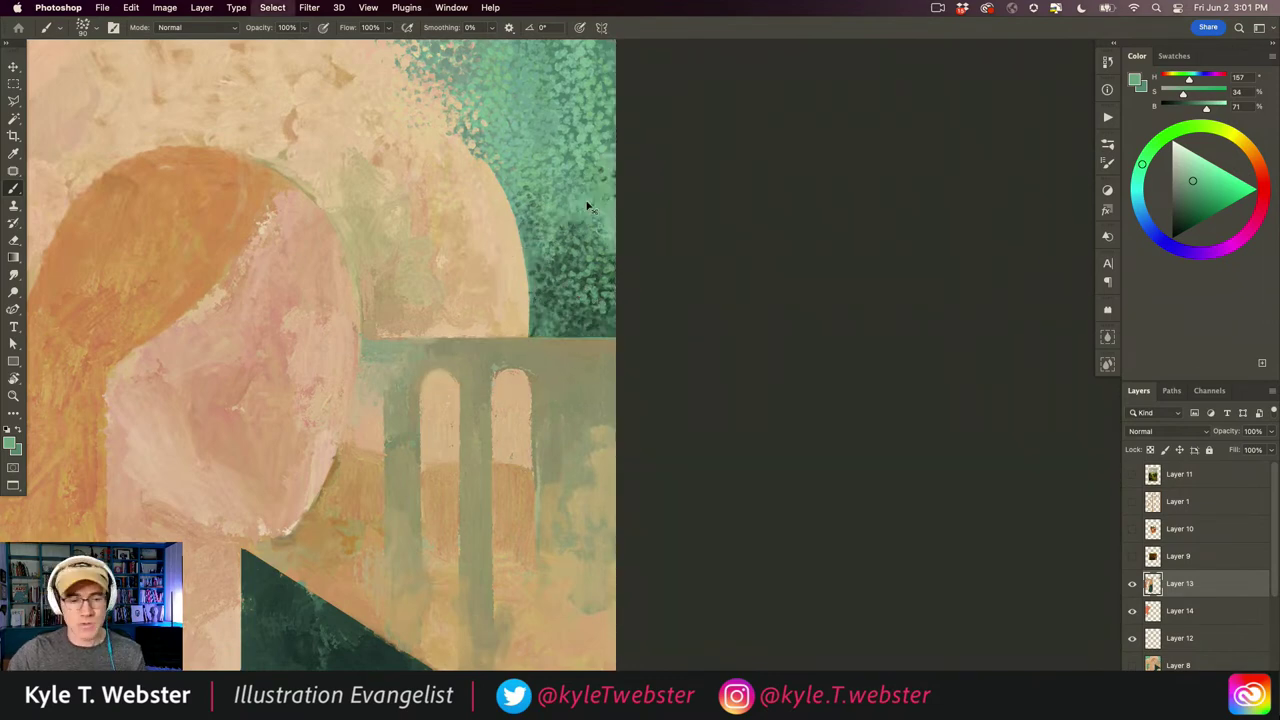
- Make a rectangular selection ending at the cloud's right edge and overlapping the arcade's top, and sample the cloud's peach for painting
scroll(370, 525, "down", 4)
left_click(460, 446, "alt")
left_click_drag(431, 460, 457, 438)
left_click(509, 408, "super")
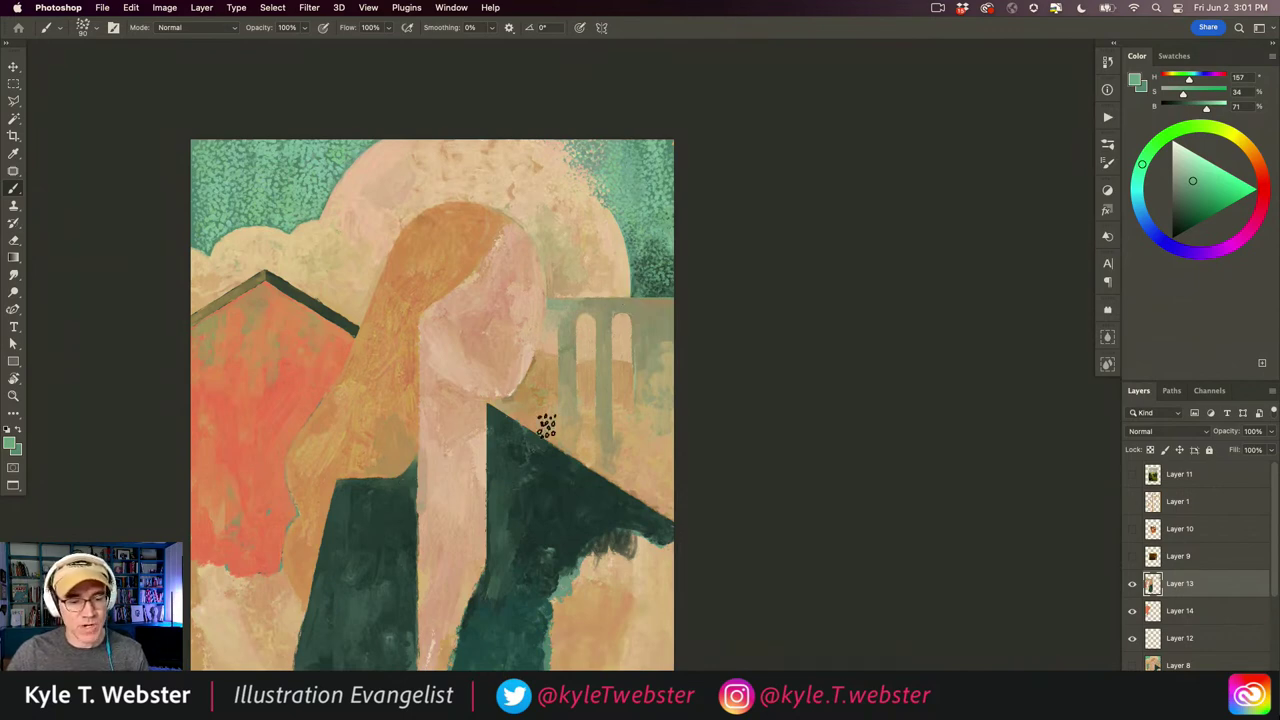
left_click(613, 315, "super")
left_click_drag(600, 314, 540, 296)
left_click(568, 263, "super")
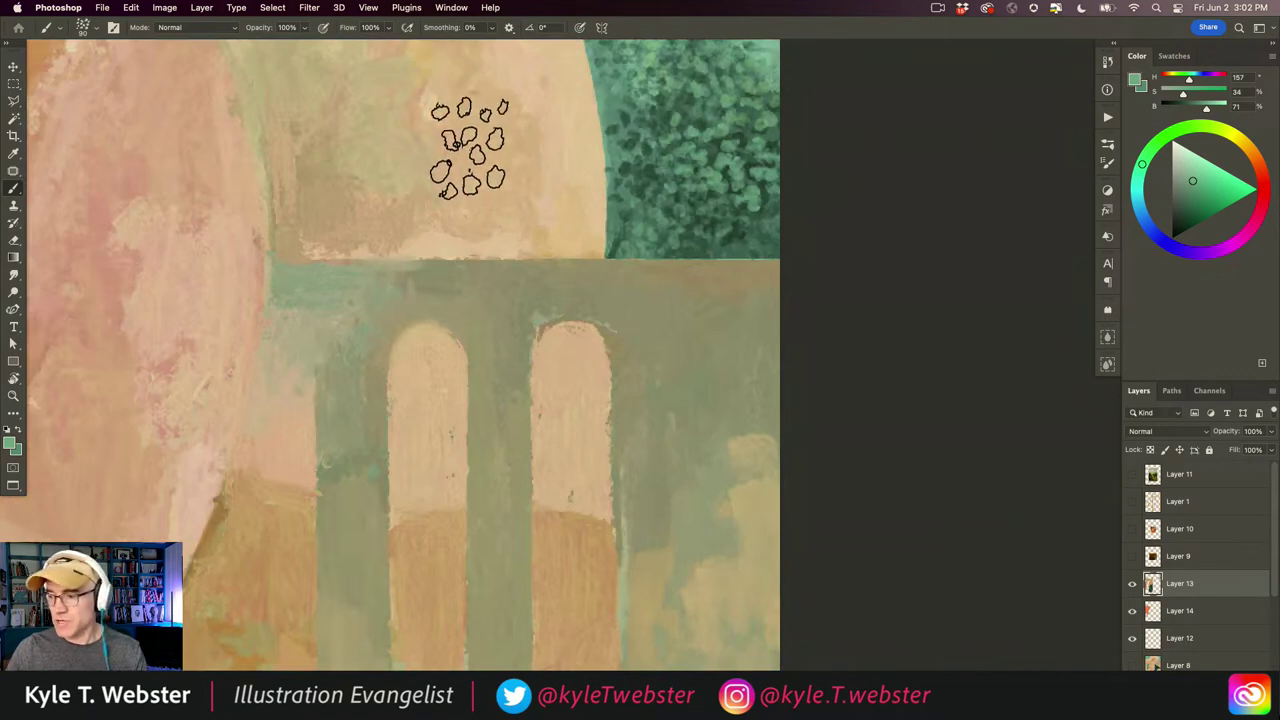
key("m")
left_click_drag(566, 316, 605, 343)
key("b")
left_click(590, 197, "alt")
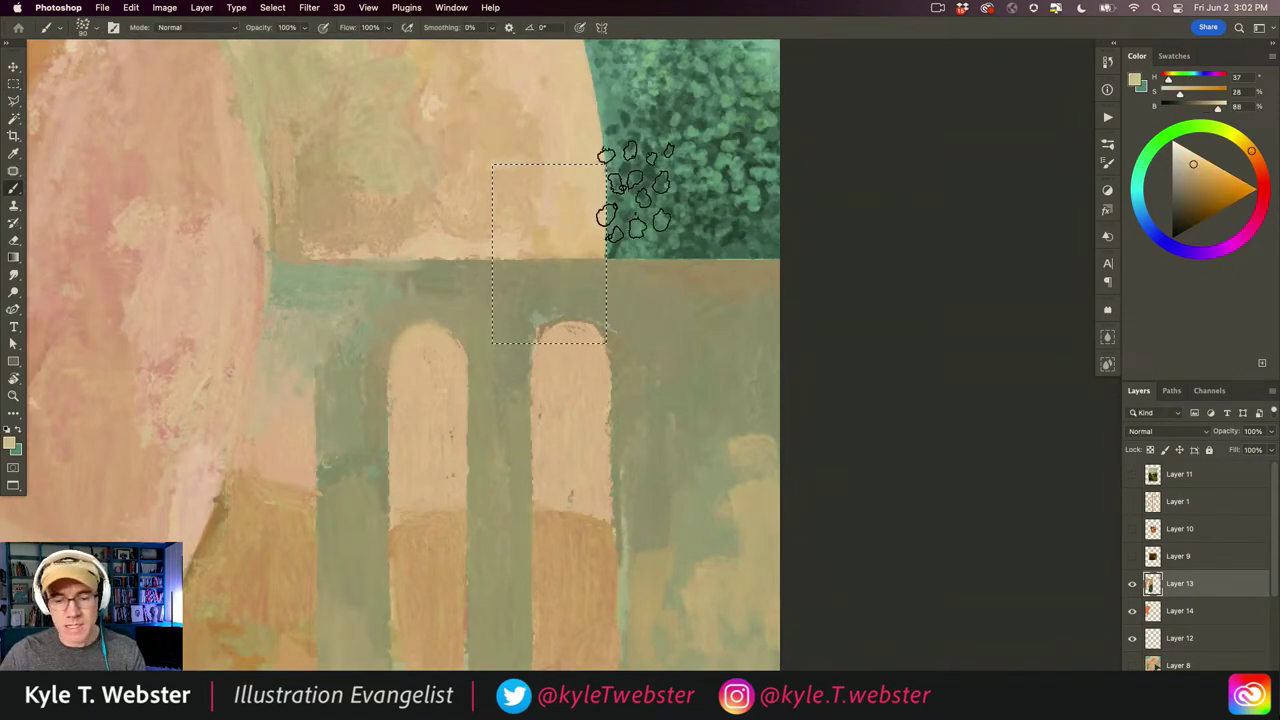
- Choose the 35 px paint brush and move the rectangular selection down over the opening of the arch farthest from the figure
key("F5")
left_click(930, 207)
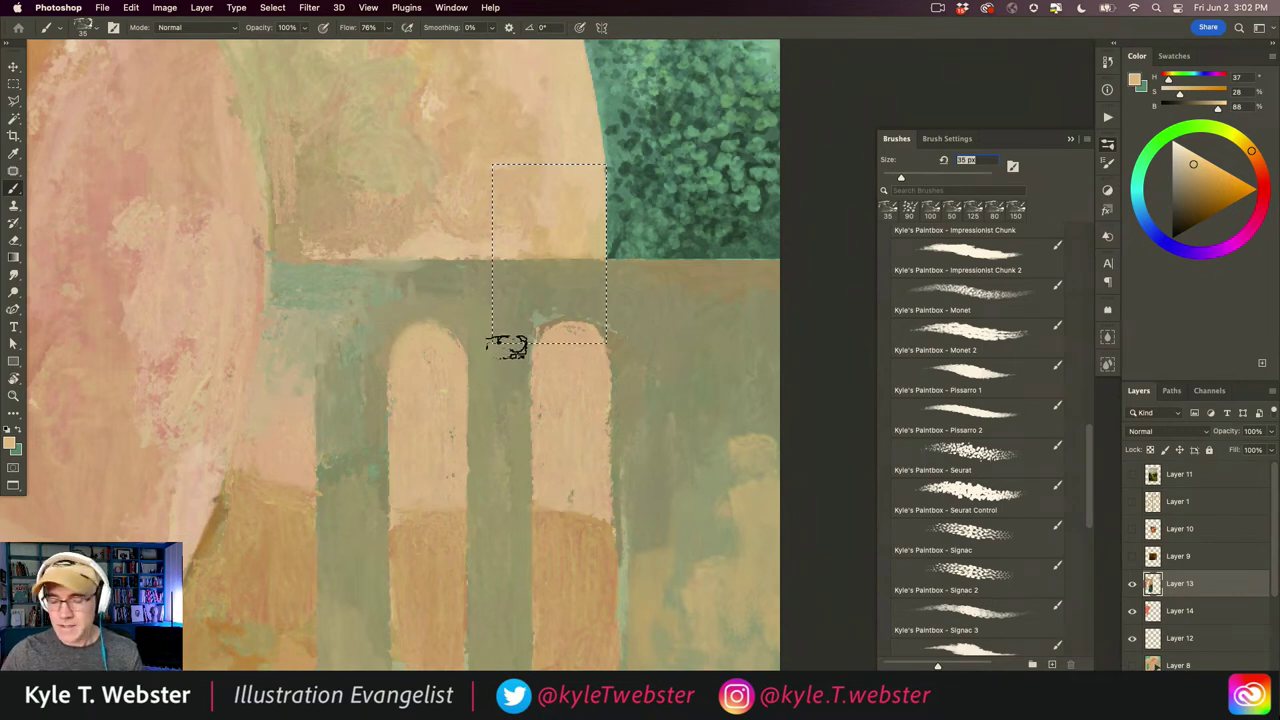
key("m")
left_click_drag(557, 281, 557, 428)
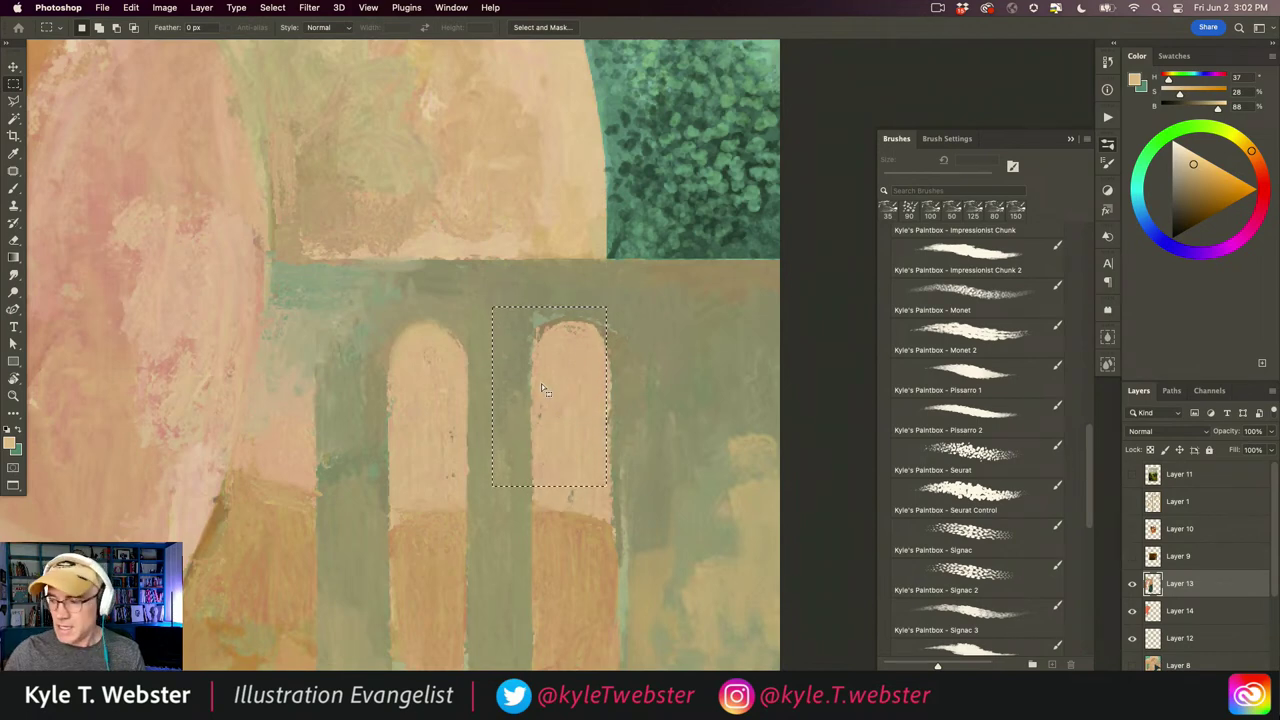
- Invert the selection, paint sampled grey-green along the outer edge of the far arch opening to straighten it, and deselect
key("b")
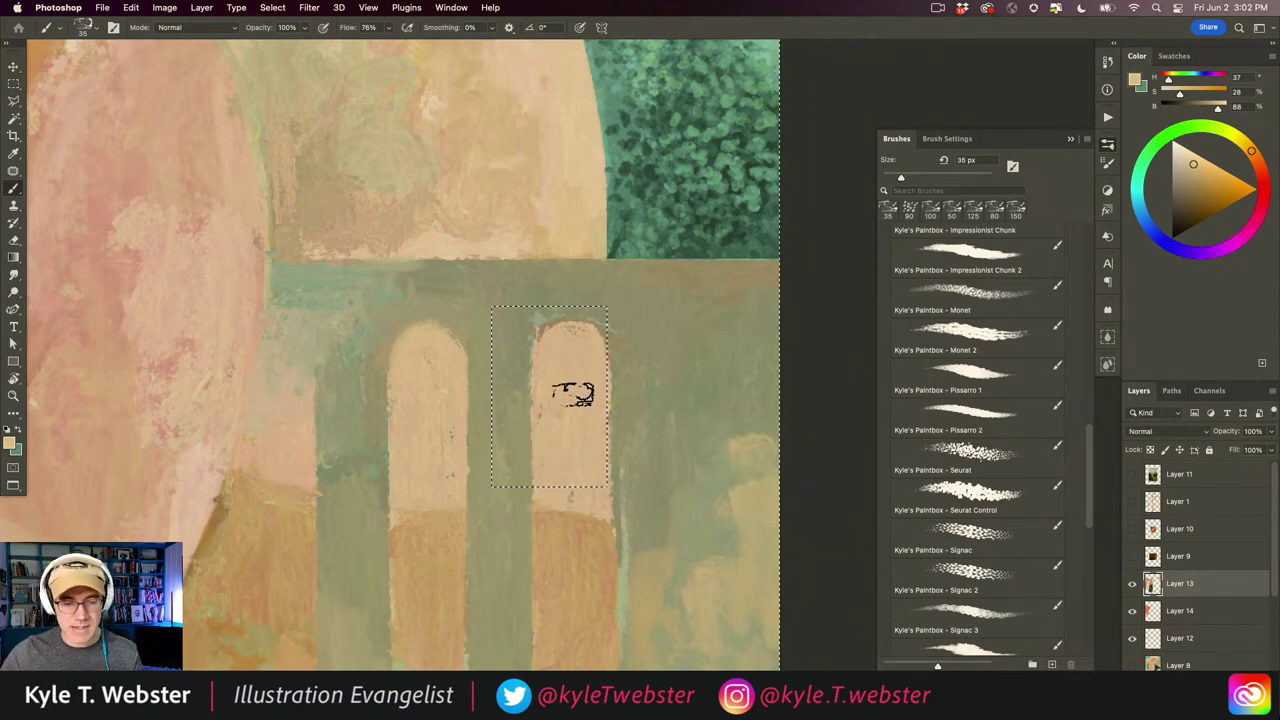
left_click(614, 366, "alt")
left_click_drag(614, 390, 613, 492)
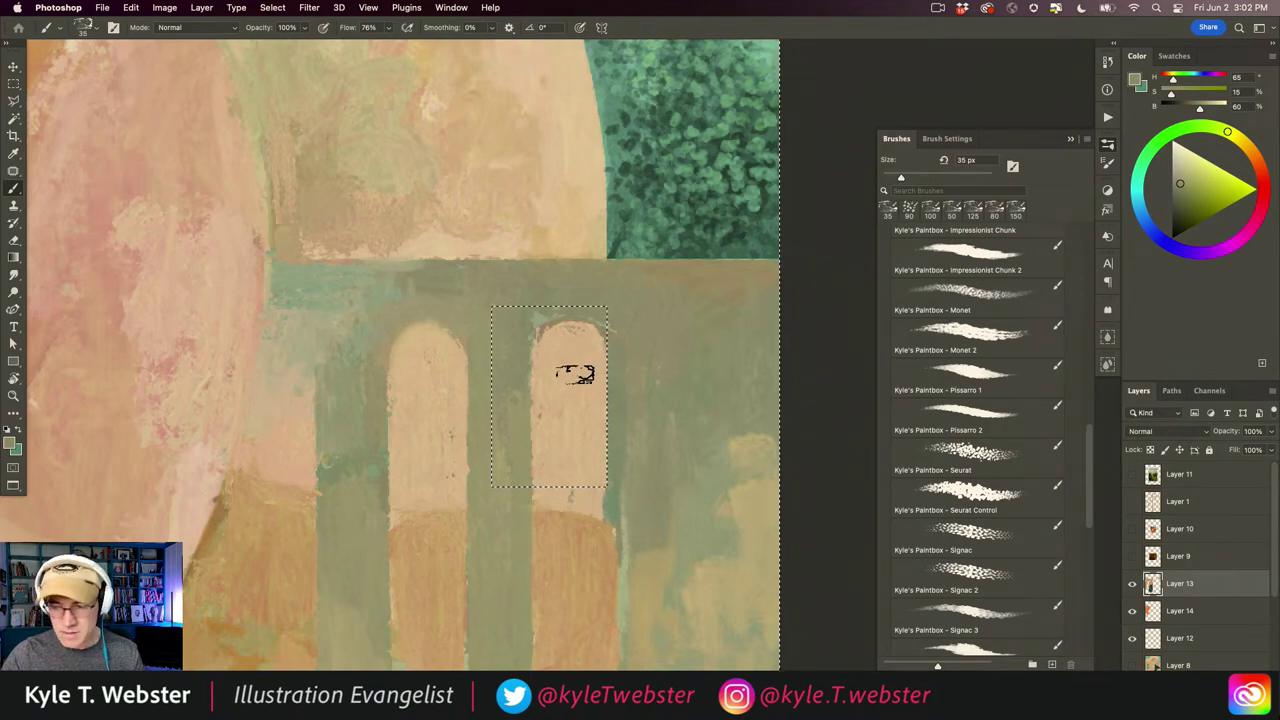
key("super+d")
- Sample the peach inside the far arch, reduce the brush to 15 px and touch up the arch opening's edges
left_click(590, 460, "alt")
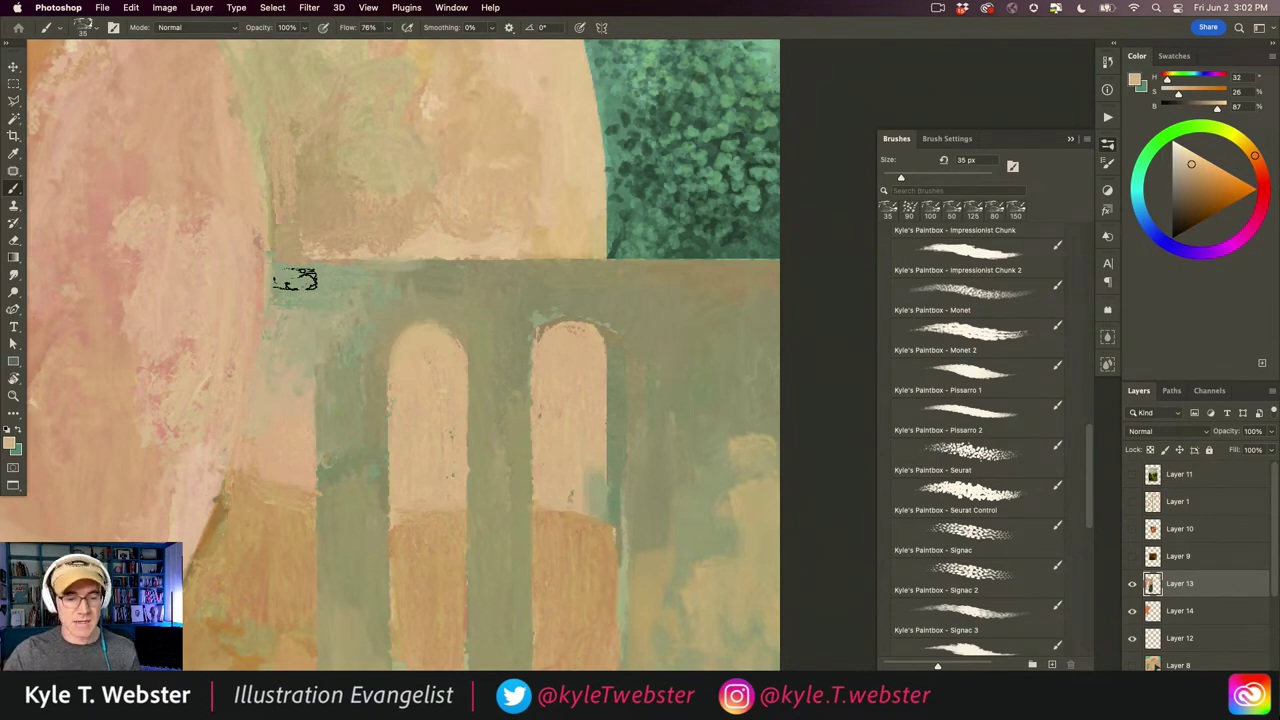
left_click(588, 450, "alt")
key("bracketleft")
key("bracketleft")
key("bracketleft")
key("bracketleft")
left_click_drag(604, 499, 598, 480)
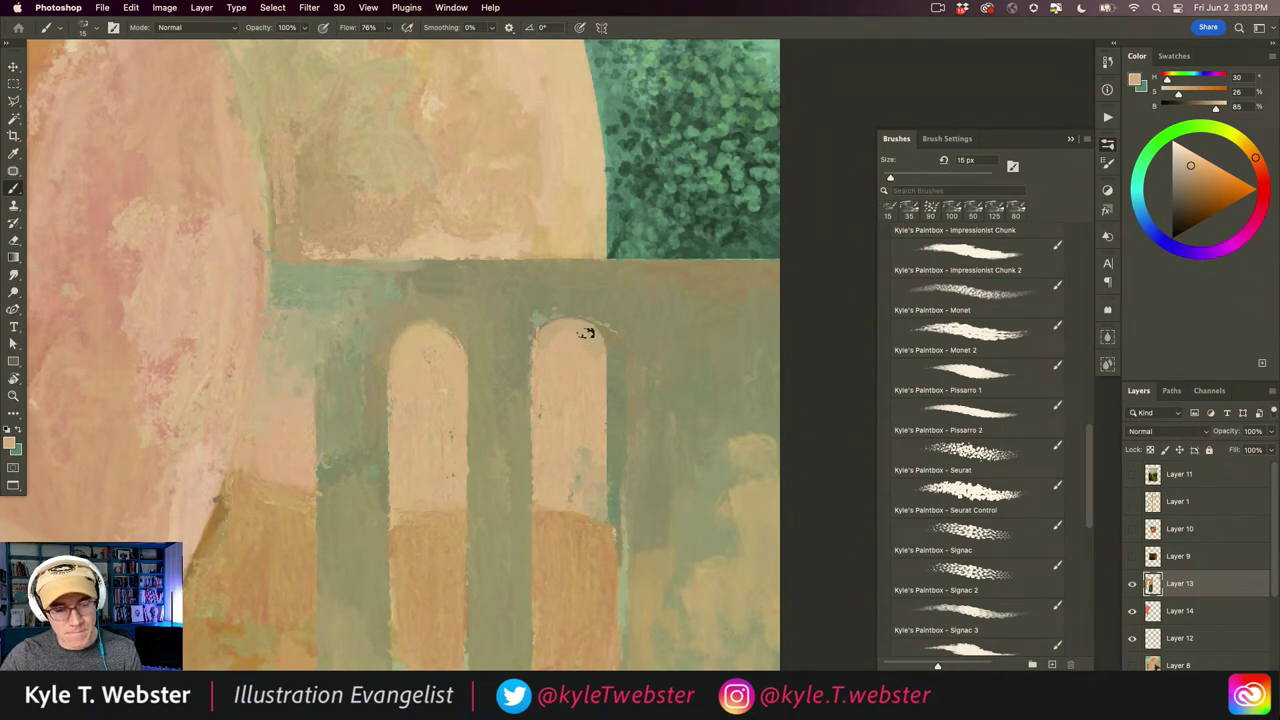
- Set sampled grey-green and tan as foreground and background colours, repaint the lower outer edge of the far arch, and sample the nearby orange-tan
mouse_move(563, 491)
left_mouse_down()
mouse_move(480, 528)
mouse_move(508, 435)
left_mouse_up()
left_click_drag(606, 435, 665, 317)
left_click(644, 219, "alt")
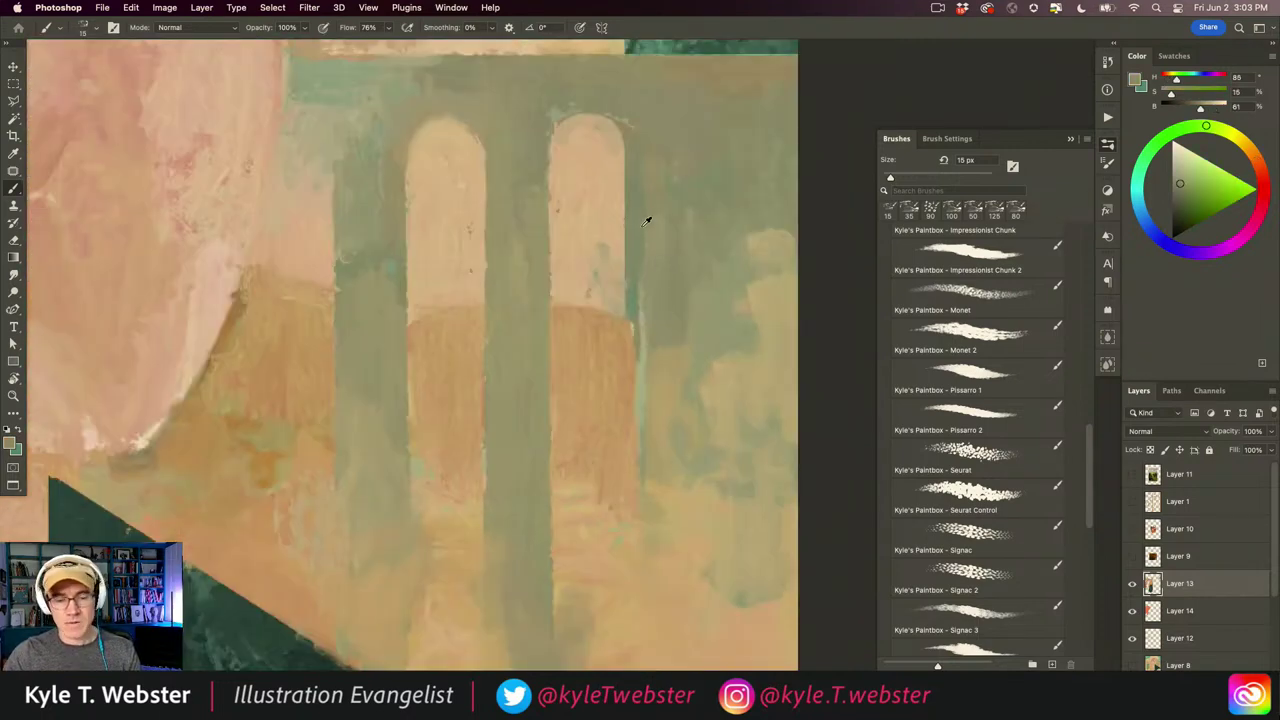
left_click(16, 450)
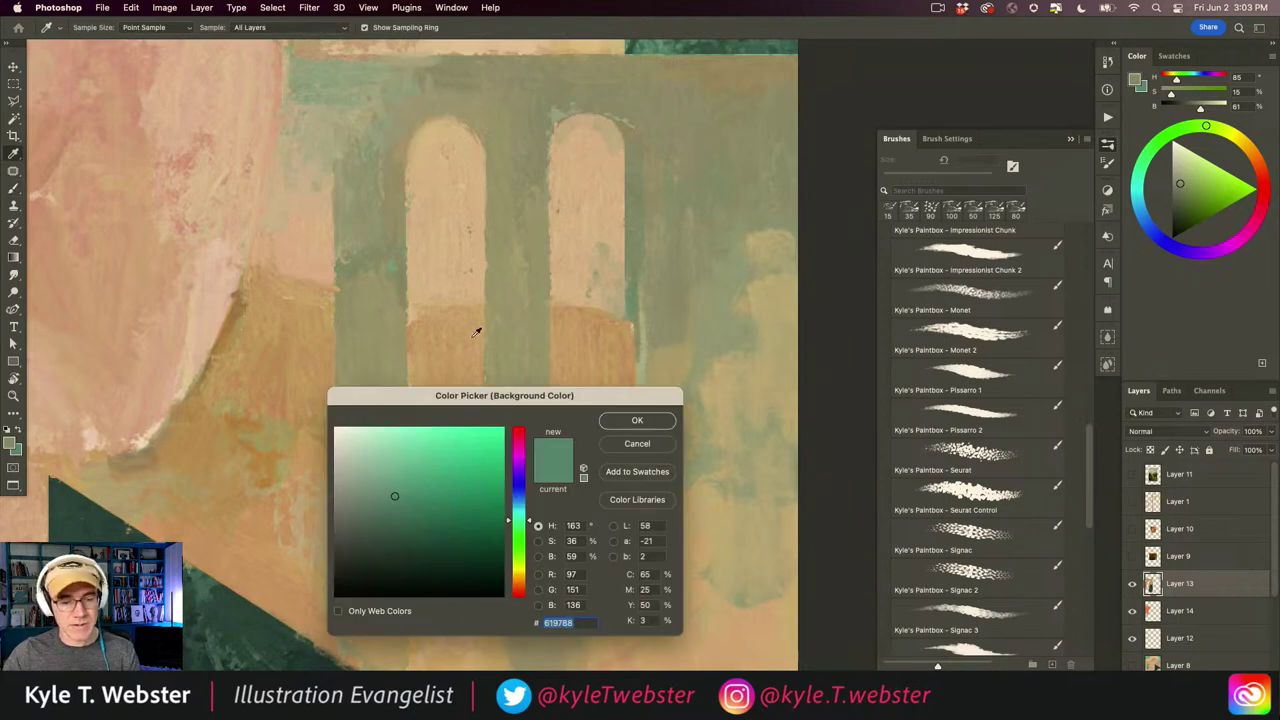
left_click(661, 362)
left_click(637, 421)
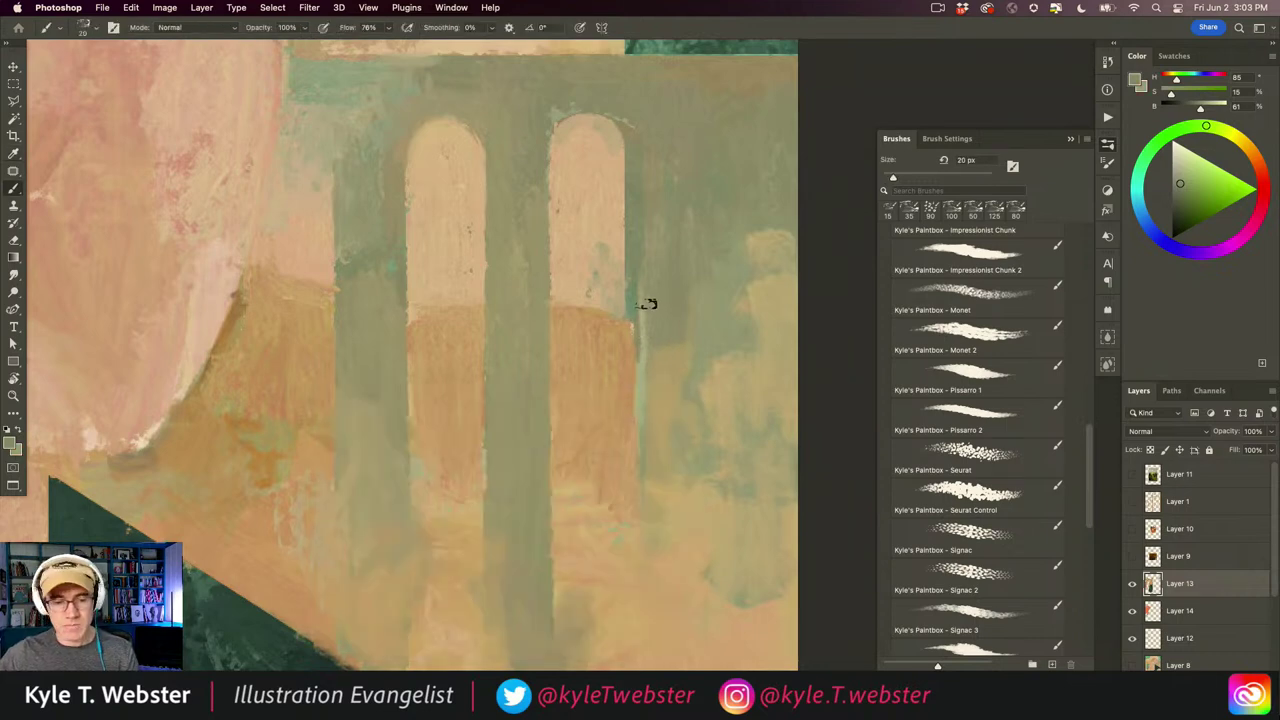
left_click_drag(643, 277, 645, 430)
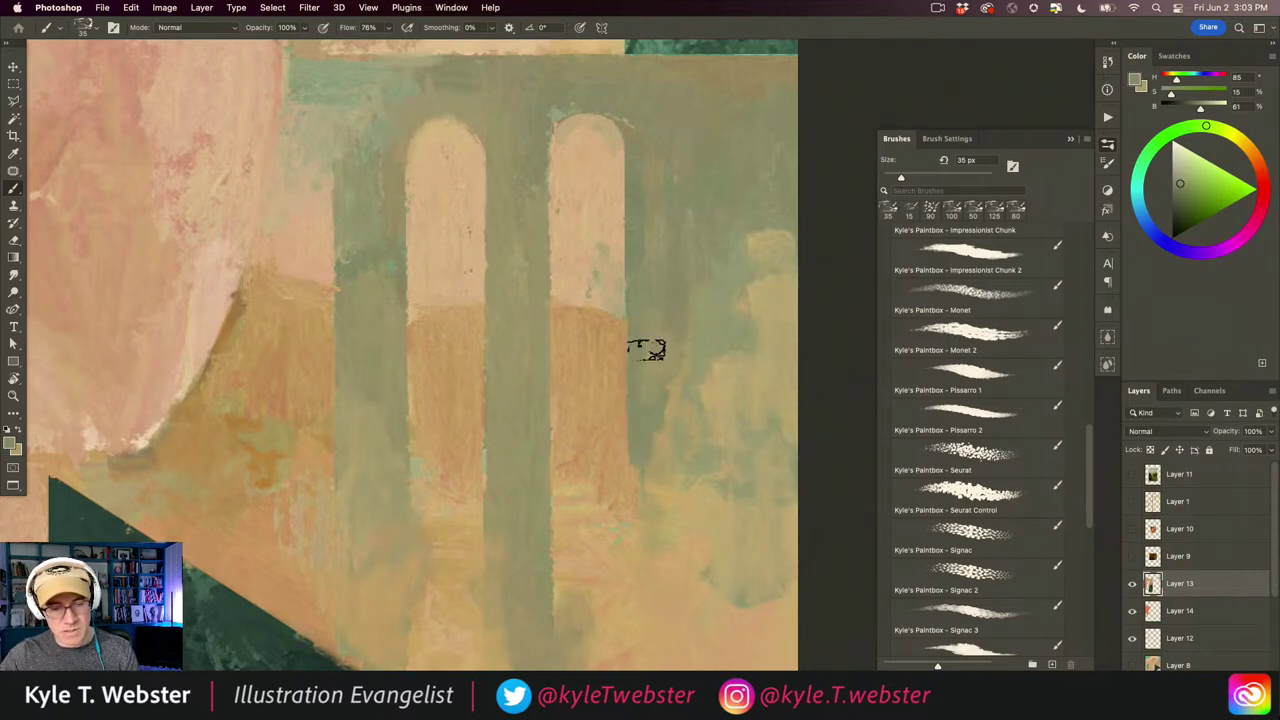
left_click(623, 477, "alt")
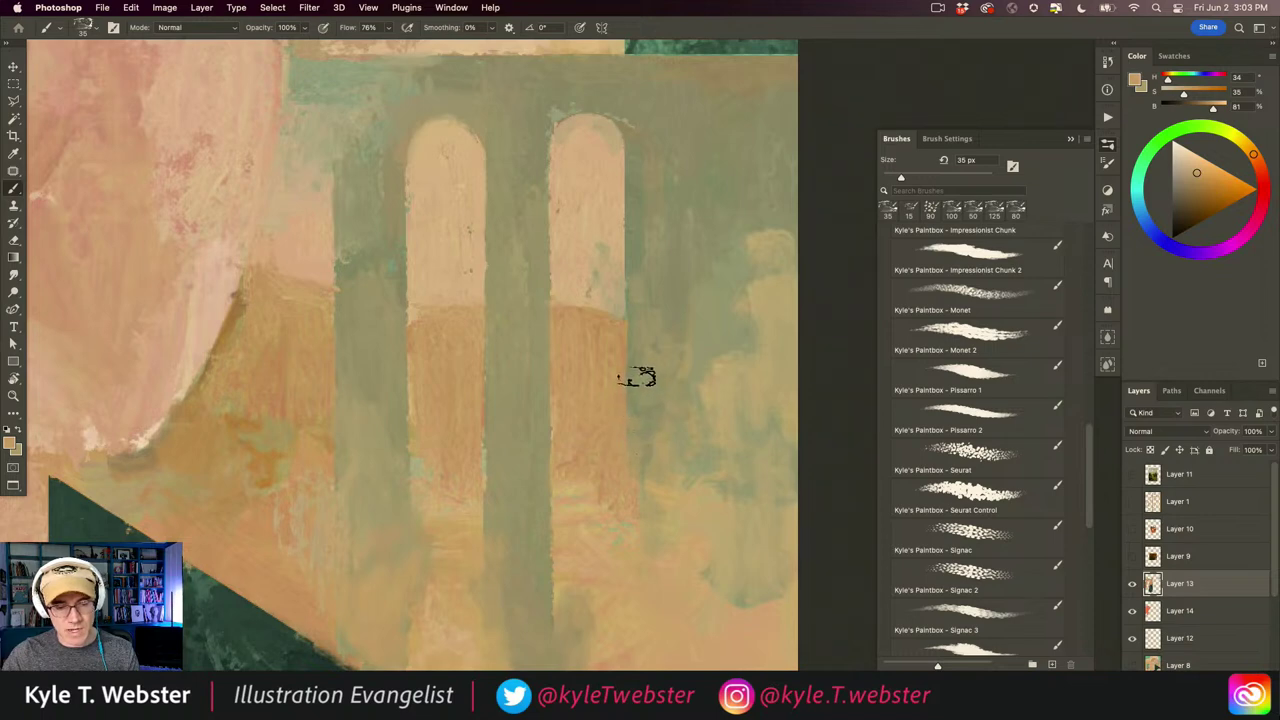
- Examine the repainted arches in relation to the whole painting
left_click(541, 543, "alt")
left_click(539, 544, "alt")
left_click_drag(463, 537, 488, 453)
left_click(608, 472, "super")
left_click(613, 482, "alt")
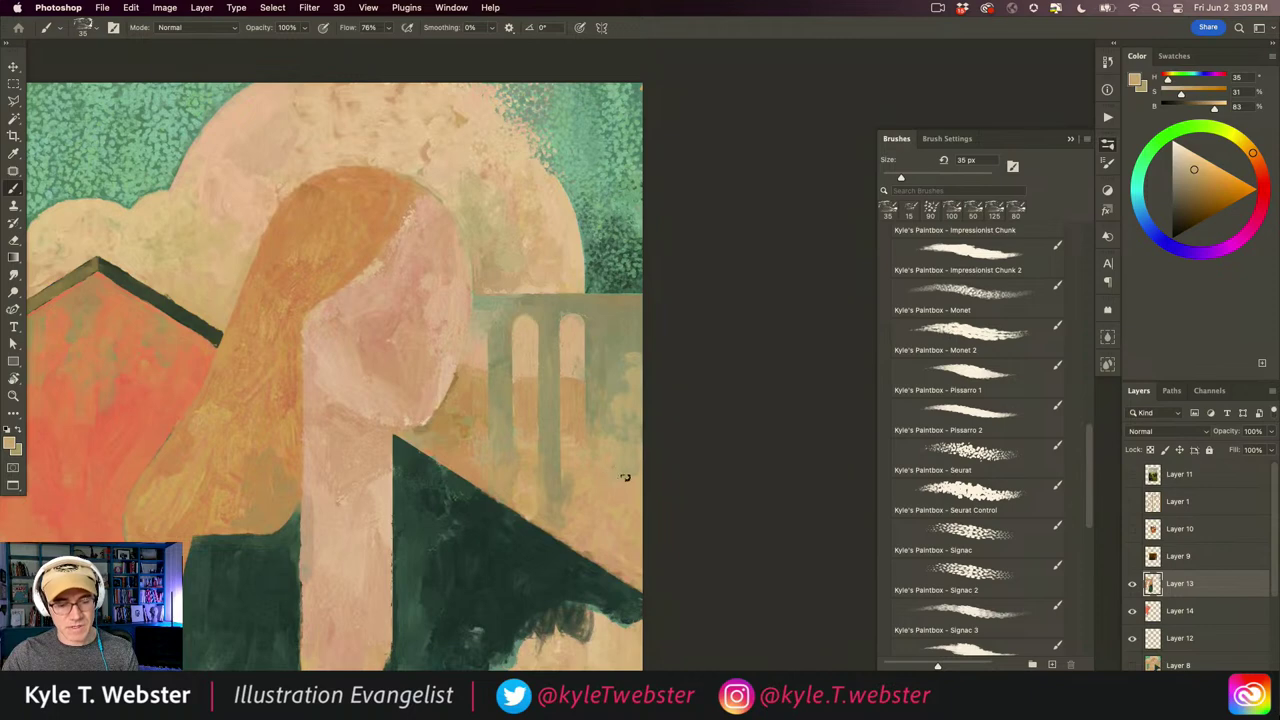
left_click(504, 498, "alt")
left_click_drag(309, 569, 410, 514)
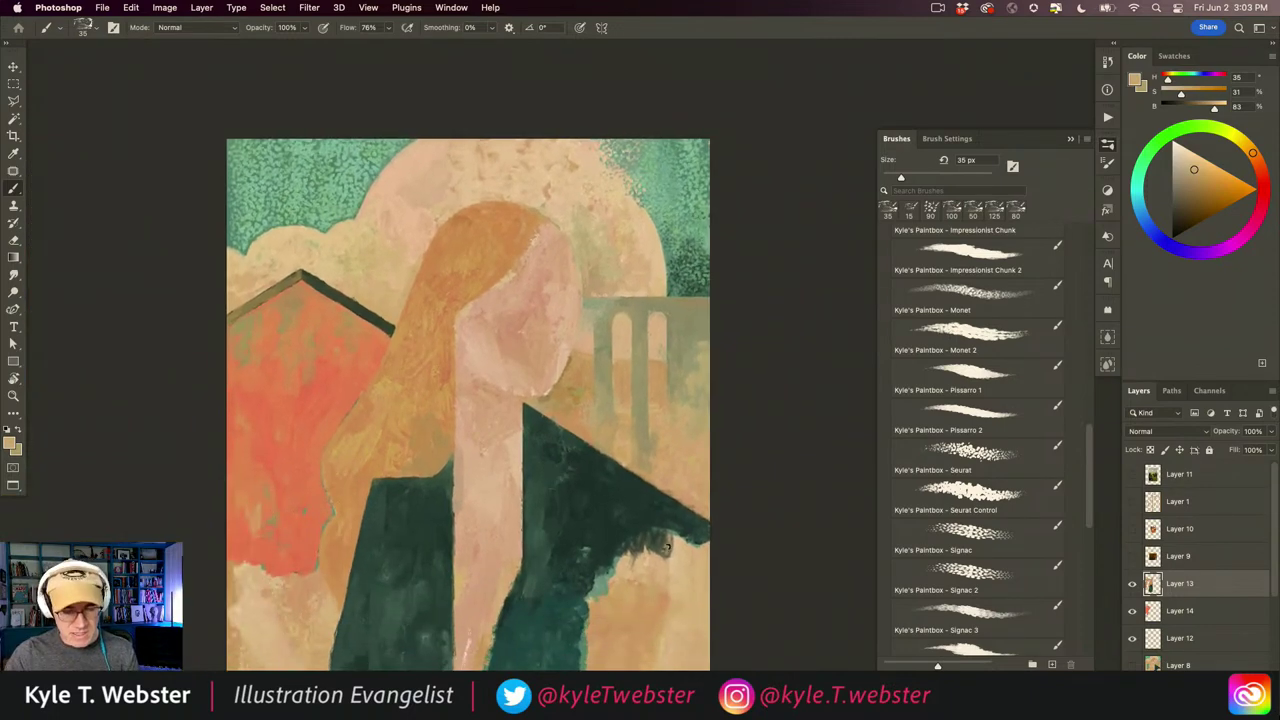
left_click(519, 532, "alt")
left_click_drag(513, 505, 524, 395)
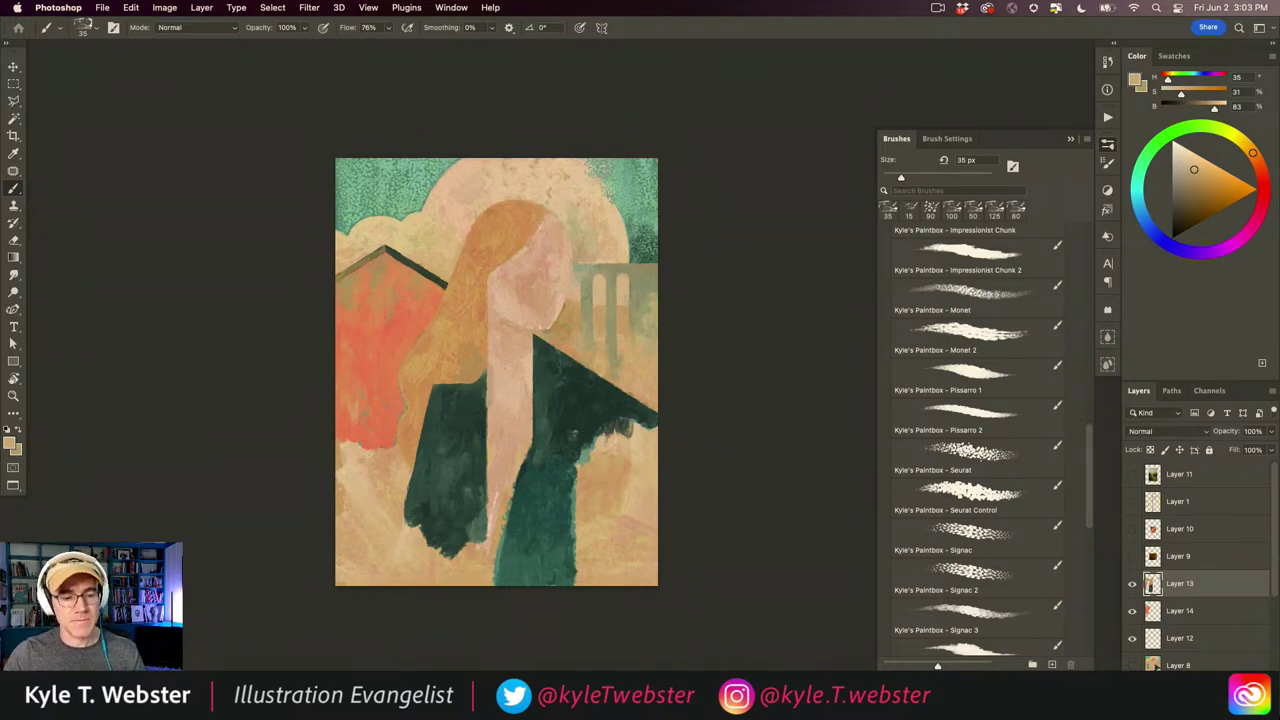
- Sample the light green of the stippled sky beside the cloud and enlarge the brush to 50 px
left_click(618, 270, "super")
left_click(618, 270, "super")
left_click(619, 268, "super")
left_click_drag(624, 238, 489, 361)
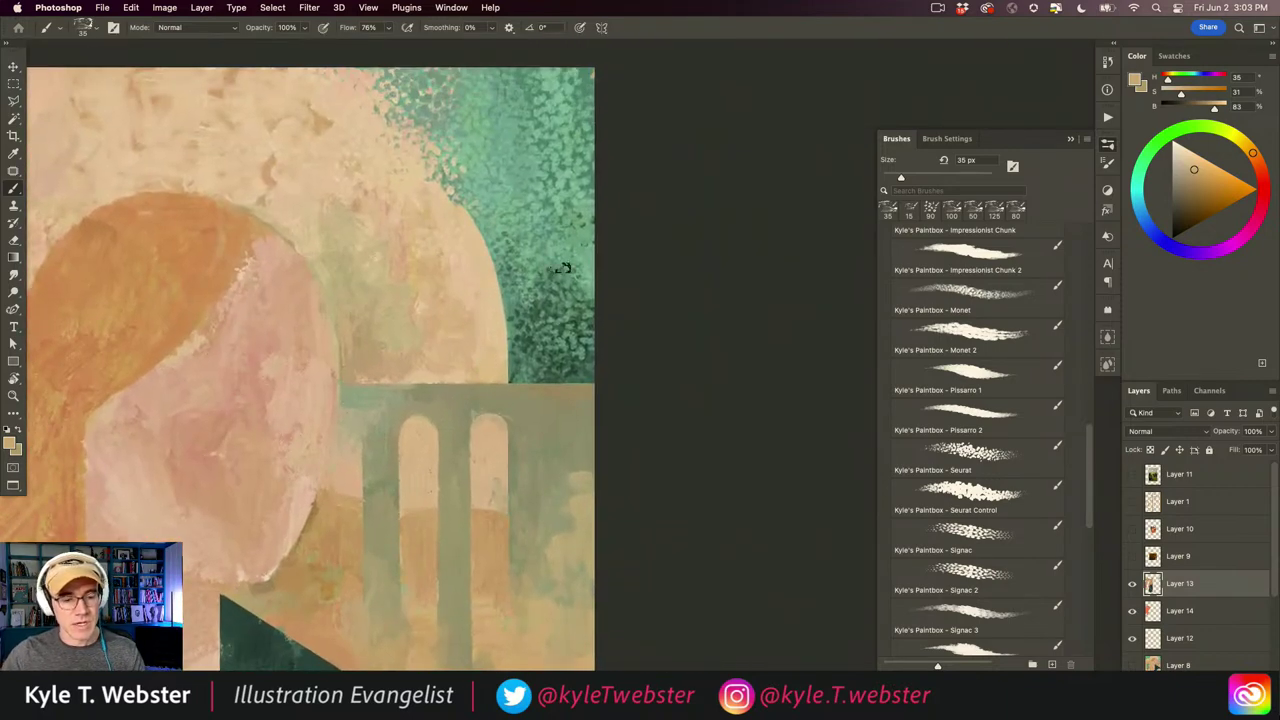
left_click(587, 260, "alt")
key("bracketright")
key("bracketright")
key("bracketright")
key("bracketright")
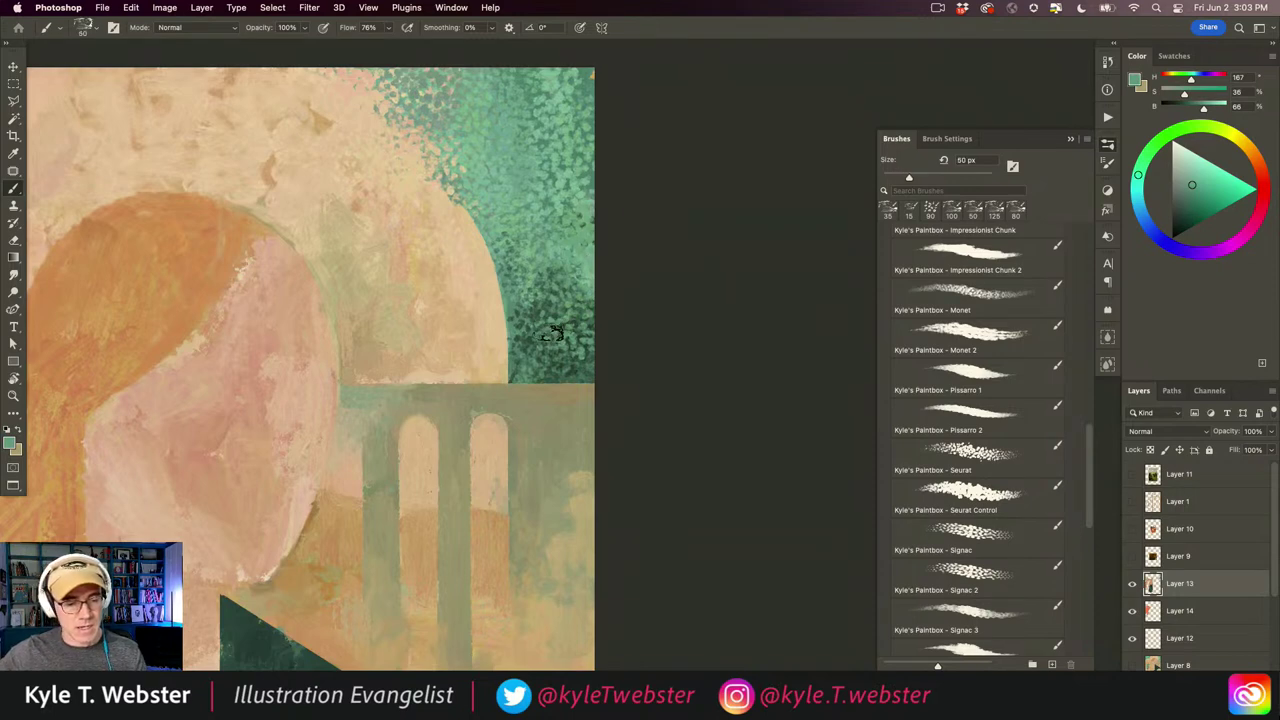
- Set the background to a darker green sampled from the stippled sky and paint both greens over the dark dots above the arches at 70 px
left_click(17, 447)
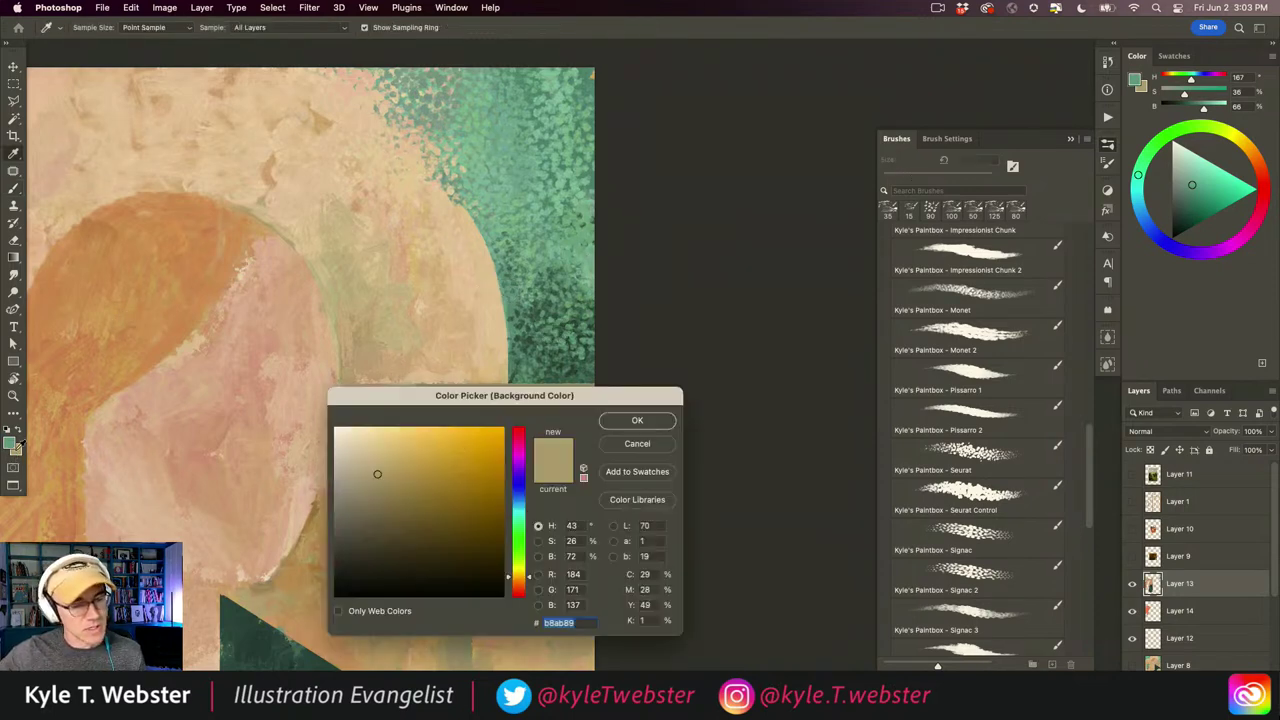
left_click(542, 287)
left_click(631, 421)
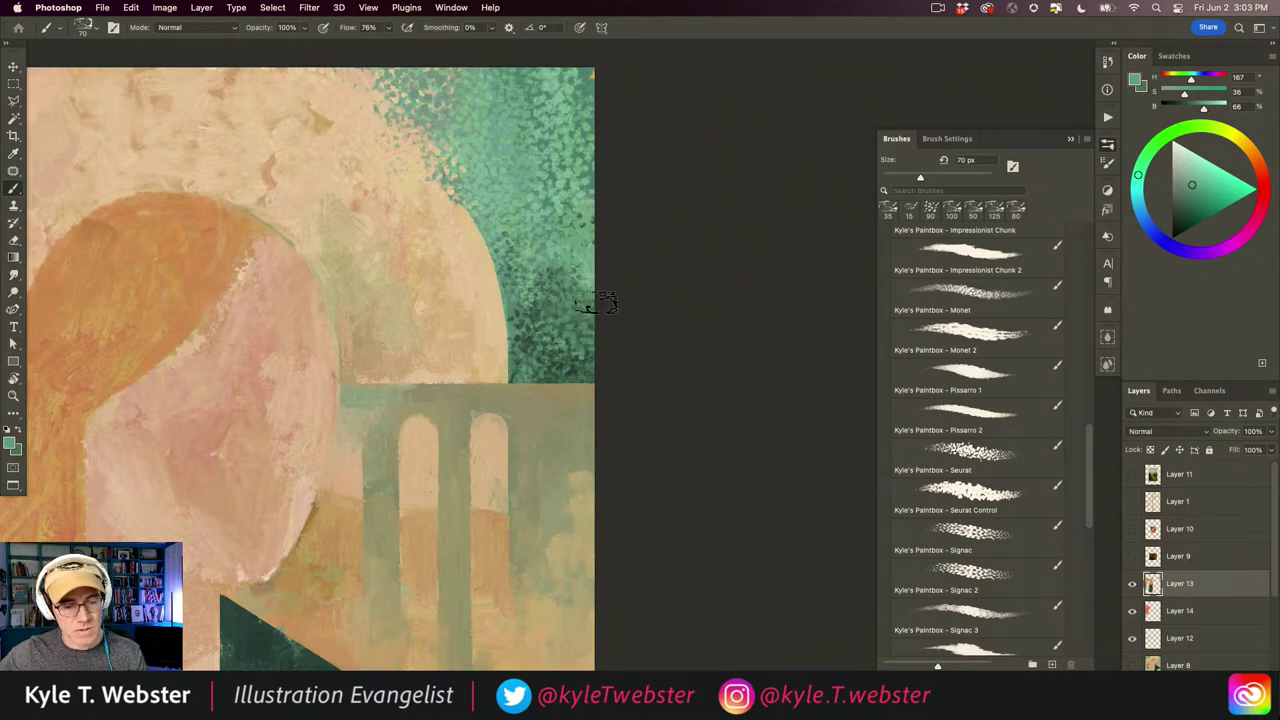
left_click_drag(530, 345, 528, 355)
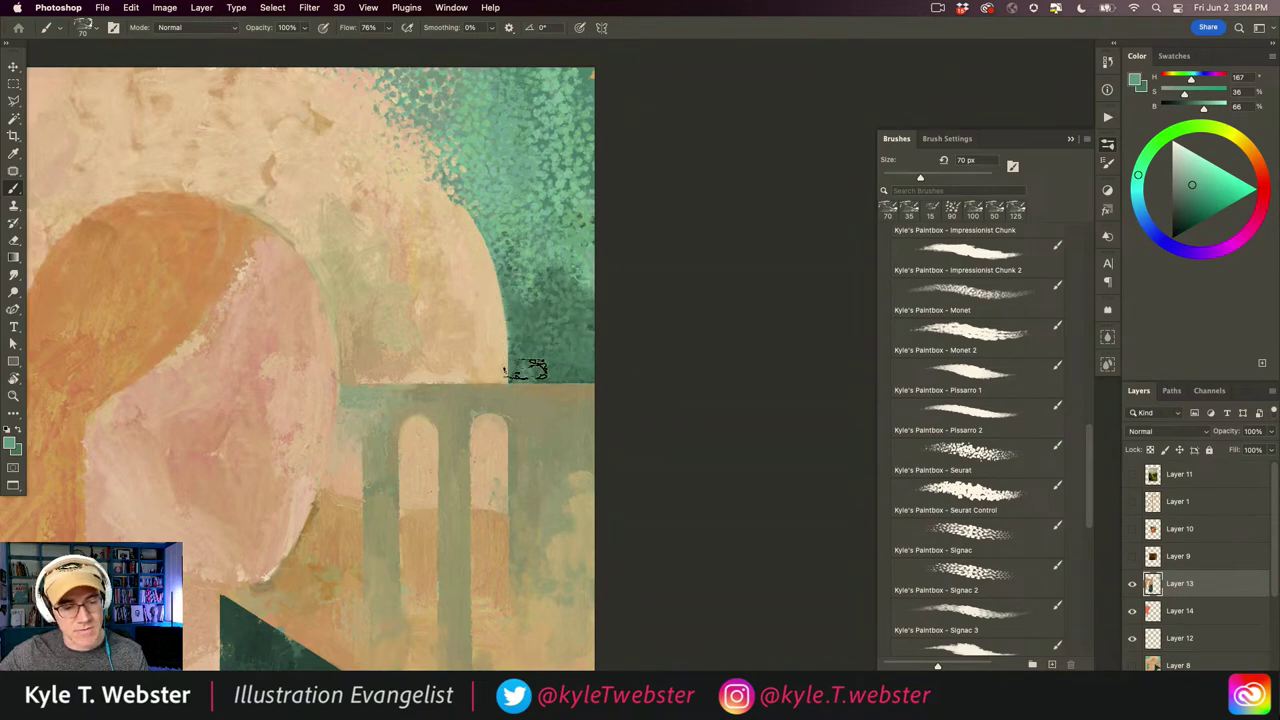
left_click(16, 430)
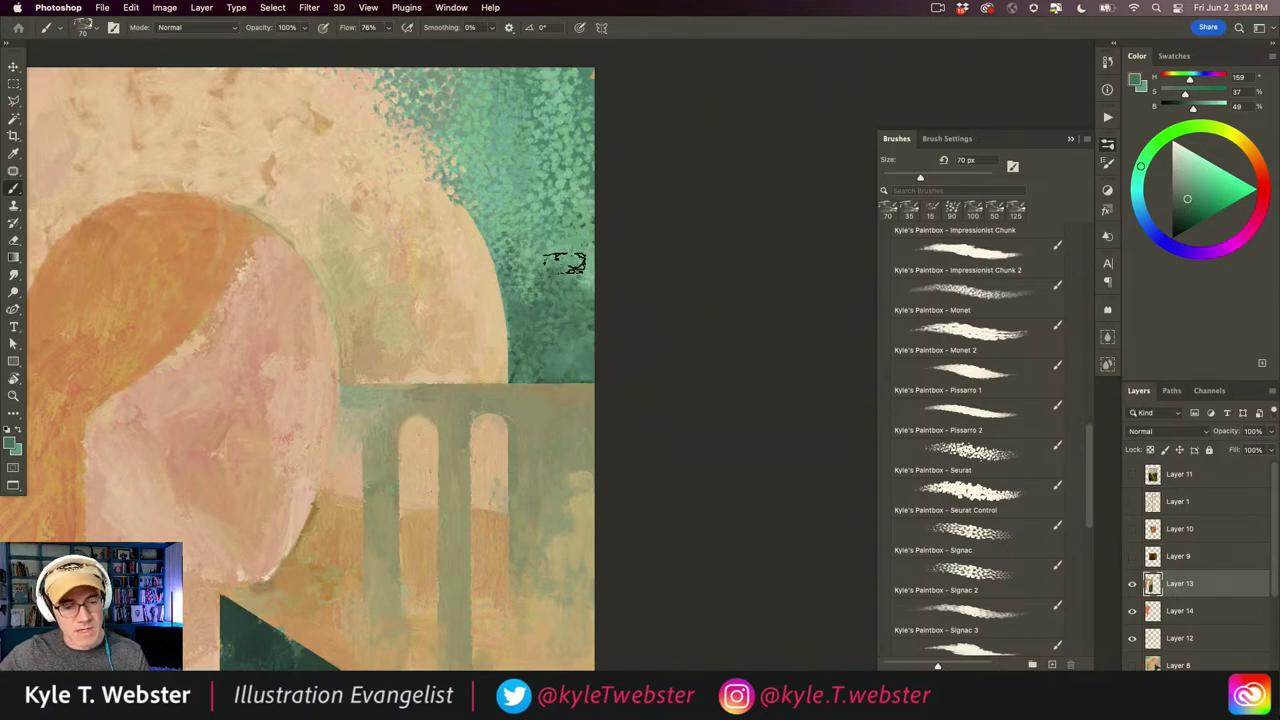
- Examine the overall composition, especially the red house, its roof and the edge of the hair
key("super+space")
left_click_drag(395, 540, 468, 425)
left_click(466, 432, "super")
left_click_drag(410, 485, 452, 465)
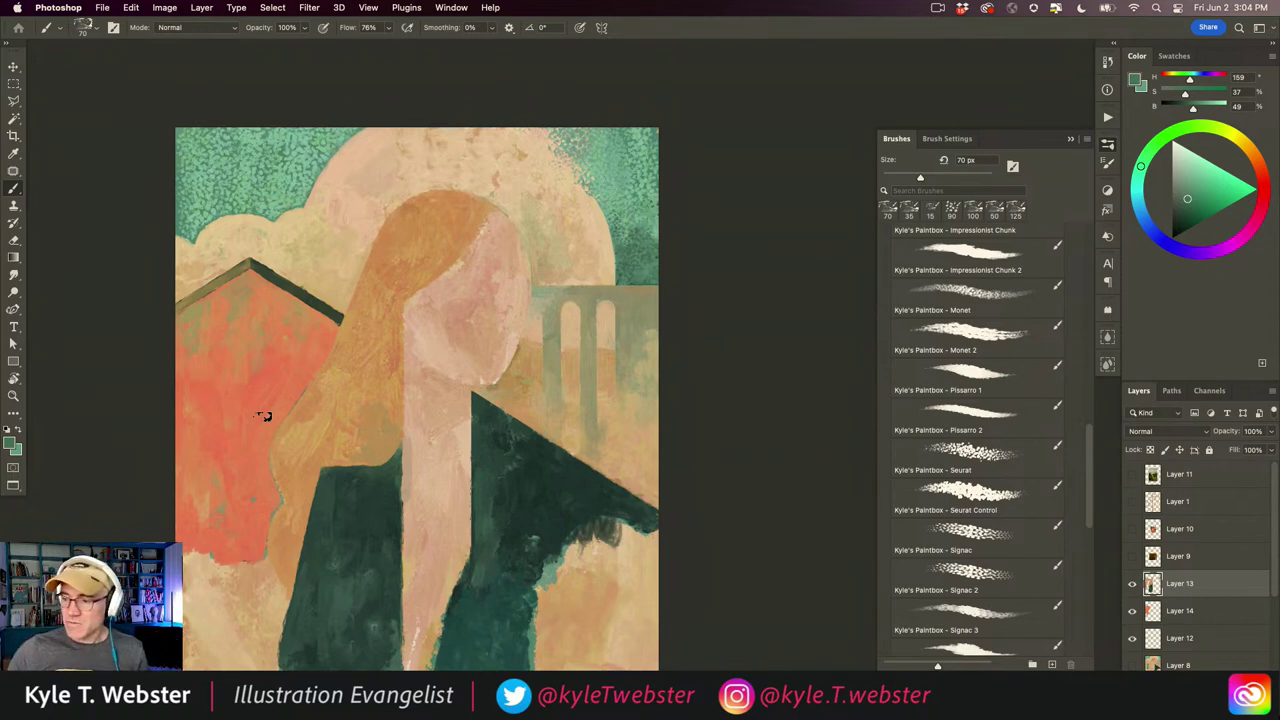
left_click_drag(262, 416, 377, 407)
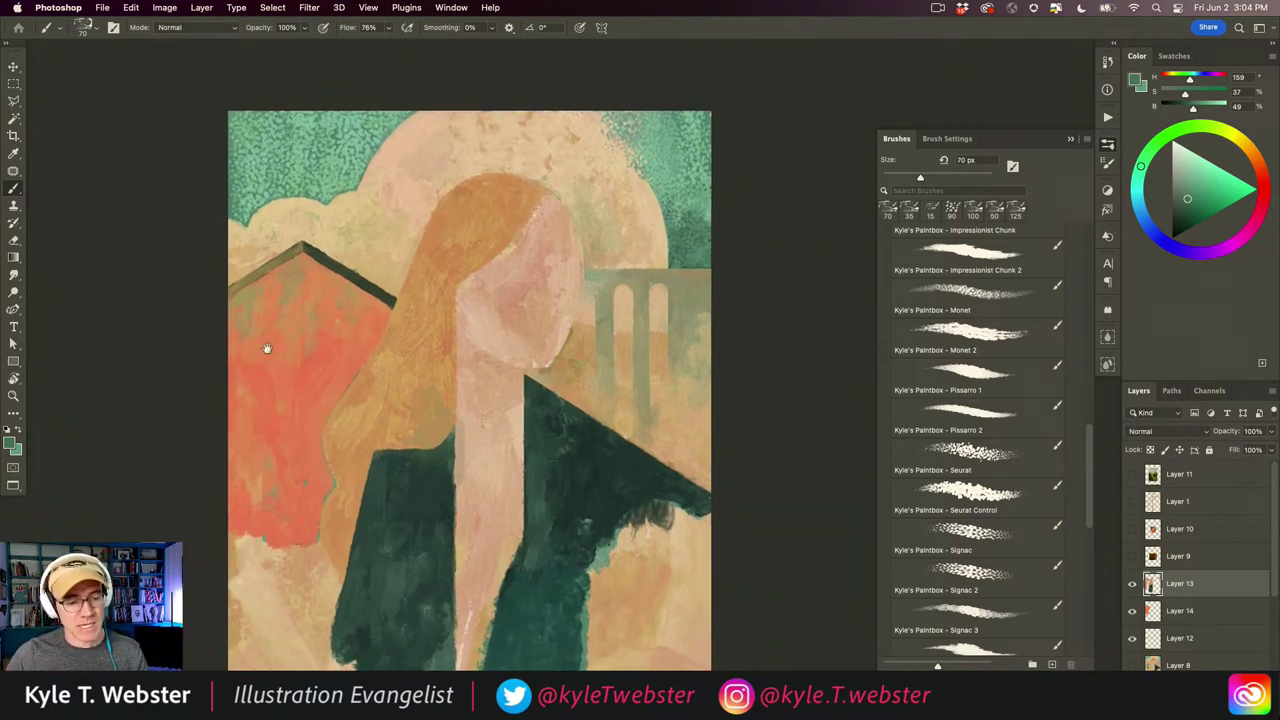
left_click_drag(301, 420, 351, 412)
scroll(310, 422, "down", 3)
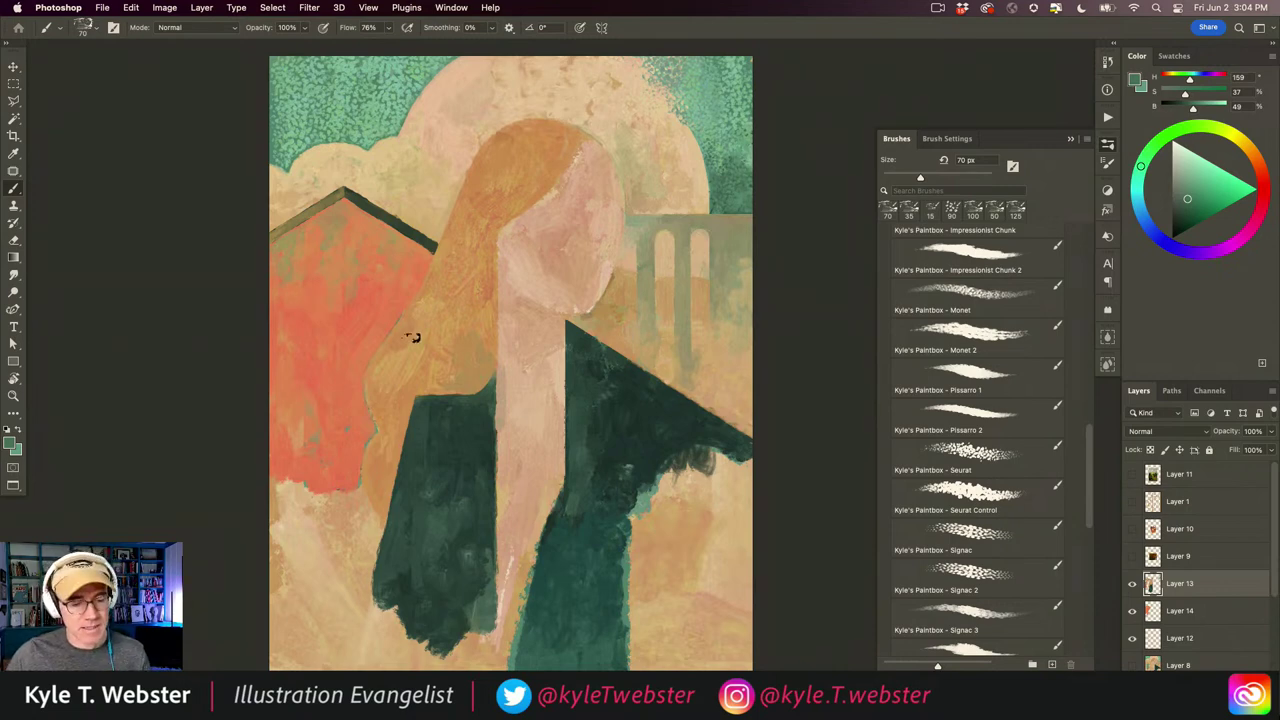
scroll(449, 480, "down", 2)
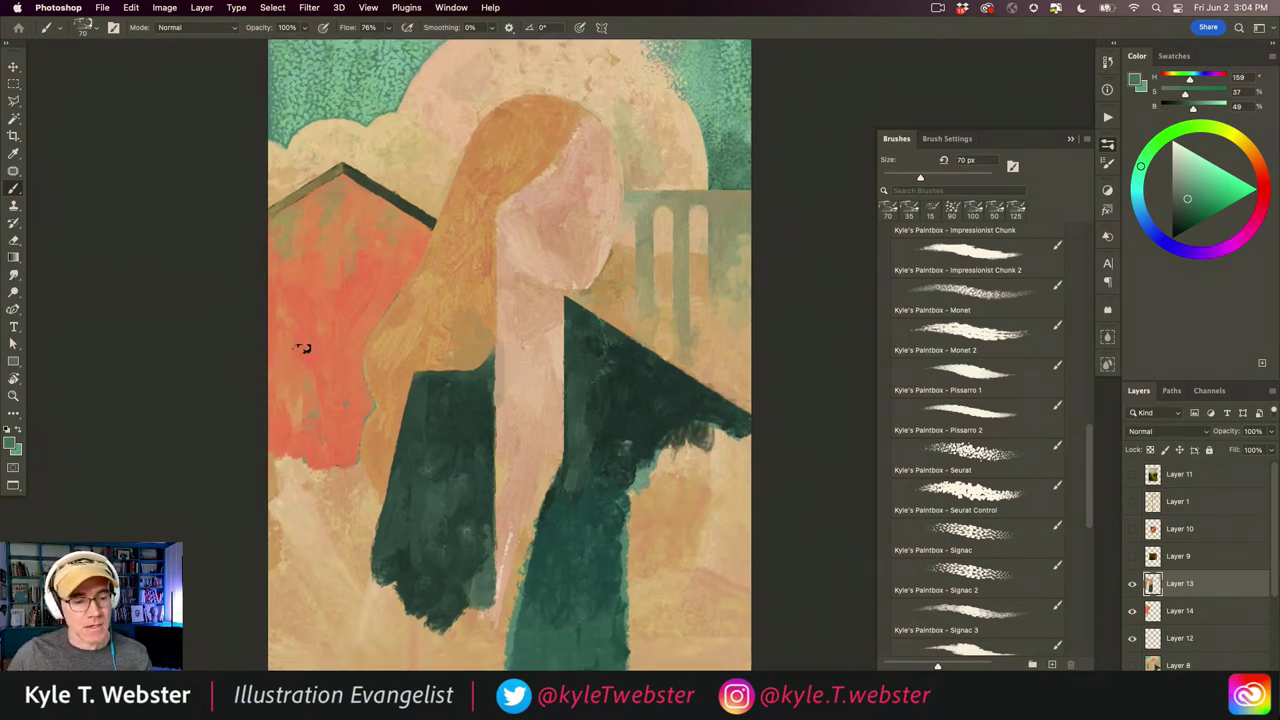
scroll(303, 344, "up", 2)
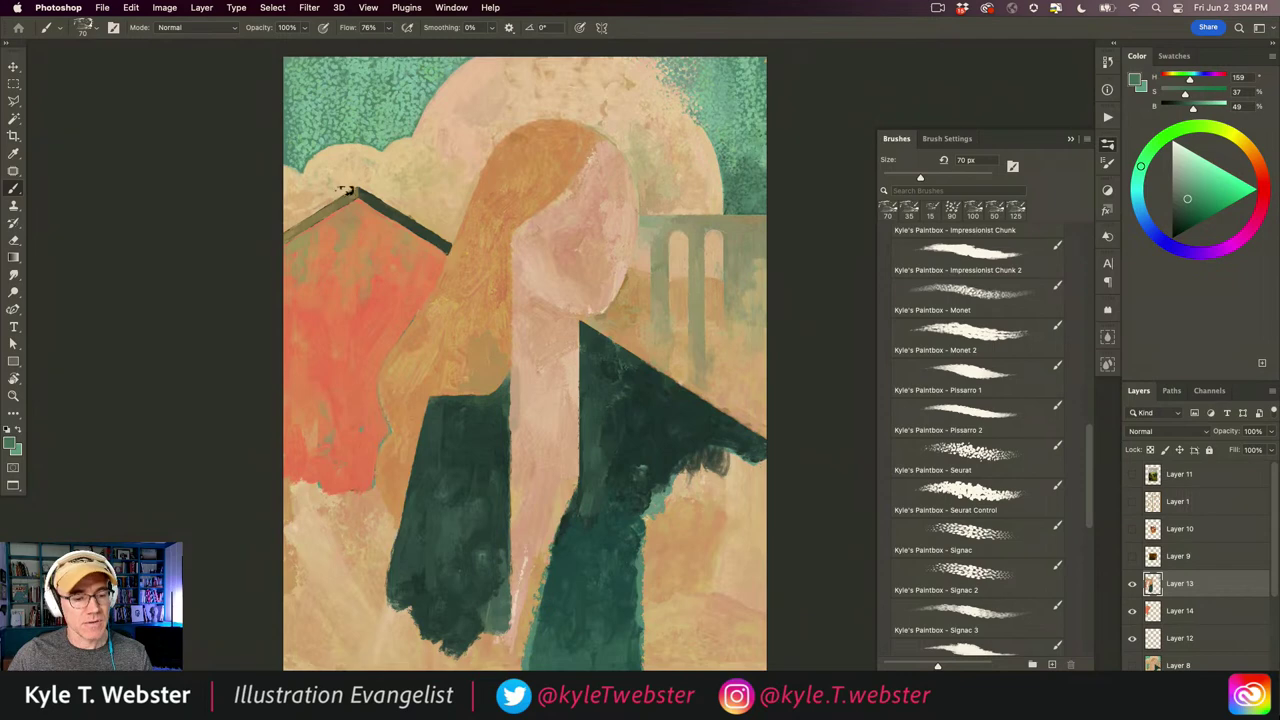
scroll(320, 382, "down", 2)
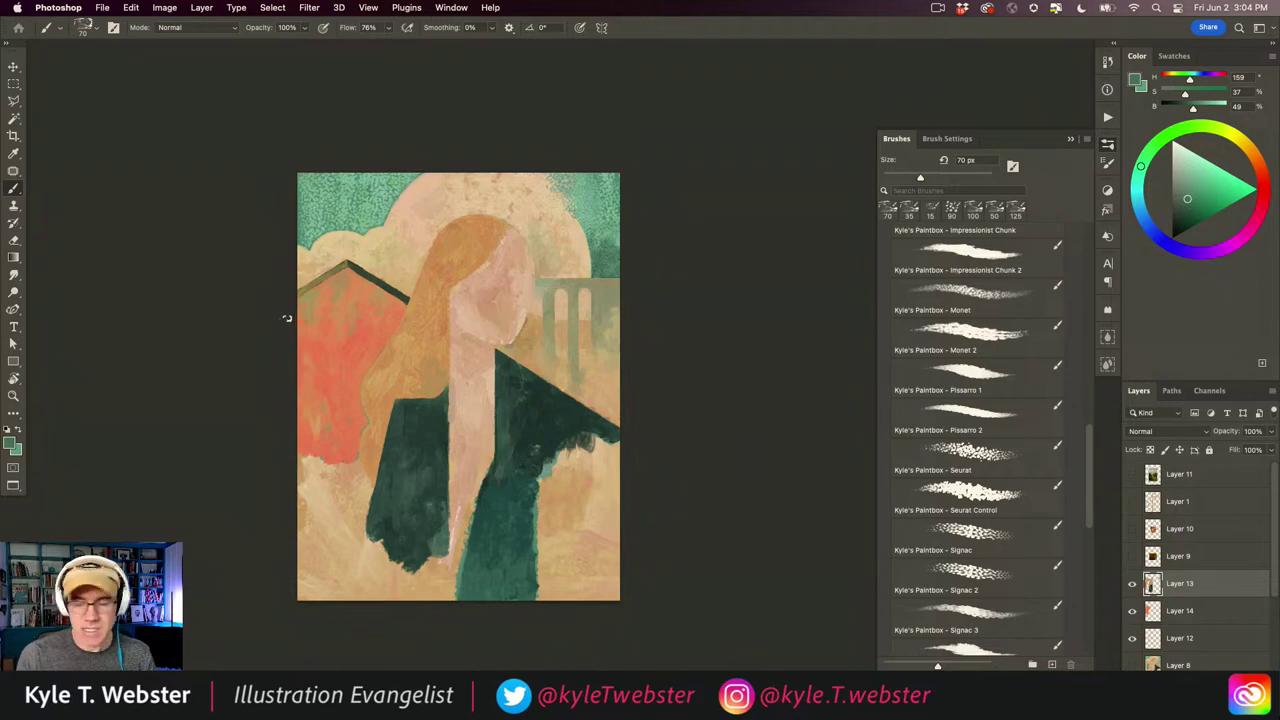
left_click(357, 467, "super")
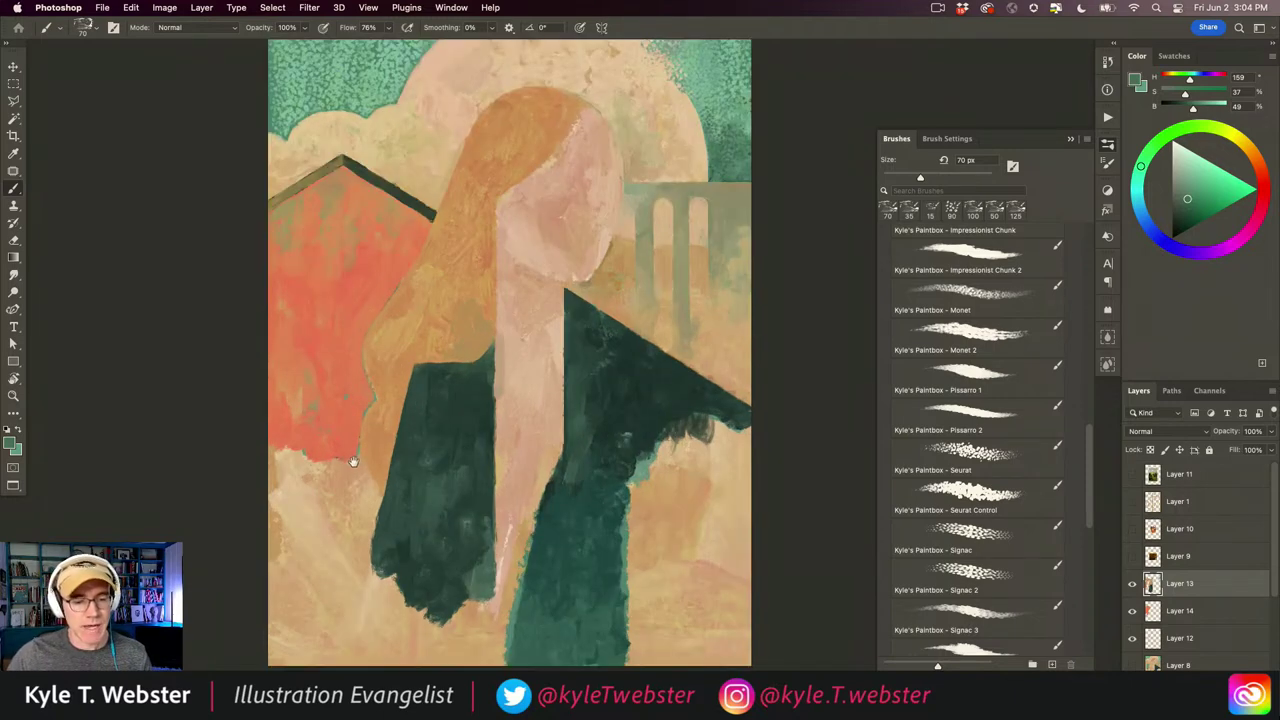
left_click_drag(354, 461, 377, 500)
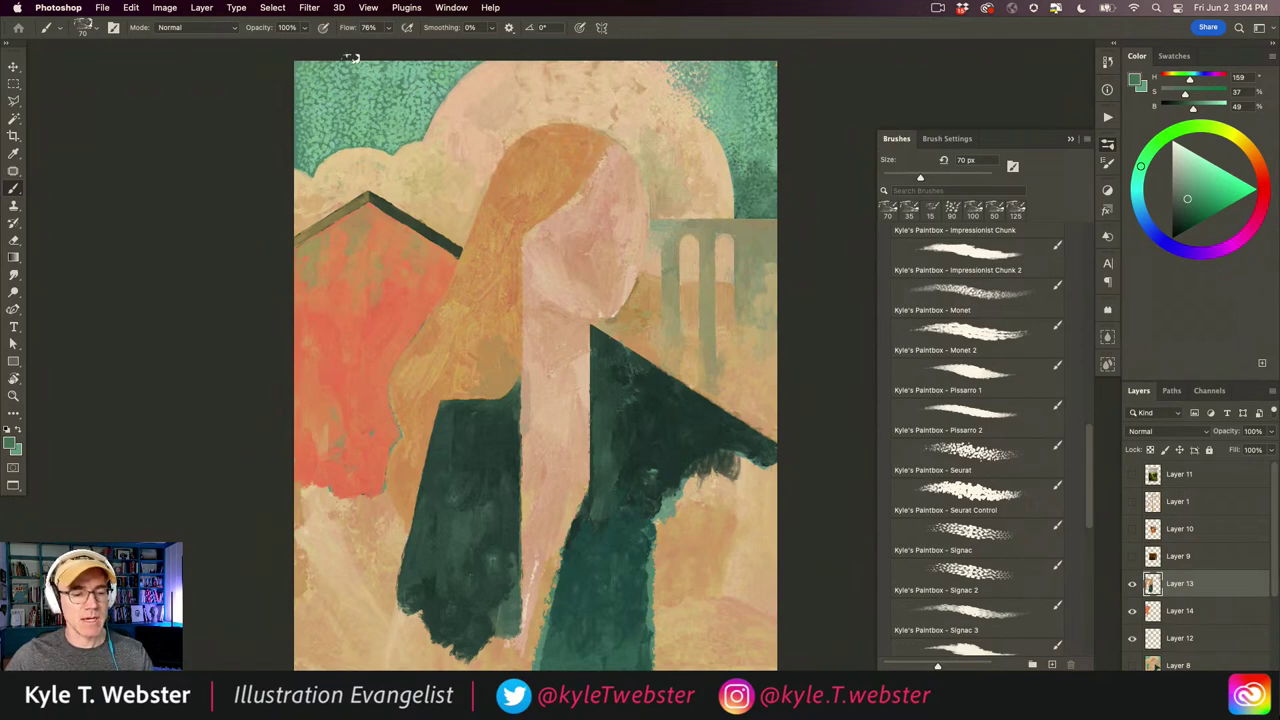
left_click_drag(331, 257, 309, 262)
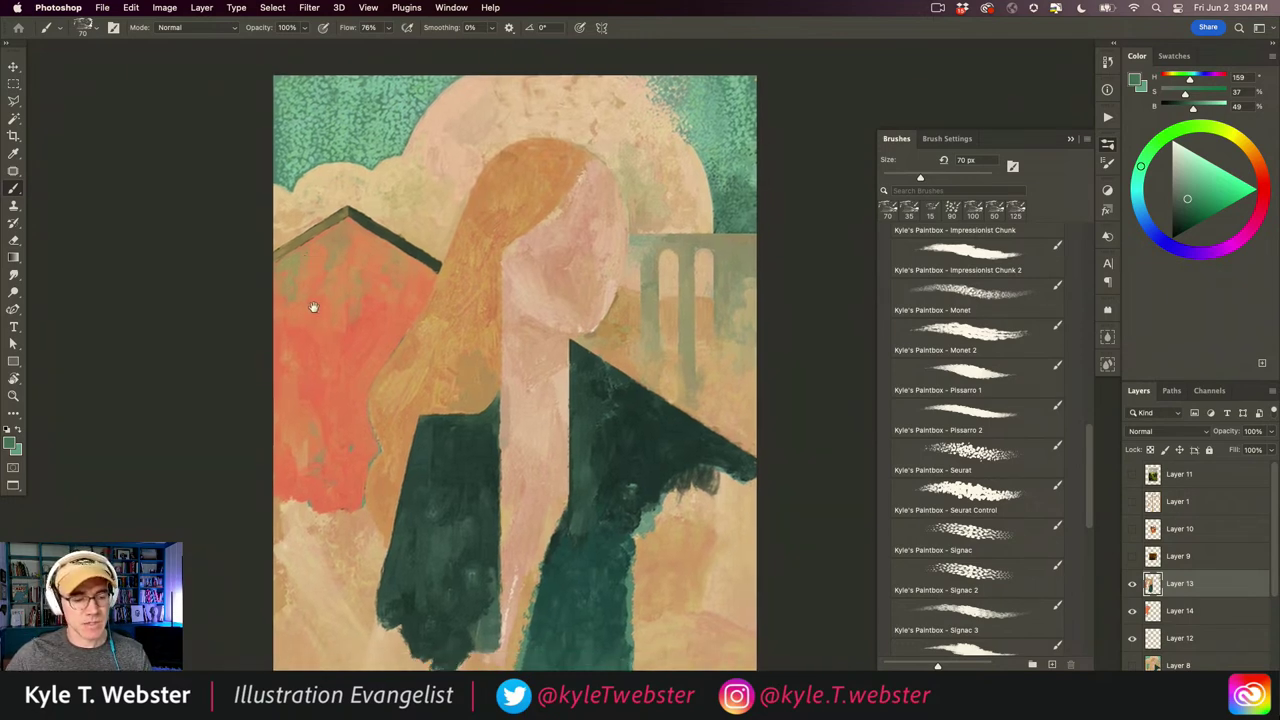
left_click_drag(313, 307, 315, 291)
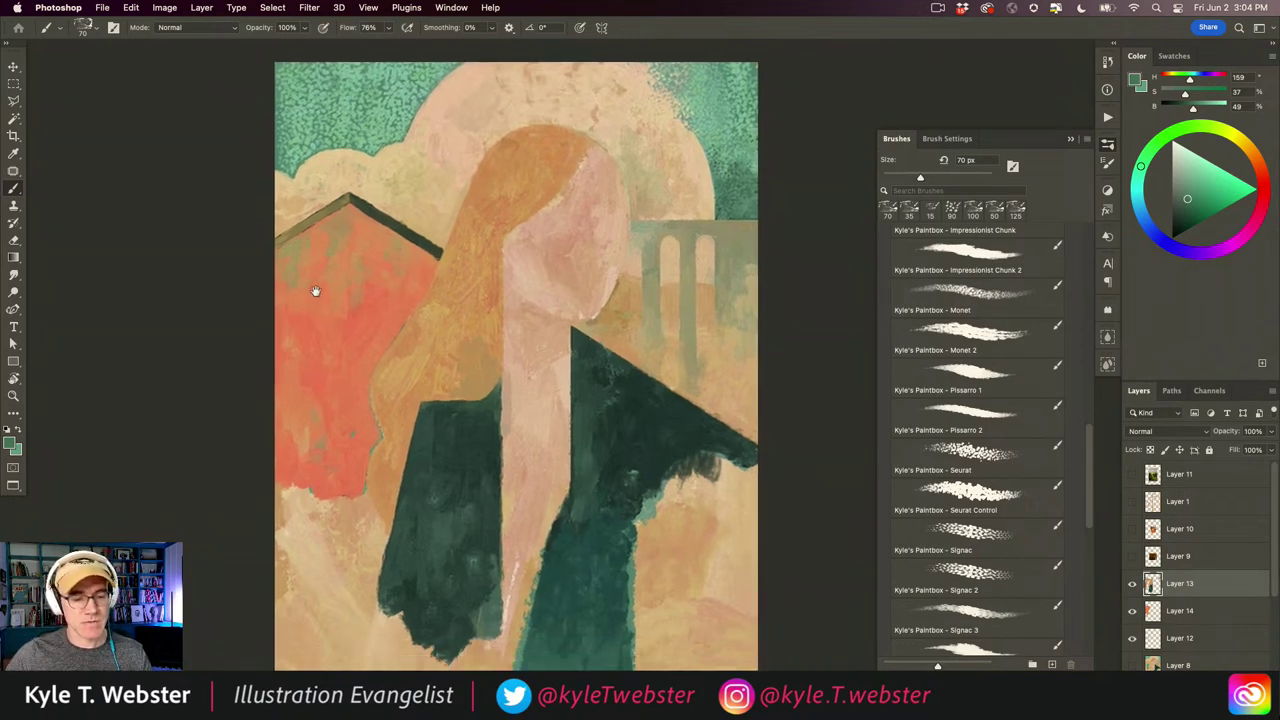
- Show the reference painting on Layer 9, examine its tree and foliage texture up close, and hide it again
left_click(1131, 555)
left_click(484, 367, "super")
left_click(480, 367, "super")
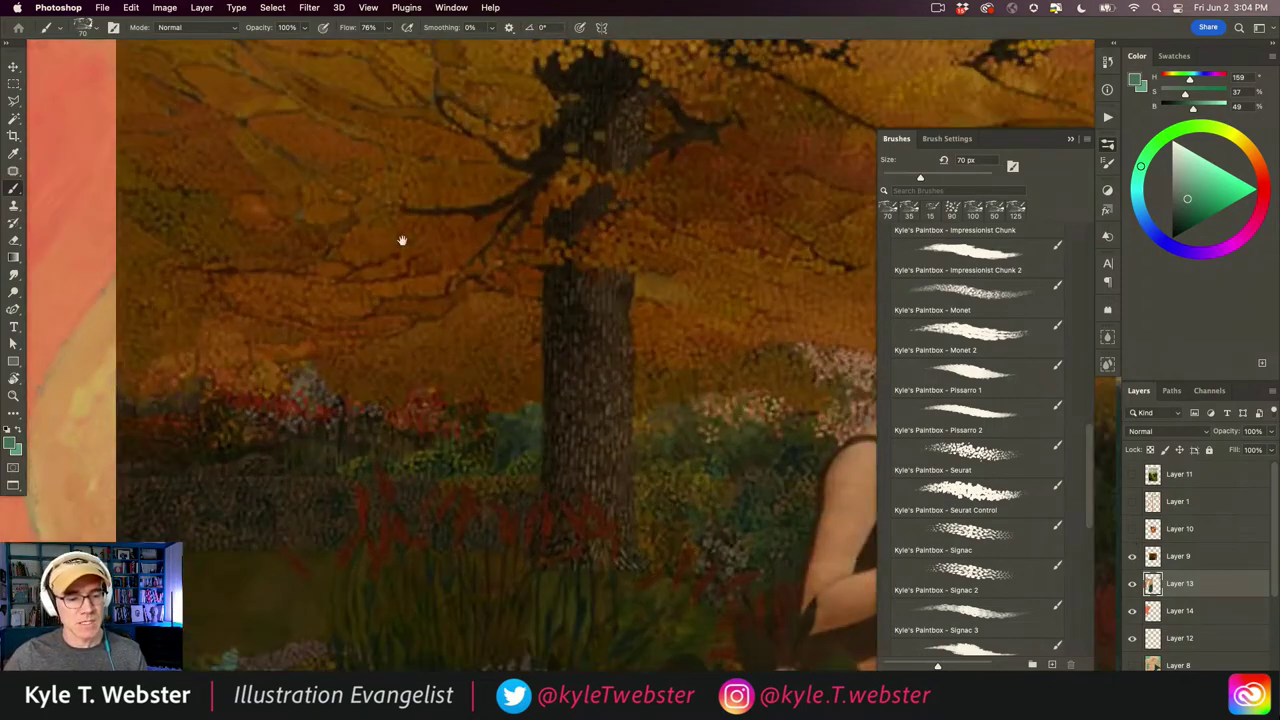
left_click(513, 223, "alt")
left_click_drag(491, 226, 503, 293)
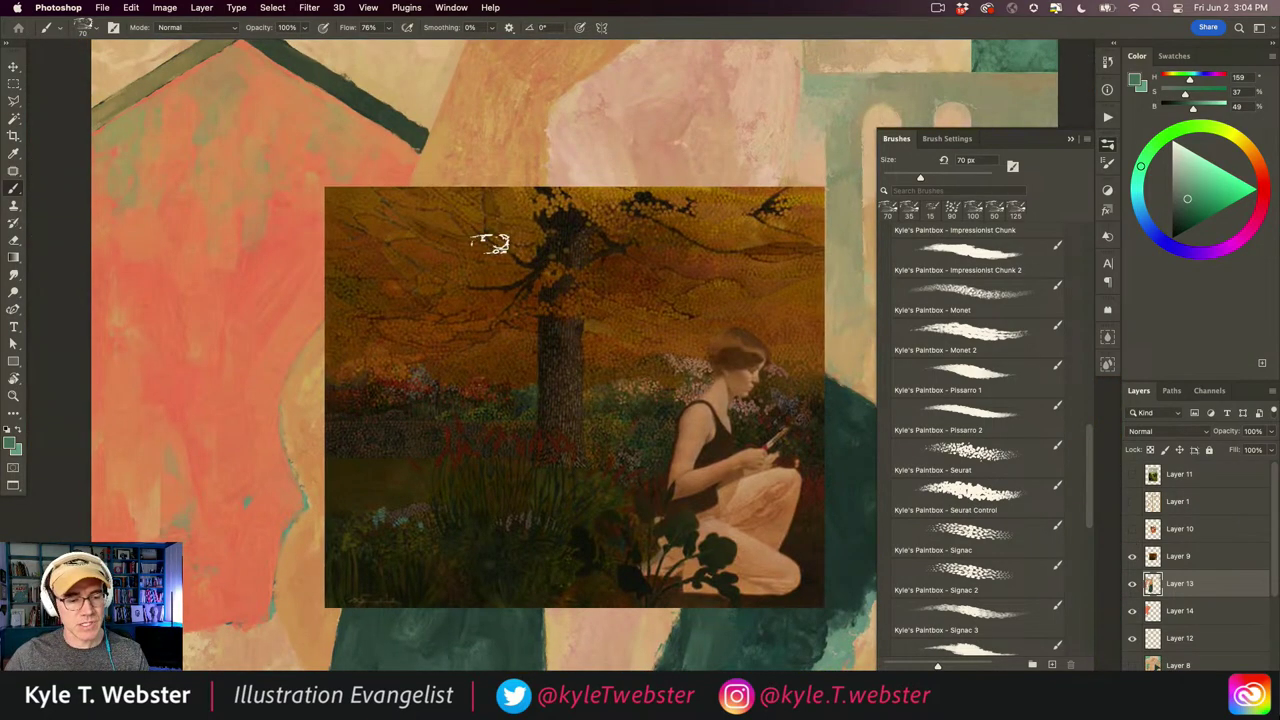
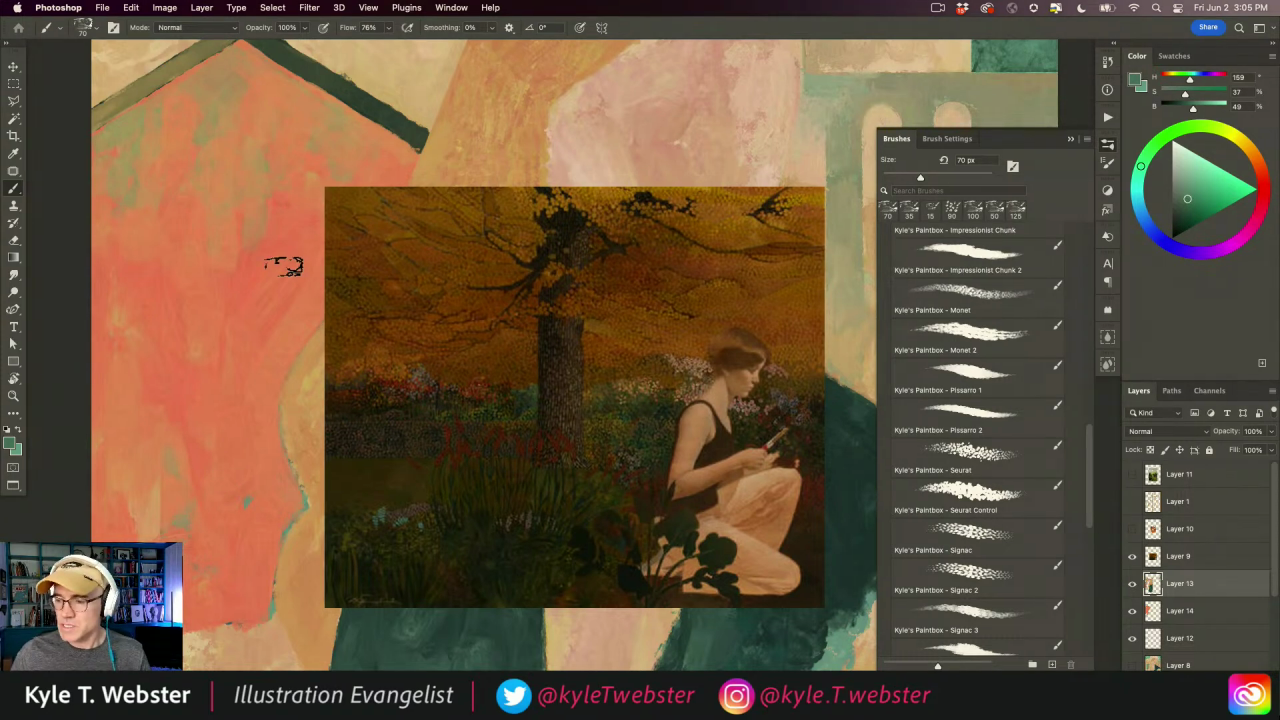
left_click(1132, 556)
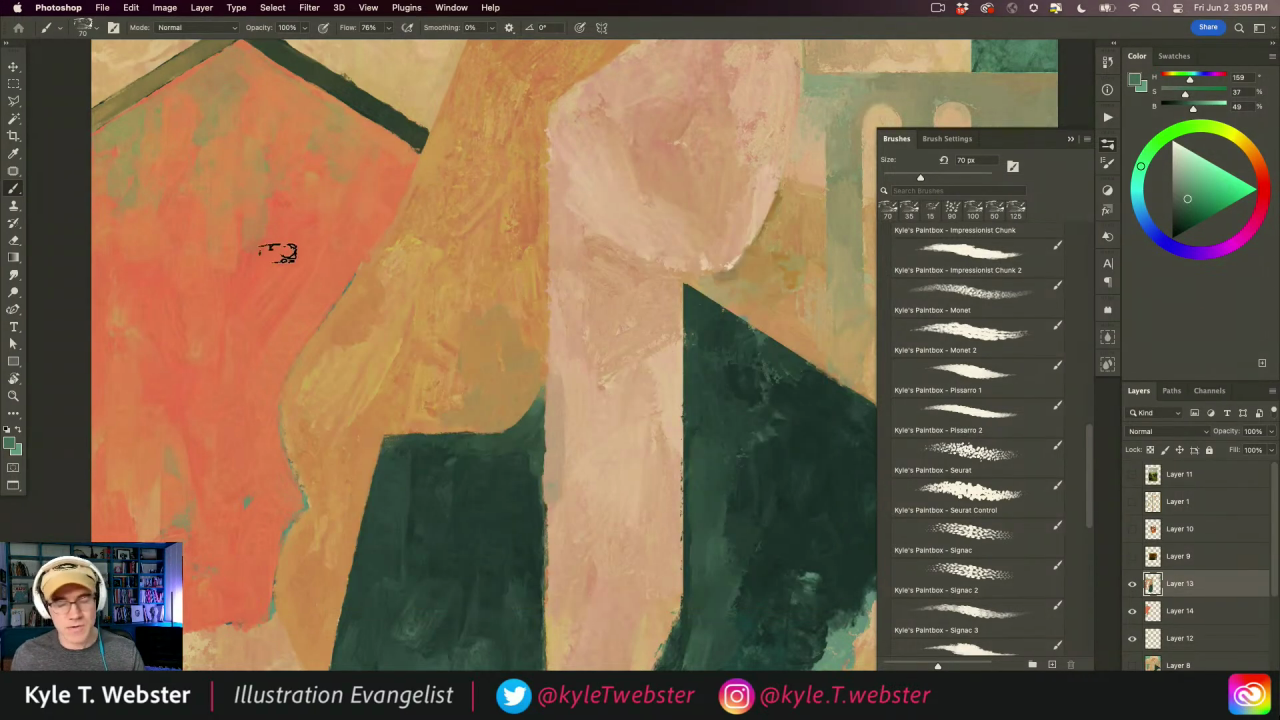
key("super+minus")
left_click_drag(251, 474, 374, 358)
key("super+minus")
mouse_move(371, 420)
left_mouse_down()
mouse_move(409, 437)
mouse_move(348, 459)
mouse_move(373, 432)
left_mouse_up()
left_click(353, 442, "alt")
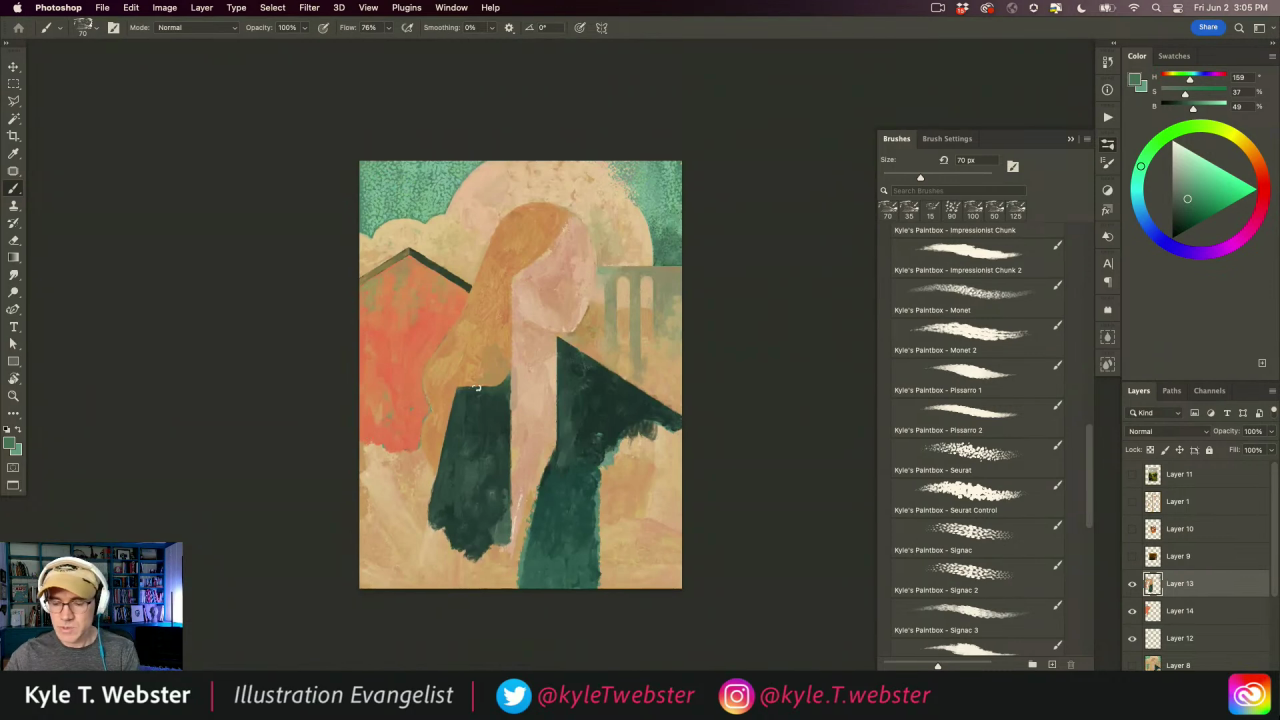
- Show the line sketch on Layer 1, examine it against the red house, hair and ground, and hide it again
left_click(1131, 502)
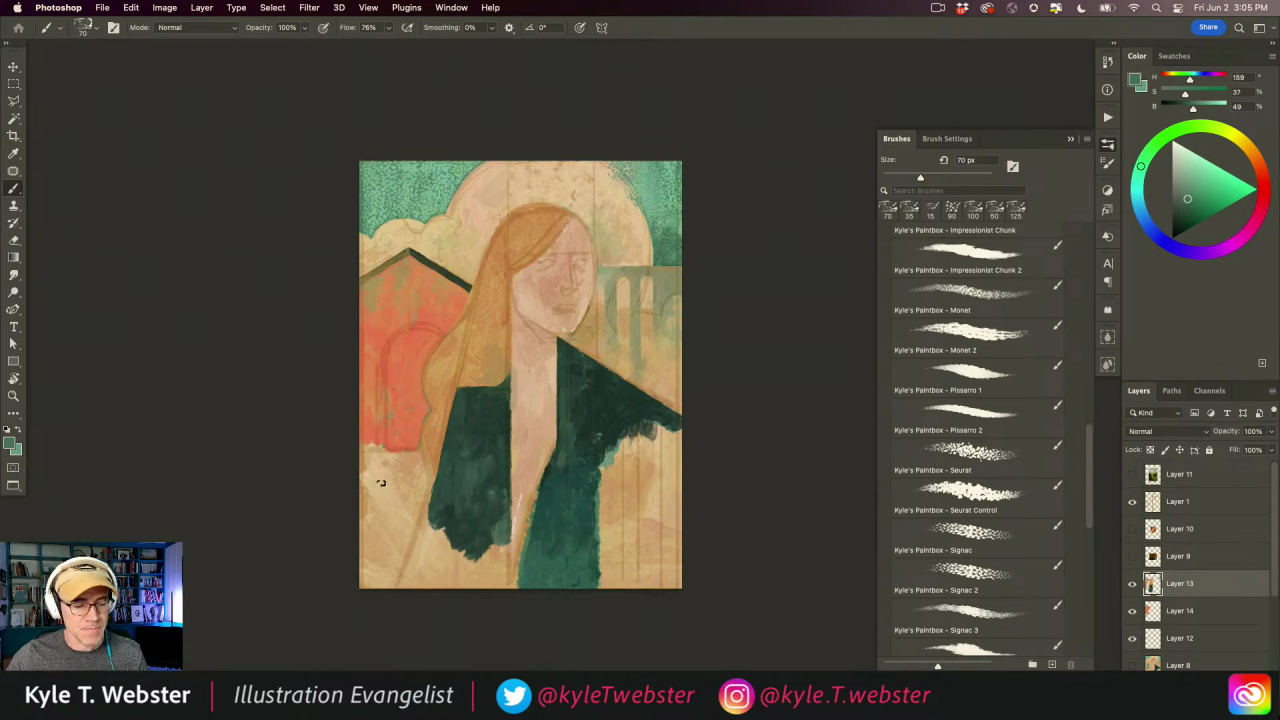
left_click(383, 483, "super")
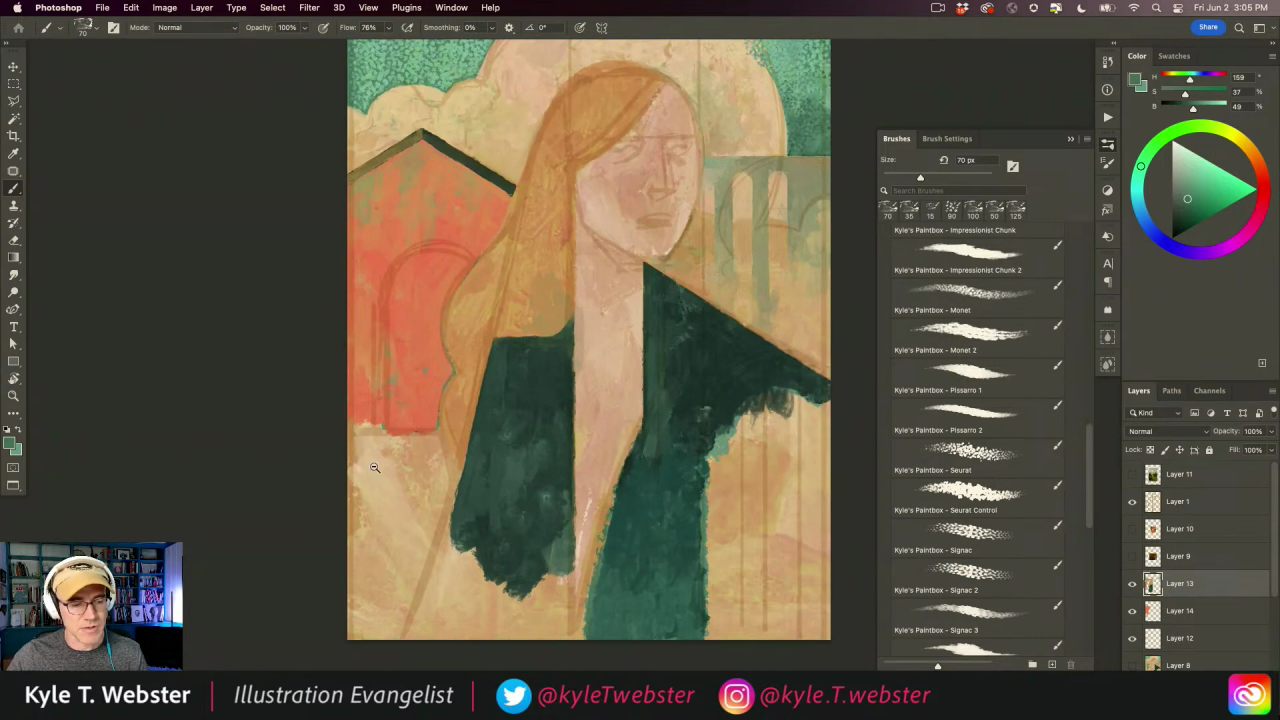
left_click(373, 466, "alt")
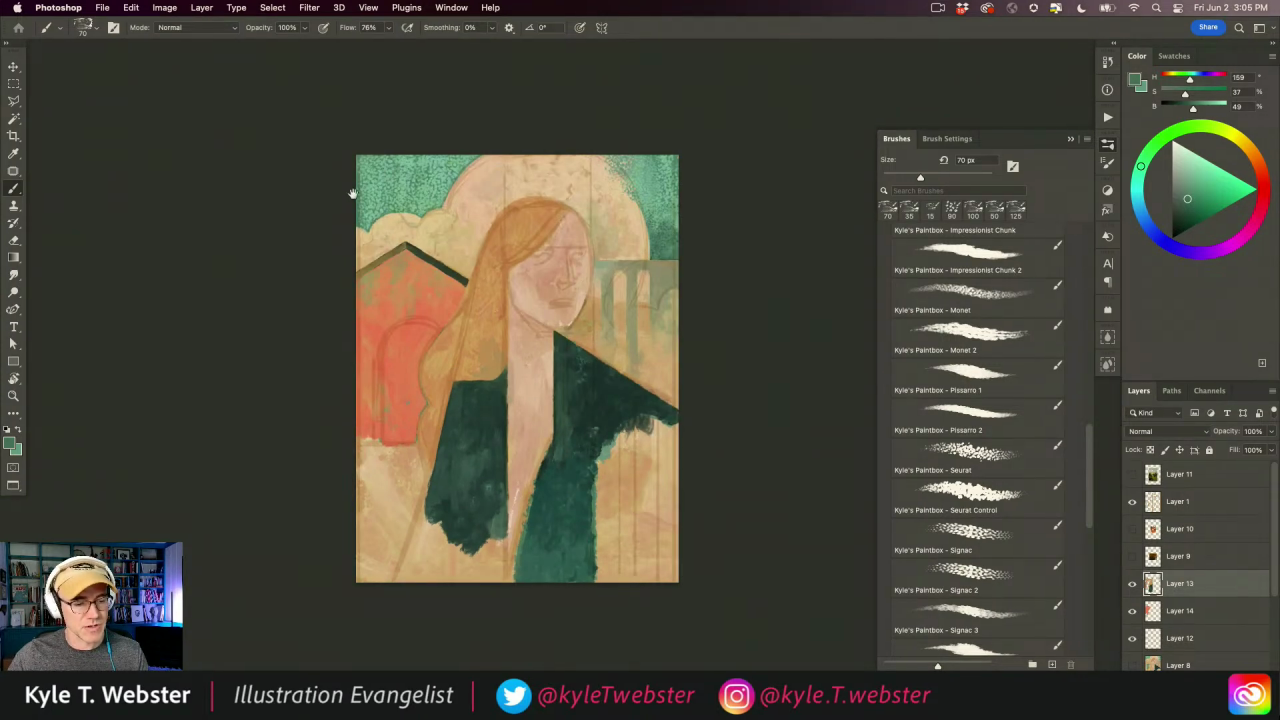
left_click(392, 482, "alt")
left_click_drag(377, 478, 369, 491)
left_click(385, 481, "super")
left_click(387, 480, "super")
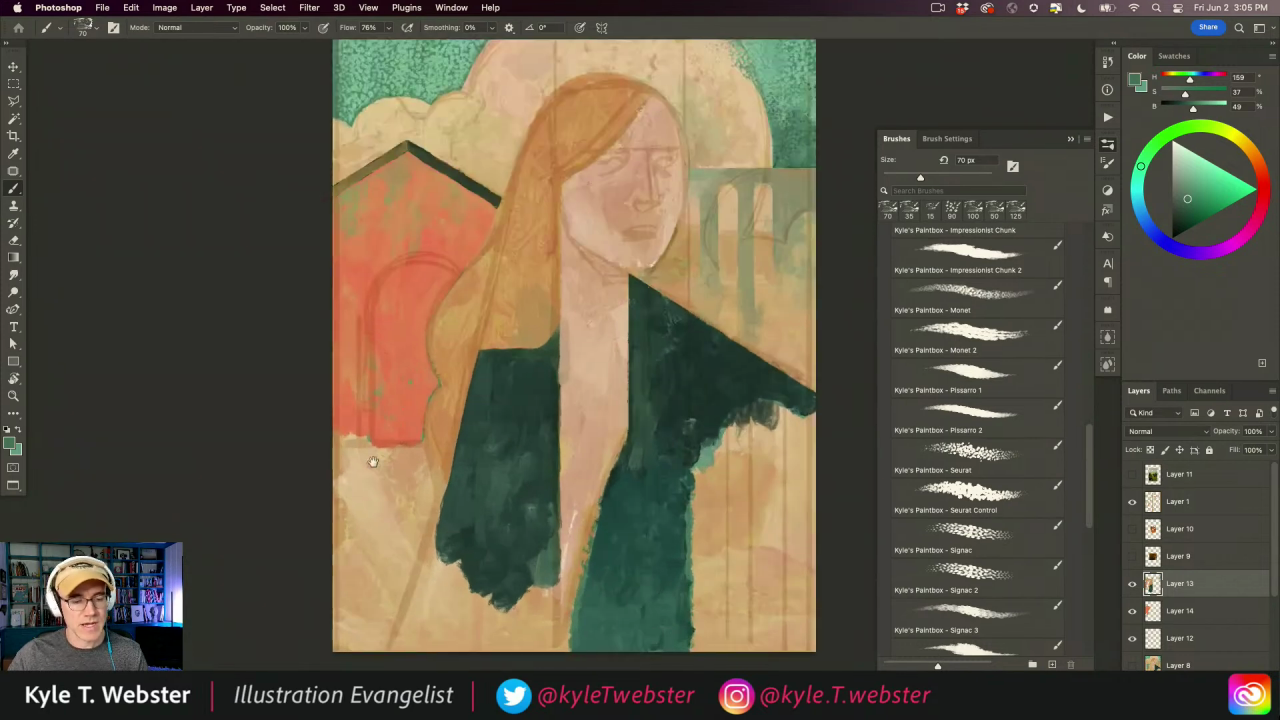
left_click(382, 467, "alt")
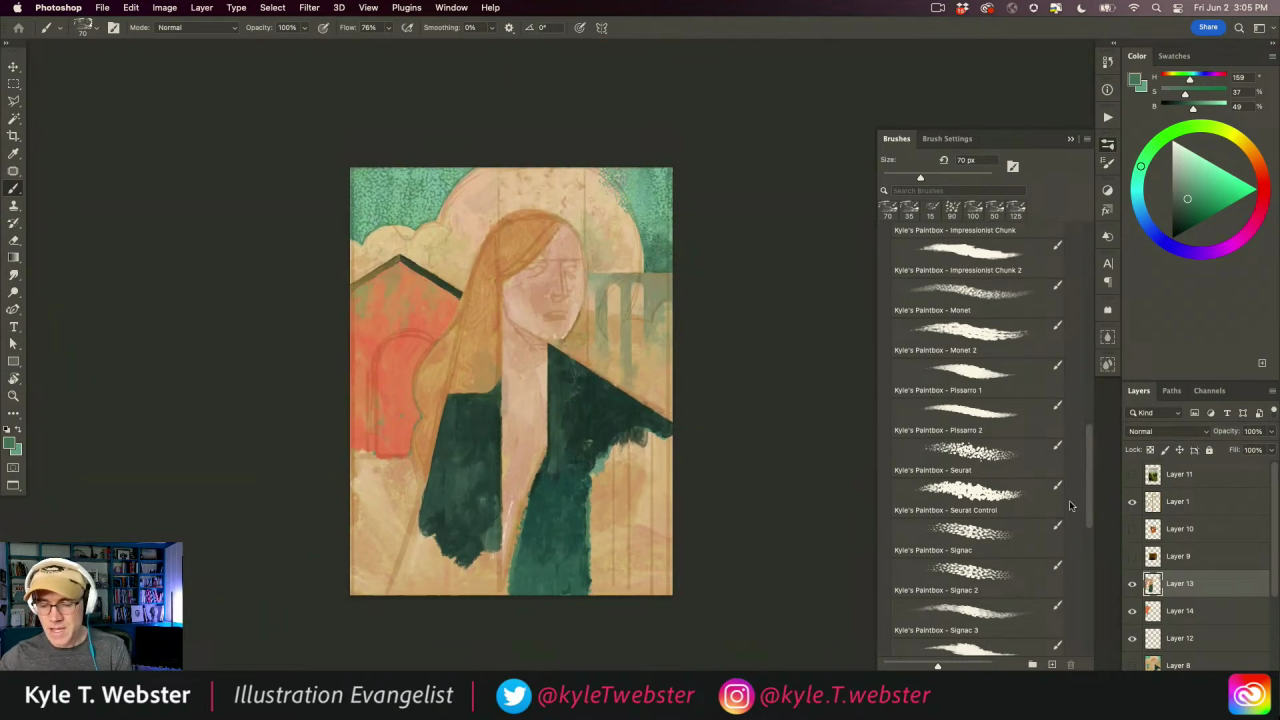
left_click(1133, 502)
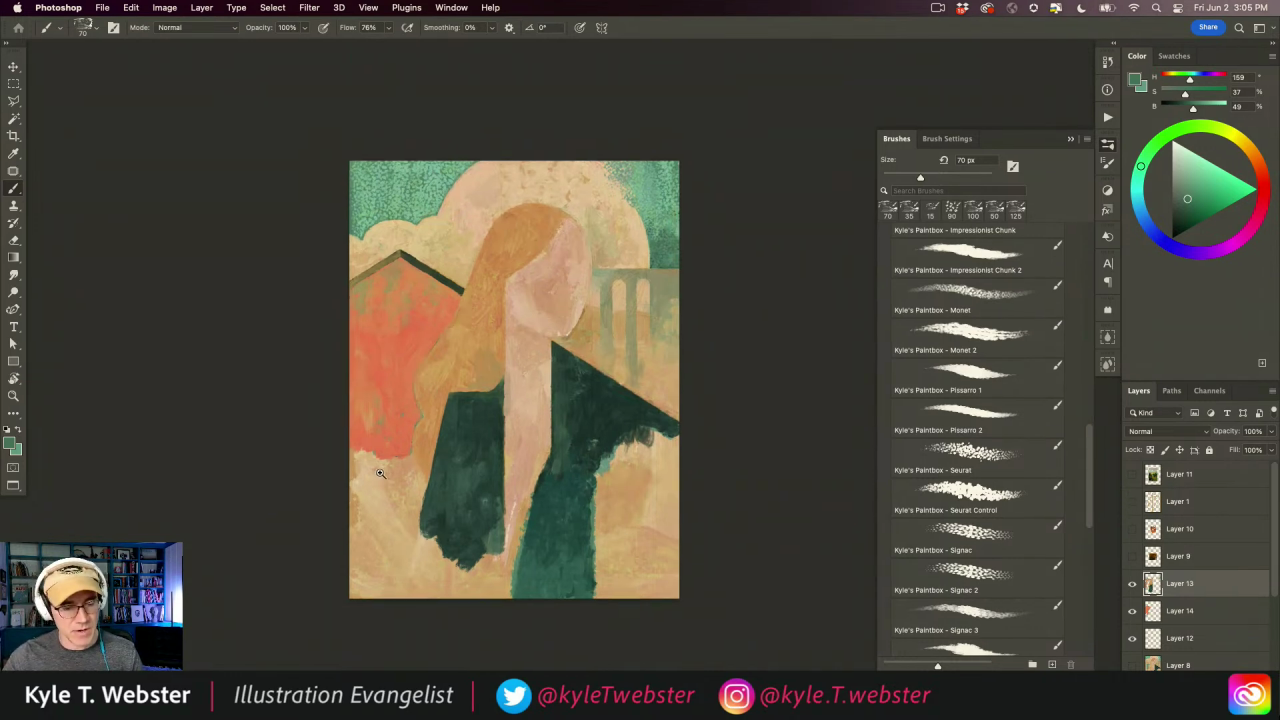
- Mix a yellow-green foreground (H 59, S 48, B 65), sample the tan ground as the background colour, and enlarge the brush to 90 px
left_click(387, 469, "super")
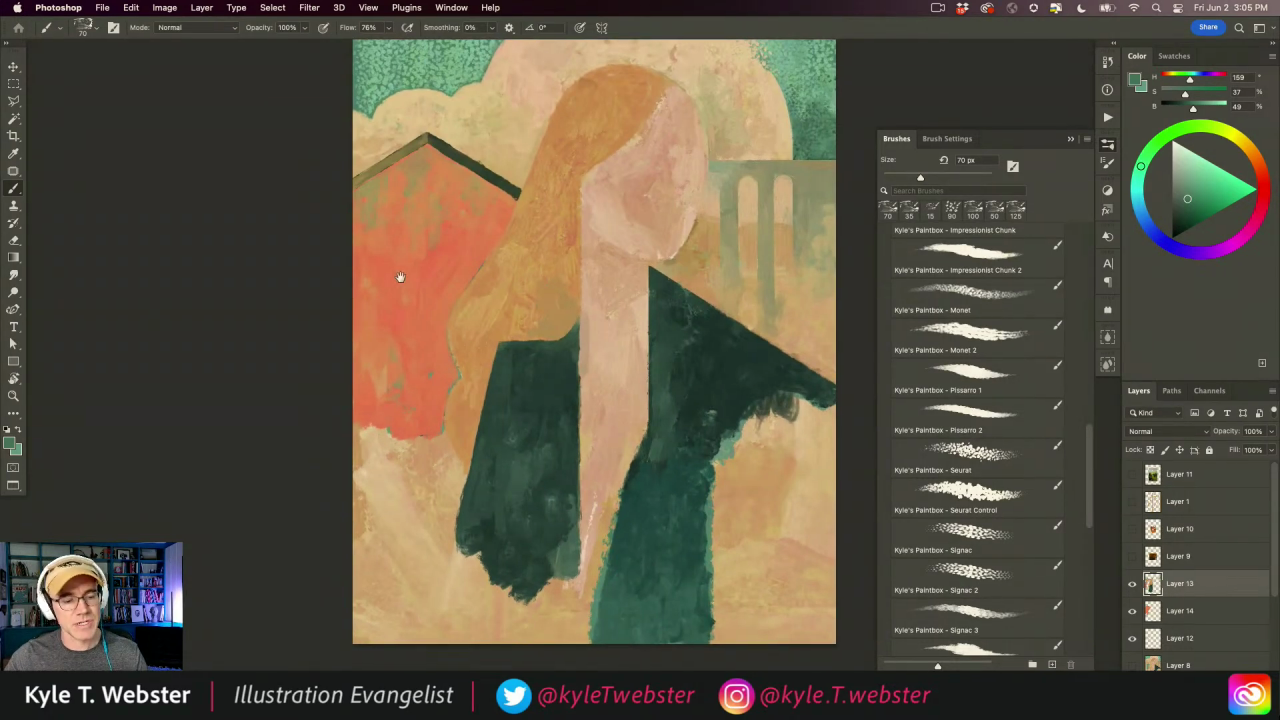
left_click_drag(400, 242, 405, 294)
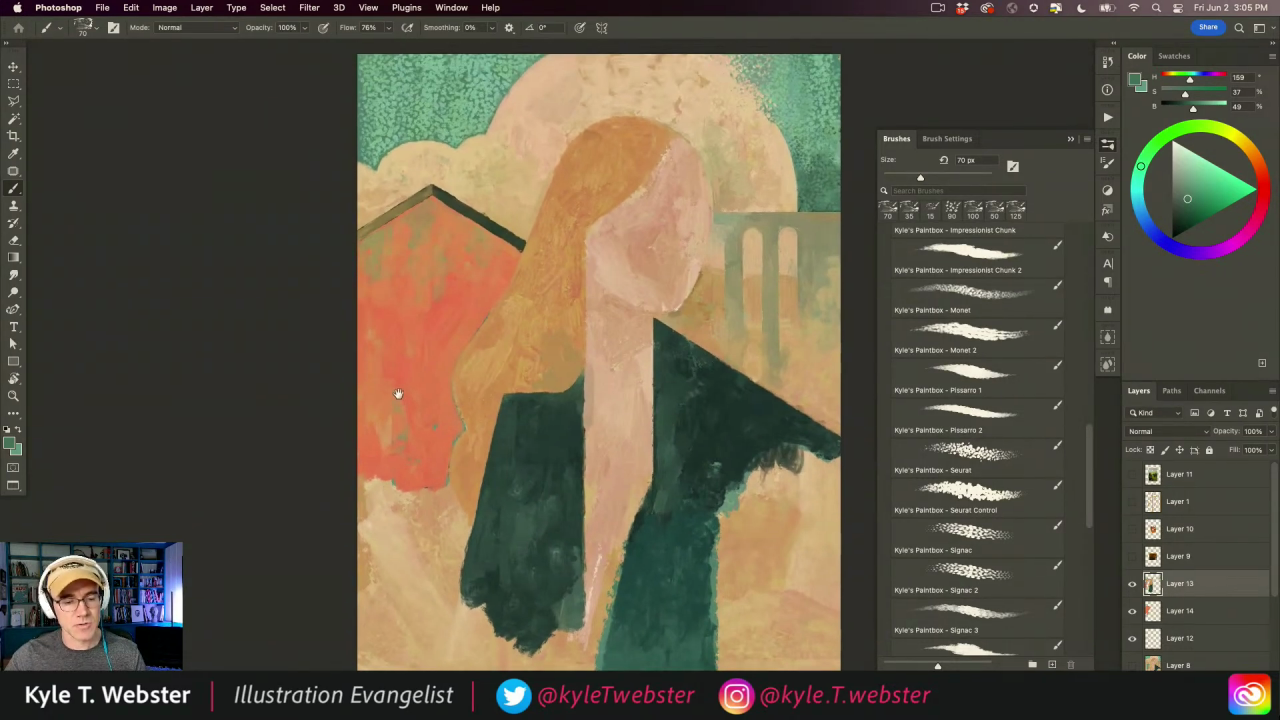
left_click(400, 462, "alt+super")
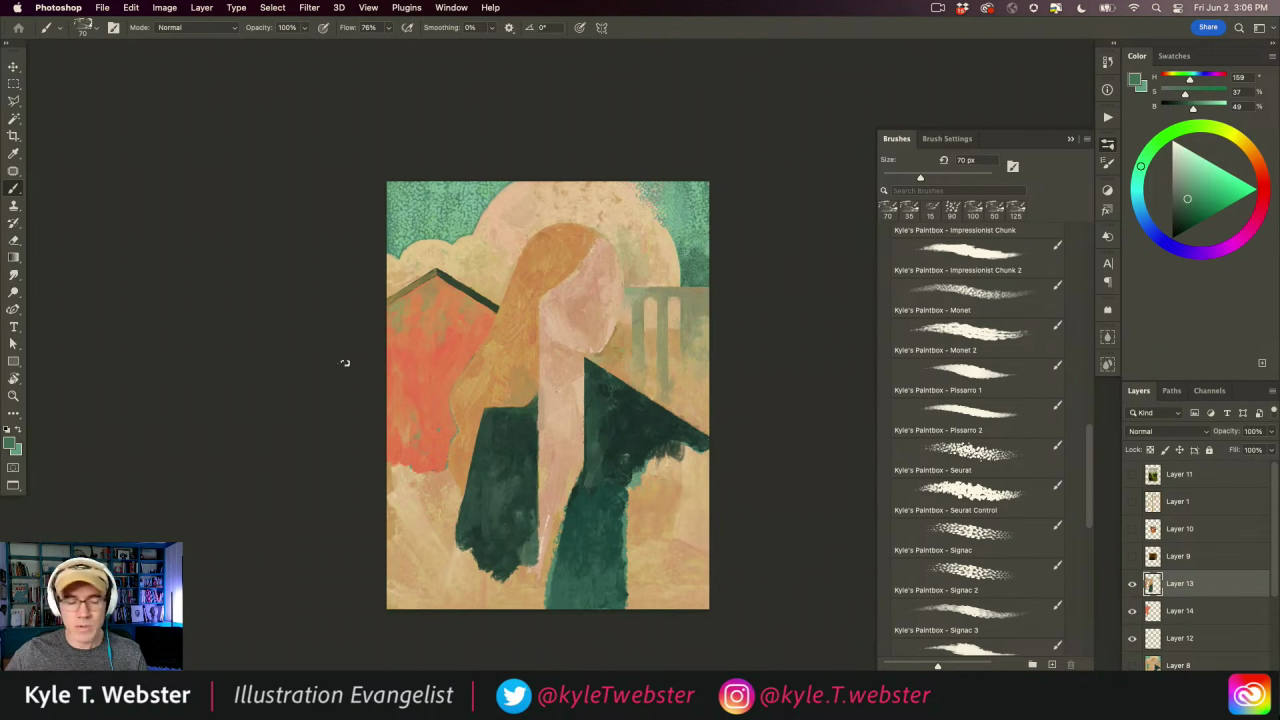
left_click(399, 460, "super")
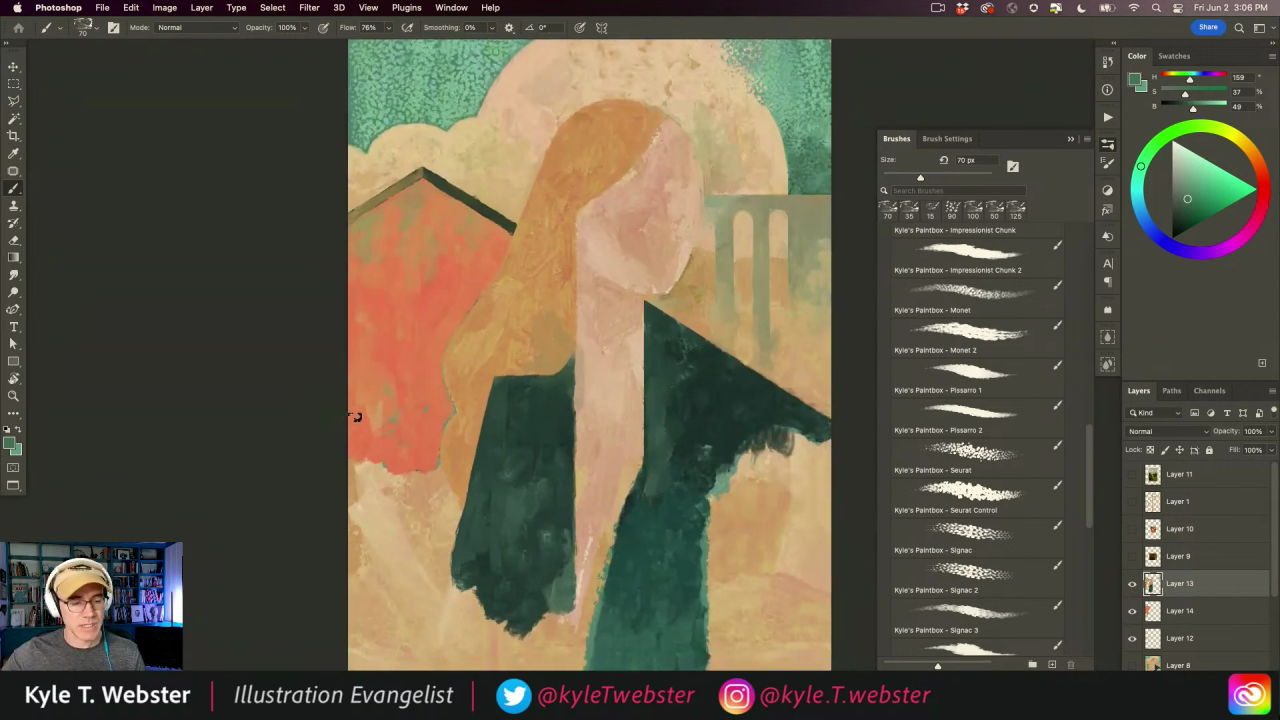
left_click(422, 491, "alt")
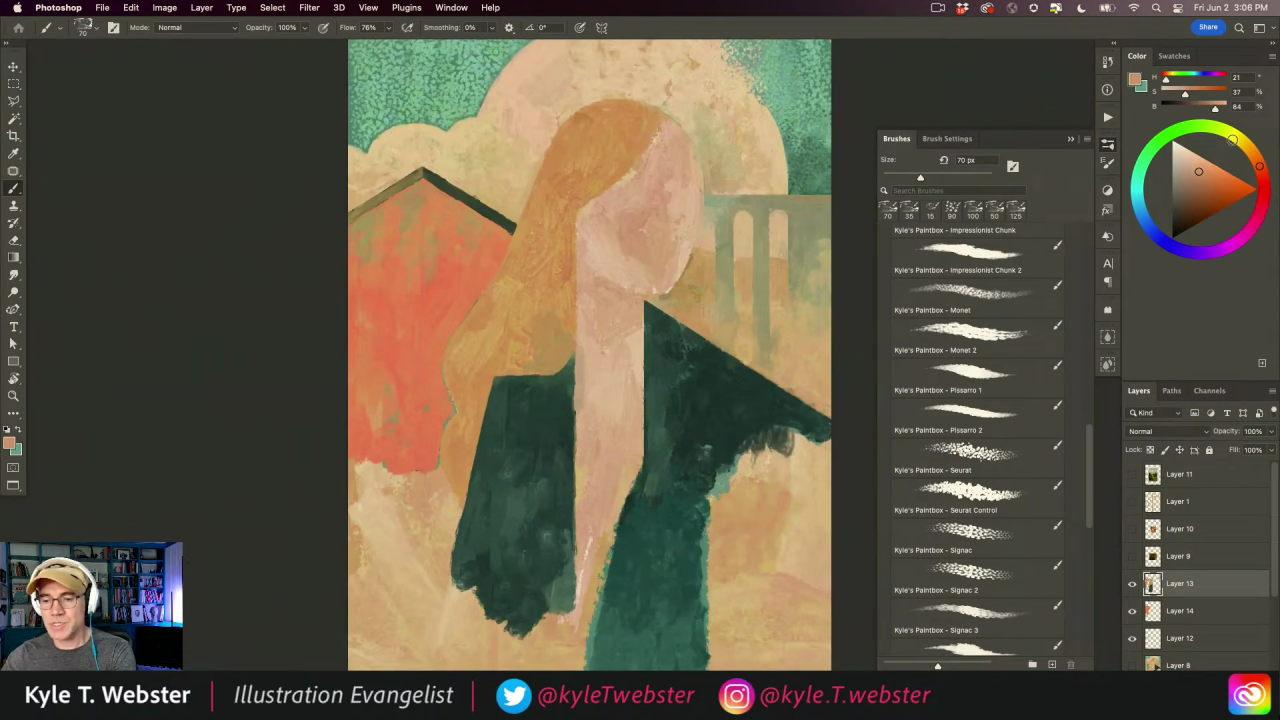
left_click(1233, 135)
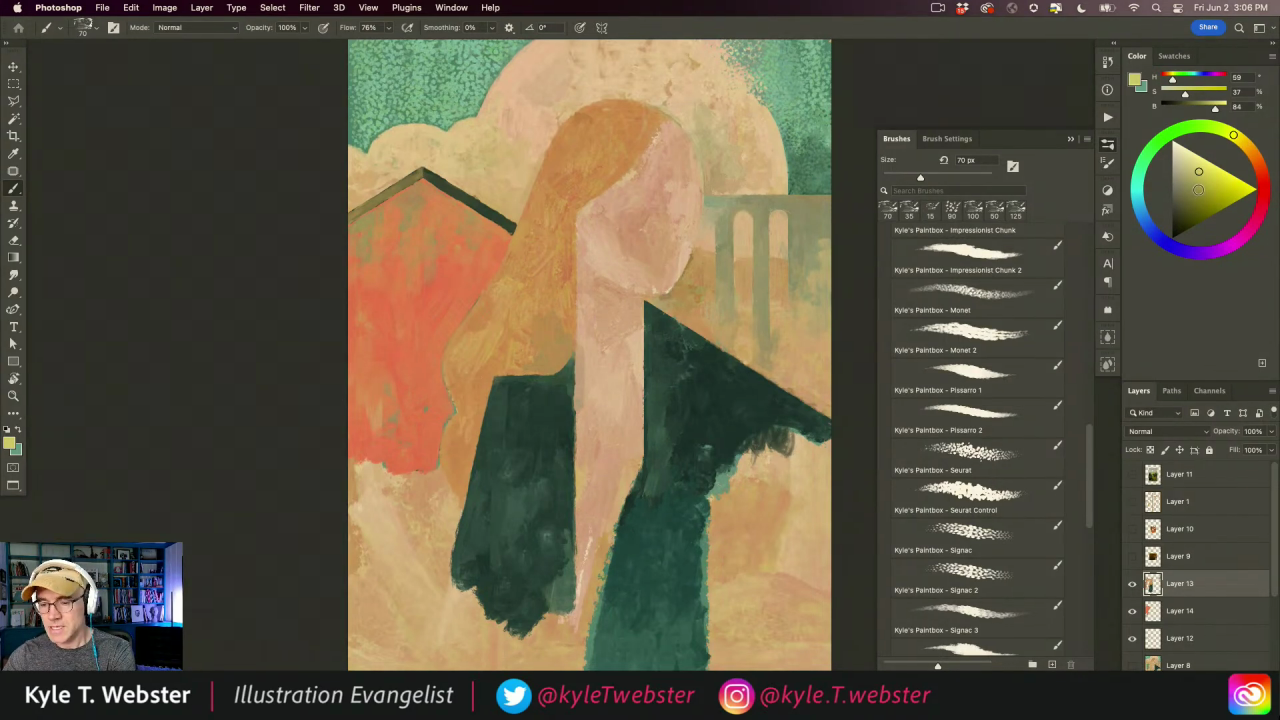
left_click(1198, 189)
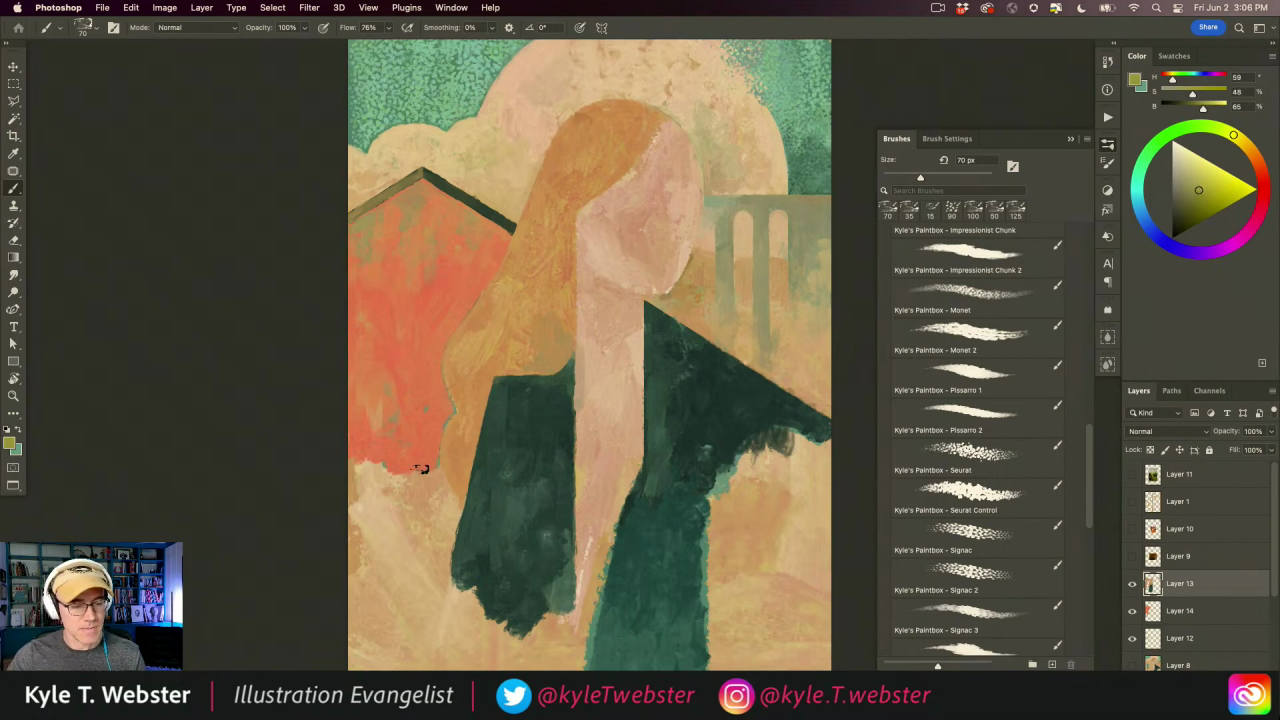
left_click(18, 452)
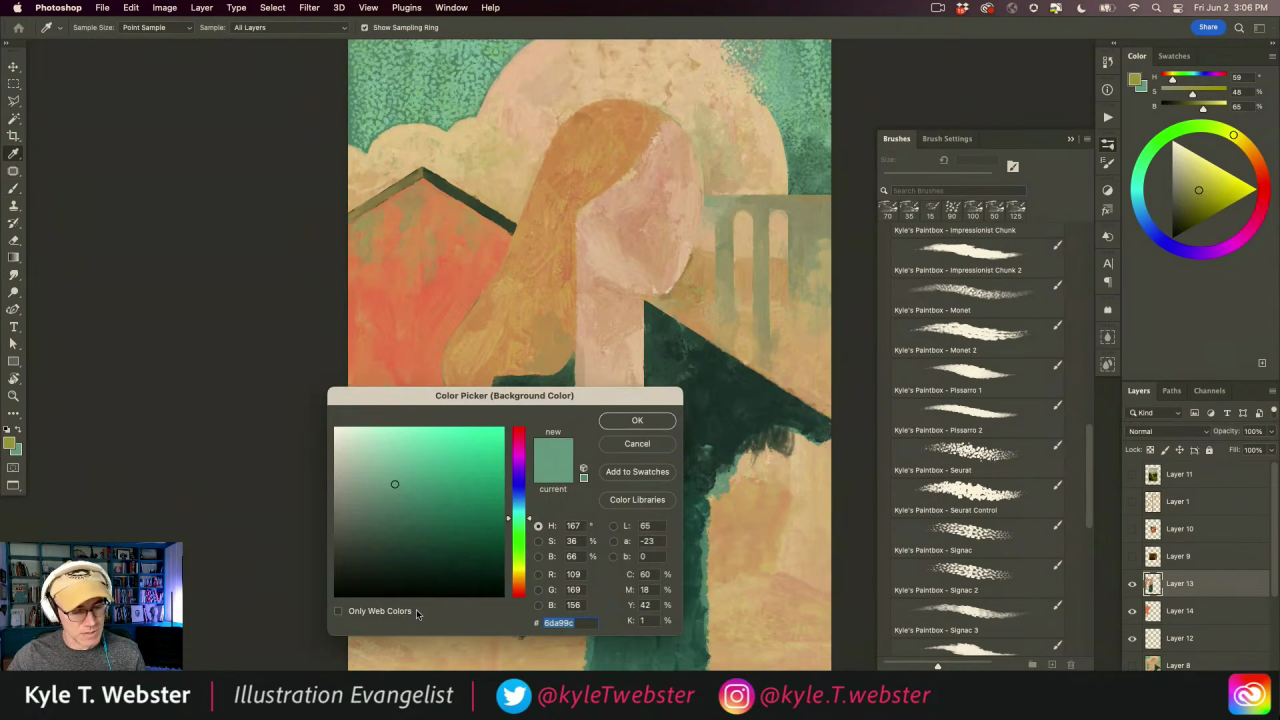
left_click(425, 647)
left_click(632, 420)
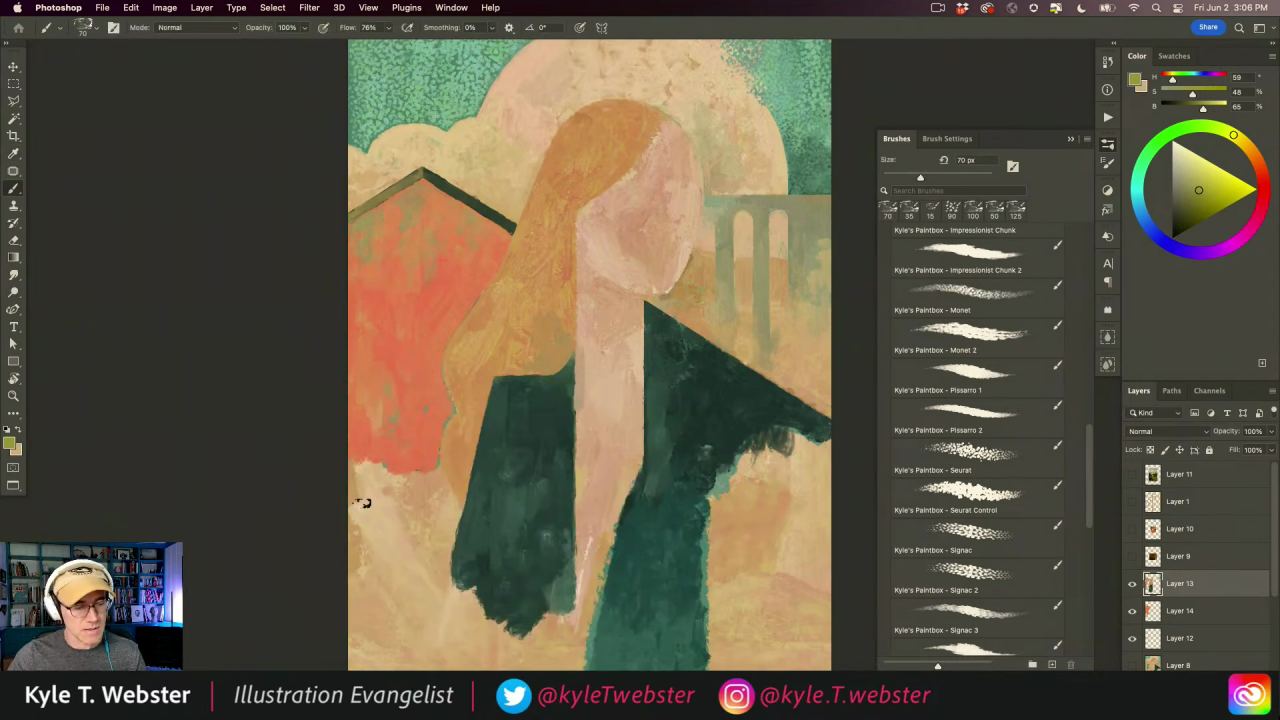
key("bracketright")
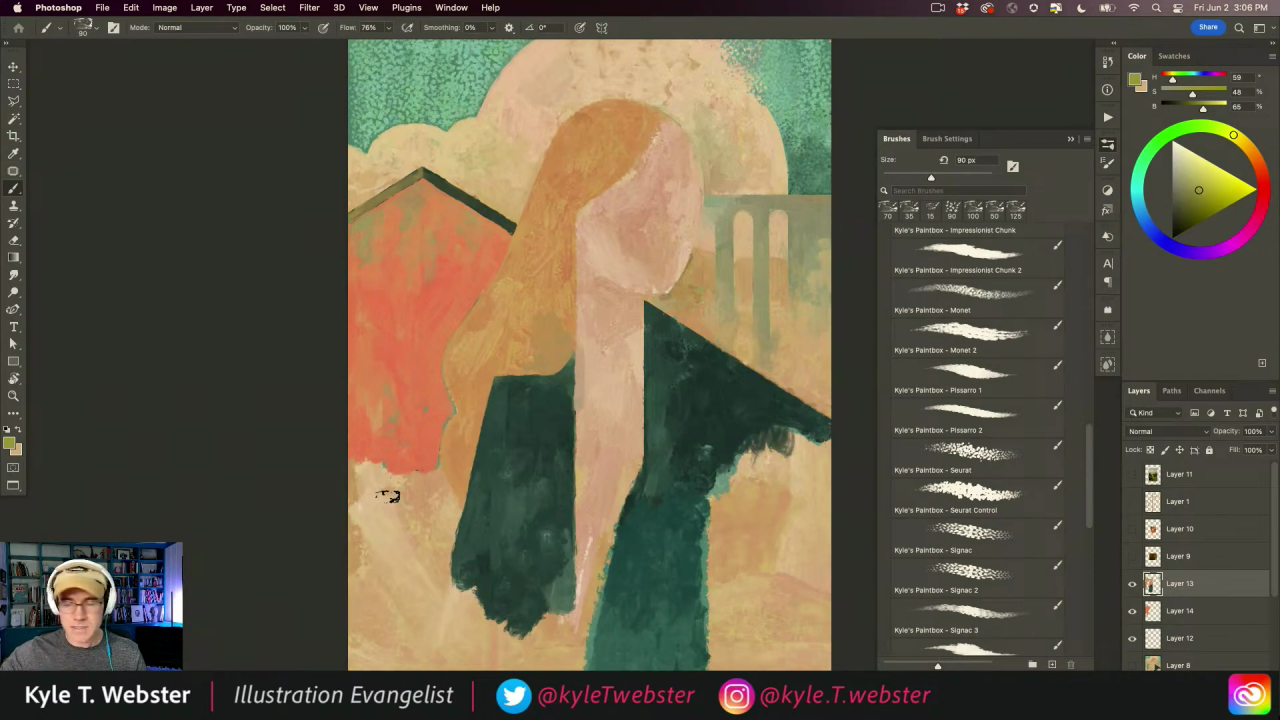
- Paint a yellow-green patch of grass directly beneath the red house, with a straight edge along the base of its wall
mouse_move(435, 472)
left_mouse_down()
mouse_move(323, 485)
mouse_move(413, 498)
mouse_move(433, 482)
mouse_move(433, 493)
mouse_move(355, 489)
left_mouse_up()
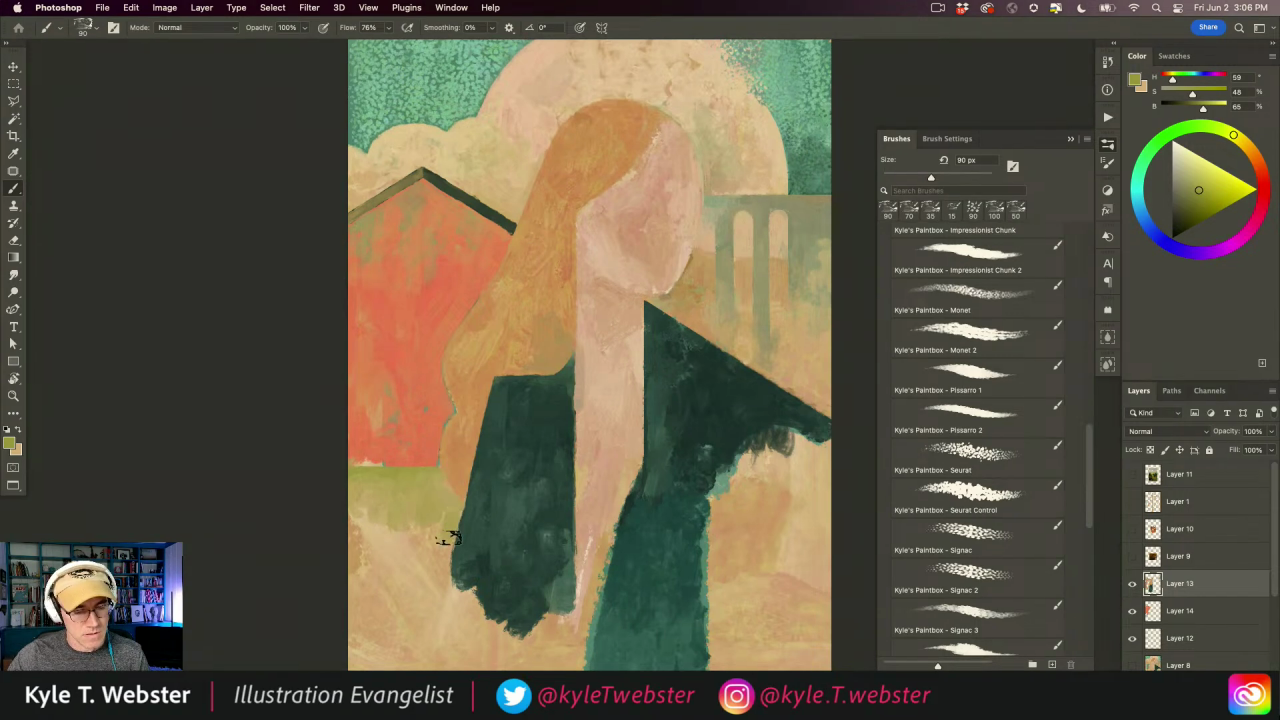
mouse_move(420, 543)
left_mouse_down()
mouse_move(388, 524)
mouse_move(372, 531)
mouse_move(385, 526)
mouse_move(416, 556)
mouse_move(428, 541)
mouse_move(421, 503)
left_mouse_up()
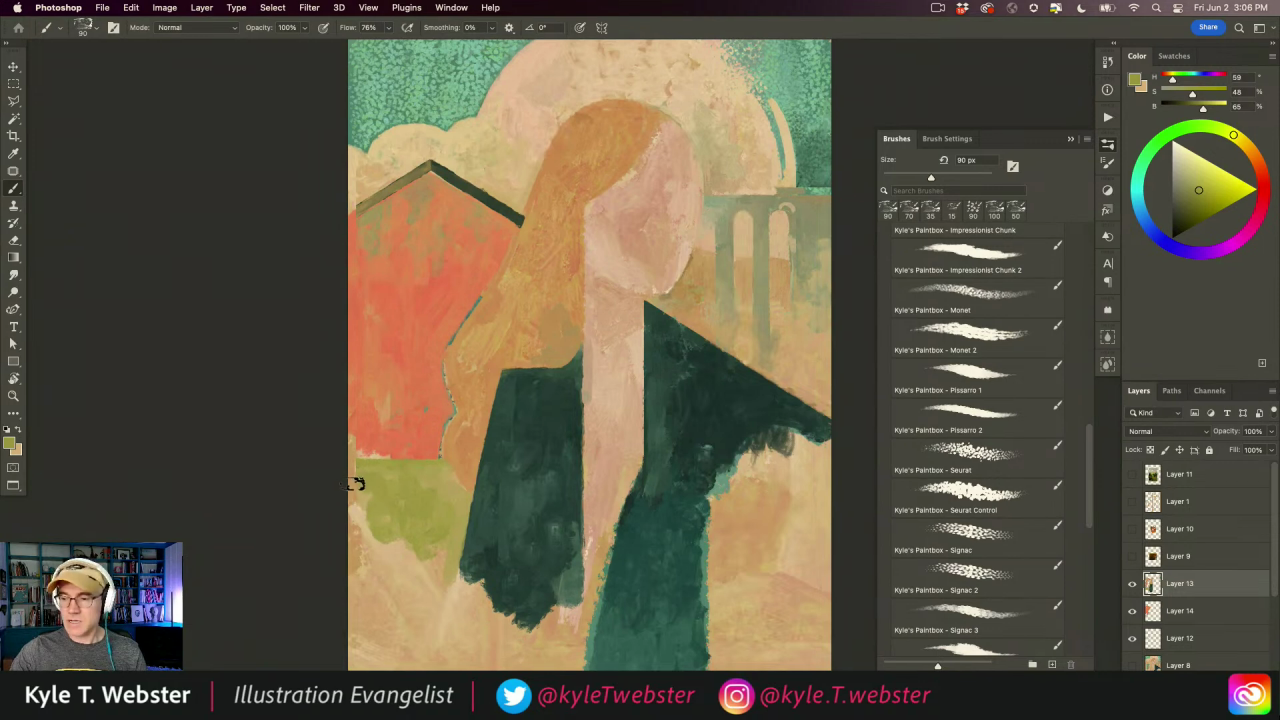
key("super+minus")
left_click_drag(371, 524, 374, 518)
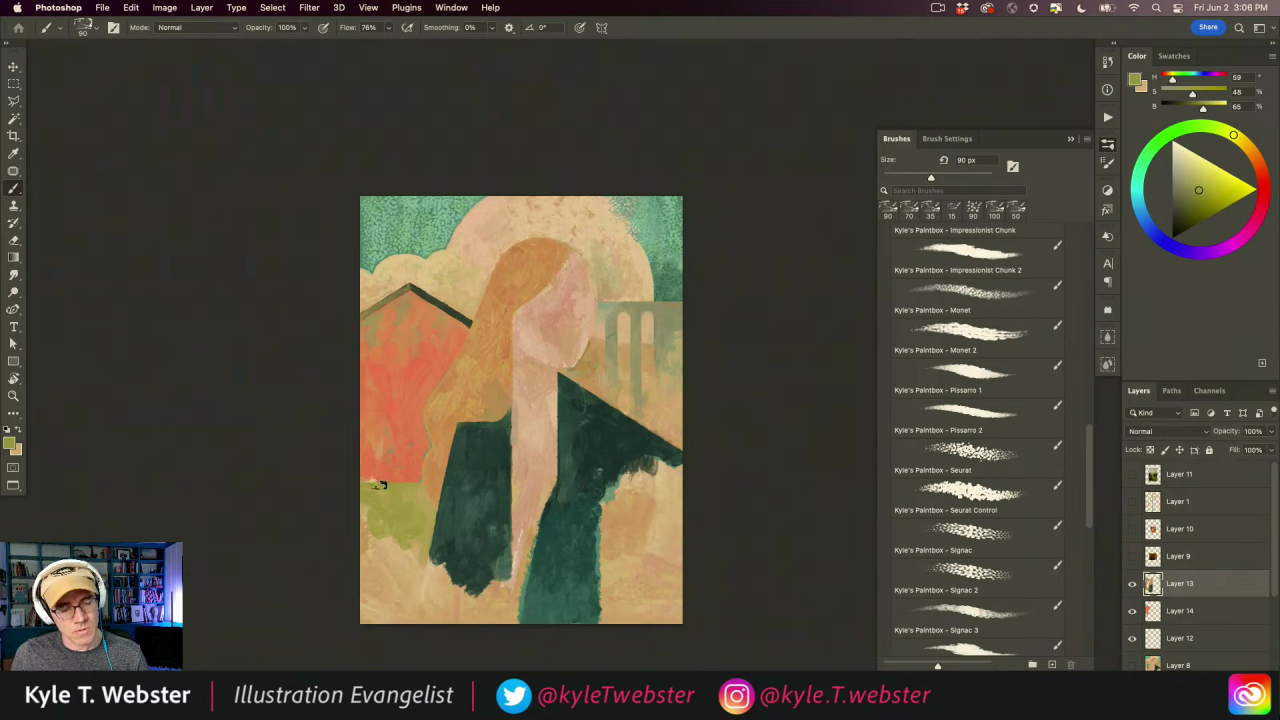
left_click(395, 512, "super")
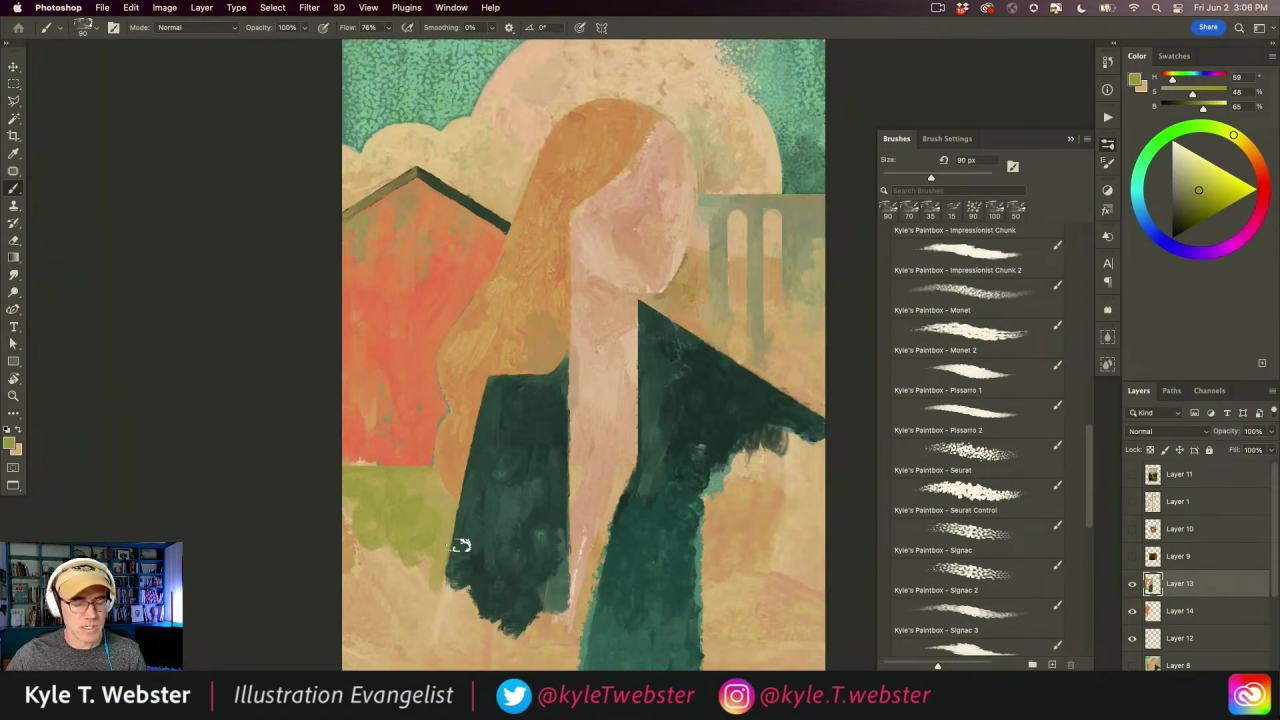
- Change the foreground to a darker olive green (H 60, S 59, B 55) and the background to a deeper tan
left_click(1232, 134)
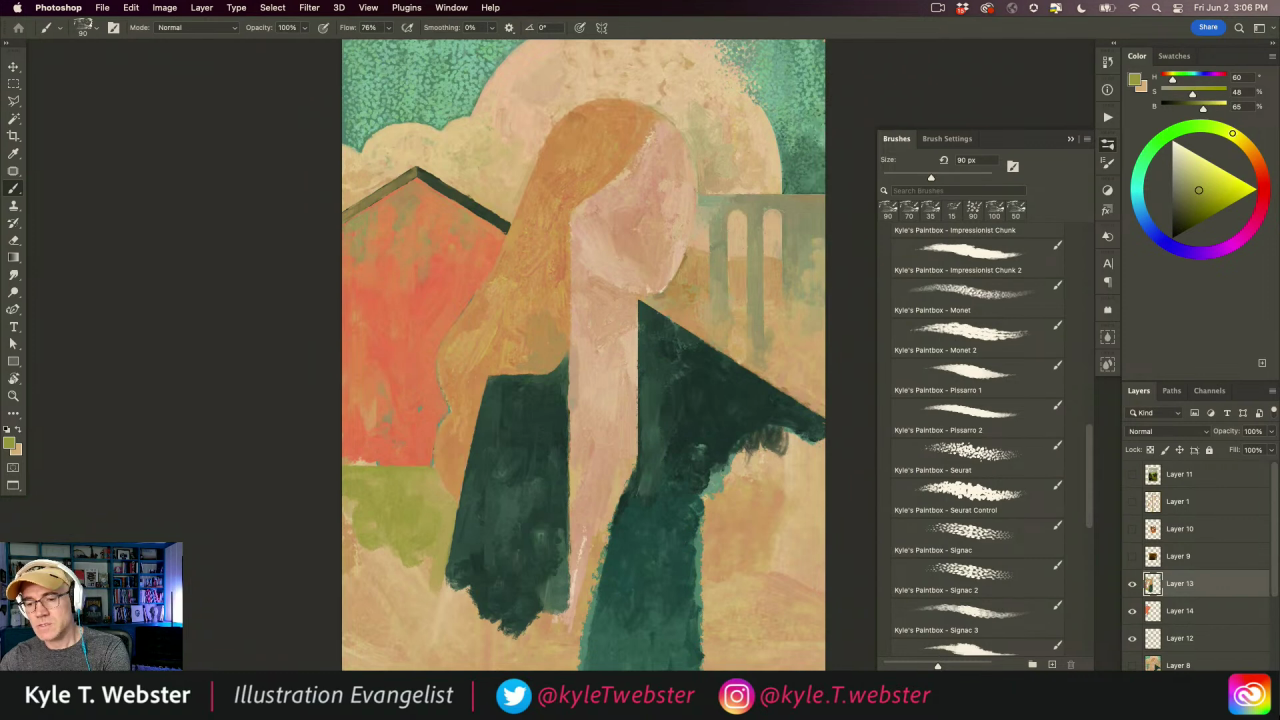
left_click(1199, 198)
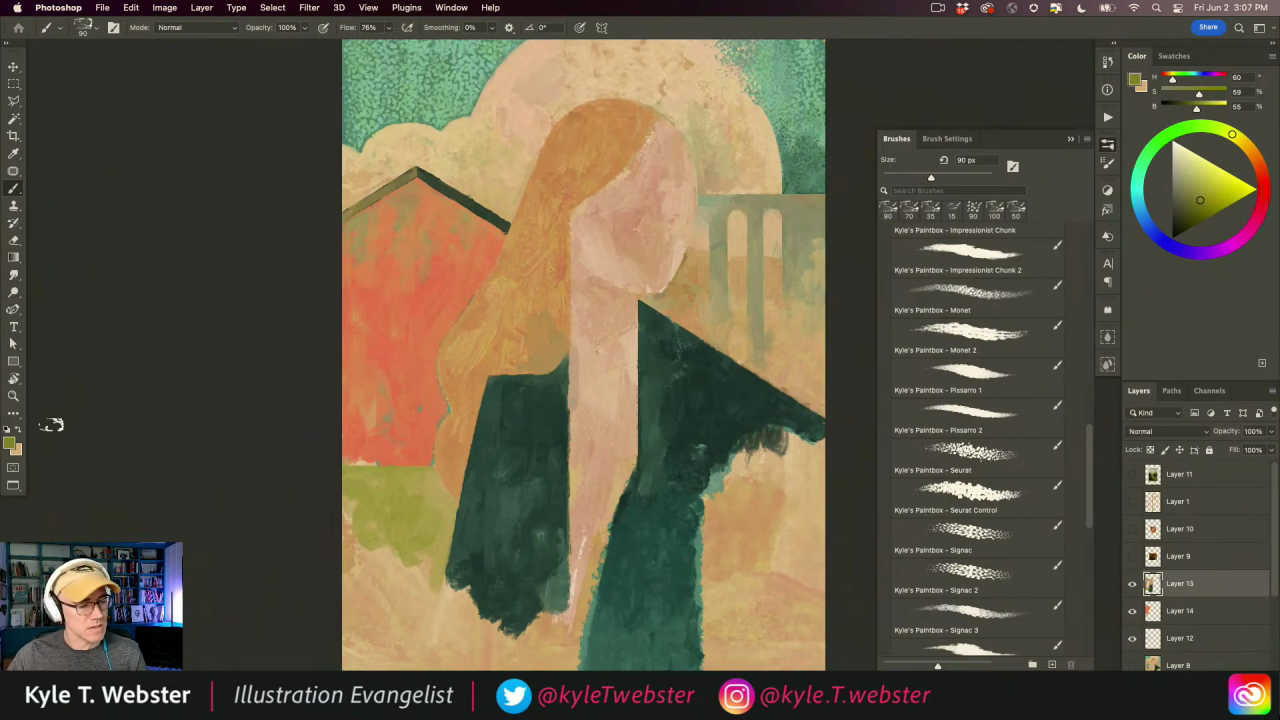
left_click(15, 451)
left_click(406, 469)
left_click(622, 424)
- Paint olive green over the grass between the red house and the jacket, enlarging the brush to 150 px to broaden the patch
left_click_drag(414, 518, 422, 509)
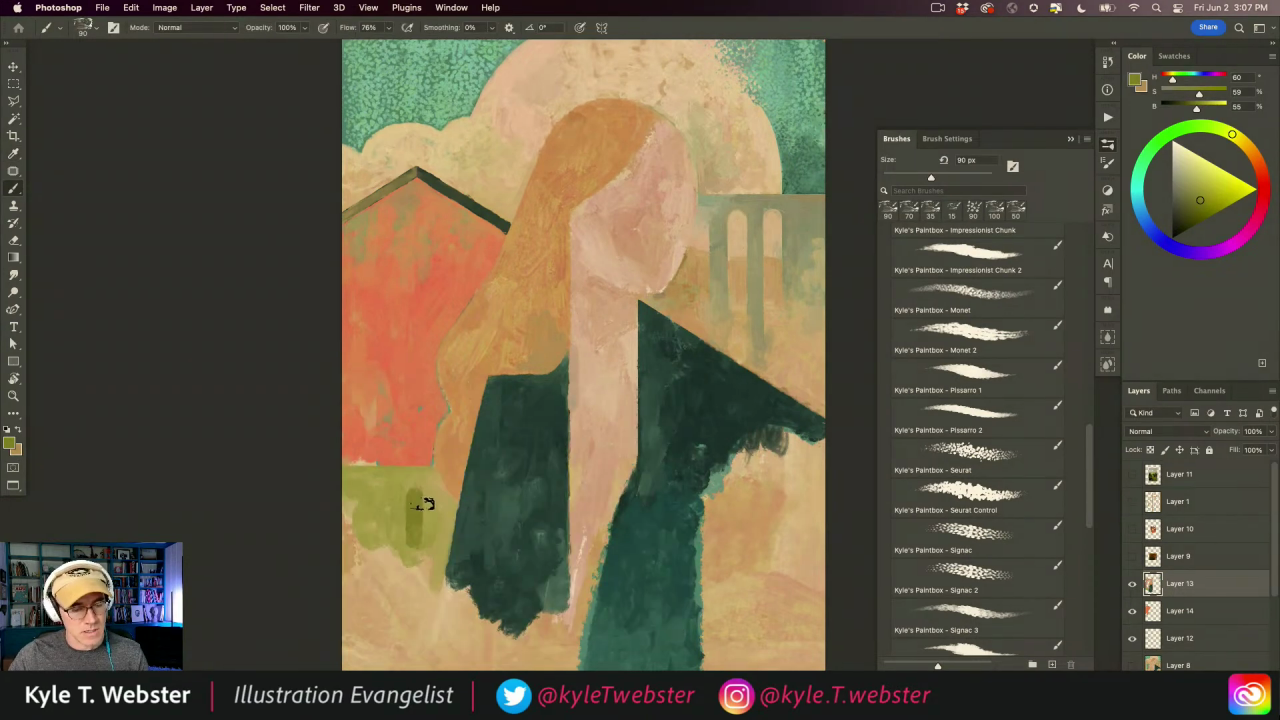
key("bracketright")
key("bracketright")
key("bracketright")
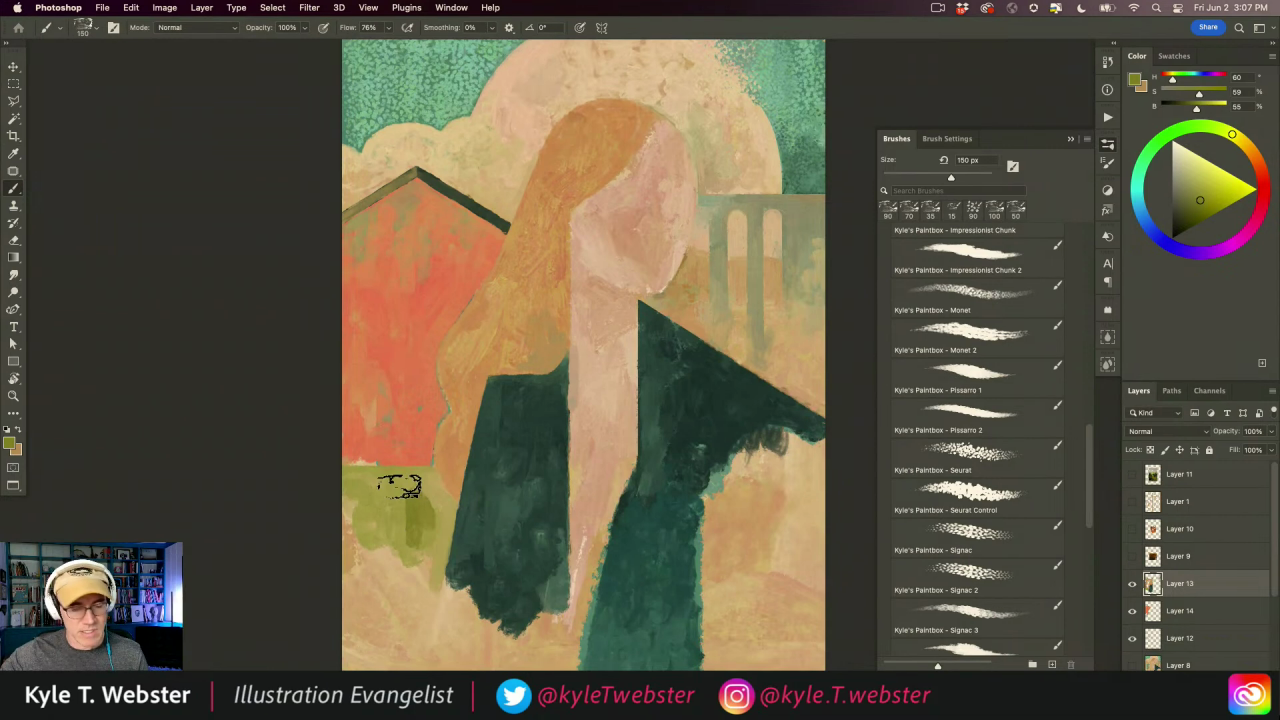
mouse_move(420, 472)
left_mouse_down()
mouse_move(351, 479)
mouse_move(420, 483)
left_mouse_up()
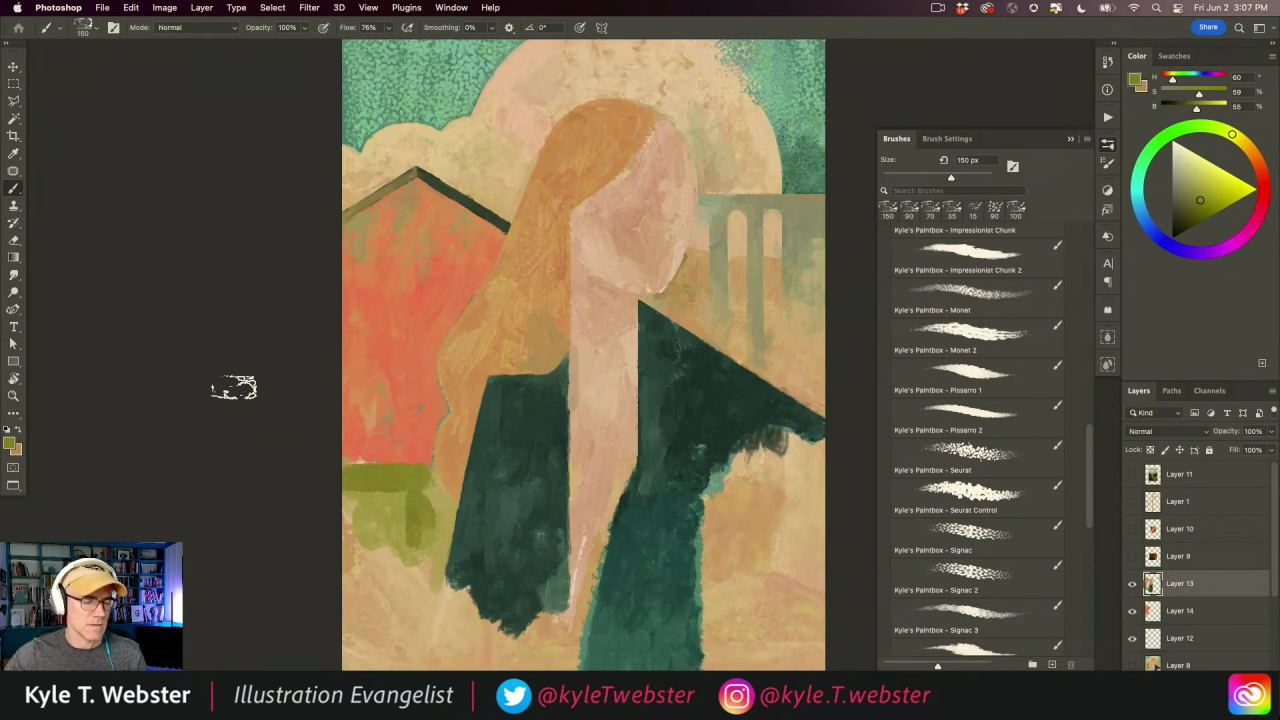
mouse_move(361, 505)
left_mouse_down()
mouse_move(424, 536)
mouse_move(410, 491)
mouse_move(380, 489)
mouse_move(367, 530)
mouse_move(353, 527)
mouse_move(370, 554)
mouse_move(388, 517)
mouse_move(408, 569)
mouse_move(425, 551)
mouse_move(426, 474)
mouse_move(442, 512)
mouse_move(435, 567)
mouse_move(447, 515)
mouse_move(435, 583)
mouse_move(415, 568)
mouse_move(417, 522)
mouse_move(390, 576)
mouse_move(371, 569)
mouse_move(357, 539)
mouse_move(393, 536)
mouse_move(390, 505)
mouse_move(342, 550)
mouse_move(367, 536)
mouse_move(373, 559)
mouse_move(348, 584)
mouse_move(393, 601)
mouse_move(422, 608)
mouse_move(437, 579)
left_mouse_up()
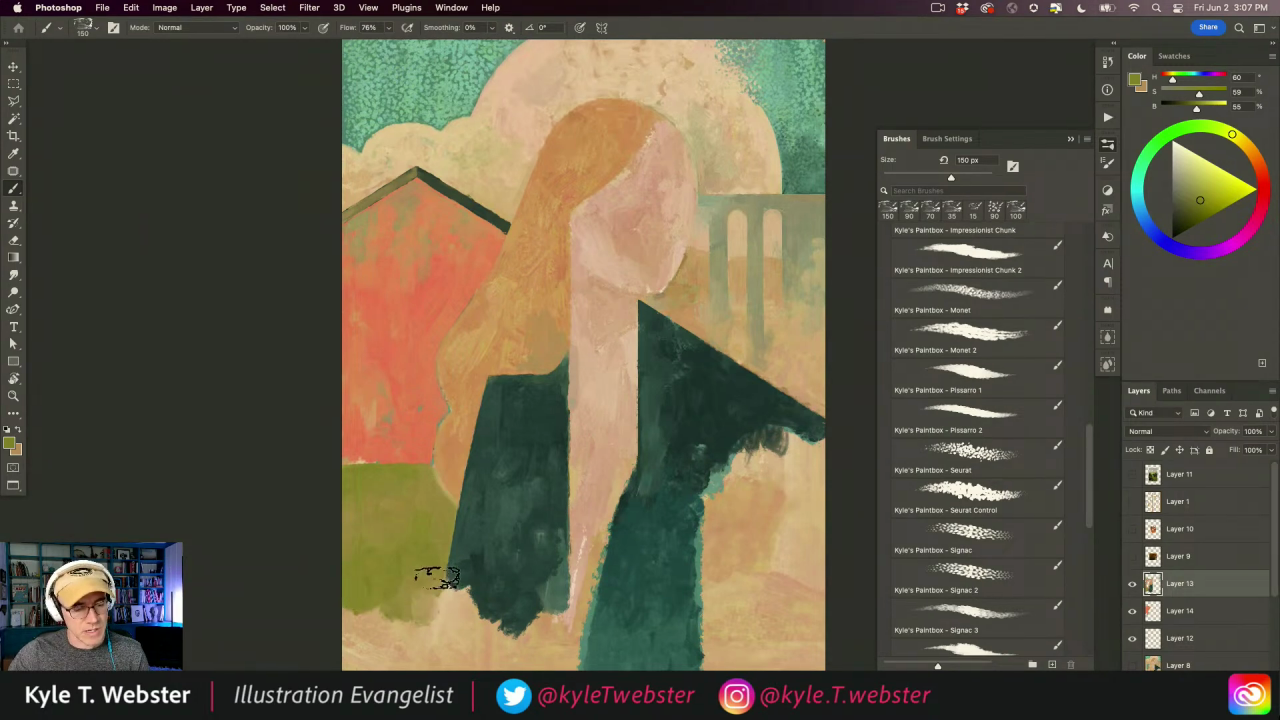
key("super+minus")
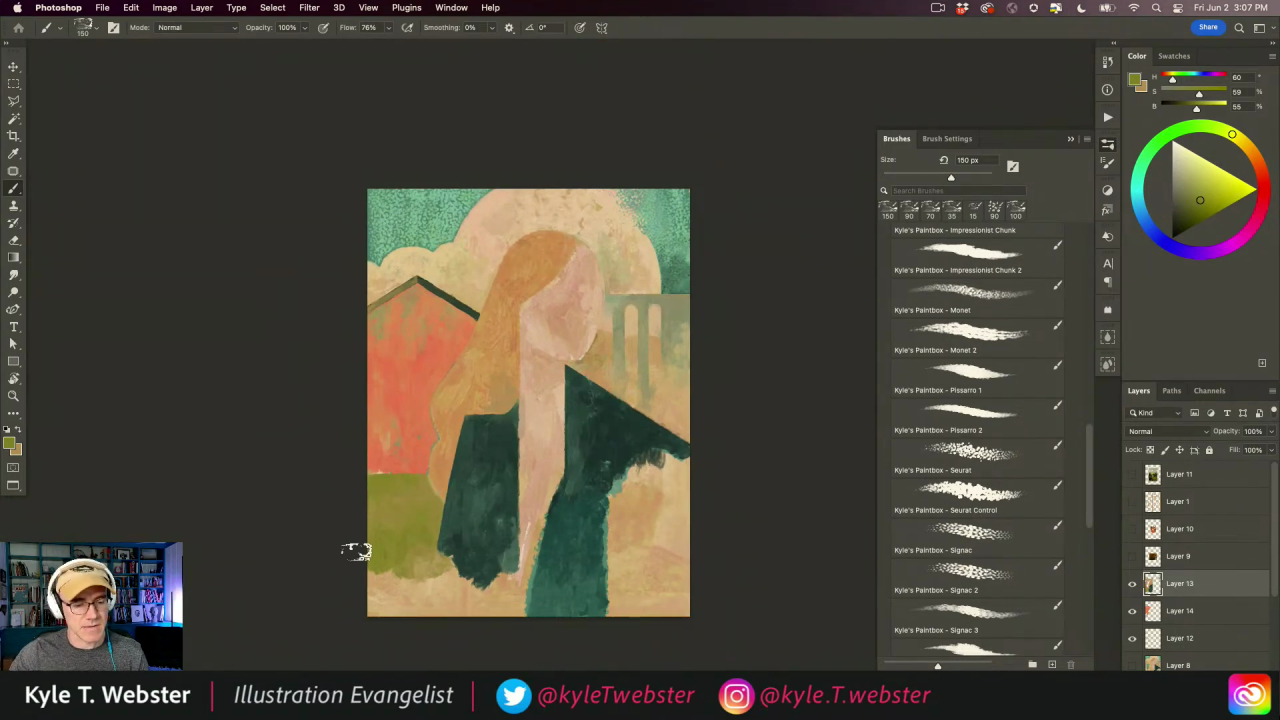
left_click(392, 533, "super")
left_click_drag(364, 523, 342, 519)
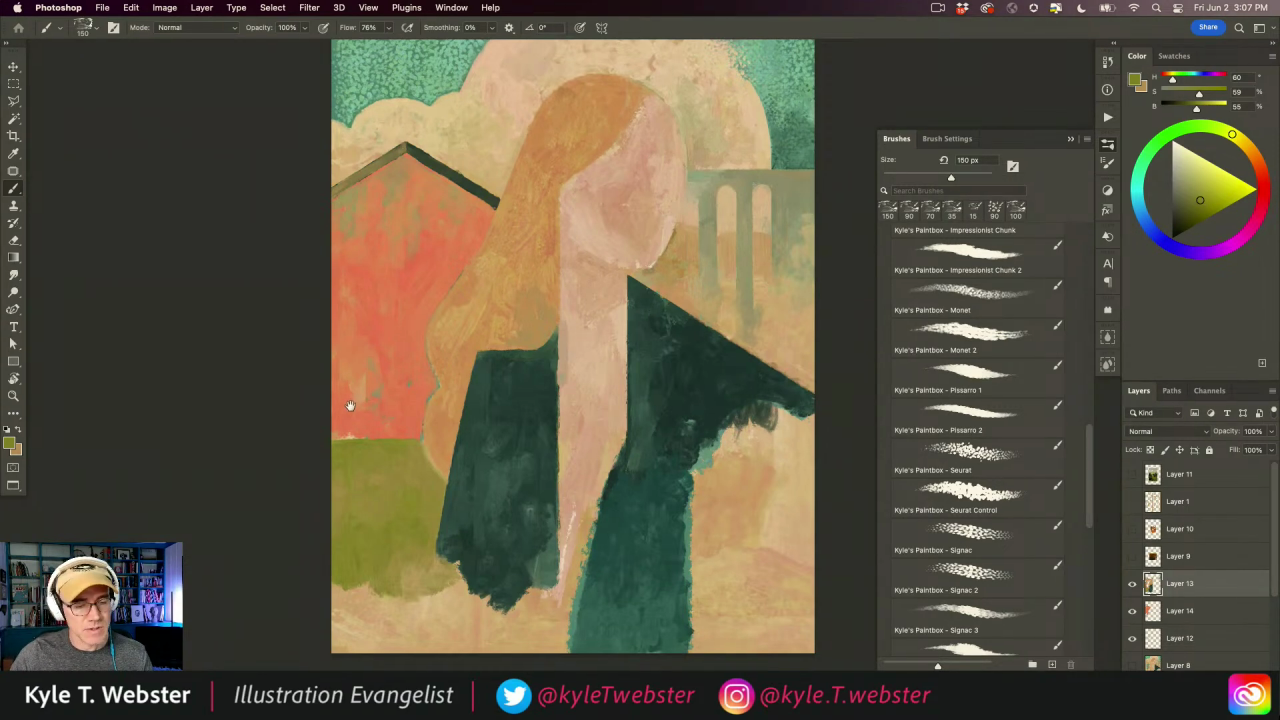
left_click(352, 457, "alt+super")
left_click_drag(352, 457, 380, 450)
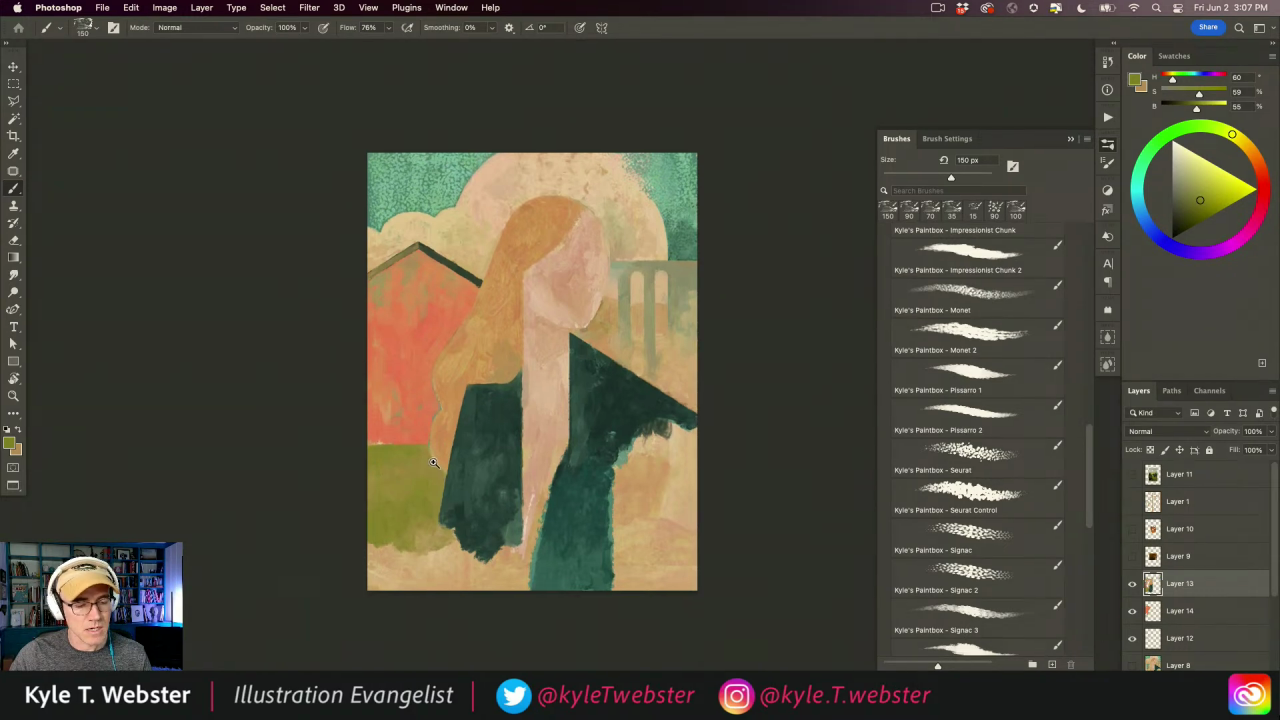
- Sample a light peach from the lower edge of the hair as foreground and a darker hair tone as background
left_click(436, 465, "super")
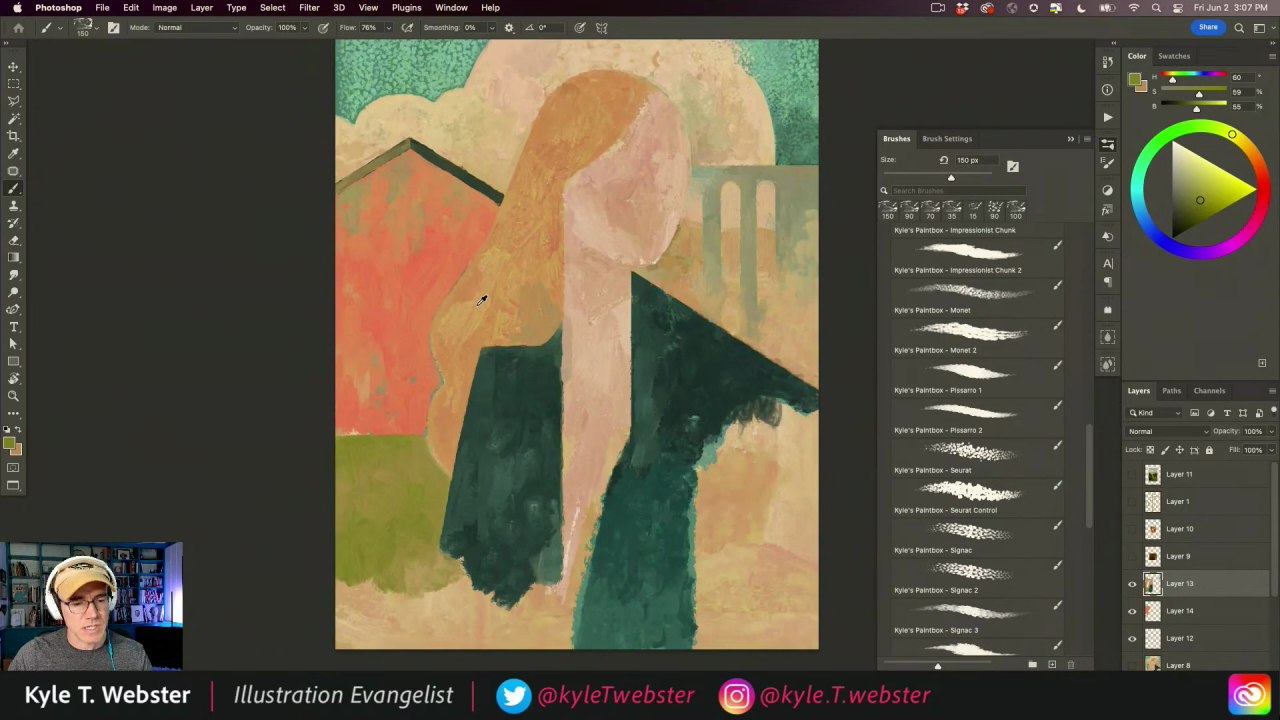
left_click(450, 410, "alt")
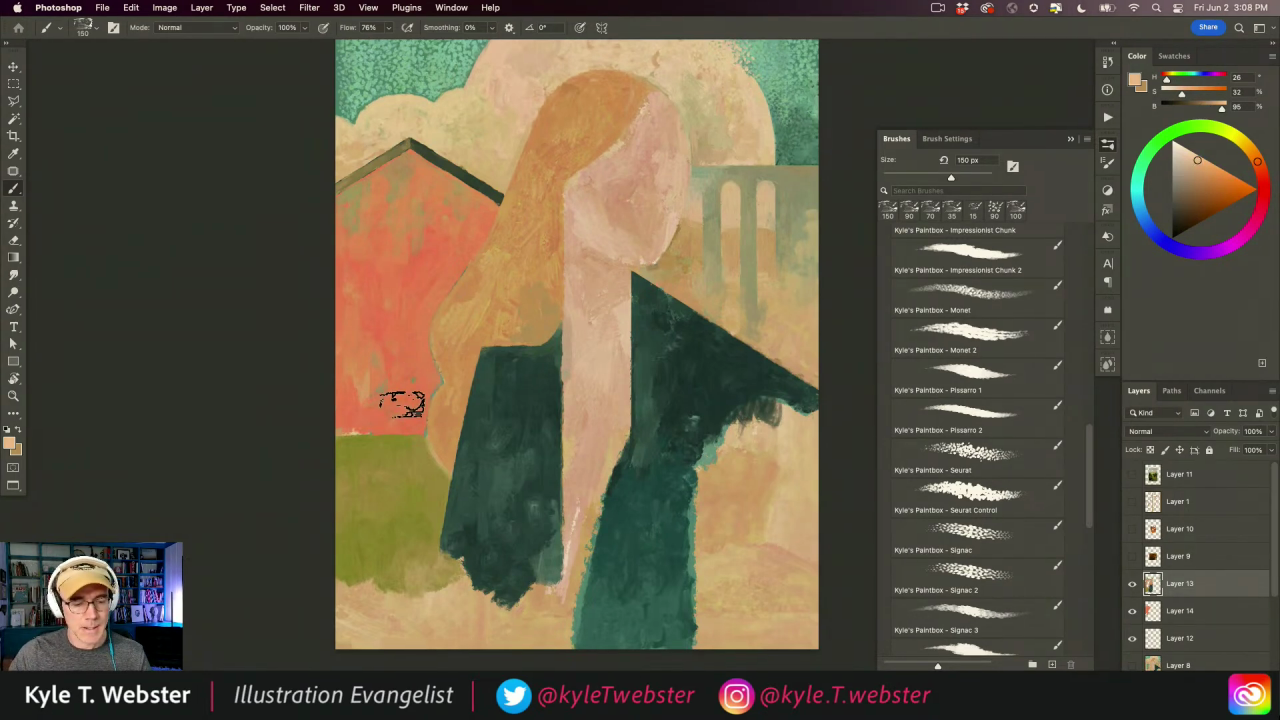
left_click(18, 452)
left_click(474, 376)
left_click(612, 419)
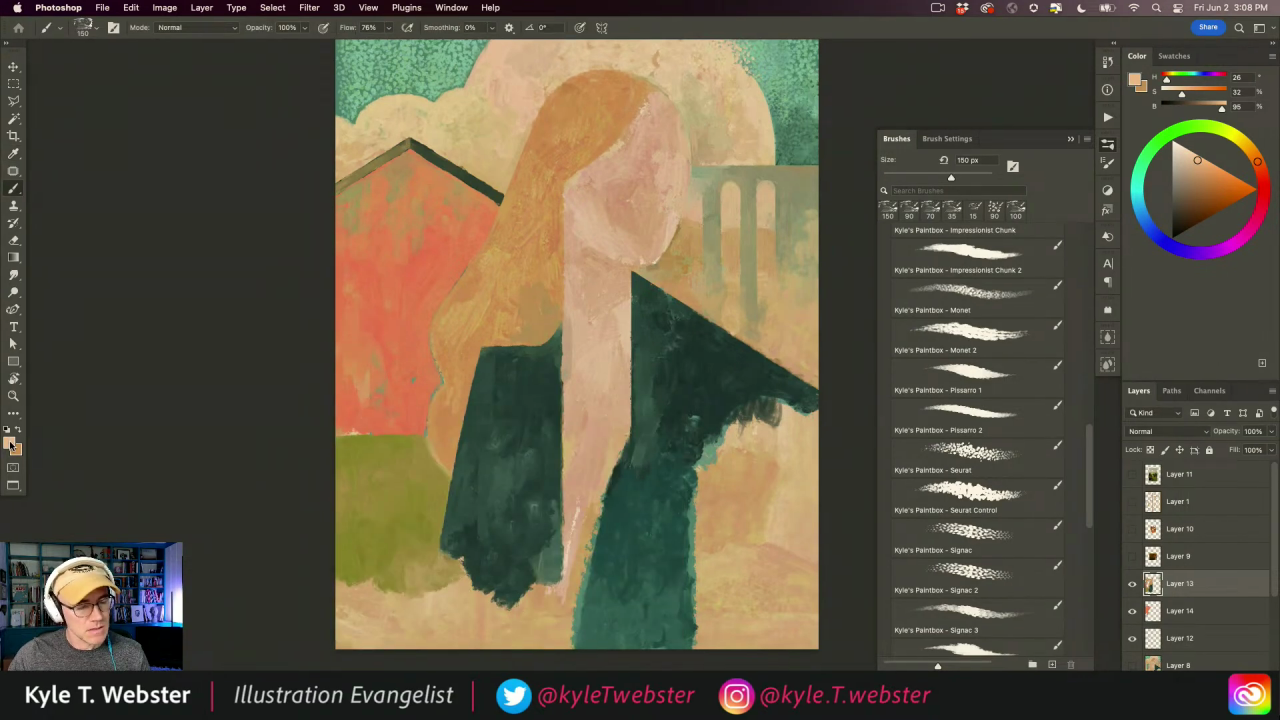
- Shift the foreground to a light golden yellow (H 36, S 36, B 100) and reduce the brush to 70 px for the lower hair
scroll(483, 452, "up", 1)
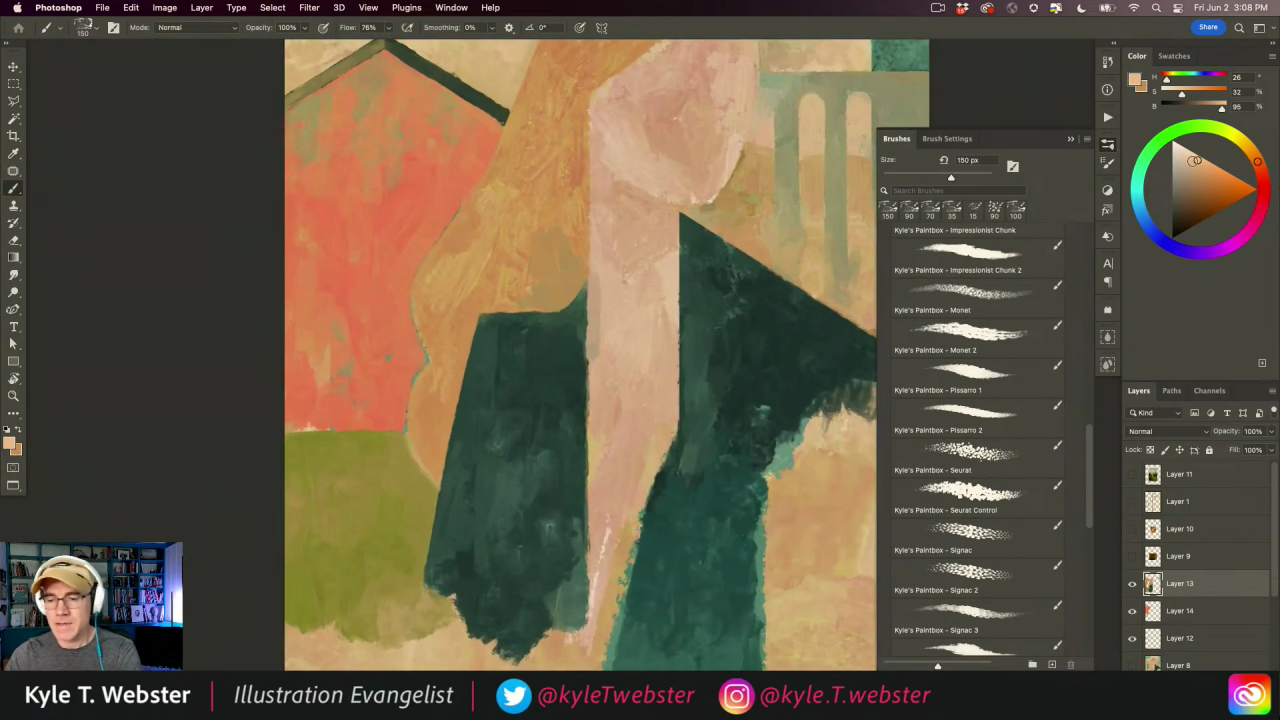
left_click_drag(1257, 158, 1254, 153)
left_click(1204, 162)
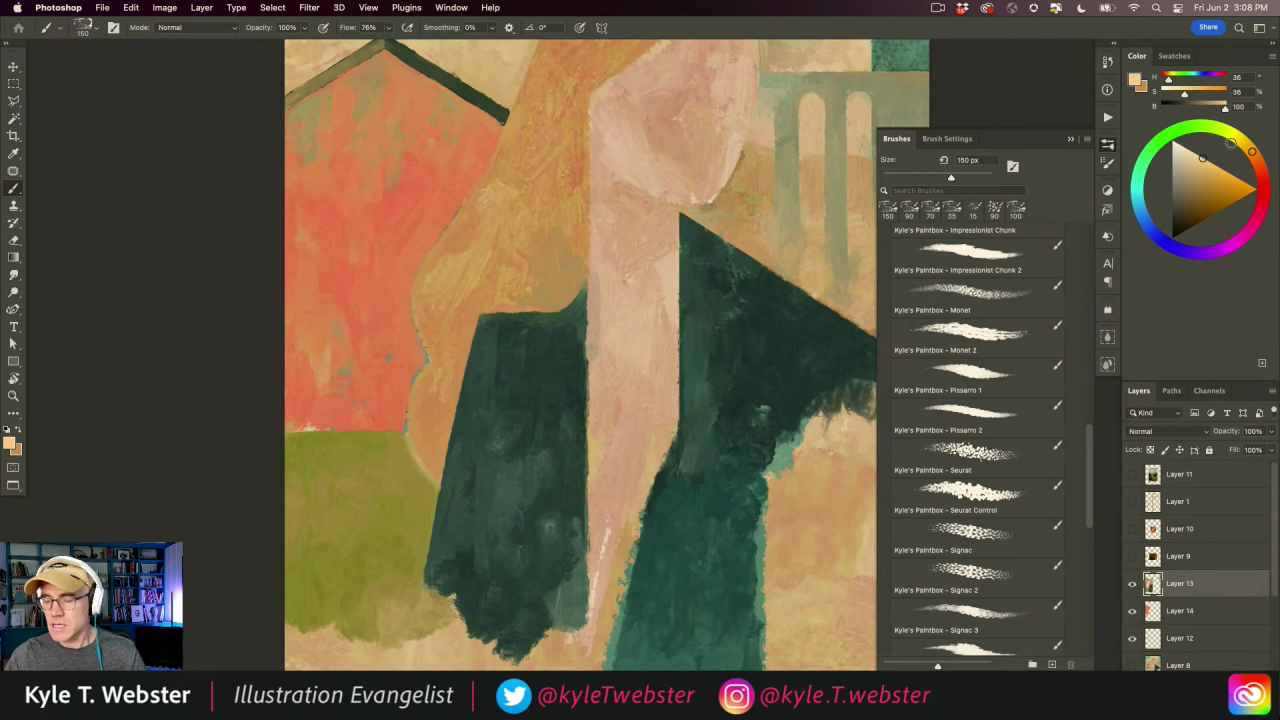
key("bracketleft")
key("bracketleft")
key("bracketleft")
key("bracketleft")
key("bracketleft")
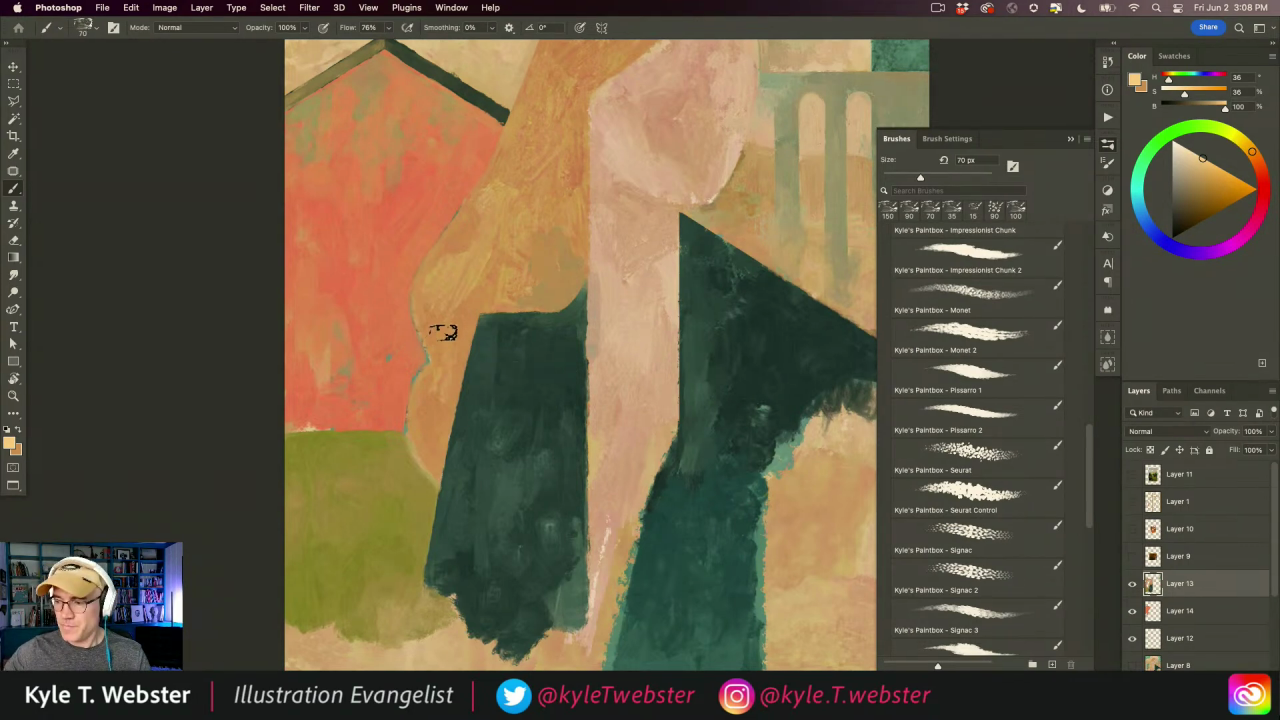
- Paint light golden yellow over the outer curves of the lower hair, between the red house and the jacket
mouse_move(430, 453)
left_mouse_down()
mouse_move(432, 373)
mouse_move(417, 435)
mouse_move(435, 474)
mouse_move(437, 425)
mouse_move(423, 431)
mouse_move(455, 387)
mouse_move(439, 446)
mouse_move(436, 390)
mouse_move(462, 346)
mouse_move(428, 338)
left_mouse_up()
mouse_move(420, 311)
left_mouse_down()
mouse_move(464, 212)
mouse_move(430, 310)
mouse_move(444, 309)
mouse_move(435, 326)
mouse_move(461, 329)
mouse_move(455, 371)
left_mouse_up()
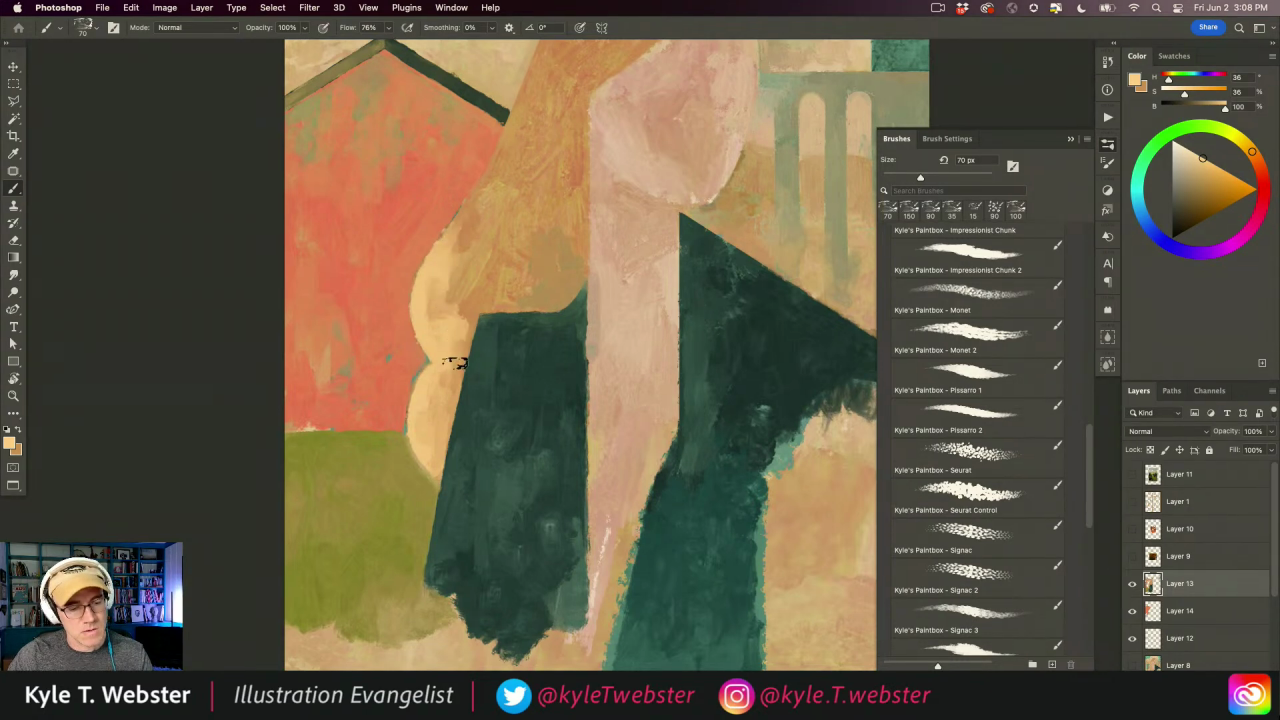
mouse_move(458, 300)
left_mouse_down()
mouse_move(458, 268)
mouse_move(444, 296)
mouse_move(473, 285)
mouse_move(476, 264)
mouse_move(450, 273)
mouse_move(447, 238)
left_mouse_up()
- Enlarge the brush to 125 px and extend the golden yellow across the hair above the shoulder and up its outer edge
key("bracketright")
key("bracketright")
key("bracketright")
key("bracketright")
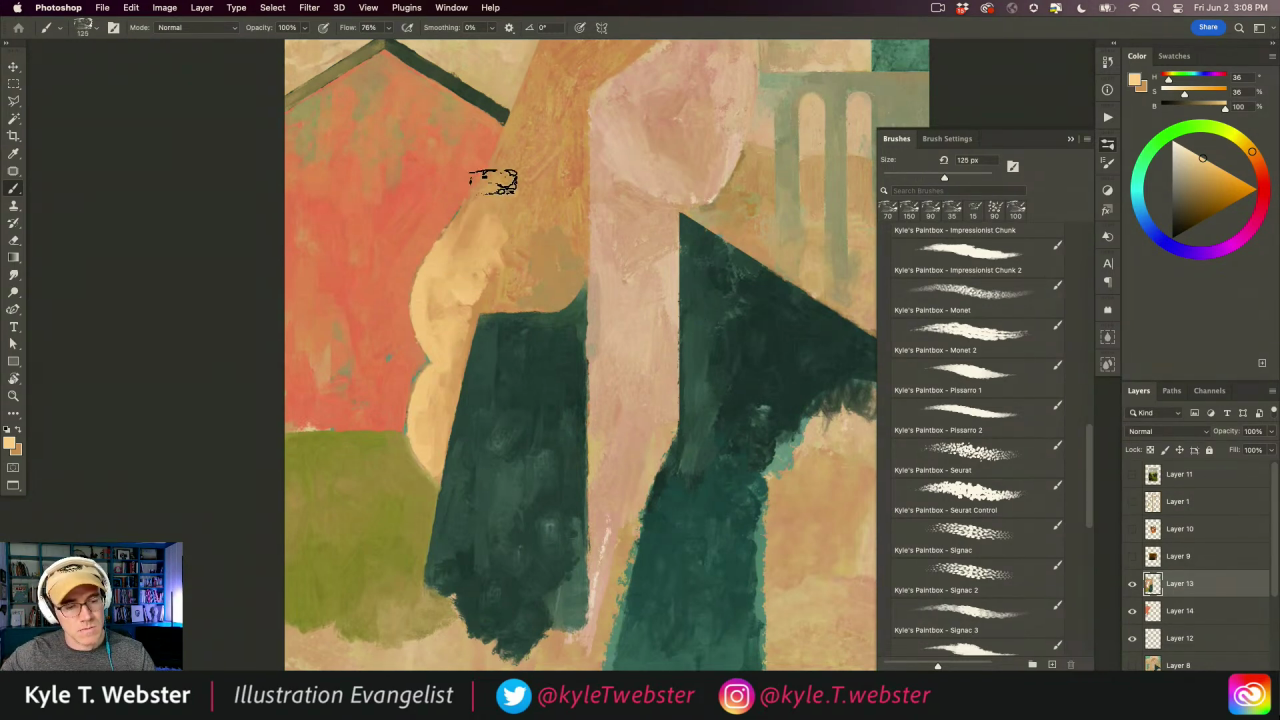
mouse_move(493, 180)
left_mouse_down()
mouse_move(464, 227)
mouse_move(498, 169)
mouse_move(456, 235)
mouse_move(513, 136)
mouse_move(463, 235)
mouse_move(475, 253)
mouse_move(520, 187)
mouse_move(500, 256)
mouse_move(548, 200)
mouse_move(528, 175)
mouse_move(543, 155)
mouse_move(546, 213)
mouse_move(513, 228)
mouse_move(501, 193)
mouse_move(499, 225)
mouse_move(507, 291)
mouse_move(544, 288)
mouse_move(565, 244)
mouse_move(536, 264)
mouse_move(549, 289)
mouse_move(534, 262)
mouse_move(520, 288)
mouse_move(500, 280)
mouse_move(499, 301)
mouse_move(471, 304)
mouse_move(468, 197)
left_mouse_up()
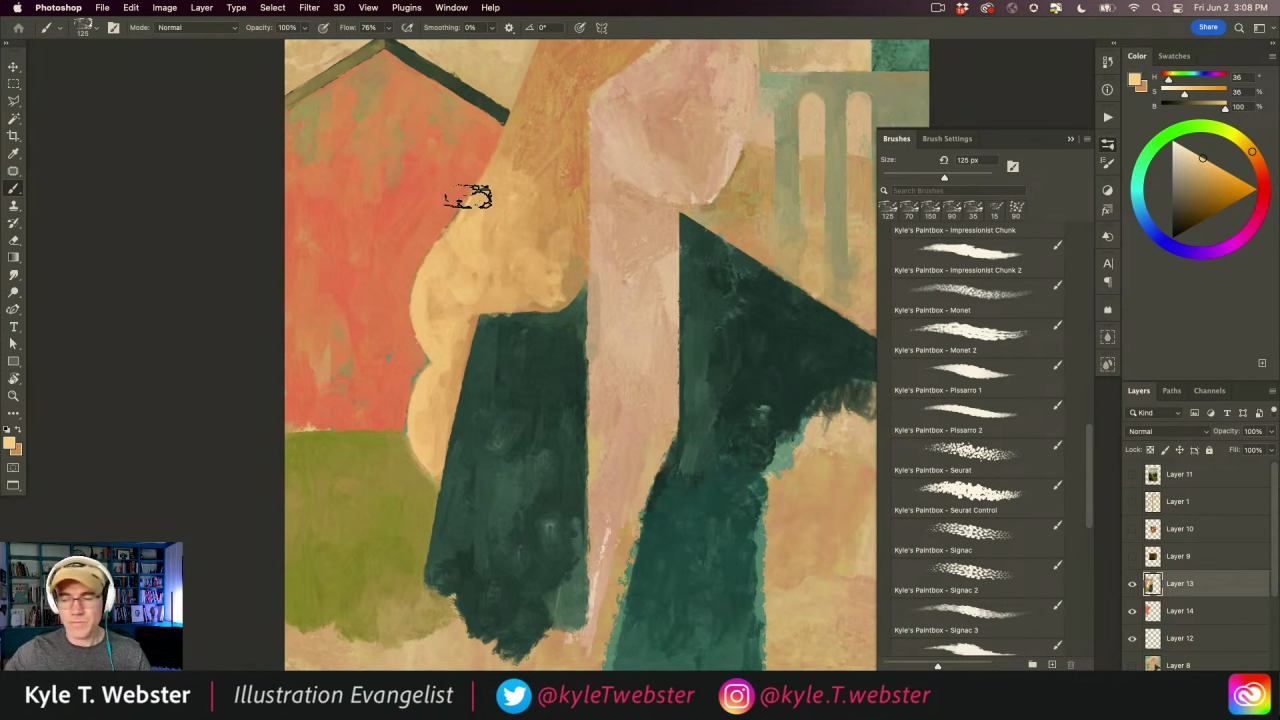
- Sample an orange-red from the lower part of the house as the foreground colour (H 17, S 55, B 93)
left_click(396, 500, "alt")
left_click(396, 500, "alt")
left_click_drag(376, 514, 390, 490)
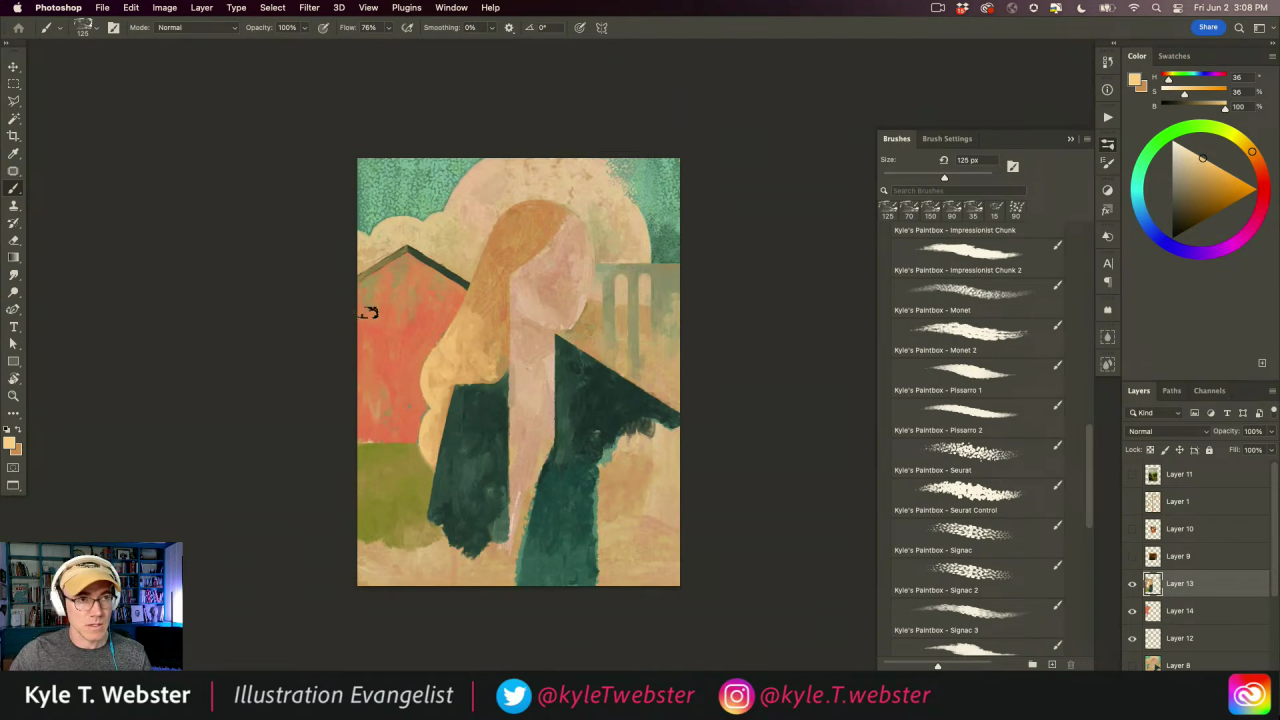
left_click(424, 444)
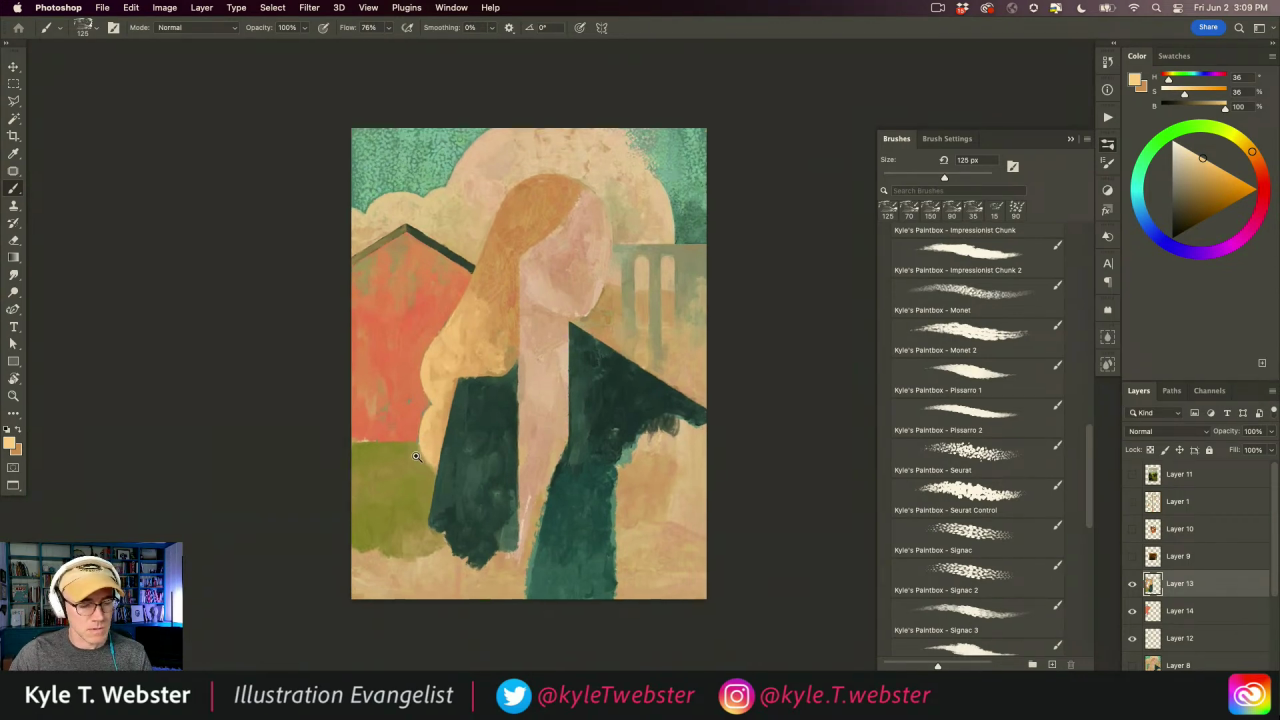
left_click_drag(387, 473, 408, 456)
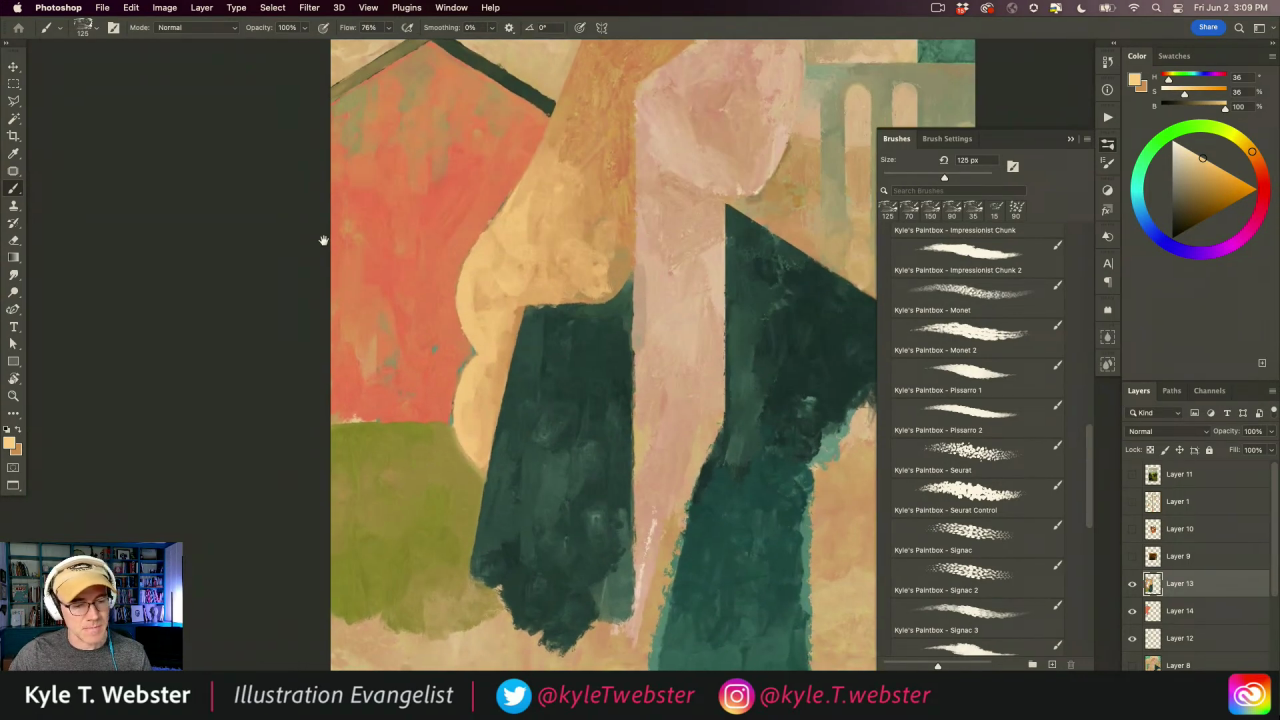
left_click(411, 417, "alt")
left_click(400, 470, "alt")
left_click_drag(392, 478, 398, 431)
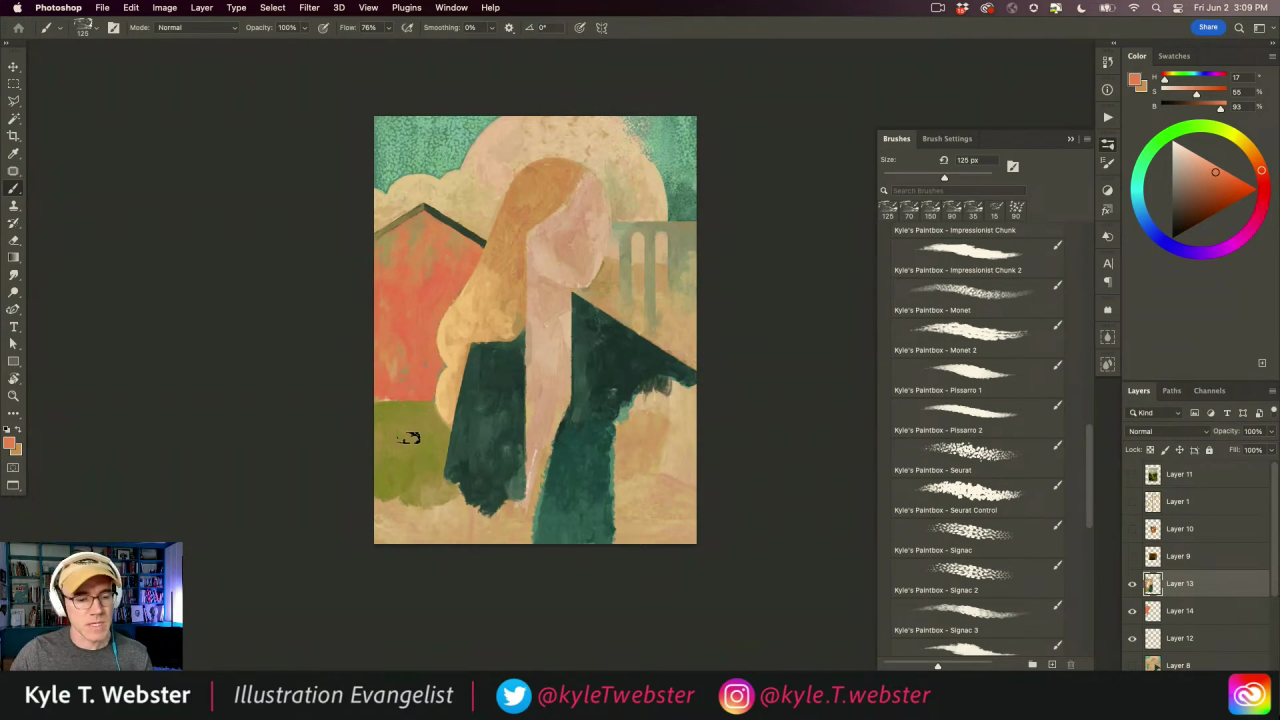
left_click(408, 422)
- Resample the house's orange-red (H 15, S 57, B 96) and paint loose patches of it over the green grass
left_click(408, 365, "alt")
mouse_move(405, 420)
left_mouse_down()
mouse_move(403, 433)
mouse_move(395, 403)
mouse_move(429, 460)
mouse_move(455, 440)
mouse_move(408, 432)
mouse_move(380, 485)
mouse_move(371, 400)
mouse_move(428, 414)
left_mouse_up()
left_click(423, 349, "alt")
mouse_move(392, 350)
left_mouse_down()
mouse_move(429, 329)
mouse_move(403, 283)
mouse_move(423, 311)
left_mouse_up()
mouse_move(400, 370)
left_mouse_down()
mouse_move(383, 304)
mouse_move(443, 332)
mouse_move(435, 362)
mouse_move(378, 346)
mouse_move(409, 322)
left_mouse_up()
mouse_move(371, 371)
left_mouse_down()
mouse_move(383, 349)
mouse_move(443, 325)
mouse_move(438, 254)
mouse_move(391, 237)
mouse_move(377, 311)
mouse_move(434, 363)
left_mouse_up()
left_click(407, 348, "alt")
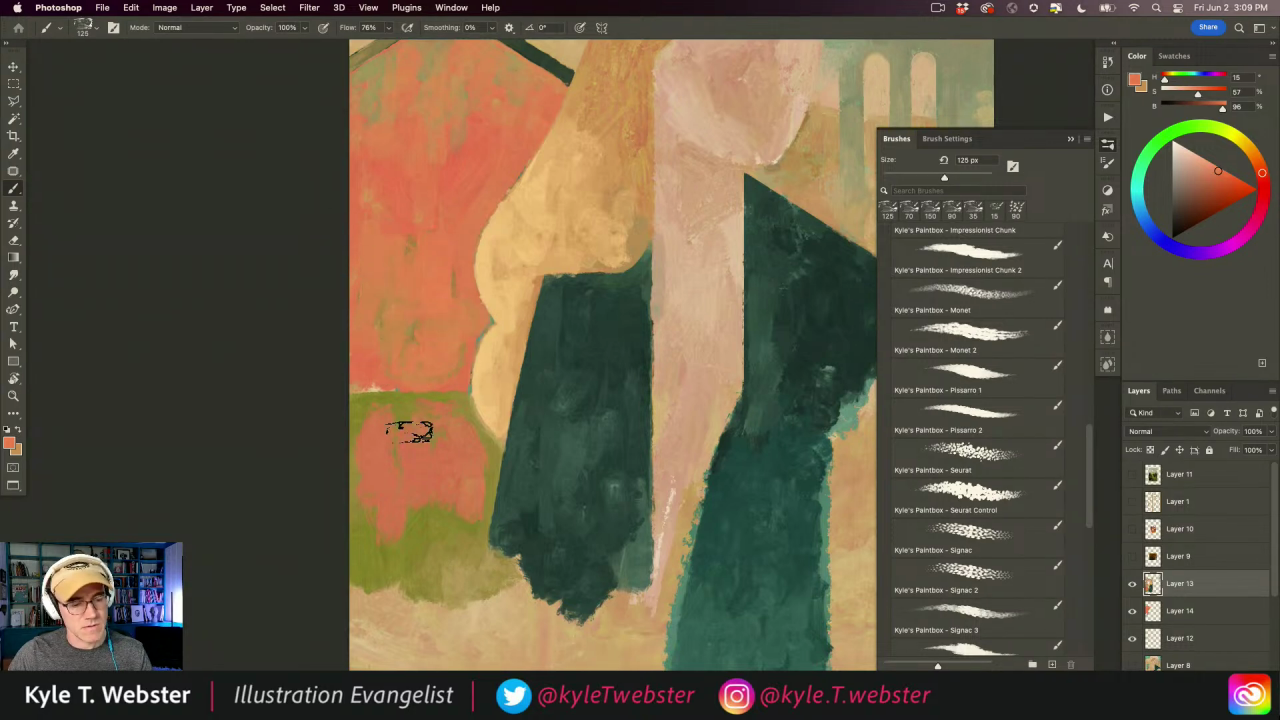
- Sample olive green (H 57, S 55, B 57) and paint it back over the grass, leaving small orange flecks
left_click(449, 509, "alt")
mouse_move(449, 509)
left_mouse_down()
mouse_move(443, 466)
mouse_move(465, 492)
mouse_move(471, 449)
mouse_move(418, 420)
mouse_move(423, 457)
mouse_move(403, 491)
mouse_move(409, 446)
mouse_move(366, 429)
mouse_move(383, 518)
mouse_move(304, 488)
left_mouse_up()
key("h")
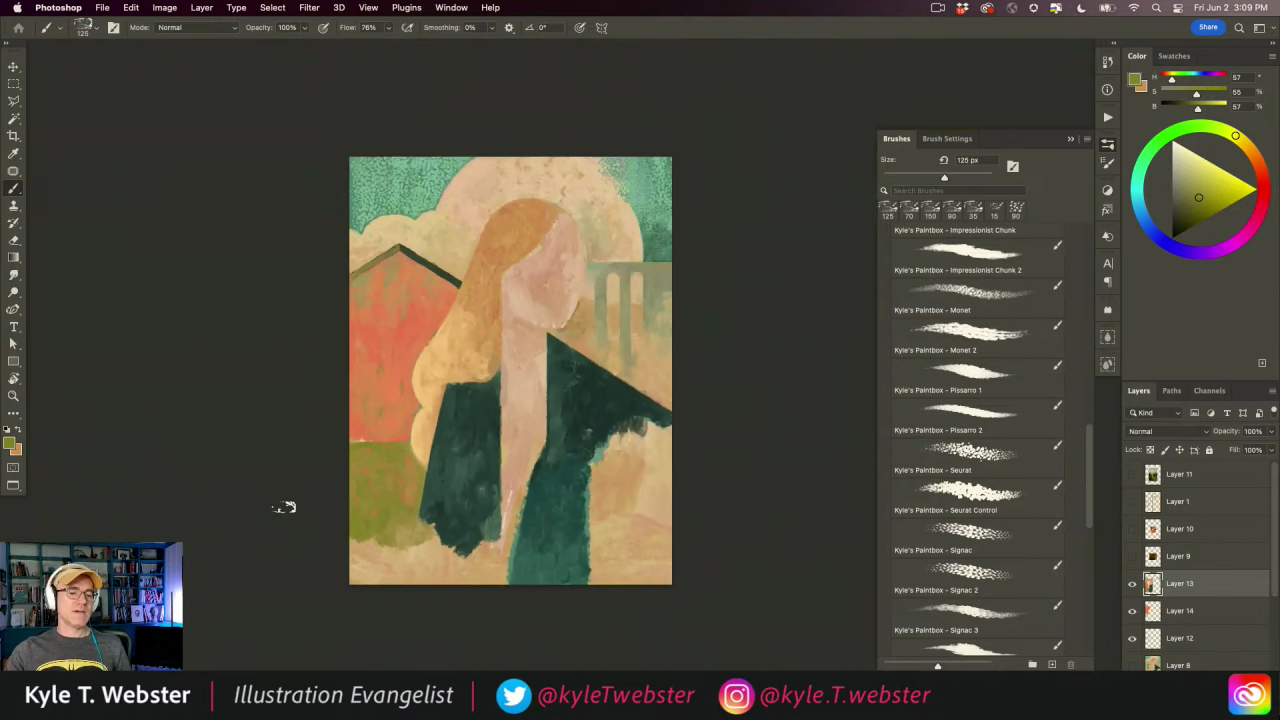
- Sample the house's orange-red (H 15, S 54, B 90) and straighten the house's lower edge with an 80 px brush
left_click_drag(362, 493, 336, 485)
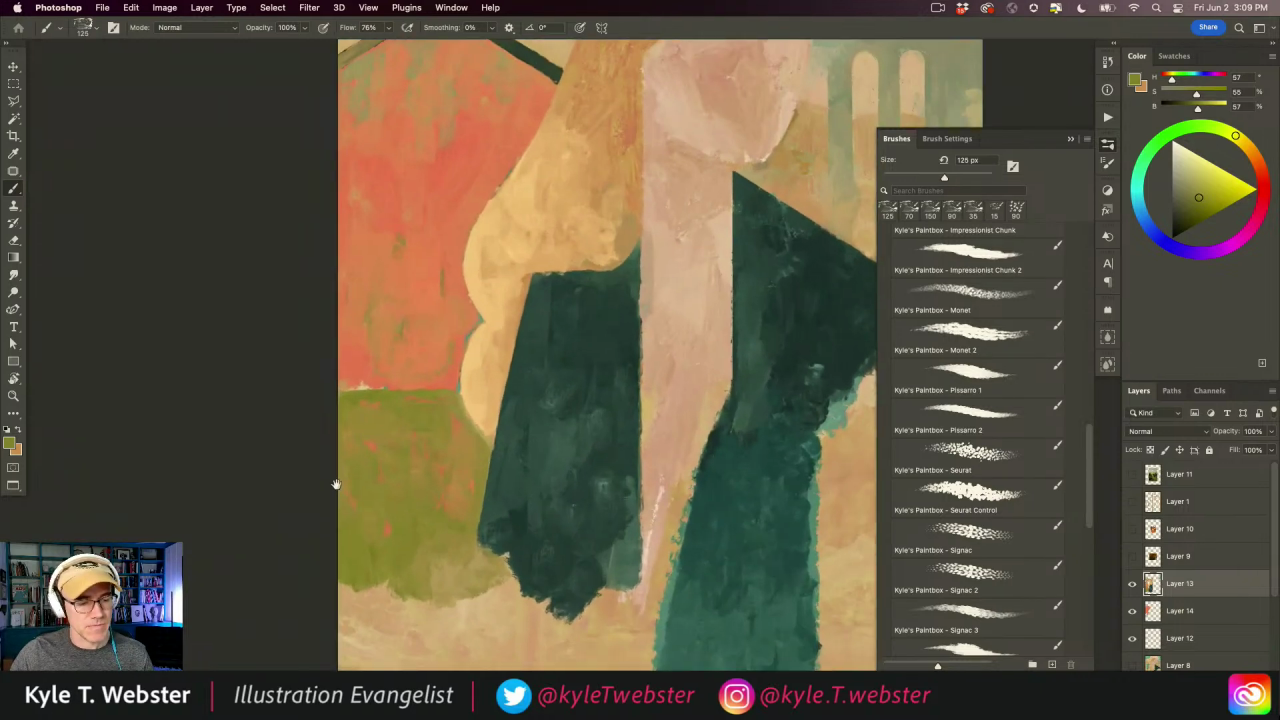
left_click(446, 371, "alt")
key("bracketleft")
key("bracketleft")
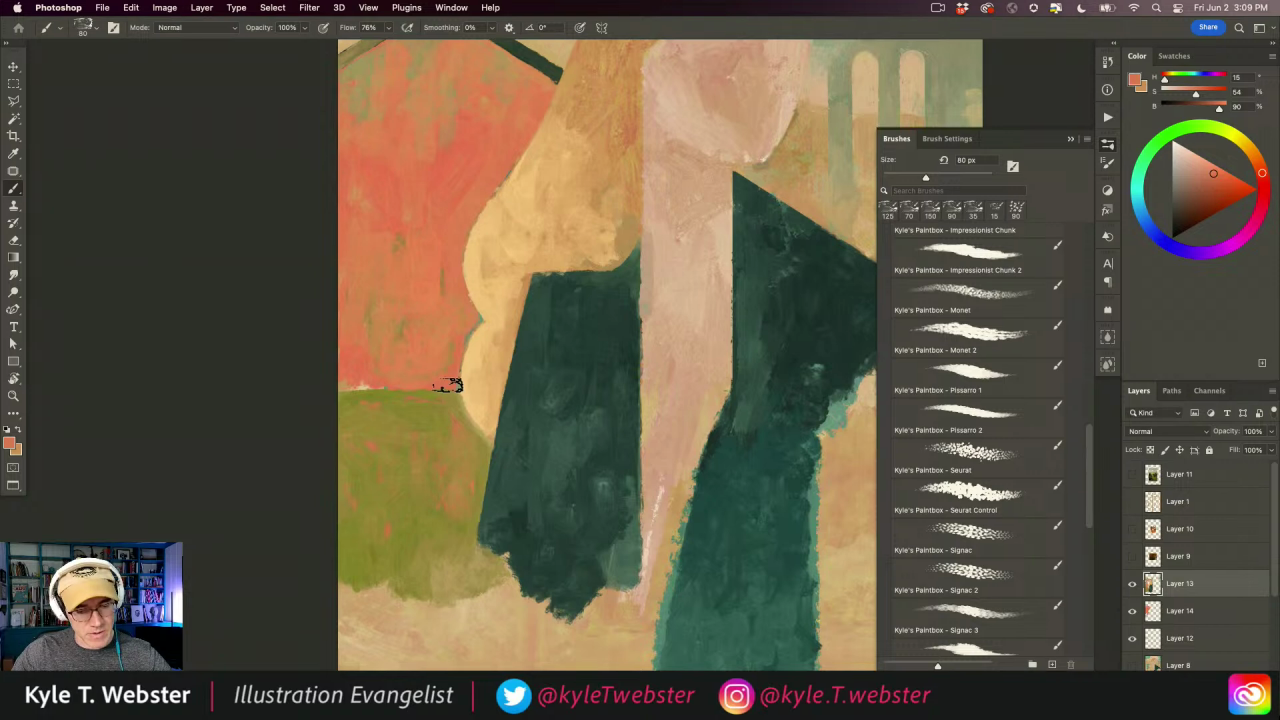
left_click_drag(440, 385, 343, 381)
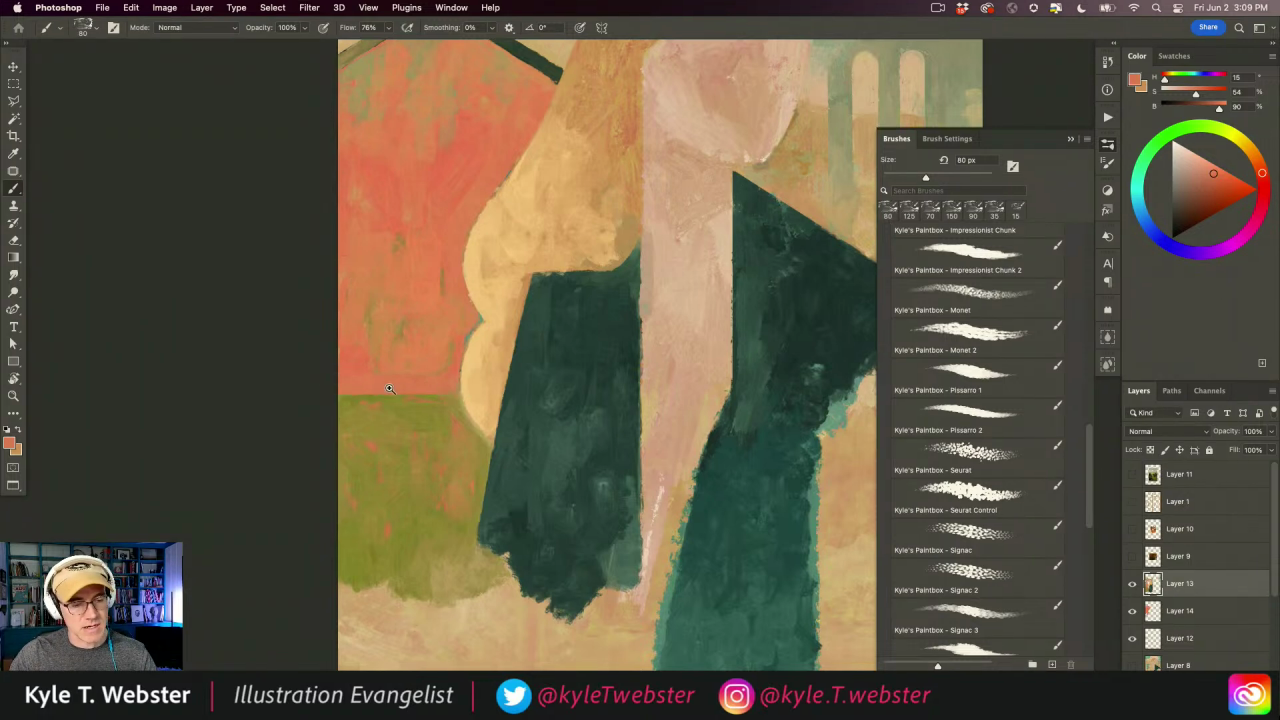
left_click_drag(388, 386, 270, 340)
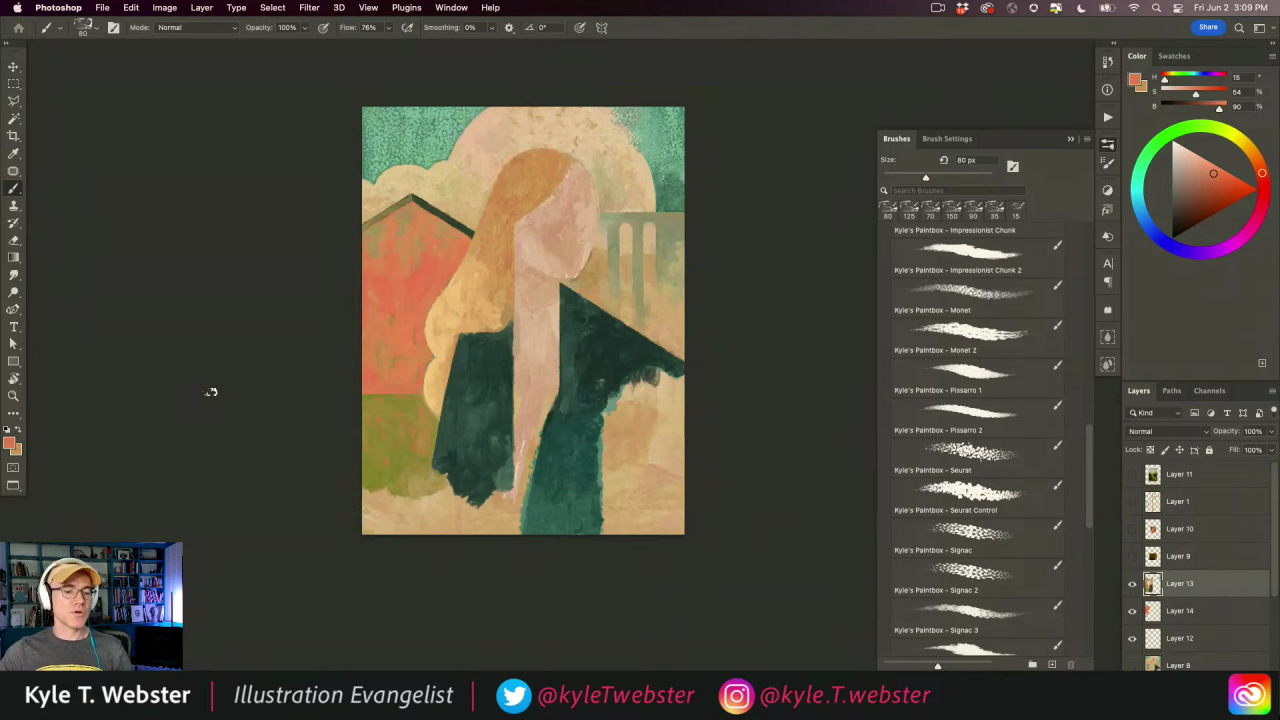
- Examine the flecked grass and the house's lower edge against the whole composition
left_click(380, 456)
left_click_drag(374, 449, 369, 470)
left_click(374, 463, "alt")
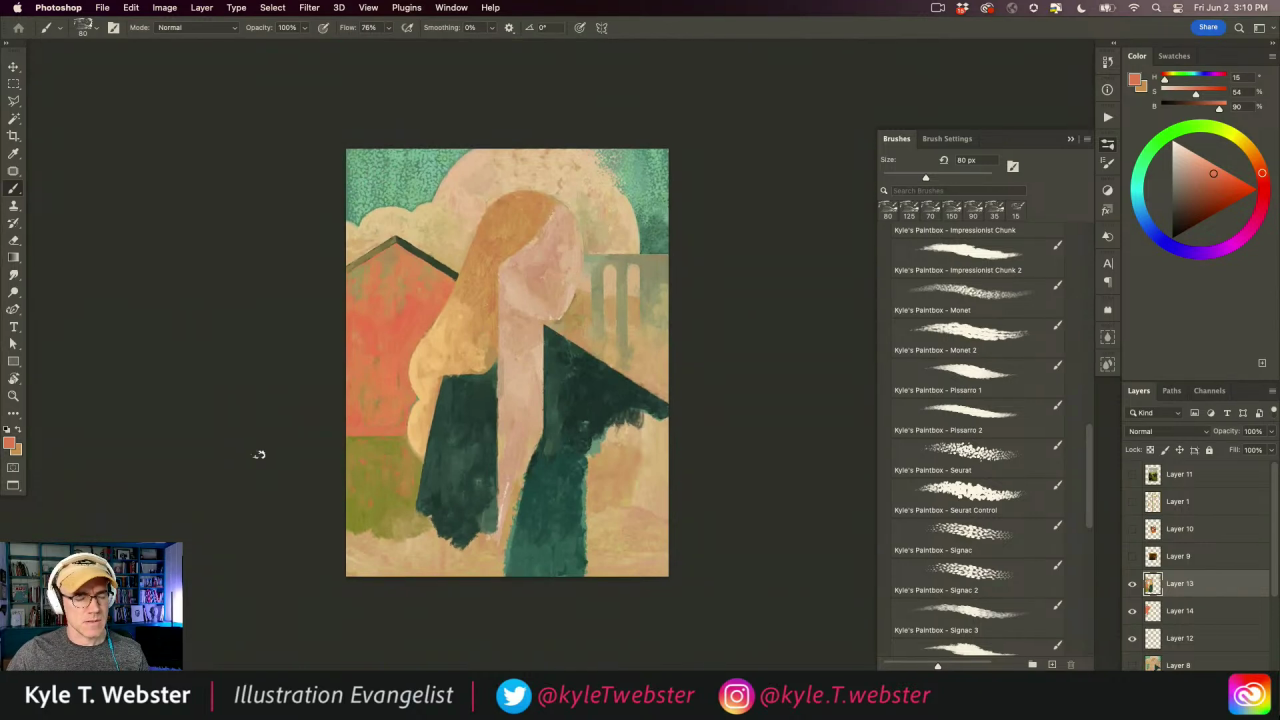
left_click(390, 480)
left_click_drag(350, 492, 348, 476)
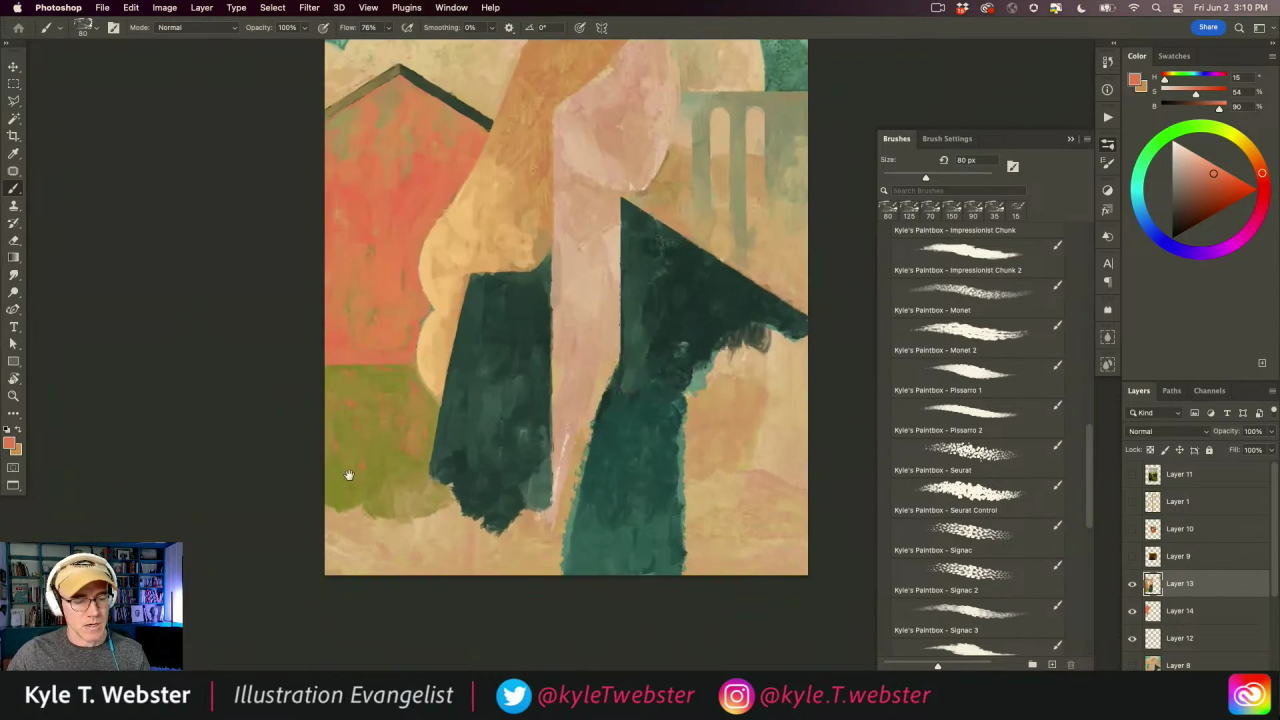
left_click_drag(369, 425, 349, 461)
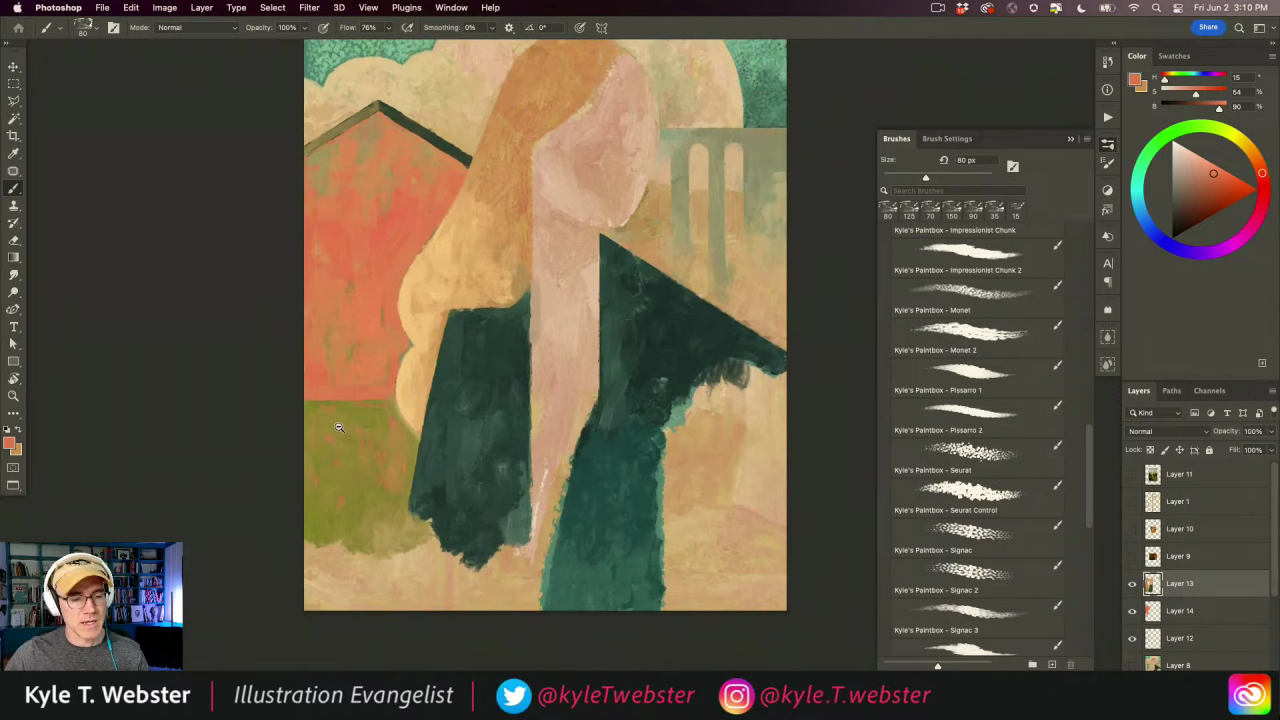
left_click(337, 430, "alt")
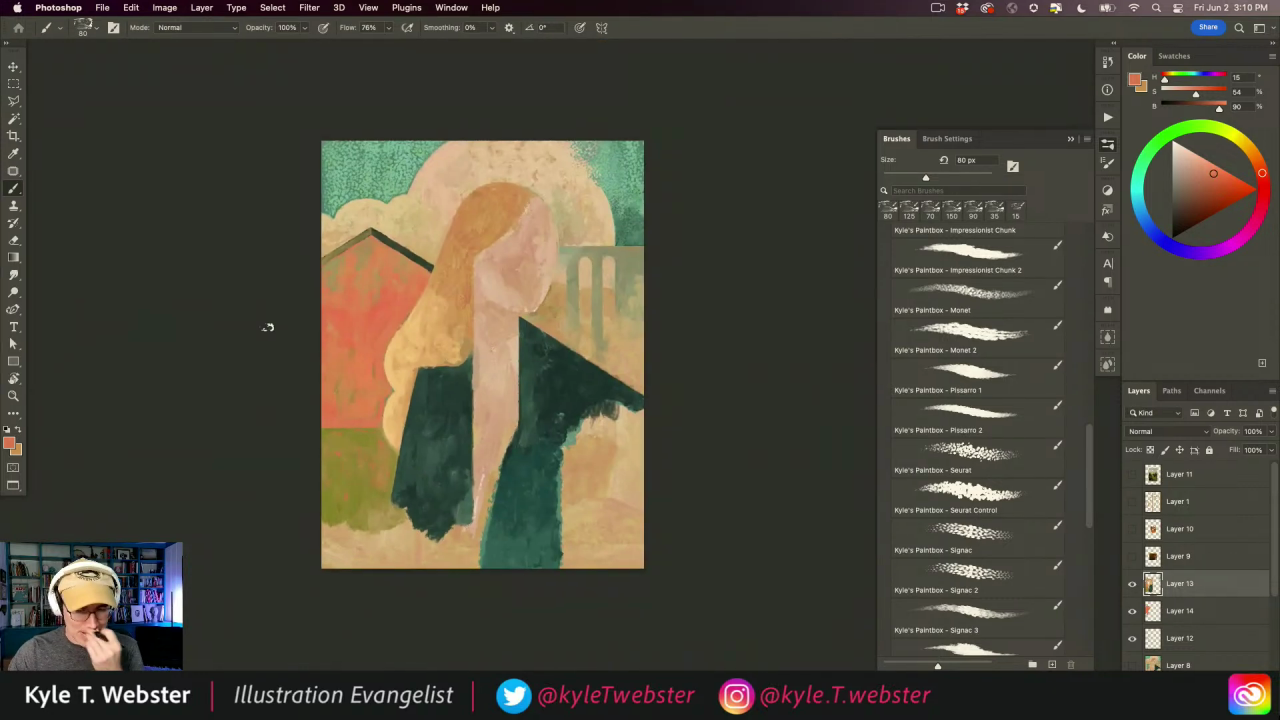
- Sample the sky's teal green (H 166, S 34, B 73) and outline a shirt between the jacket sides with a straight neckline
left_click(442, 285)
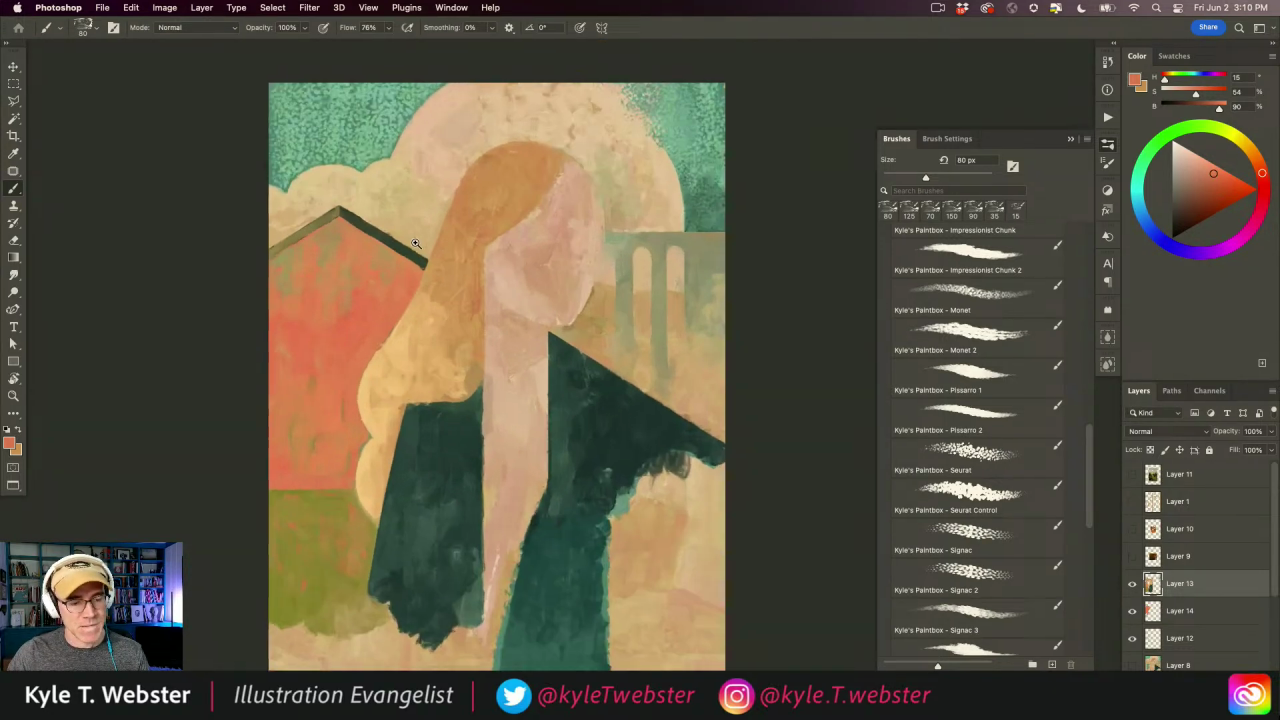
left_click(382, 83, "alt")
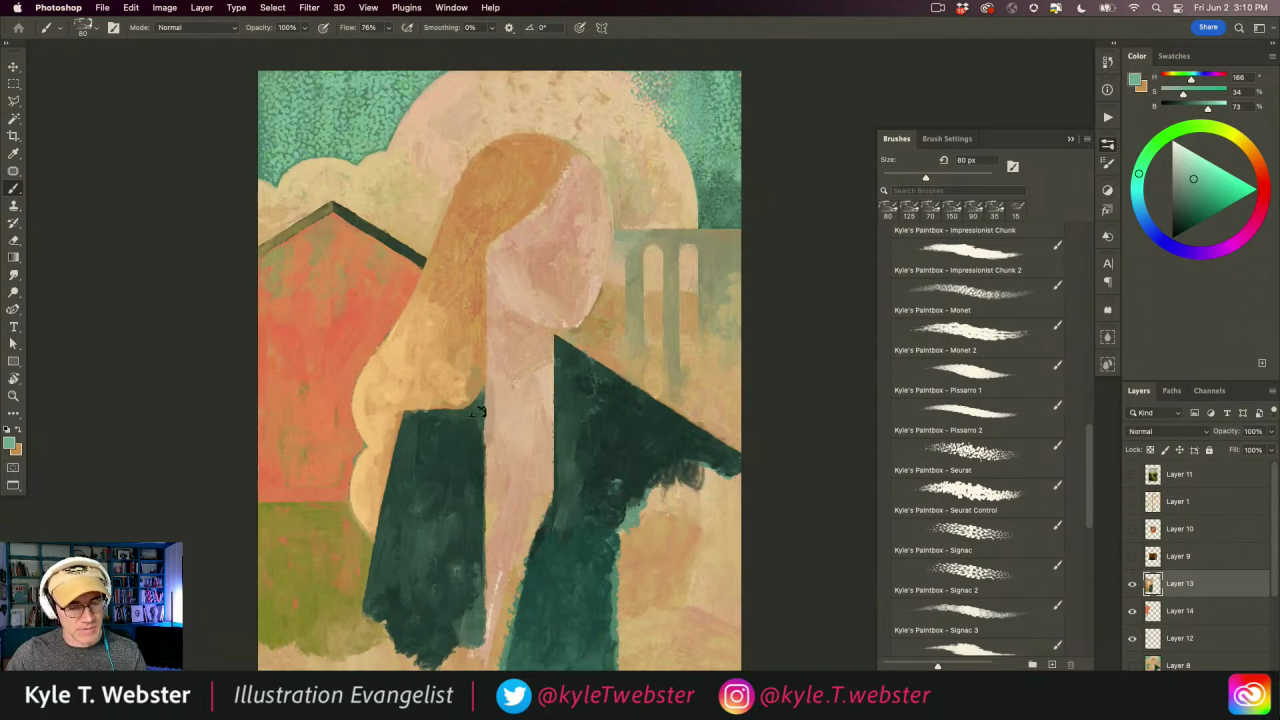
left_click_drag(490, 410, 536, 411)
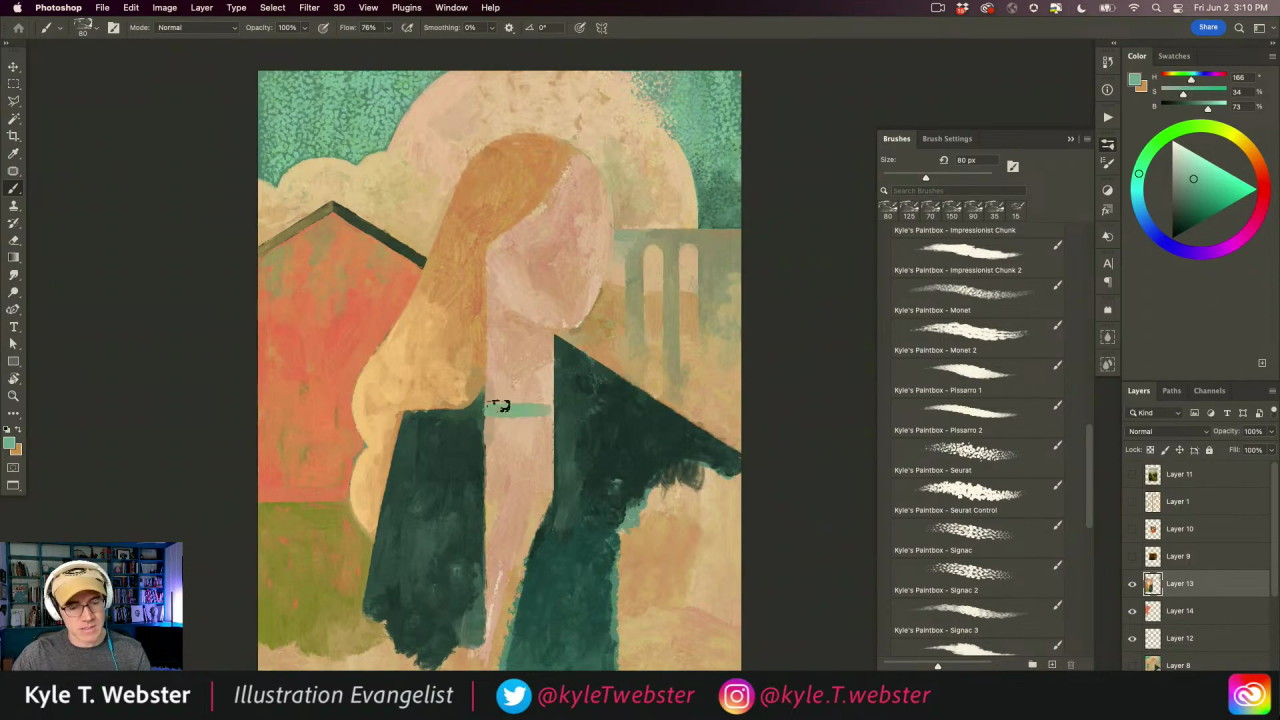
left_click_drag(494, 432, 495, 660)
left_click_drag(545, 411, 541, 490)
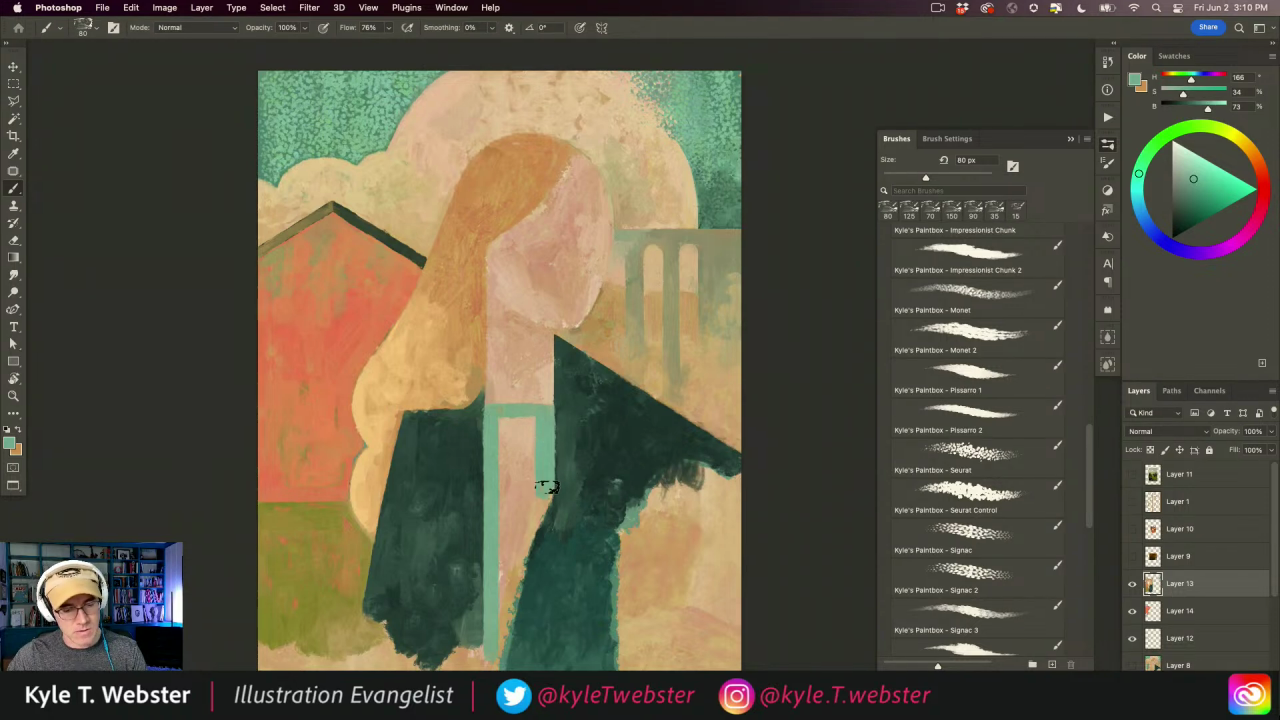
- Fill the outlined shirt with teal green down to the canvas's lower edge, letting some underlying warm colour show through
key("super+plus")
key("super+z")
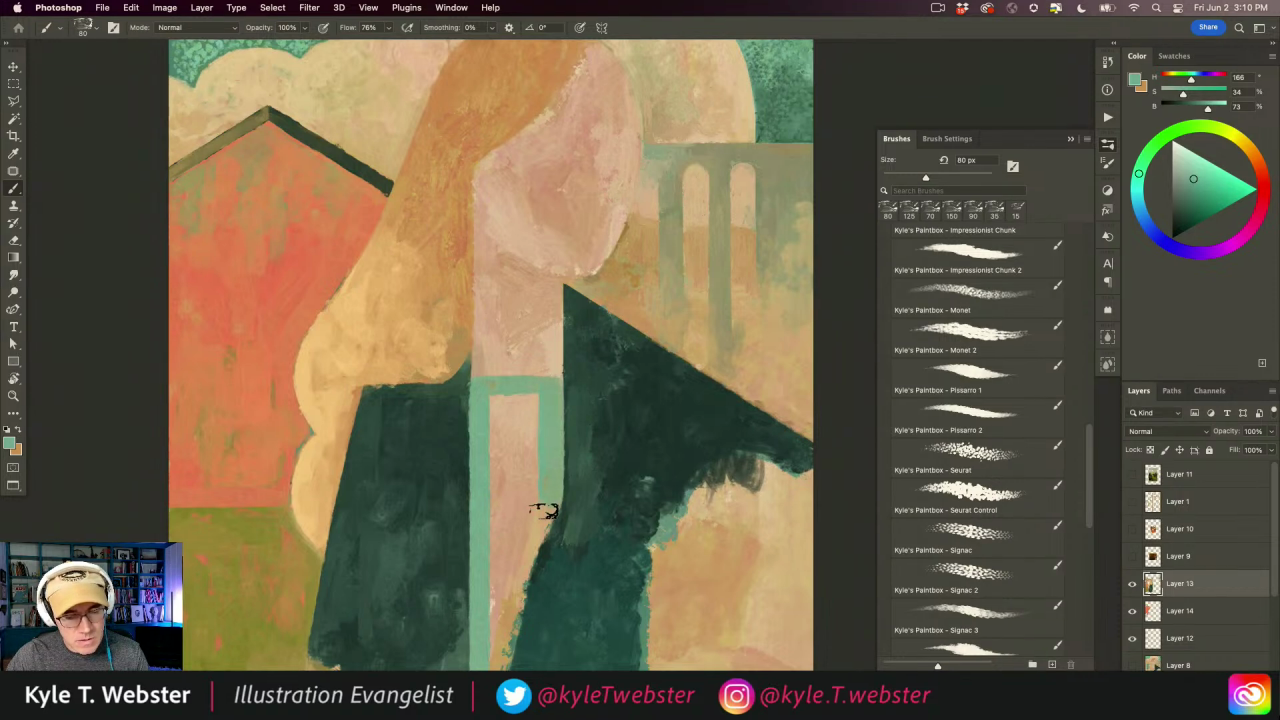
mouse_move(538, 523)
left_mouse_down()
mouse_move(518, 570)
mouse_move(548, 510)
mouse_move(526, 505)
mouse_move(523, 399)
mouse_move(504, 431)
mouse_move(494, 400)
mouse_move(516, 481)
mouse_move(496, 448)
mouse_move(494, 508)
mouse_move(514, 473)
mouse_move(510, 544)
mouse_move(490, 521)
mouse_move(498, 568)
mouse_move(524, 543)
mouse_move(494, 595)
mouse_move(514, 600)
mouse_move(501, 462)
left_mouse_up()
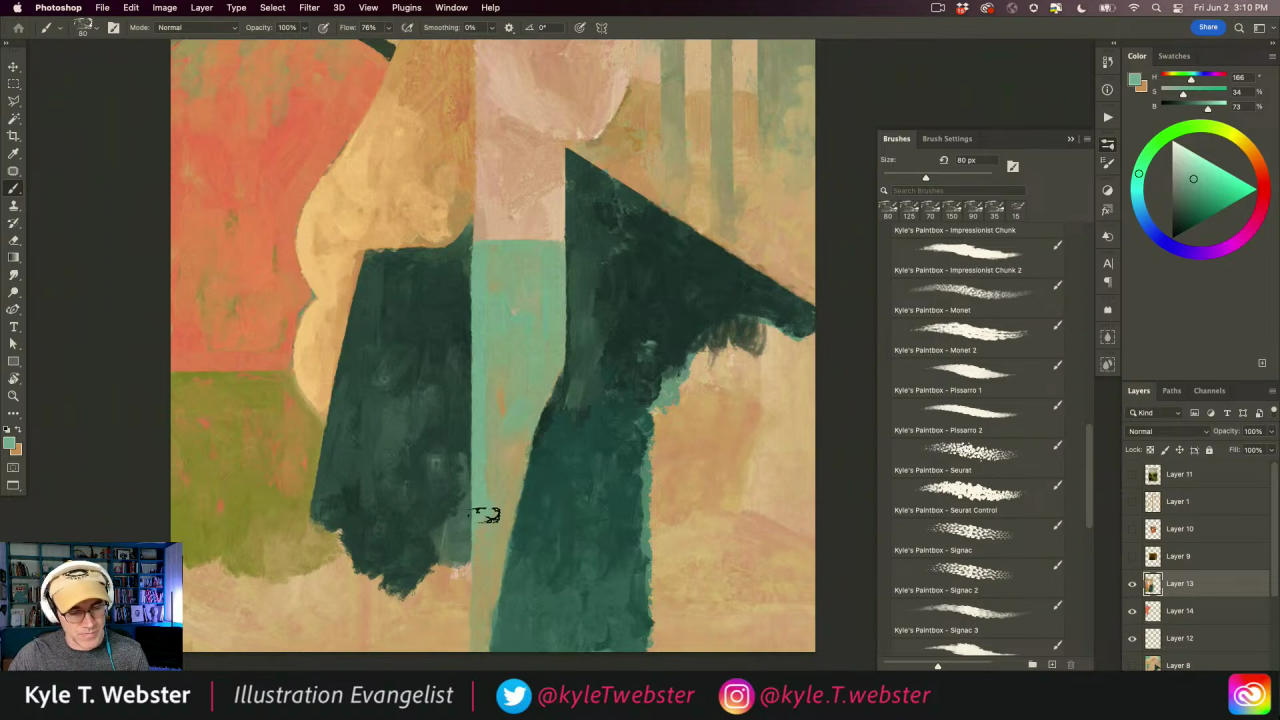
scroll(435, 499, "down", 1)
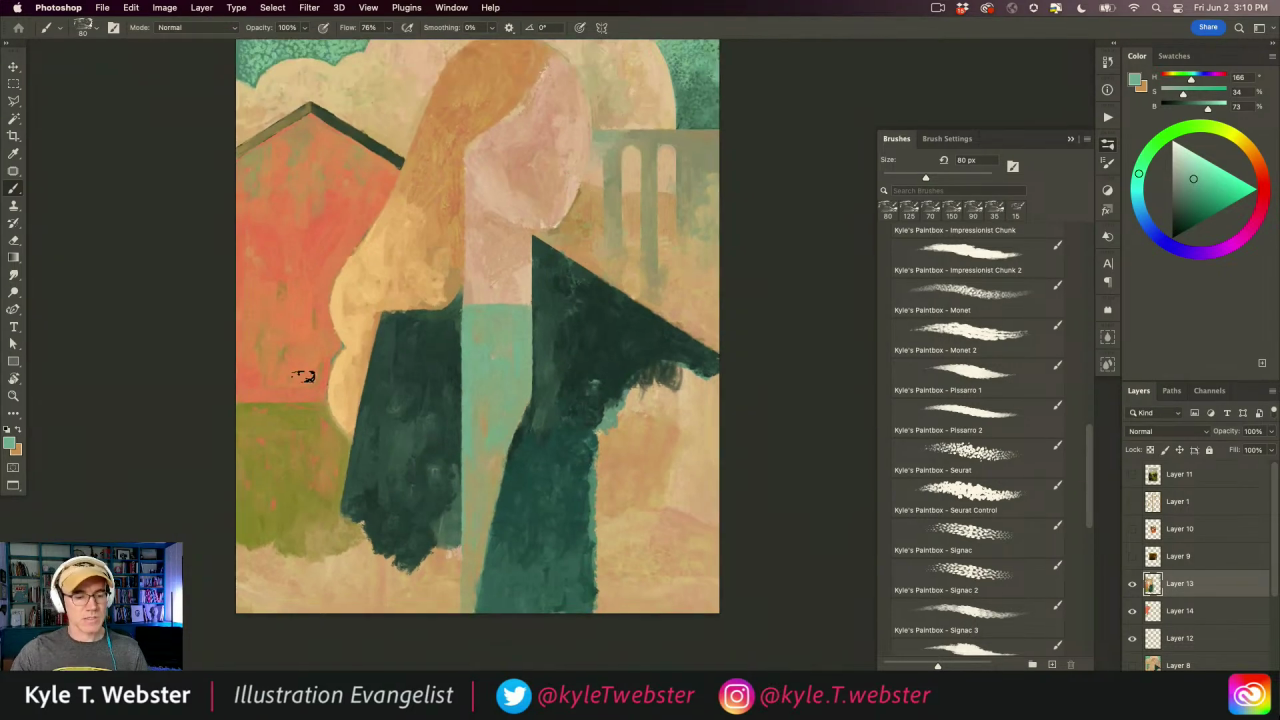
scroll(391, 484, "down", 1)
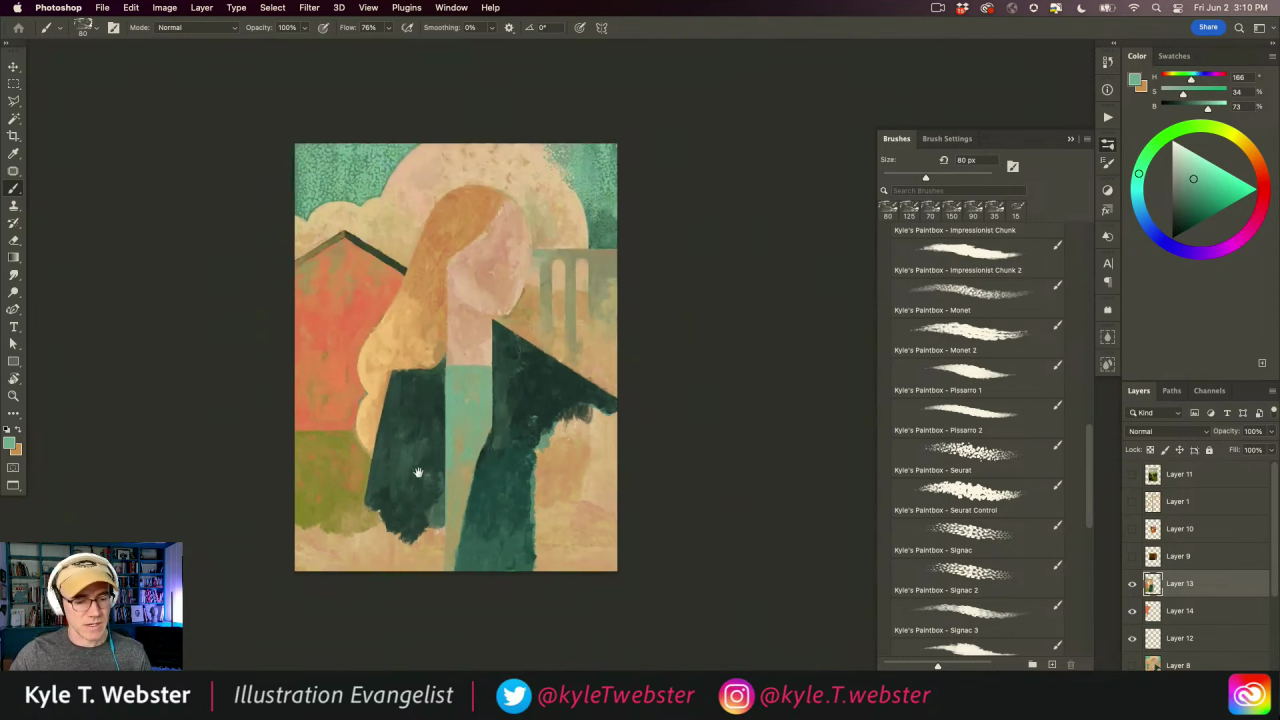
- Sample a muted dark green from the jacket (H 172, S 36, B 40) and paint one long stroke down its inner edge beside the shirt
scroll(440, 510, "up", 1)
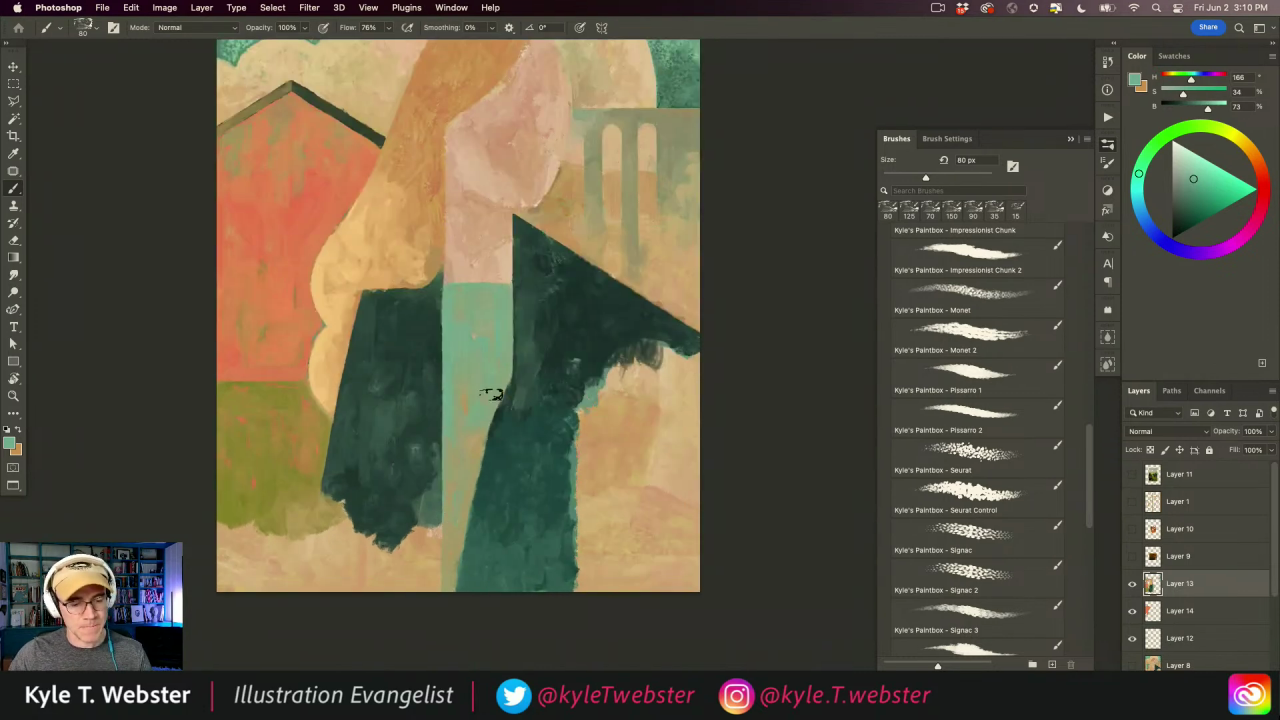
left_click(522, 387, "alt")
scroll(524, 375, "up", 1)
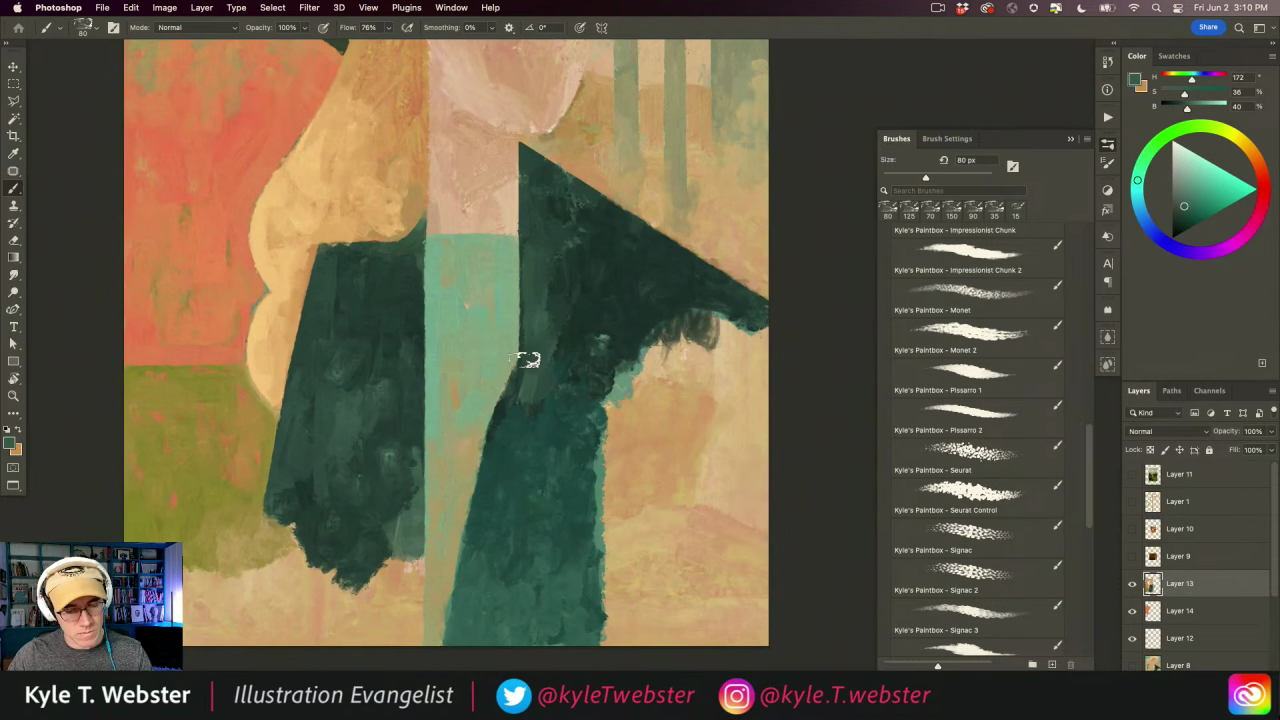
left_click_drag(511, 397, 452, 665)
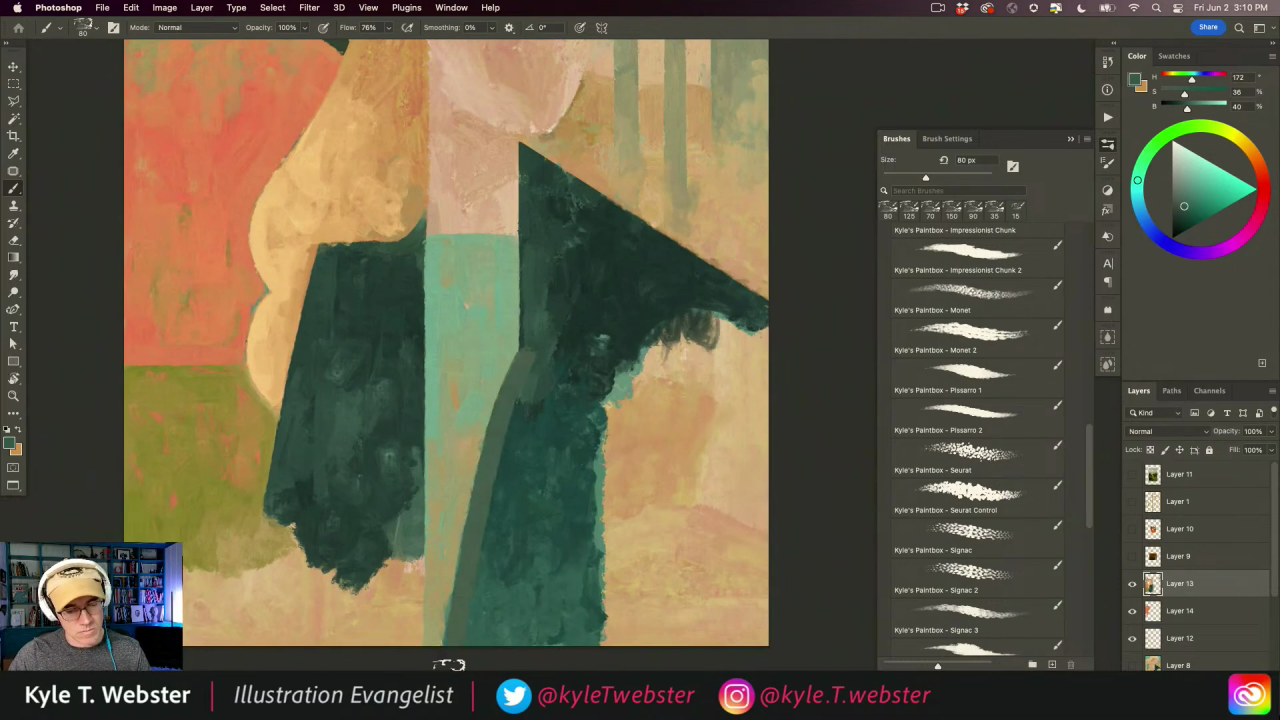
- Blend the new edge stroke into the jacket using sampled dark teals (H 180, S 58, B 32 and H 172, S 49, B 40)
left_click(513, 426, "alt")
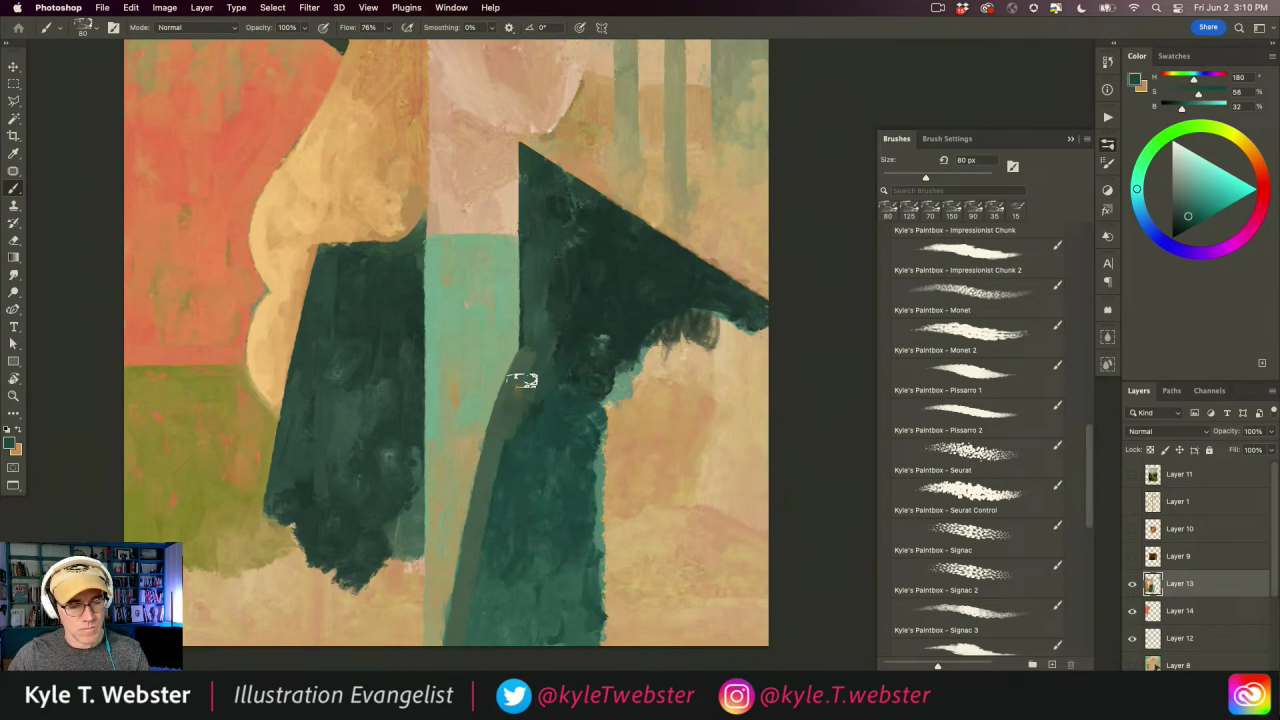
mouse_move(524, 397)
left_mouse_down()
mouse_move(532, 360)
mouse_move(504, 444)
left_mouse_up()
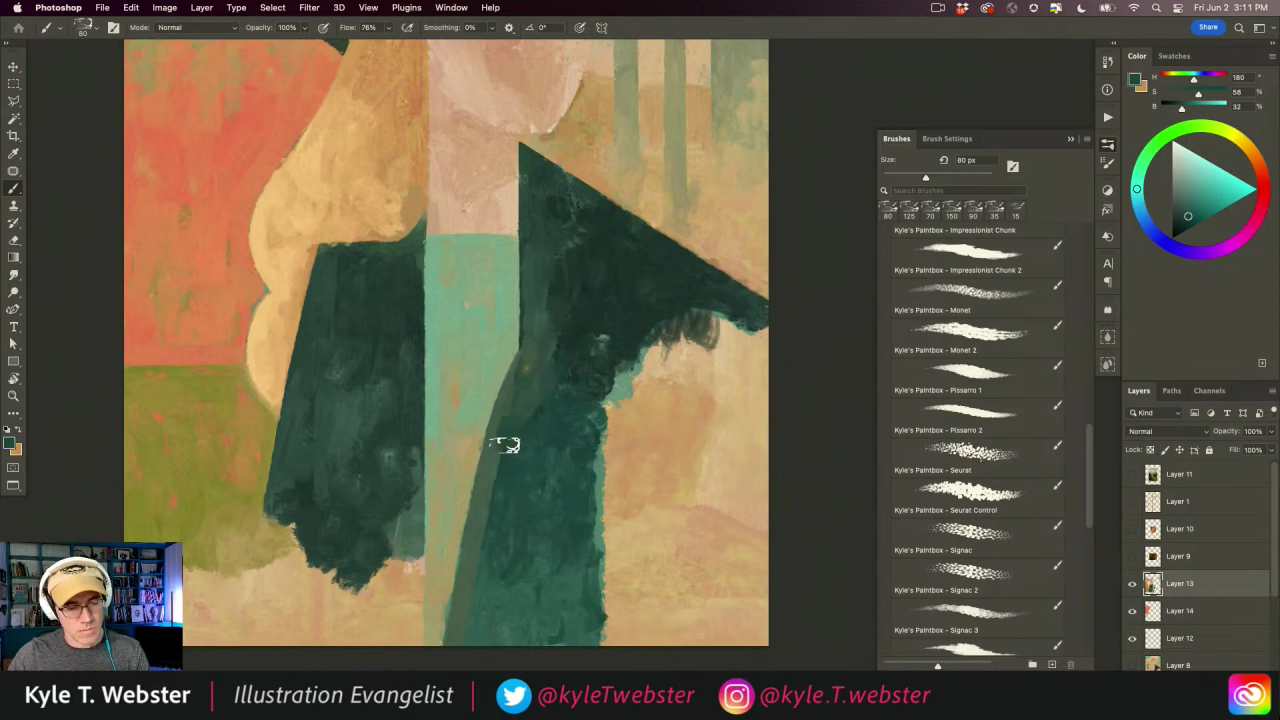
left_click(478, 583, "alt")
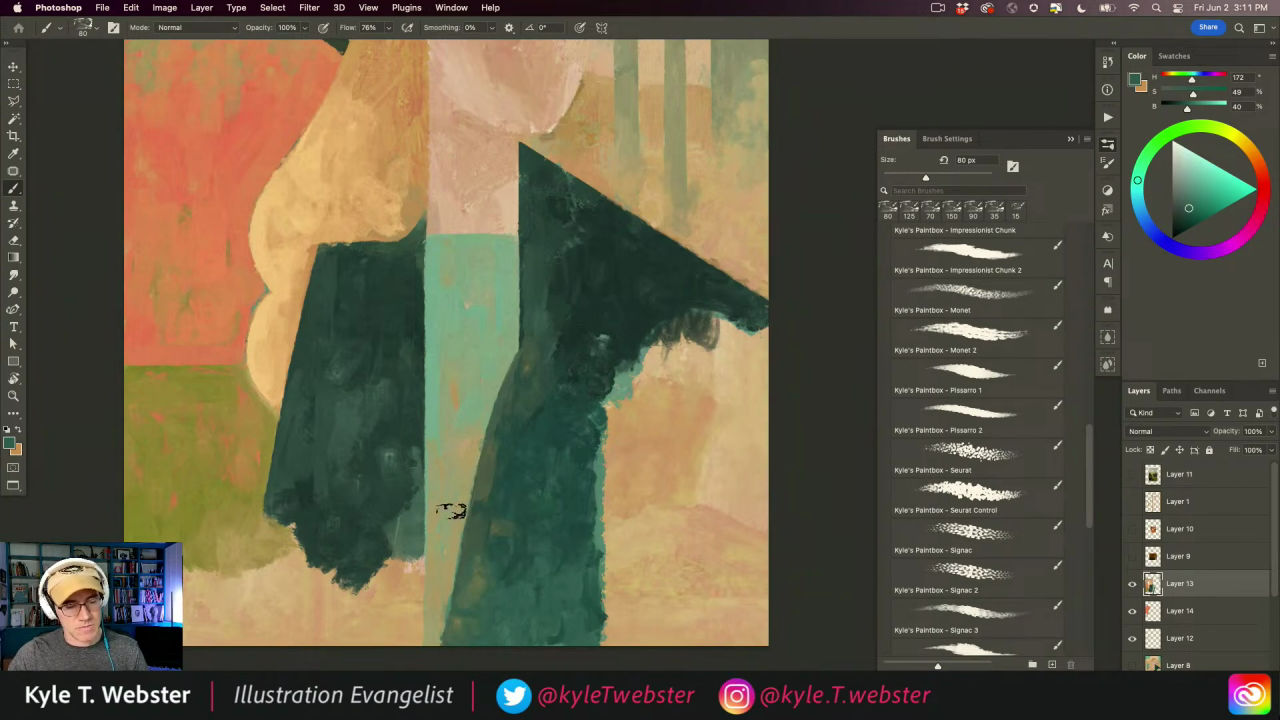
left_click_drag(432, 549, 318, 478)
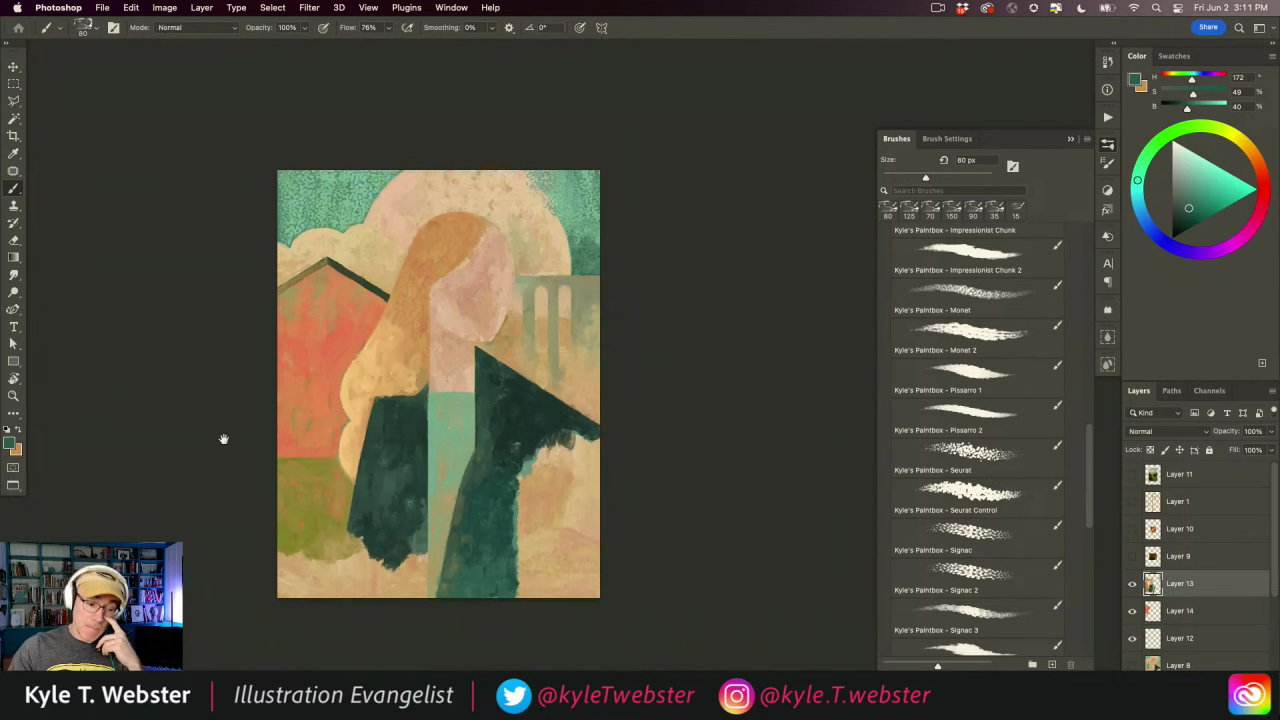
- Show Layer 11 and examine its landscape painting over the portrait
left_click(450, 429, "super")
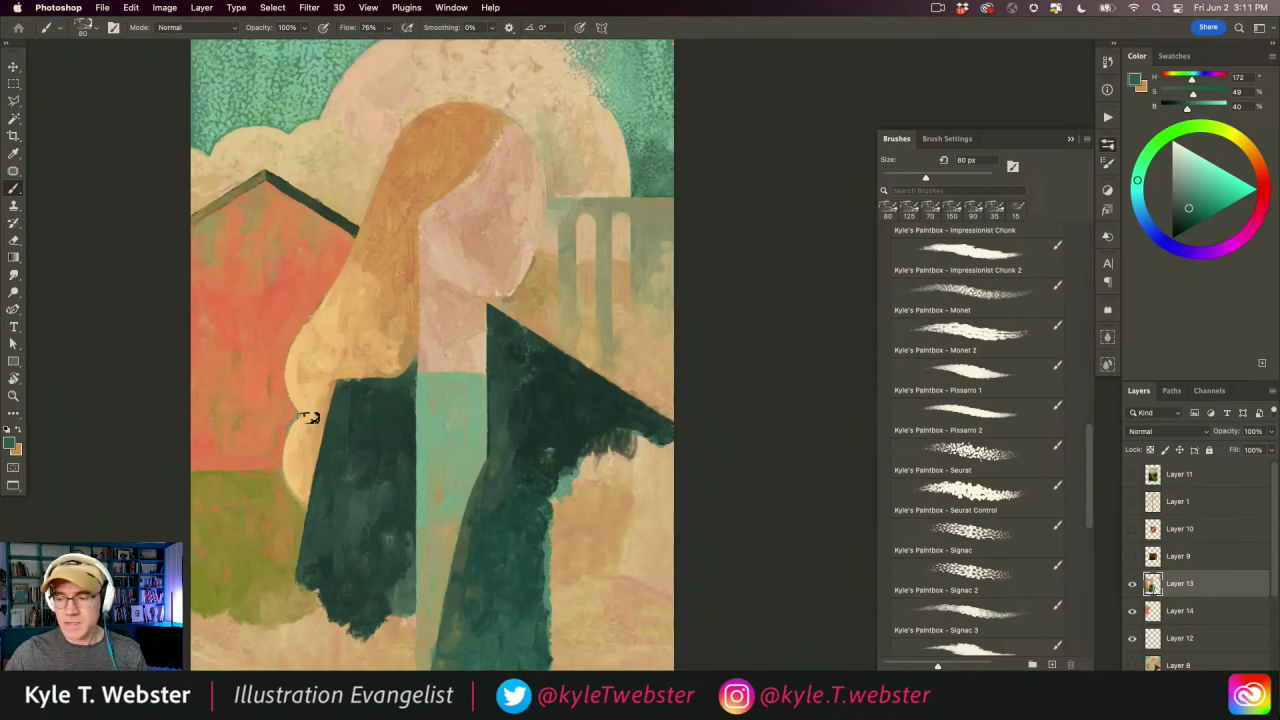
left_click(1131, 476)
left_click(492, 406, "super")
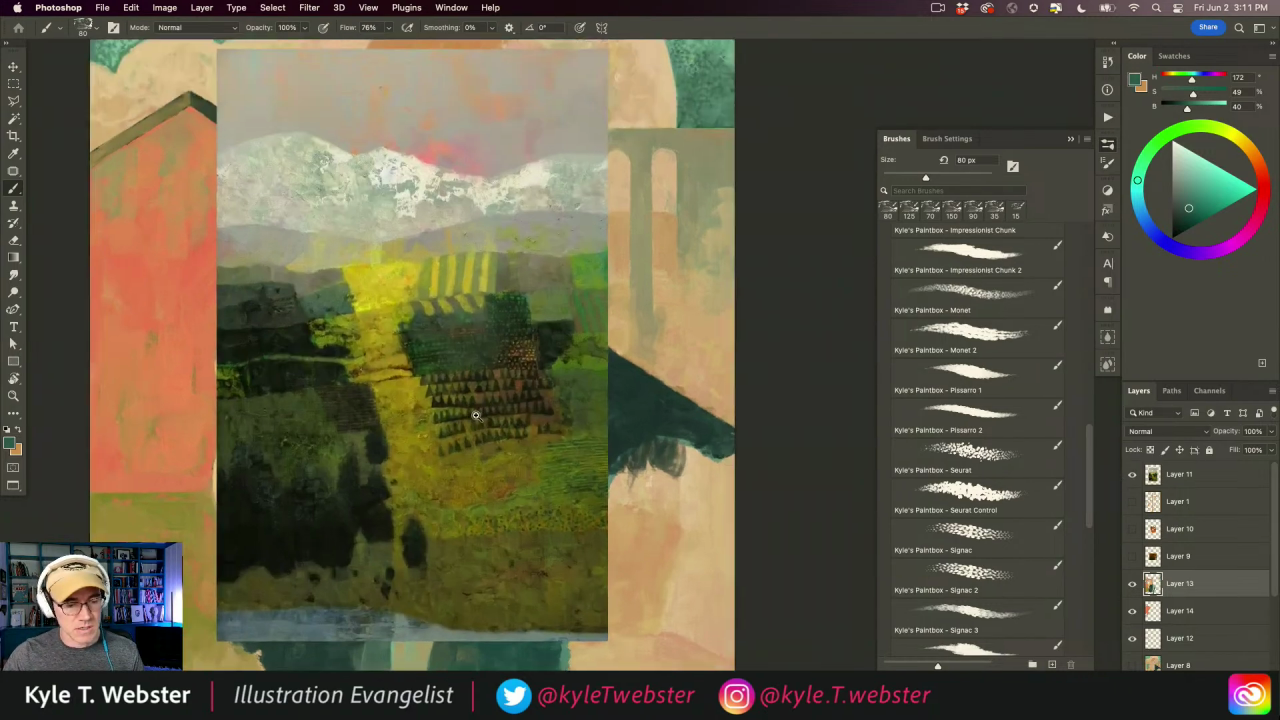
mouse_move(426, 511)
left_mouse_down()
mouse_move(400, 509)
mouse_move(416, 464)
left_mouse_up()
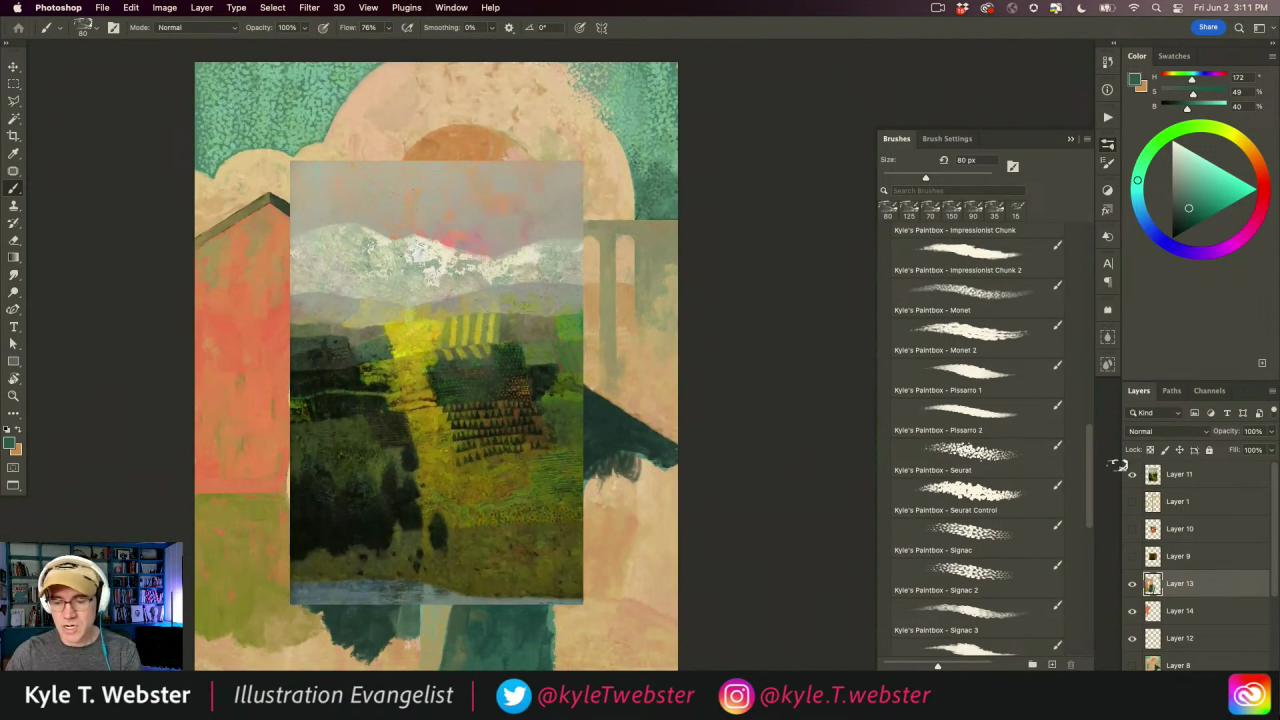
- Hide Layer 11 and mix a muted brown (H 26, S 41, B 48) starting from a colour sampled off the house
left_click(1131, 476)
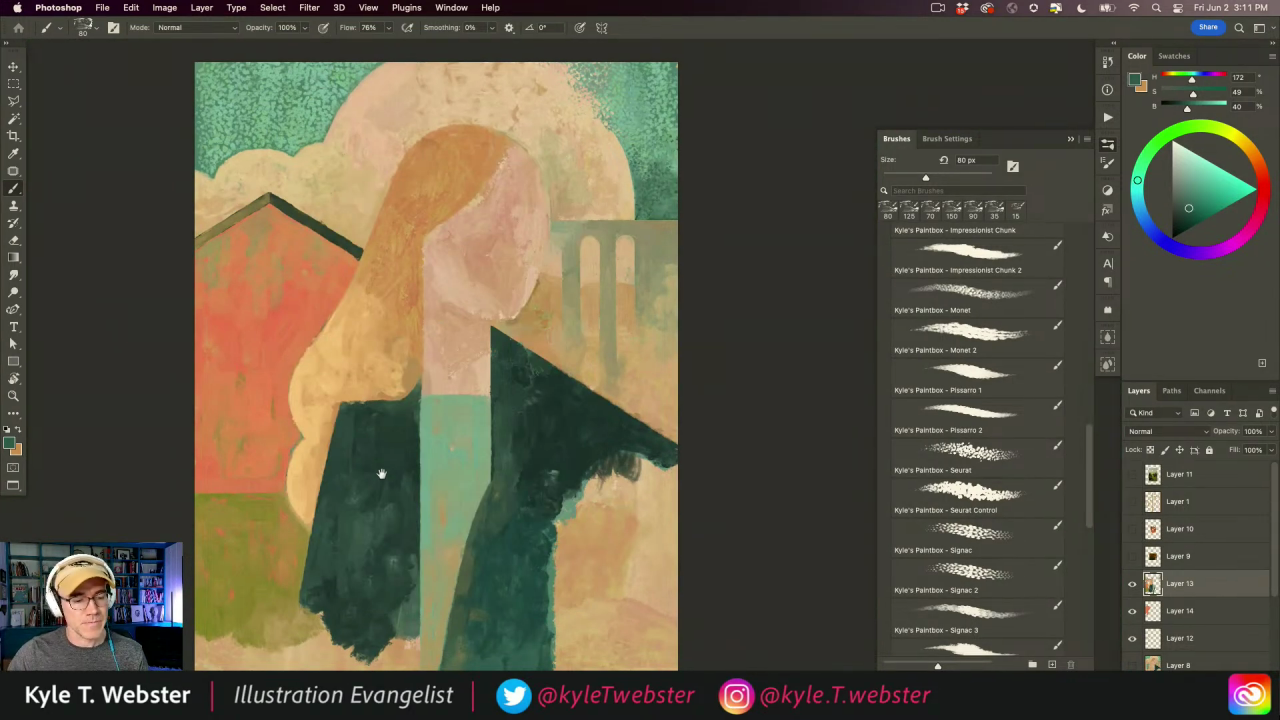
left_click_drag(368, 463, 421, 477)
left_click(394, 290, "alt")
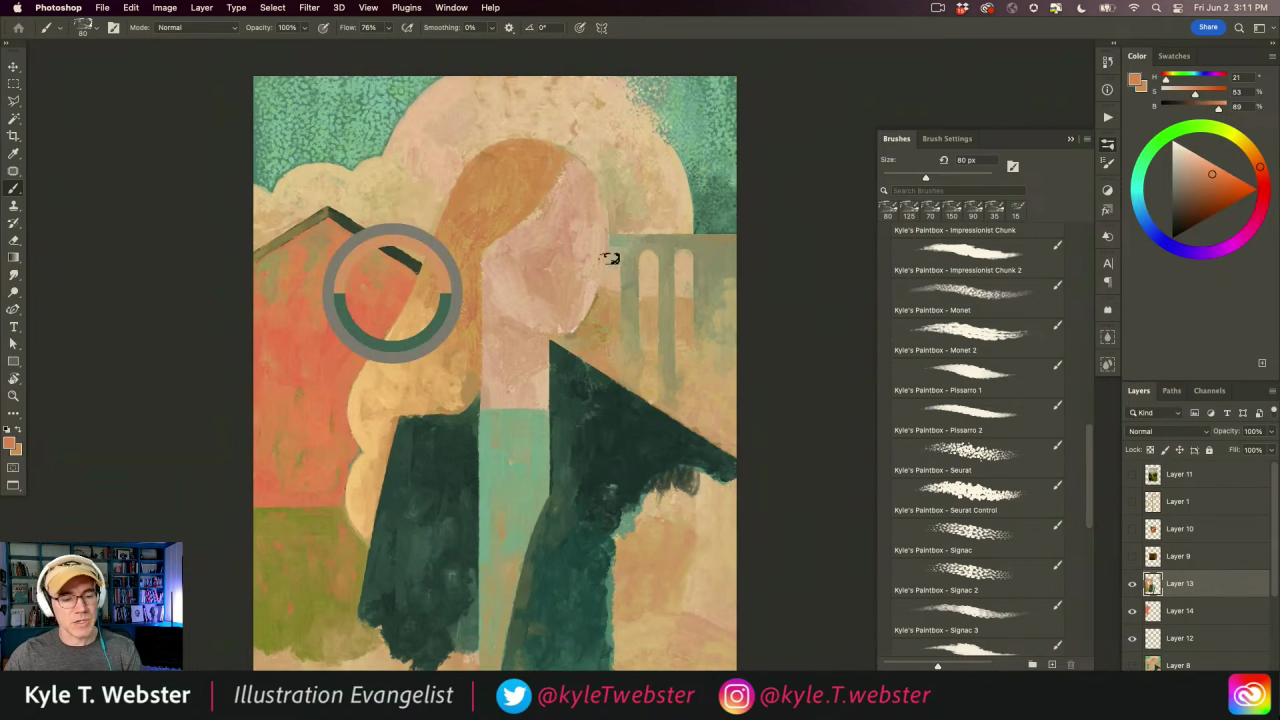
left_click(1190, 200)
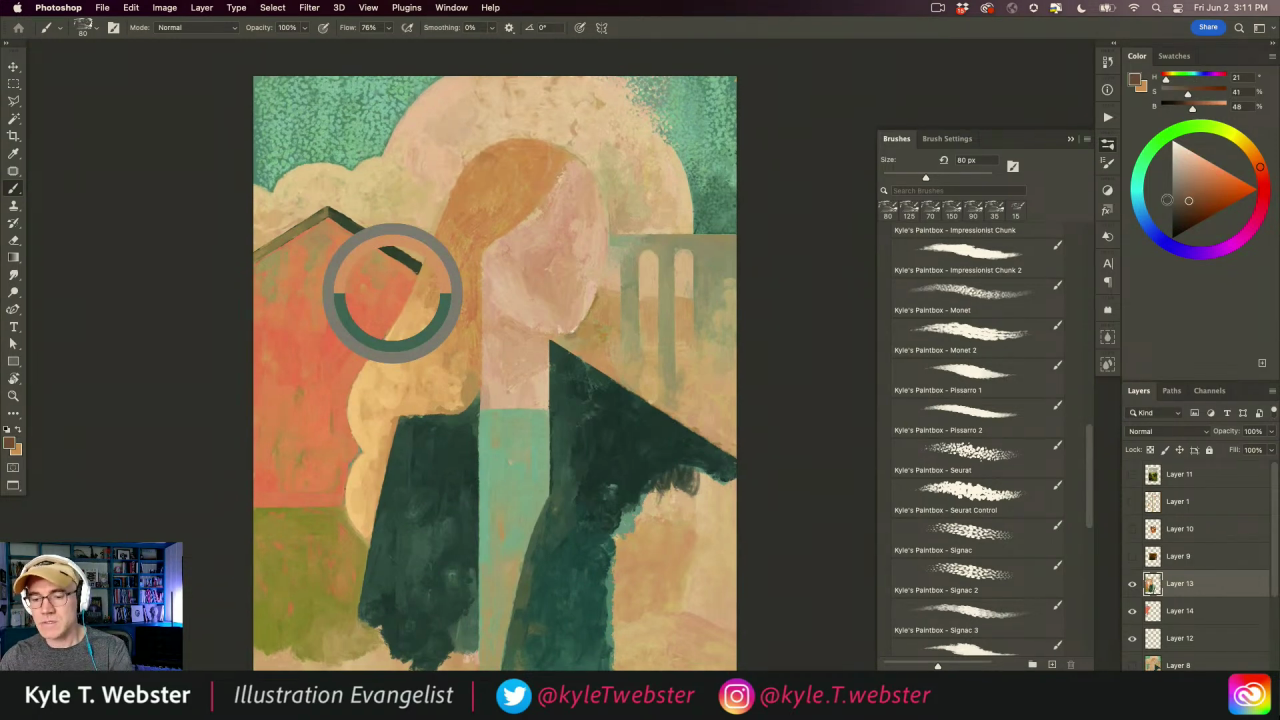
left_click(530, 448, "ctrl")
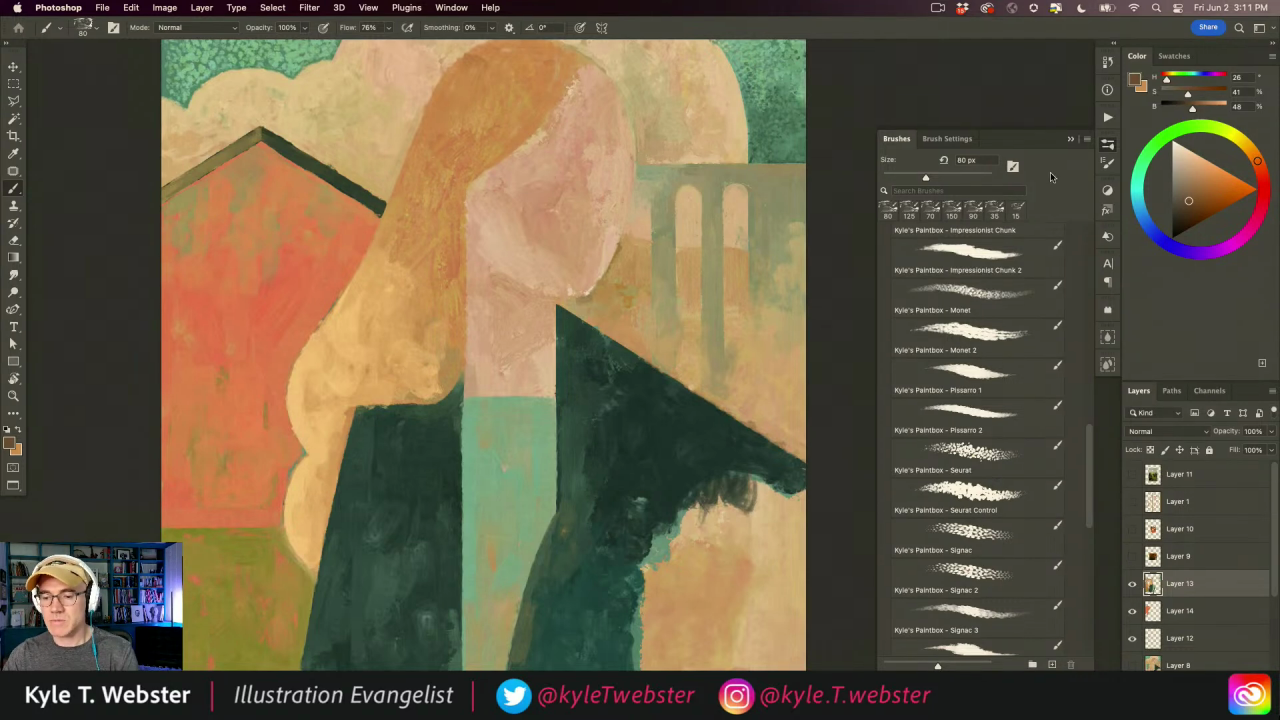
scroll(366, 457, "right", 2)
scroll(366, 457, "down", 1)
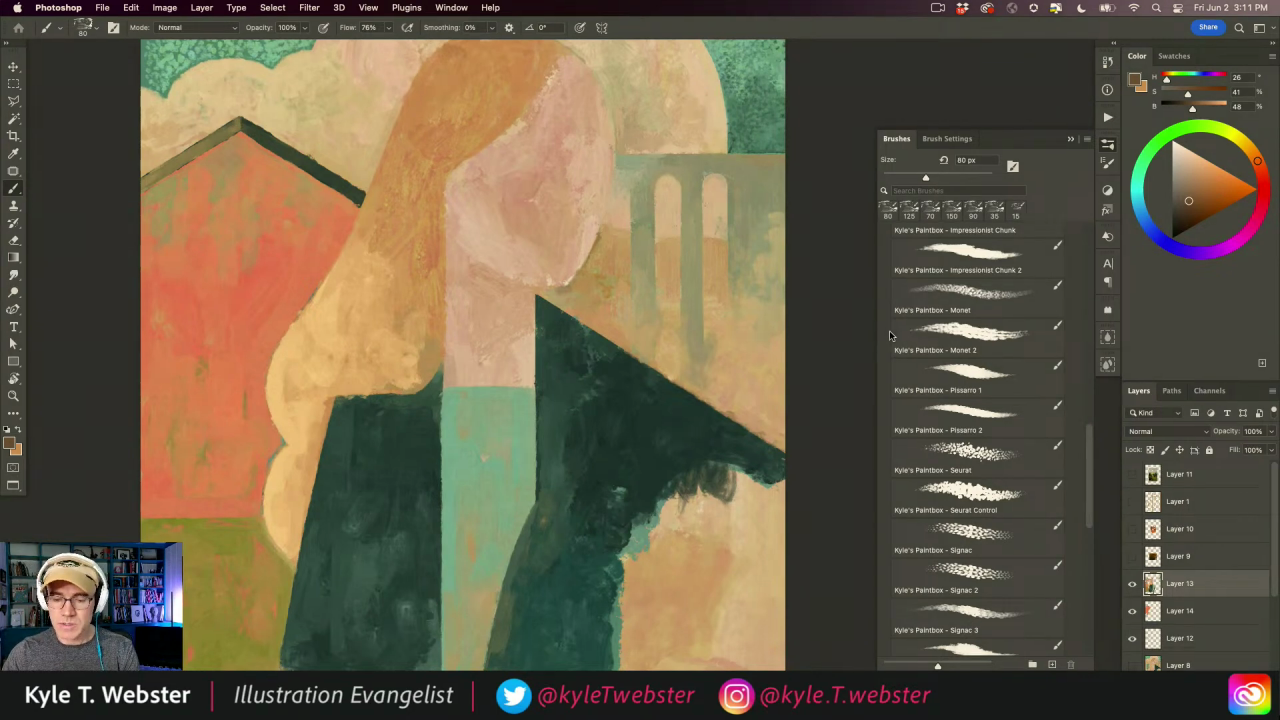
- Choose the Kyle's Paintbox - Creamy brush from the megapack's Paintbox set and add a new layer above Layer 13
scroll(925, 316, "up", 5)
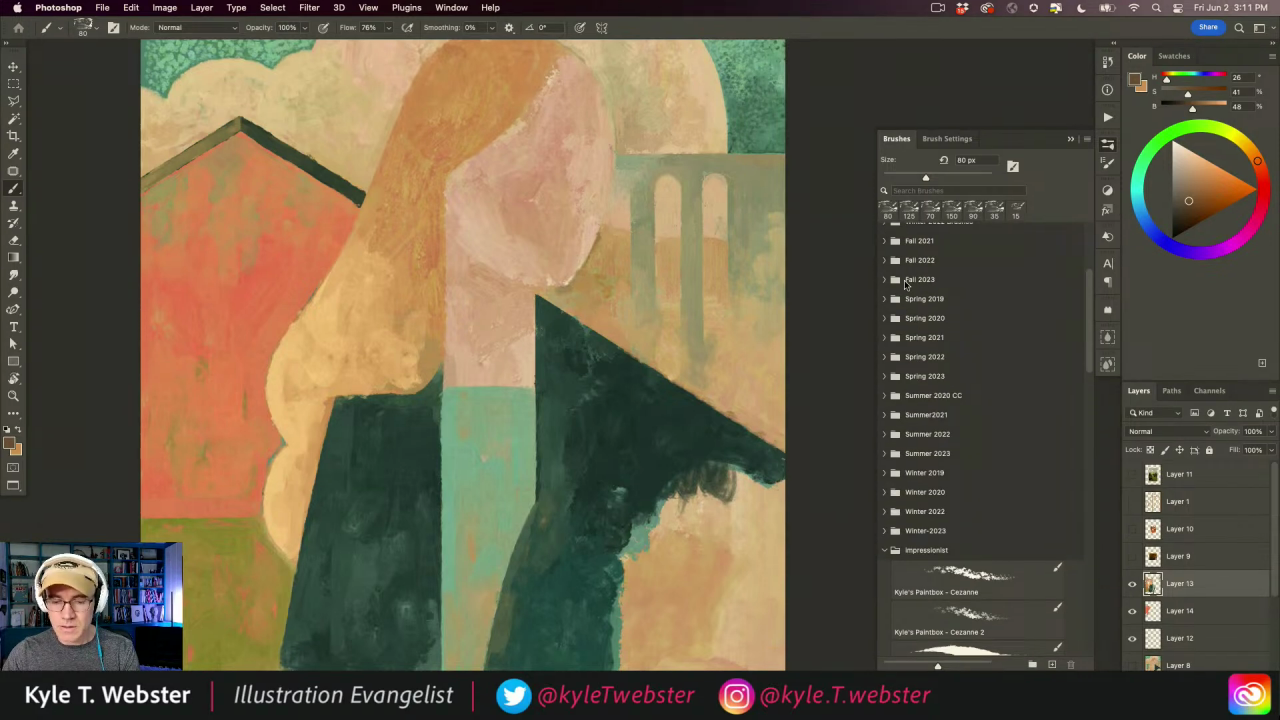
scroll(905, 284, "up", 5)
left_click(891, 293)
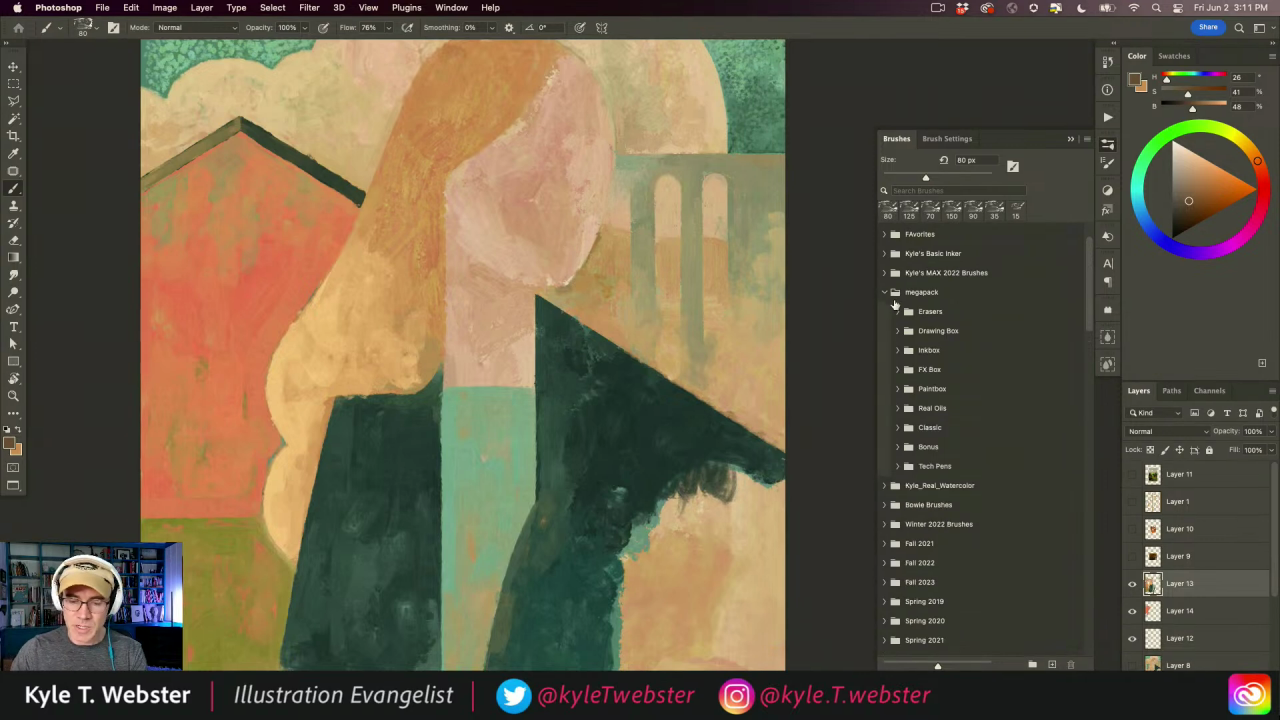
left_click(897, 390)
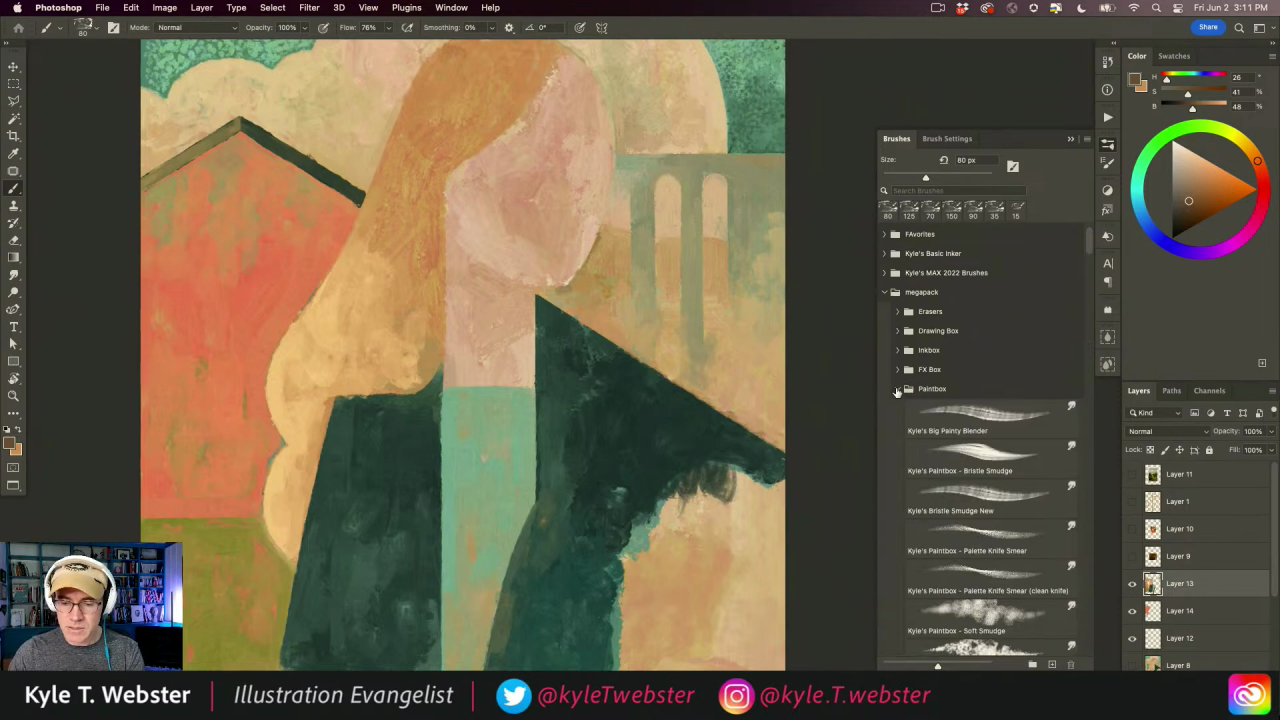
left_click_drag(1087, 247, 1080, 322)
left_click(970, 311)
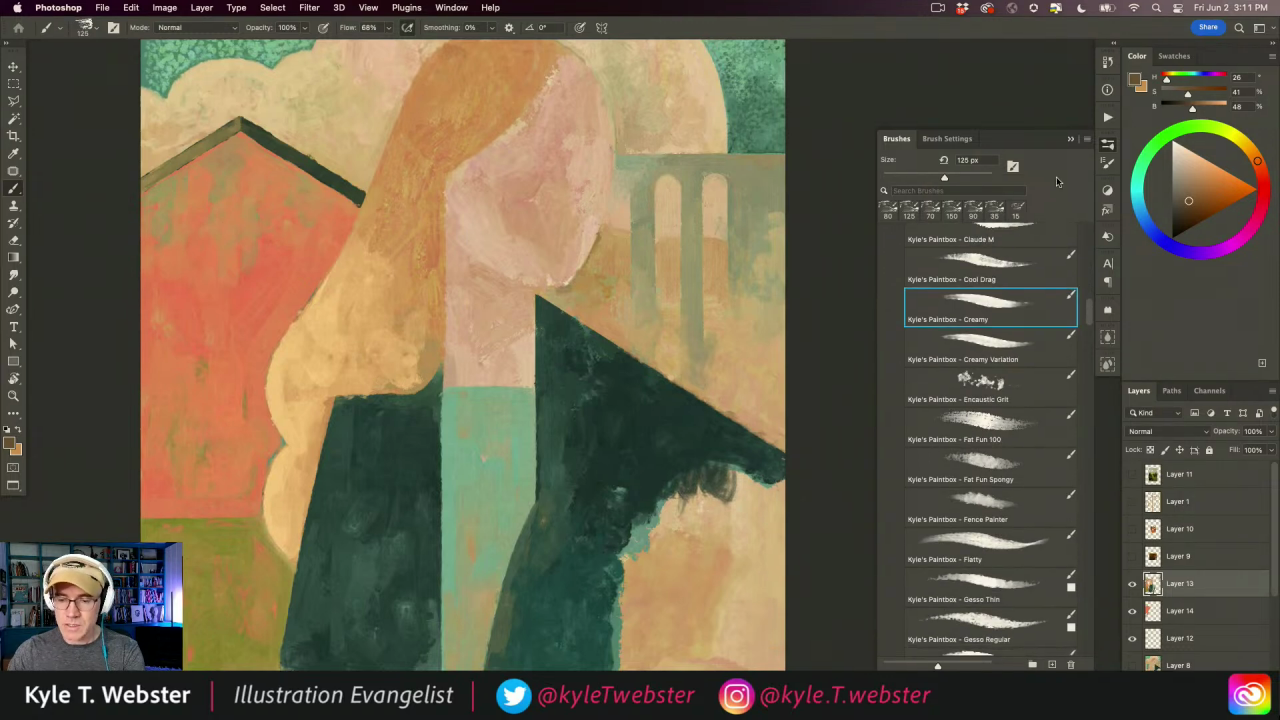
left_click(1071, 141)
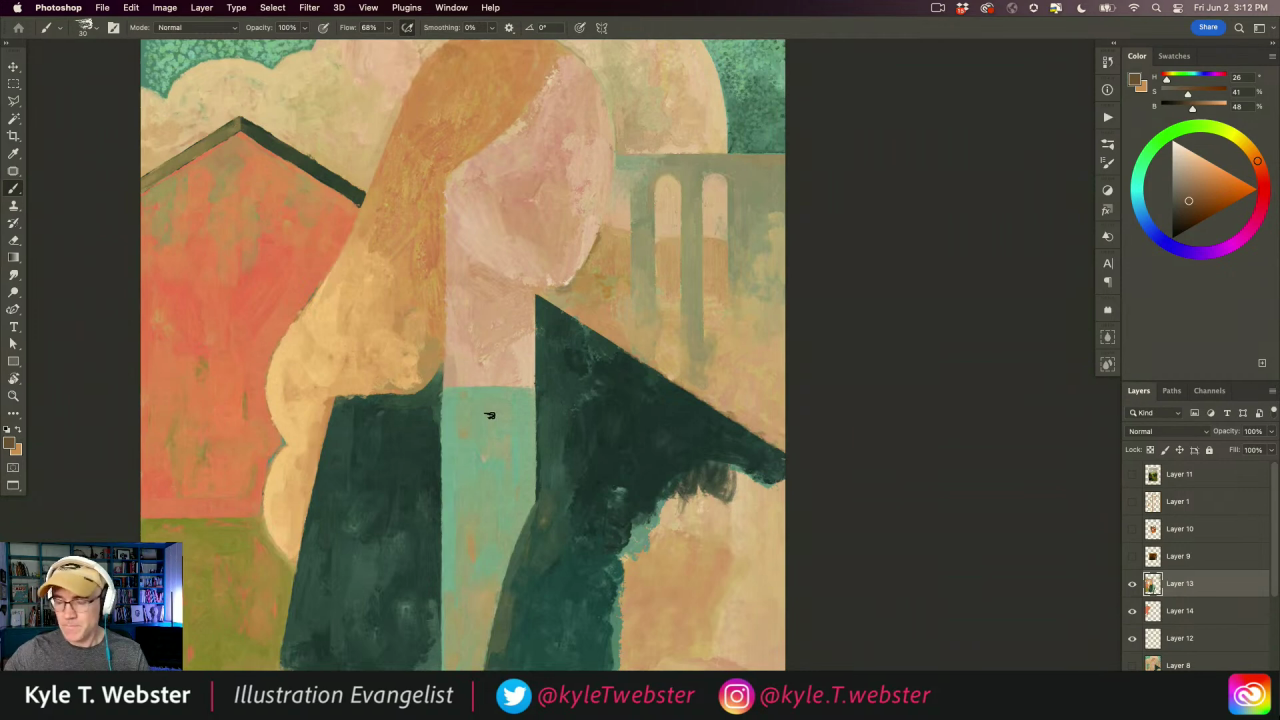
key("super+equal")
key("super+shift+alt+n")
- Try painting a row of four small brown triangles across the upper edge of the teal shirt
mouse_move(514, 340)
left_mouse_down()
mouse_move(503, 337)
mouse_move(512, 344)
left_mouse_up()
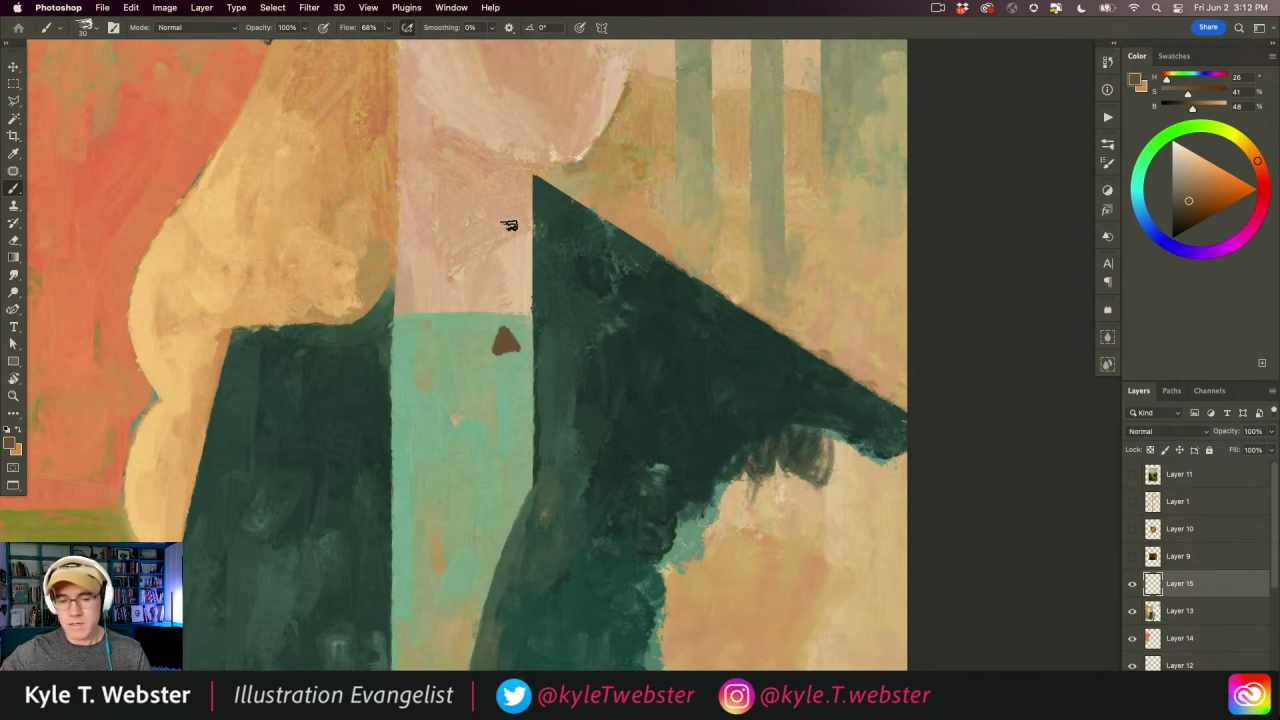
key("bracketleft")
left_click_drag(490, 350, 478, 329)
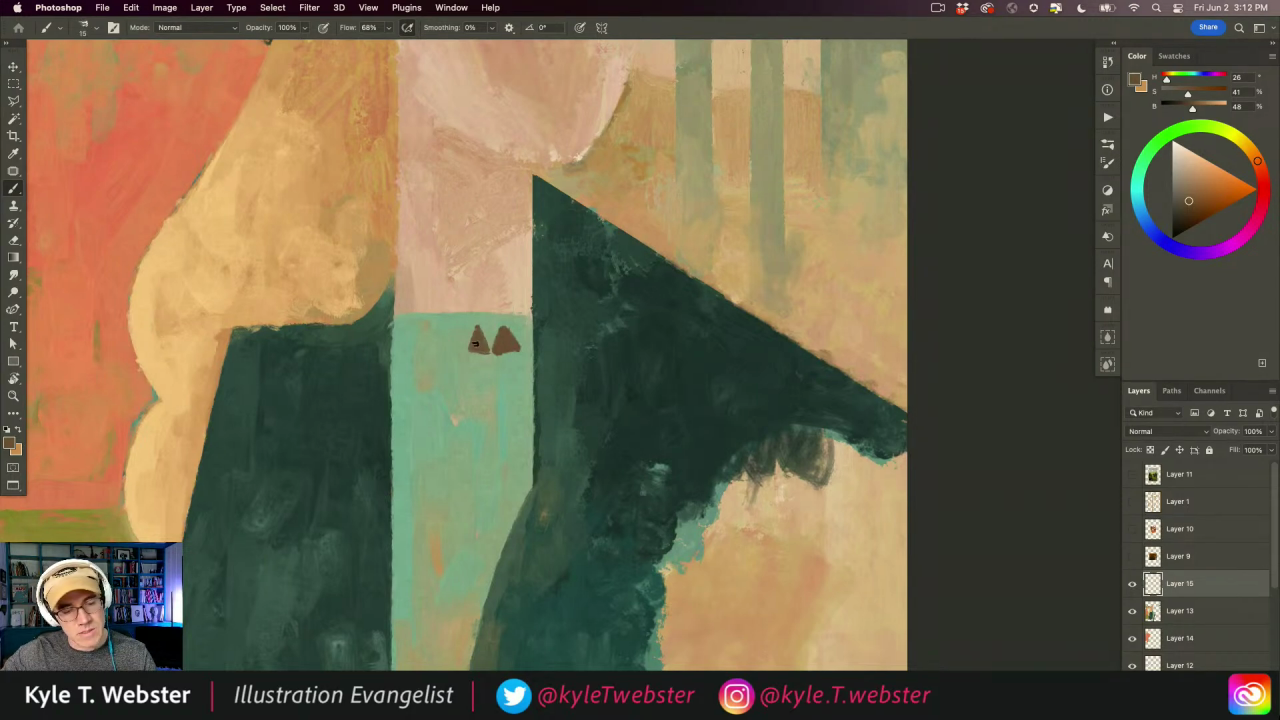
left_click_drag(462, 349, 454, 328)
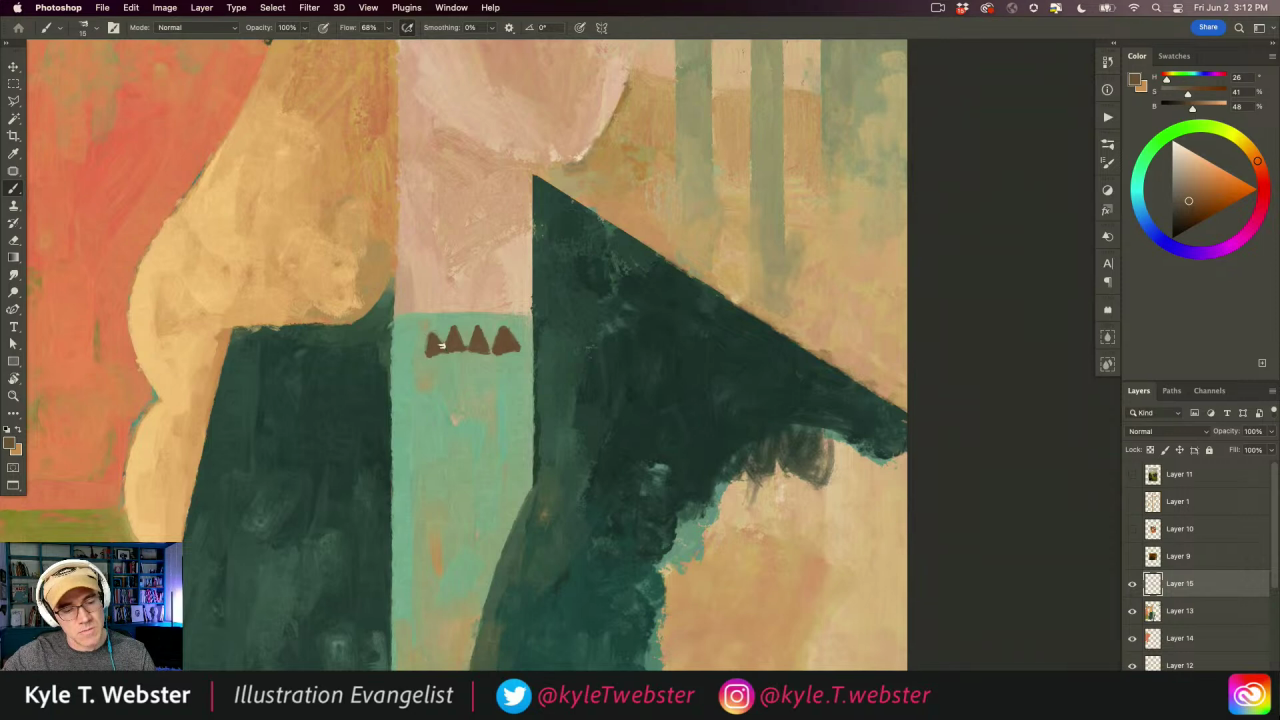
left_click(381, 519, "alt")
left_click(378, 518, "alt")
left_click(380, 516, "alt")
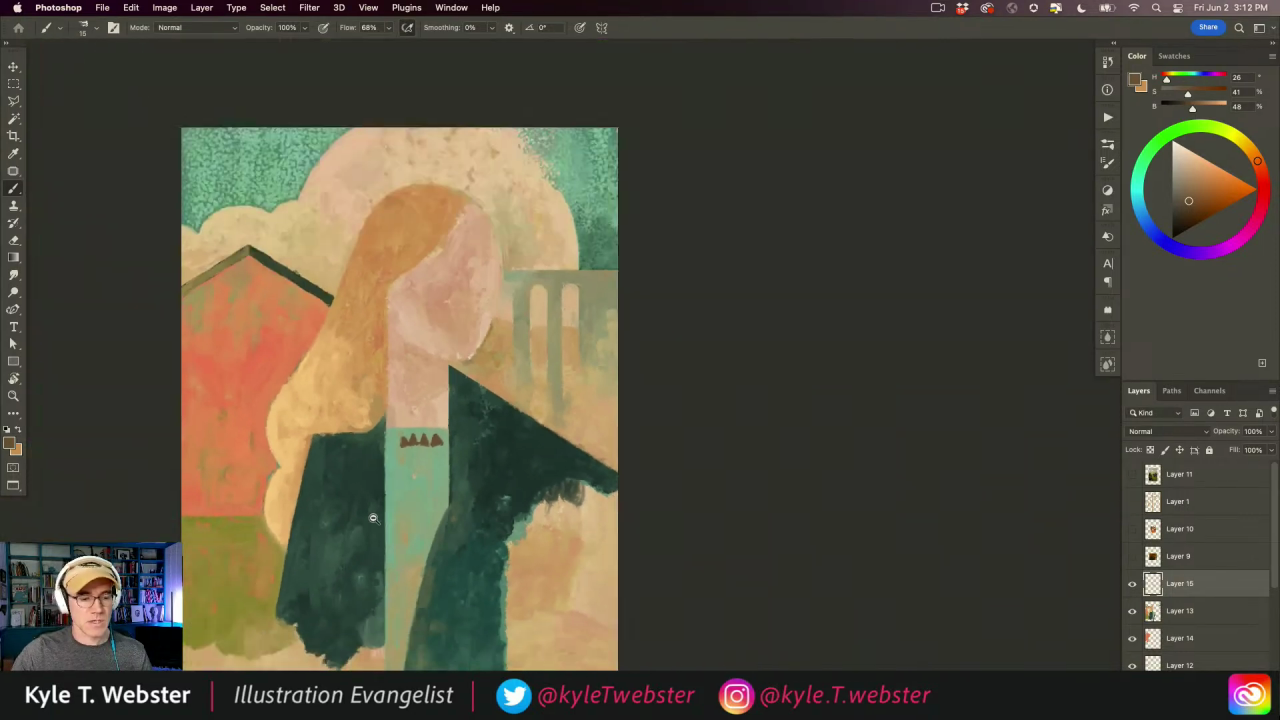
left_click(384, 511, "super")
left_click(384, 508, "super")
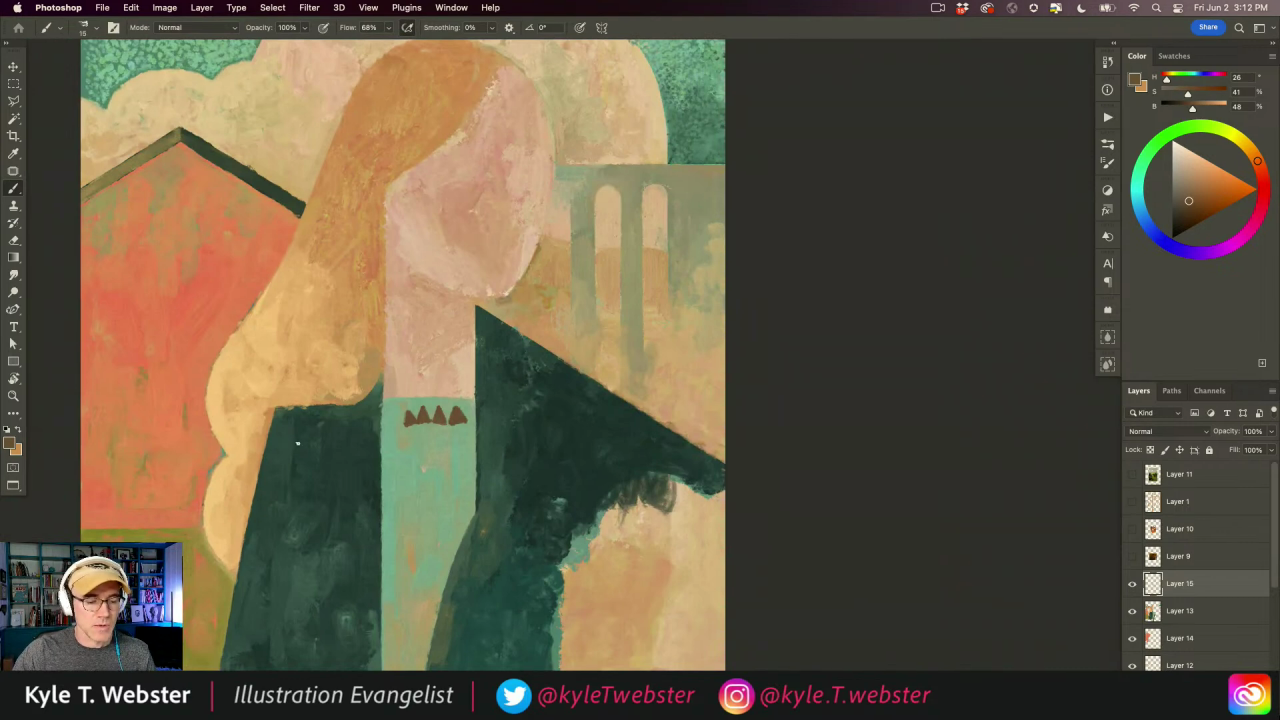
key("super+z")
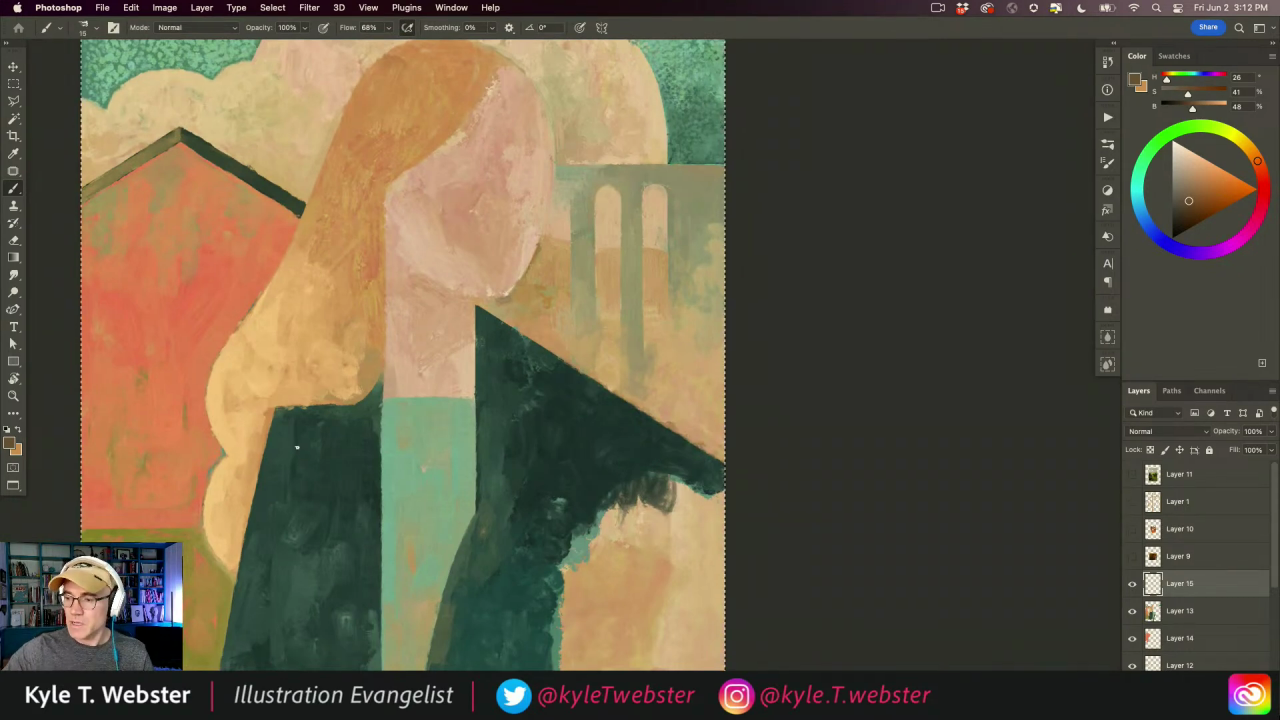
- Create a new blank portrait-format document, add an empty layer and reset the foreground colour to black
key("super+n")
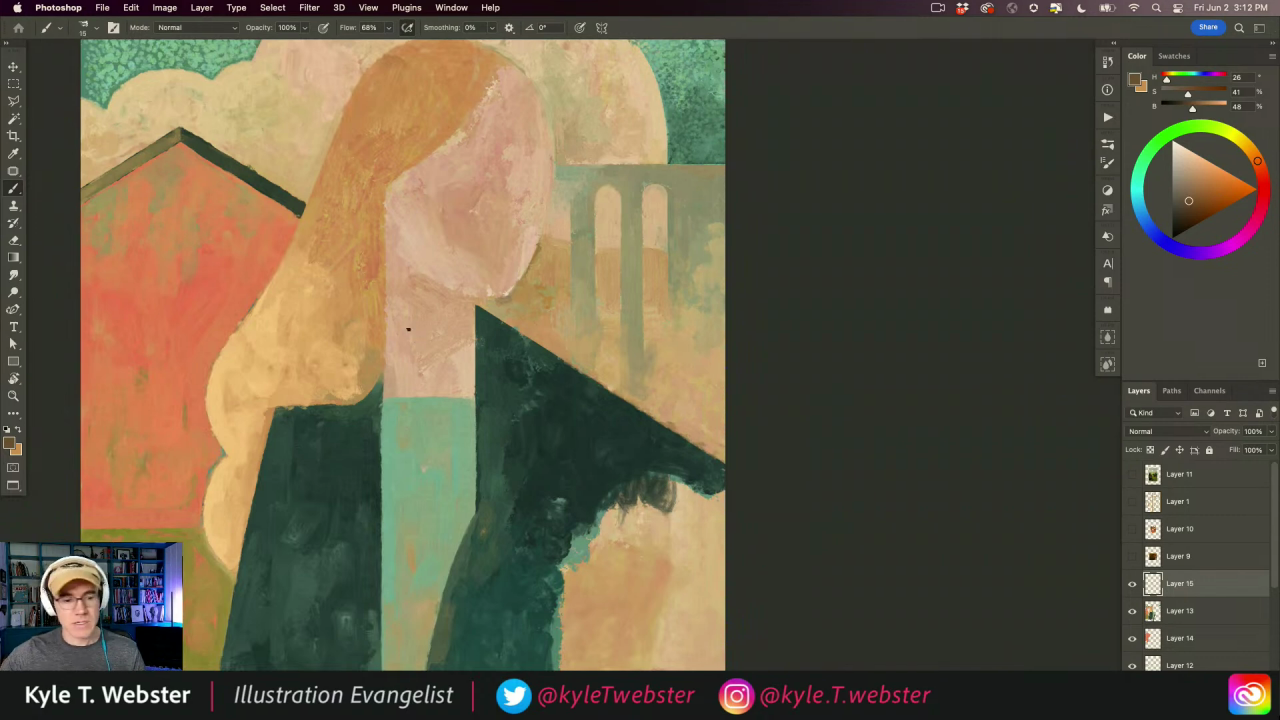
key("Return")
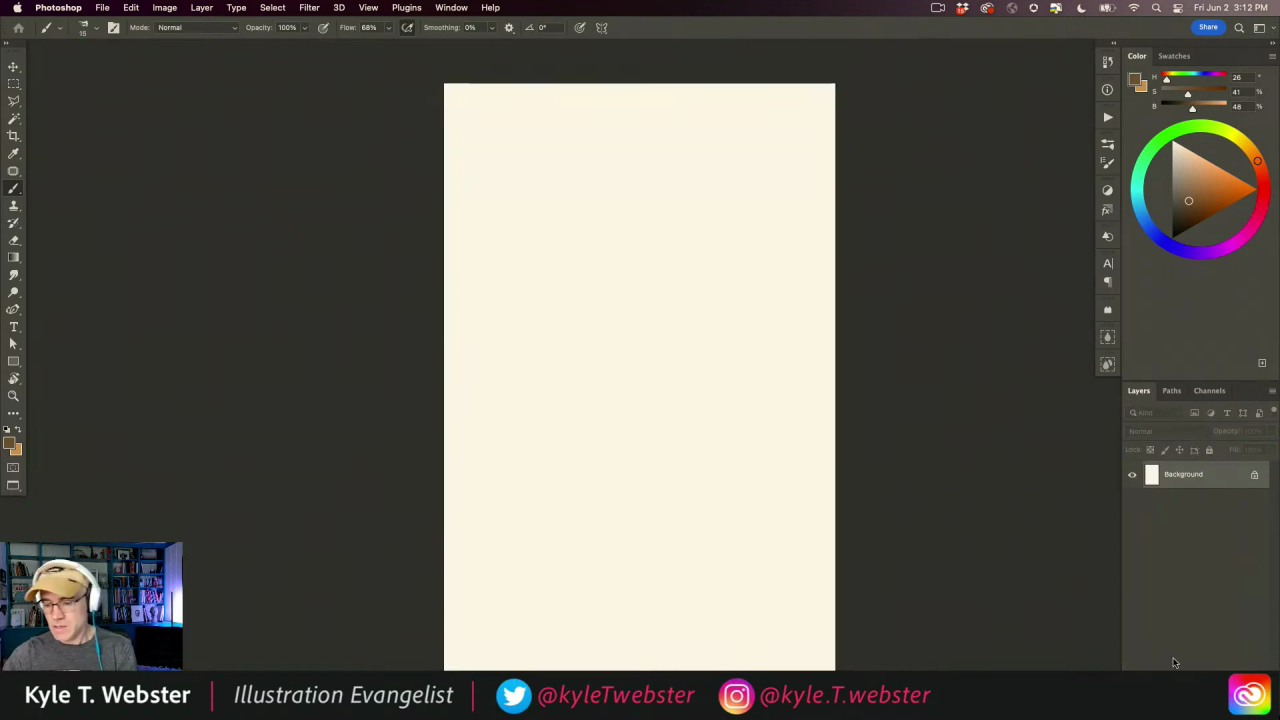
left_click(1238, 711)
key("d")
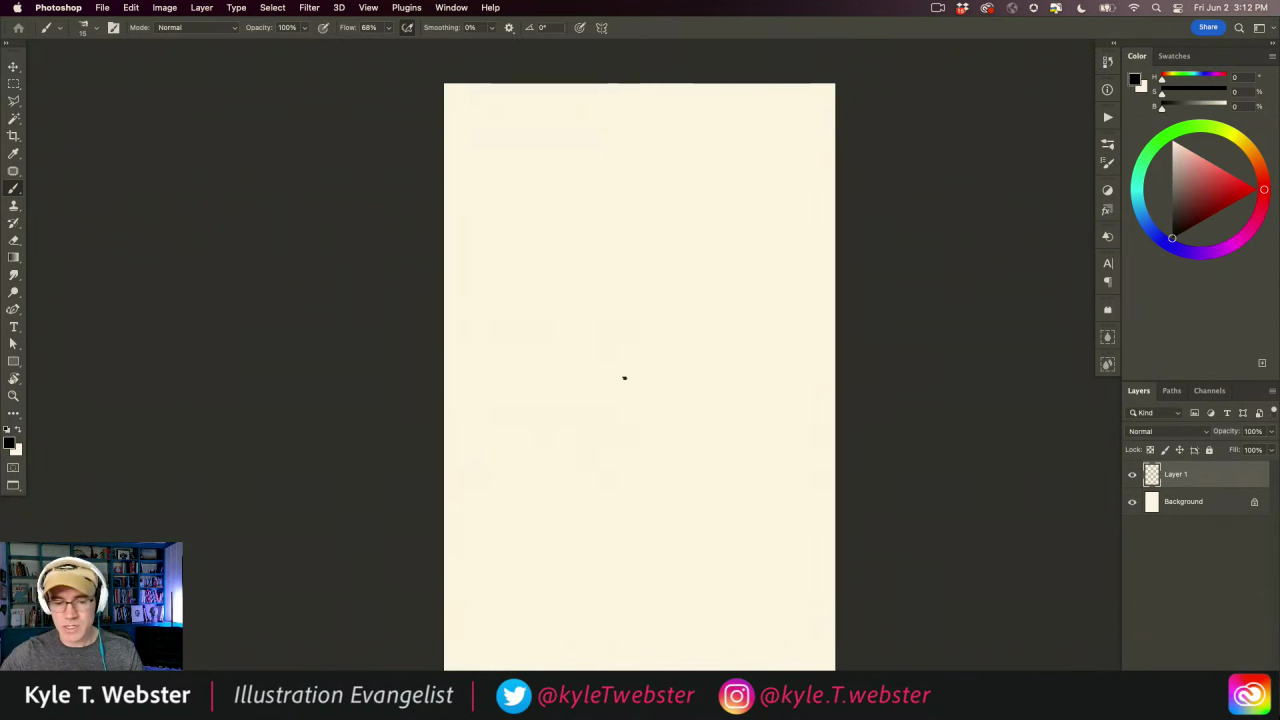
- Enlarge the brush to 35 px and paint a solid black triangle near the middle of the page
key("bracketright")
key("bracketright")
key("bracketright")
mouse_move(654, 391)
left_mouse_down()
mouse_move(622, 353)
mouse_move(608, 393)
mouse_move(654, 391)
left_mouse_up()
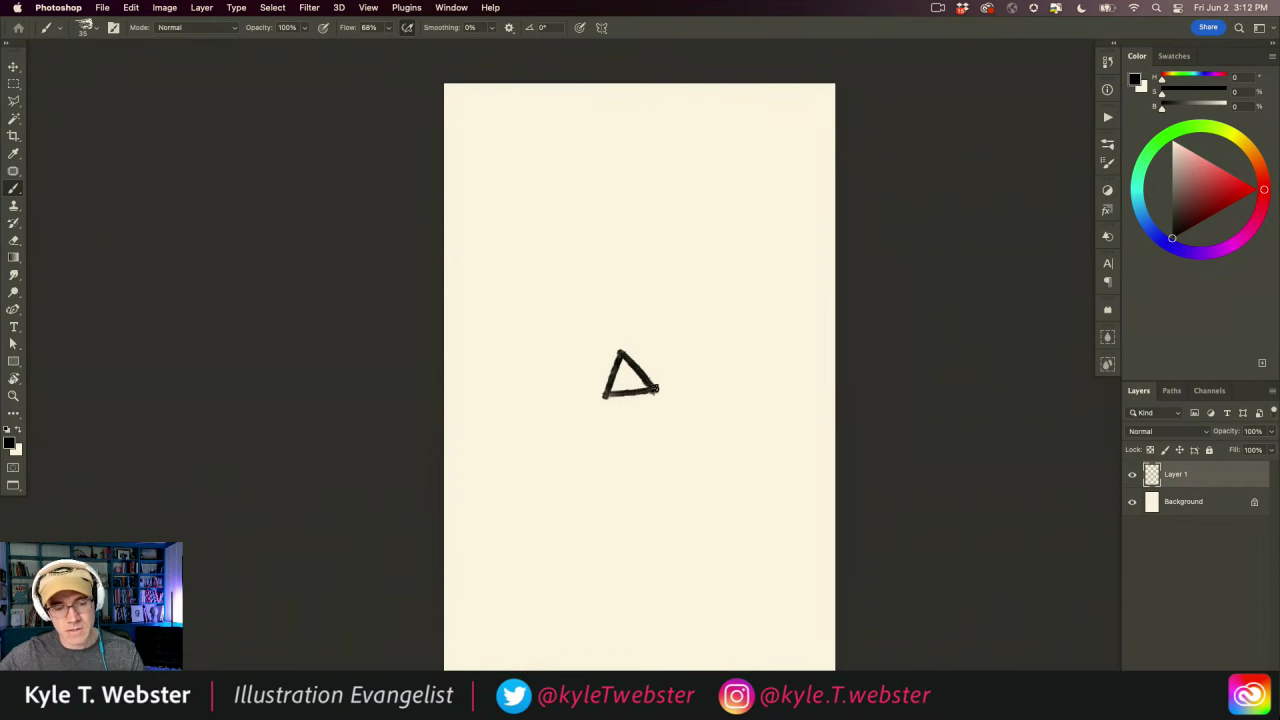
scroll(650, 388, "up", 3)
mouse_move(598, 342)
left_mouse_down()
mouse_move(633, 376)
mouse_move(607, 330)
mouse_move(626, 393)
mouse_move(588, 392)
mouse_move(633, 385)
mouse_move(684, 400)
mouse_move(583, 230)
mouse_move(548, 390)
mouse_move(583, 276)
mouse_move(580, 340)
mouse_move(548, 411)
mouse_move(675, 404)
mouse_move(550, 417)
mouse_move(681, 406)
mouse_move(569, 415)
left_mouse_up()
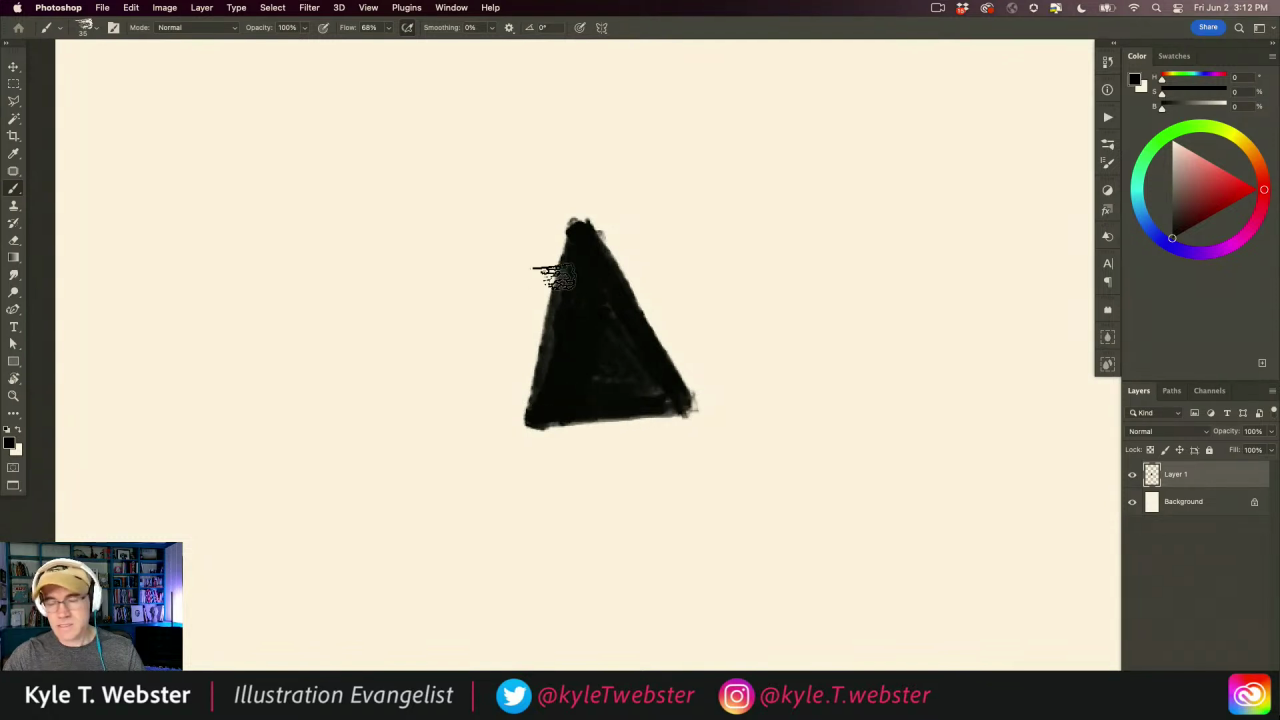
- Trim the rough corners and edges of the black triangle with lasso selections and deselect
key("l")
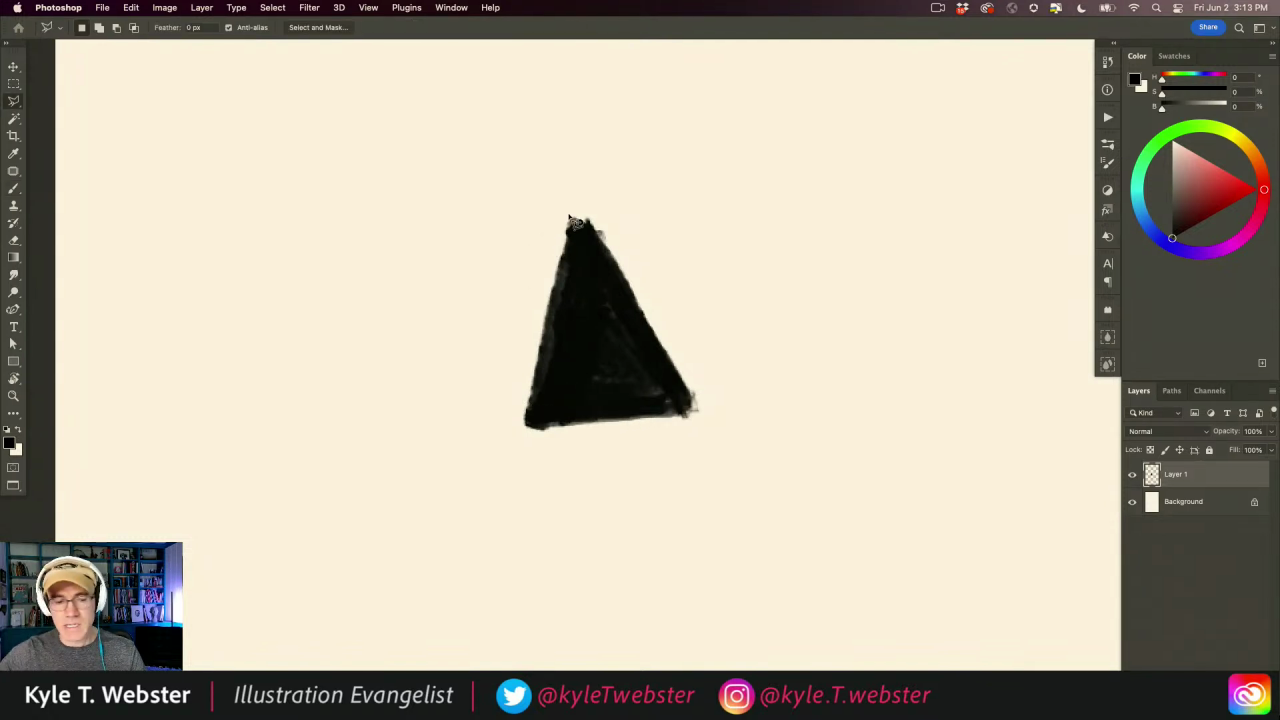
mouse_move(572, 220)
left_mouse_down()
mouse_move(690, 413)
mouse_move(637, 298)
mouse_move(581, 224)
mouse_move(530, 425)
mouse_move(684, 413)
left_mouse_up()
key("super+d")
key("b")
left_click_drag(494, 420, 479, 446)
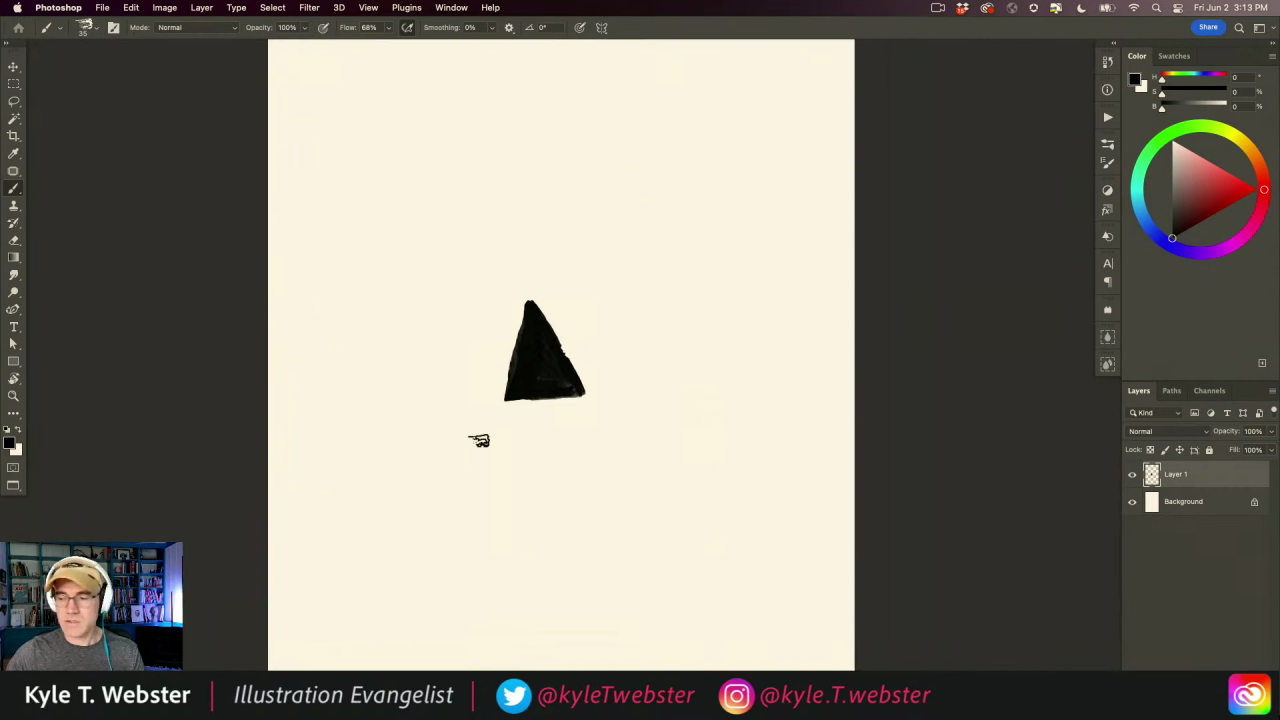
- Transform the triangle by skewing its apex sideways, stretching its height slightly and pulling its base corner outward for a more even shape
key("super+t")
left_click_drag(547, 304, 555, 296)
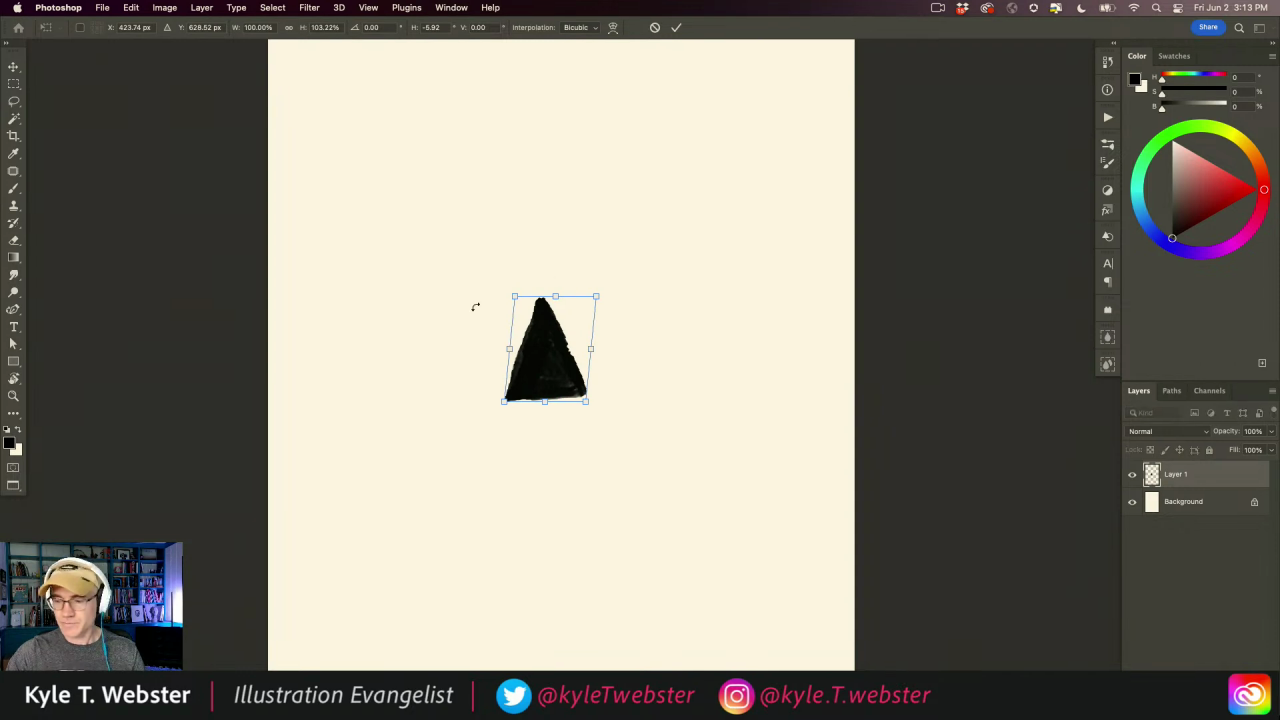
left_click_drag(507, 399, 499, 399)
key("Return")
key("b")
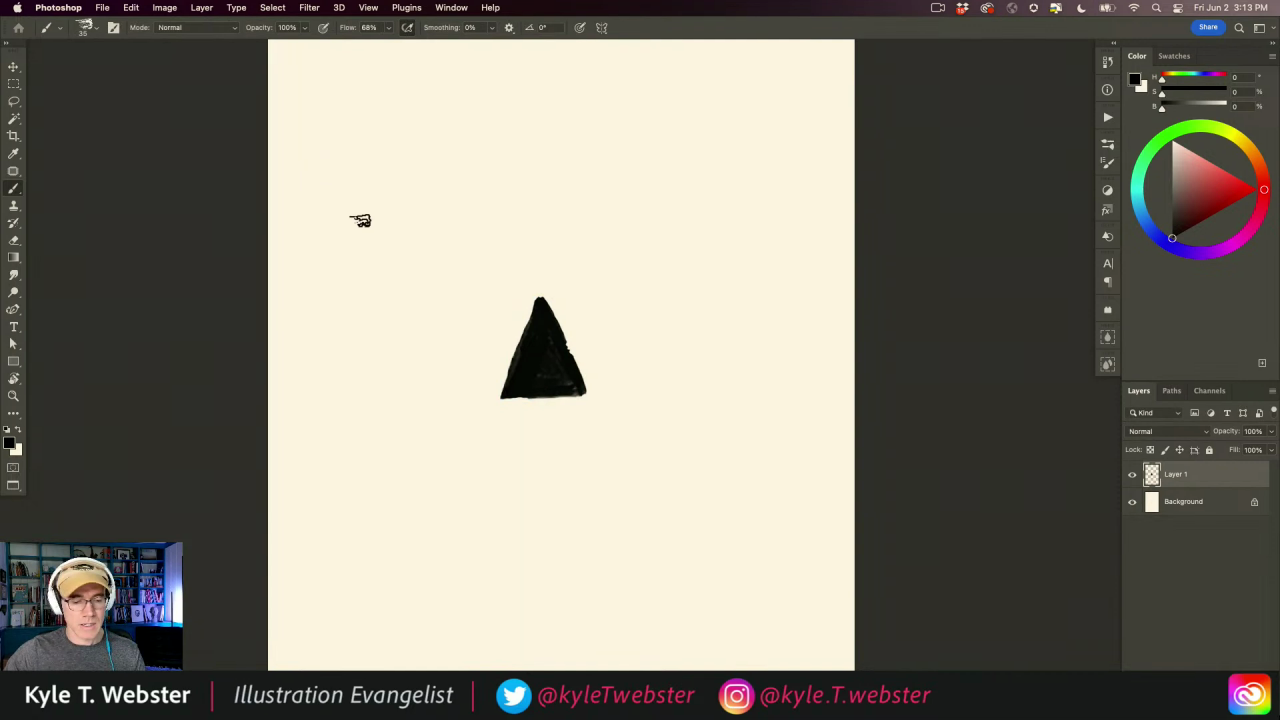
- Define the black triangle as a new brush preset named "english triangle"
scroll(523, 387, "up", 2)
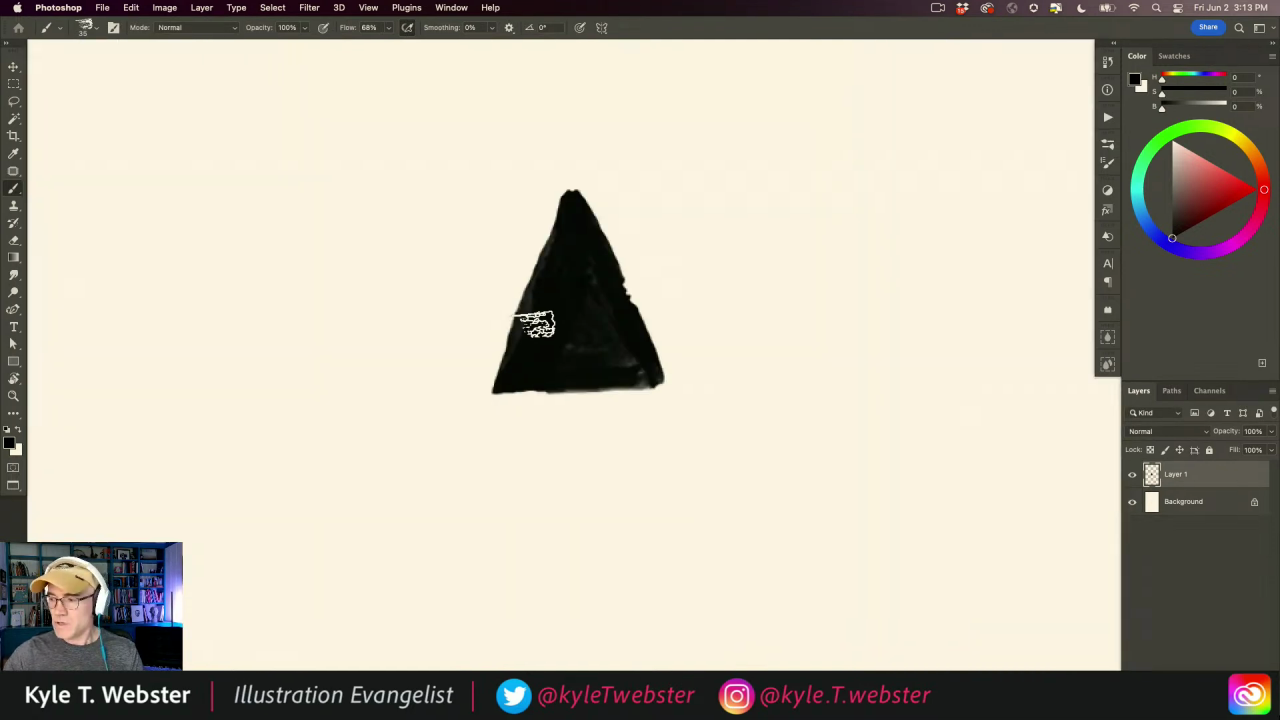
key("l")
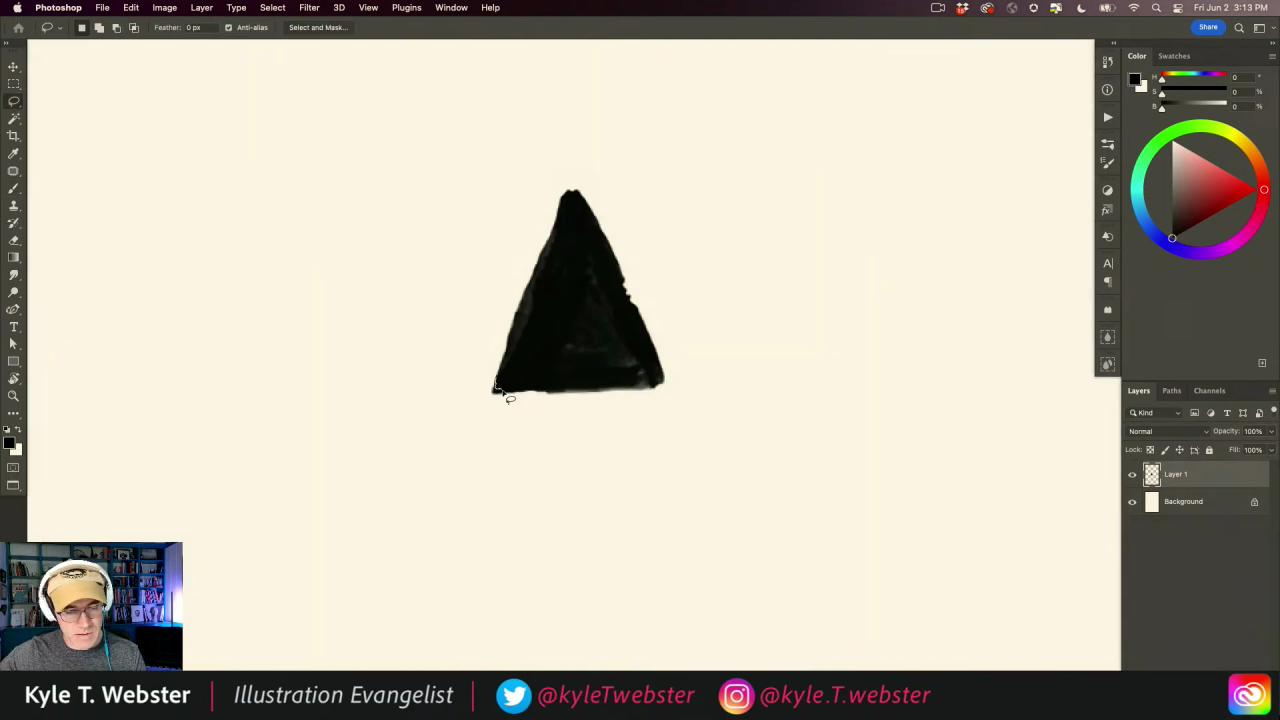
scroll(396, 380, "down", 3)
scroll(400, 360, "down", 1)
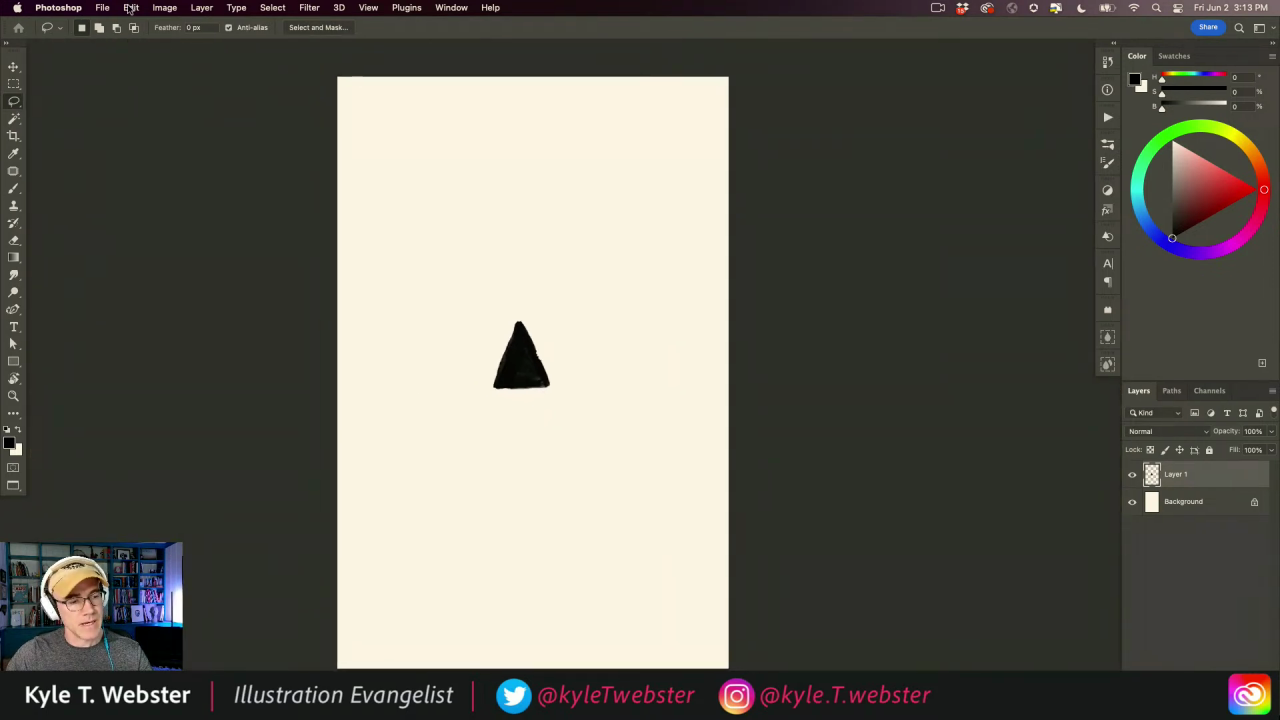
left_click(130, 8)
left_click(152, 360)
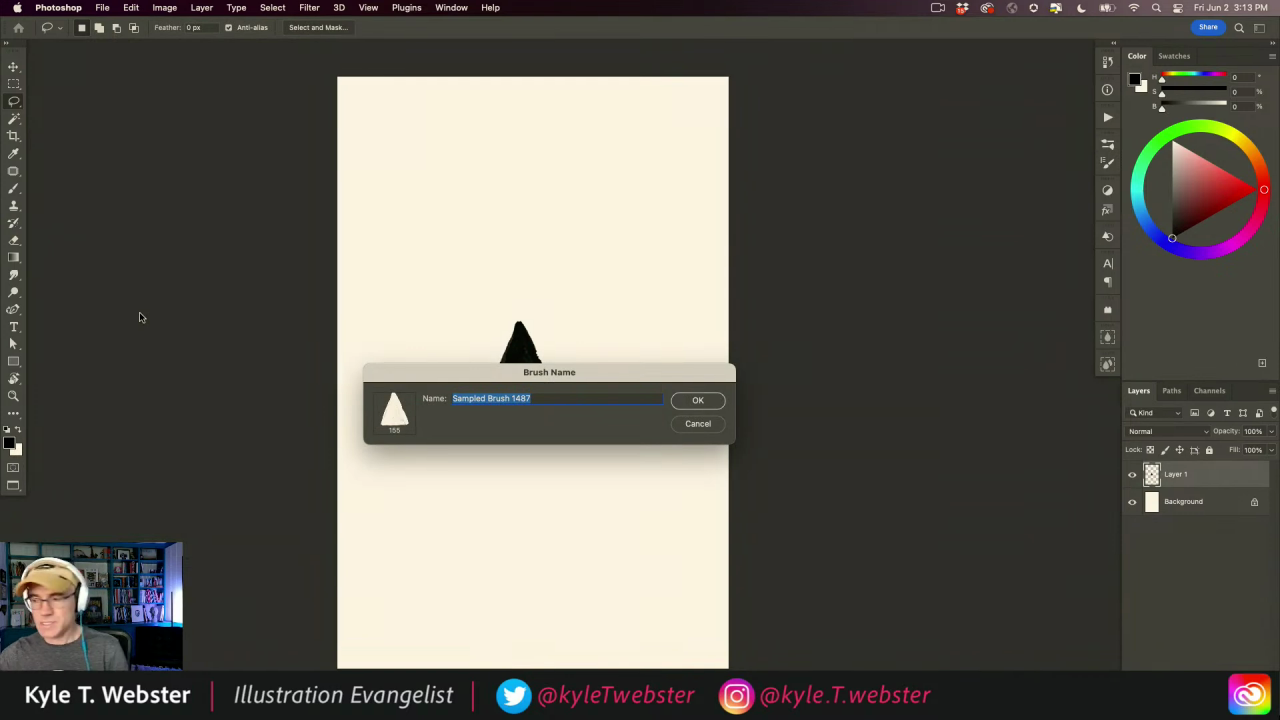
type("english triangle")
key("Return")
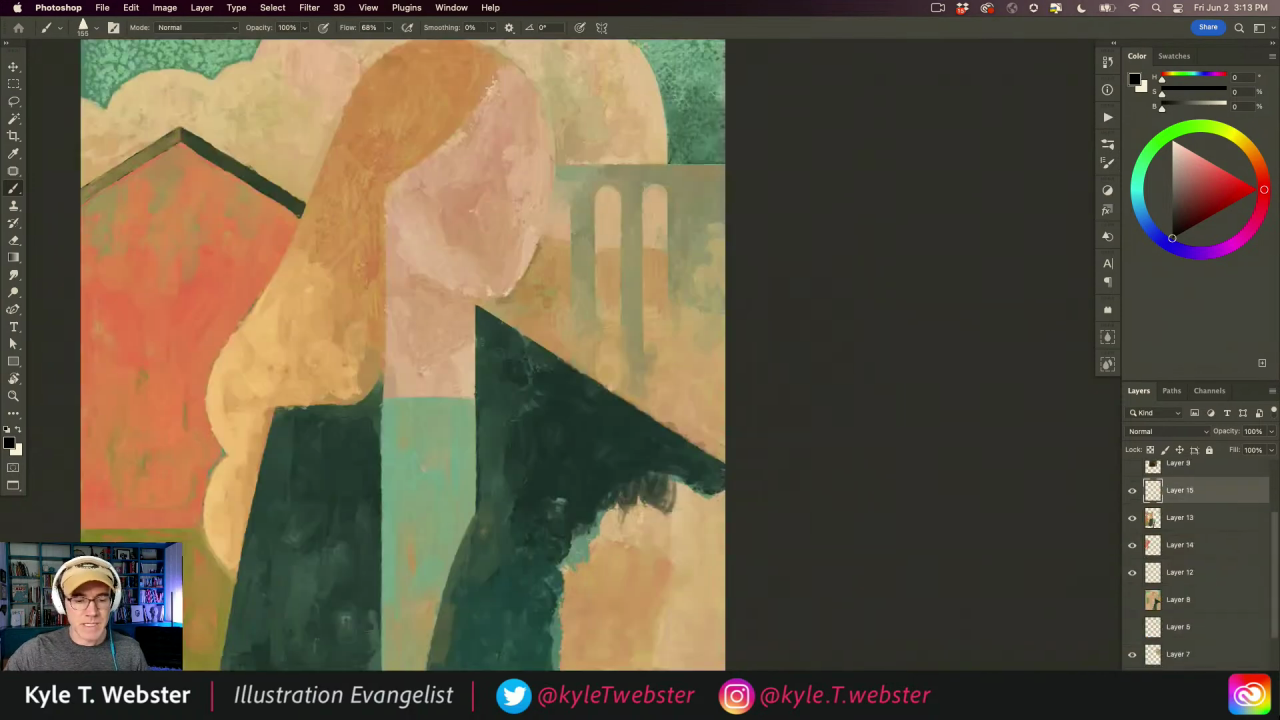
- Recall the recent brown swatch (H 26, S 41, B 48) and test a single triangle brush stamp on the portrait's teal shirt
left_click(358, 494, "super")
left_click_drag(380, 467, 508, 374)
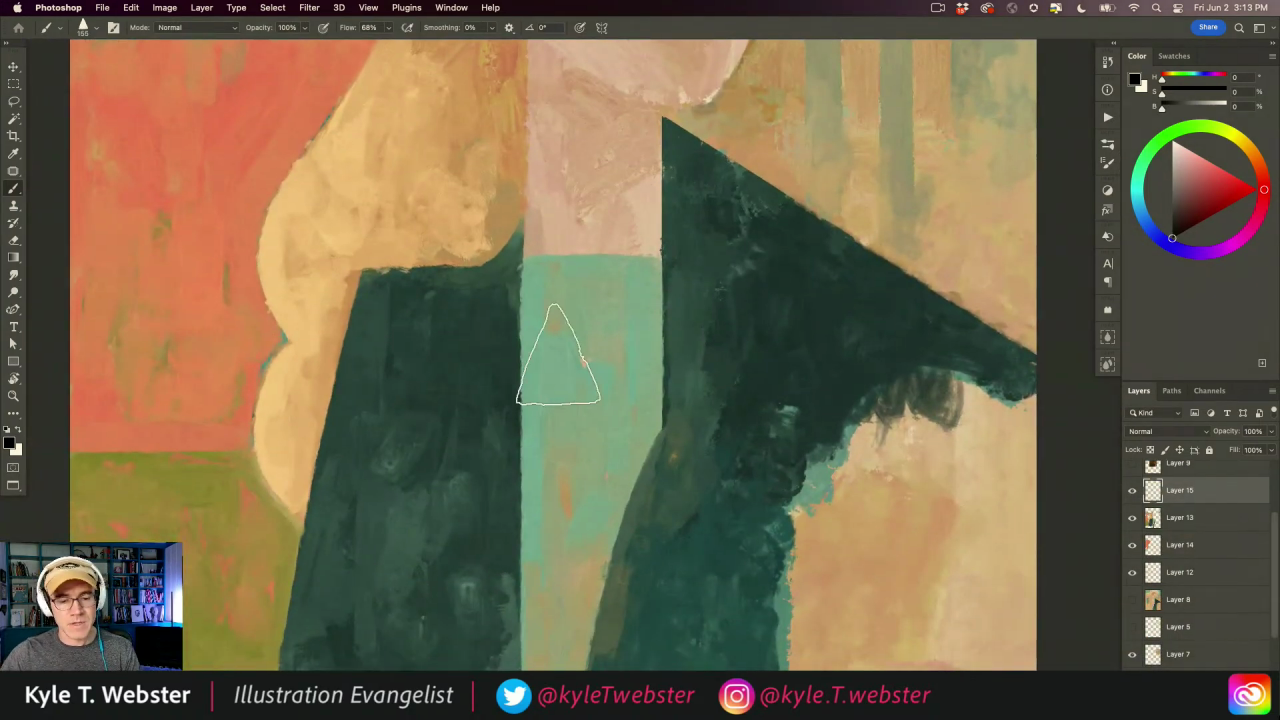
left_click(1173, 56)
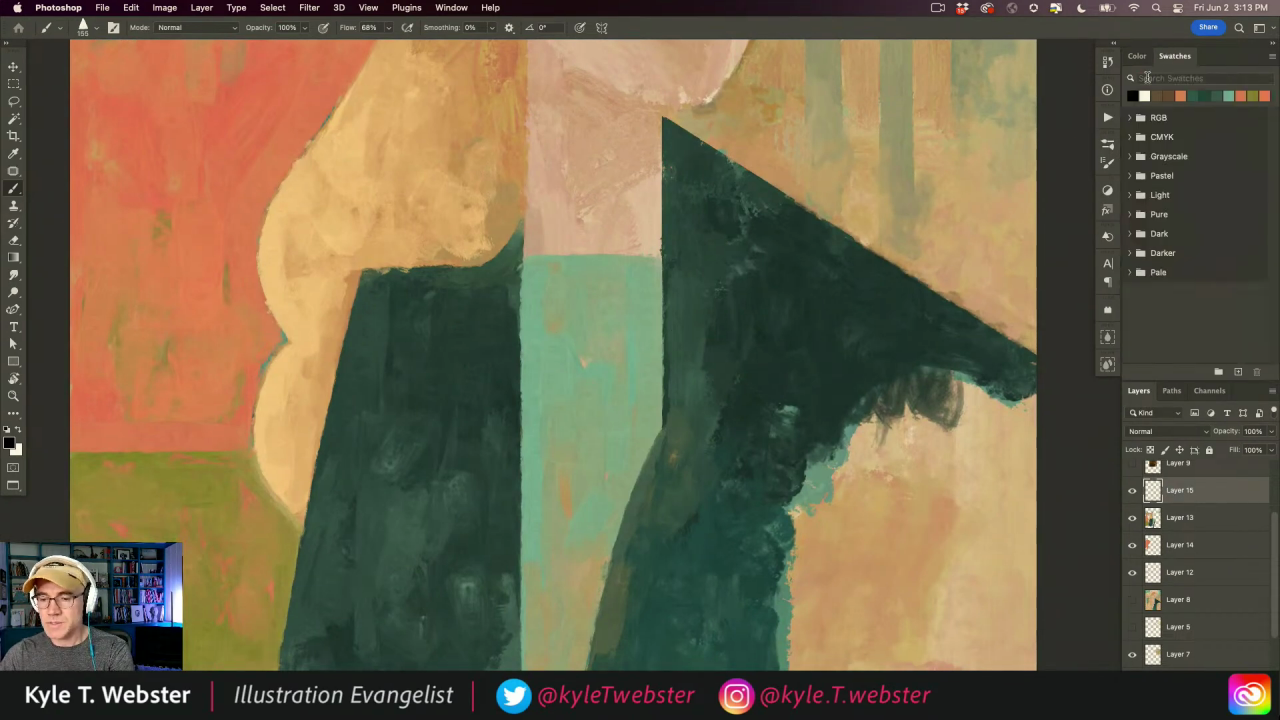
left_click(1154, 94)
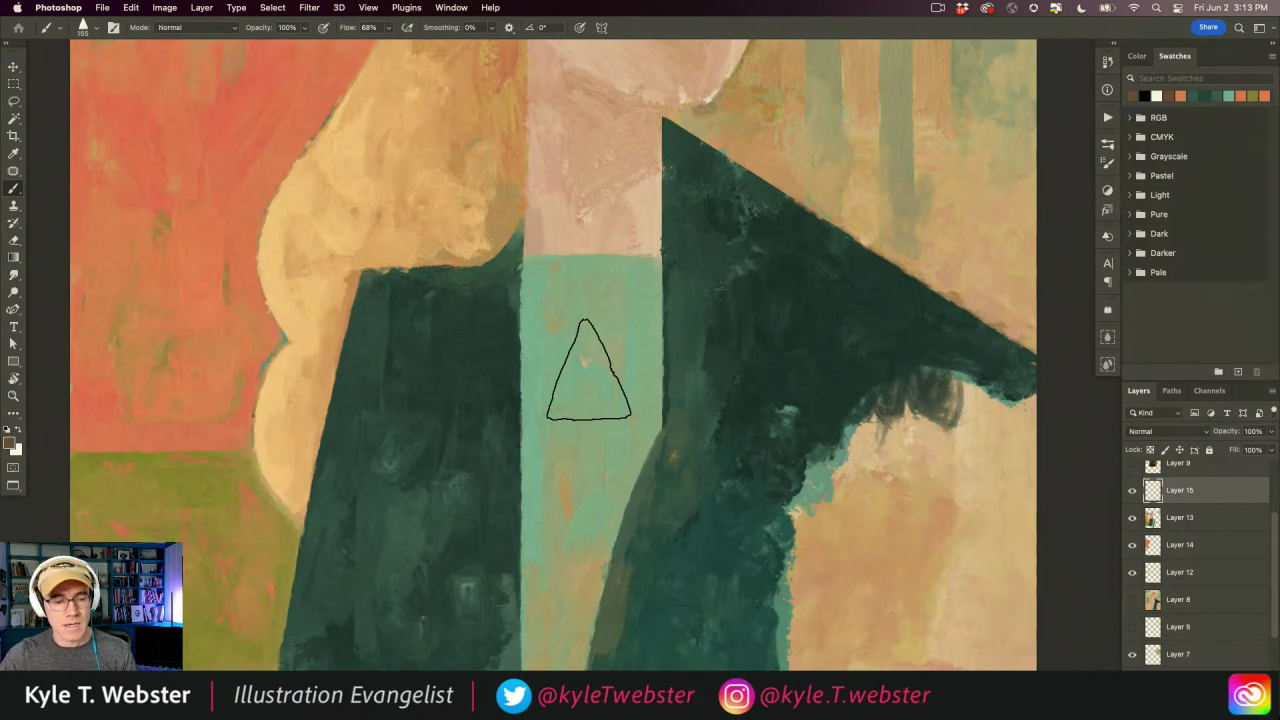
left_click(1137, 56)
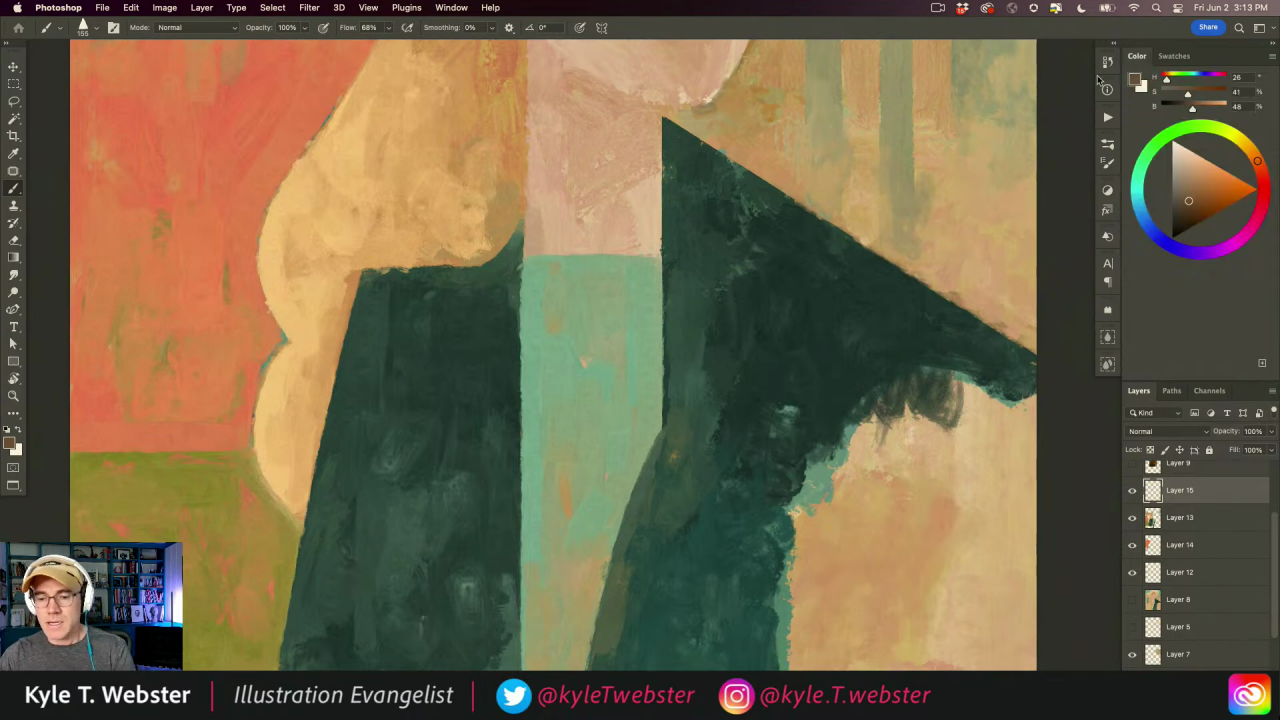
left_click(593, 369)
key("super+z")
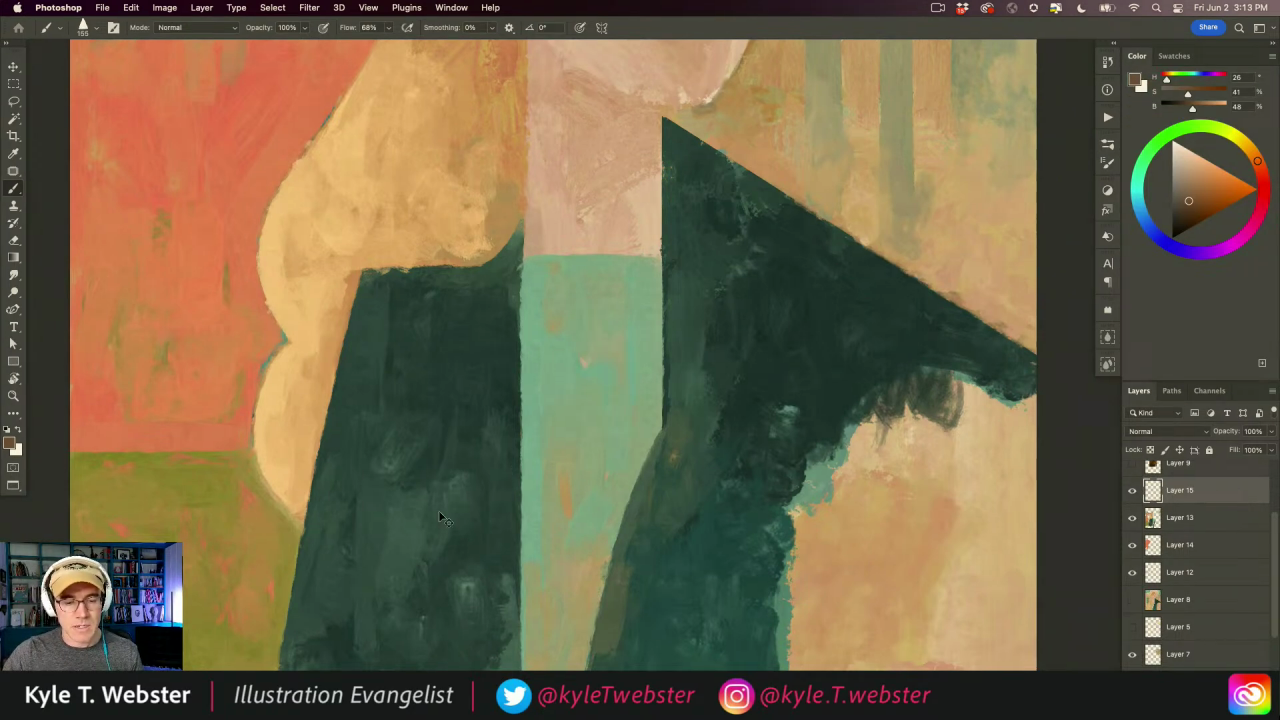
- Set the paint color to a darker, yellower brown at H 38, S 32, B 34
left_click(1181, 209)
scroll(449, 397, "right", 3)
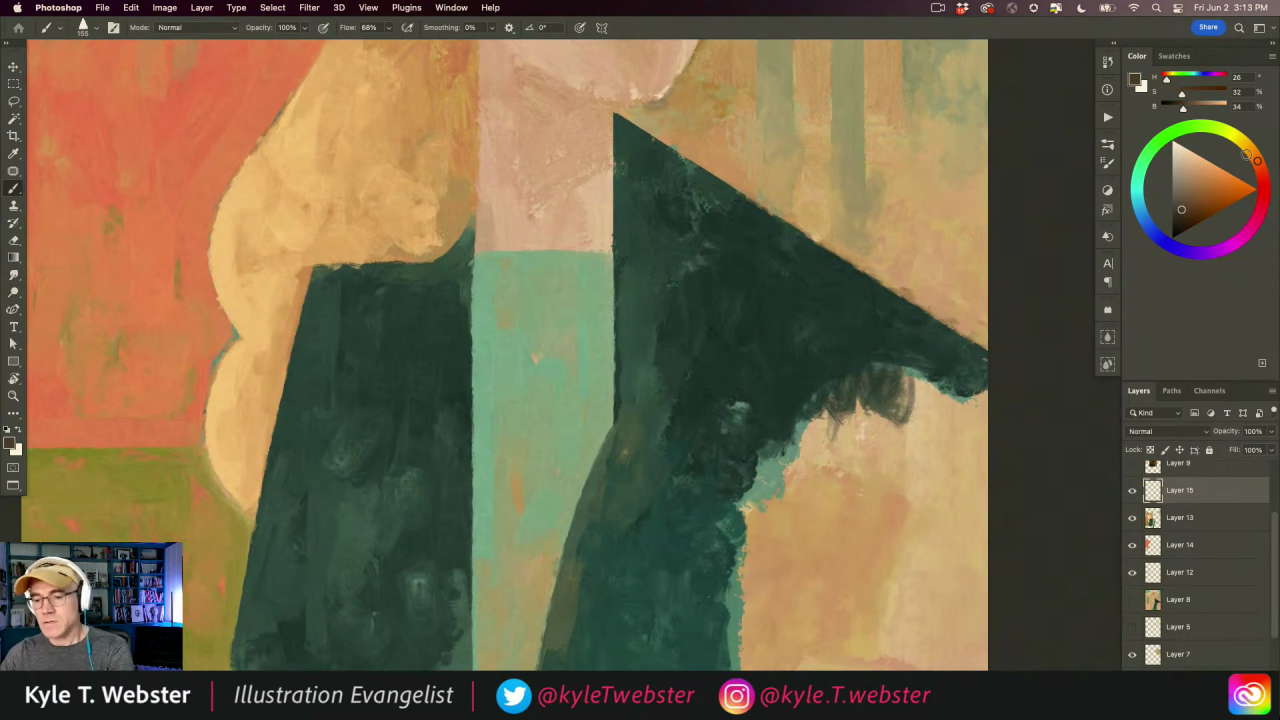
left_click_drag(1244, 155, 1249, 151)
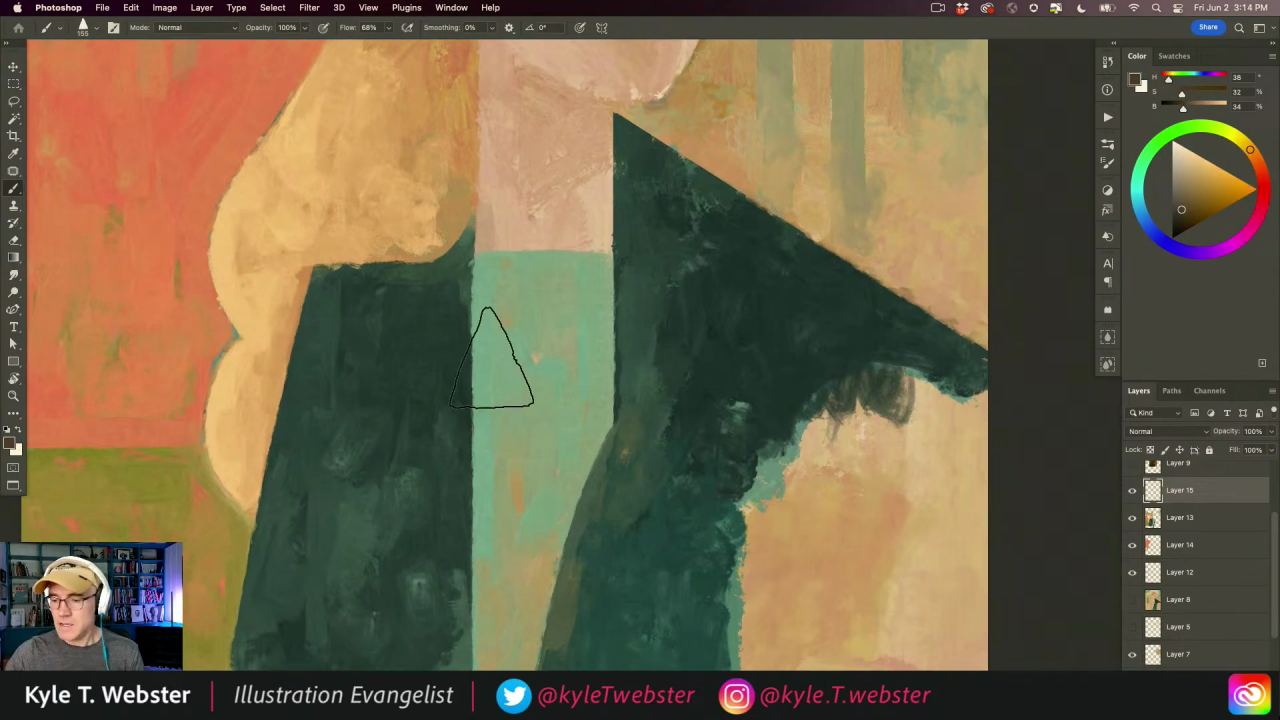
- Set the triangle brush's spacing to 99% and enable Shape Dynamics with 40% roundness jitter and 20% size jitter
left_click(1107, 145)
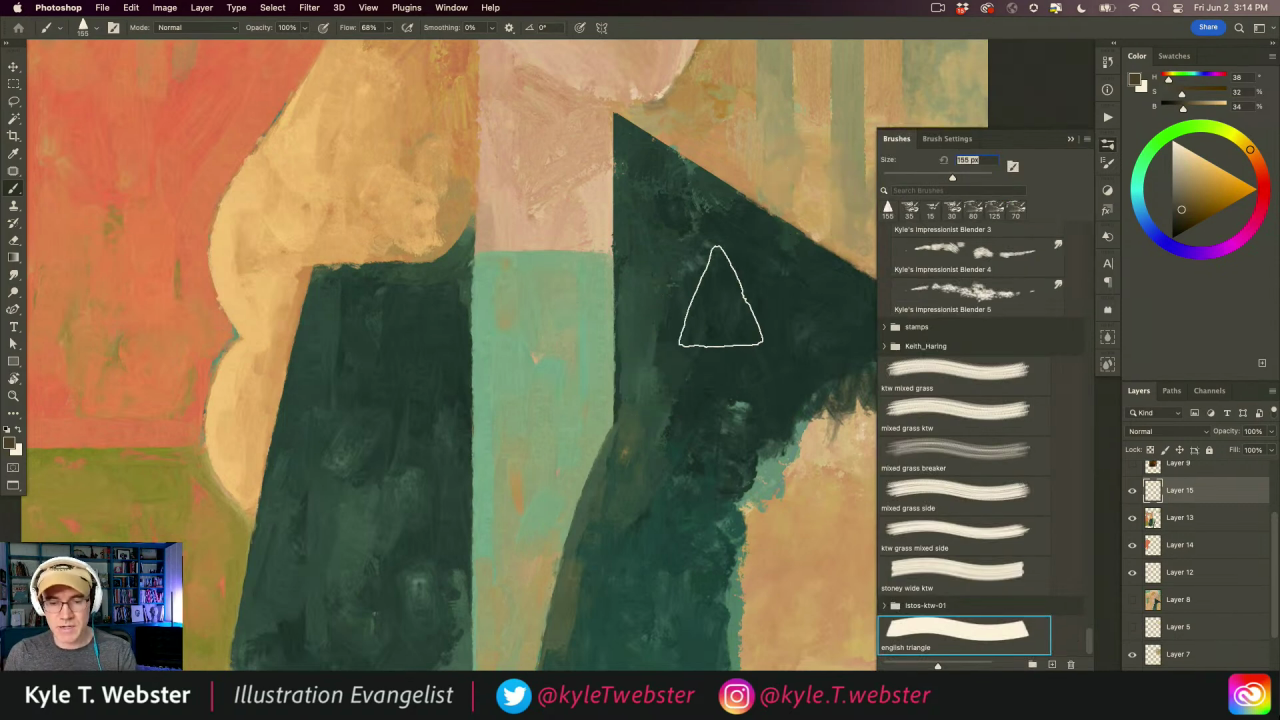
left_click(946, 138)
left_click(882, 185)
mouse_move(950, 502)
left_mouse_down()
mouse_move(1033, 503)
mouse_move(1015, 503)
left_mouse_up()
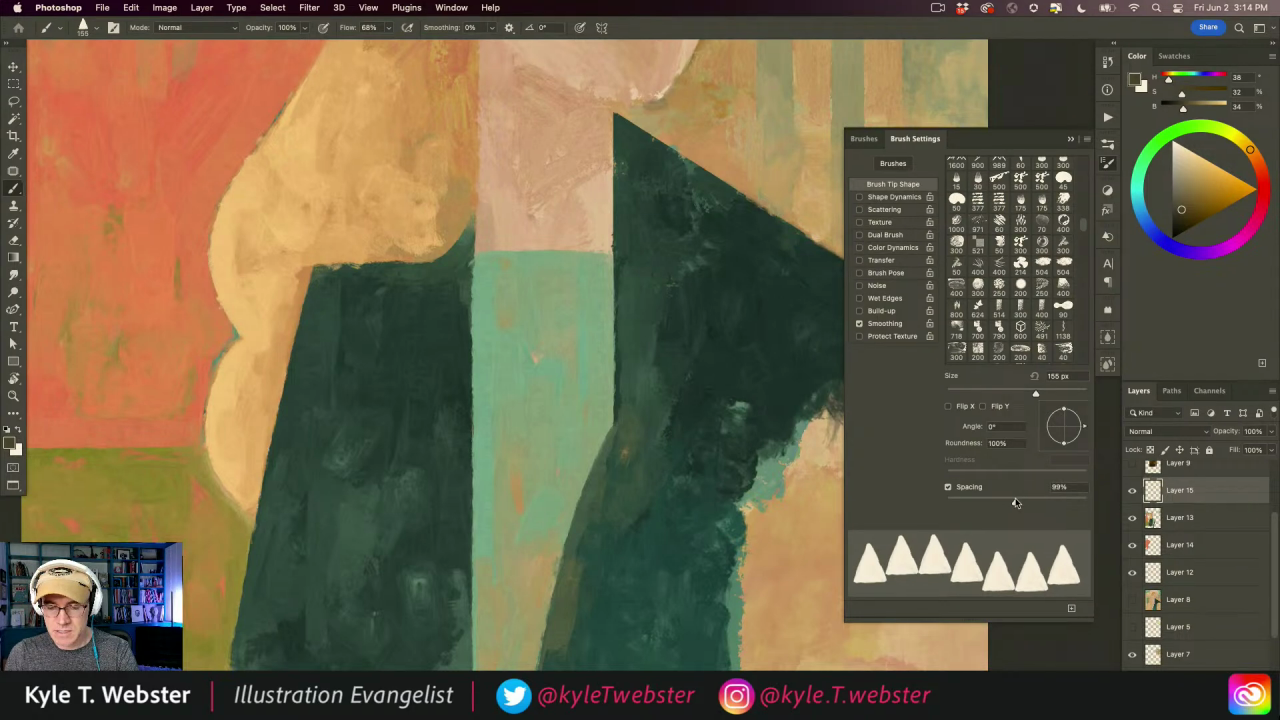
left_click(893, 197)
left_click_drag(946, 326, 1004, 326)
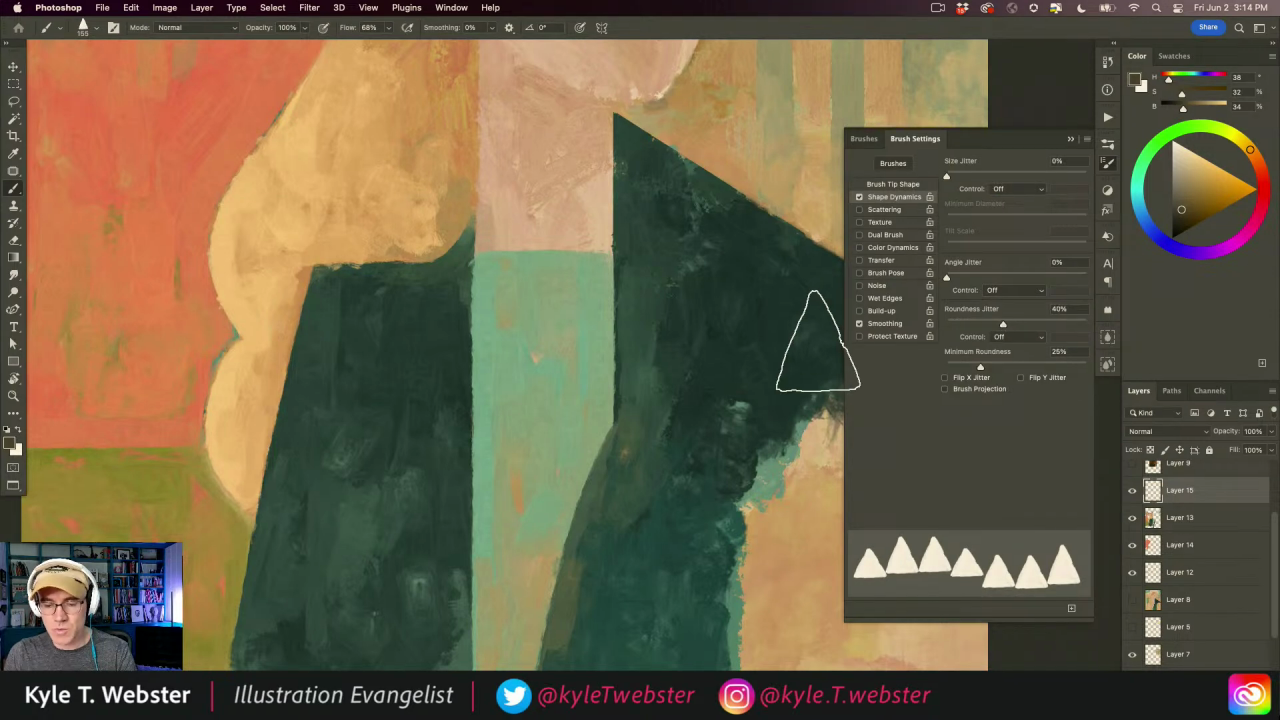
left_click_drag(946, 177, 975, 177)
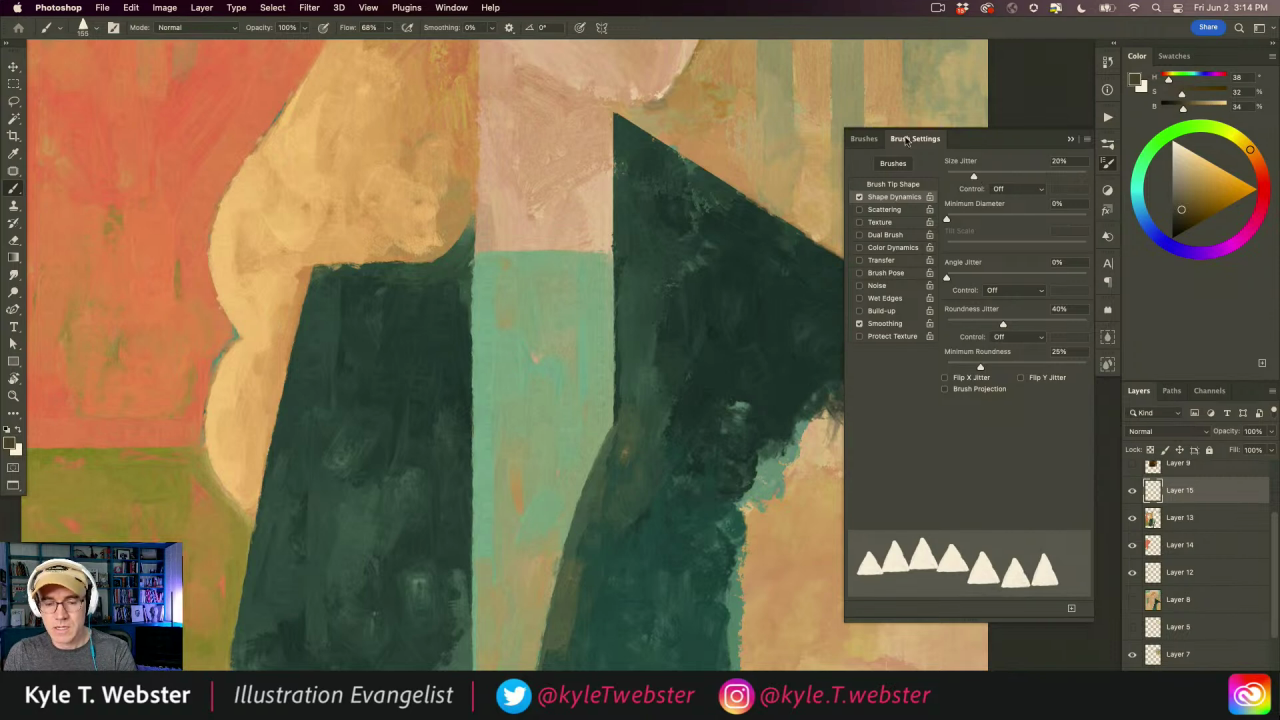
- Enable Dual Brush using a textured 300 px tip with 15% spacing, 400% scatter and a count of 2
left_click(875, 235)
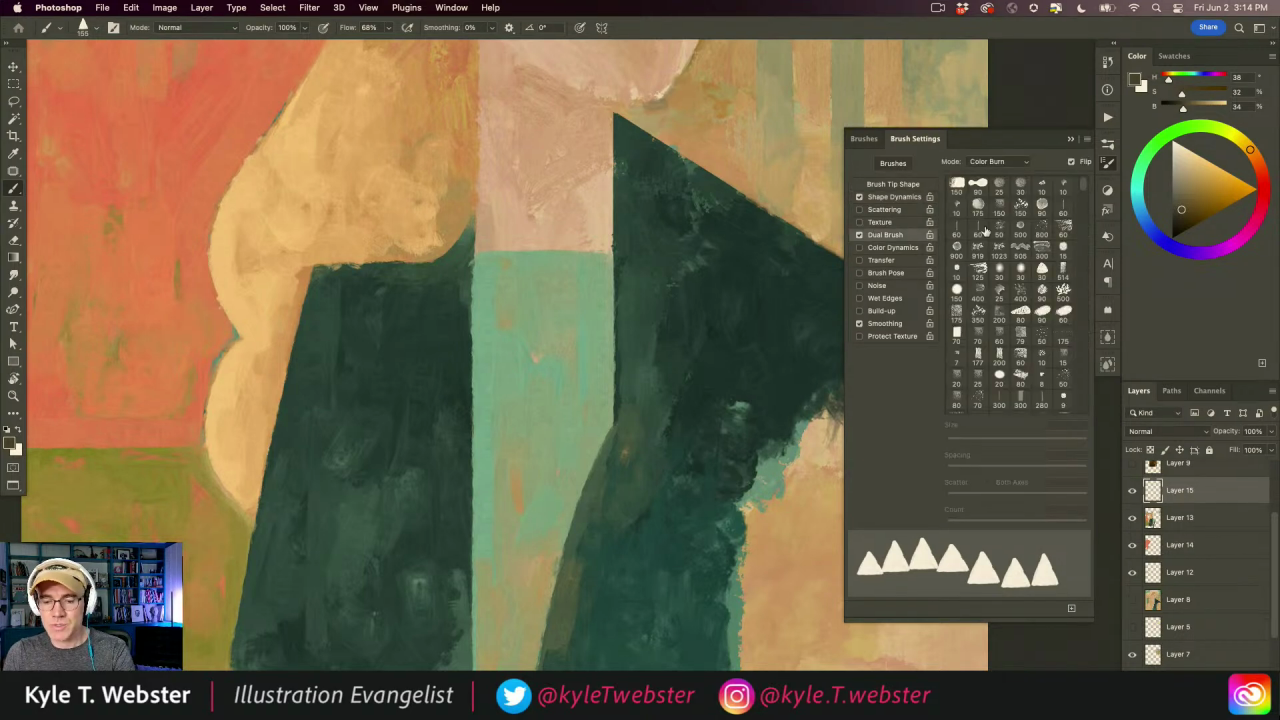
left_click(1041, 249)
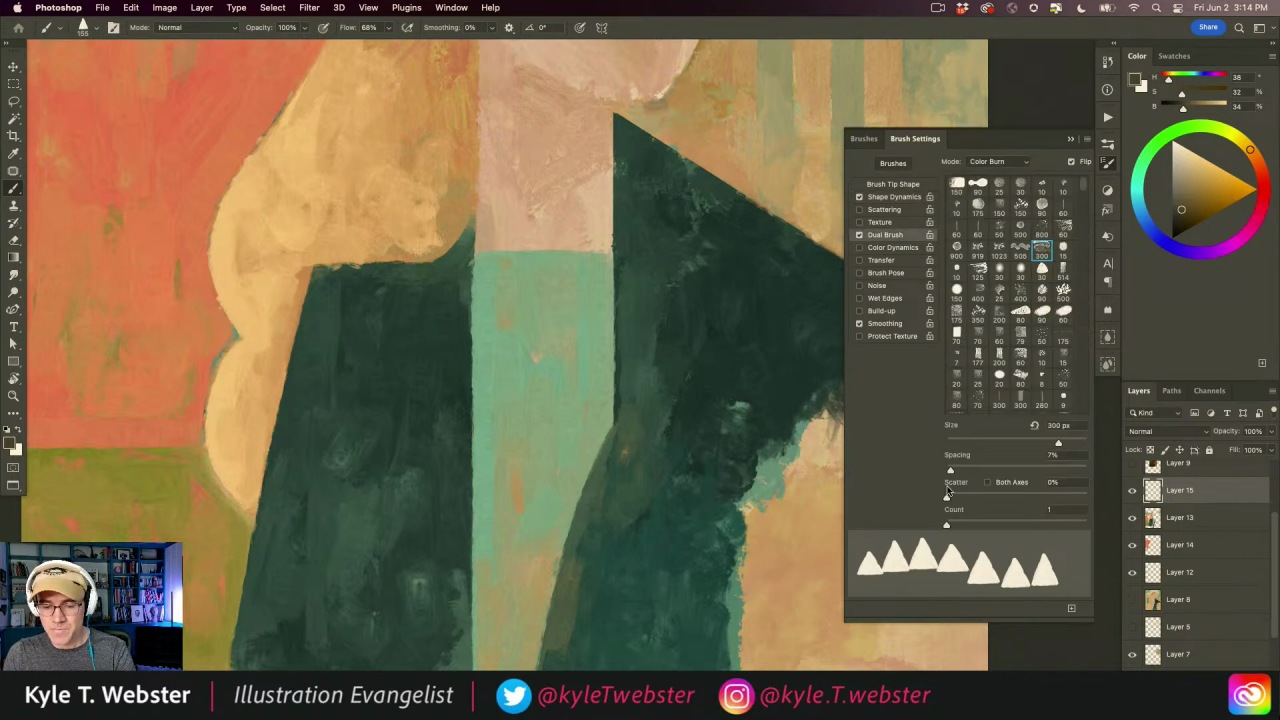
mouse_move(951, 471)
left_mouse_down()
mouse_move(967, 472)
mouse_move(963, 498)
mouse_move(1008, 485)
mouse_move(997, 470)
left_mouse_up()
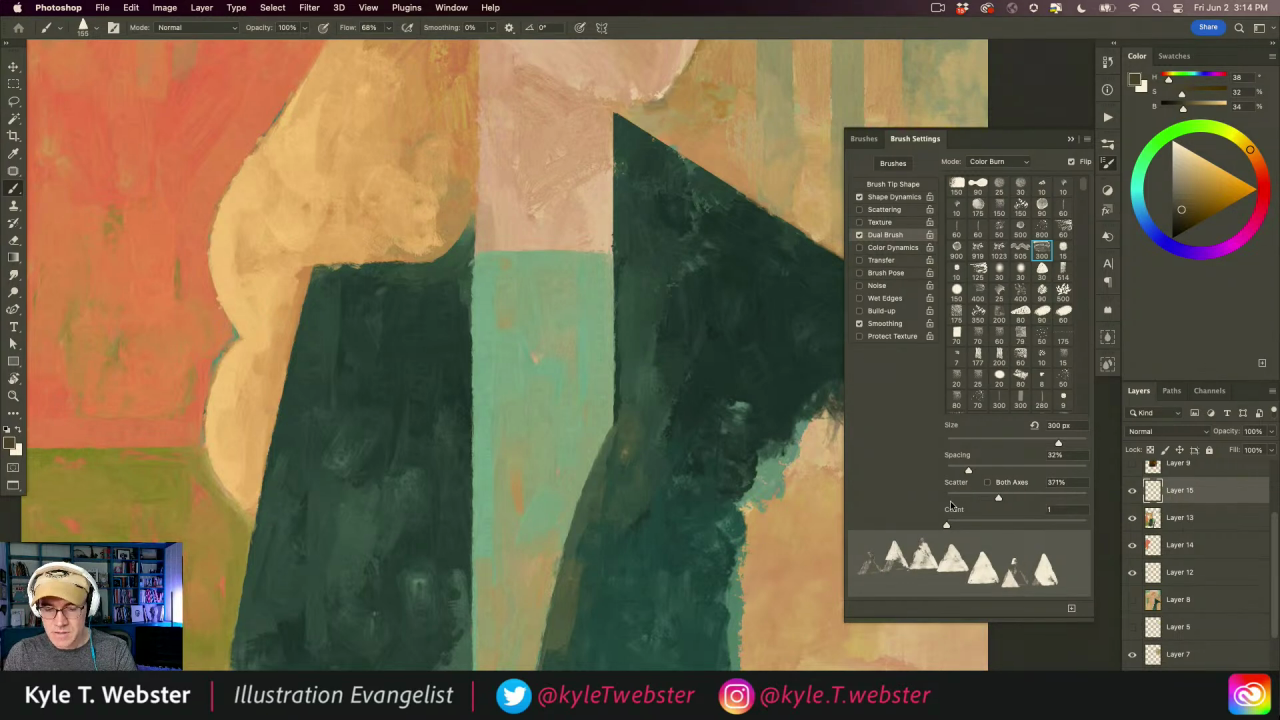
mouse_move(950, 525)
left_mouse_down()
mouse_move(986, 498)
mouse_move(970, 501)
mouse_move(1010, 496)
mouse_move(993, 501)
mouse_move(955, 471)
mouse_move(1004, 494)
left_mouse_up()
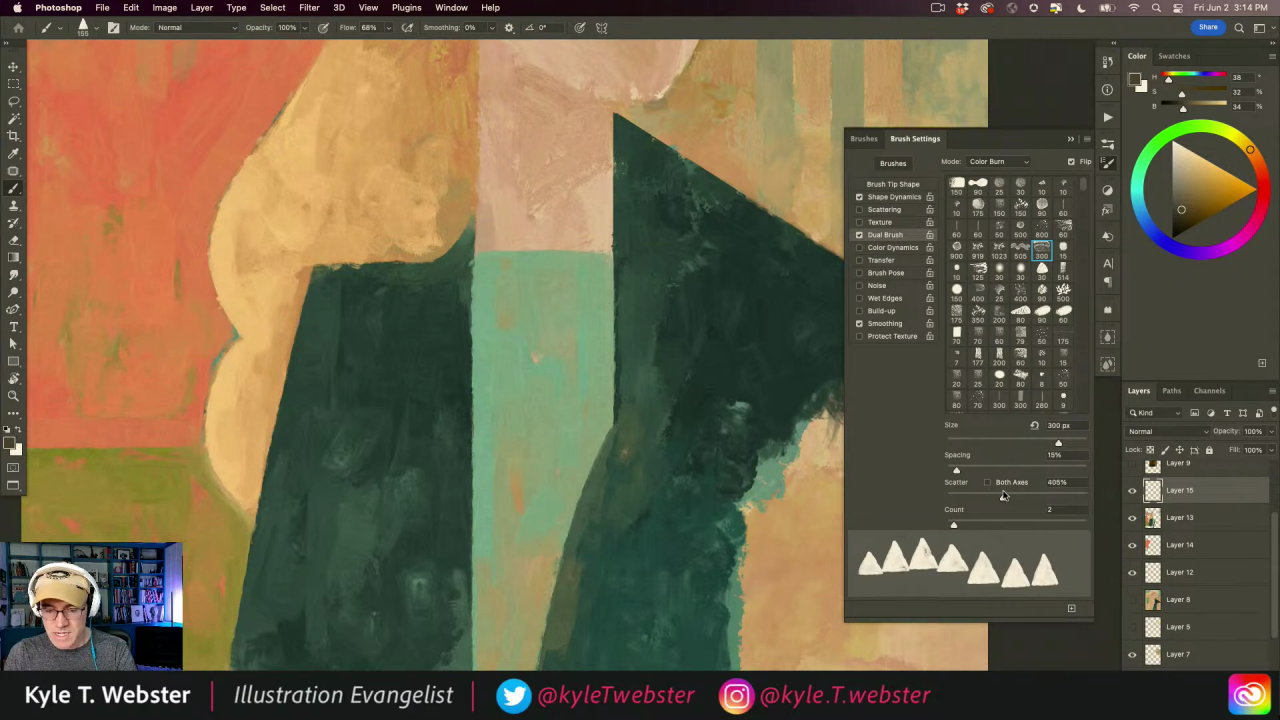
- Test the triangle brush on the teal shirt, undo the marks and set the brush flow to 100%
mouse_move(564, 400)
left_mouse_down()
mouse_move(516, 389)
mouse_move(525, 400)
mouse_move(543, 350)
mouse_move(530, 300)
left_mouse_up()
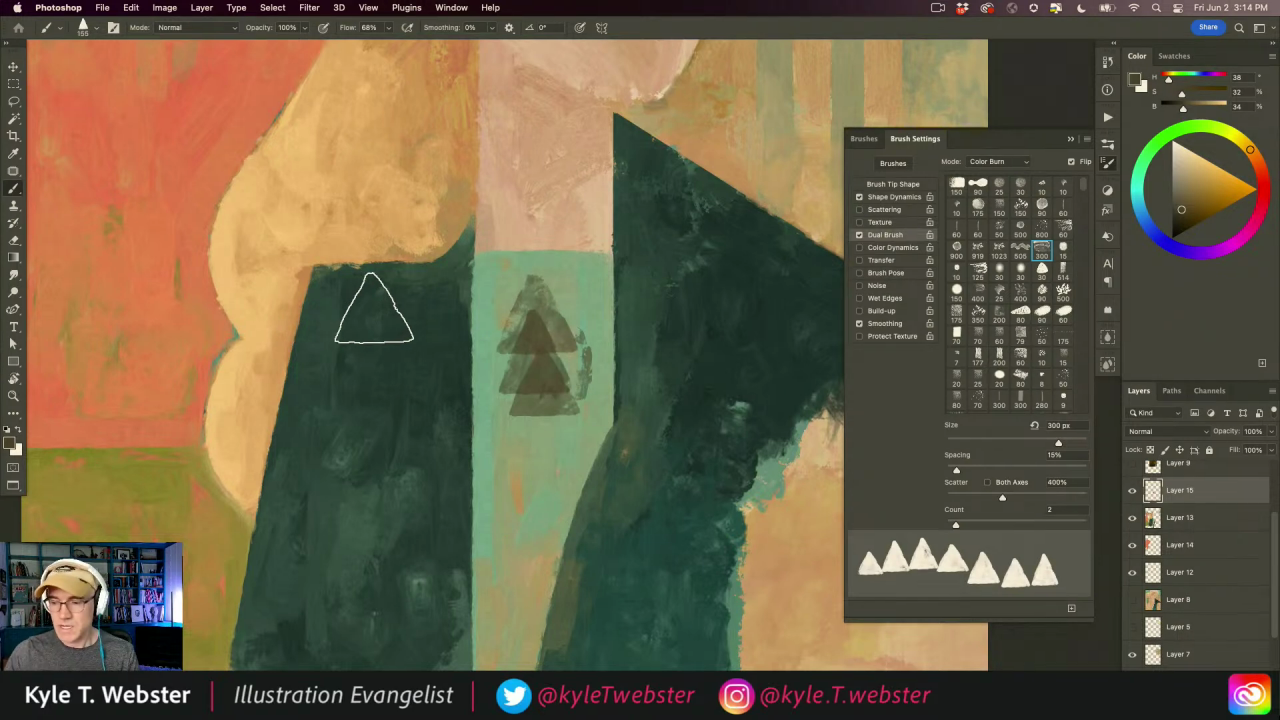
key("super+z")
left_click(370, 27)
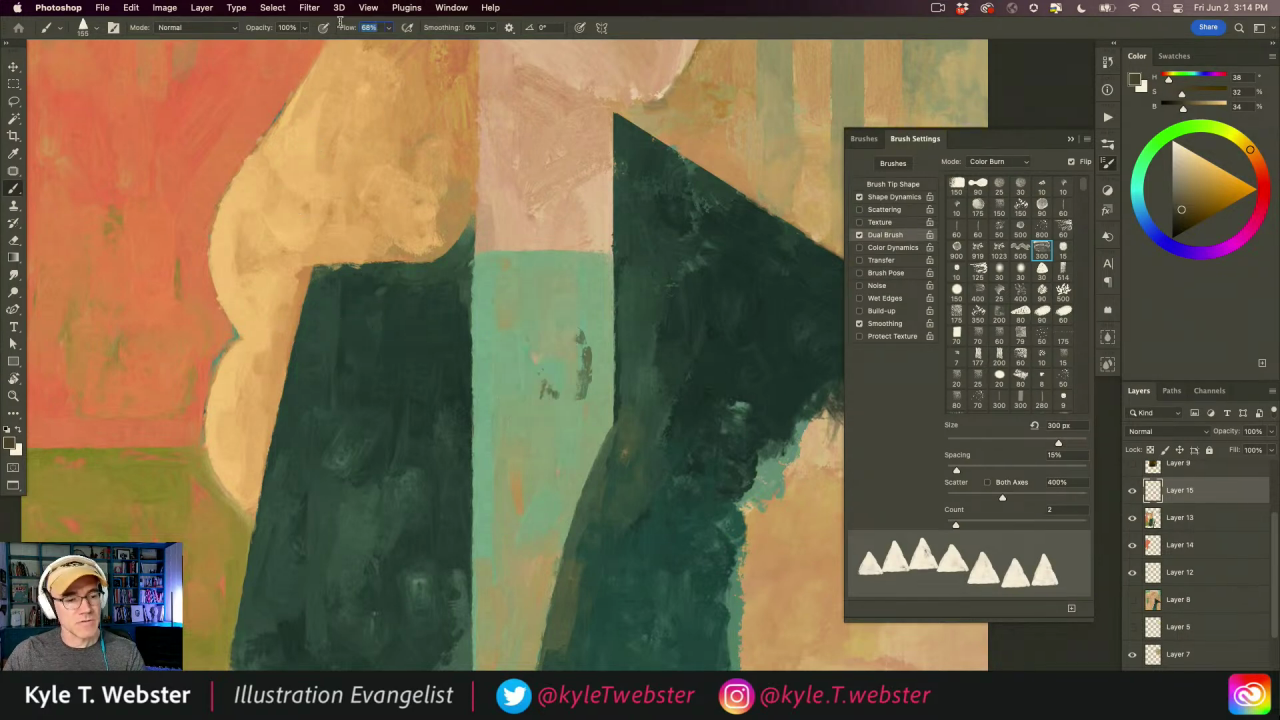
type("100")
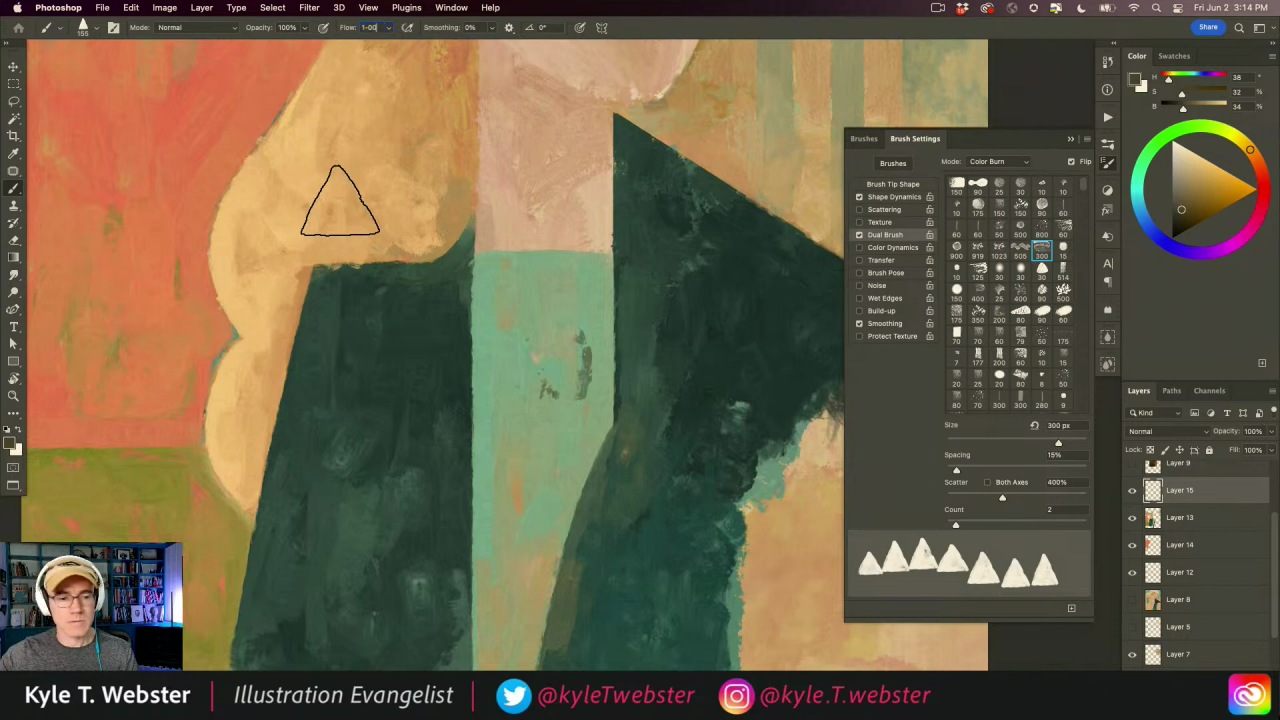
key("Return")
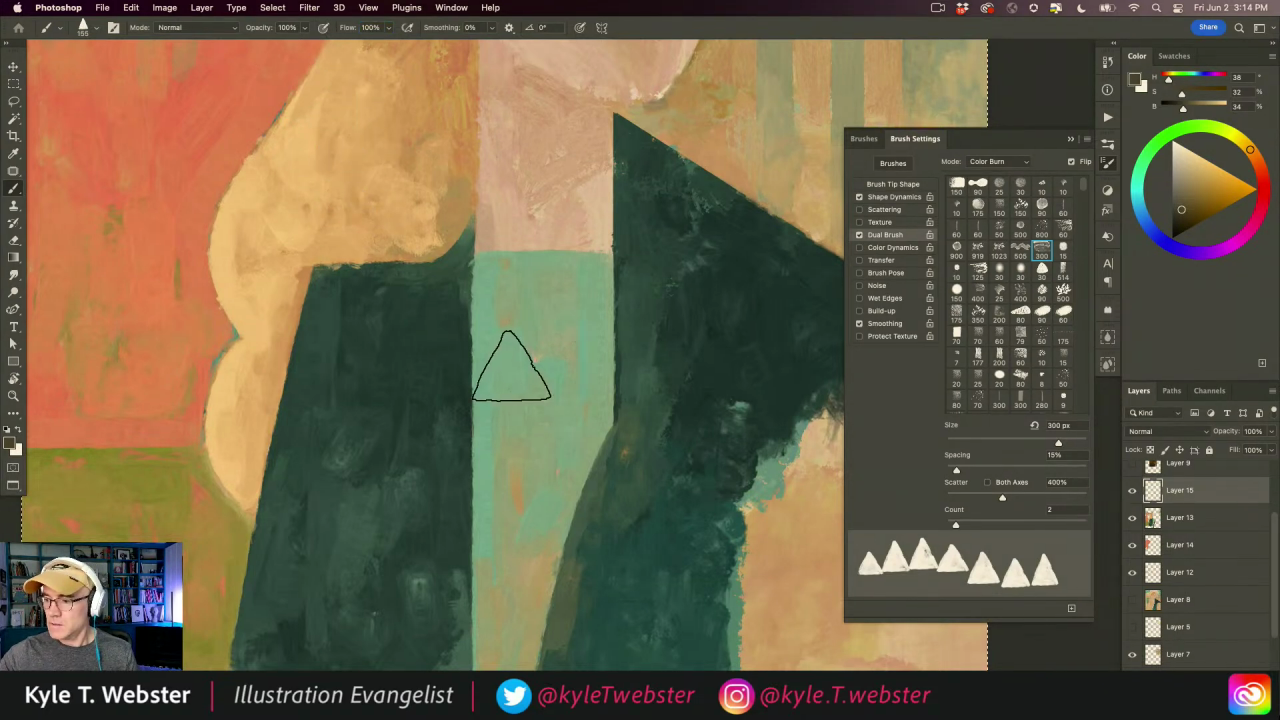
- Reduce the triangle brush to 60 px, try a row of triangles across the shirt's neckline and undo it
key("bracketleft")
key("bracketleft")
key("bracketleft")
key("bracketleft")
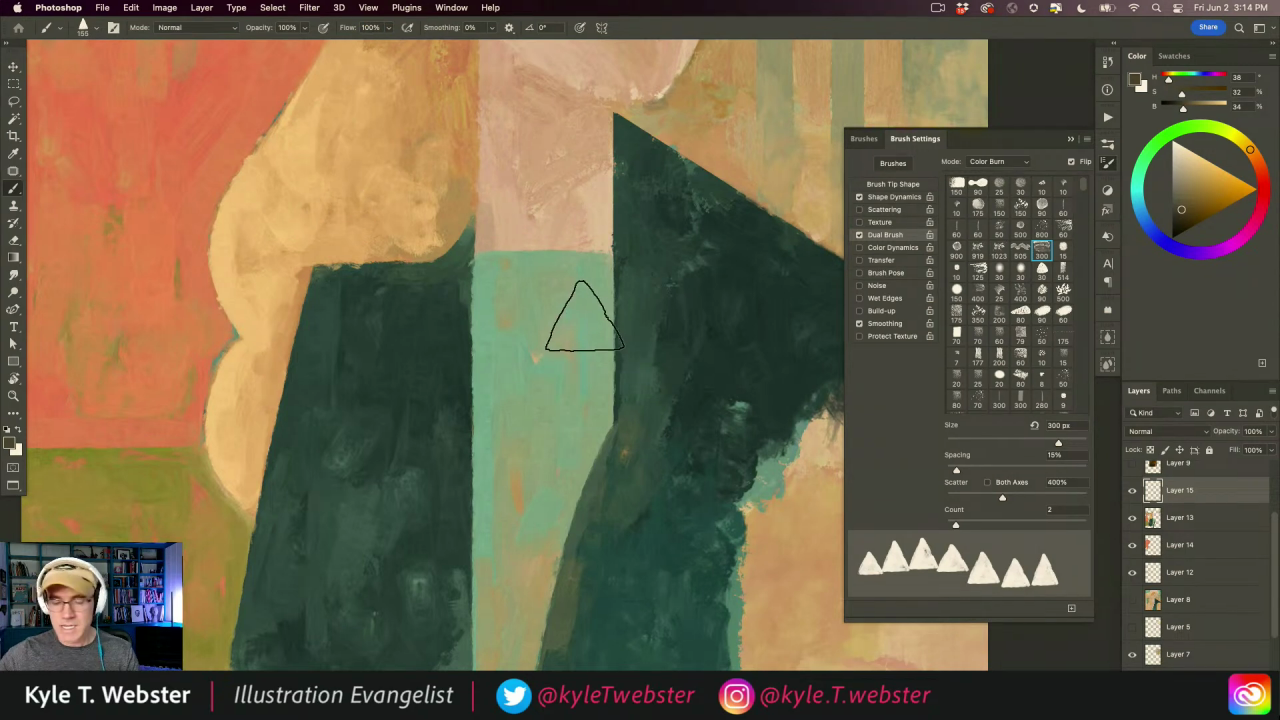
key("bracketleft")
key("bracketleft")
key("bracketleft")
left_click_drag(603, 284, 493, 285)
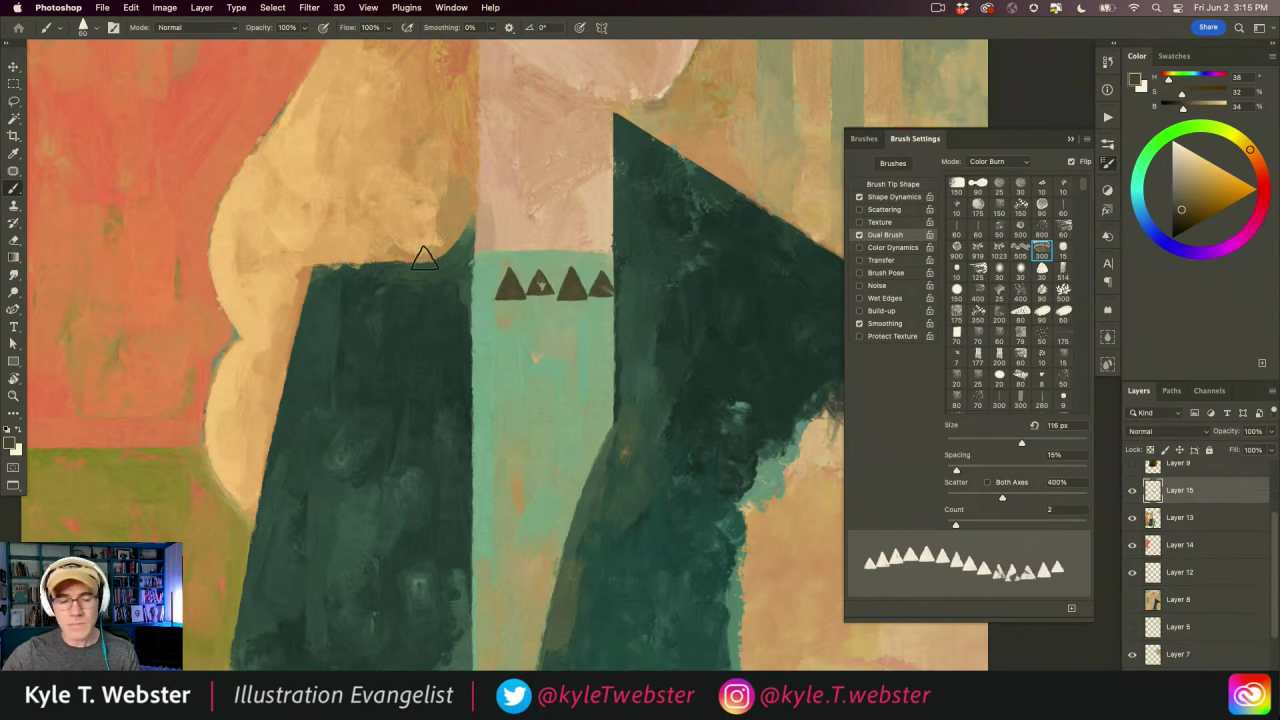
key("super+z")
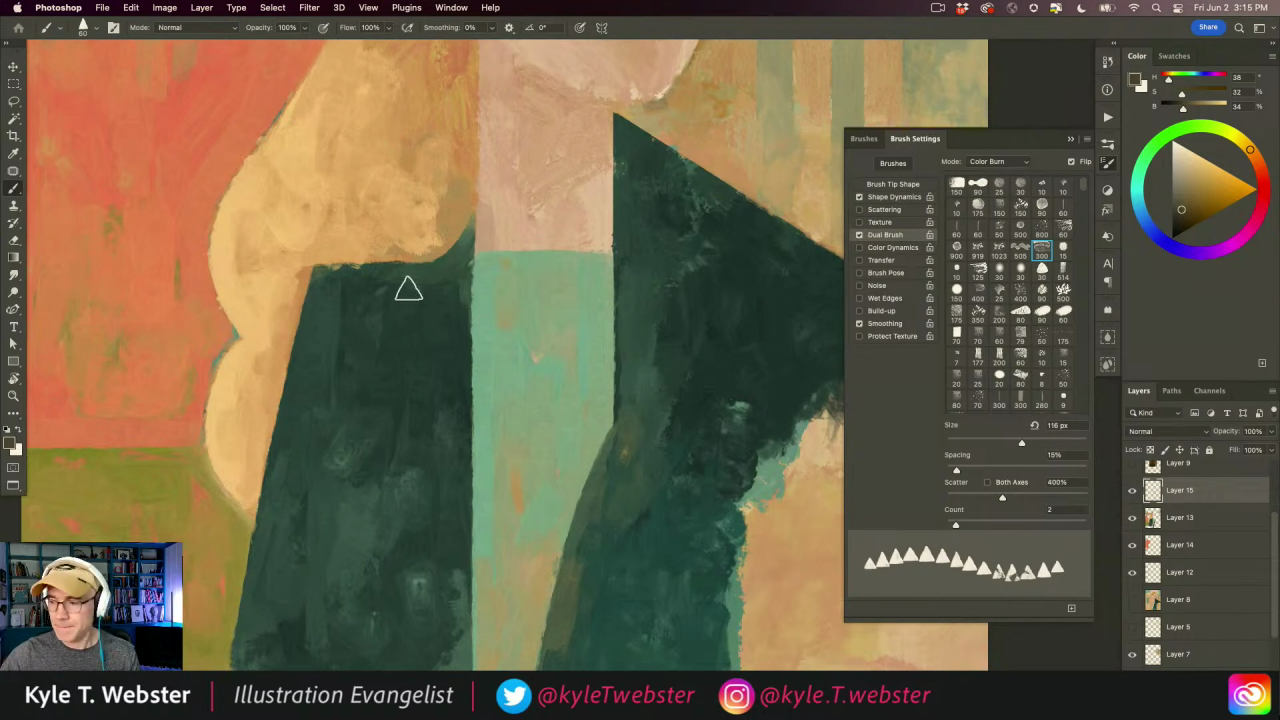
- Enable Color Dynamics per tip with 4% hue, 1% saturation and 9% brightness jitter, and try several triangle rows on the shirt
left_click(881, 248)
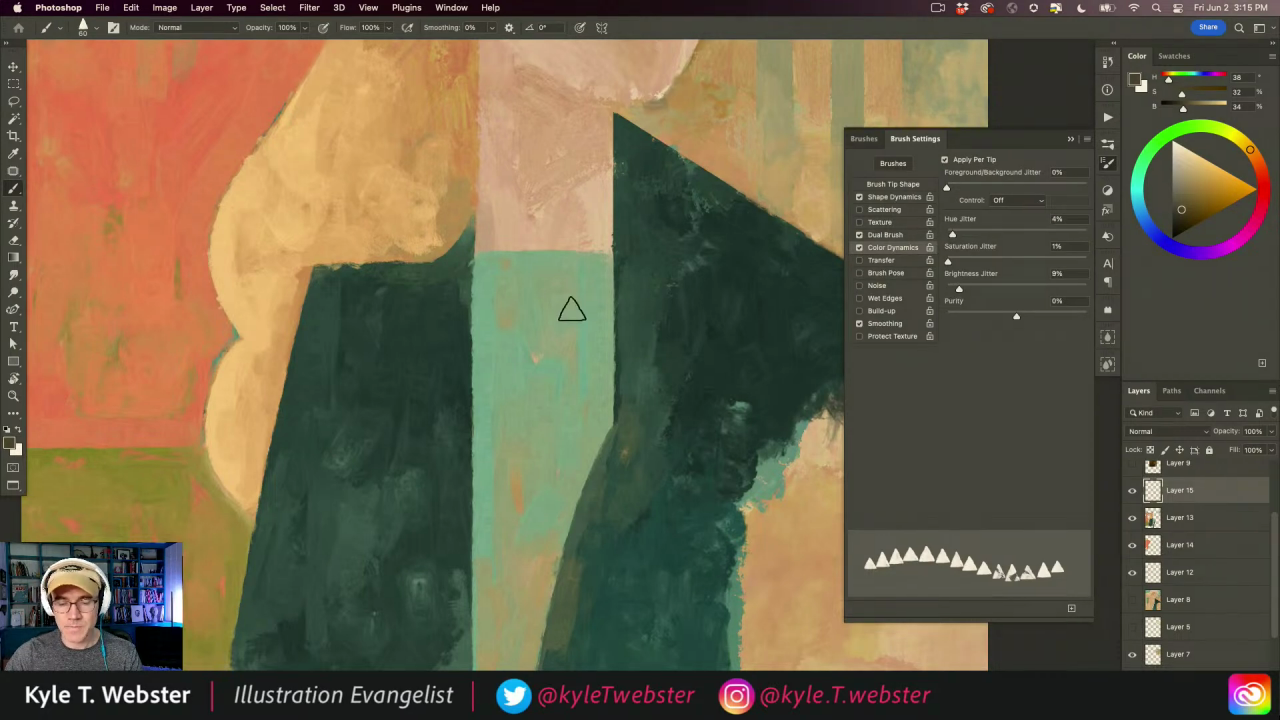
left_click_drag(600, 271, 474, 270)
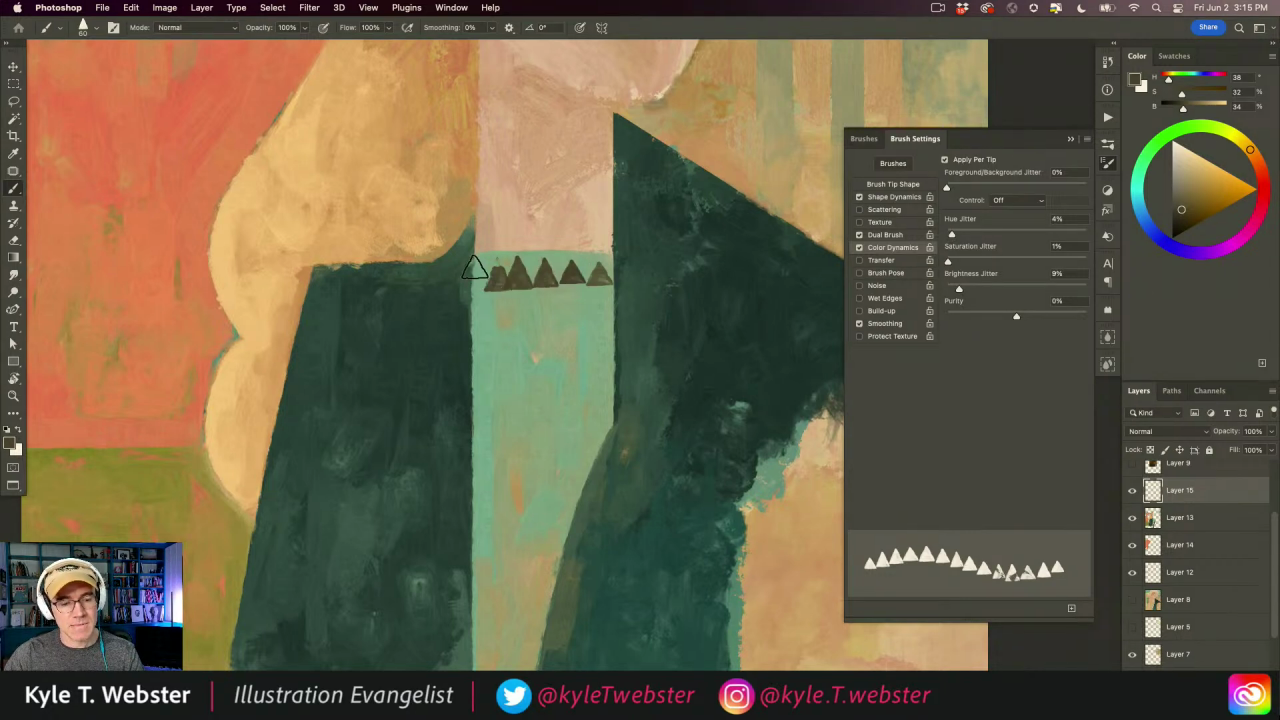
mouse_move(595, 297)
left_mouse_down()
mouse_move(490, 305)
mouse_move(481, 329)
mouse_move(601, 331)
mouse_move(605, 351)
mouse_move(485, 357)
mouse_move(486, 379)
mouse_move(605, 378)
left_mouse_up()
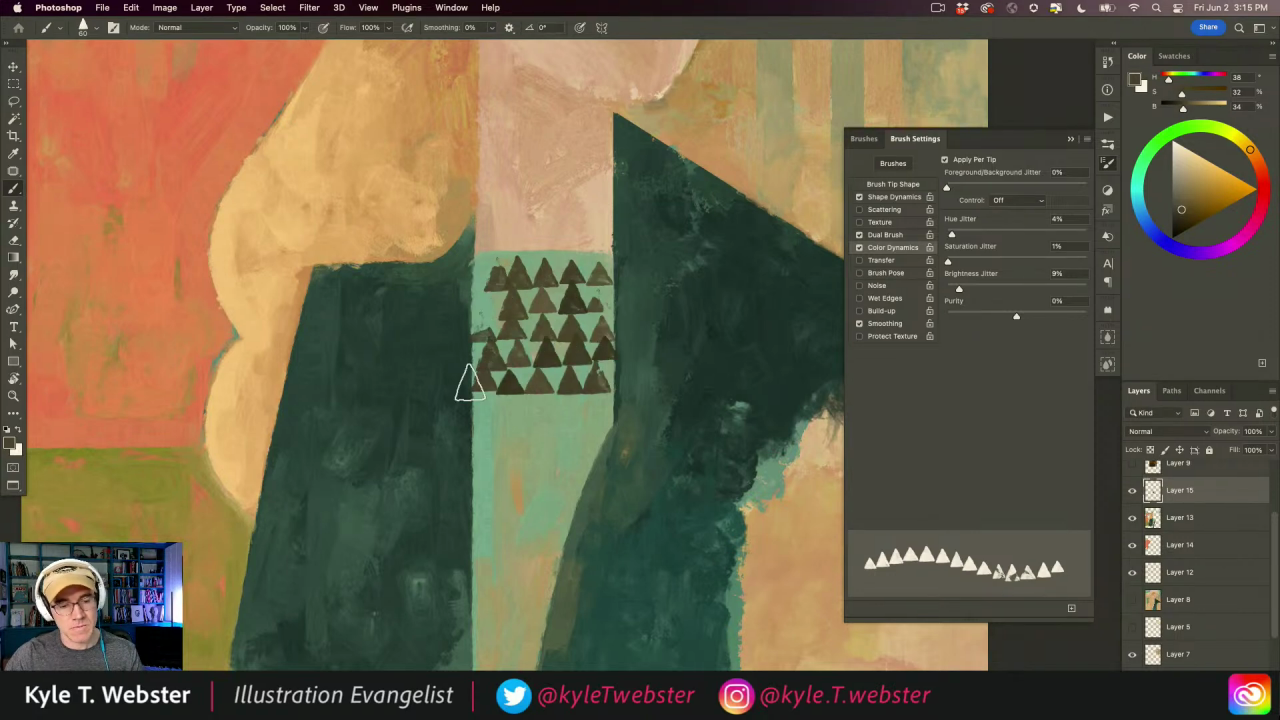
left_click(441, 461, "alt")
left_click(490, 455)
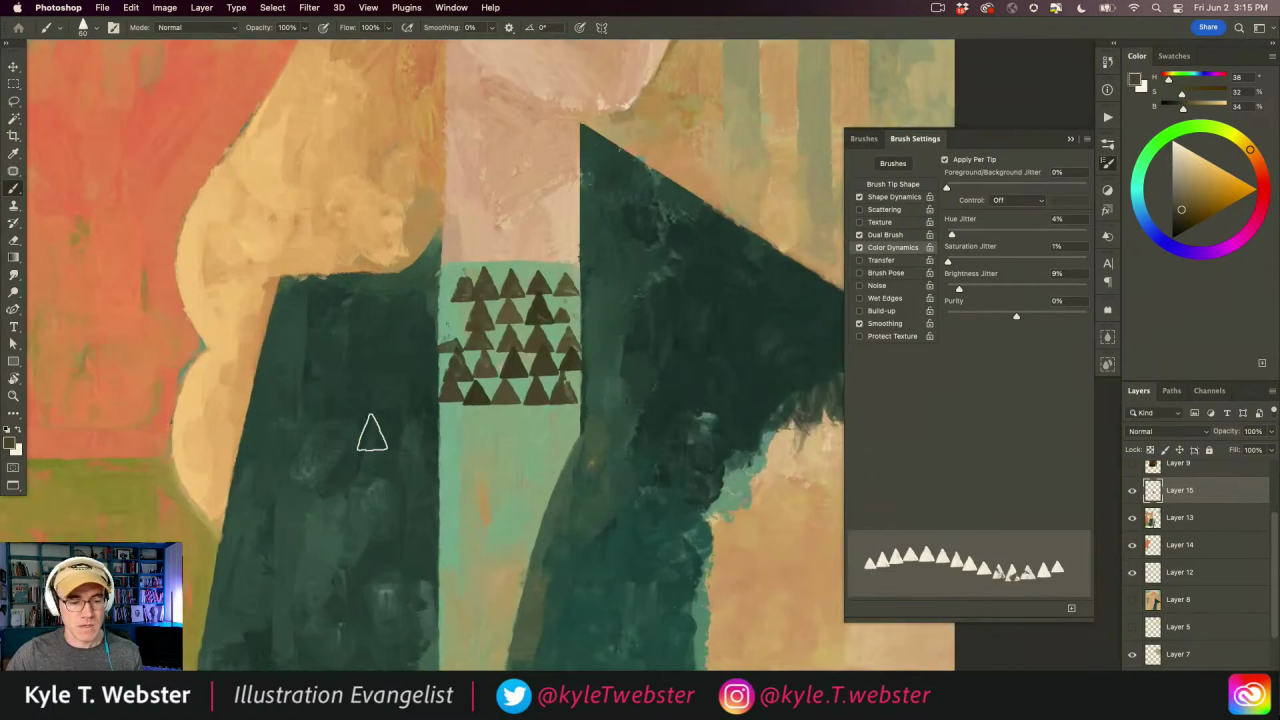
- Undo all the trial triangle rows on the teal shirt
key("super+z")
key("super+z")
key("super+z")
key("super+z")
key("super+z")
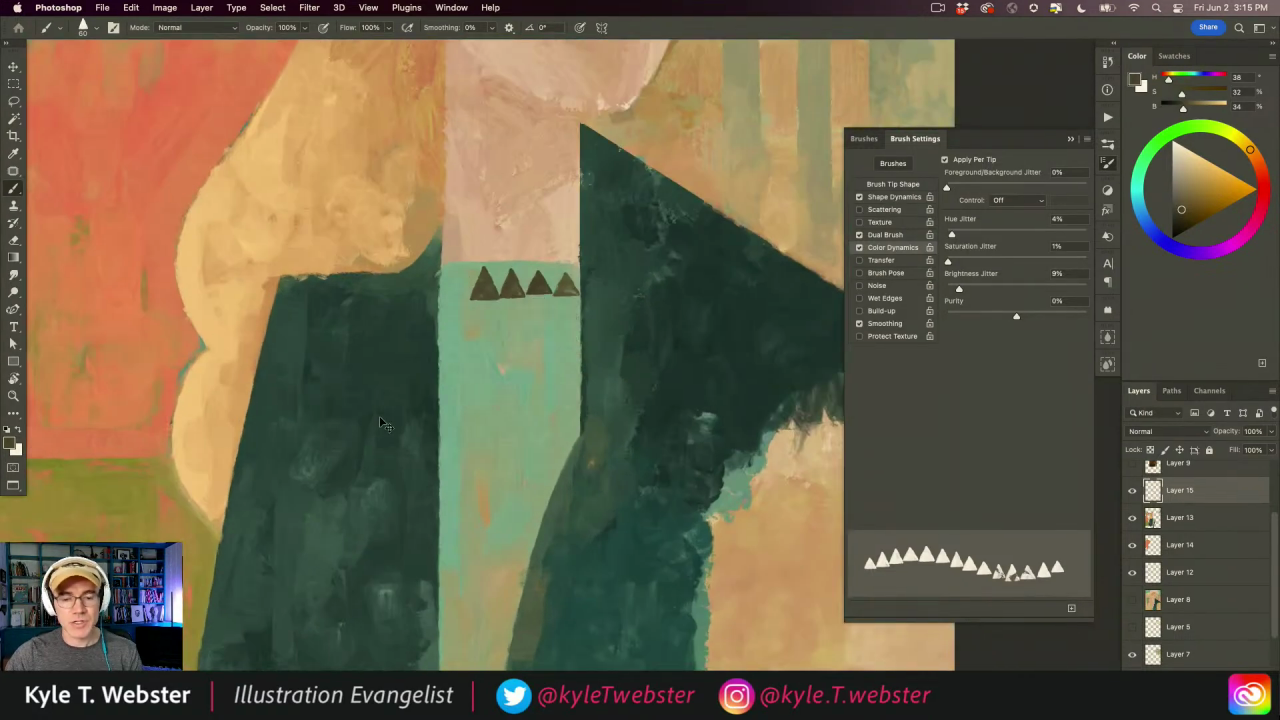
key("super+z")
- Change the size jitter's control option in the brush's Shape Dynamics and raise the minimum diameter
left_click(896, 197)
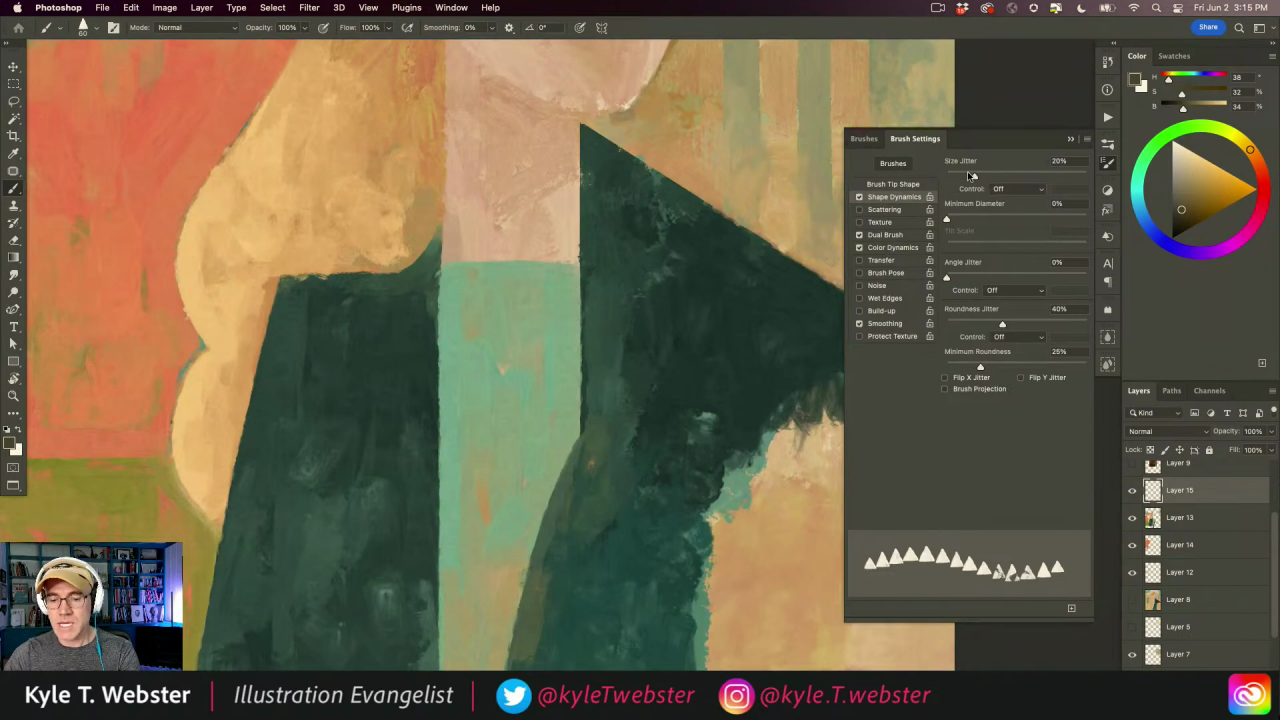
left_click(1000, 189)
left_click(1005, 212)
left_click_drag(946, 218, 1030, 217)
left_click(1071, 141)
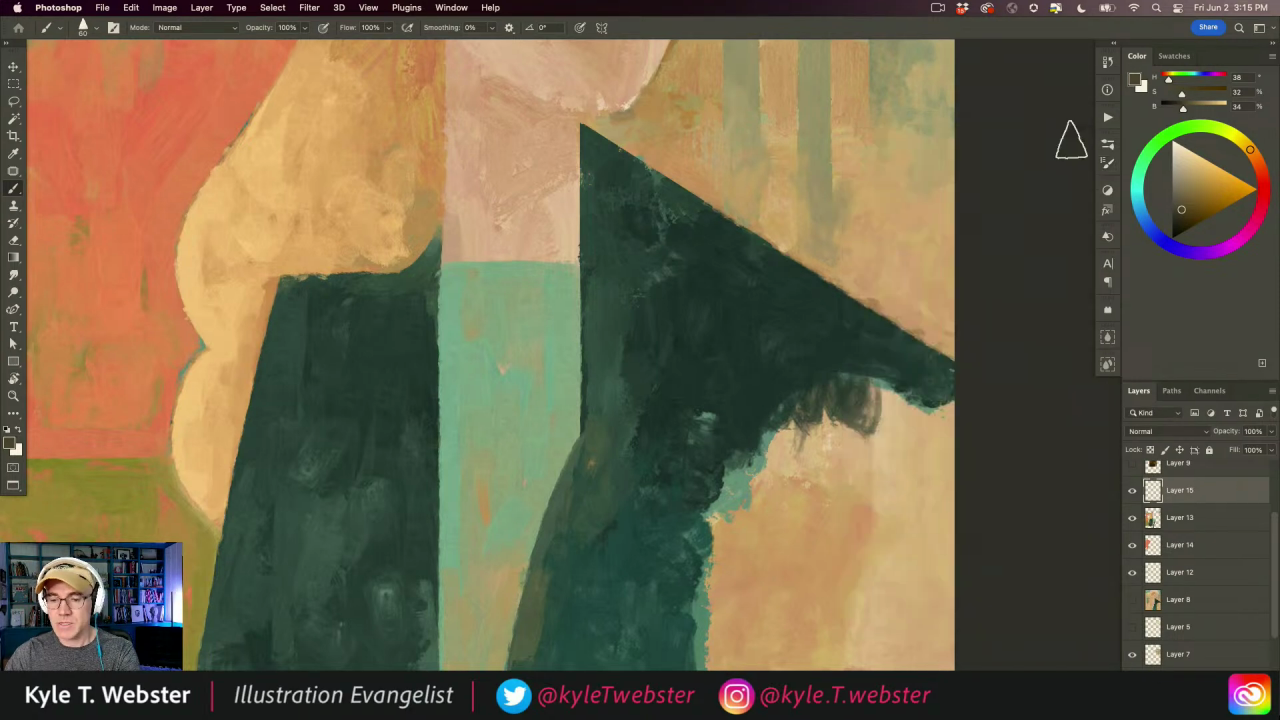
- Paint tight rows of brown triangles across the teal shirt, from the neckline down to its narrowing lower part
left_click_drag(568, 283, 460, 283)
left_click(490, 281)
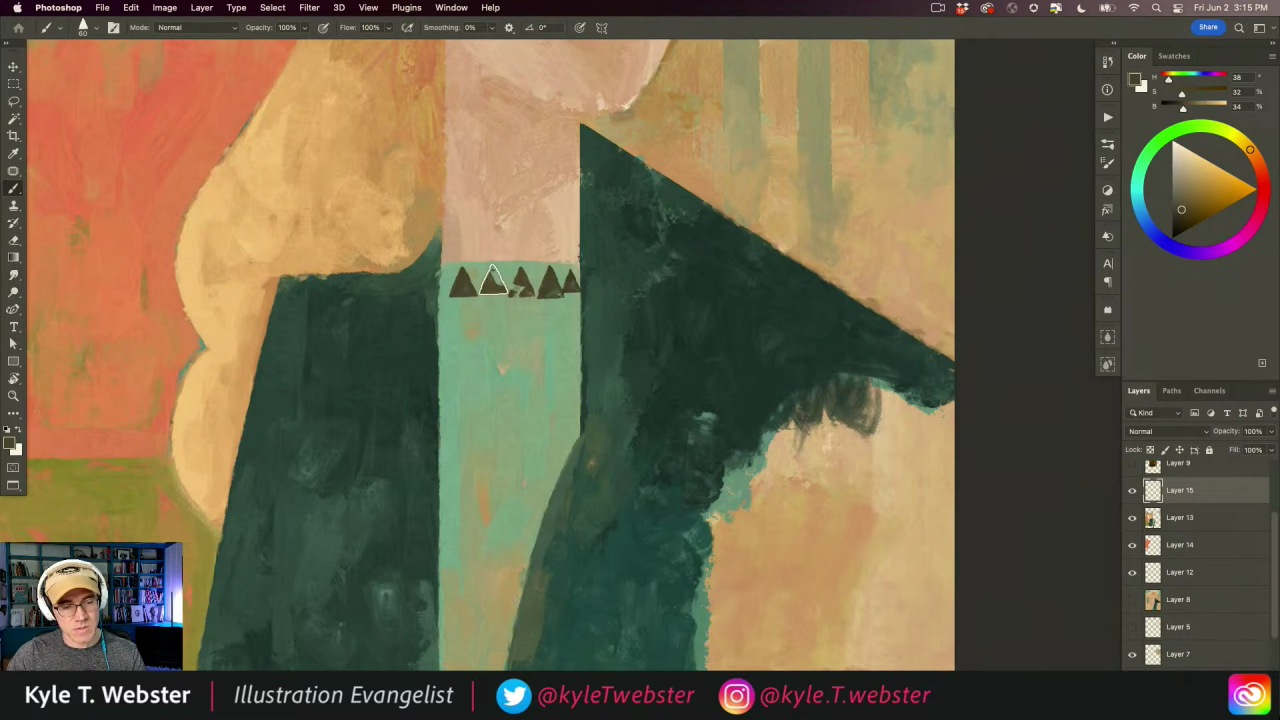
mouse_move(447, 313)
left_mouse_down()
mouse_move(569, 314)
mouse_move(556, 308)
mouse_move(571, 343)
mouse_move(443, 344)
mouse_move(452, 338)
mouse_move(451, 368)
mouse_move(575, 368)
mouse_move(569, 391)
mouse_move(451, 398)
mouse_move(456, 386)
mouse_move(448, 422)
mouse_move(567, 420)
left_mouse_up()
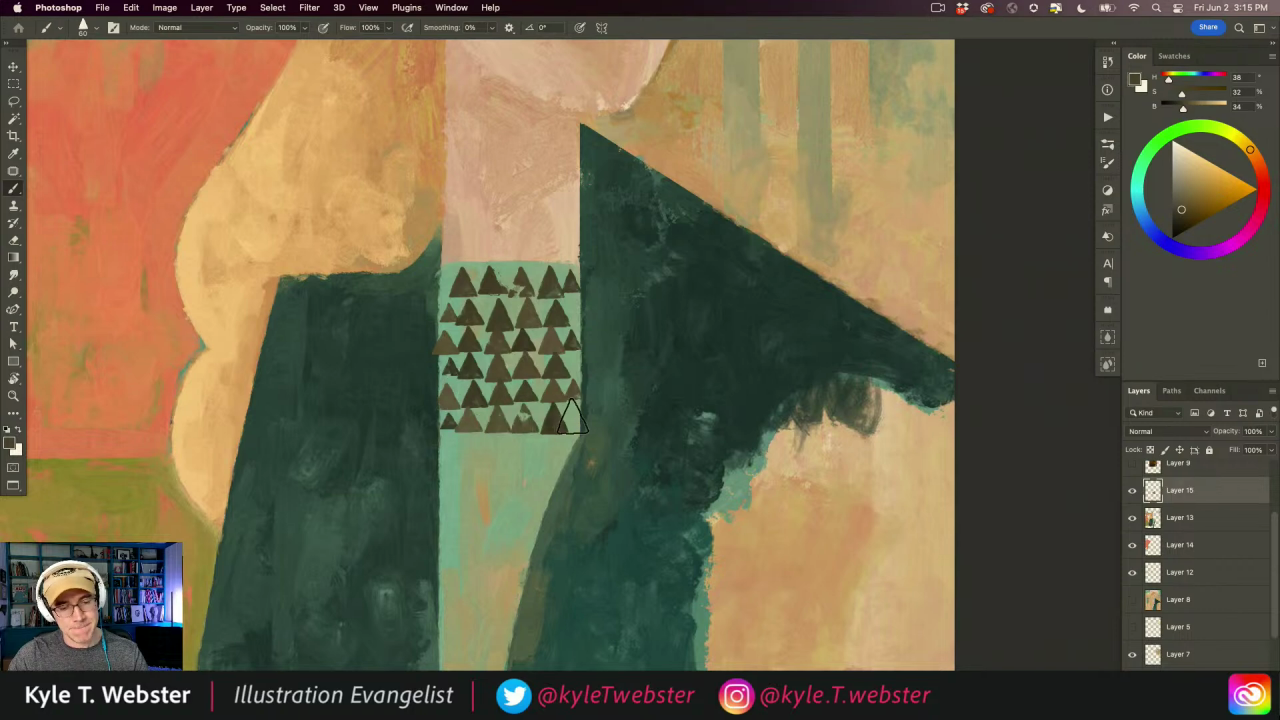
left_click(572, 418)
mouse_move(434, 468)
left_mouse_down()
mouse_move(419, 524)
mouse_move(442, 512)
mouse_move(434, 464)
left_mouse_up()
mouse_move(512, 444)
left_mouse_down()
mouse_move(442, 445)
mouse_move(440, 462)
mouse_move(505, 459)
mouse_move(486, 474)
mouse_move(498, 479)
mouse_move(443, 480)
mouse_move(441, 500)
mouse_move(493, 498)
mouse_move(486, 481)
mouse_move(468, 510)
mouse_move(491, 514)
mouse_move(449, 514)
left_mouse_up()
left_click(448, 522, "super")
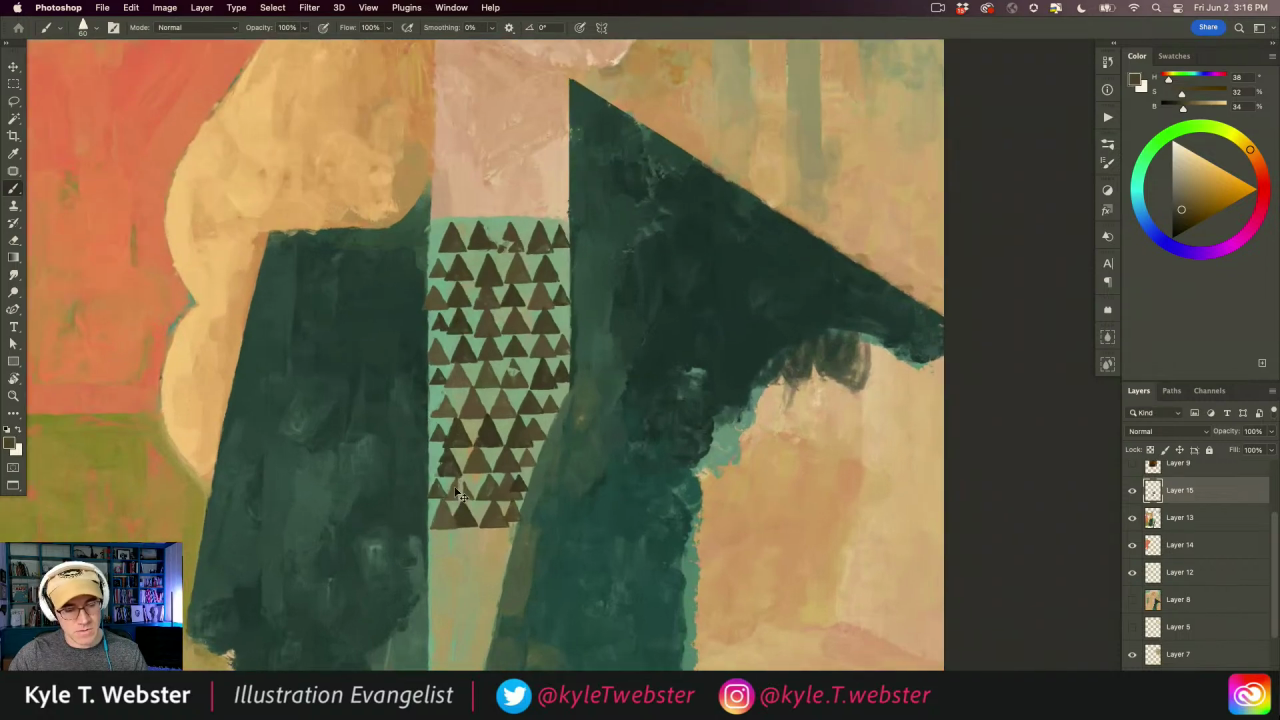
- Undo the last triangle stamps and continue the rows down the narrow strip of shirt to the jacket's lower hem
key("super+z")
key("super+z")
mouse_move(516, 490)
left_mouse_down()
mouse_move(438, 494)
mouse_move(438, 528)
mouse_move(510, 517)
mouse_move(500, 551)
mouse_move(437, 559)
mouse_move(449, 584)
mouse_move(494, 580)
mouse_move(484, 576)
mouse_move(487, 609)
mouse_move(437, 611)
mouse_move(439, 638)
mouse_move(483, 640)
mouse_move(441, 646)
mouse_move(437, 379)
left_mouse_up()
mouse_move(444, 482)
left_mouse_down()
mouse_move(483, 478)
mouse_move(442, 479)
mouse_move(440, 514)
mouse_move(477, 510)
left_mouse_up()
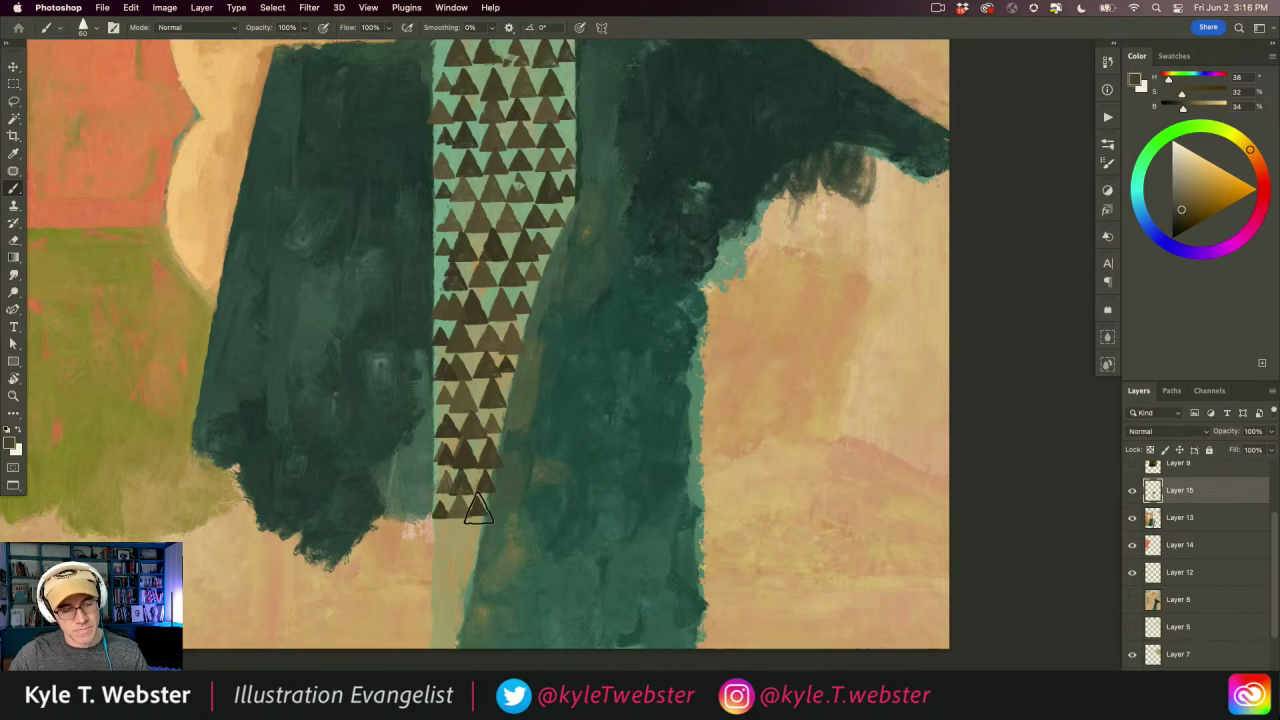
- Lock the triangle layer's transparent pixels and adjust its Hue/Saturation to hue -13, saturation -43 and lightness +14
scroll(447, 449, "down", 2)
left_click_drag(363, 476, 397, 511)
scroll(387, 494, "down", 1)
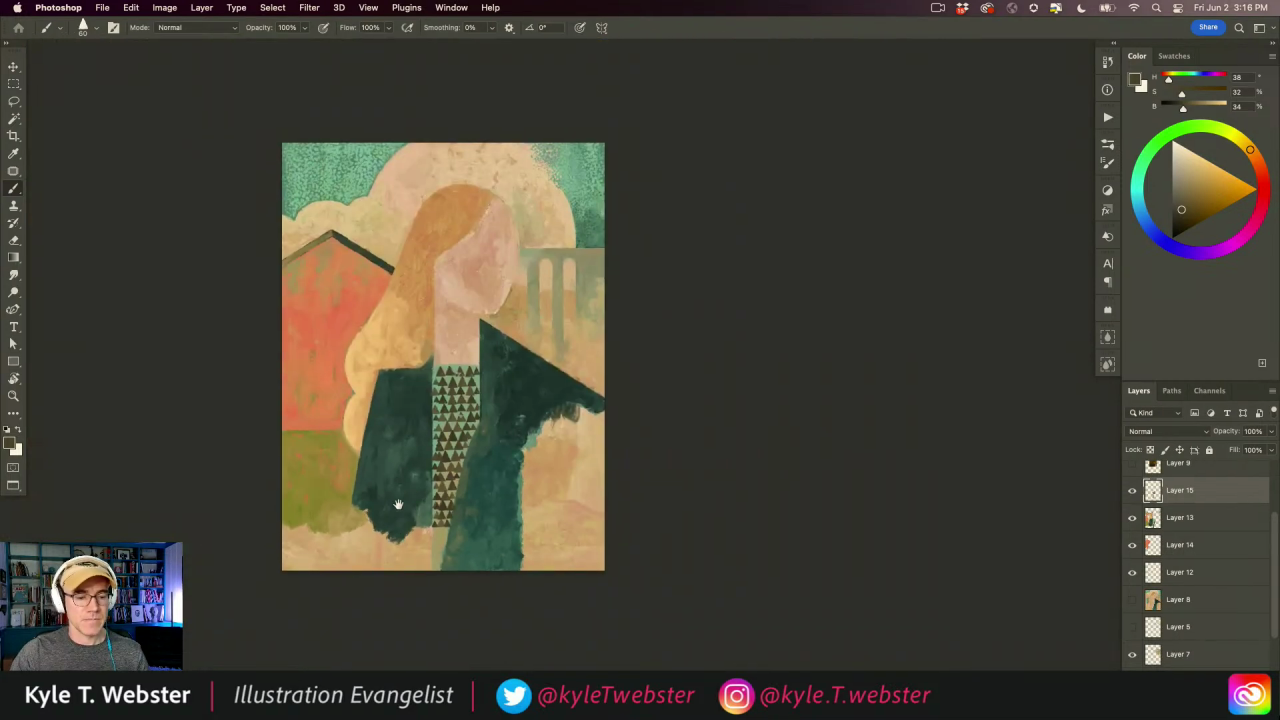
scroll(419, 485, "up", 1)
left_click_drag(366, 464, 371, 503)
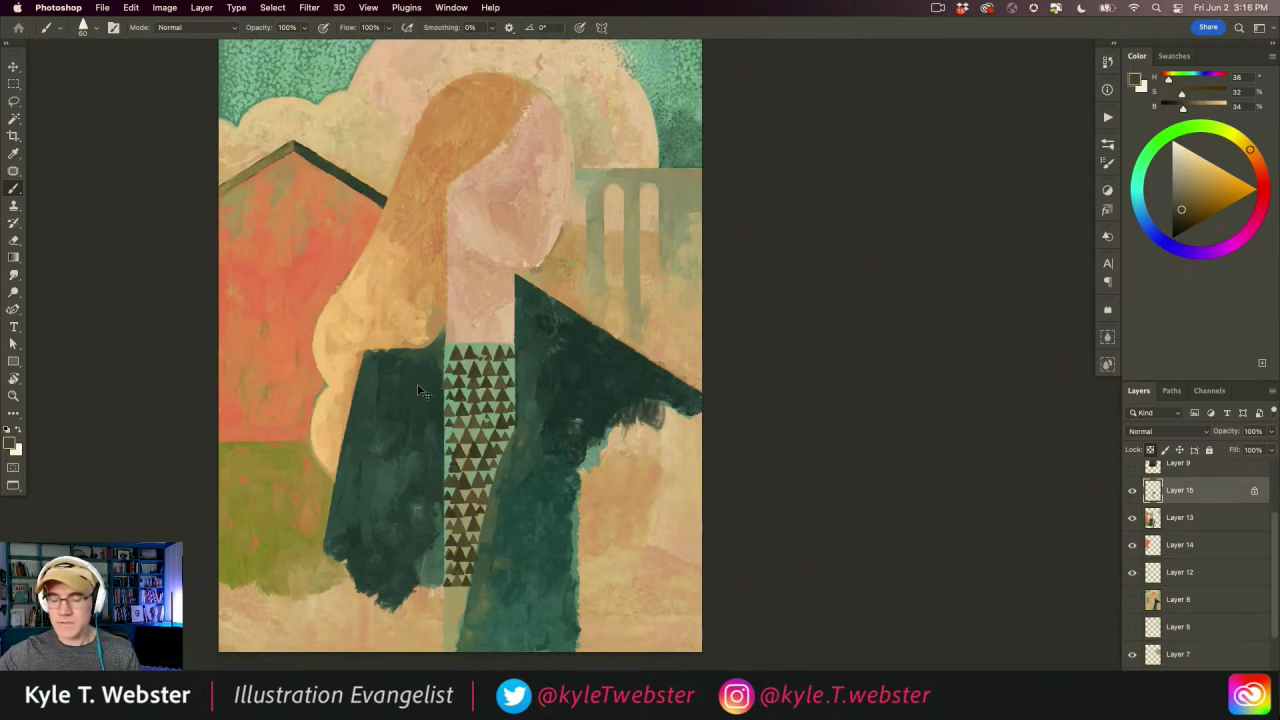
key("super+u")
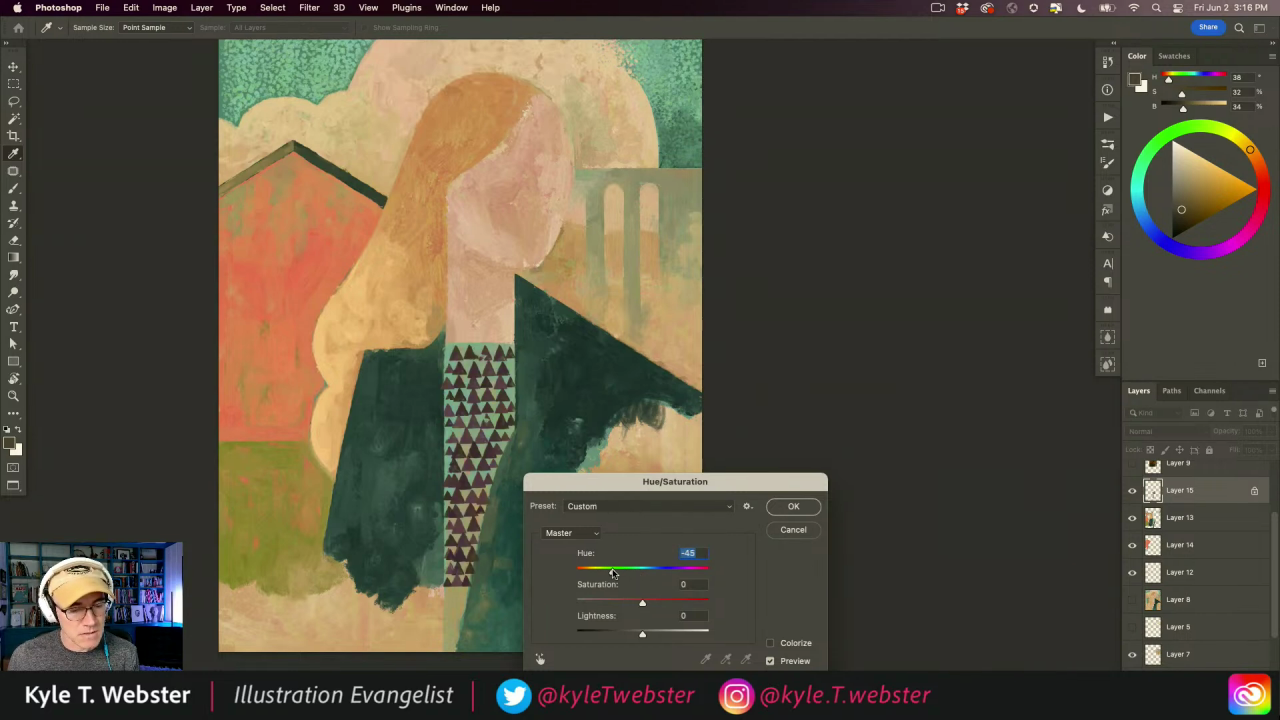
key("Tab")
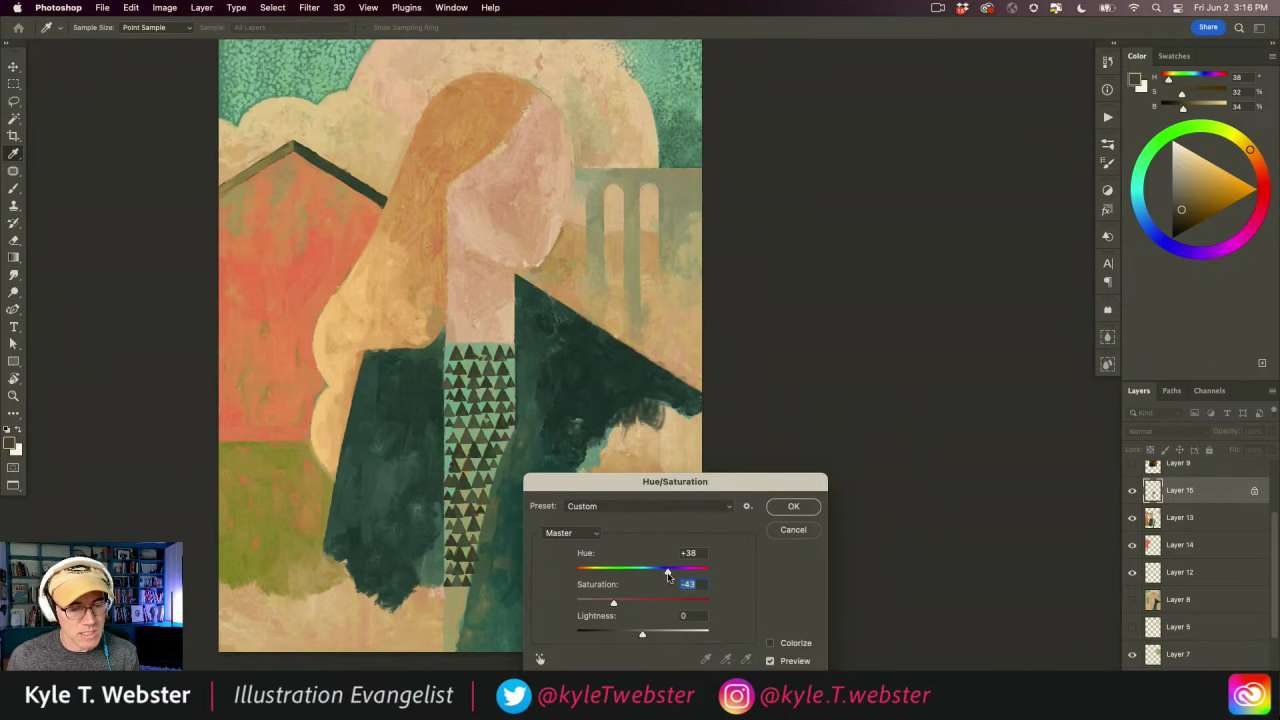
left_click_drag(637, 633, 651, 637)
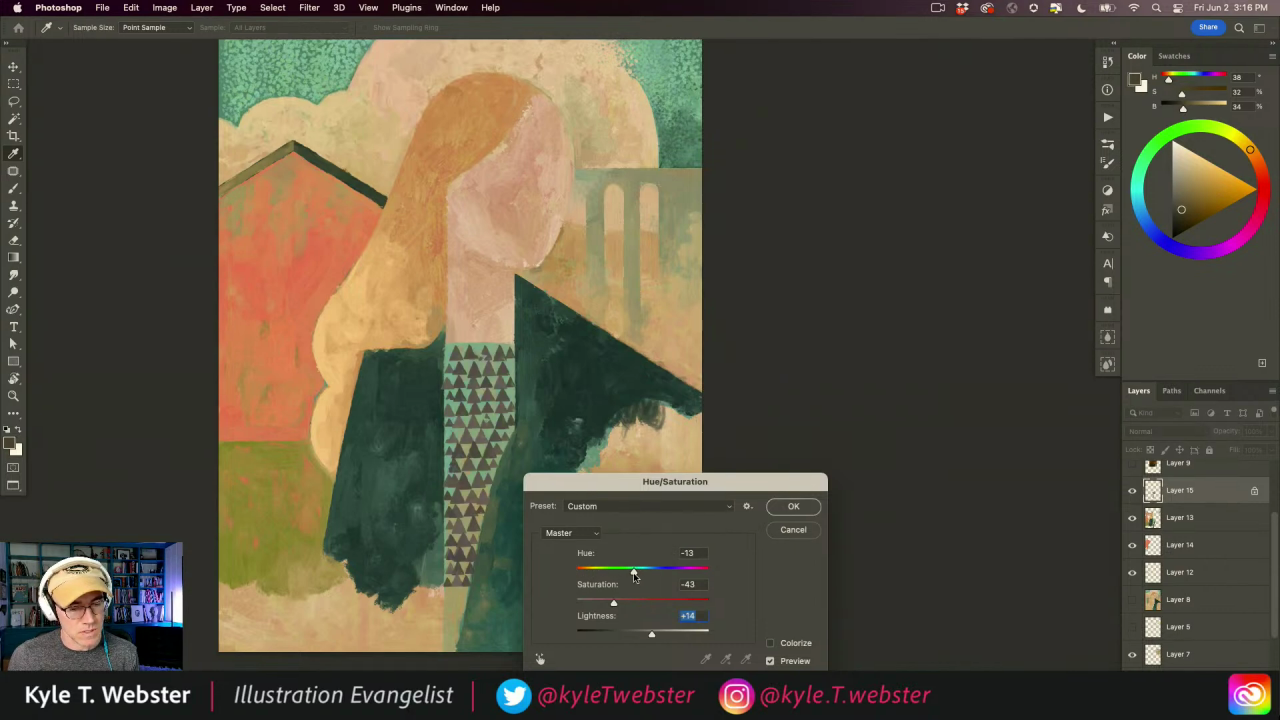
left_click(788, 507)
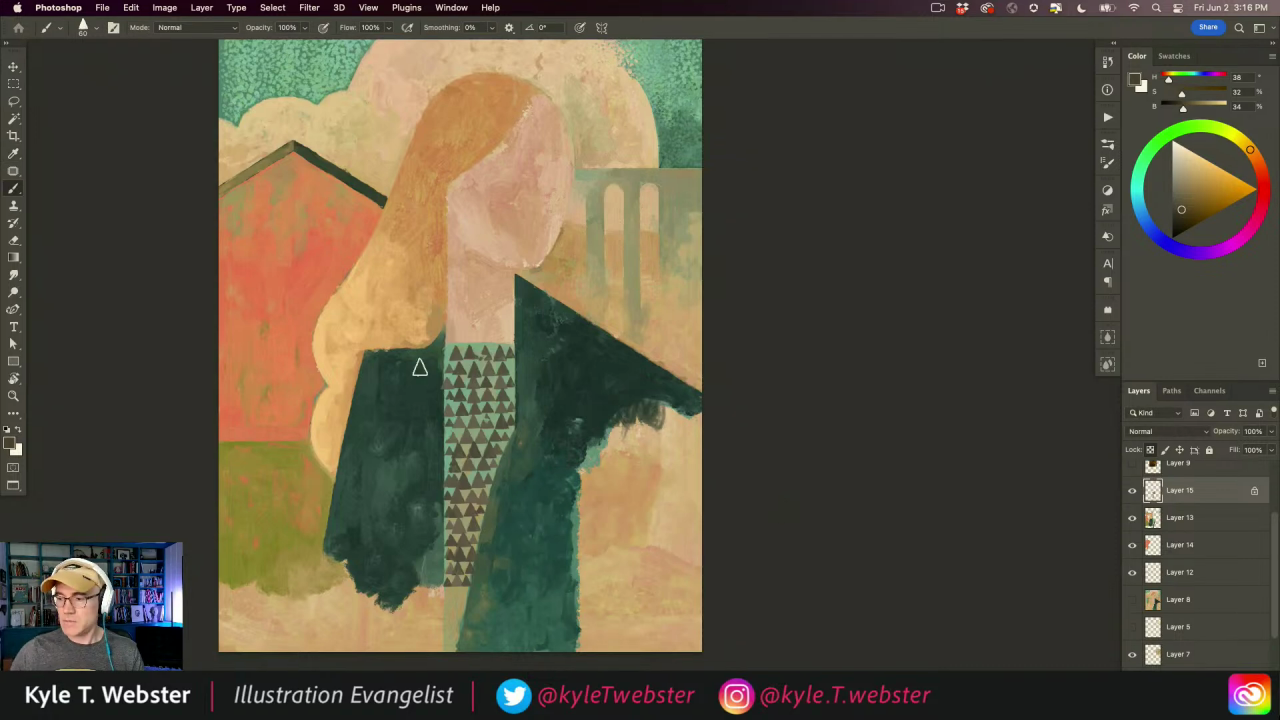
scroll(430, 397, "up", 3)
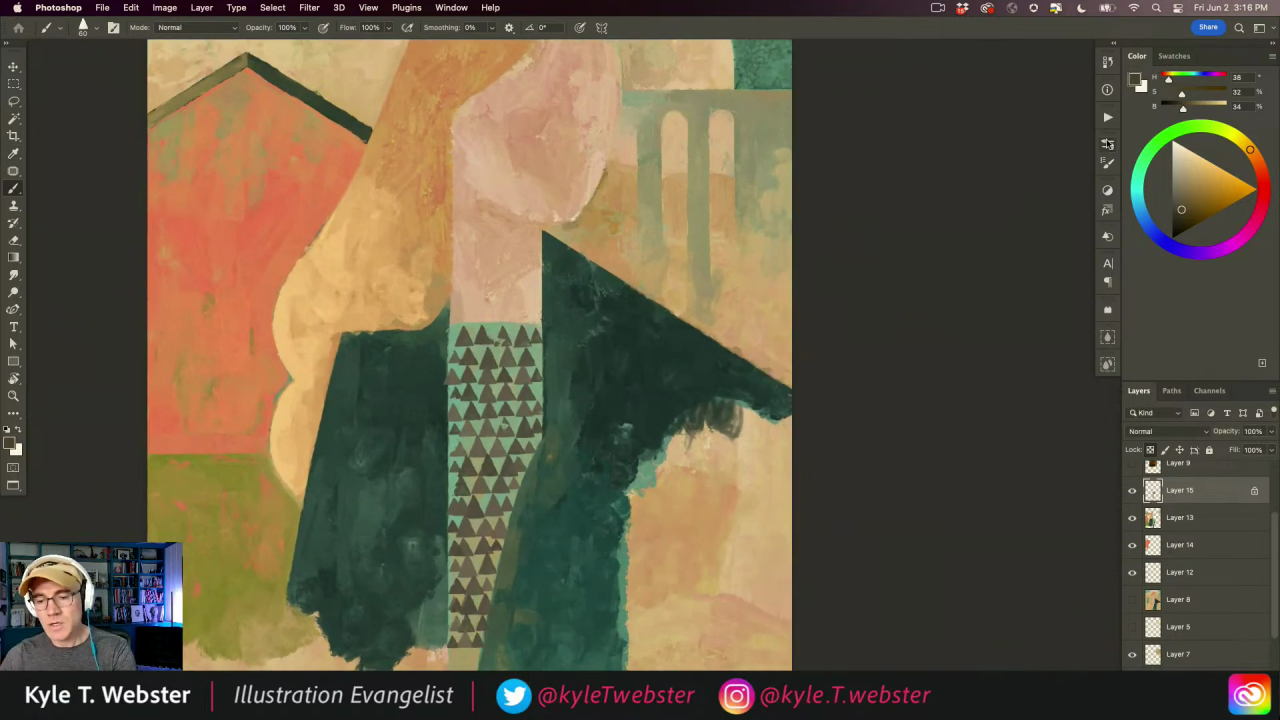
- Clean the triangle edges spilling over the shirt's borders onto the jacket, using the 35 px textured brush with the layer's transparency unlocked
left_click(1108, 143)
left_click(996, 208)
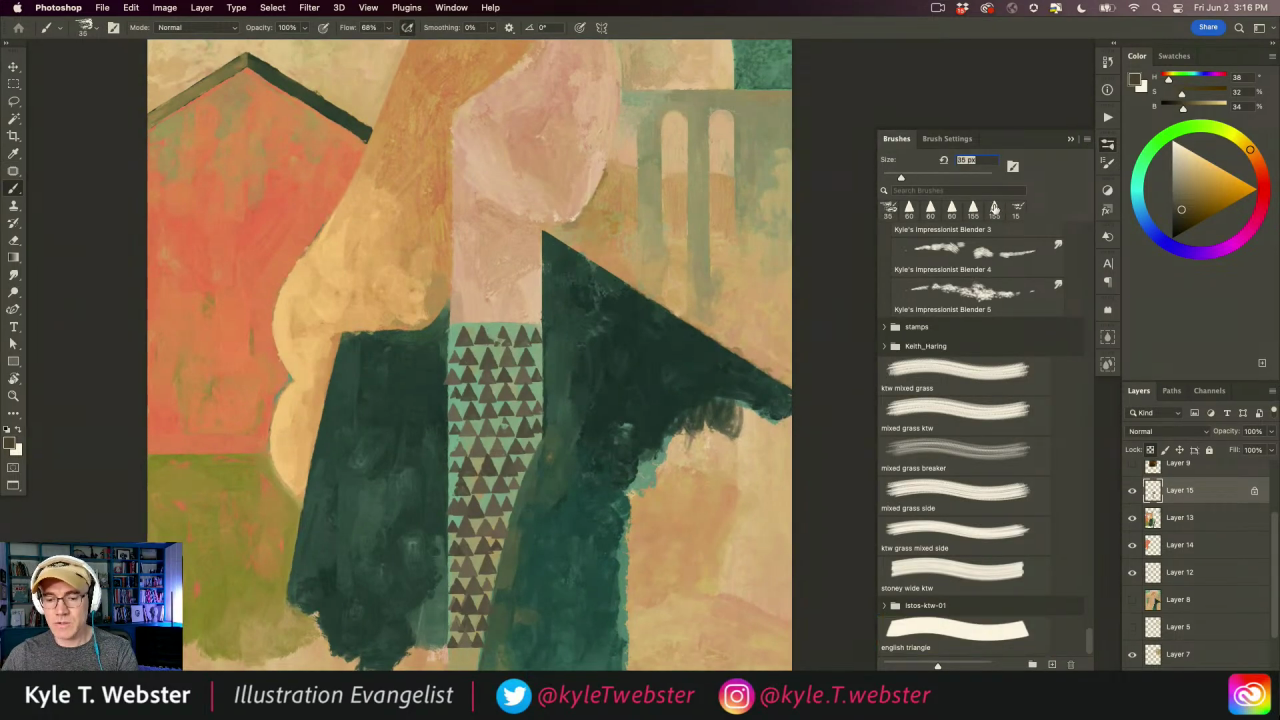
scroll(431, 385, "up", 2)
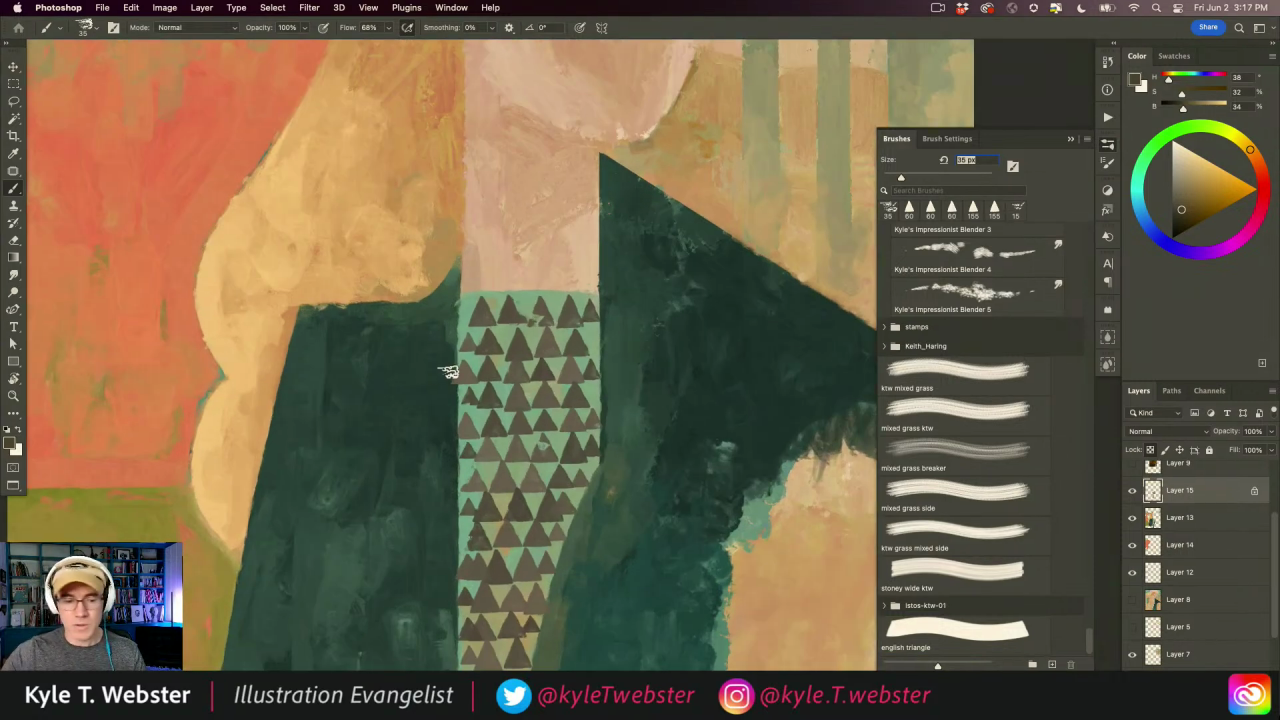
left_click_drag(453, 380, 454, 386)
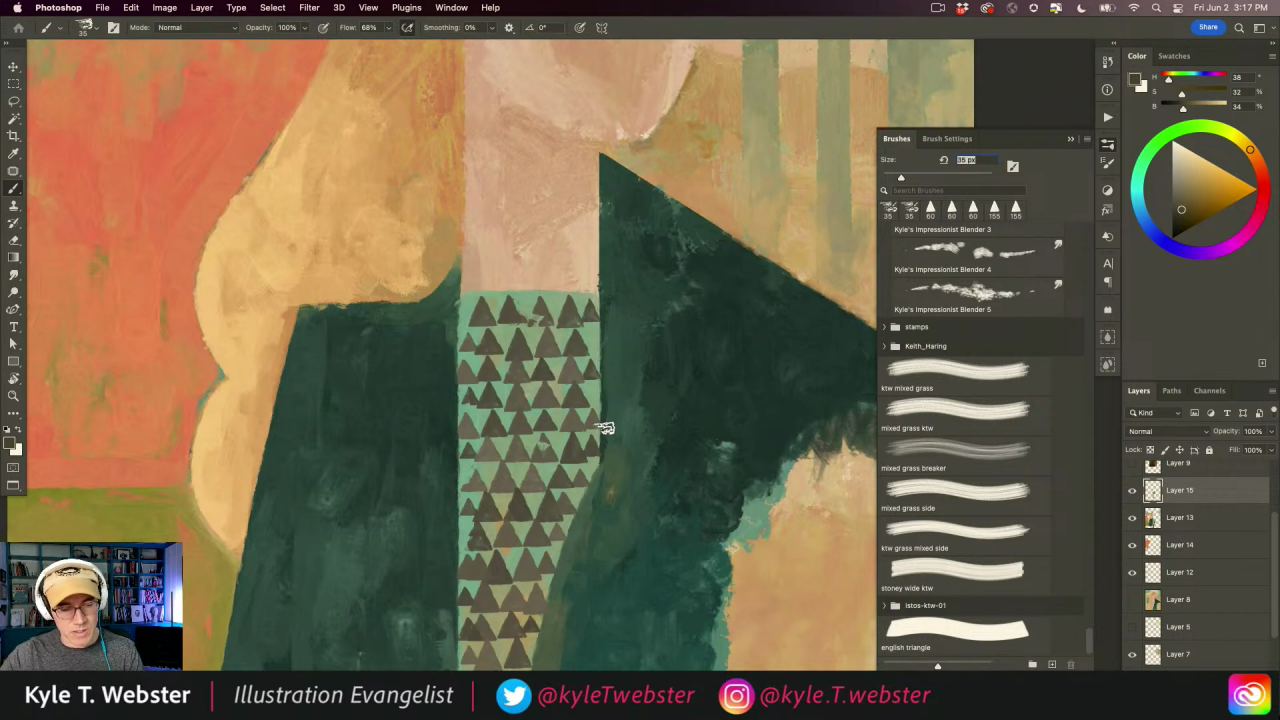
mouse_move(470, 487)
left_mouse_down()
mouse_move(420, 423)
mouse_move(405, 318)
left_mouse_up()
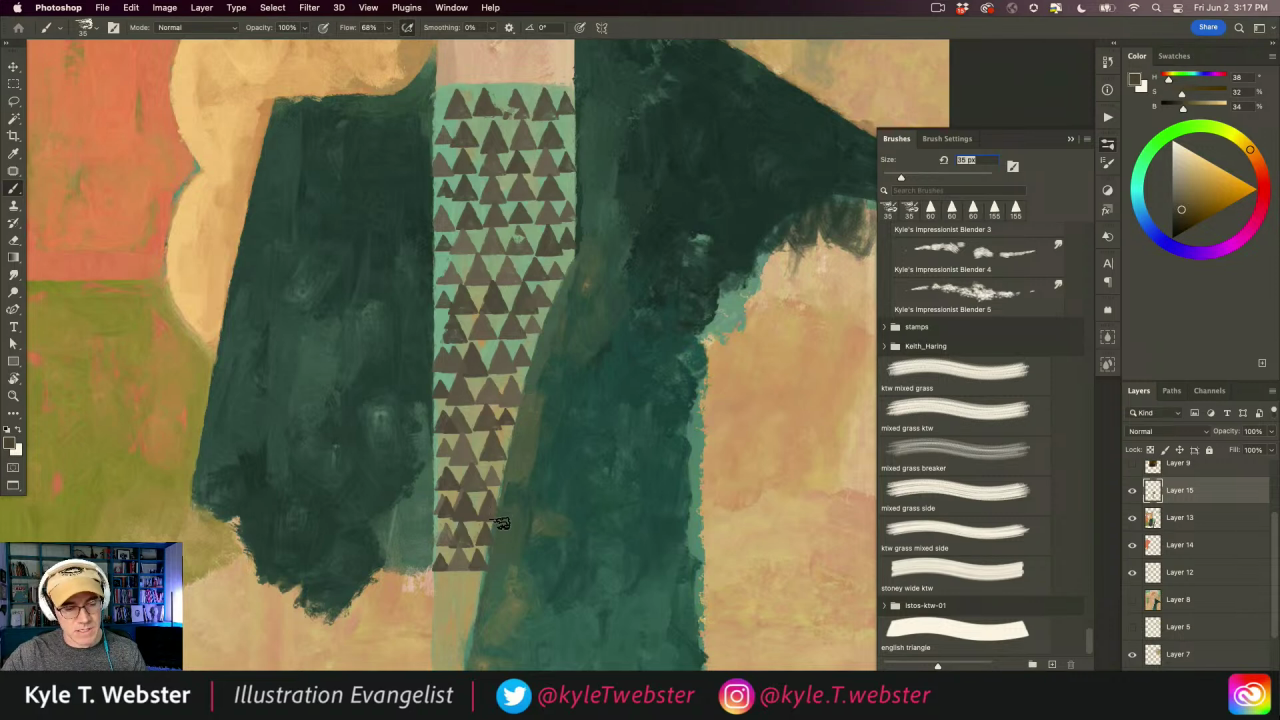
left_click(374, 491, "alt")
left_click(400, 515)
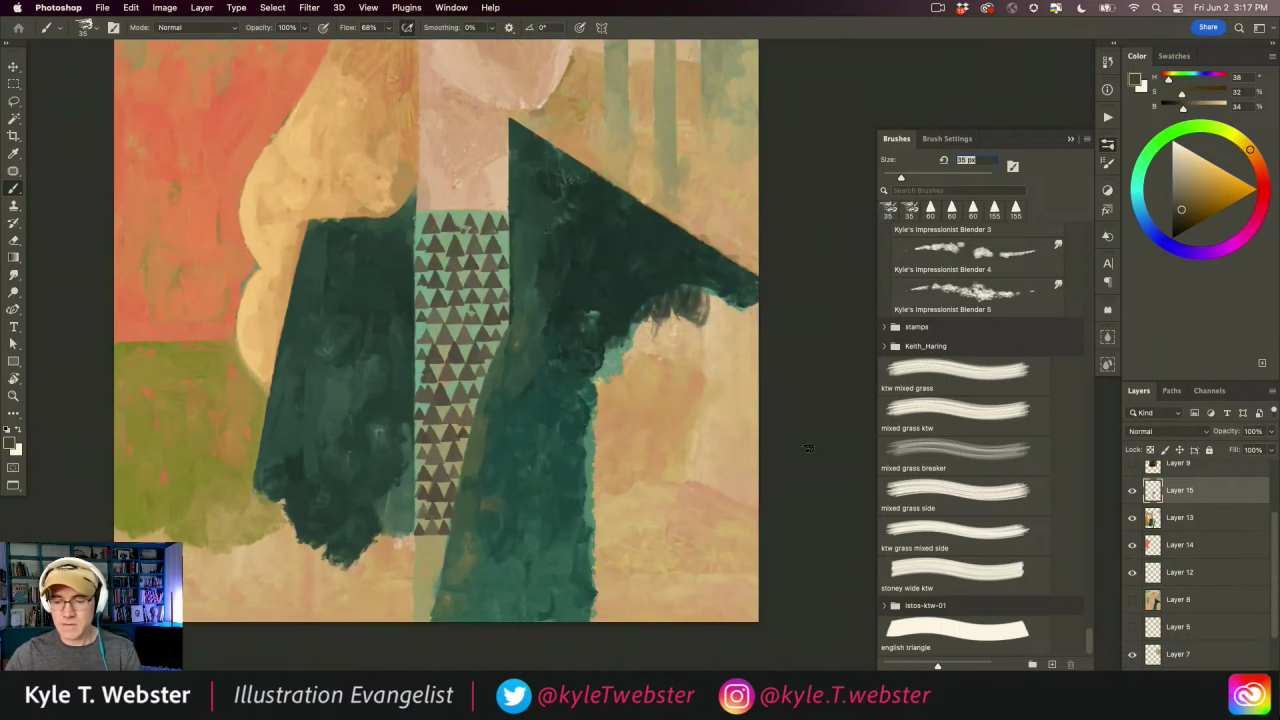
- Lock the transparent pixels of the triangle layer, Layer 15, again and return to the Brush tool
key("l")
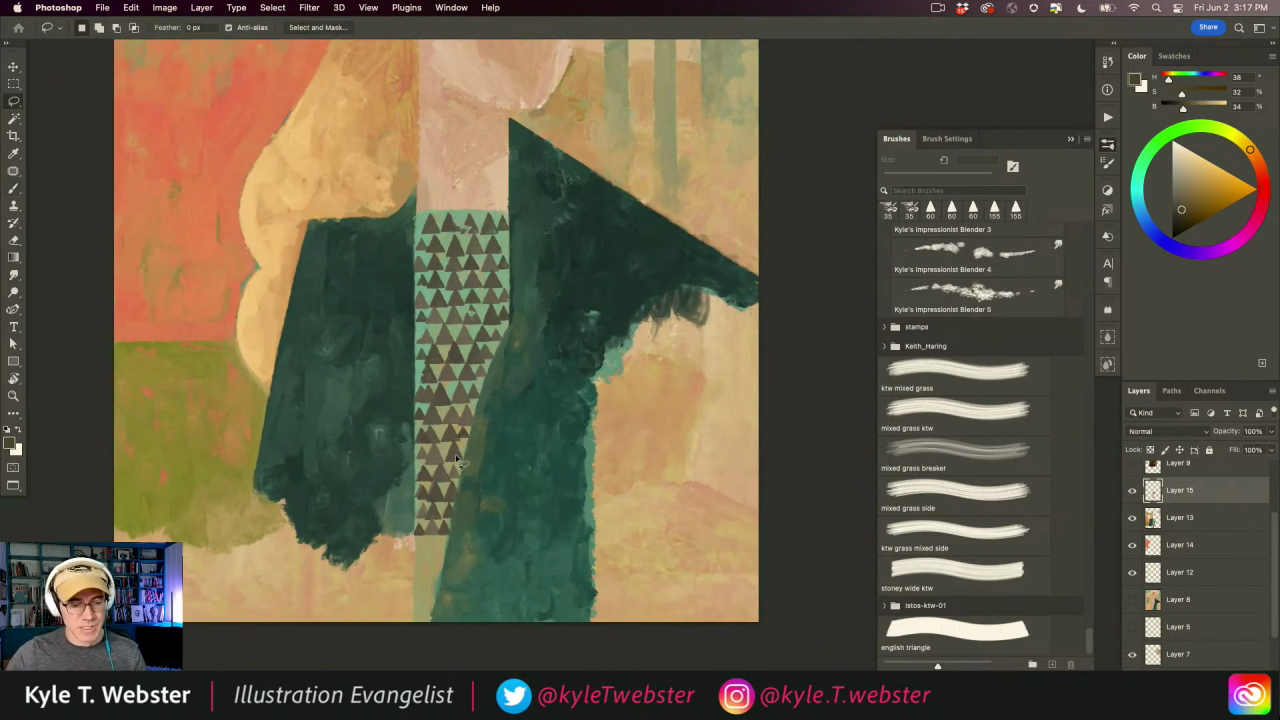
key("b")
key("l")
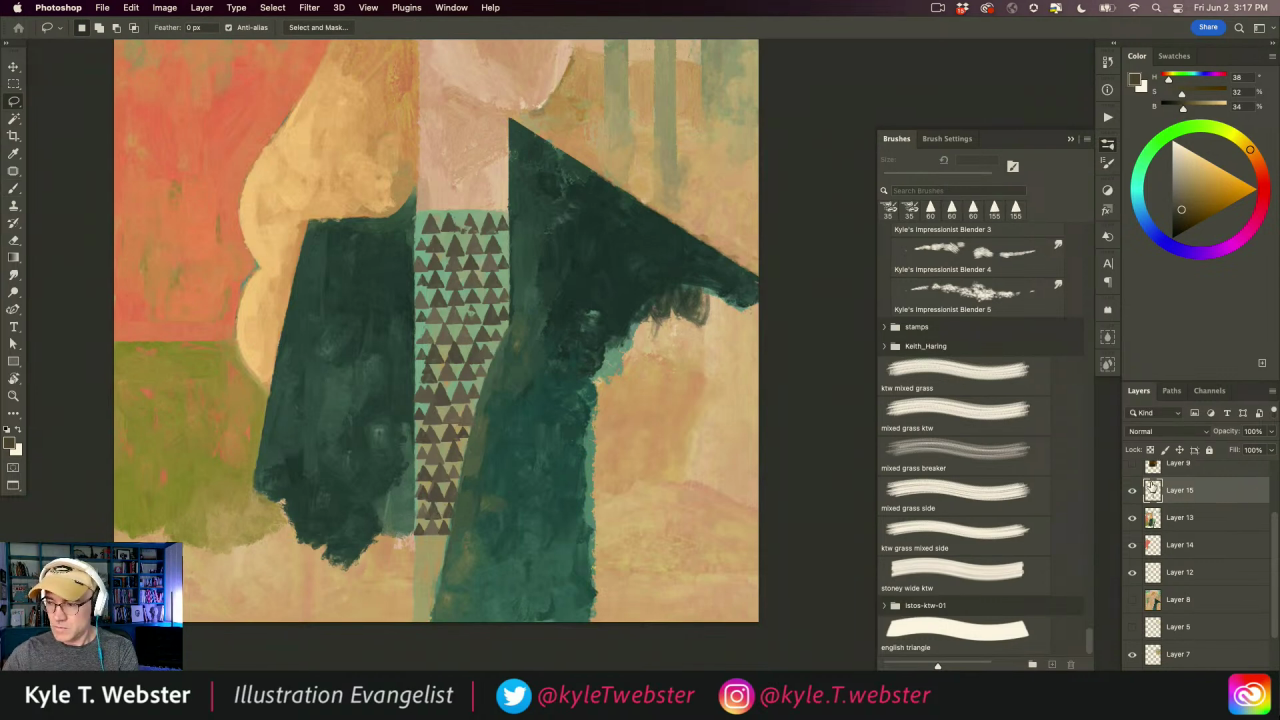
key("b")
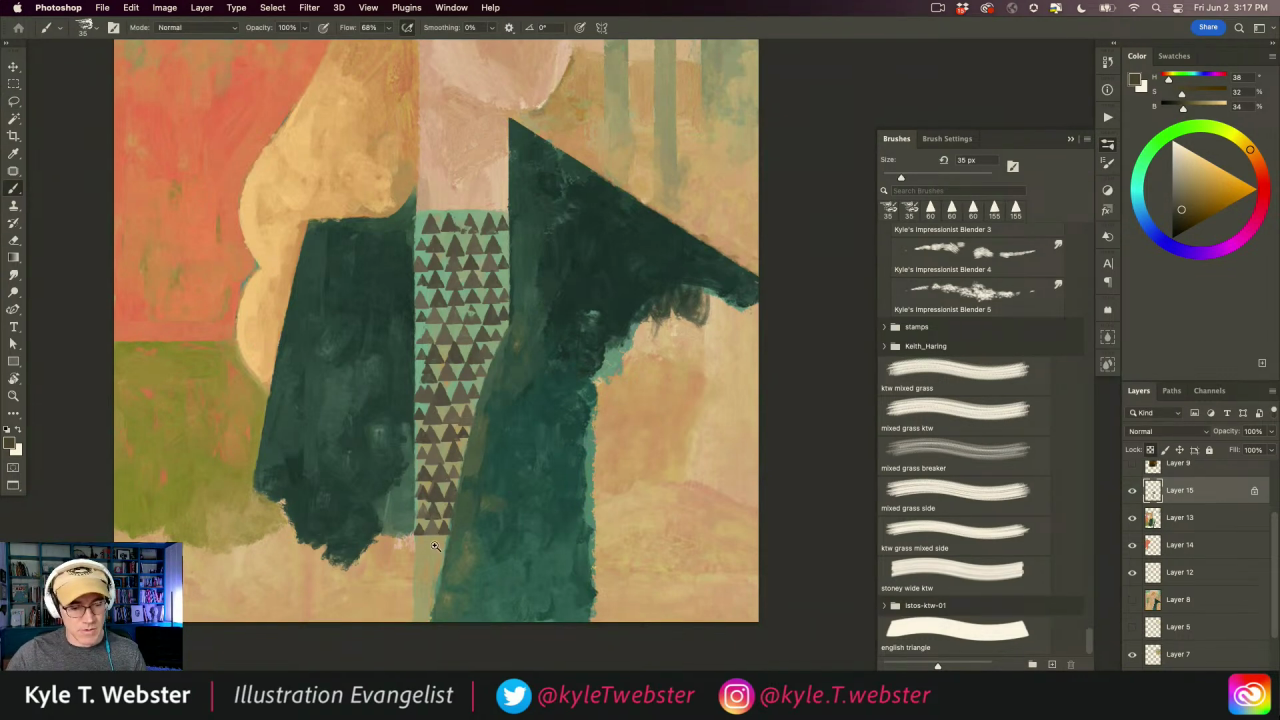
- Enlarge the textured brush to 90 px and lighten the lower triangles with a tan sampled from between them
scroll(436, 545, "up", 2)
key("bracketright")
key("bracketright")
key("bracketright")
key("bracketright")
key("bracketright")
key("bracketright")
key("bracketright")
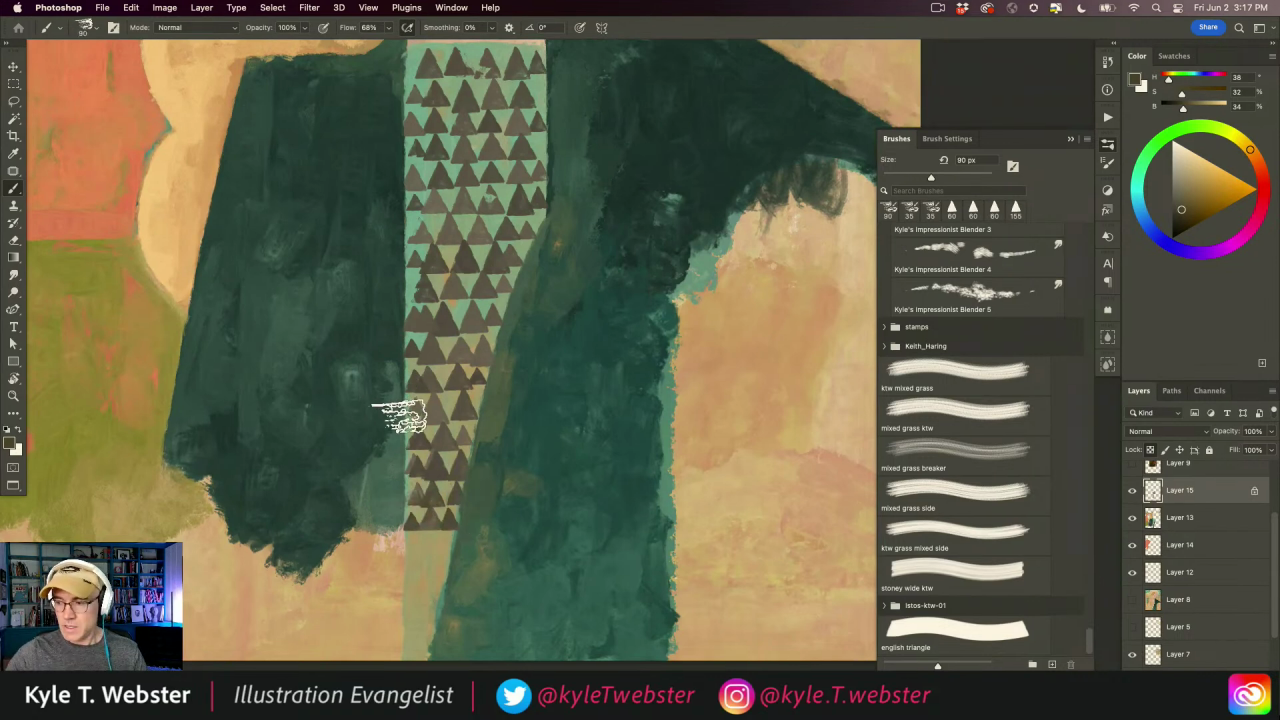
left_click(430, 505, "alt")
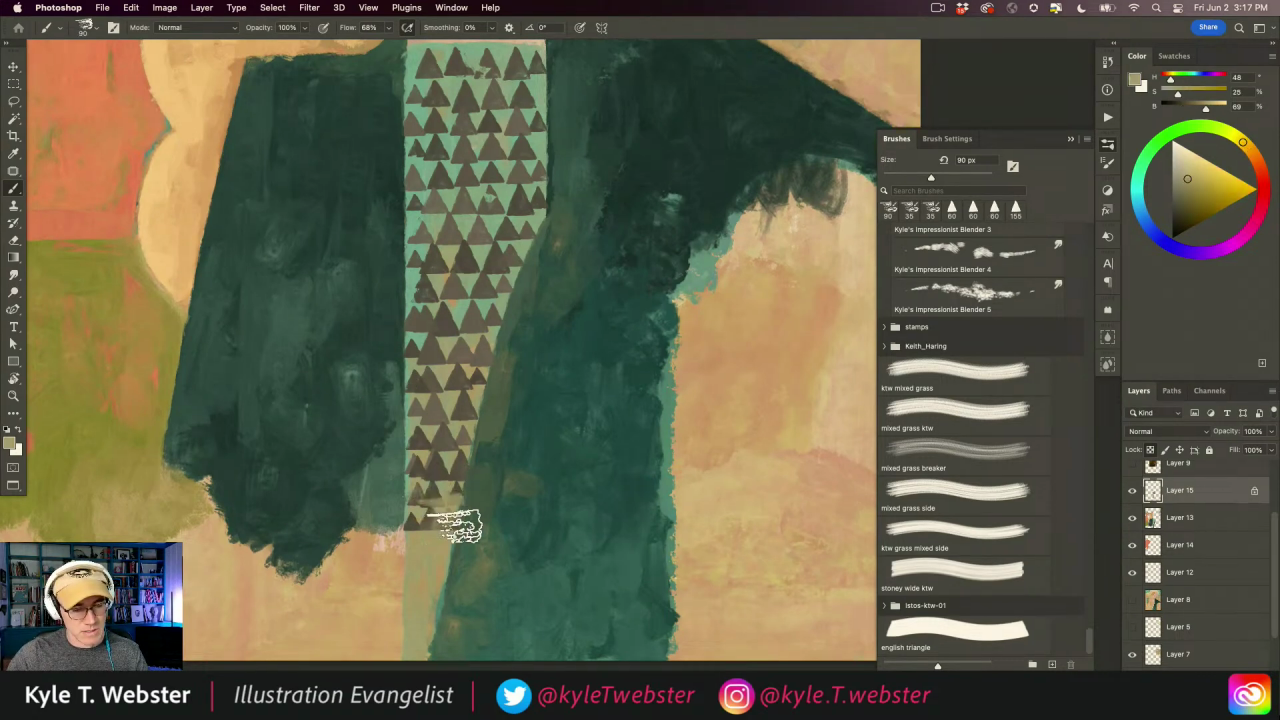
mouse_move(455, 478)
left_mouse_down()
mouse_move(463, 434)
mouse_move(449, 420)
mouse_move(488, 345)
left_mouse_up()
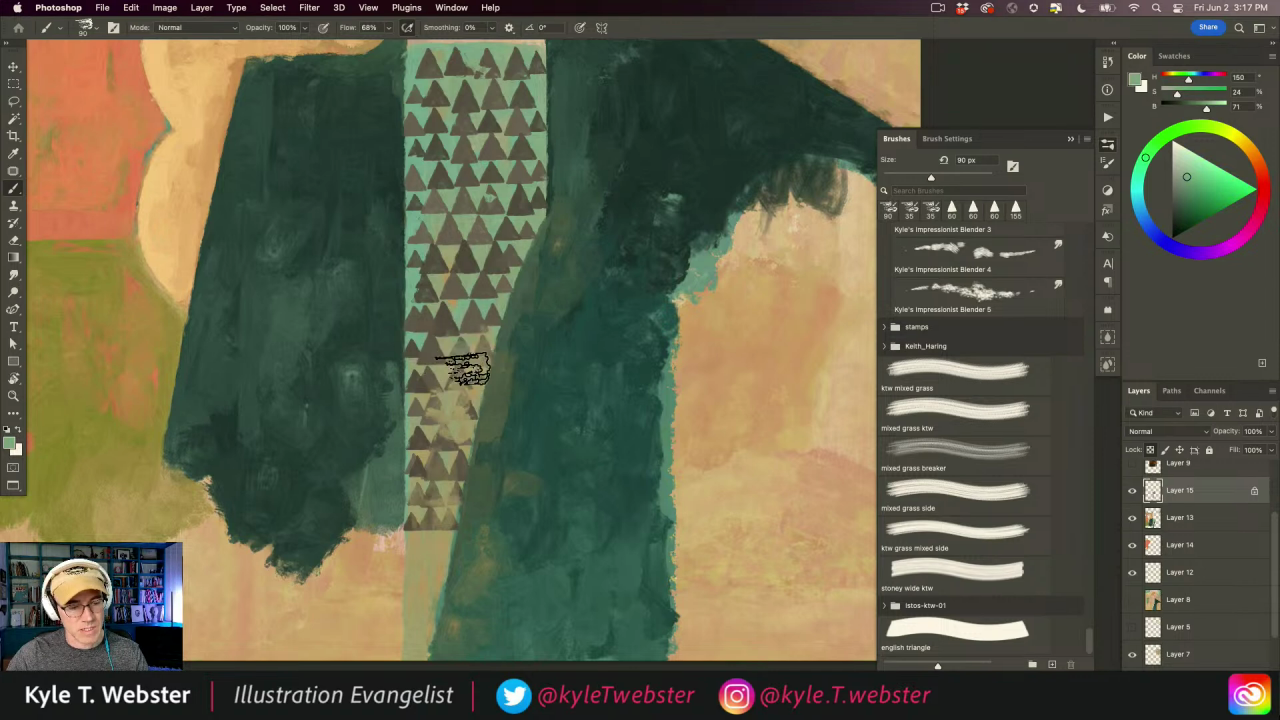
- Tint the lowest triangles with the light green from the shirt and check the pattern against the whole portrait
left_click(396, 484, "alt")
left_click(390, 472, "alt")
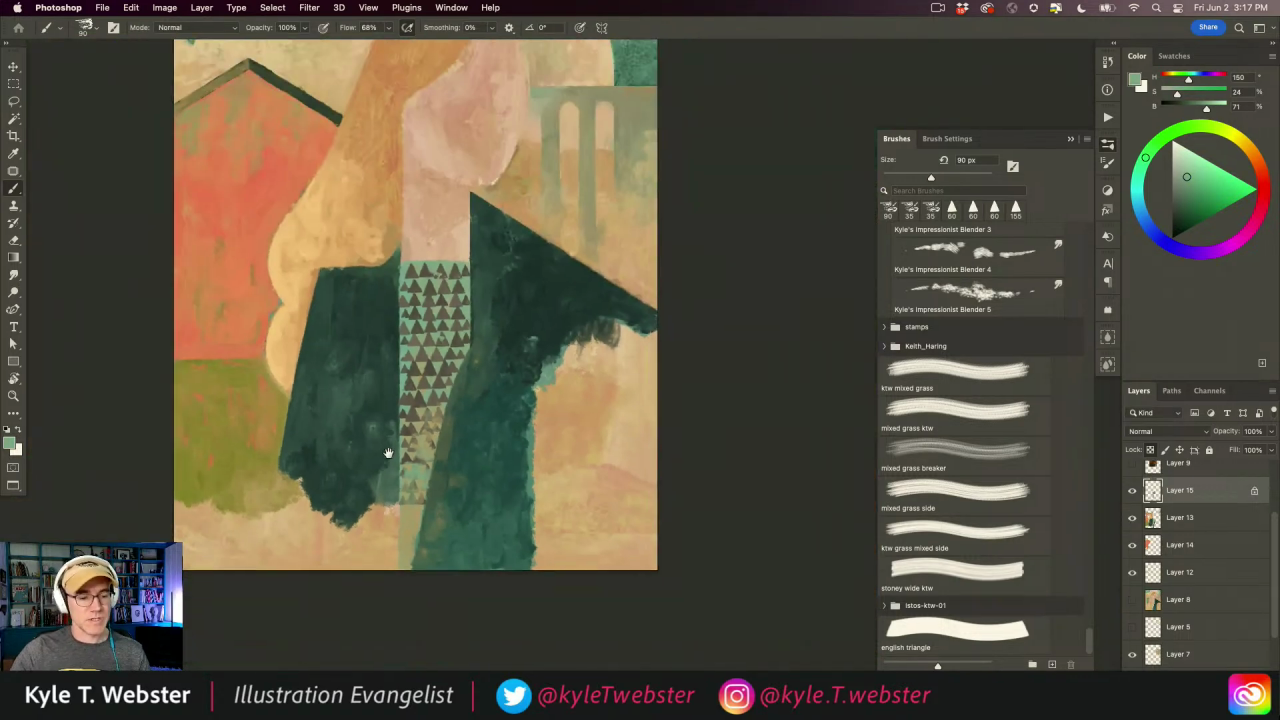
left_click(388, 453, "super")
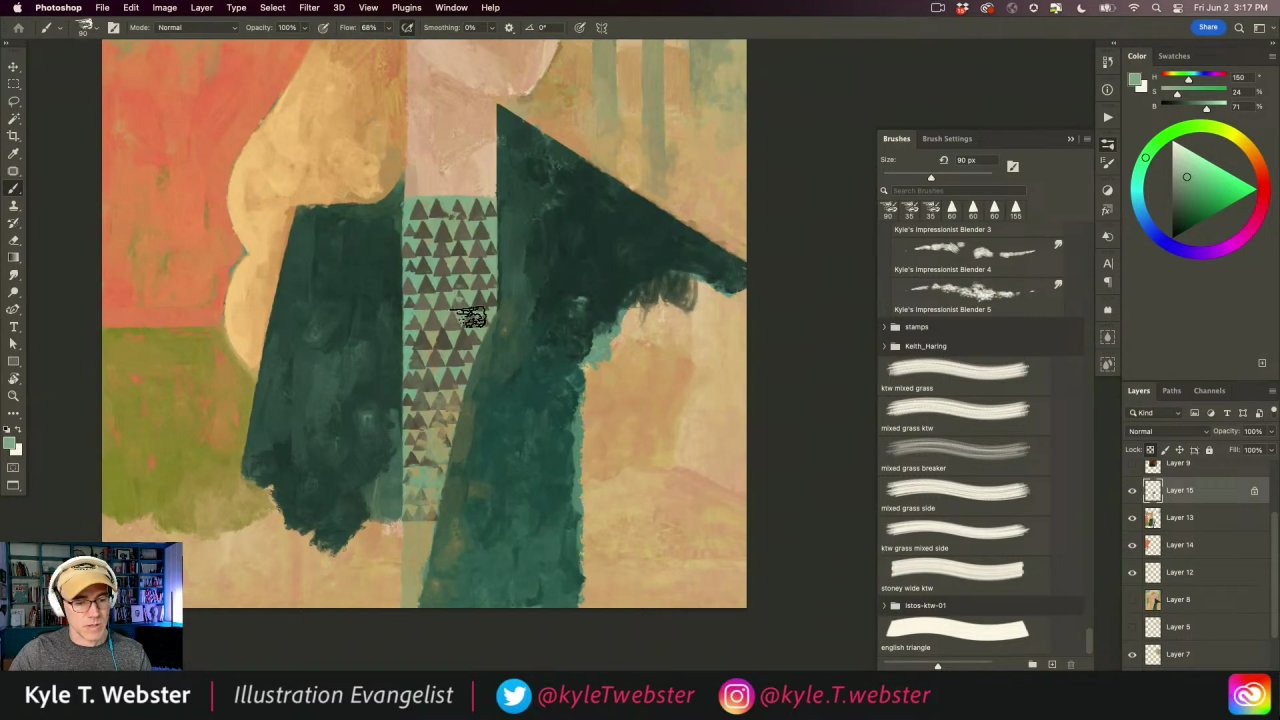
left_click(366, 450, "alt")
left_click(357, 449, "alt")
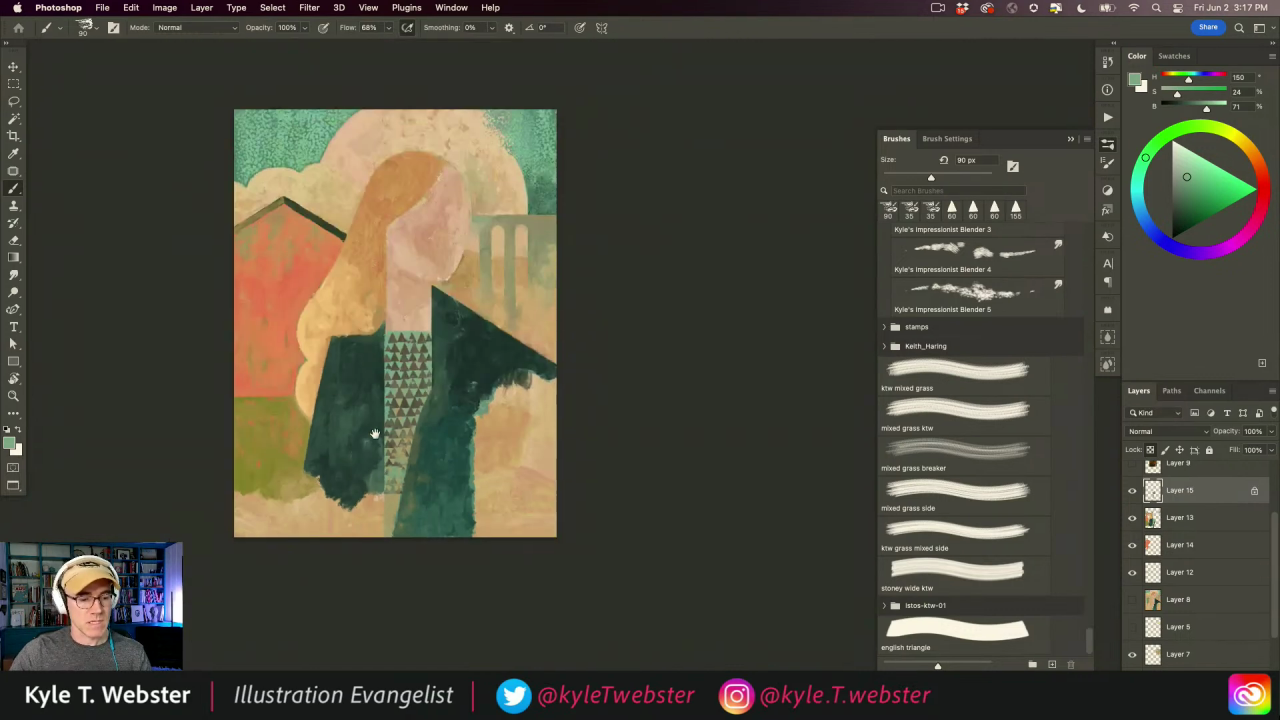
left_click(382, 368)
left_click_drag(368, 368, 400, 378)
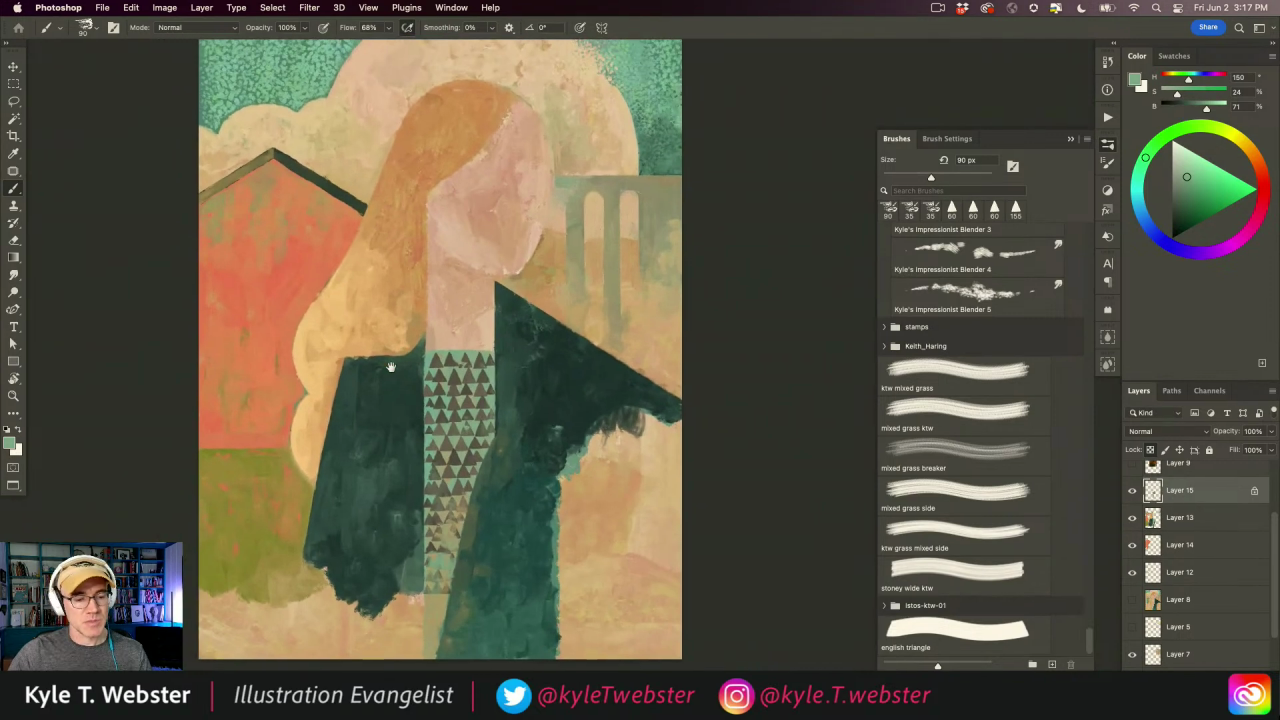
left_click(421, 341)
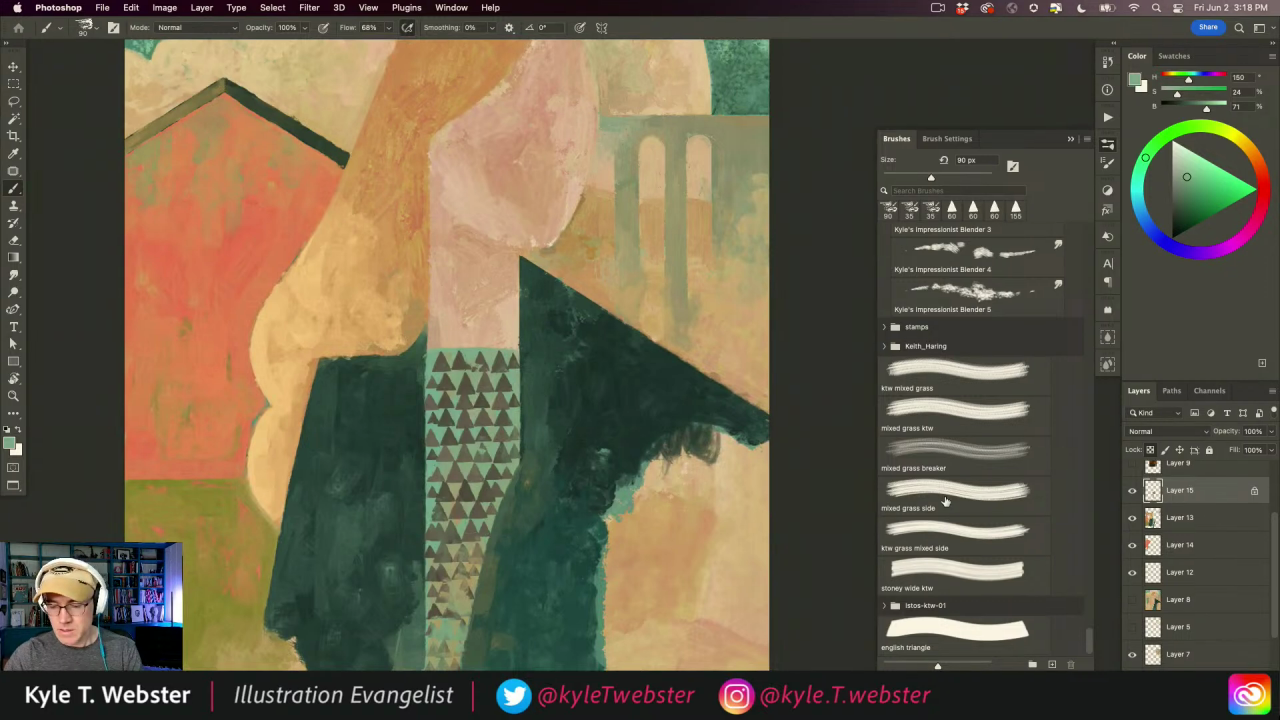
- Touch up the shirt's neckline and adjoining jacket edge on Layer 13 with dark and light greens sampled from the painting
left_click(1153, 517)
left_click(531, 400, "alt")
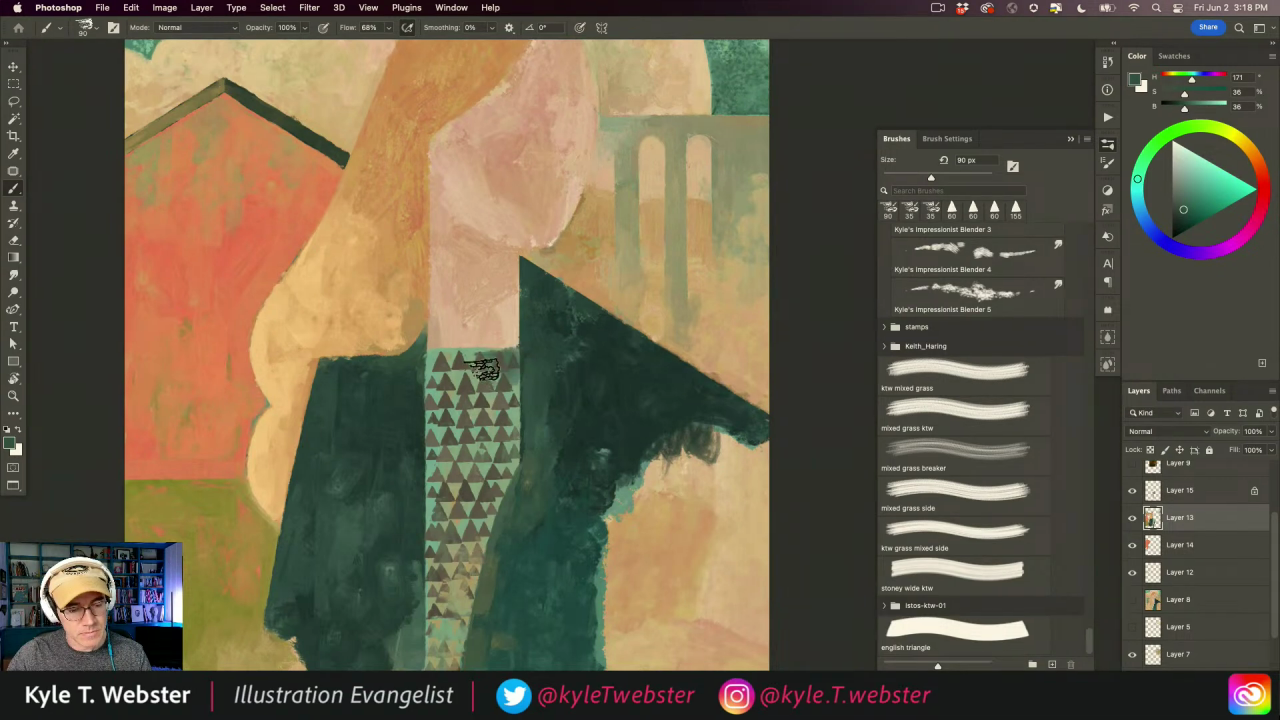
left_click(460, 369, "alt")
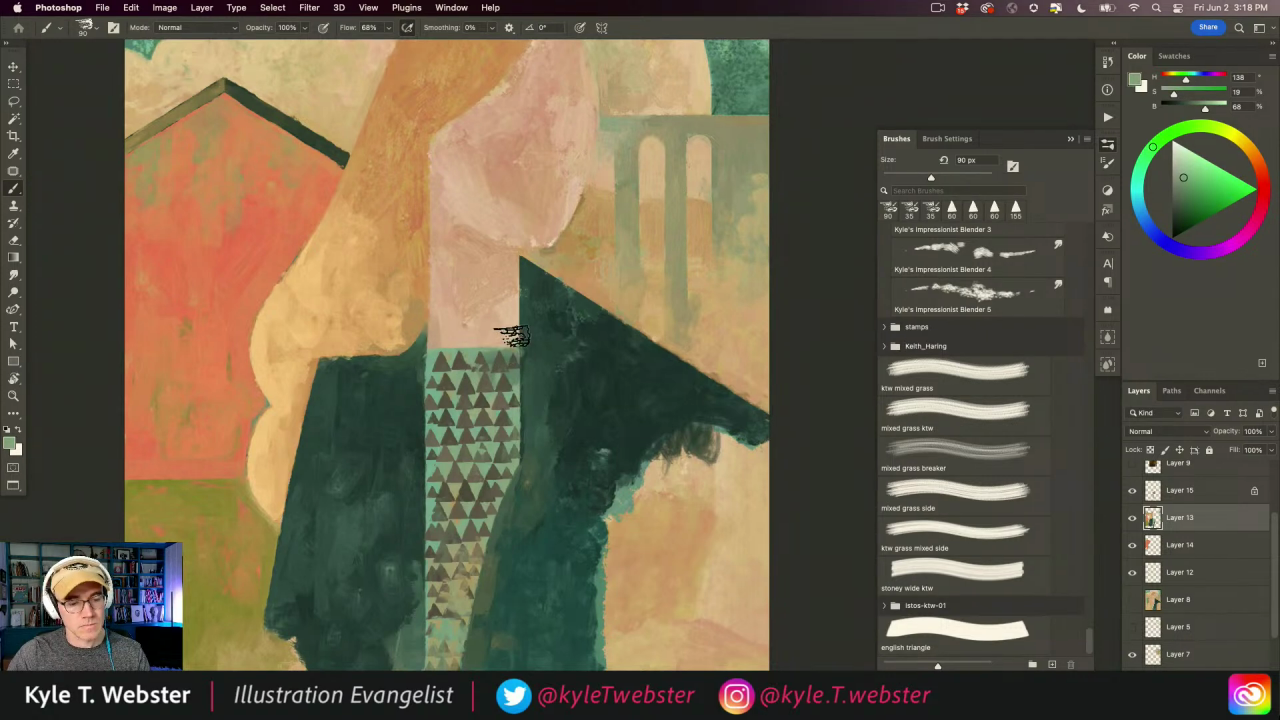
left_click(530, 352, "alt")
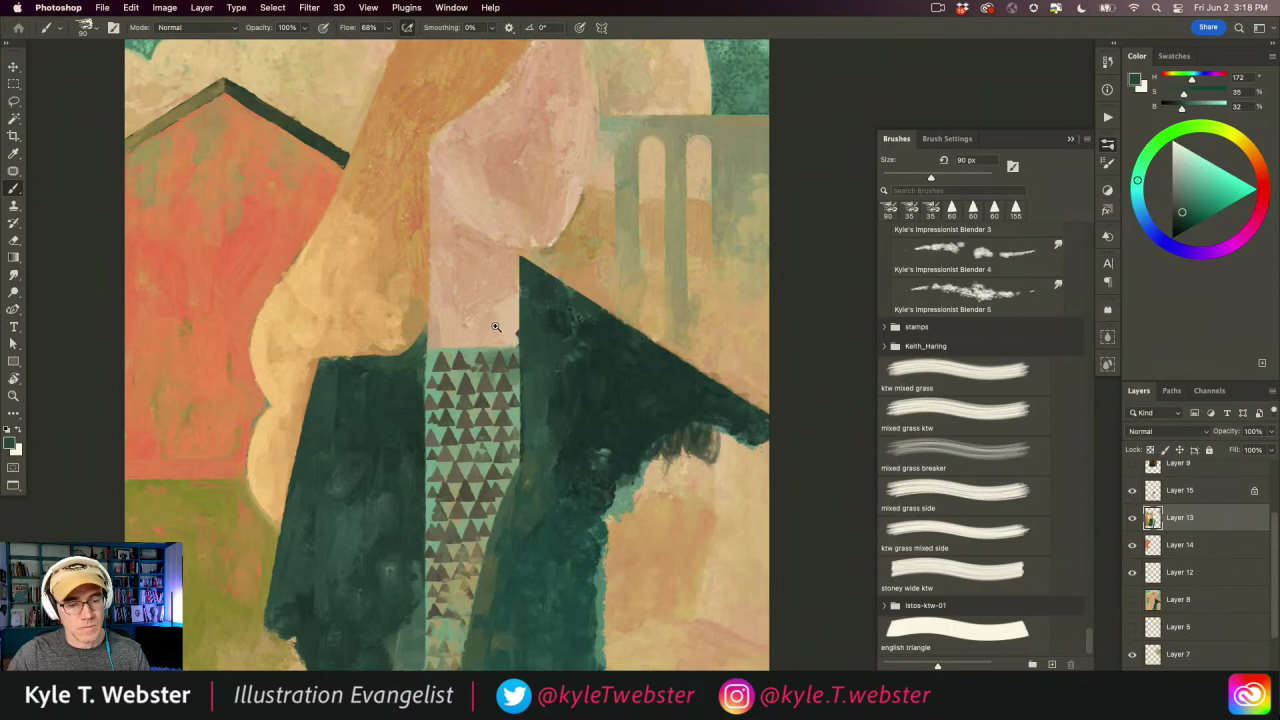
- Reduce the brush to 40 px and repaint the neck beside the jacket edge with a sampled skin tone
scroll(494, 320, "up", 2)
left_click(515, 312, "alt")
key("bracketleft")
key("bracketleft")
key("bracketleft")
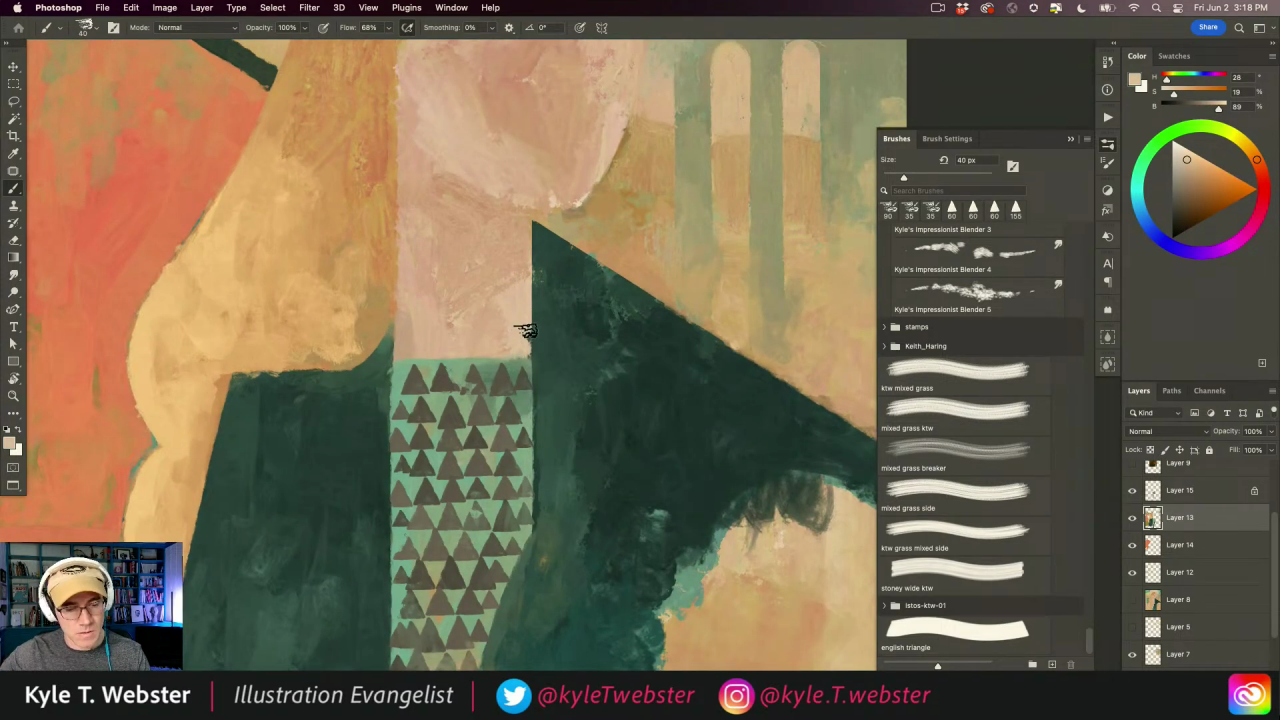
left_click_drag(527, 323, 526, 344)
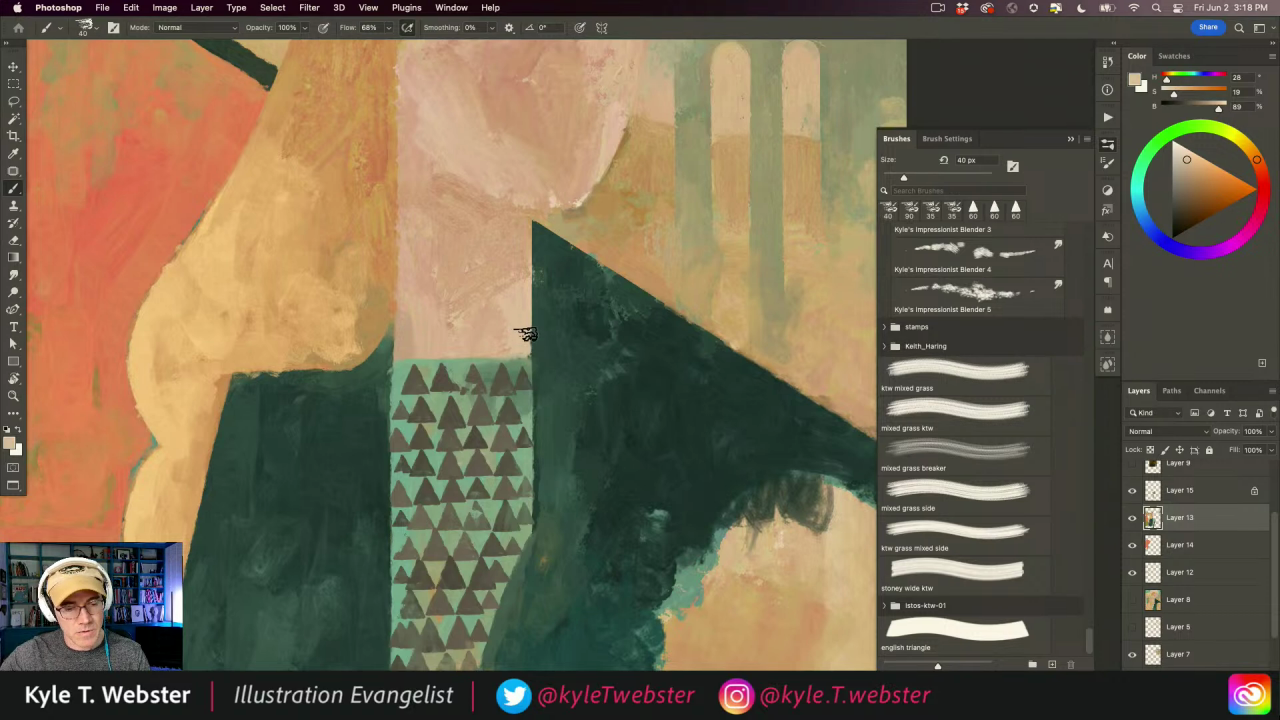
mouse_move(388, 380)
left_mouse_down()
mouse_move(408, 408)
mouse_move(380, 408)
mouse_move(397, 395)
left_mouse_up()
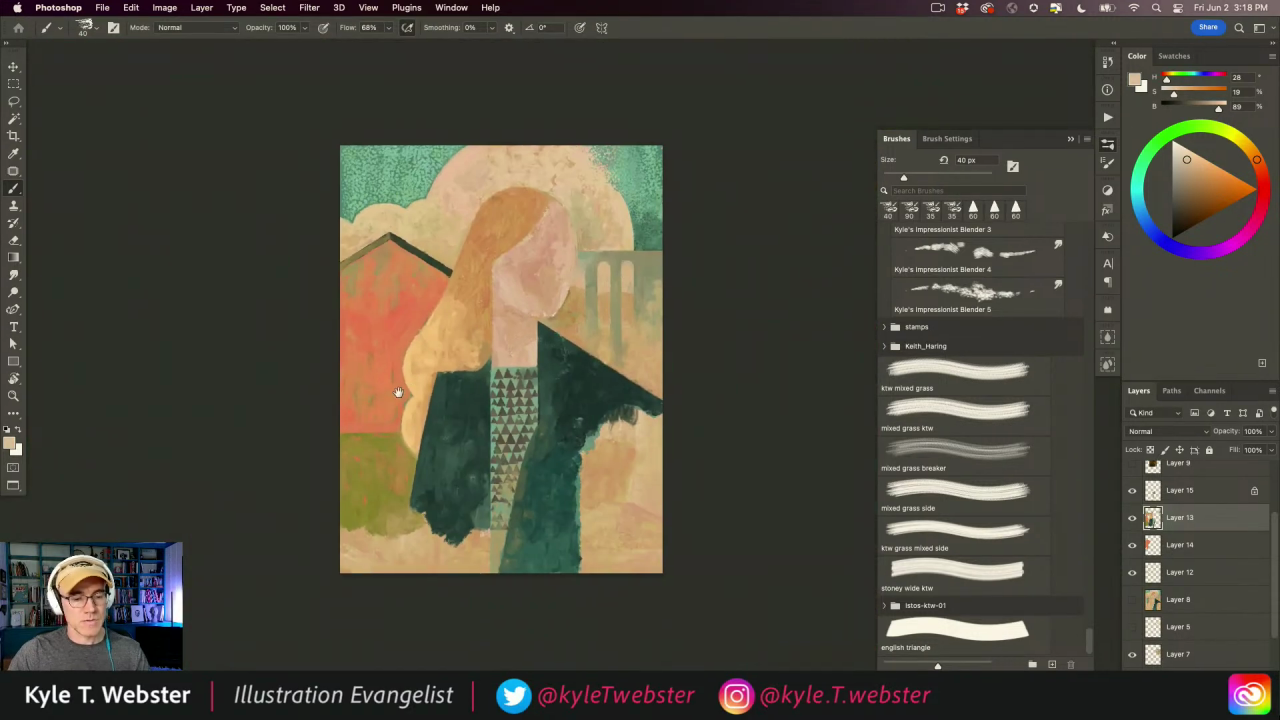
left_click(398, 390, "super")
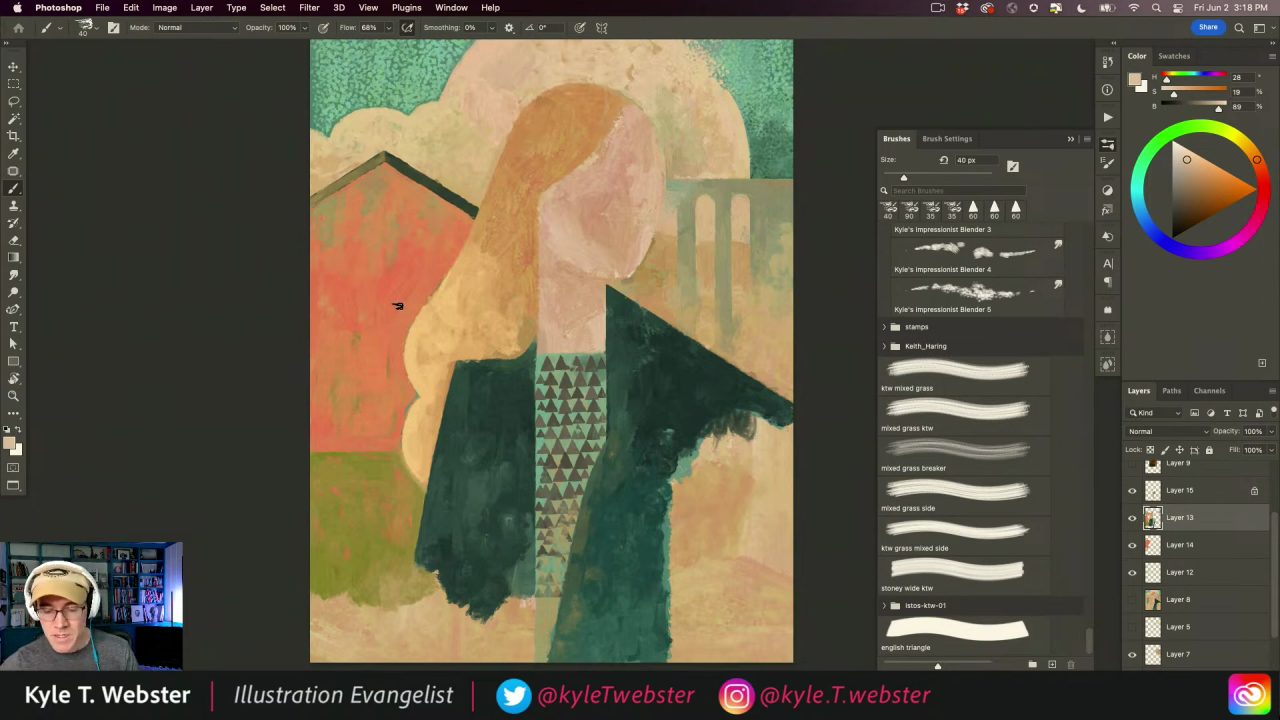
- Mix a muted reddish brown of hue 8, saturation 44 and brightness 53, and add a new layer above Layer 13
left_click(462, 199, "alt")
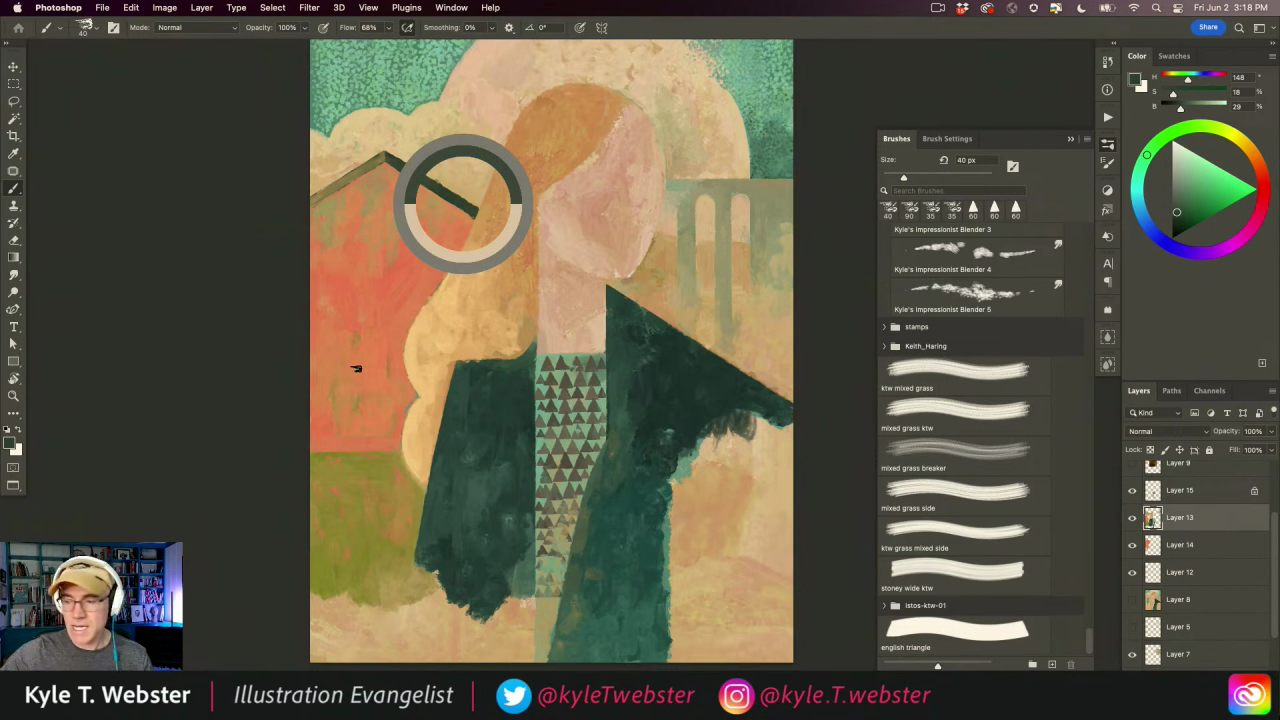
left_click(368, 316, "alt")
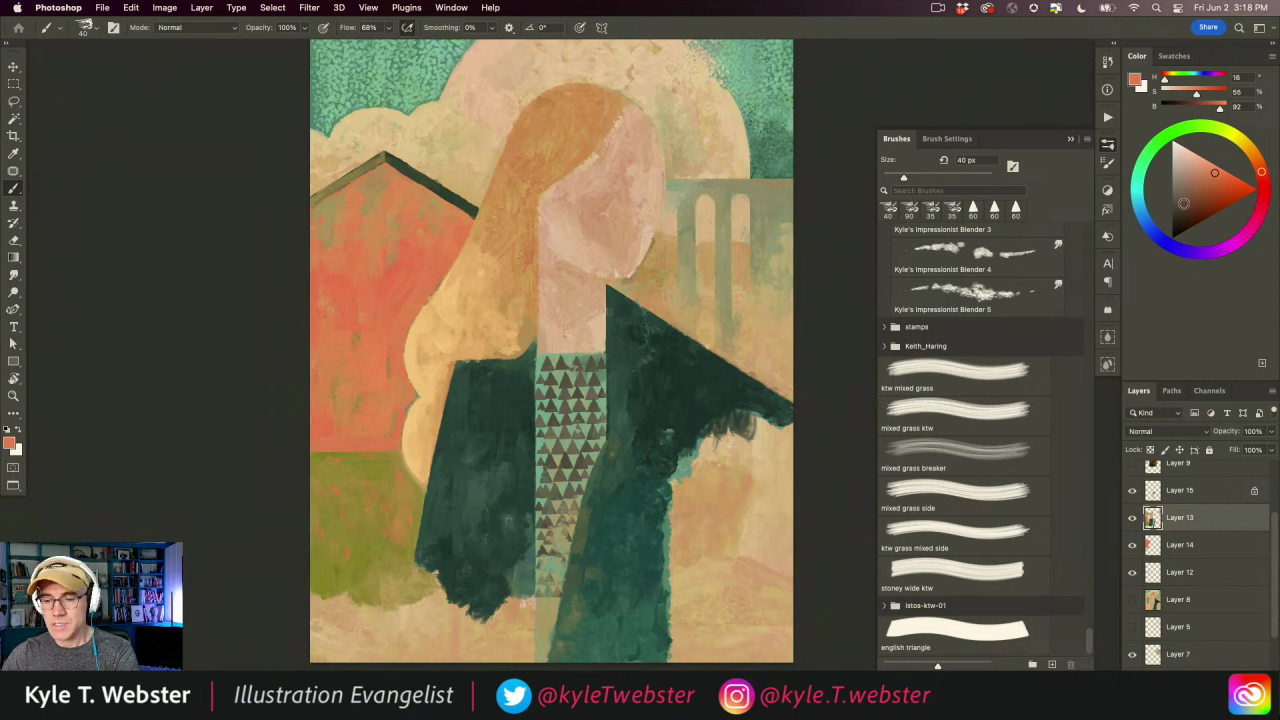
left_click_drag(1184, 203, 1191, 197)
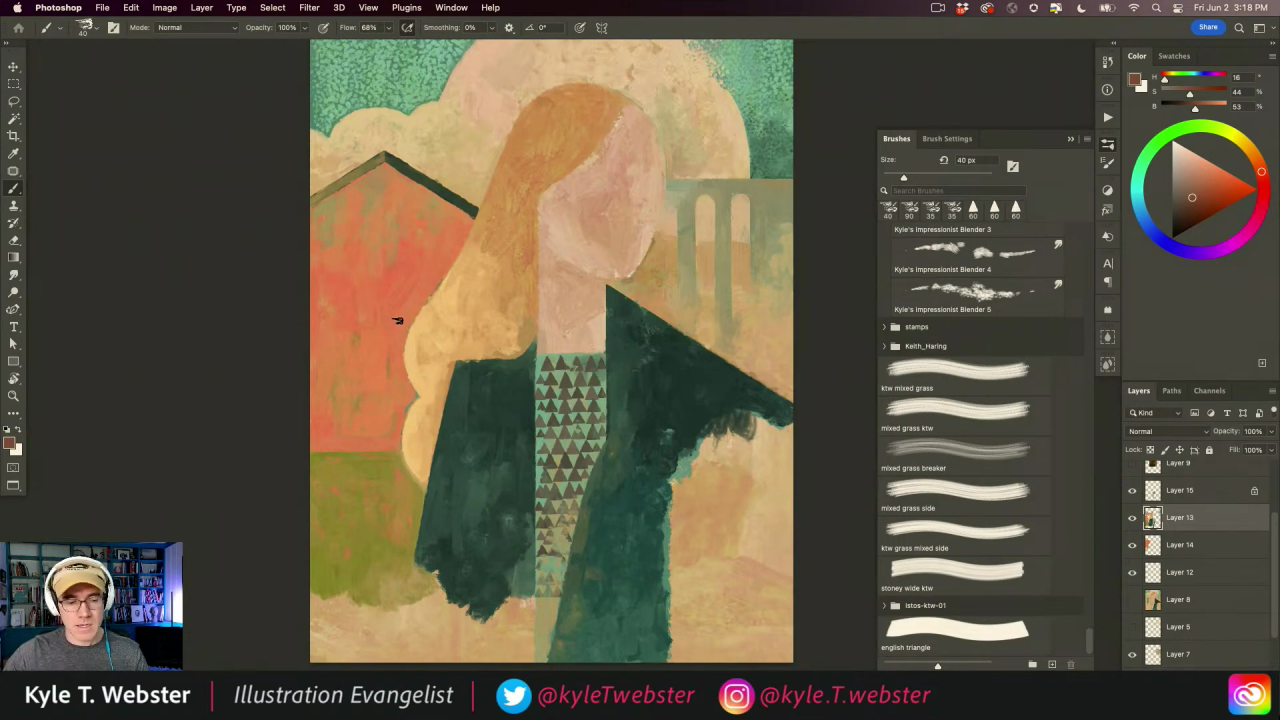
left_click_drag(1262, 173, 1264, 178)
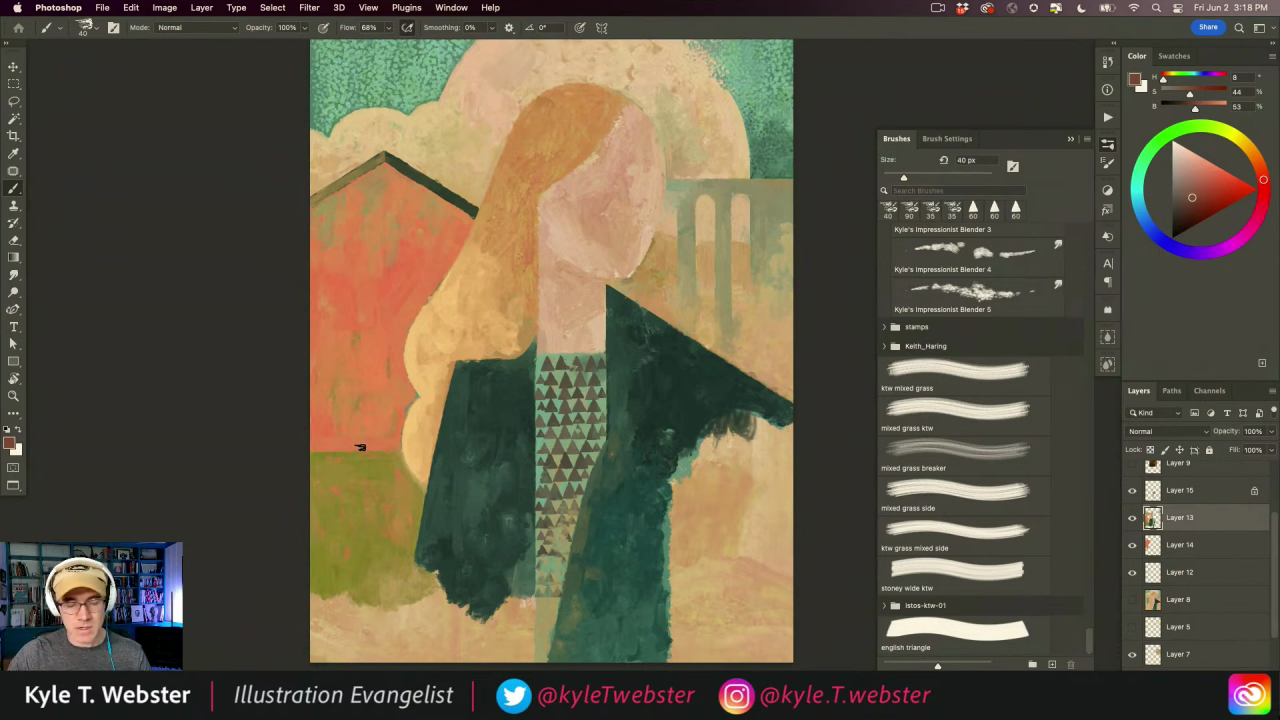
key("ctrl+shift+alt+n")
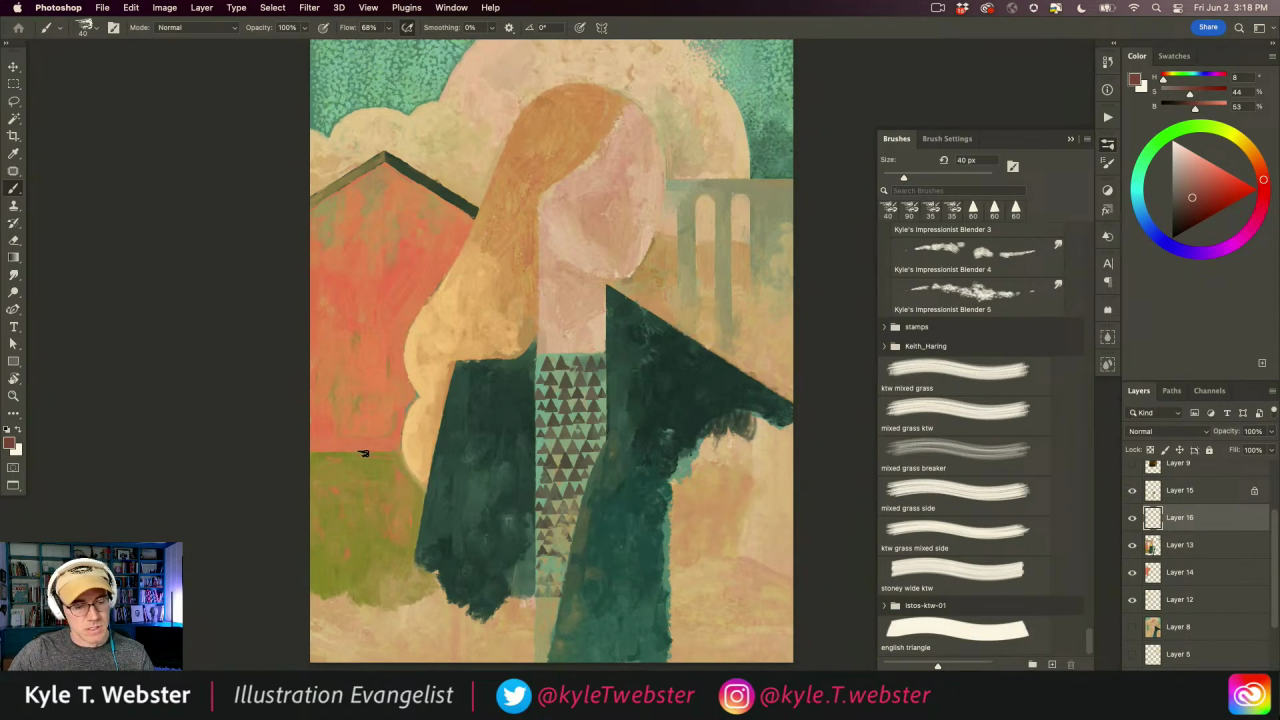
- Try a tall reddish-brown vertical stroke over the red house and a shorter one near its base, undoing each
left_click_drag(361, 451, 352, 86)
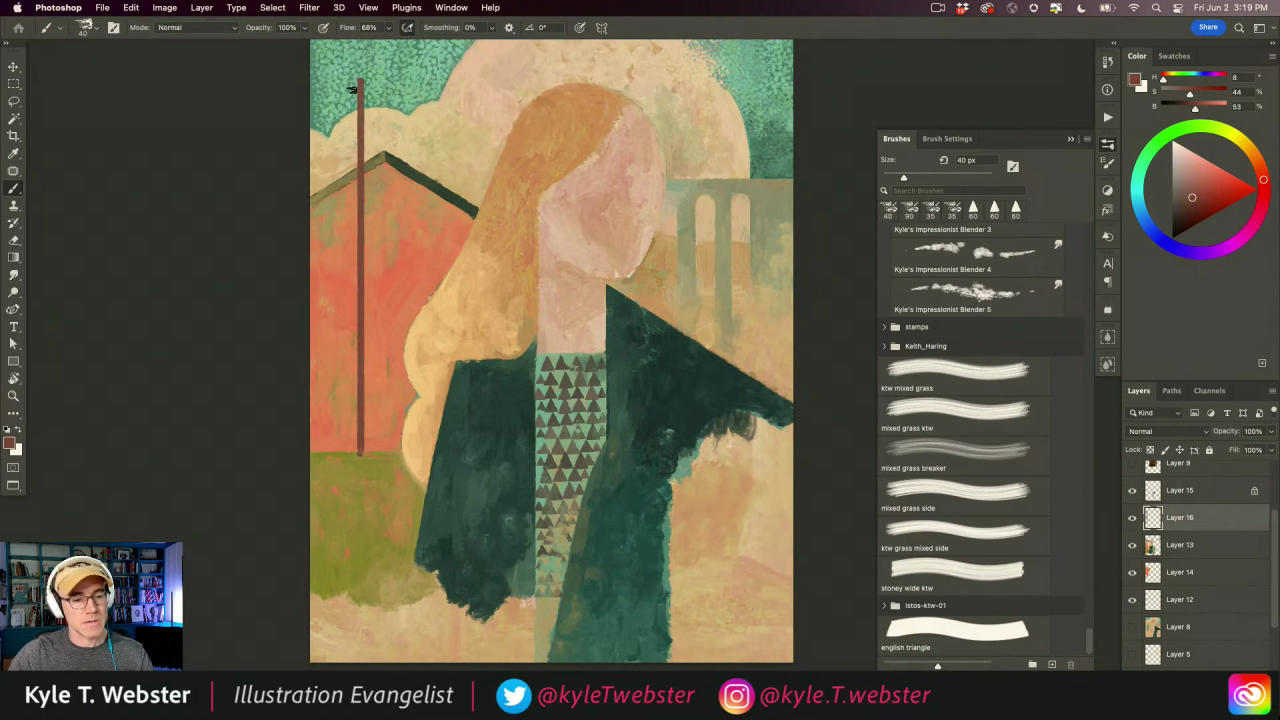
left_click_drag(329, 332, 343, 397)
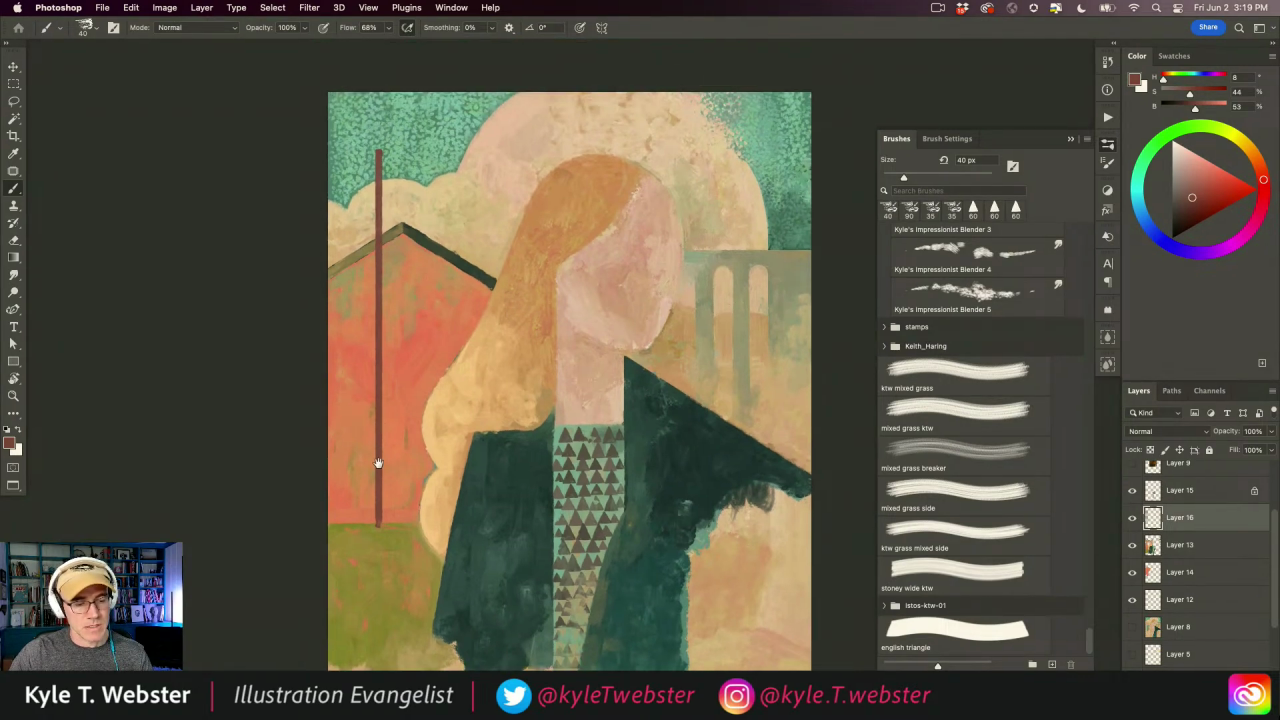
key("super+z")
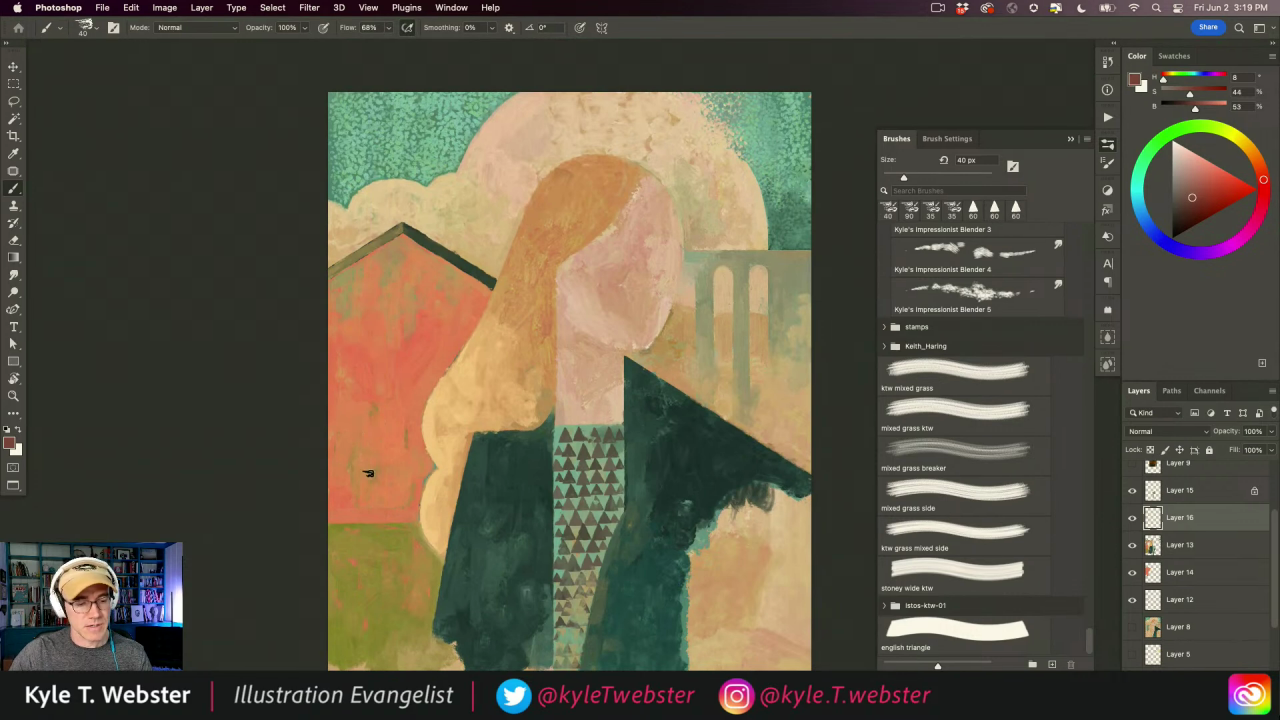
left_click_drag(381, 518, 377, 433)
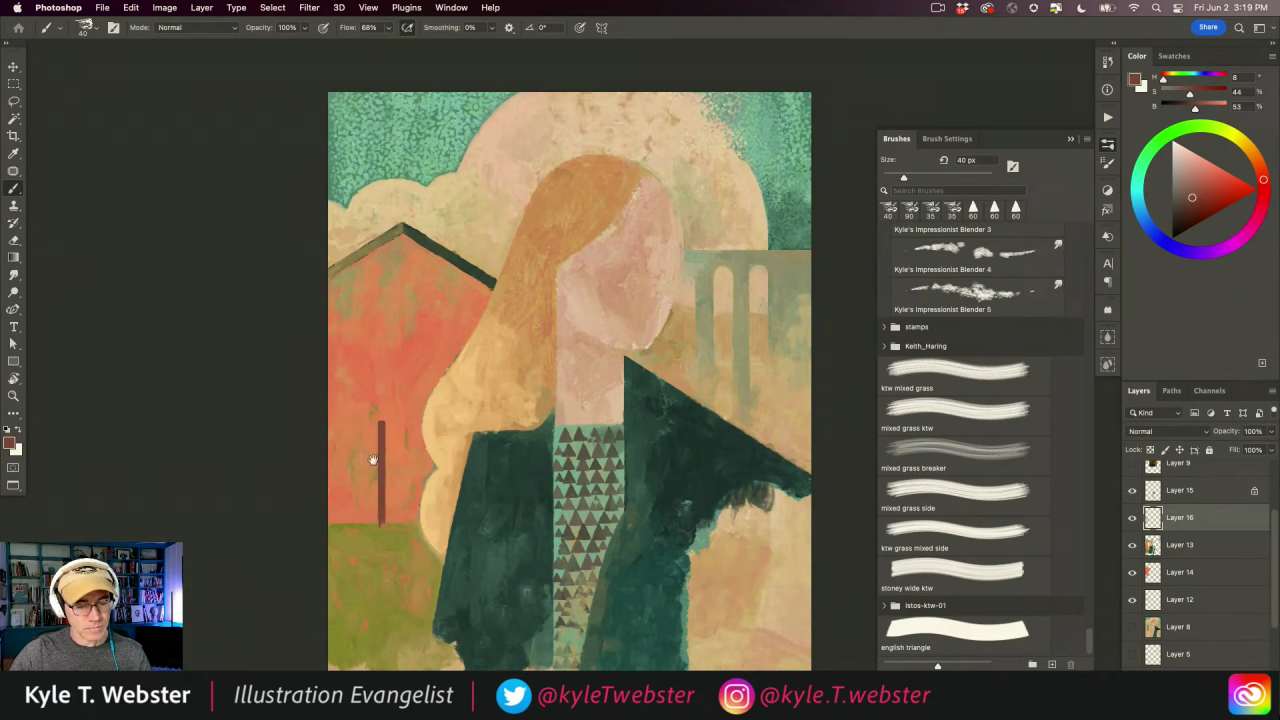
scroll(371, 457, "up", 2)
key("super+z")
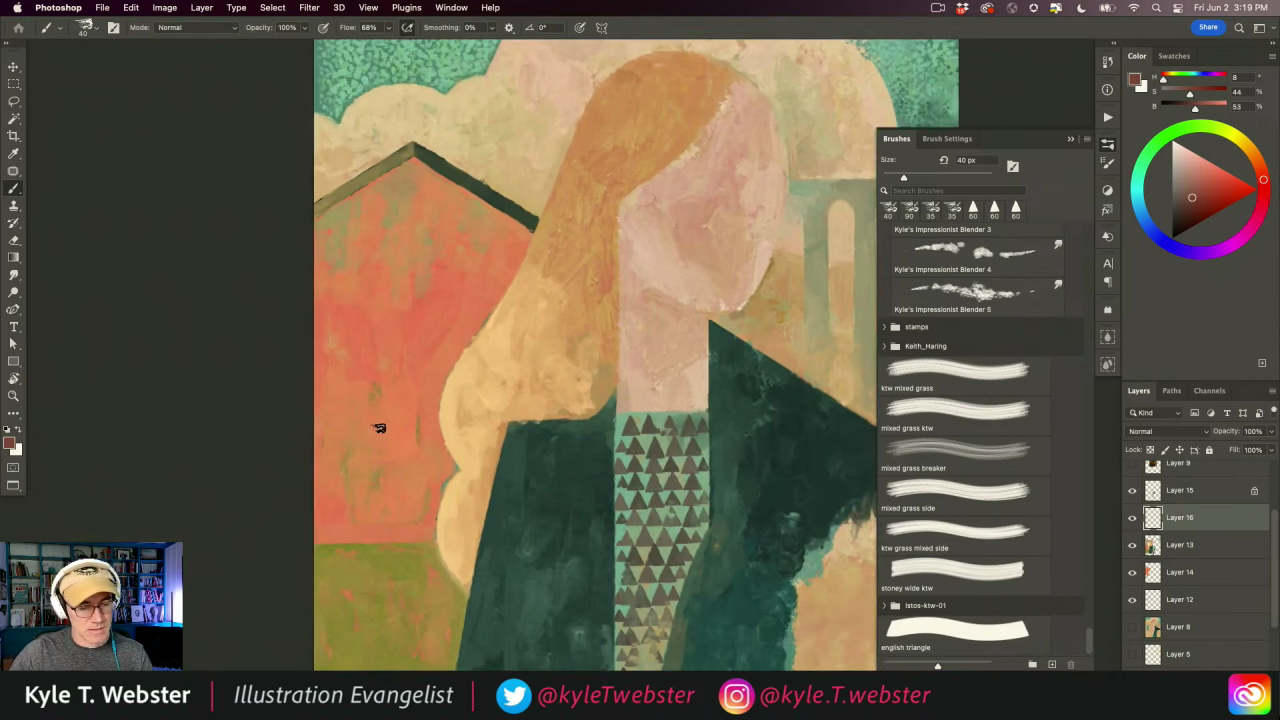
- Paint a reddish-brown tree trunk rising from the grass over the red house, with a curving 20 px branch and thinner 10 px offshoots
left_click_drag(382, 428, 383, 539)
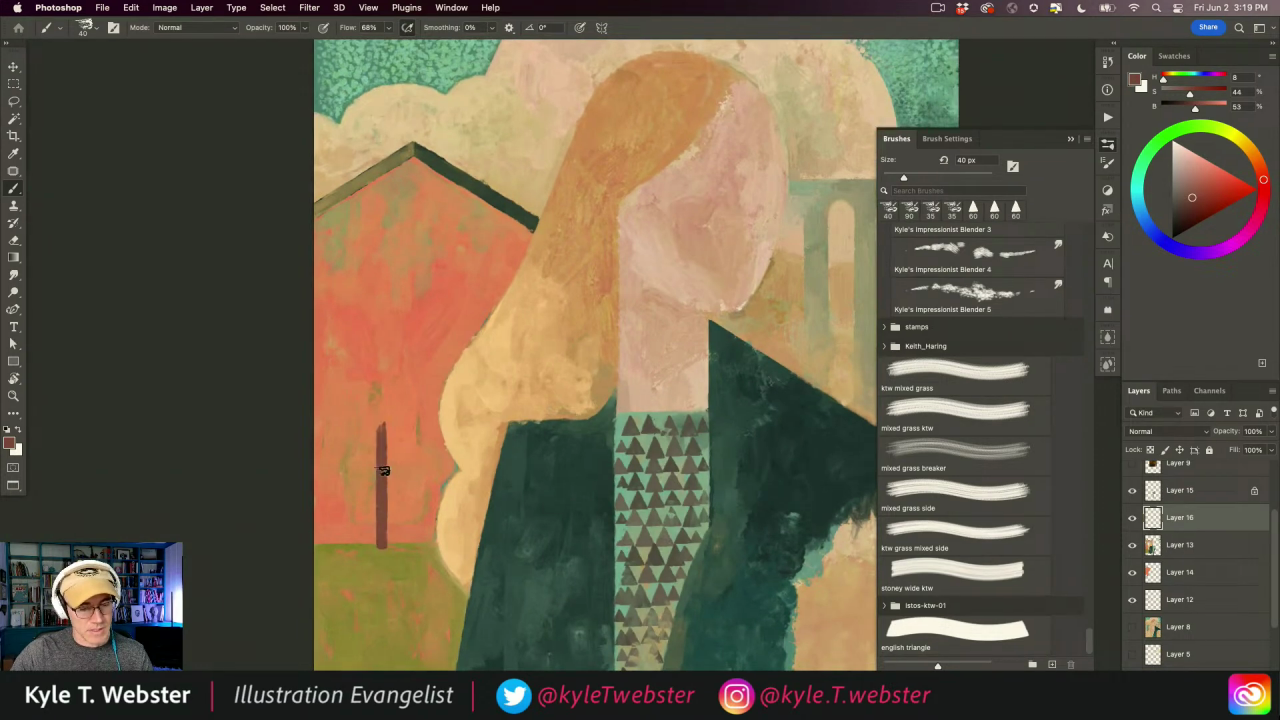
key("bracketleft")
key("bracketleft")
key("p")
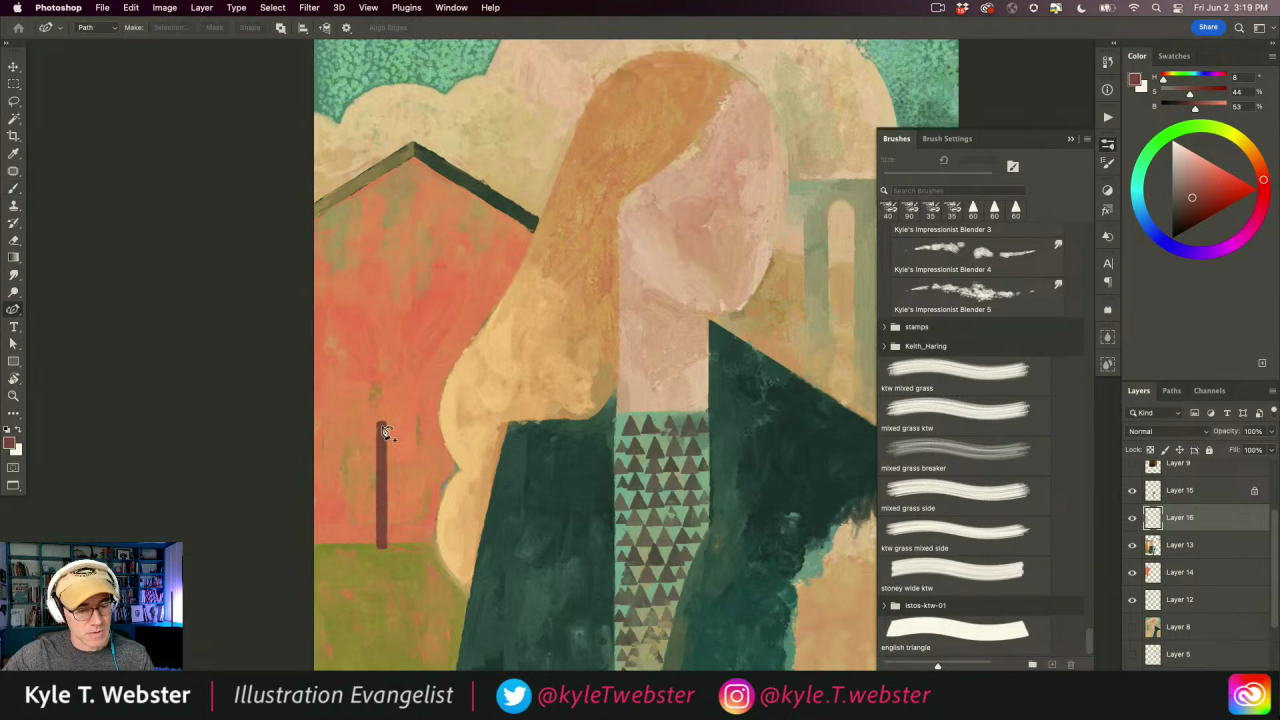
key("b")
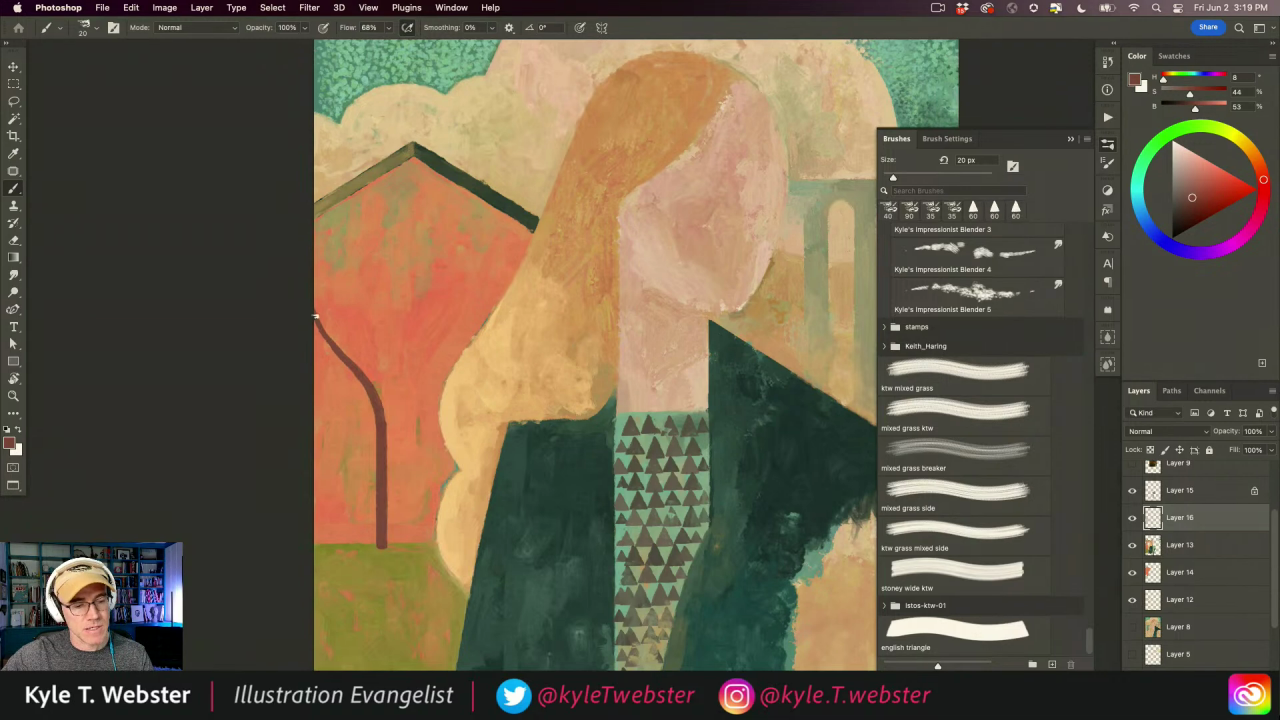
left_click(348, 411, "super")
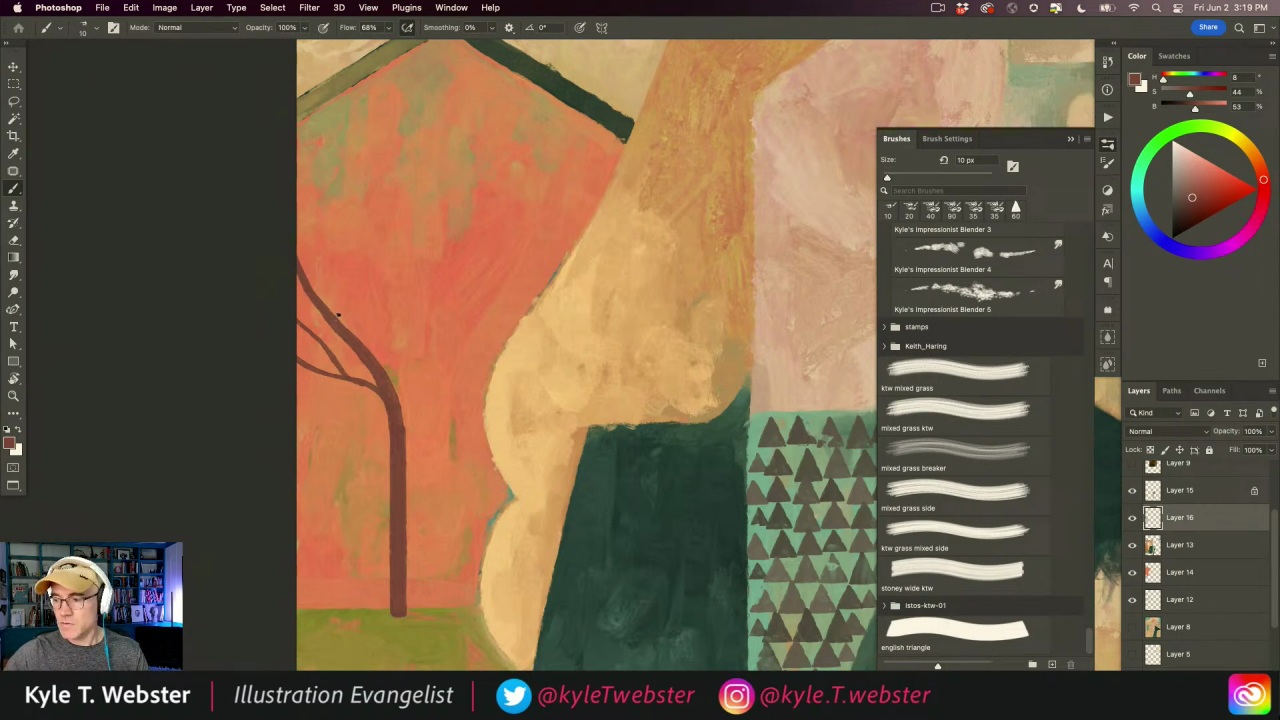
- Enlarge the brush to 35 px, thicken the trunk and its left branches, and paint a tall second limb toward the roof peak
key("bracketright")
key("bracketright")
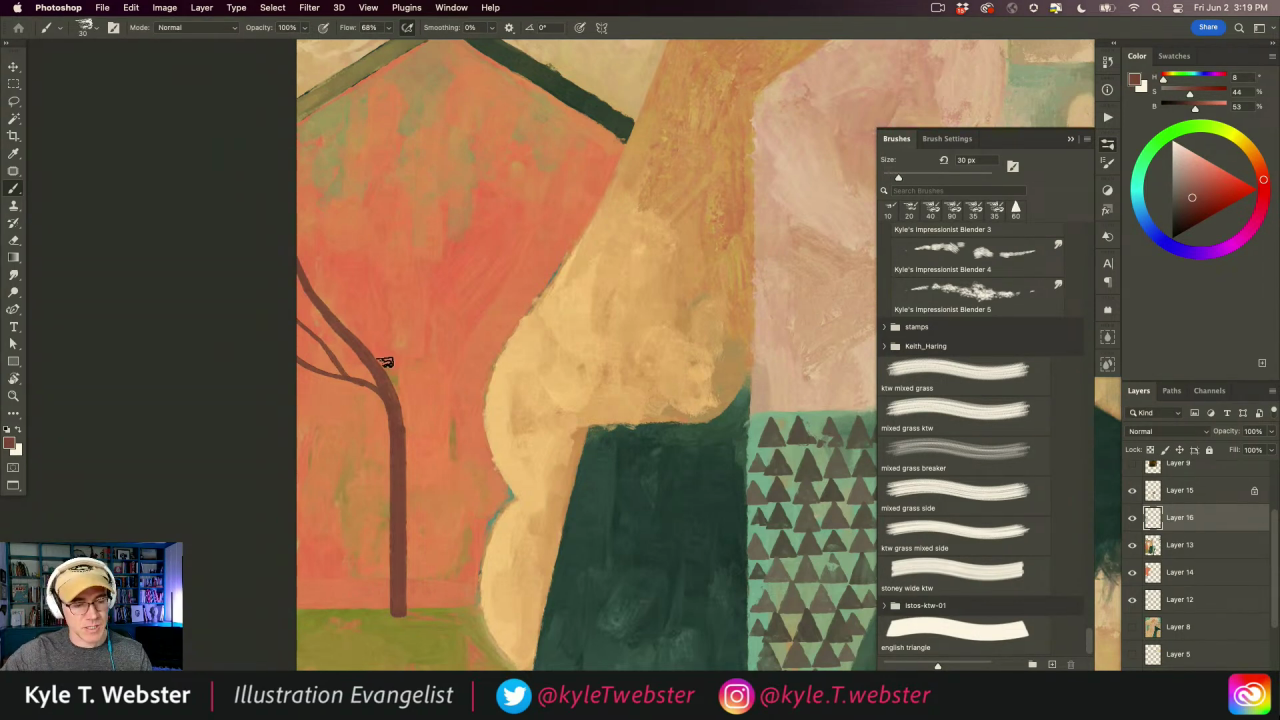
mouse_move(294, 363)
left_mouse_down()
mouse_move(366, 388)
mouse_move(389, 417)
mouse_move(399, 600)
left_mouse_up()
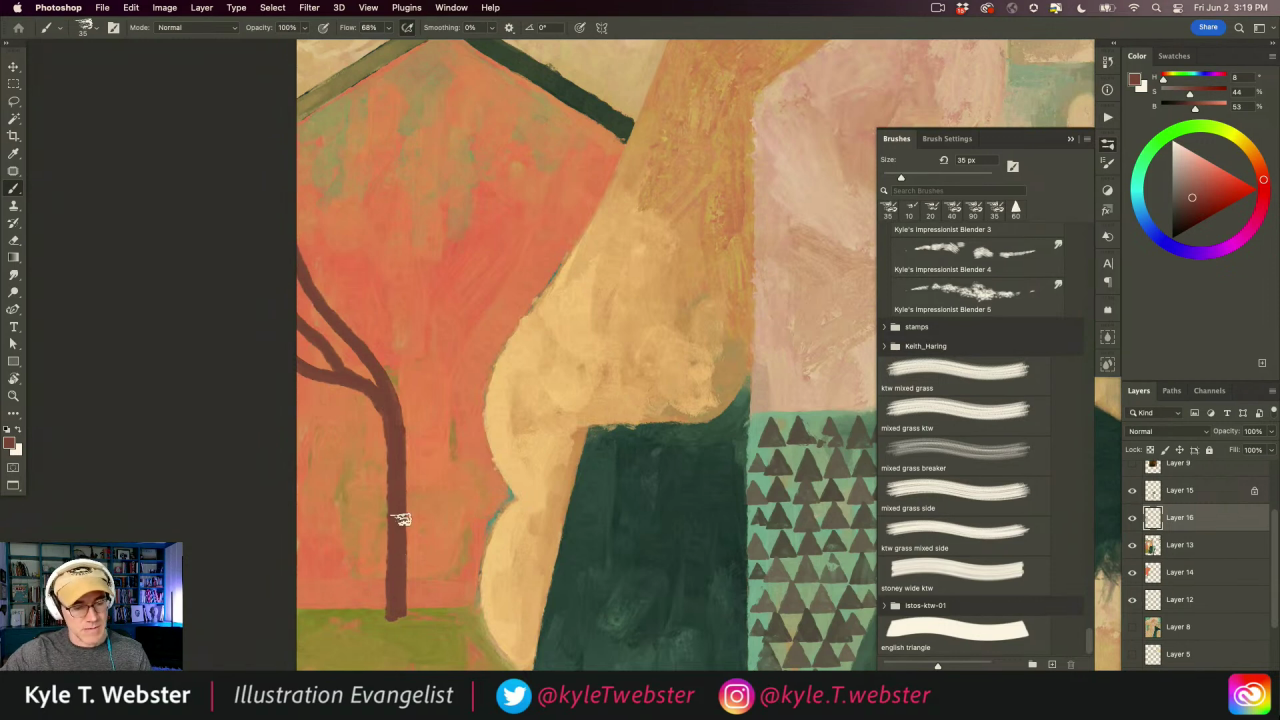
mouse_move(403, 509)
left_mouse_down()
mouse_move(433, 377)
mouse_move(428, 78)
left_mouse_up()
mouse_move(403, 491)
left_mouse_down()
mouse_move(429, 423)
mouse_move(437, 340)
mouse_move(431, 108)
mouse_move(440, 403)
mouse_move(403, 551)
mouse_move(406, 596)
left_mouse_up()
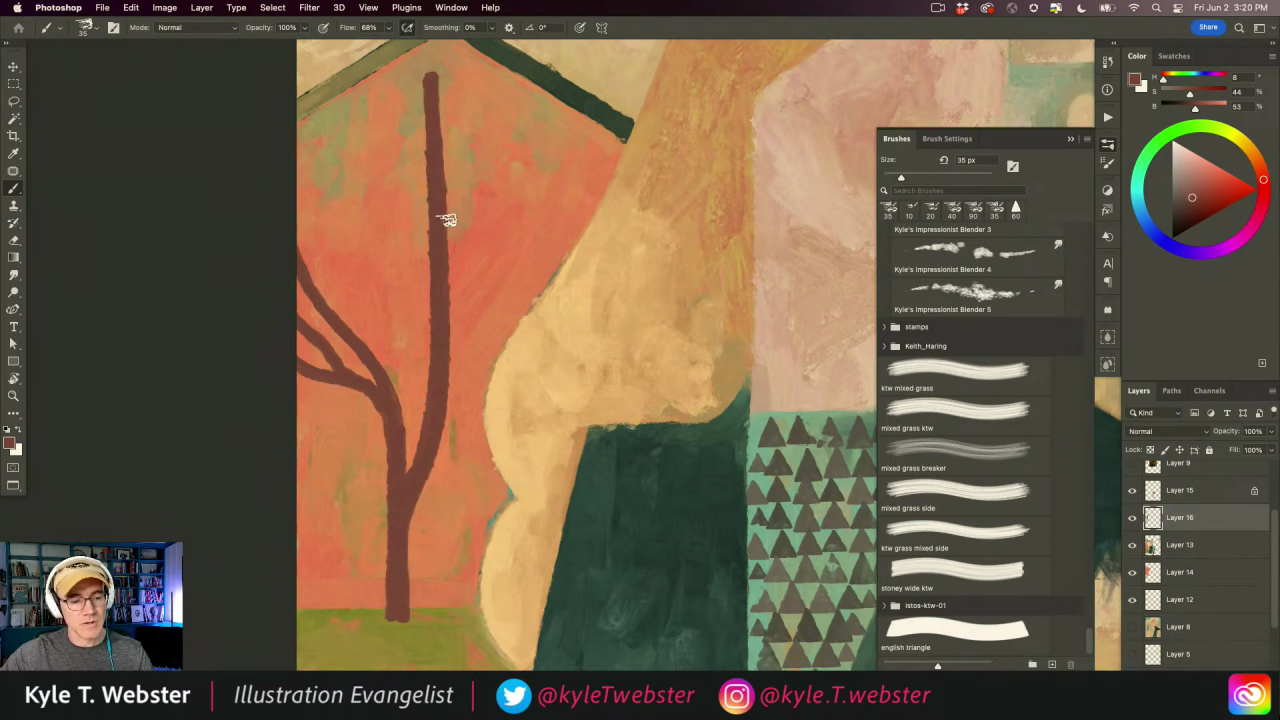
- Paint branches forking from the tall limb over the house and blonde hair, using 30 px for the thinner ones
mouse_move(457, 270)
left_mouse_down()
mouse_move(517, 214)
mouse_move(632, 160)
mouse_move(500, 214)
mouse_move(638, 160)
left_mouse_up()
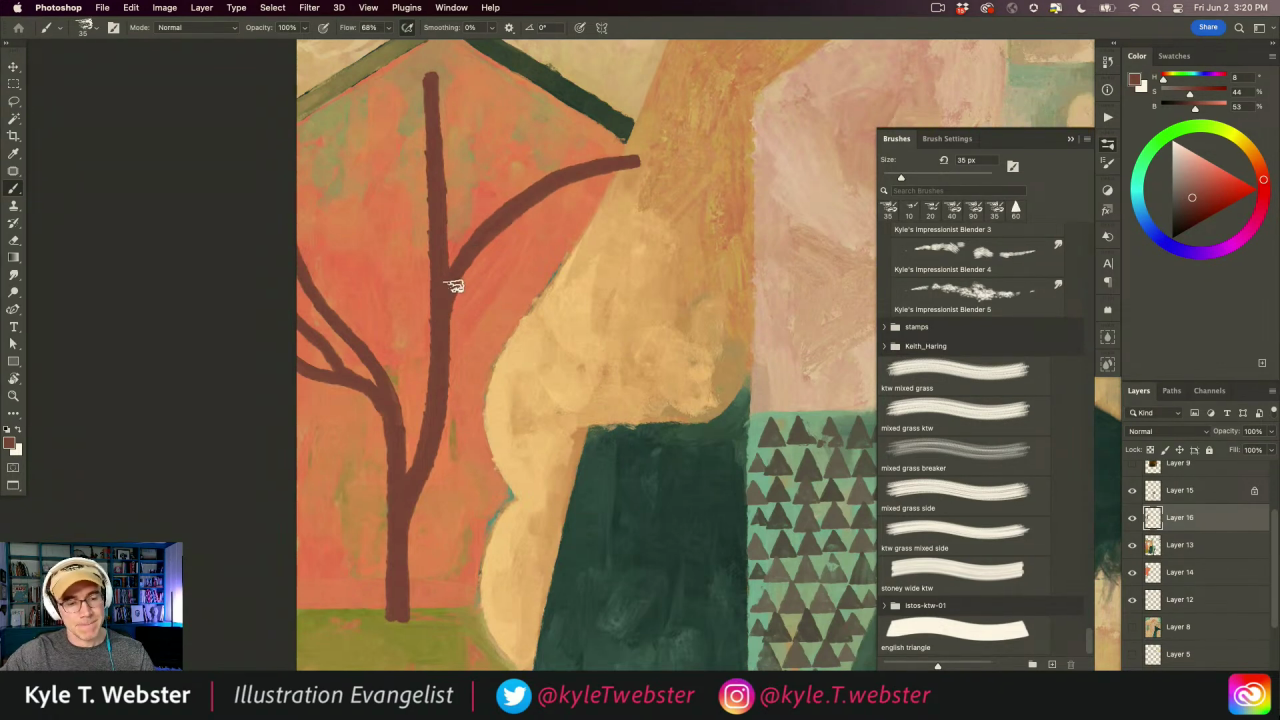
key("[")
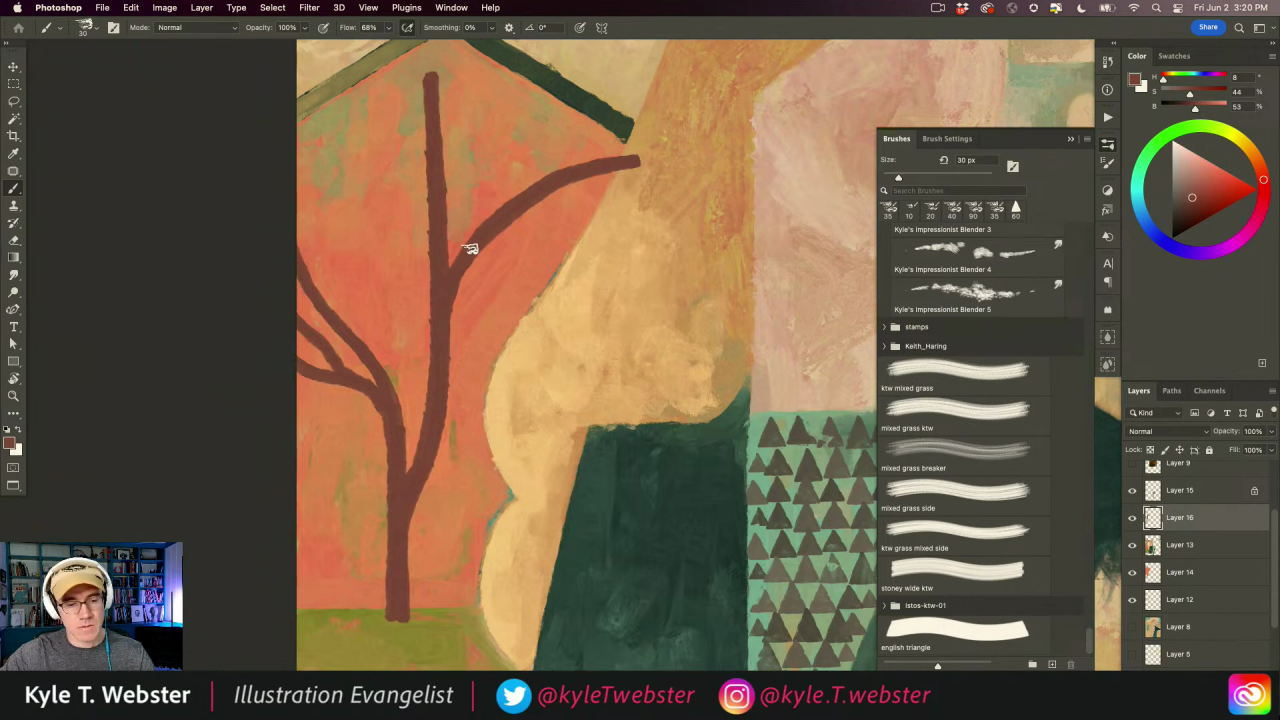
mouse_move(466, 254)
left_mouse_down()
mouse_move(553, 247)
mouse_move(600, 229)
left_mouse_up()
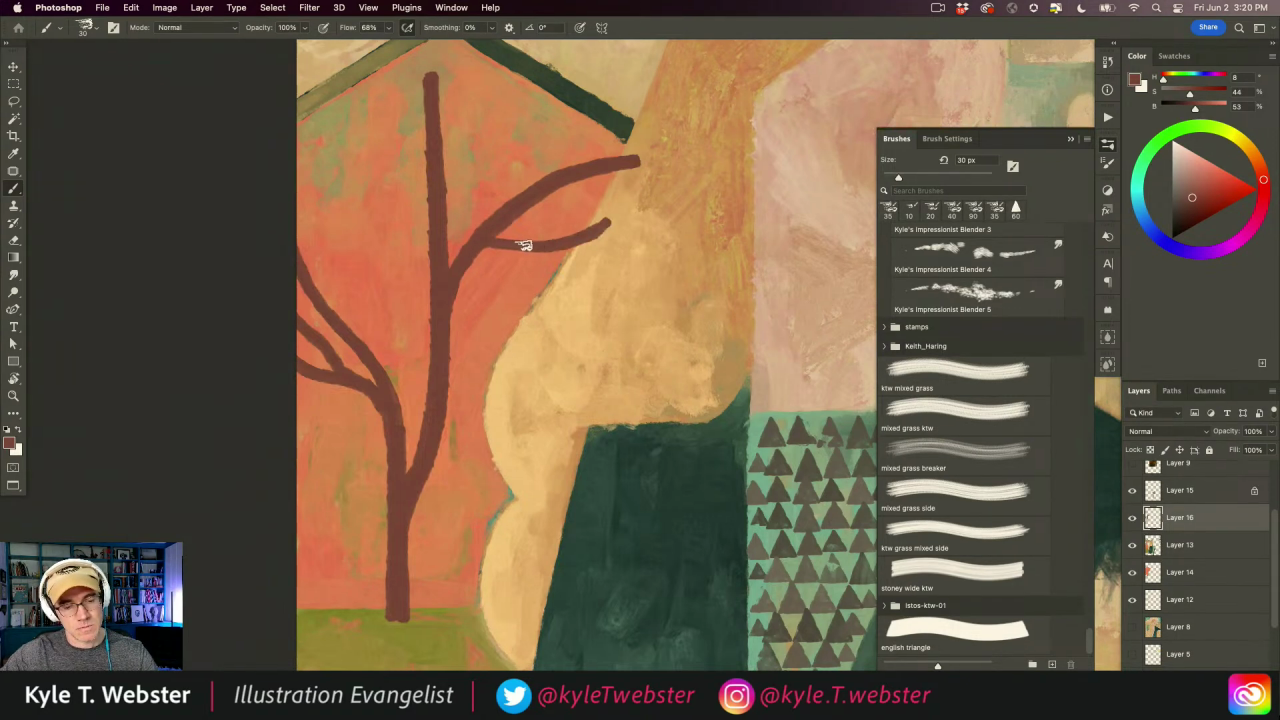
left_click_drag(438, 455, 522, 365)
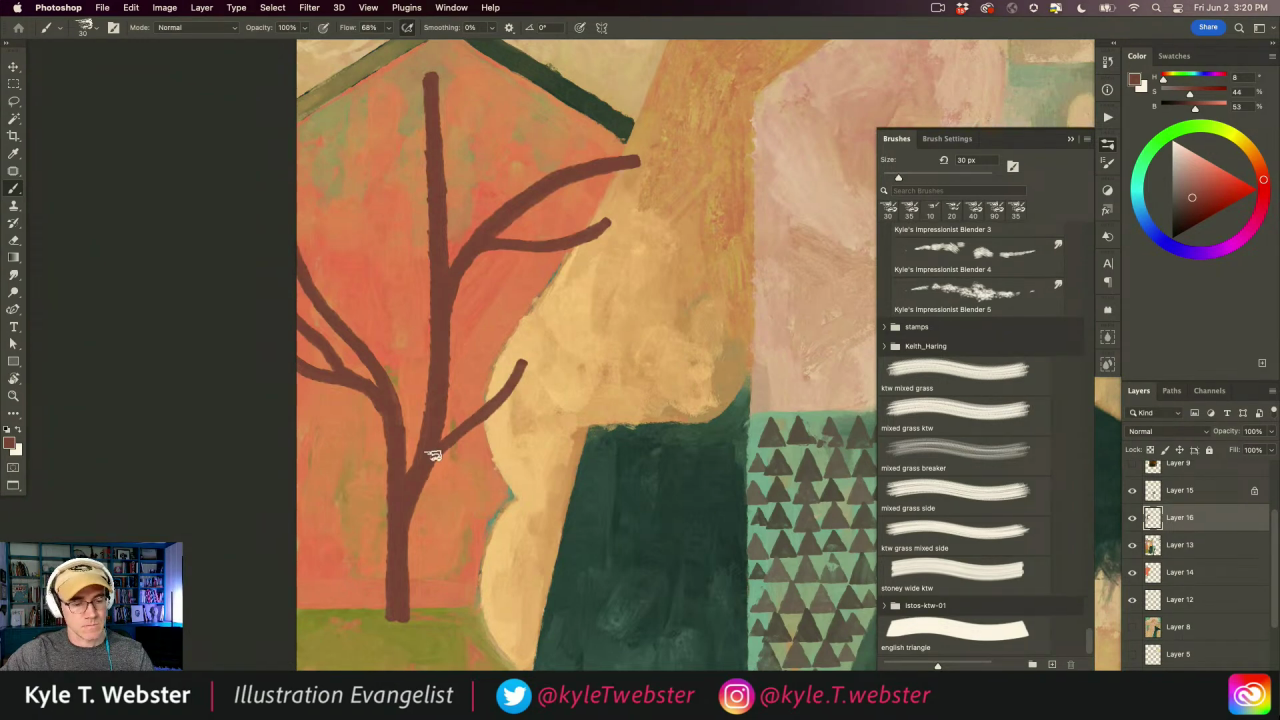
left_click_drag(451, 429, 510, 330)
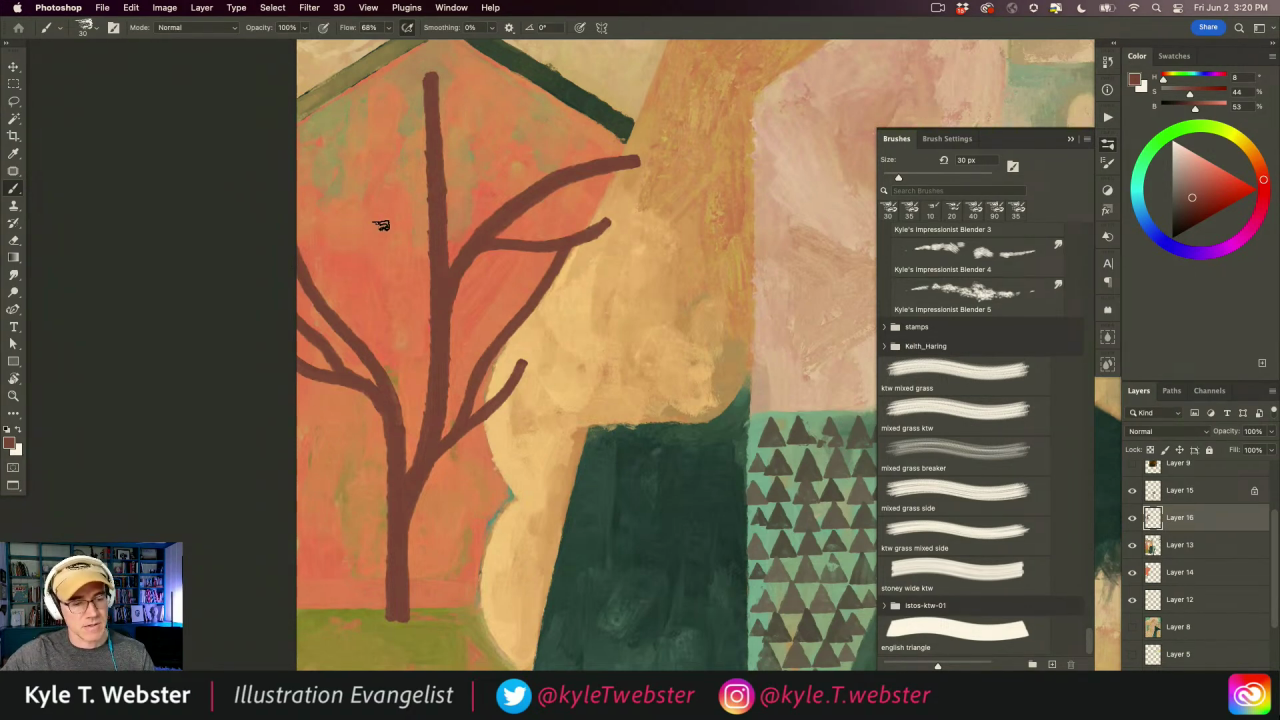
mouse_move(430, 416)
left_mouse_down()
mouse_move(429, 337)
mouse_move(374, 246)
mouse_move(355, 80)
mouse_move(357, 171)
mouse_move(437, 390)
left_mouse_up()
left_click_drag(318, 350, 348, 540)
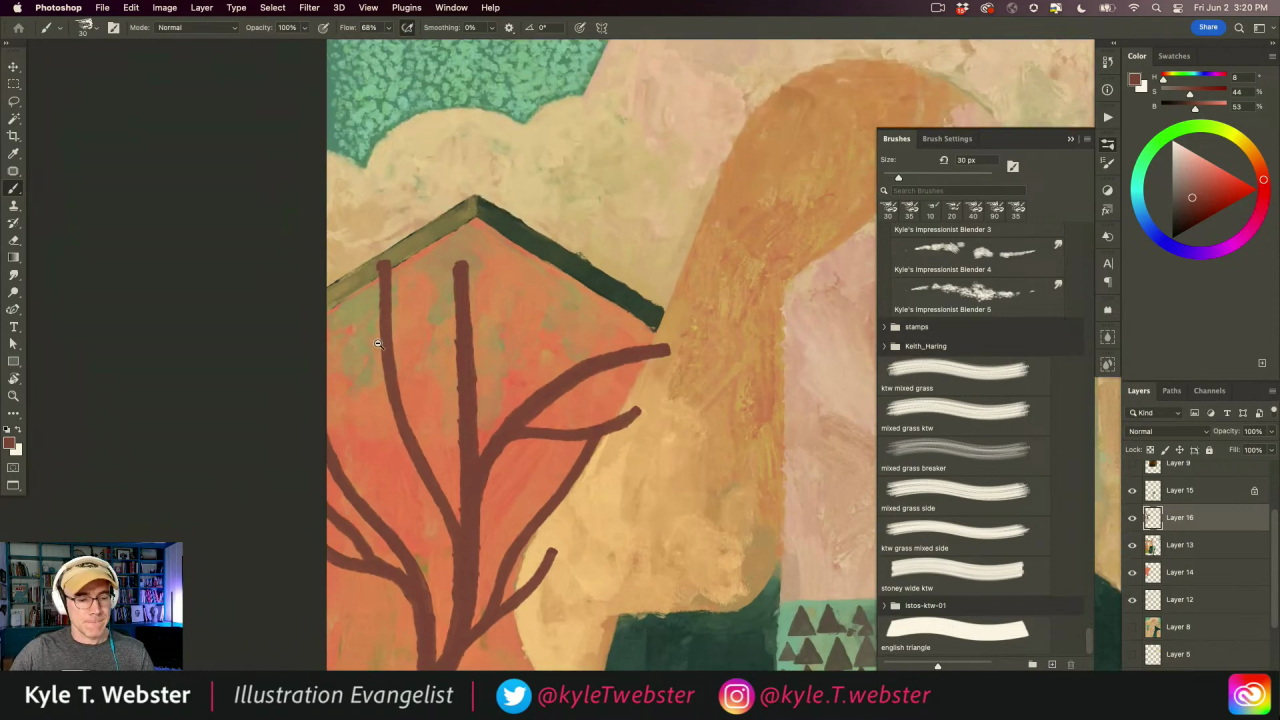
- Extend the tree's central limb up to the roof peak and thicken it along its length
left_click(376, 348, "alt")
left_click(374, 340)
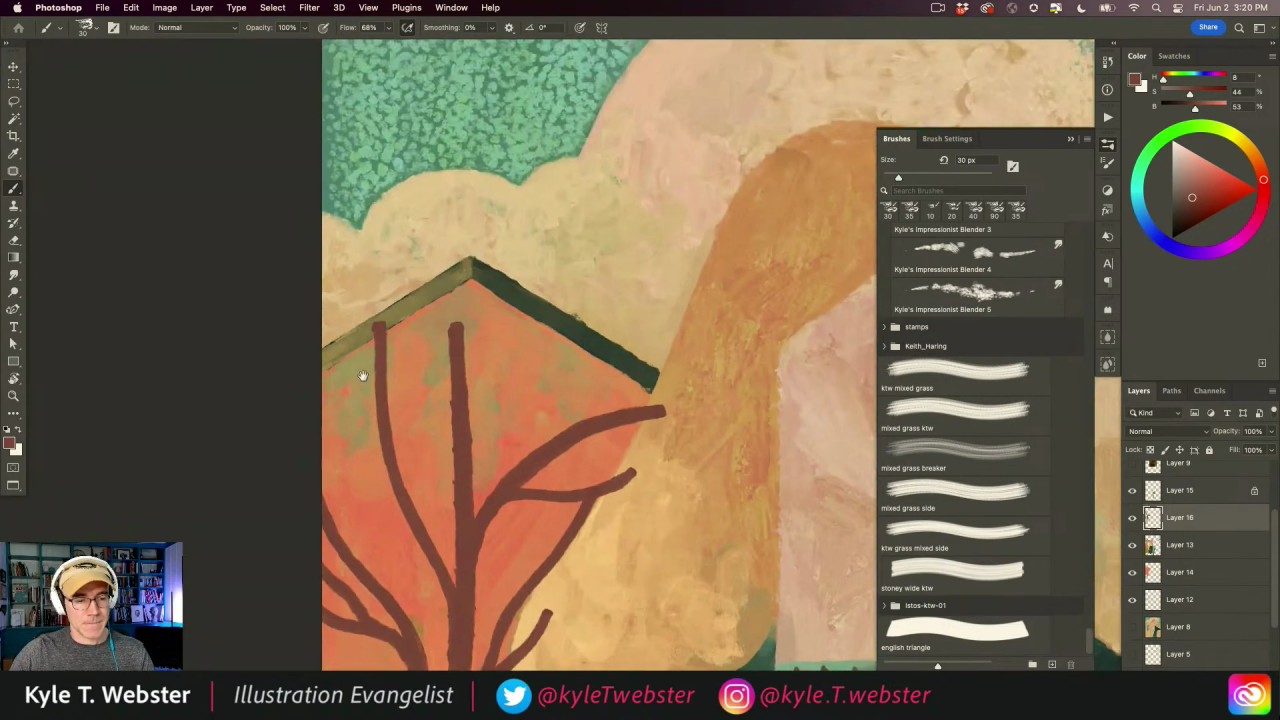
left_click(420, 334, "alt")
left_click(434, 280)
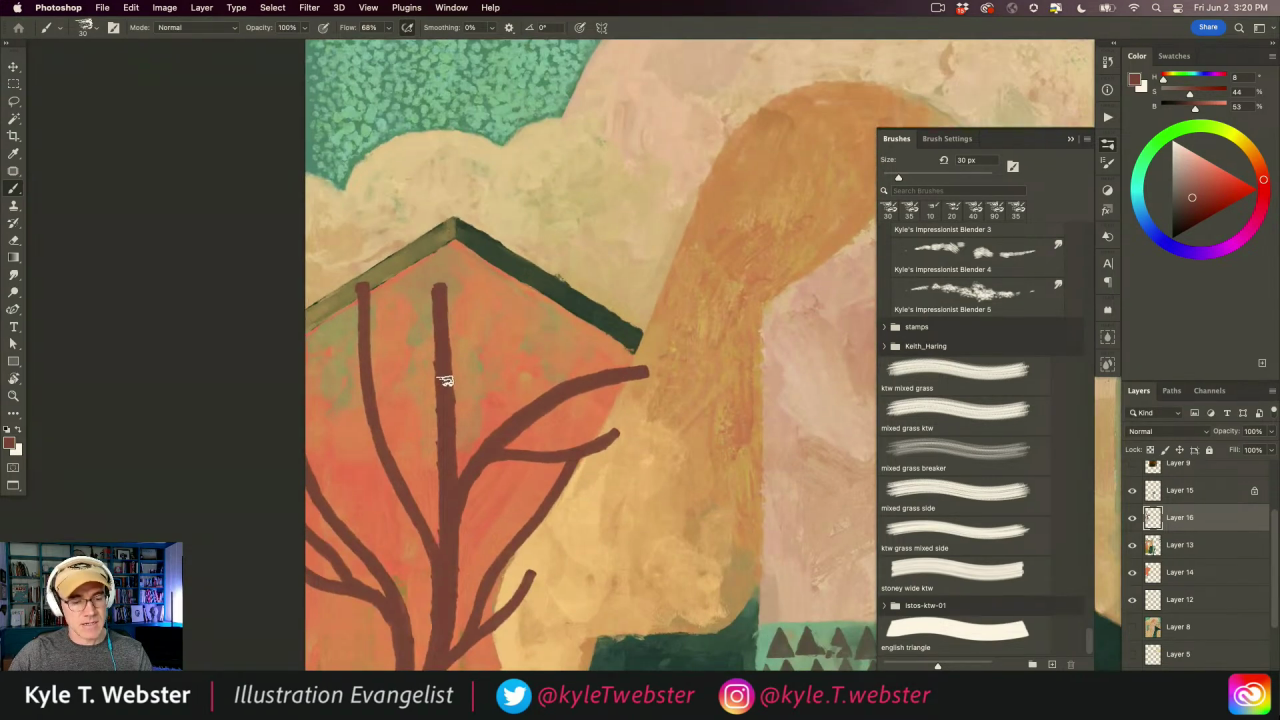
left_click_drag(446, 335, 444, 249)
left_click_drag(438, 330, 436, 252)
left_click_drag(443, 338, 447, 482)
left_click_drag(447, 249, 444, 600)
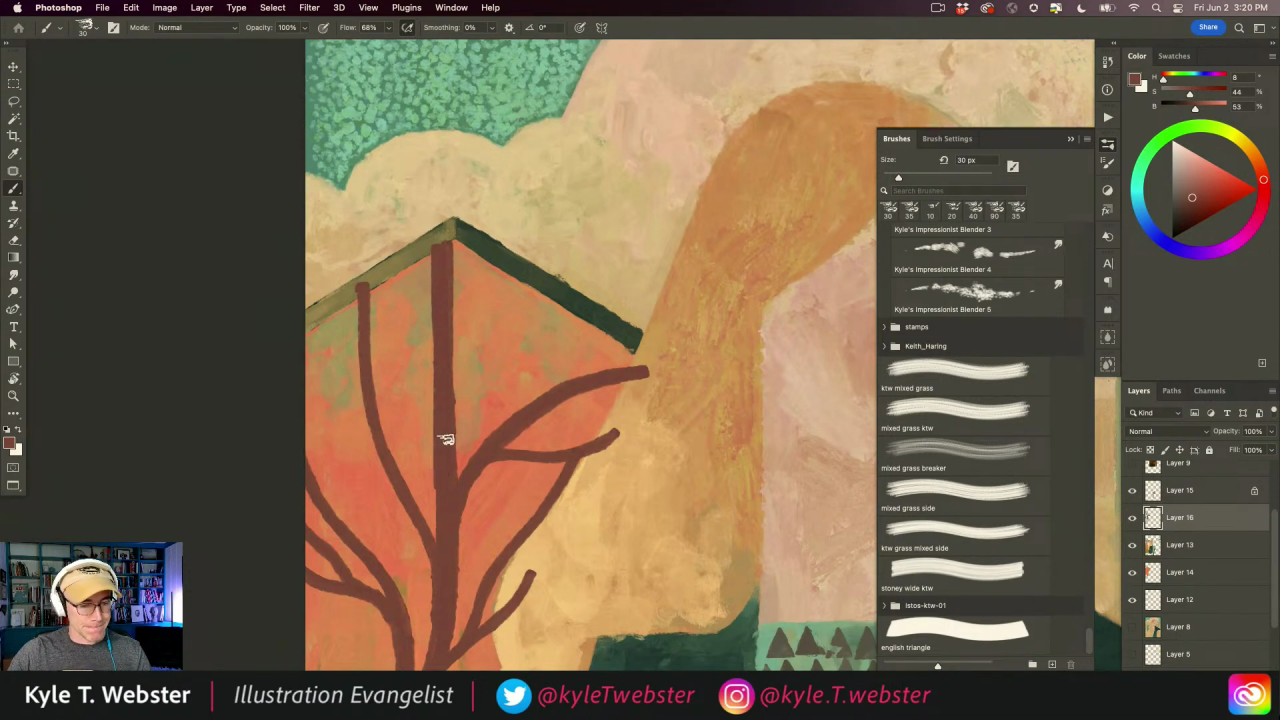
- Add thin 30 px upper branches reaching the roofline on both sides of the central limb
mouse_move(443, 443)
left_mouse_down()
mouse_move(483, 323)
mouse_move(486, 246)
left_mouse_up()
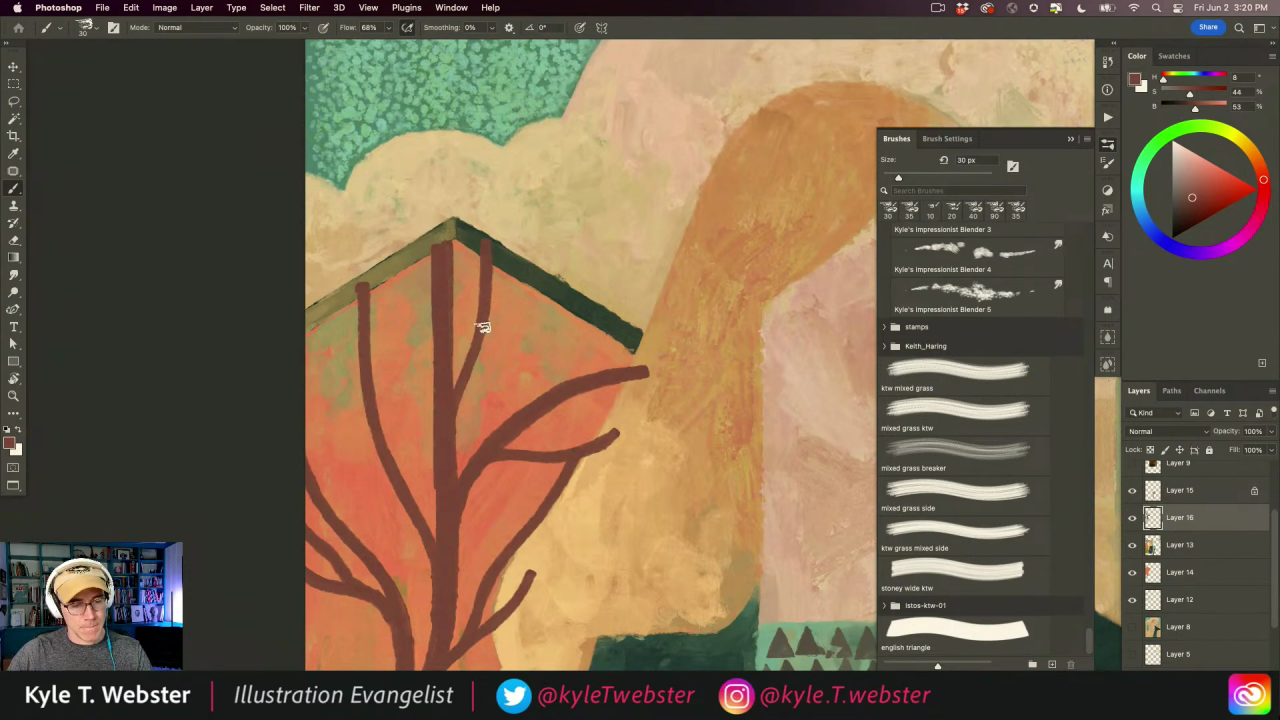
left_click_drag(515, 415, 572, 299)
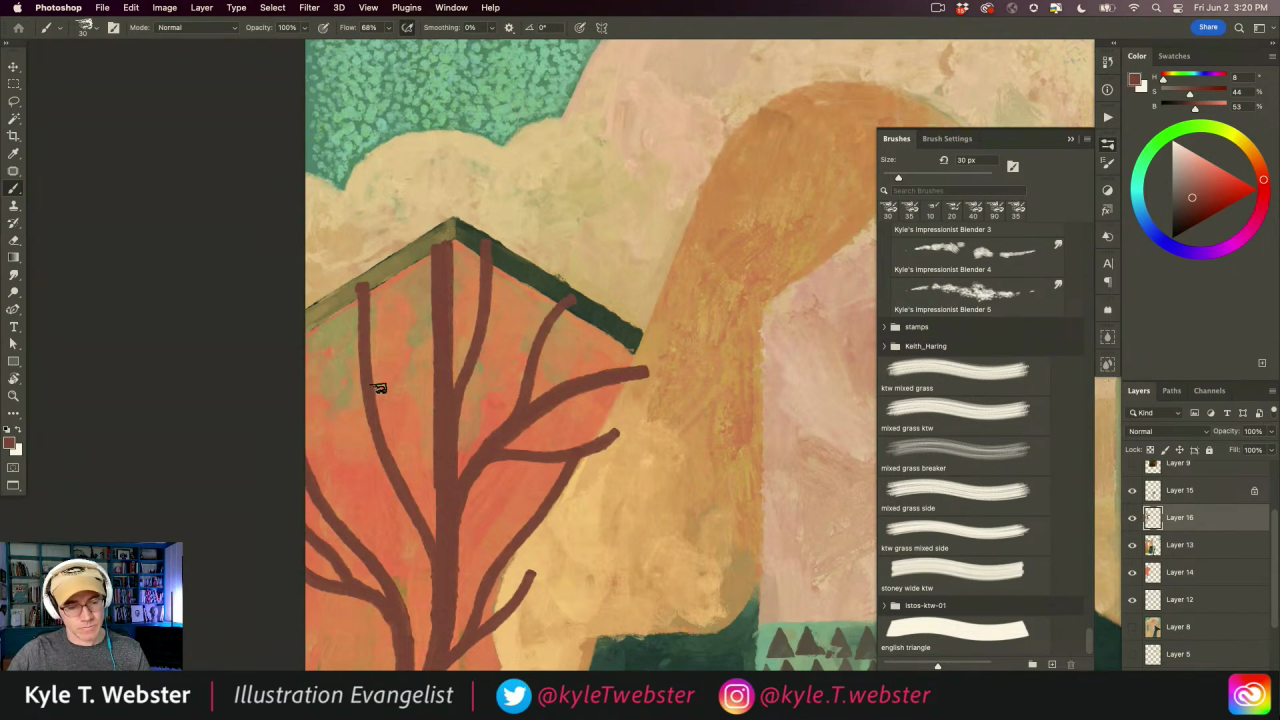
left_click_drag(390, 462, 386, 265)
mouse_move(398, 332)
left_mouse_down()
mouse_move(387, 447)
mouse_move(363, 349)
mouse_move(326, 300)
left_mouse_up()
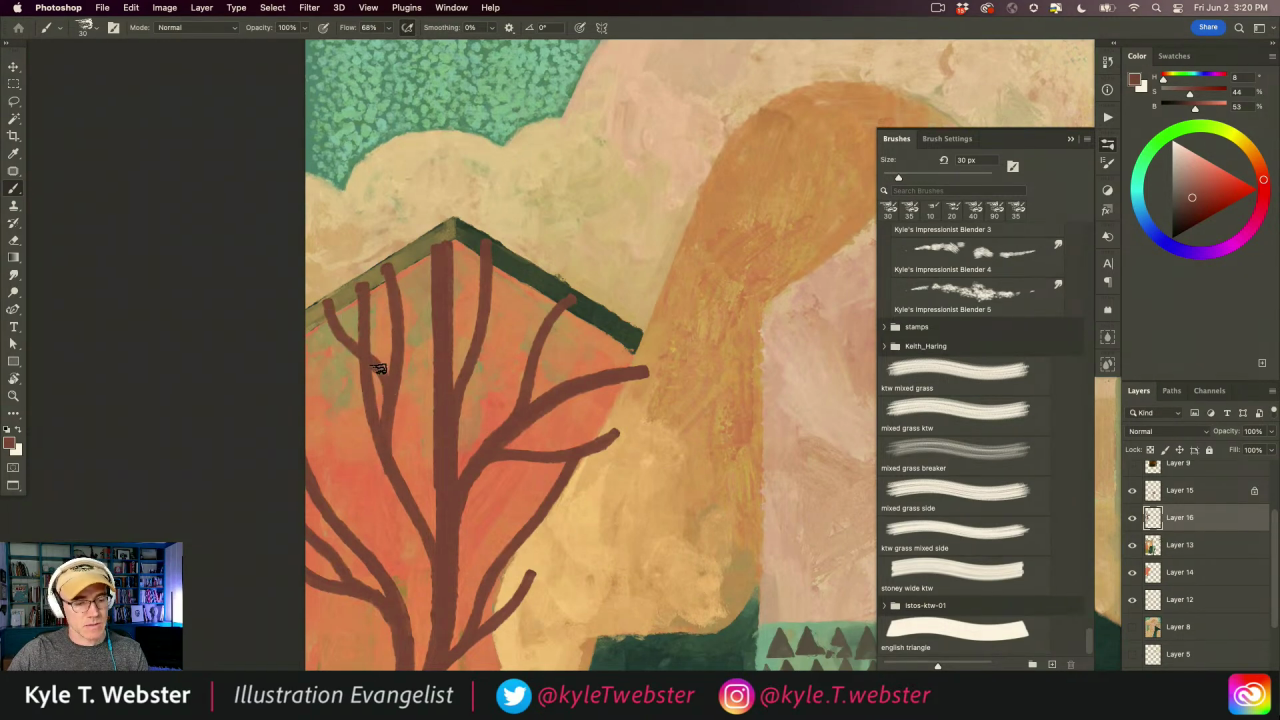
- Add curved connecting branches on the tree's right side and two low branches running from the trunk to the canvas's left edge
scroll(371, 371, "down", 3)
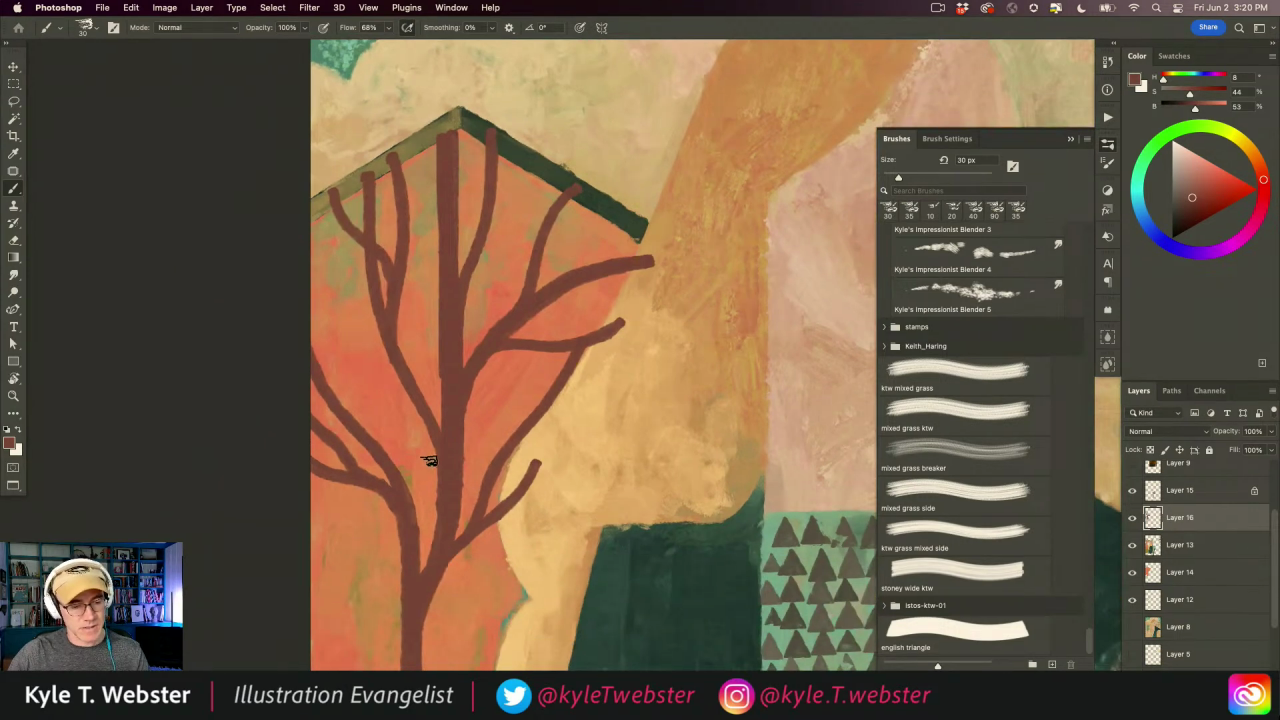
mouse_move(502, 452)
left_mouse_down()
mouse_move(508, 380)
mouse_move(491, 329)
mouse_move(503, 266)
mouse_move(563, 186)
left_mouse_up()
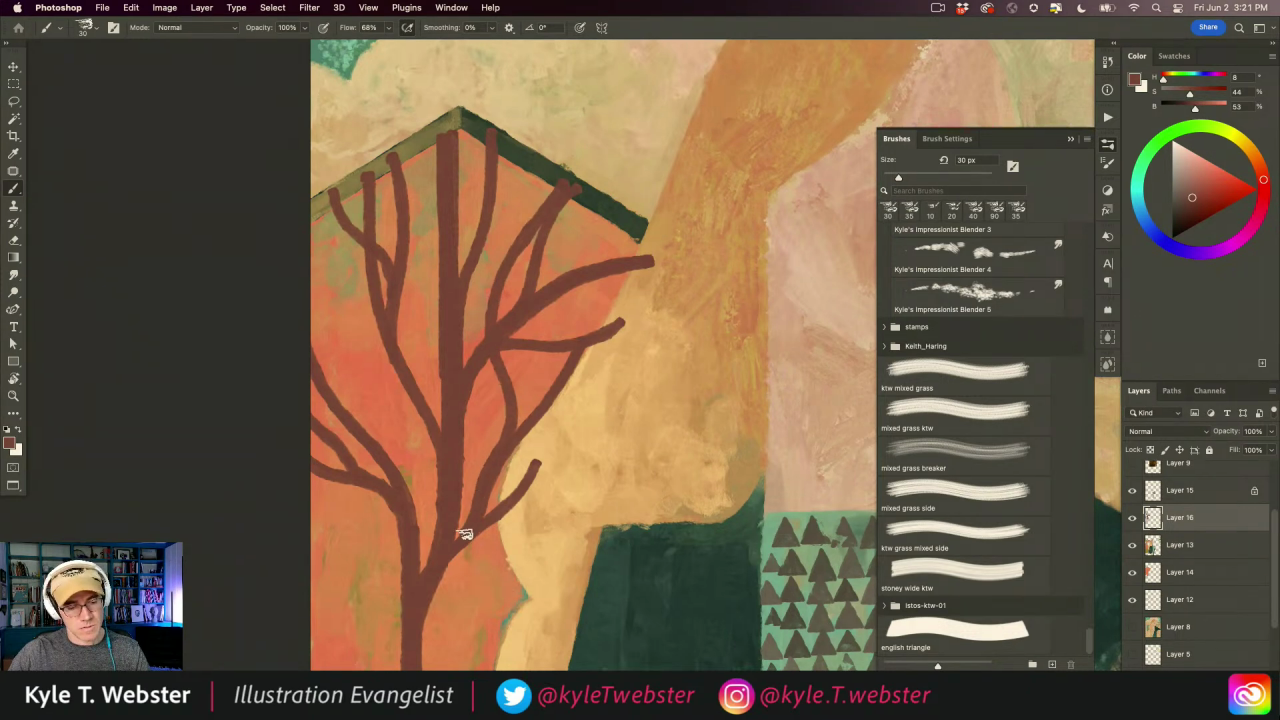
mouse_move(391, 498)
left_mouse_down()
mouse_move(349, 497)
mouse_move(392, 448)
mouse_move(359, 339)
left_mouse_up()
scroll(402, 460, "up", 5)
left_click(382, 493, "super")
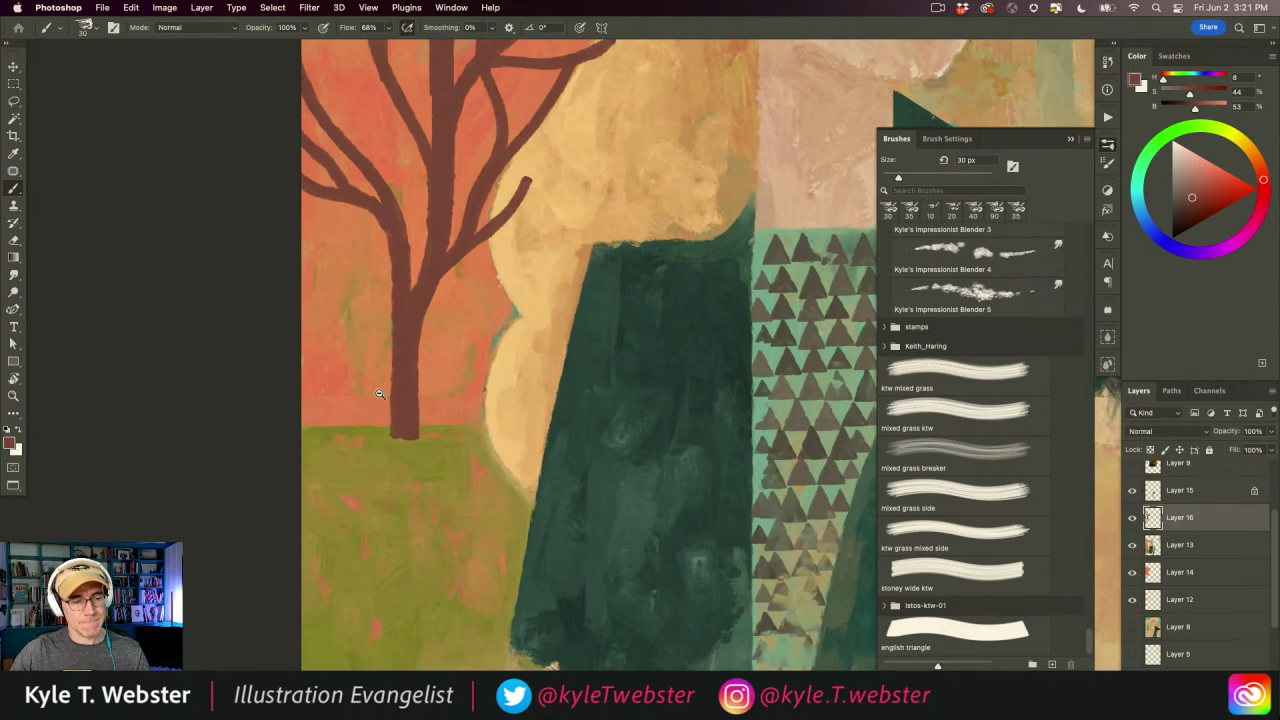
left_click_drag(409, 429, 340, 377)
scroll(340, 377, "up", 4)
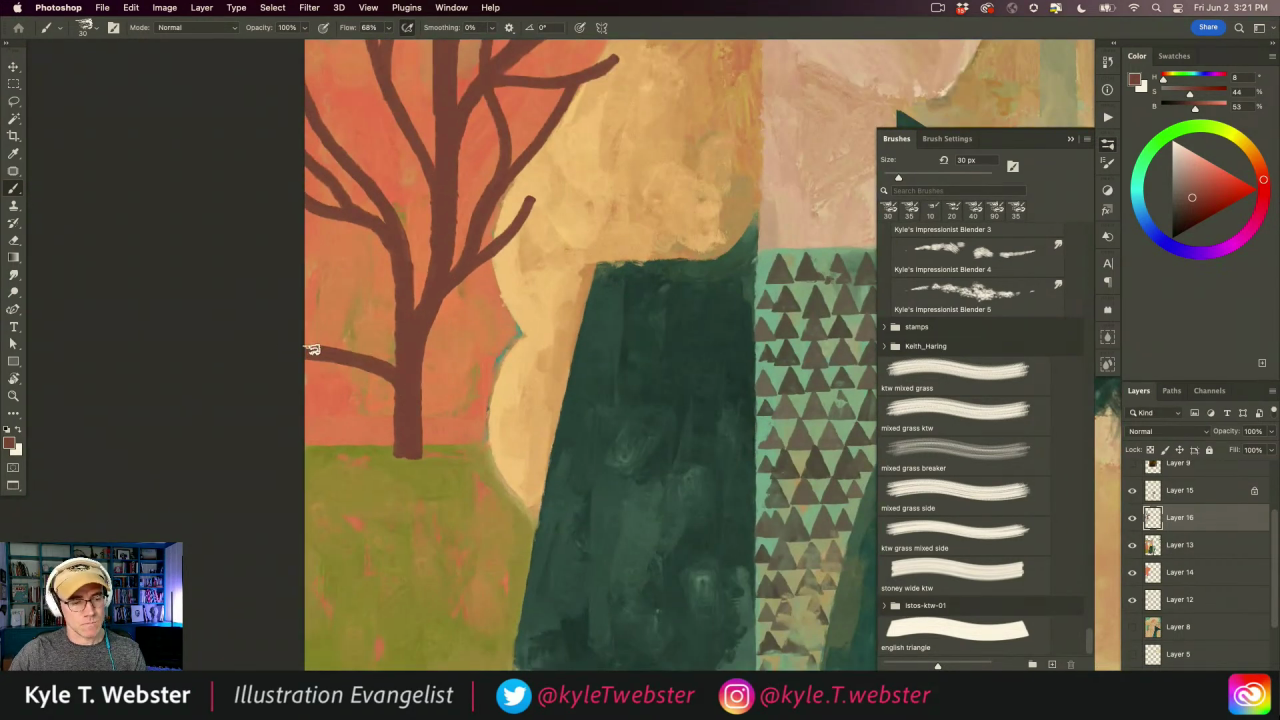
mouse_move(391, 378)
left_mouse_down()
mouse_move(396, 452)
mouse_move(331, 314)
mouse_move(279, 252)
left_mouse_up()
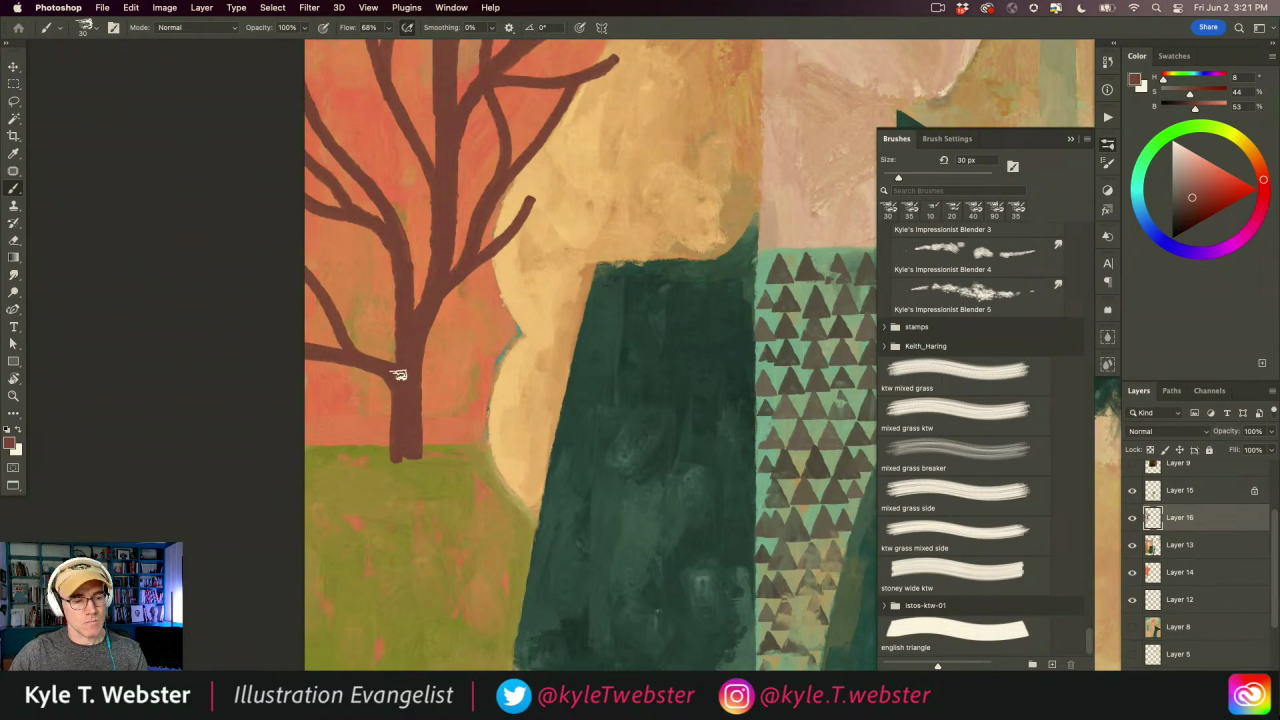
- Sample an orange from the house wall and choose a brush from the Spring 2023 set, reducing its size to 60 px
scroll(337, 465, "down", 4)
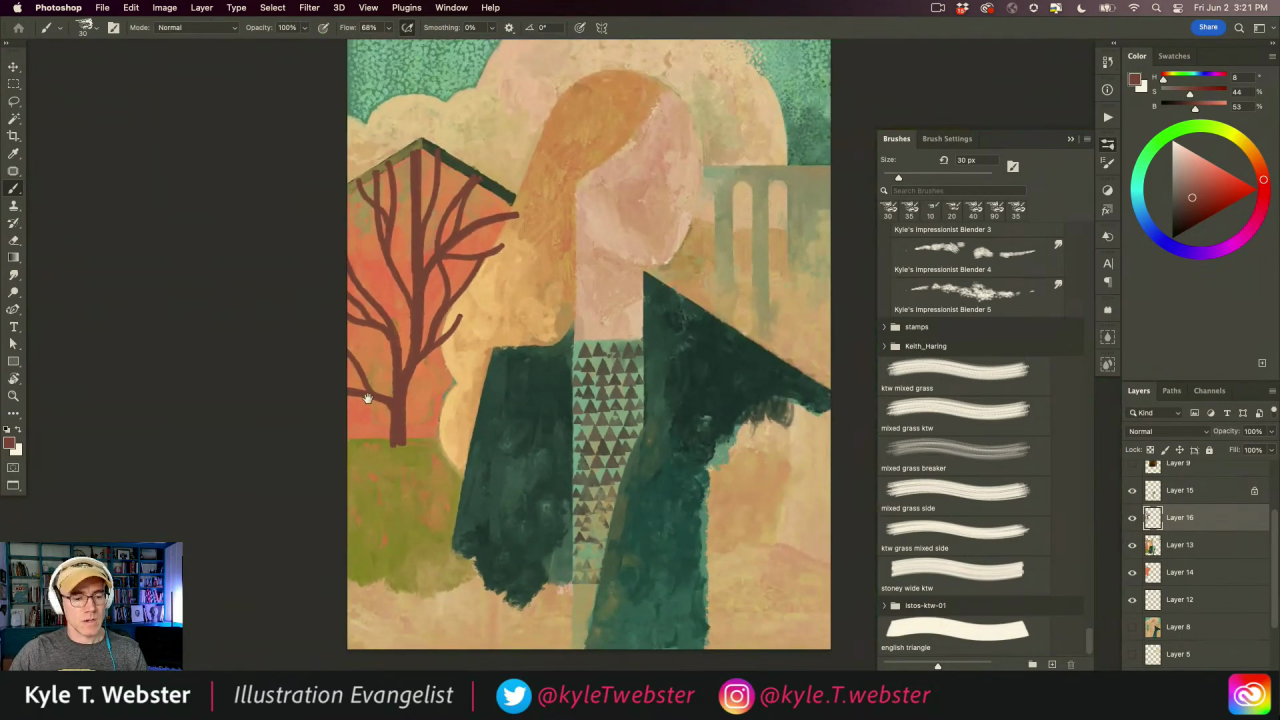
scroll(360, 405, "up", 3)
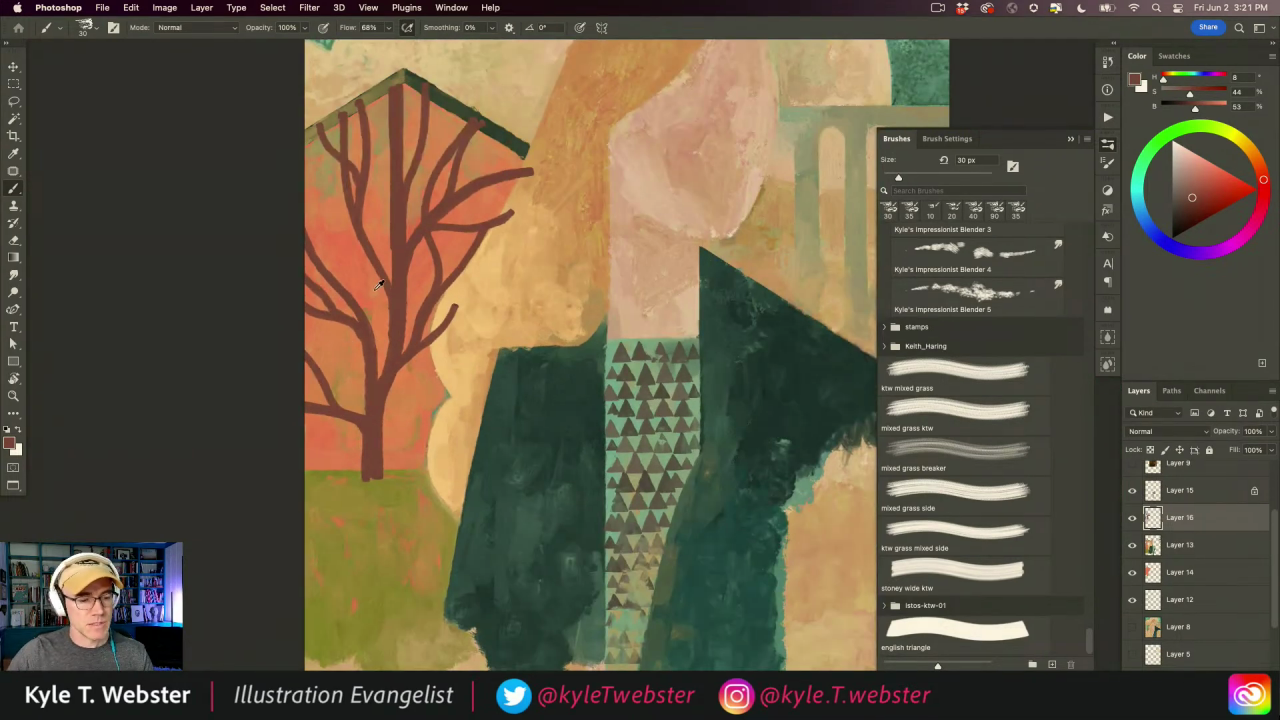
left_click(375, 285, "alt")
scroll(370, 284, "up", 3)
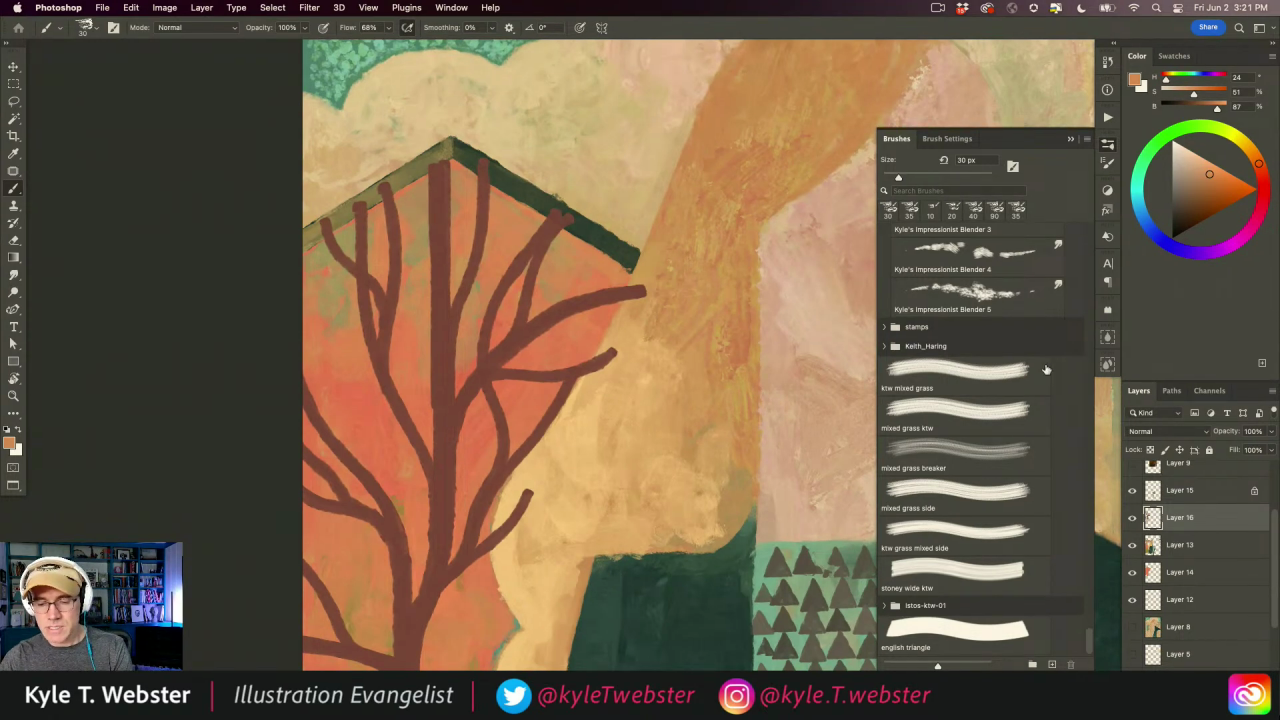
scroll(1000, 450, "up", 15)
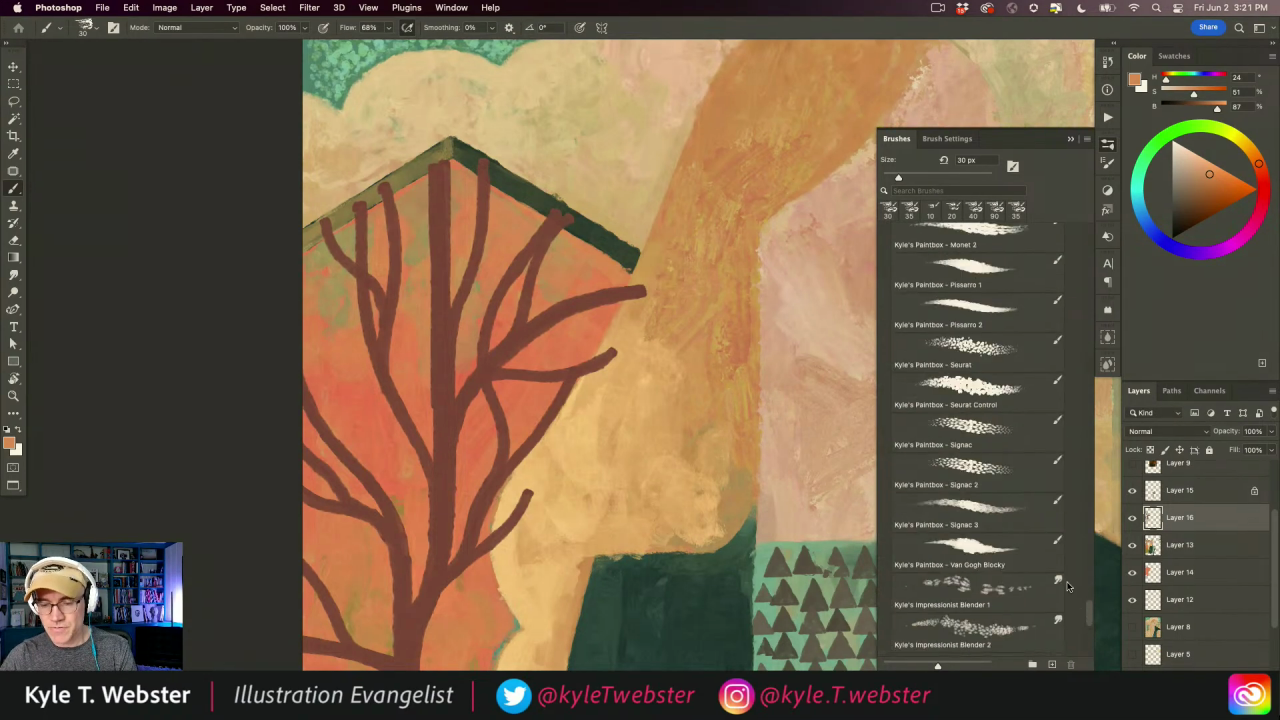
left_click(897, 420)
left_click(884, 322)
mouse_move(1089, 279)
left_mouse_down()
mouse_move(889, 366)
mouse_move(885, 331)
left_mouse_up()
scroll(885, 331, "up", 1)
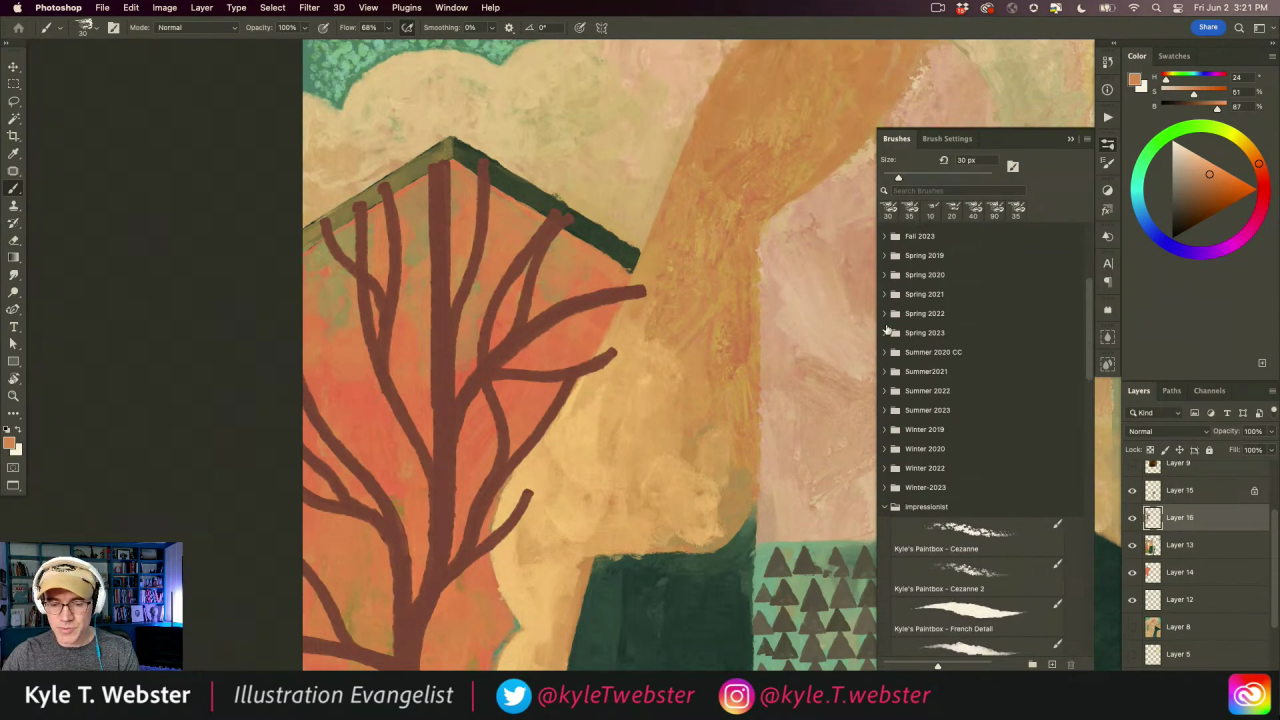
left_click(884, 332)
left_click(965, 562)
left_click(1070, 138)
key("bracketleft")
key("bracketleft")
key("bracketleft")
key("bracketleft")
key("bracketleft")
key("bracketleft")
key("bracketleft")
key("bracketleft")
key("bracketleft")
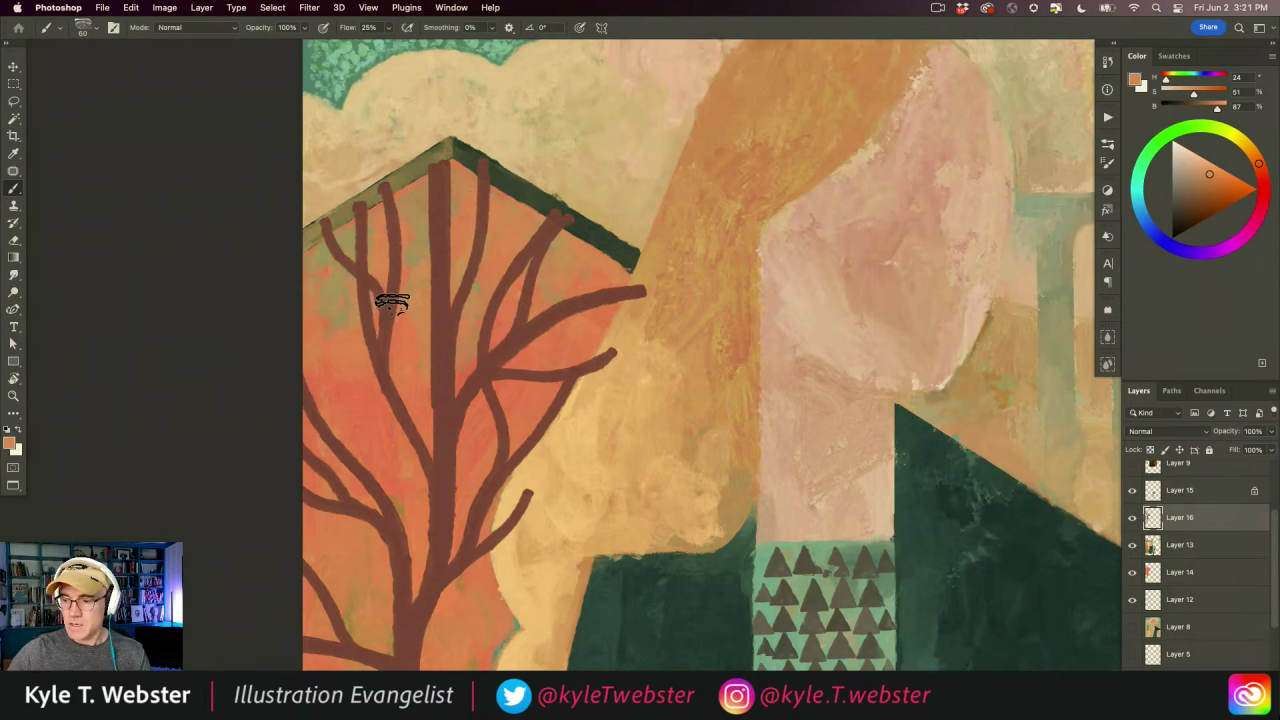
- Set the foreground to a coral sampled from the house, hue 13, saturation 56, brightness 92, and the background to sampled tan b6a078
left_click(512, 404, "alt")
left_click(17, 452)
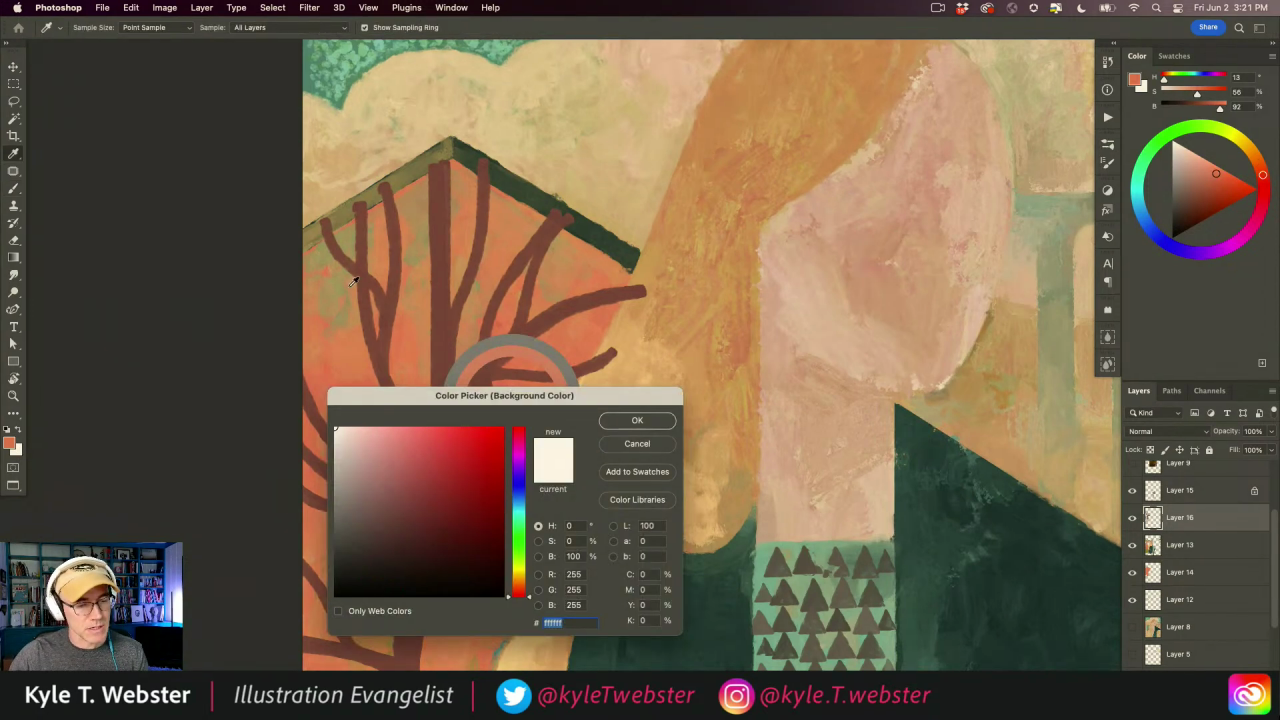
left_click(409, 257)
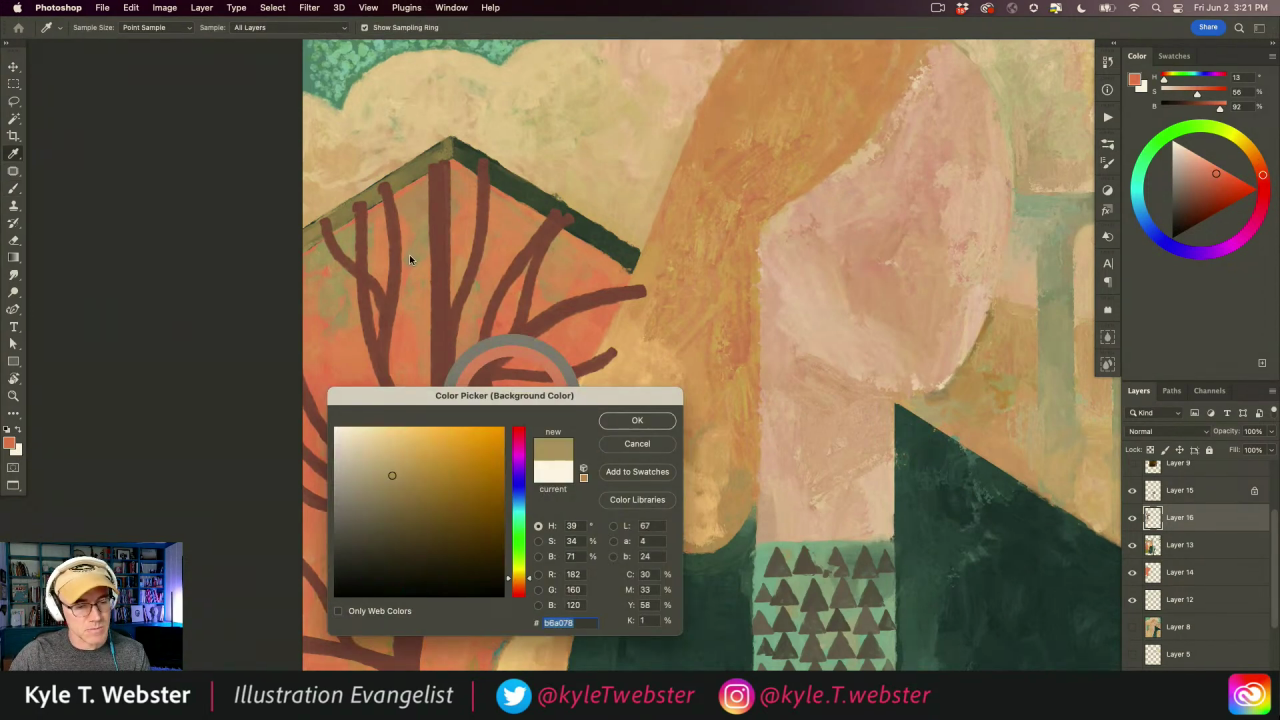
left_click(635, 421)
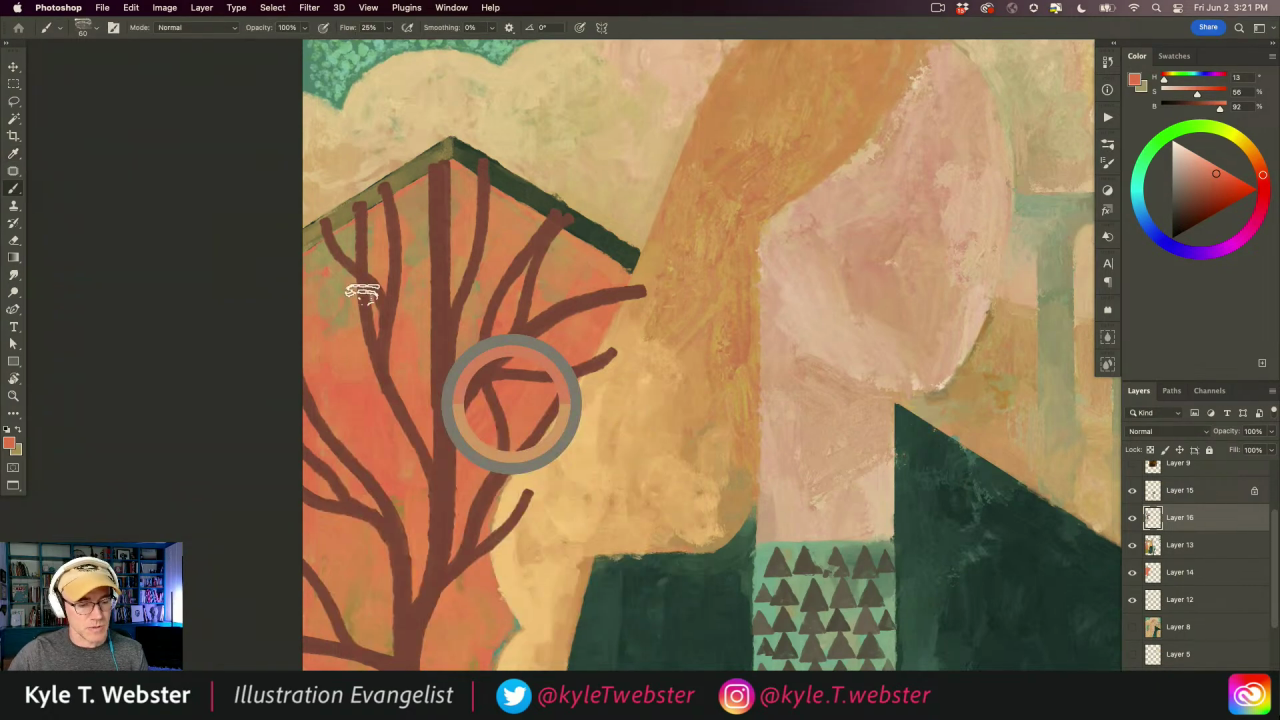
- Reduce the brush to 45 px and add a new layer directly above the tree's Layer 16
key("b")
left_click_drag(359, 390, 369, 356)
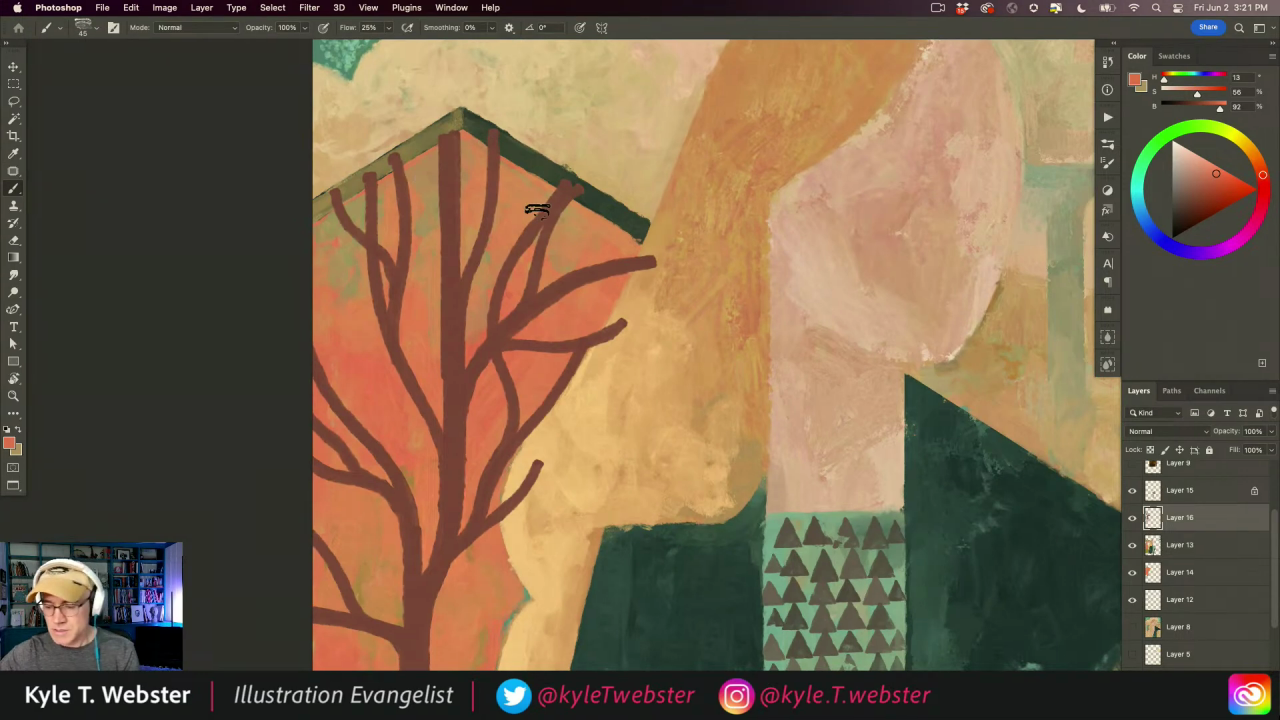
key("super+alt+shift+n")
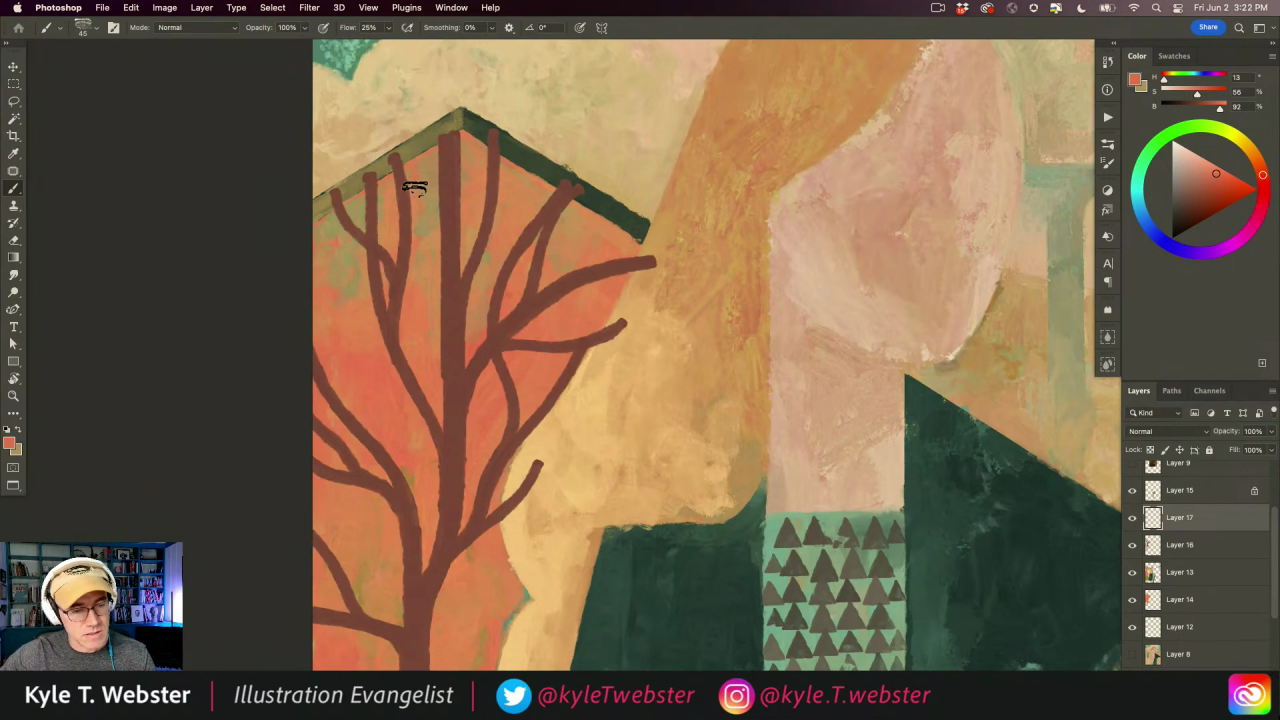
- Paint coral texture between the tree's upper-left branches and beside the upper trunk, trimming the edges of those branches
mouse_move(413, 193)
left_mouse_down()
mouse_move(400, 310)
mouse_move(406, 277)
mouse_move(410, 365)
mouse_move(403, 354)
mouse_move(443, 429)
mouse_move(437, 168)
mouse_move(424, 158)
mouse_move(422, 329)
mouse_move(404, 194)
left_mouse_up()
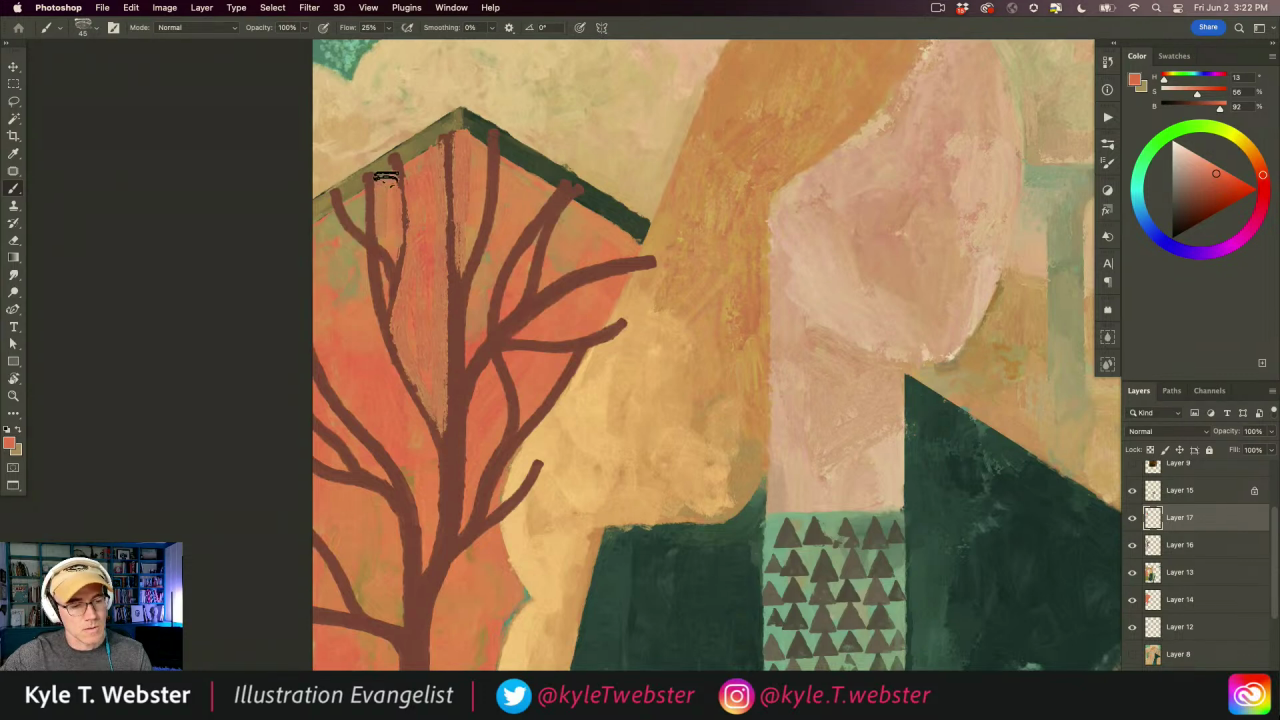
left_click(374, 502, "alt")
left_click(374, 502, "alt")
left_click_drag(359, 506, 365, 472)
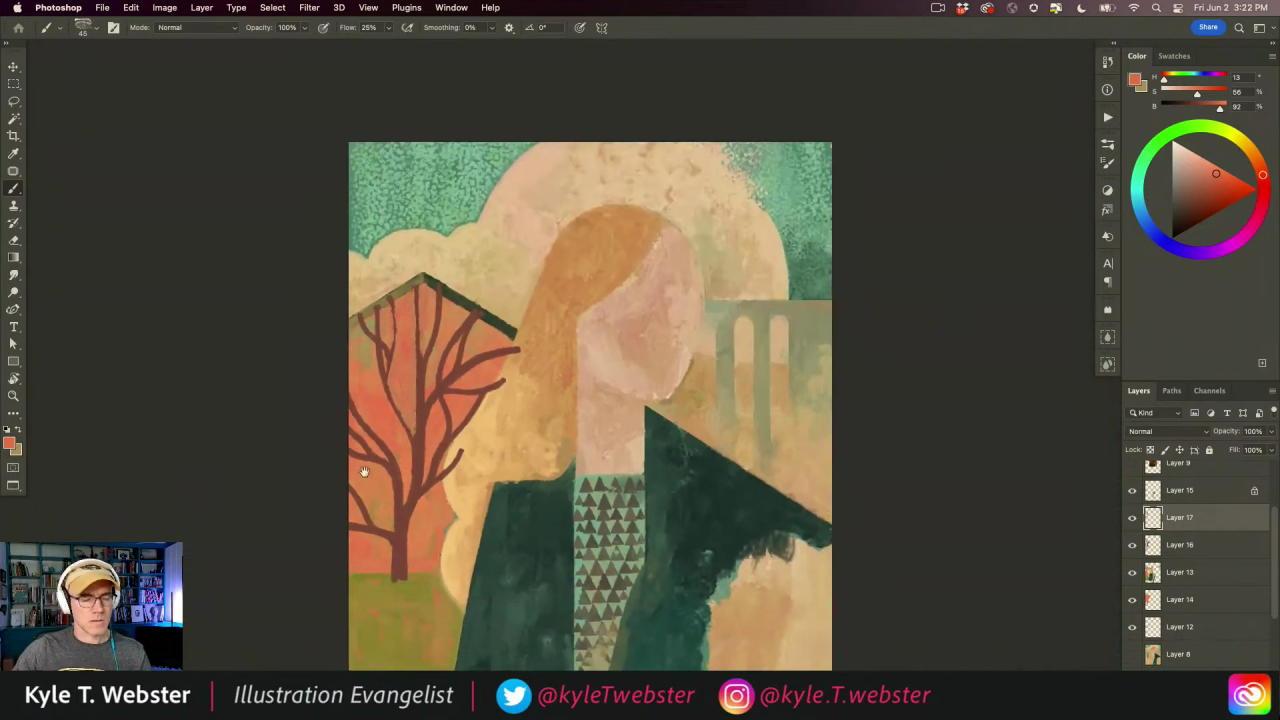
left_click(394, 475, "super")
left_click_drag(382, 420, 380, 389)
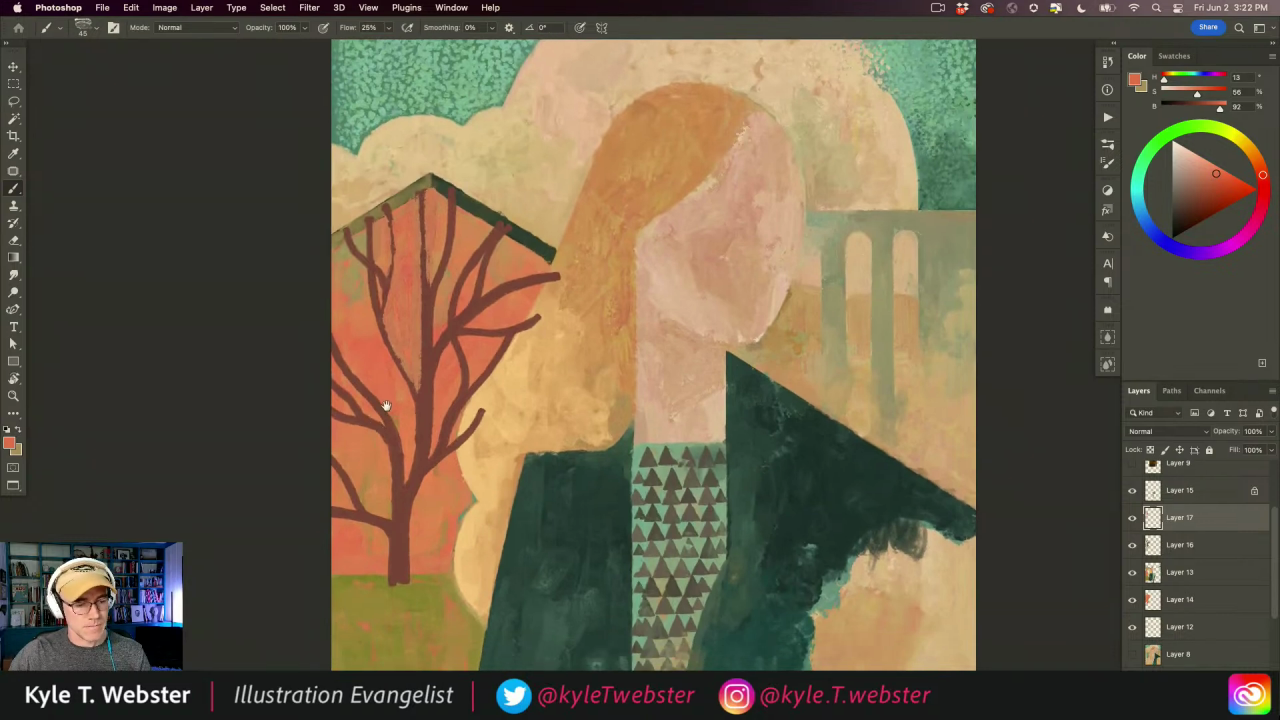
left_click(391, 410, "super")
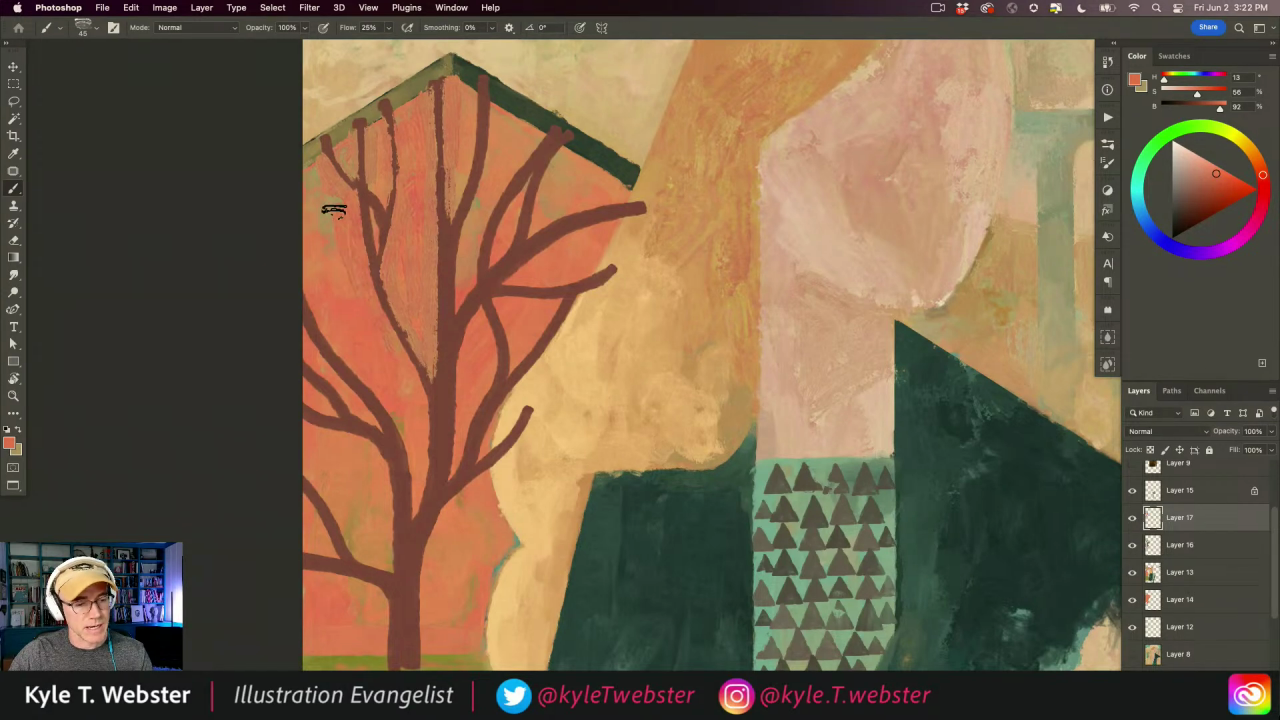
- Switch to a recent 35 px brush and set its Color Dynamics to Pen Pressure control, hue jitter 3% and brightness jitter 5%
left_click(1107, 145)
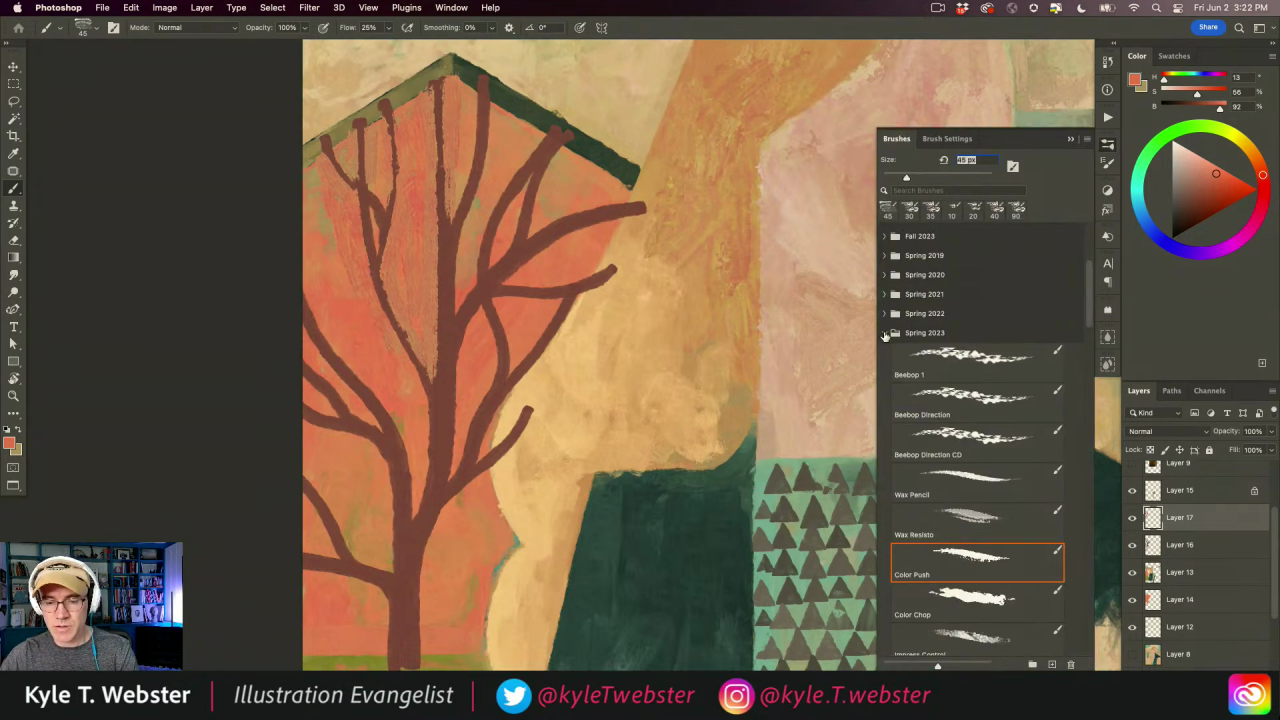
left_click(885, 333)
left_click(930, 208)
left_click(946, 138)
left_click(877, 247)
left_click(1000, 200)
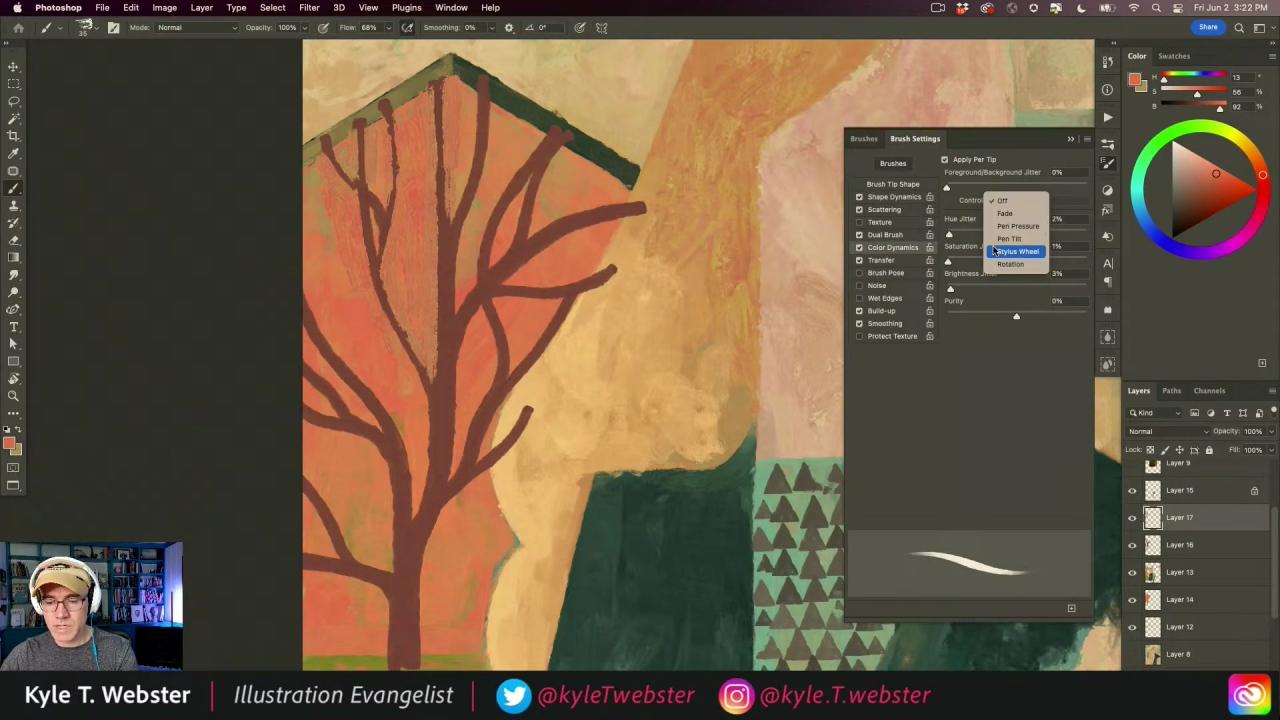
left_click(1005, 221)
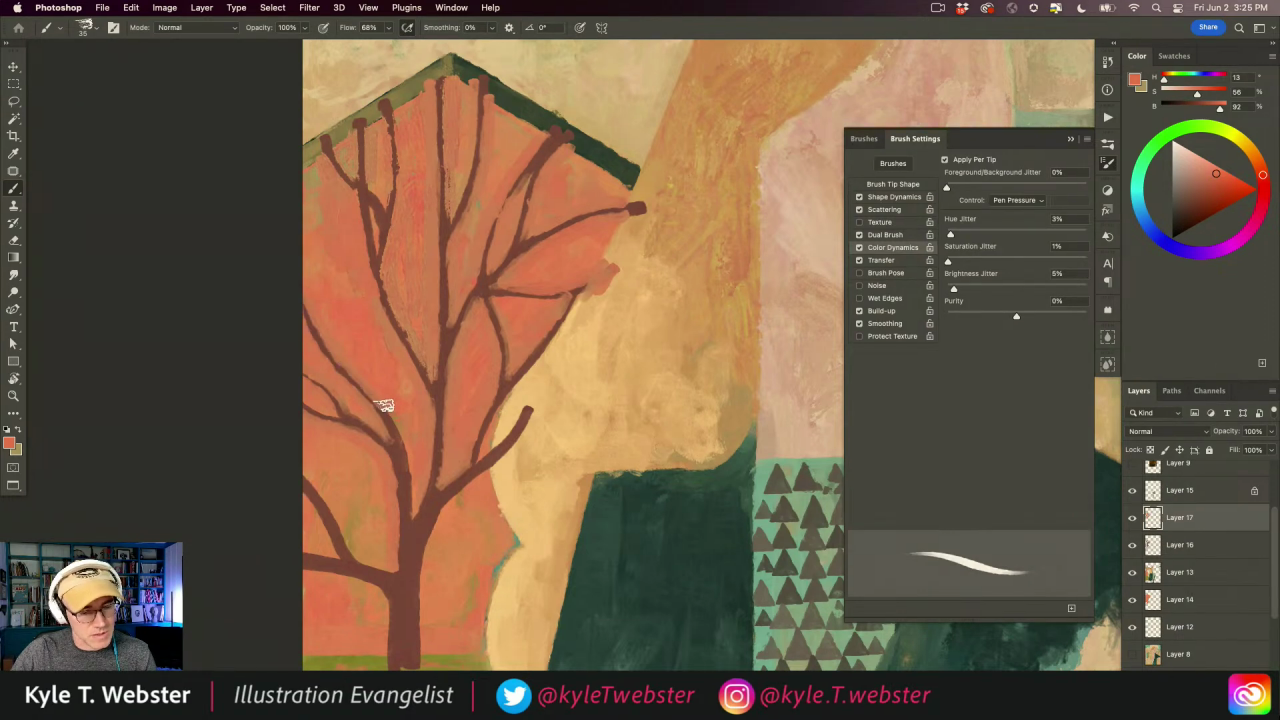
- Examine the thinned tree branches up close and against the whole composition
left_click(352, 486, "alt+super")
left_click_drag(330, 497, 347, 470)
left_click(396, 294, "super")
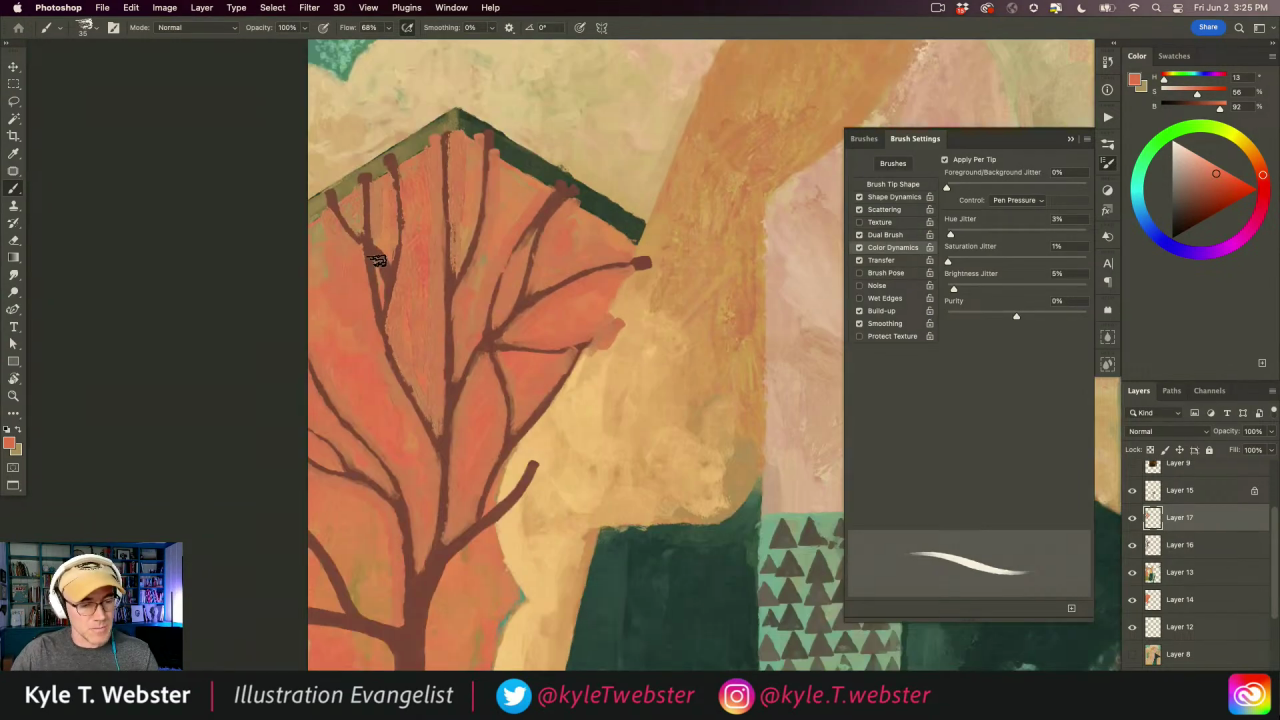
left_click(377, 435, "alt+super")
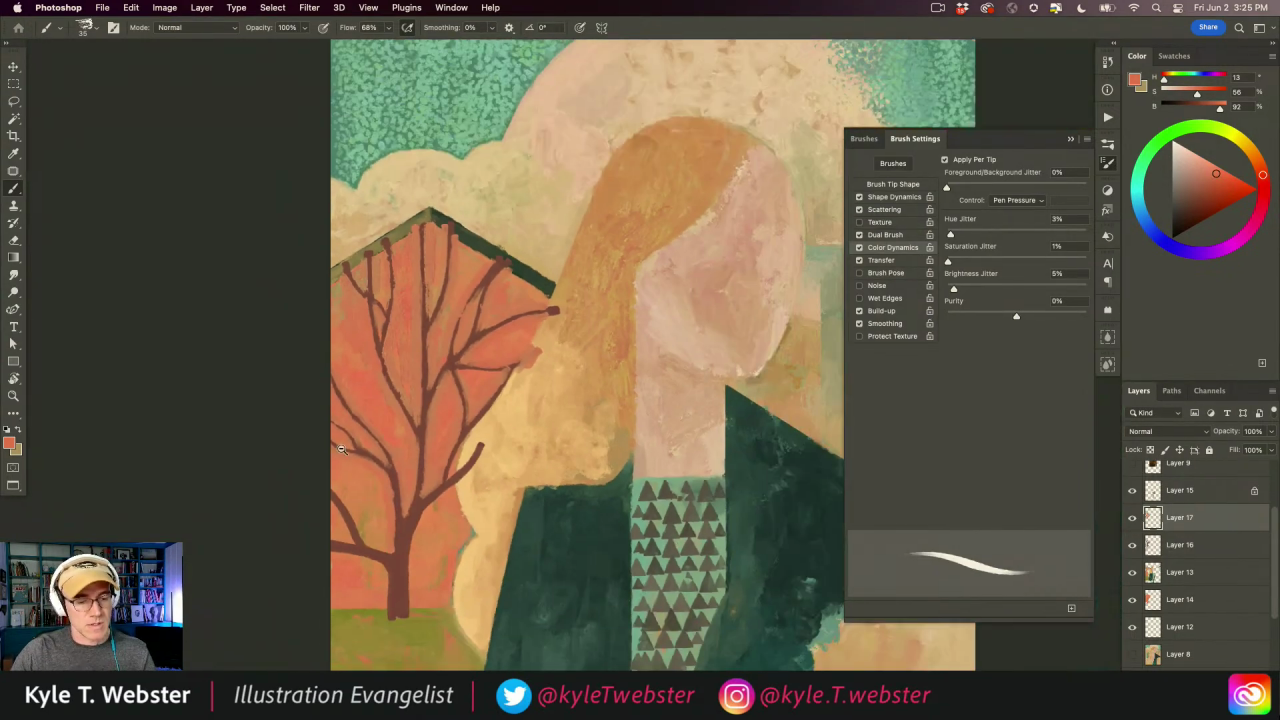
left_click(380, 425, "alt+super")
left_click(380, 425, "alt+super")
left_click_drag(398, 348, 297, 384)
left_click(341, 441, "super")
left_click_drag(350, 464, 336, 408)
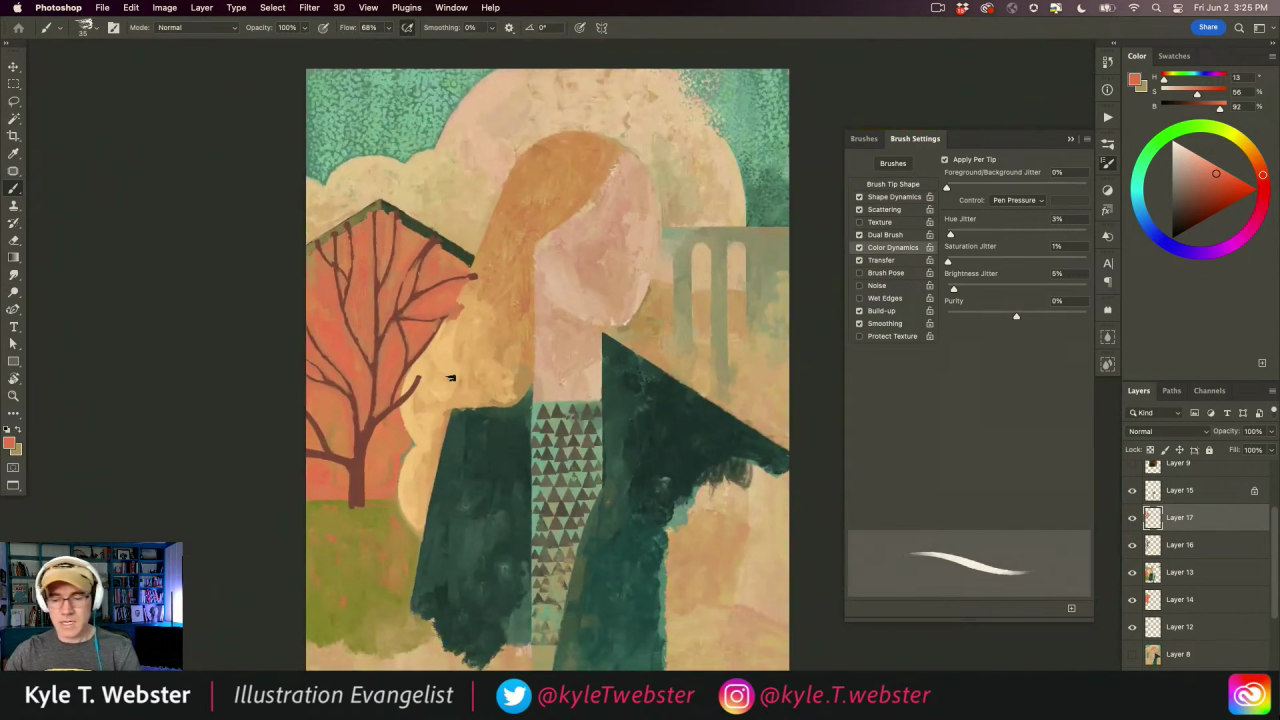
- Group and merge Layers 16 and 17 into one layer, duplicate it, and hide the original as a backup
type("60")
key("super+z")
left_click(1160, 545, "shift")
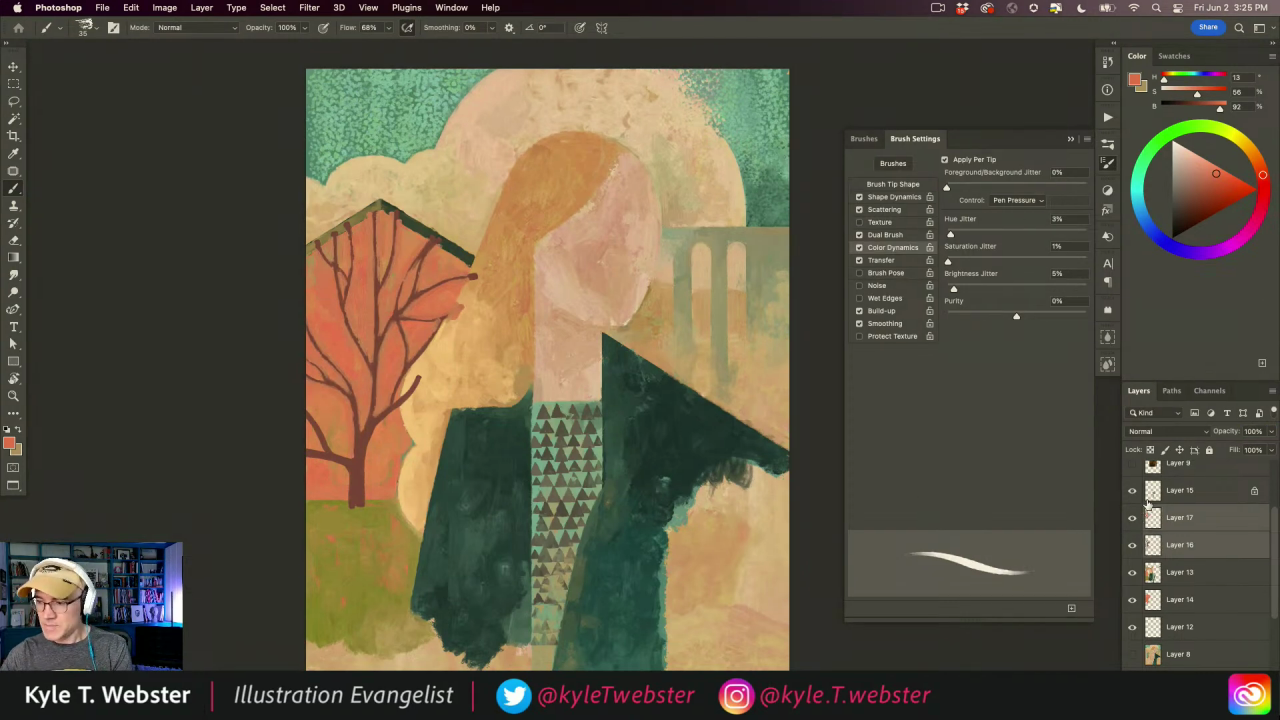
key("super+g")
key("super+e")
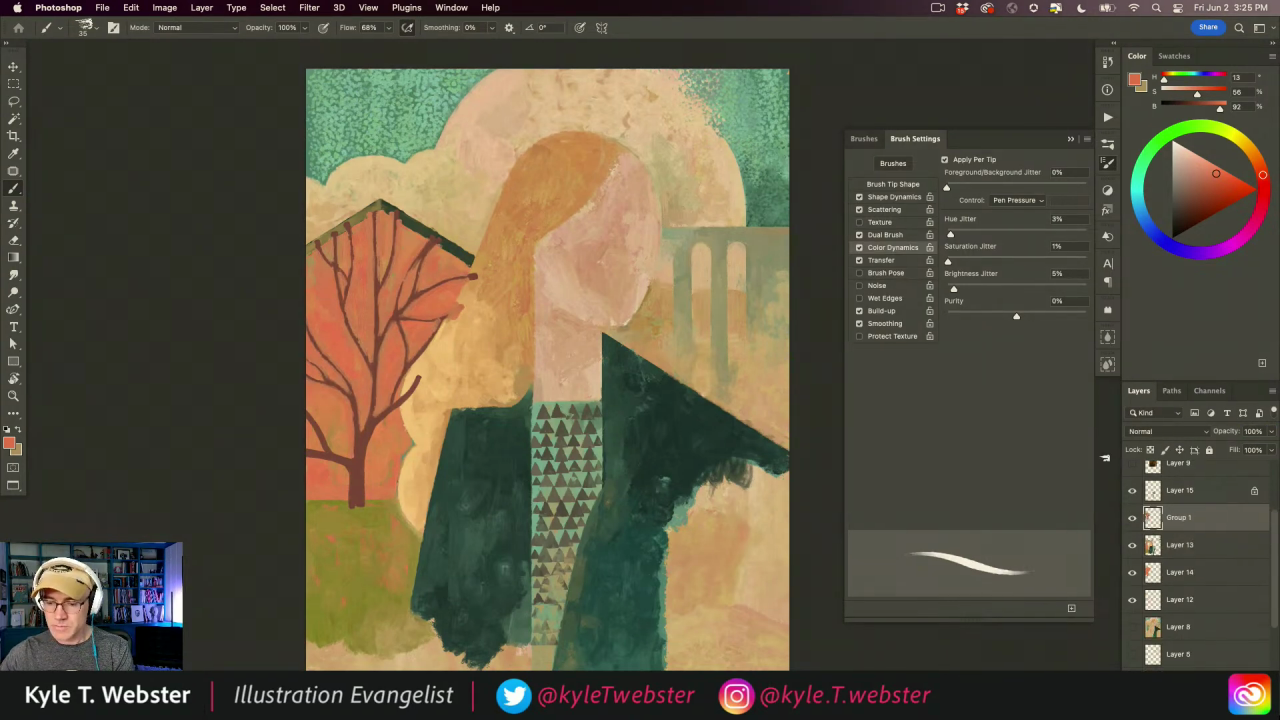
key("super+j")
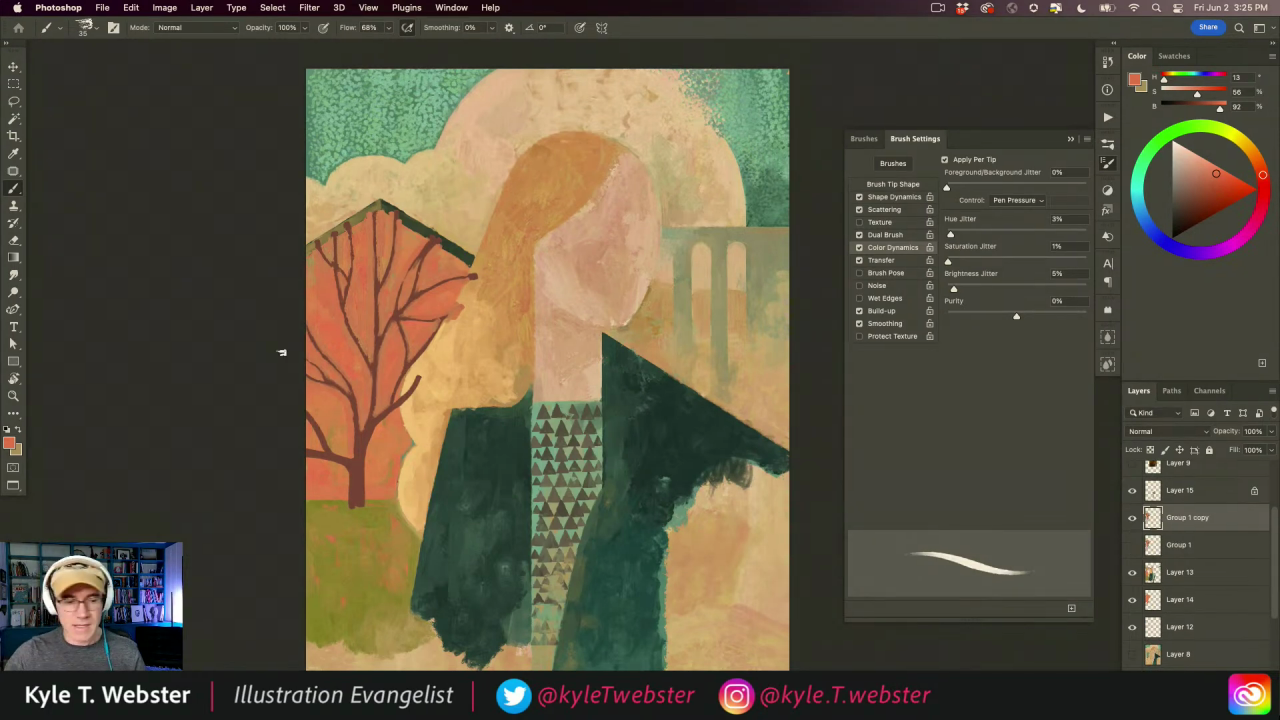
- Set the merged tree copy's opacity to 60% and erase its overspill beyond the house's roof and wall edges
left_click(1255, 430)
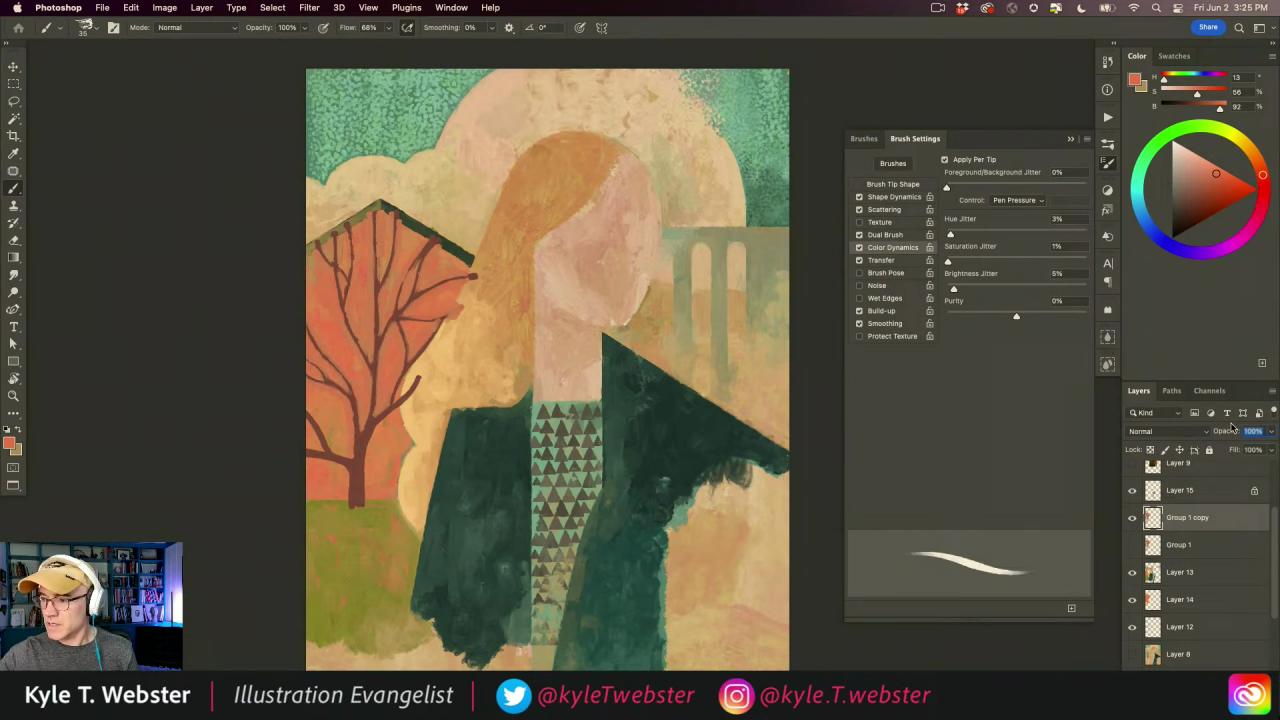
type("60")
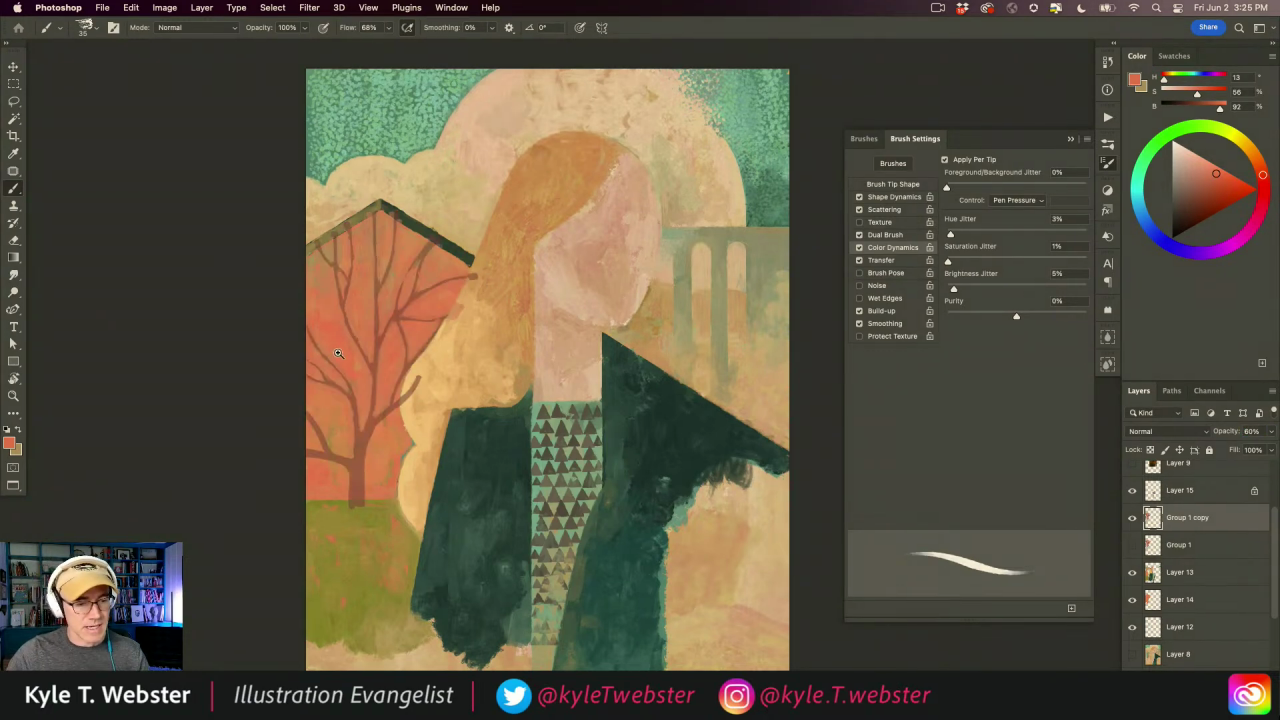
scroll(337, 353, "up", 5)
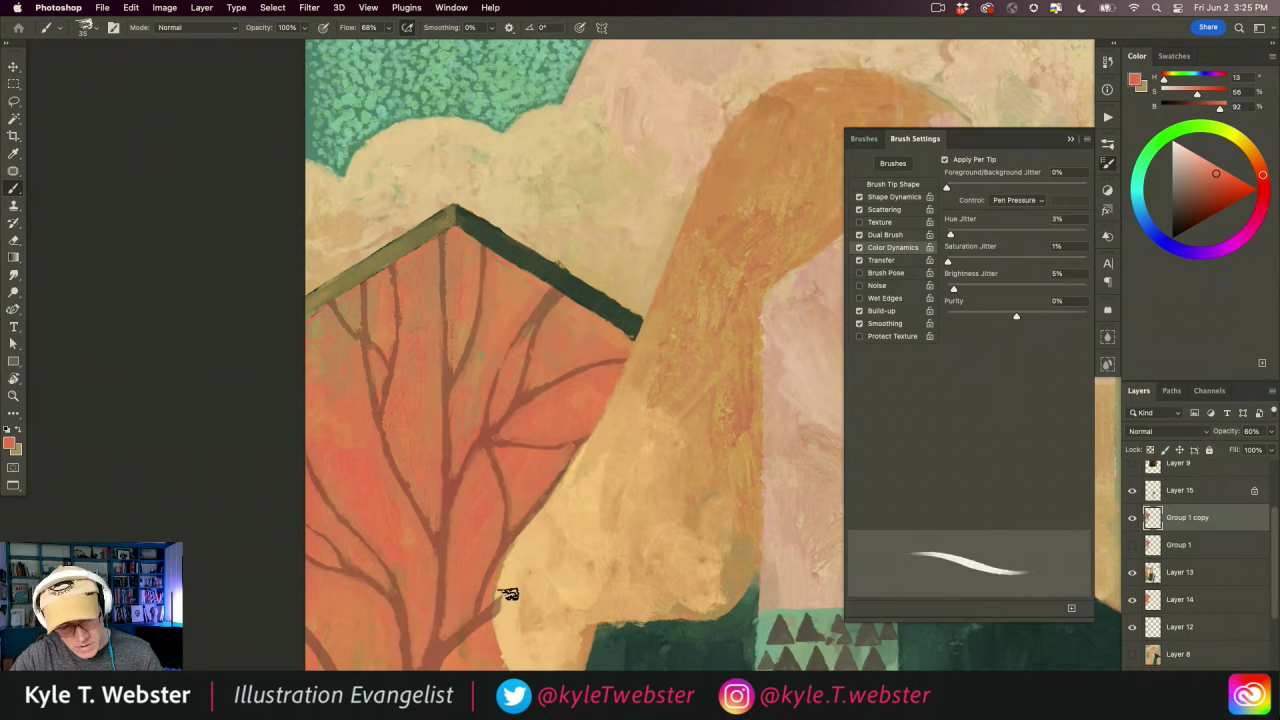
- Erase the trunk base and coral overspill that extend onto the green ground, ending the trunk at the wall's lower edge
left_click_drag(341, 577, 301, 330)
left_click(350, 561, "super")
mouse_move(407, 593)
left_mouse_down()
mouse_move(351, 595)
mouse_move(415, 580)
mouse_move(365, 577)
mouse_move(359, 555)
mouse_move(393, 592)
left_mouse_up()
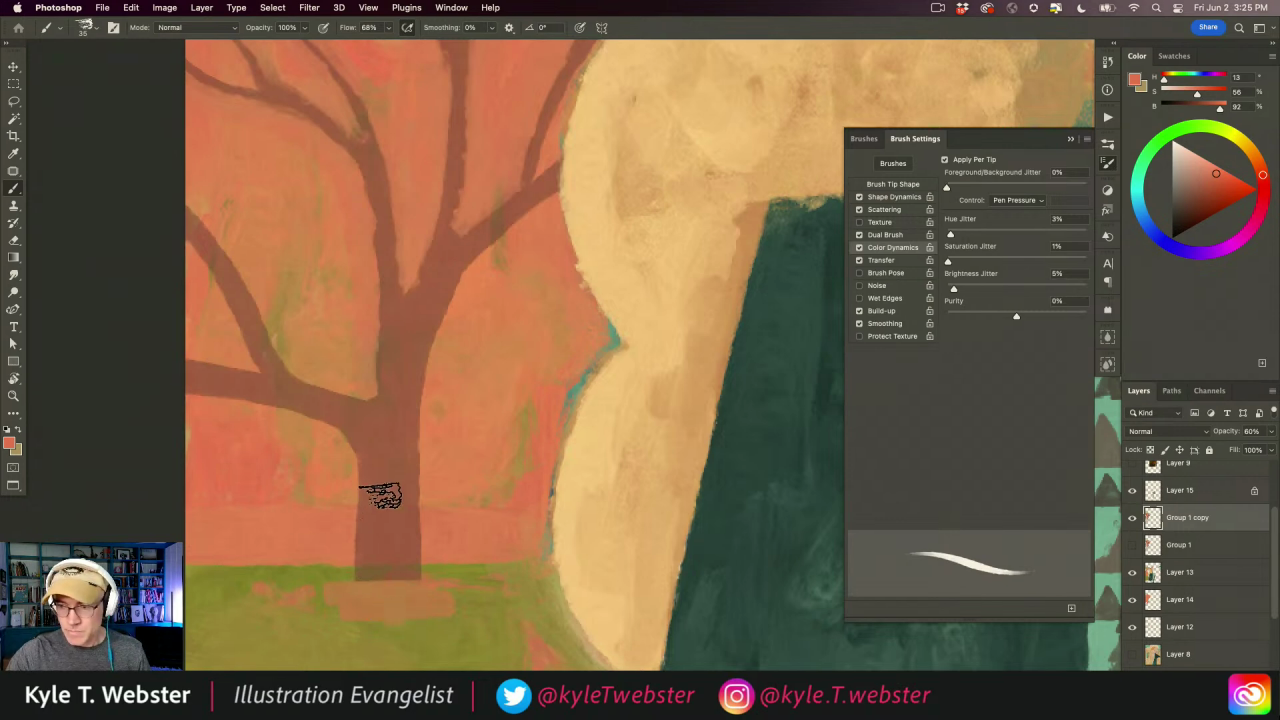
mouse_move(358, 598)
left_mouse_down()
mouse_move(343, 586)
mouse_move(436, 591)
left_mouse_up()
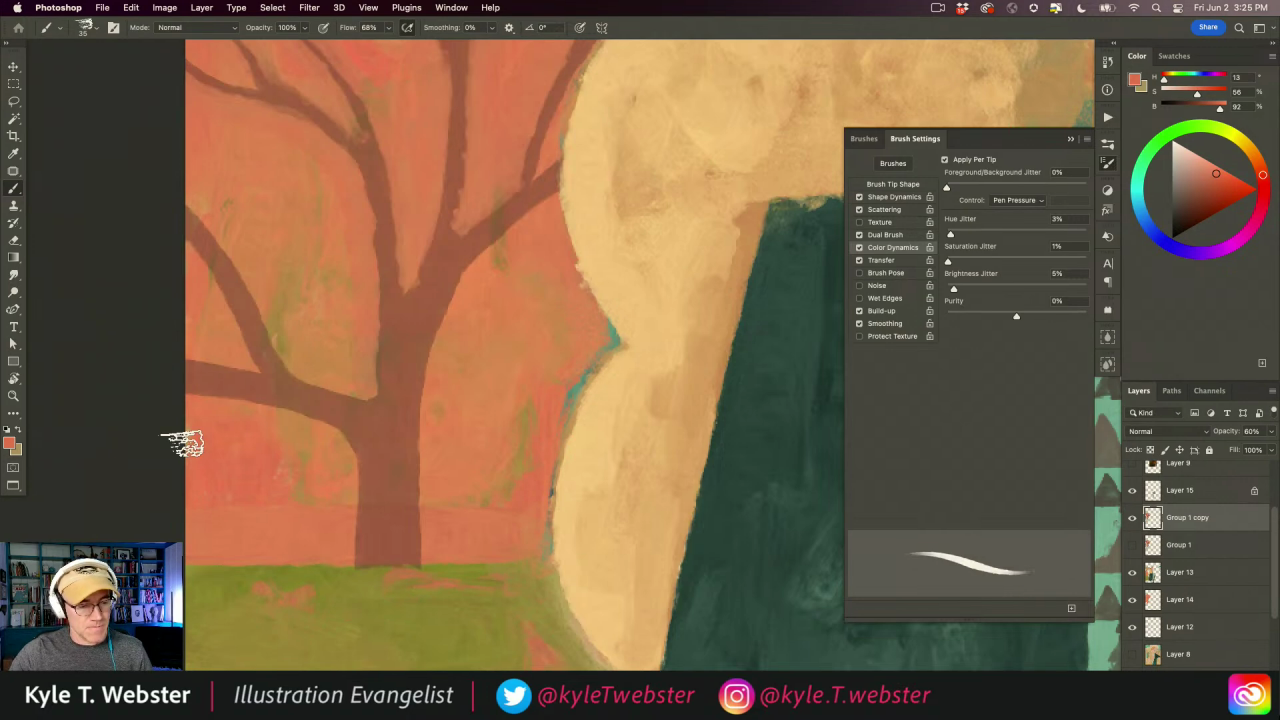
mouse_move(334, 486)
left_mouse_down()
mouse_move(329, 515)
mouse_move(326, 497)
mouse_move(353, 492)
left_mouse_up()
mouse_move(369, 348)
left_mouse_down()
mouse_move(297, 391)
mouse_move(331, 457)
mouse_move(352, 423)
left_mouse_up()
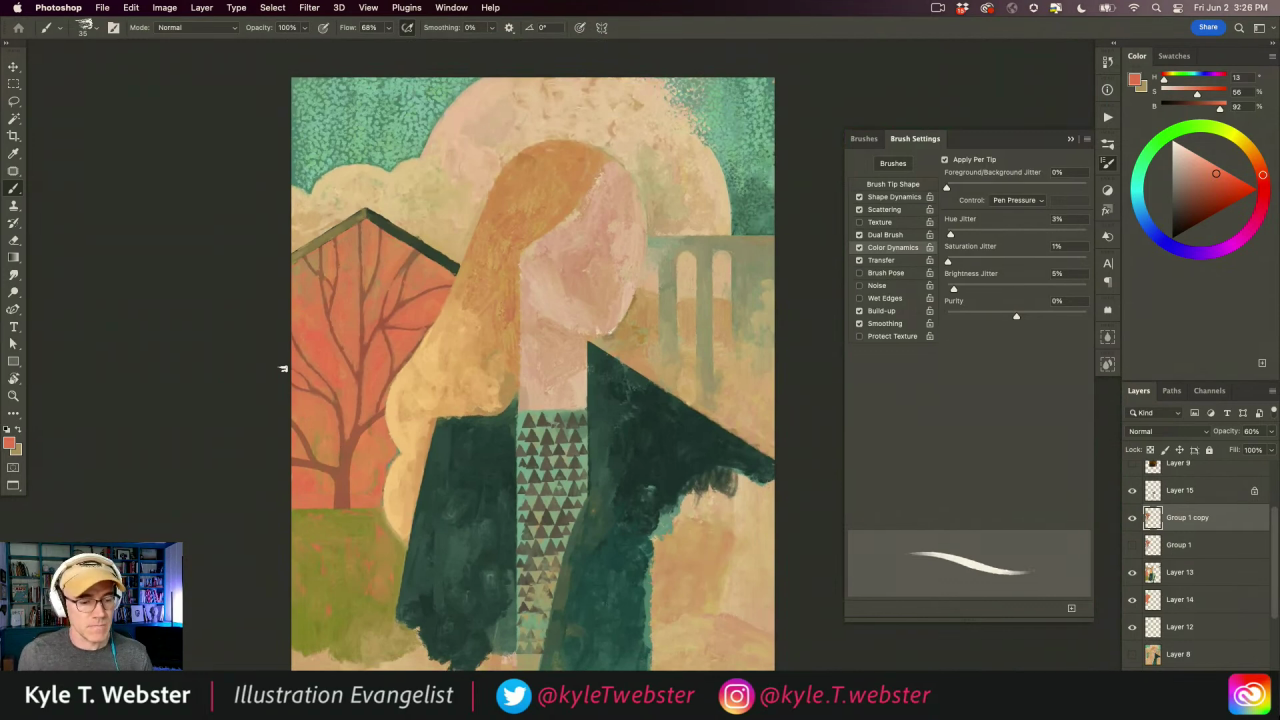